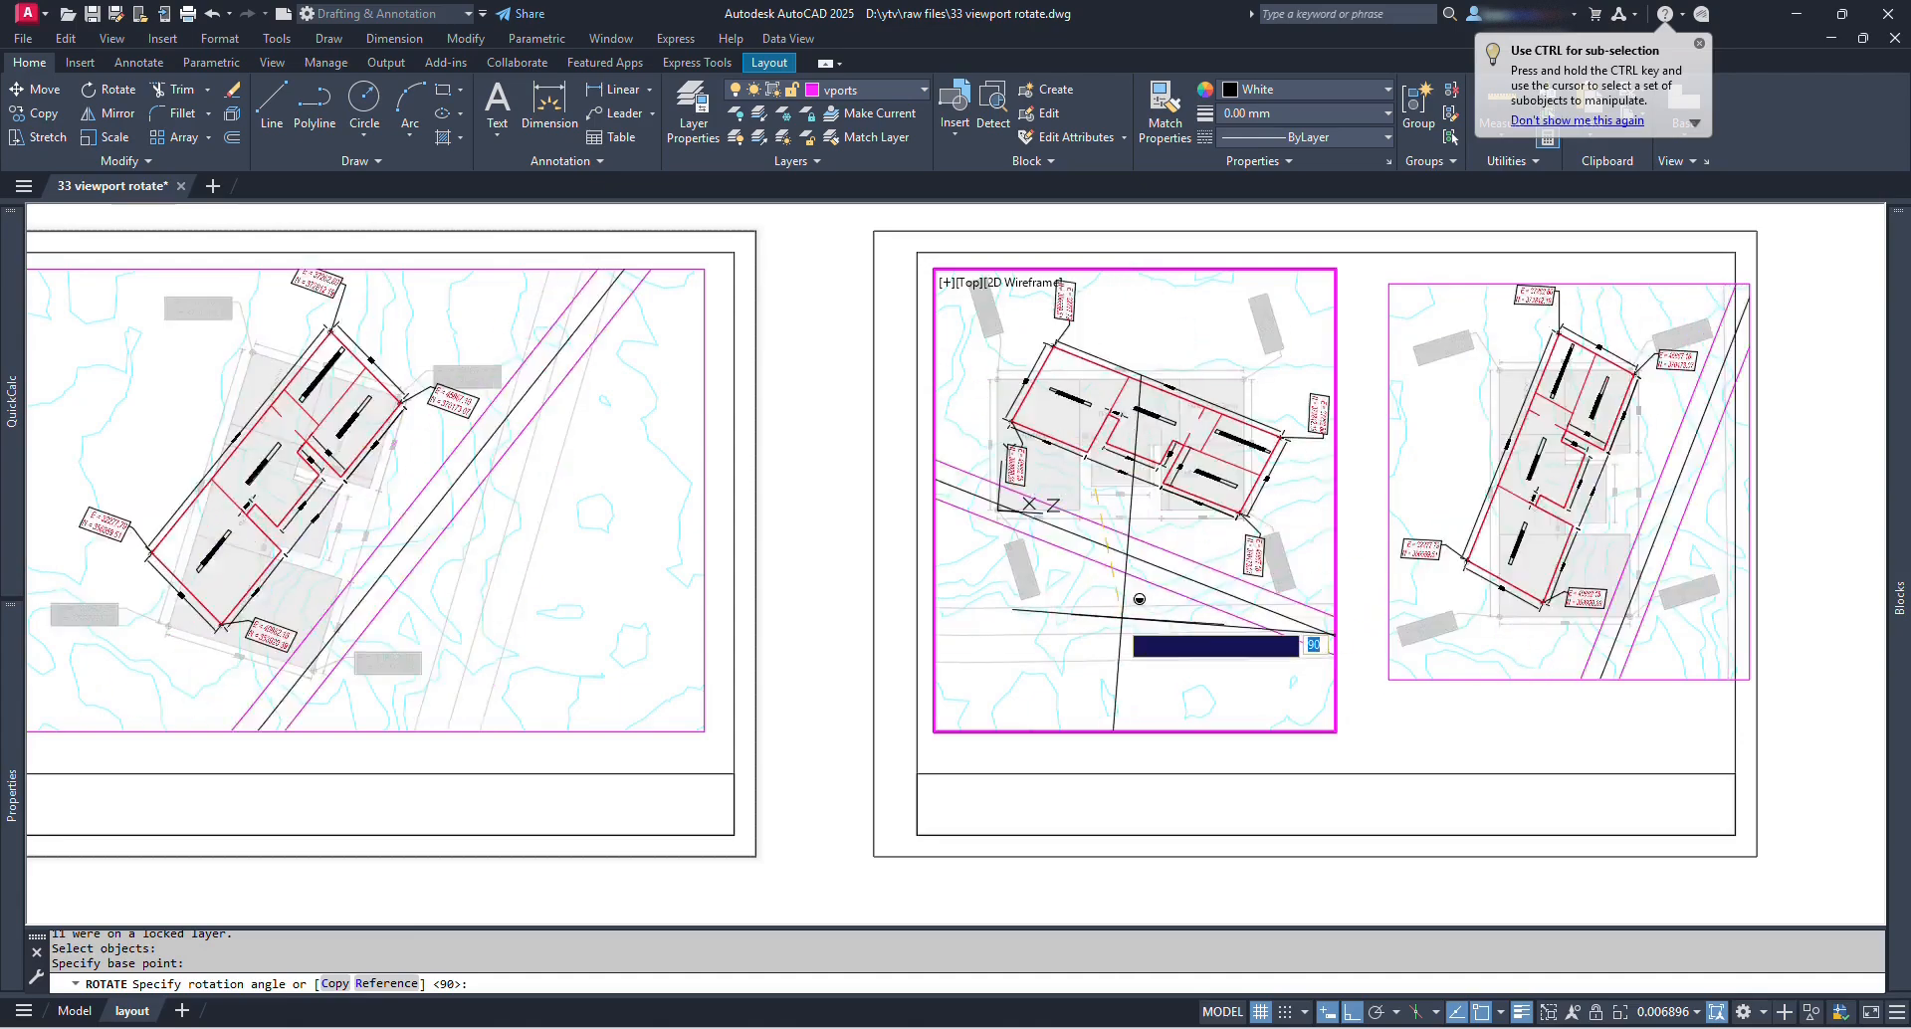
Step: Cancel the rotation of the plan inside the viewport and return to paper space
key("F8")
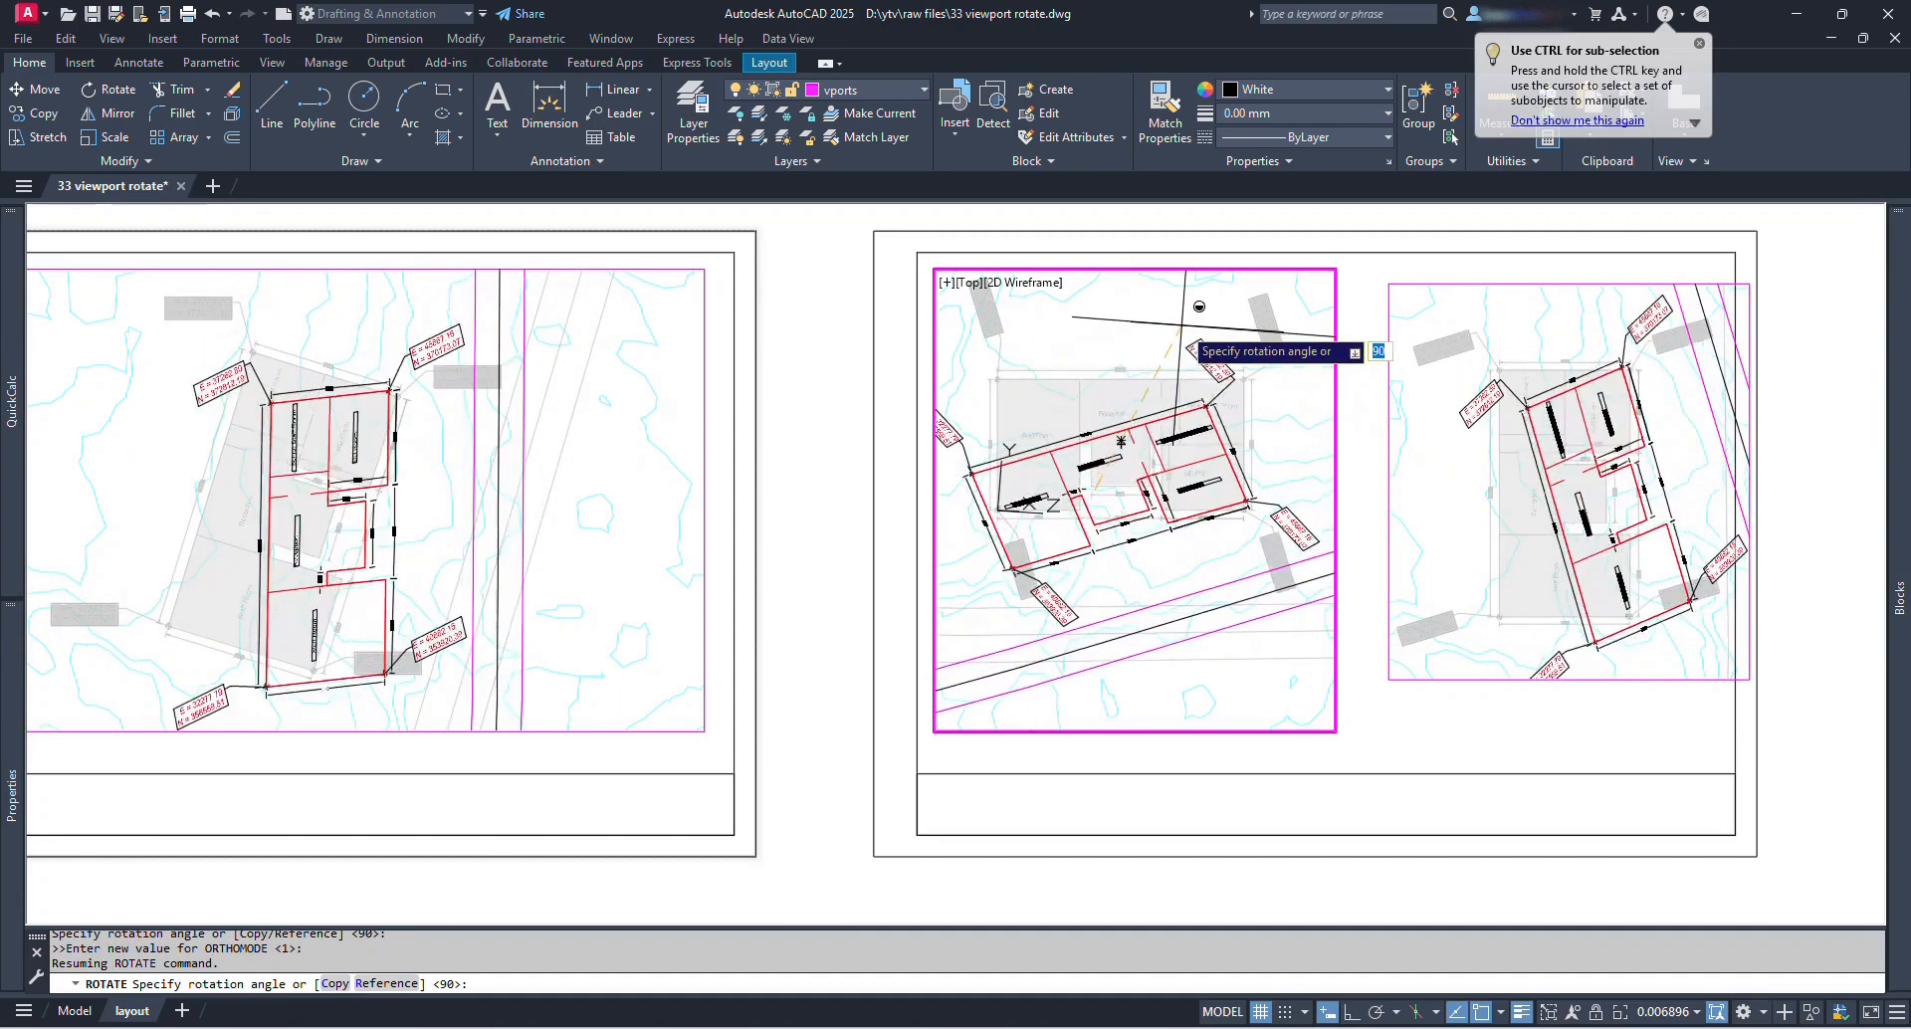
key("Escape")
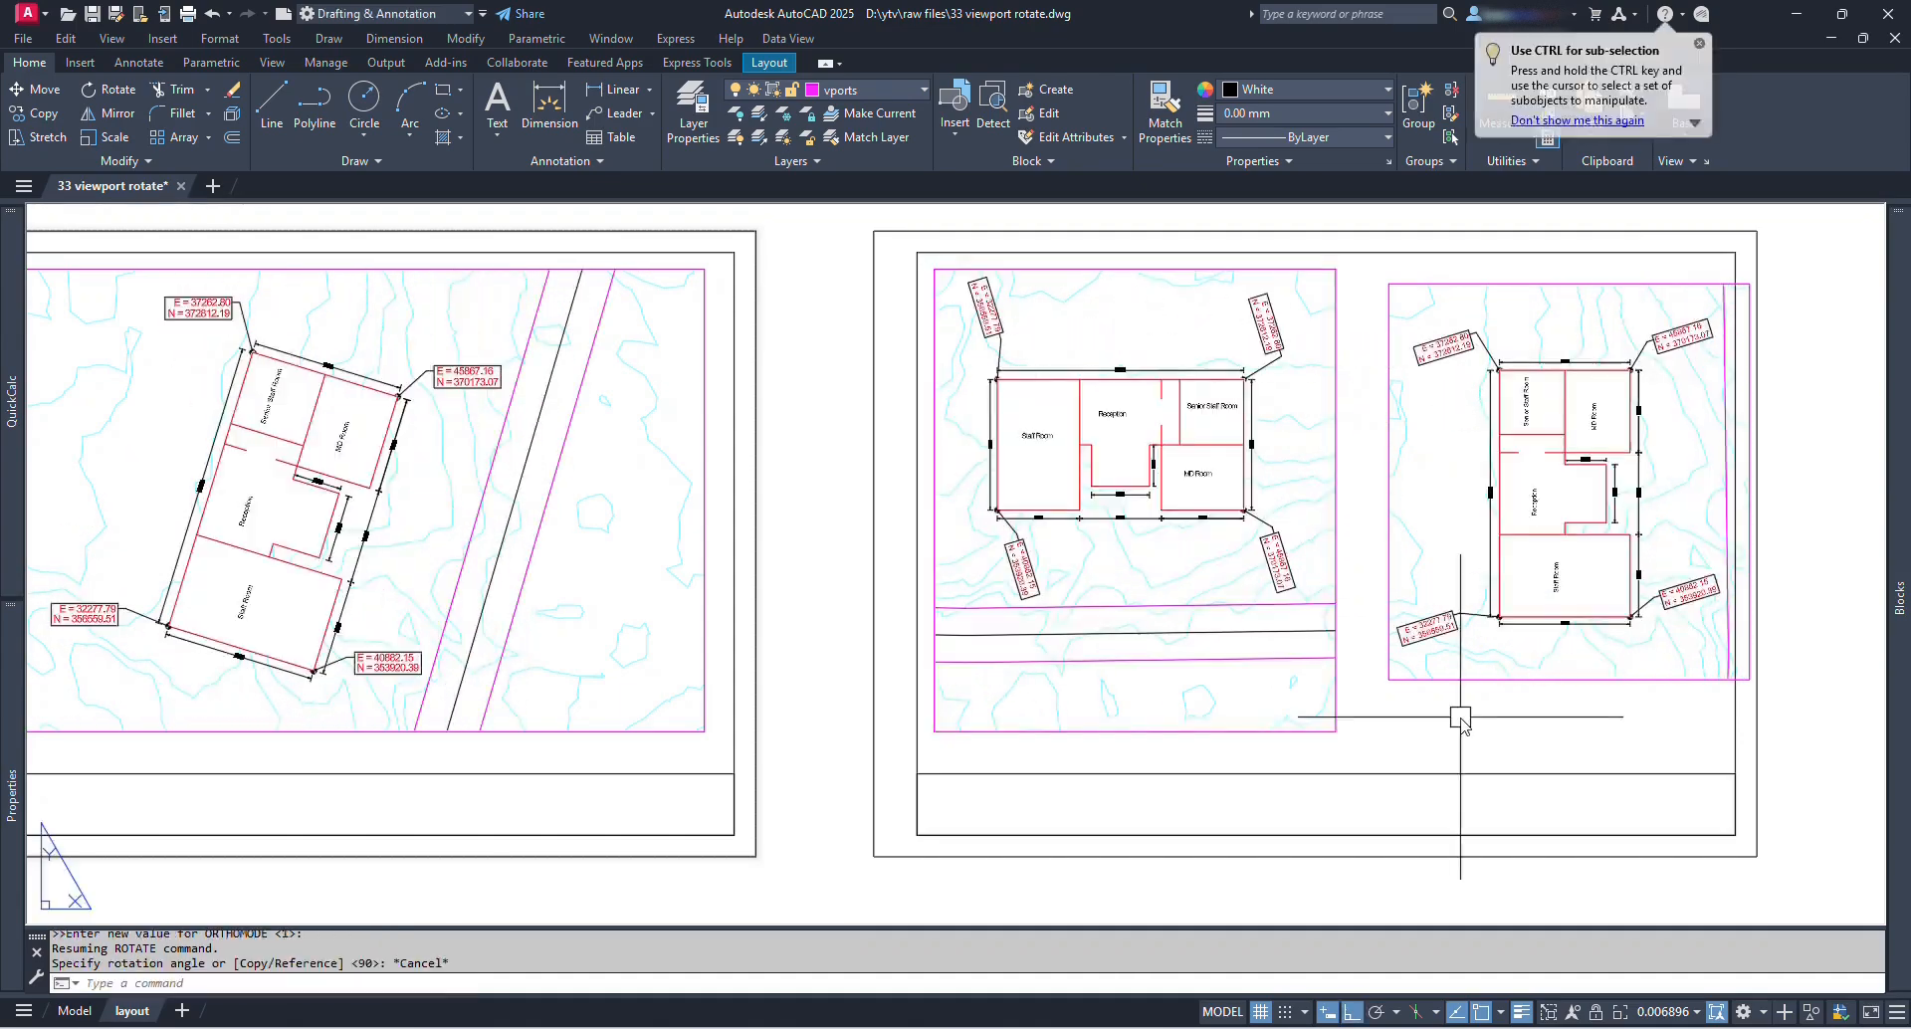
double_click(1450, 704)
scroll(1330, 646, "down", 2)
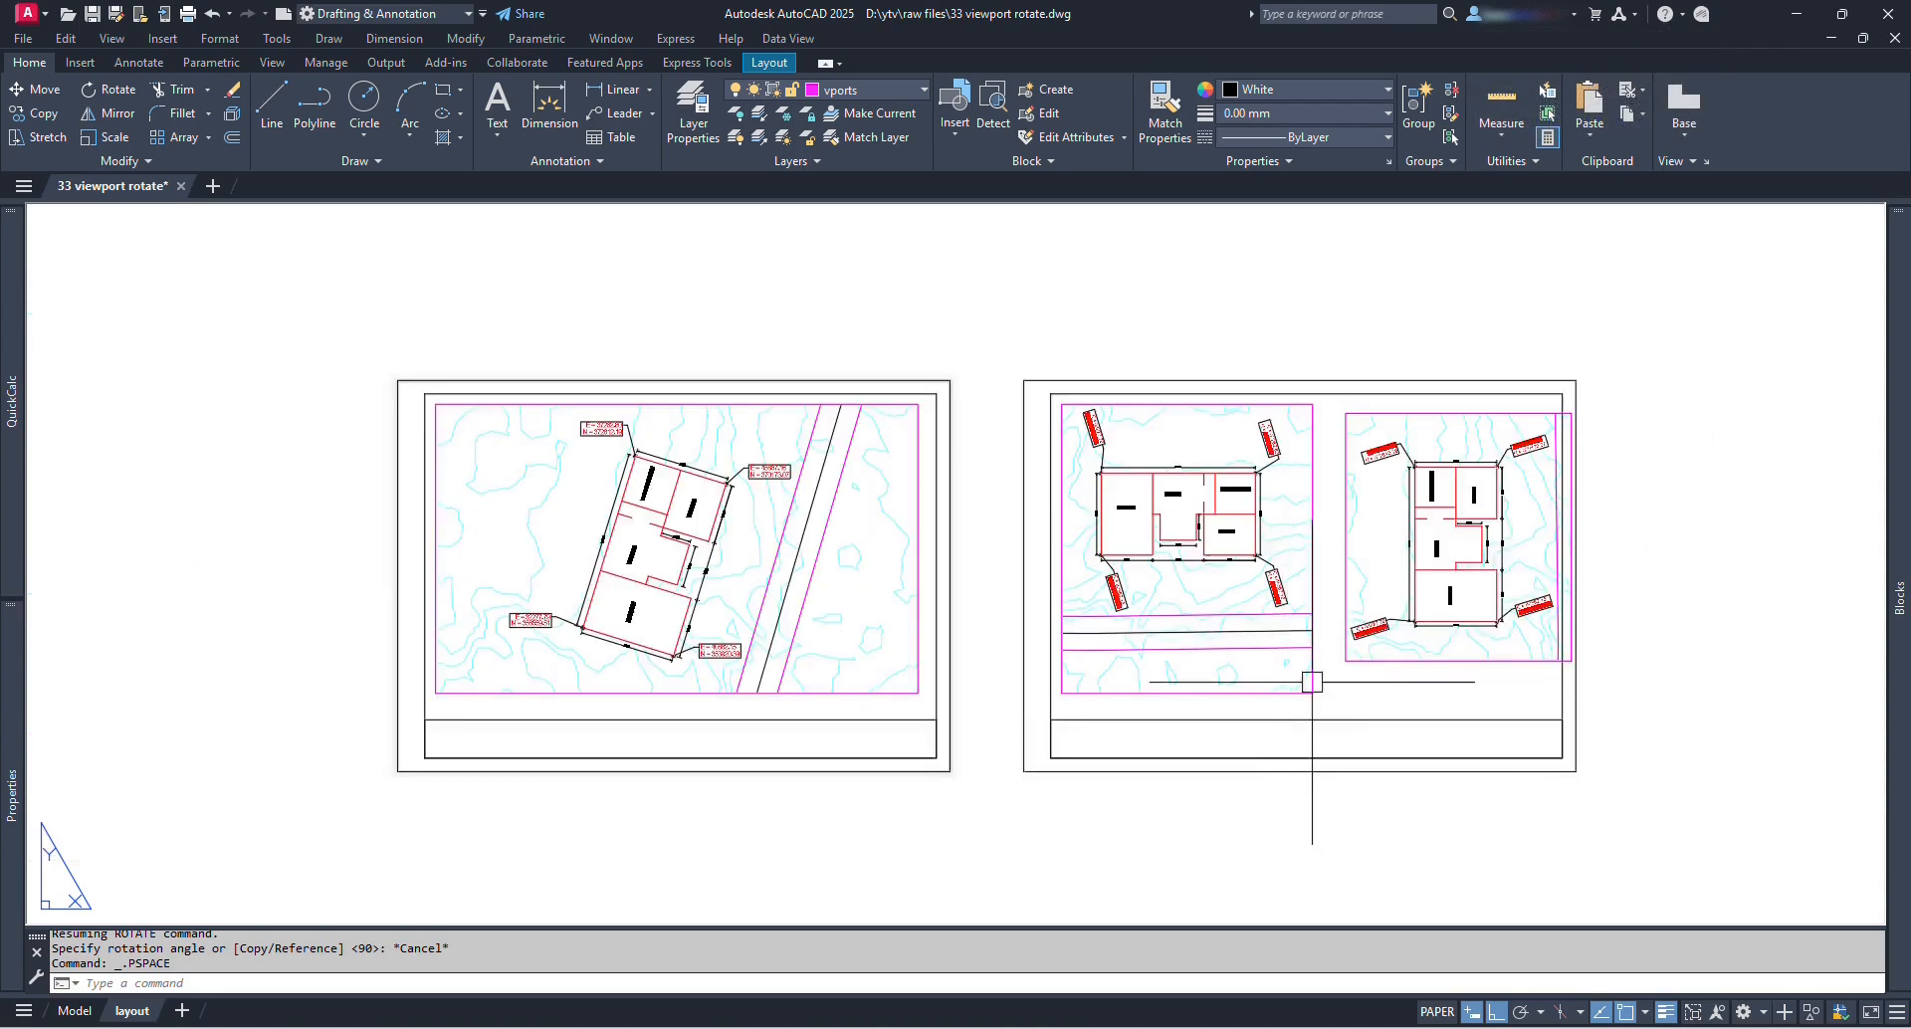
Step: Copy the first sheet with its frame, title block and viewport to the empty area directly below the original
type("co")
key("Return")
left_click(965, 730)
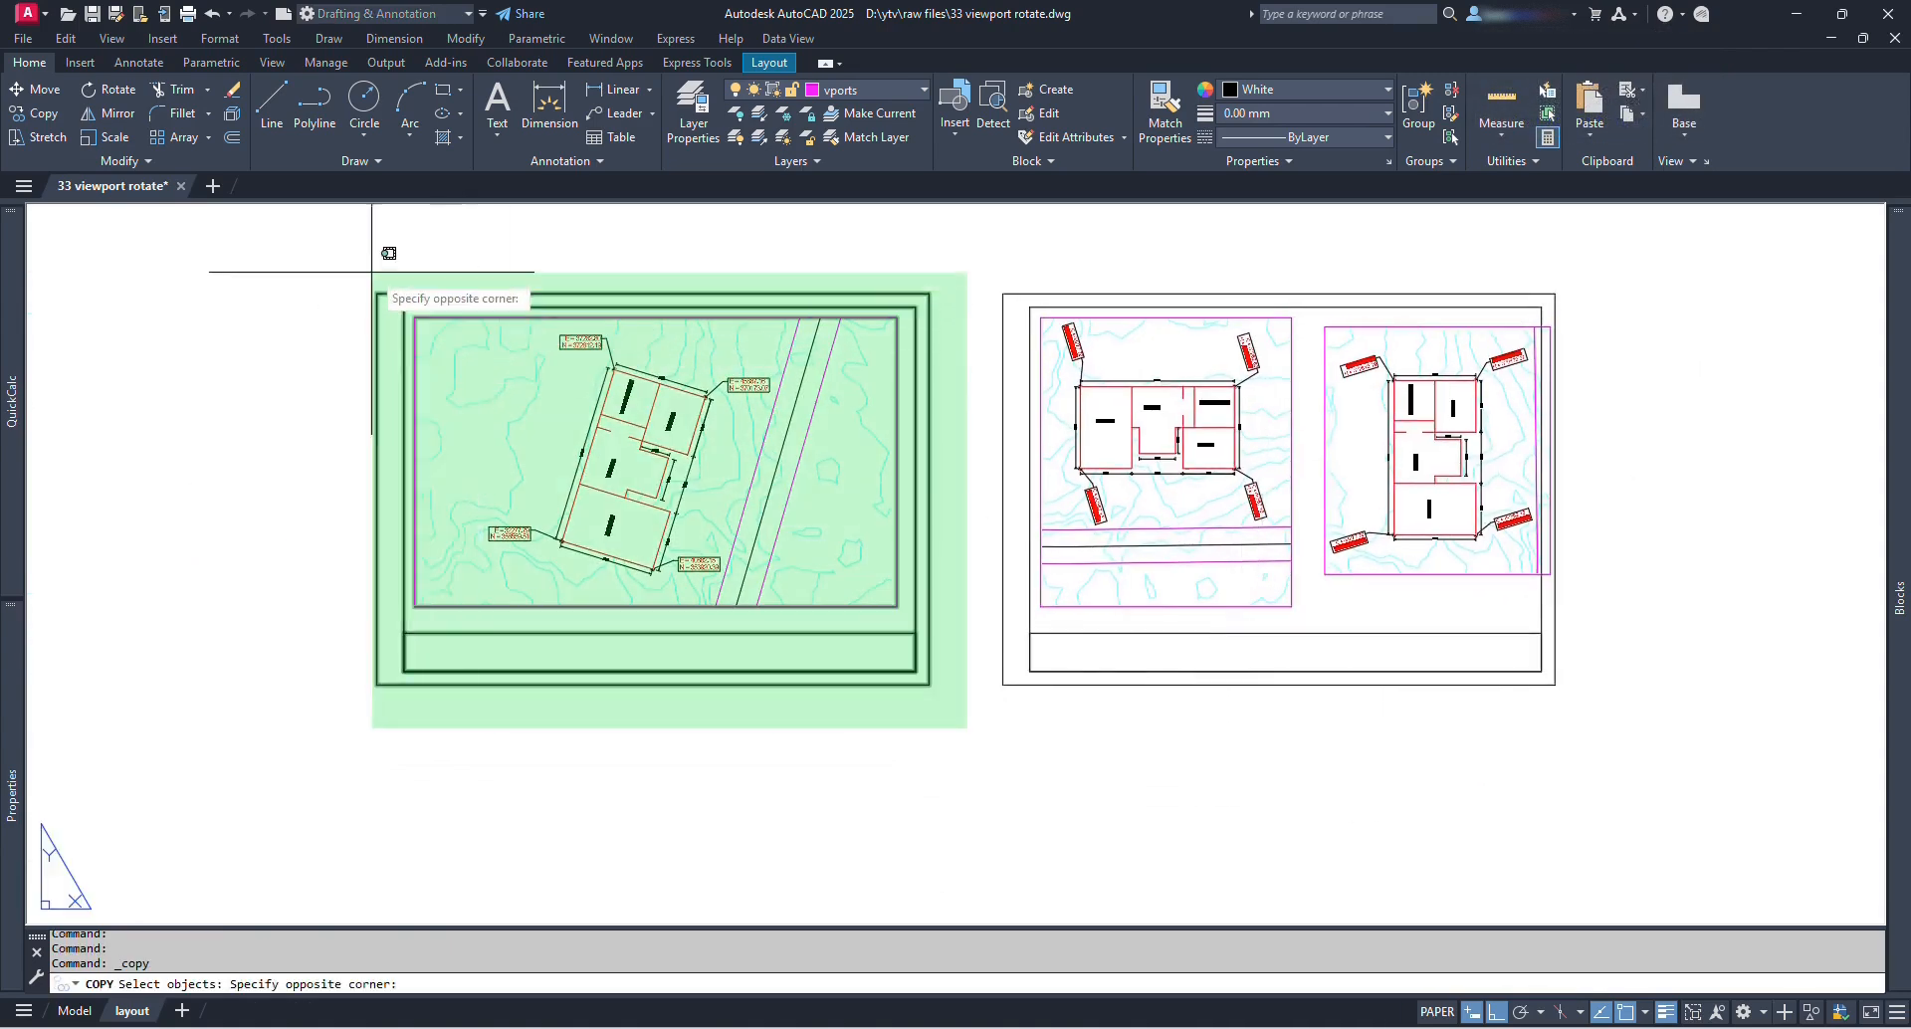
left_click(384, 256)
scroll(498, 261, "down", 4)
left_click(703, 441)
left_click(713, 609)
key("Escape")
scroll(557, 527, "up", 5)
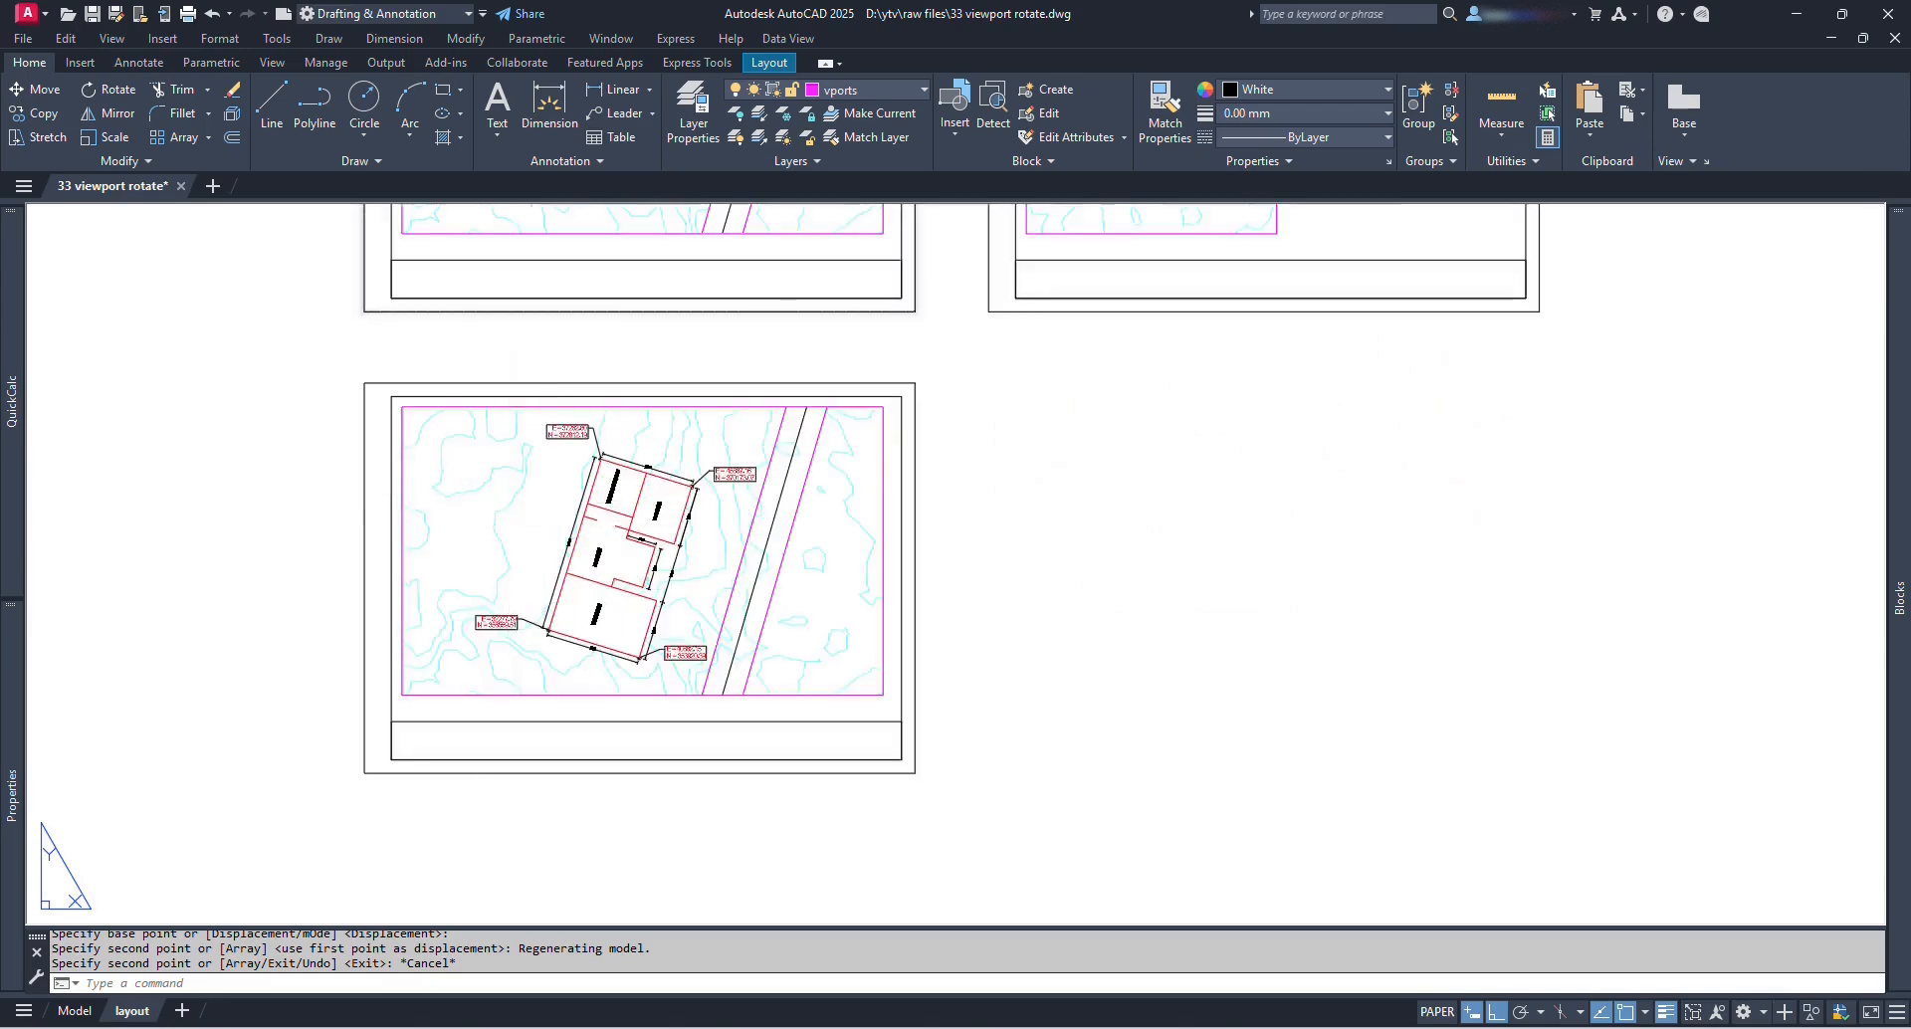
Step: Draw a rectangle around the building and its coordinate labels on the copied sheet
scroll(1028, 431, "down", 3)
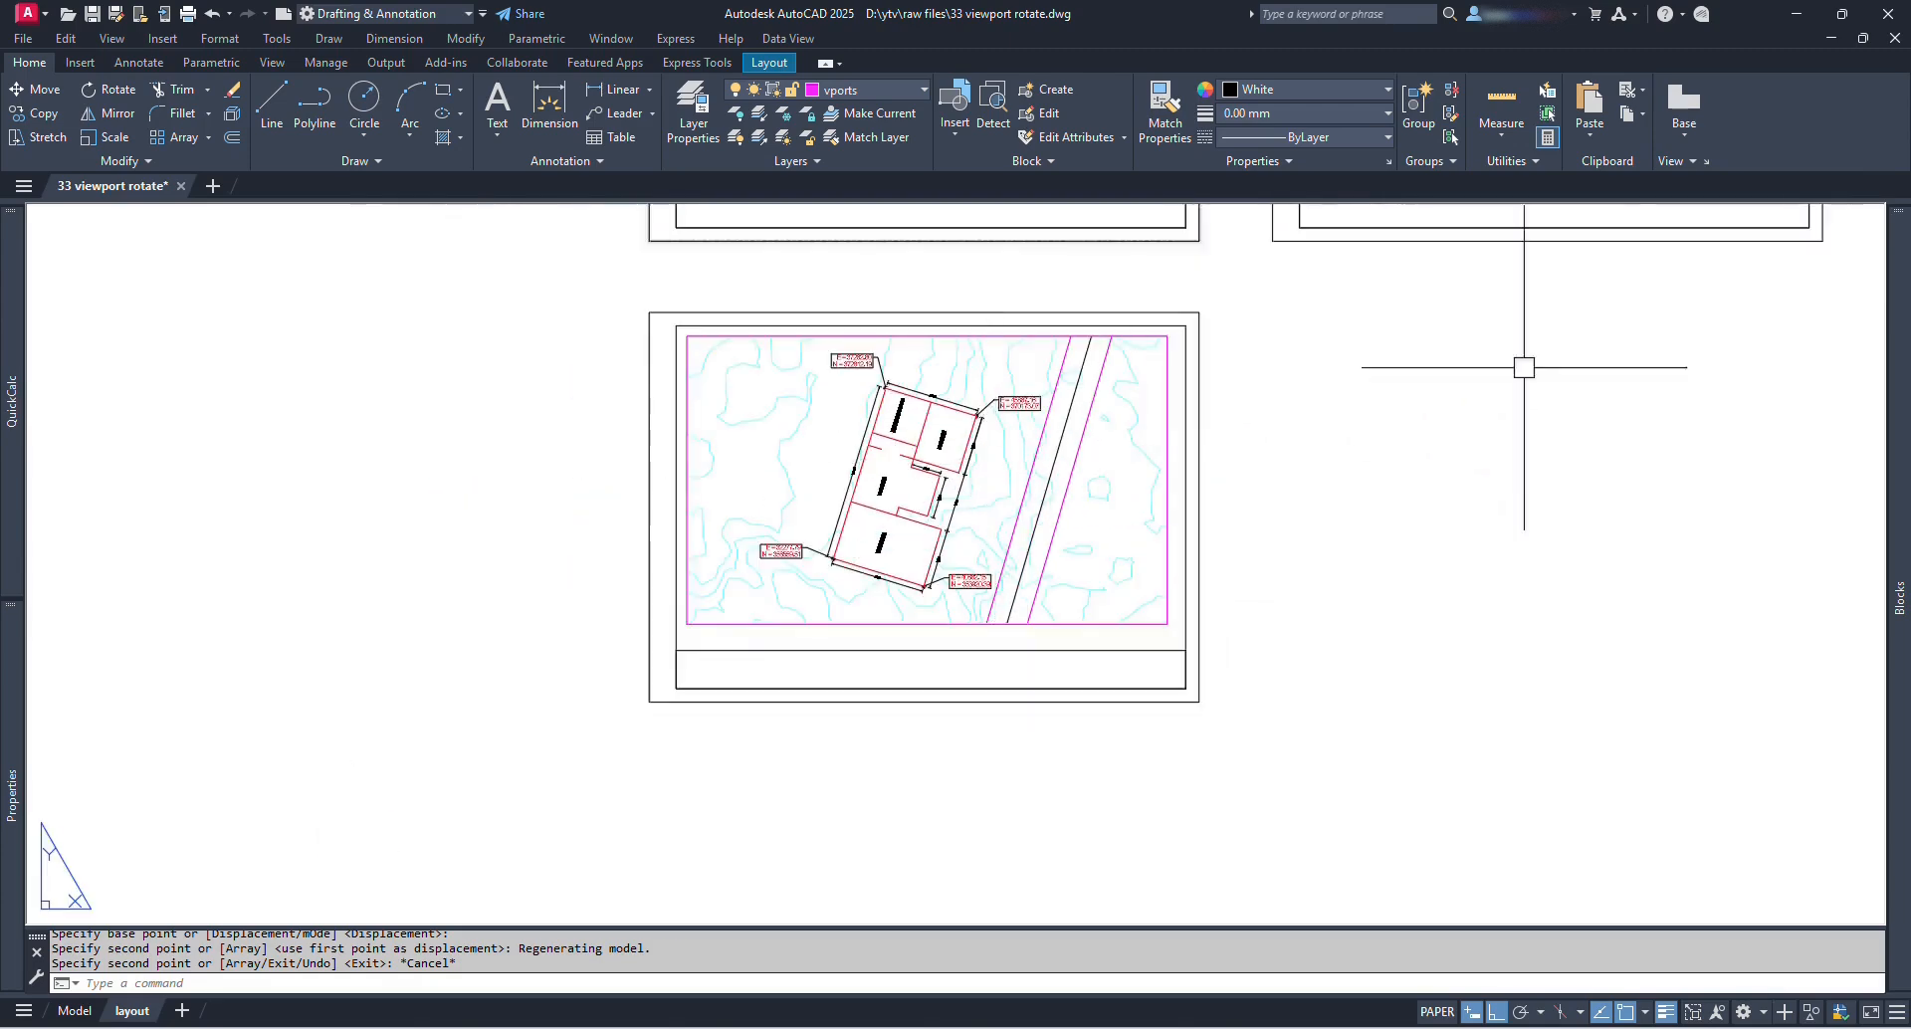
middle_click_drag(1523, 368, 1553, 523)
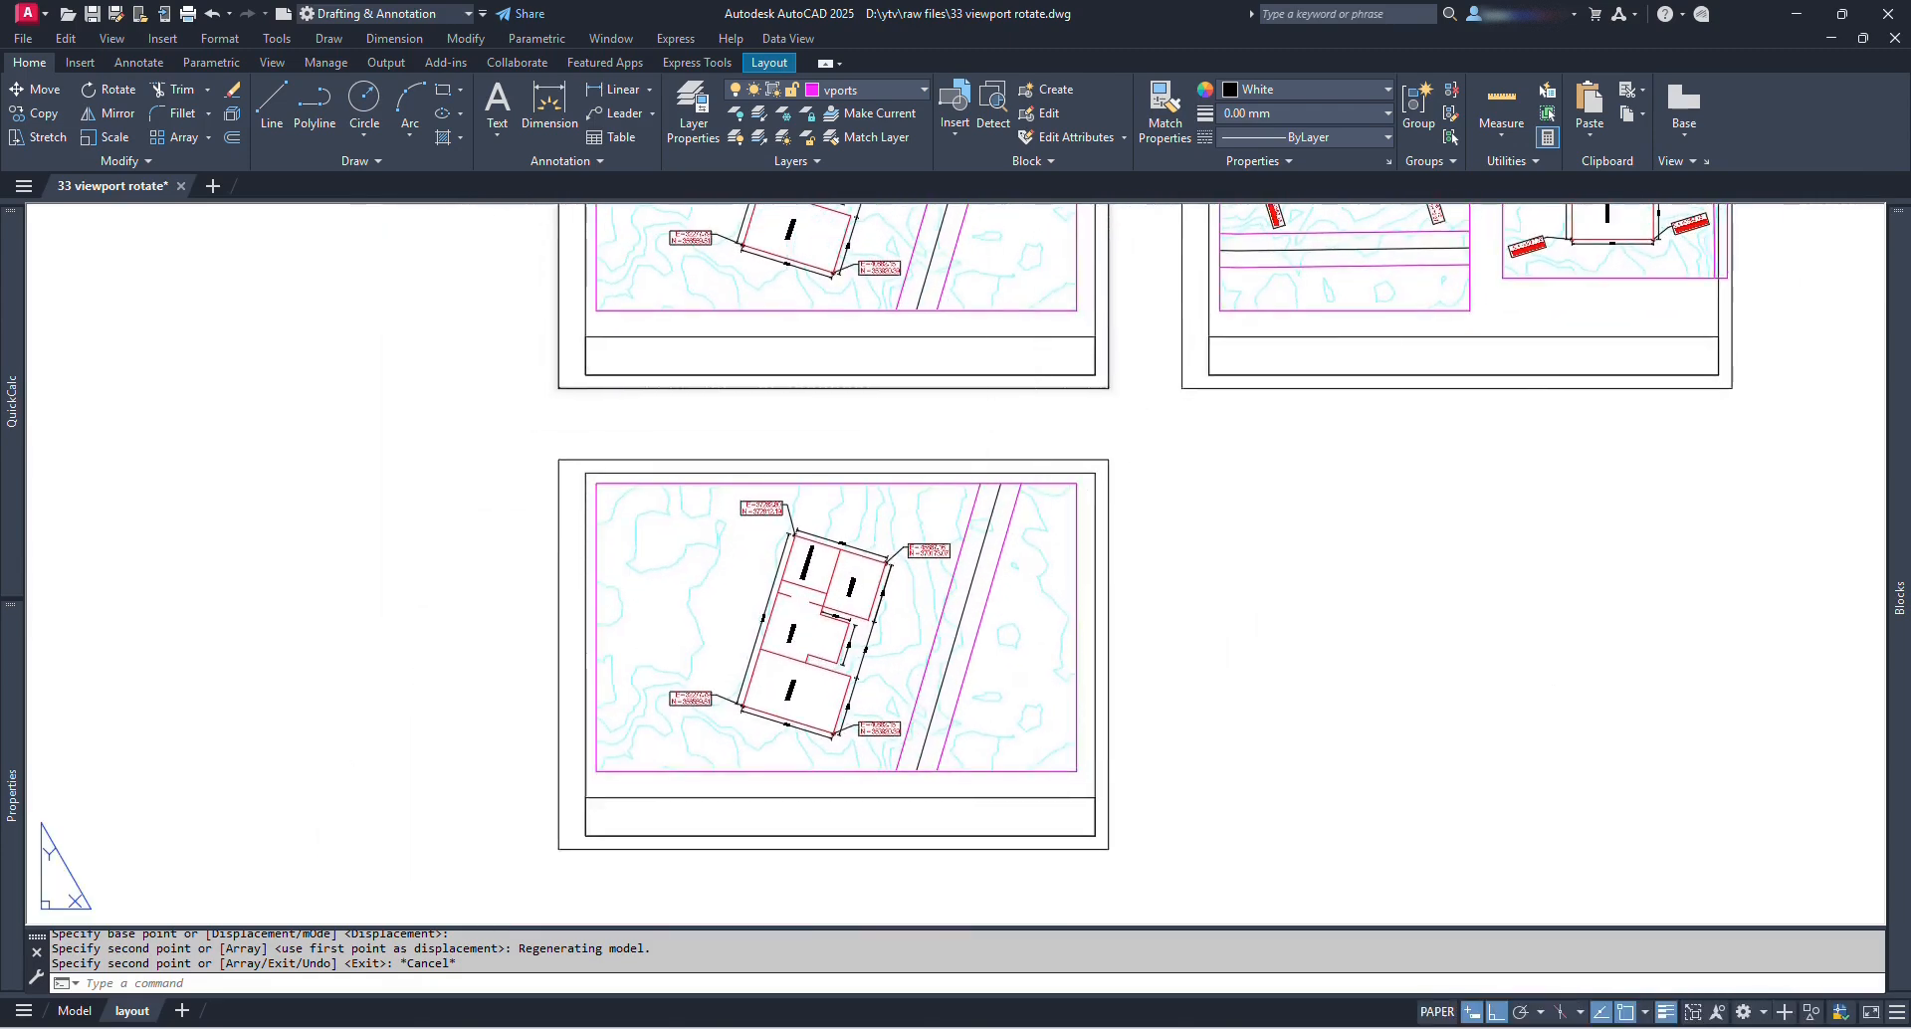
middle_click_drag(738, 765, 956, 732)
scroll(976, 615, "up", 4)
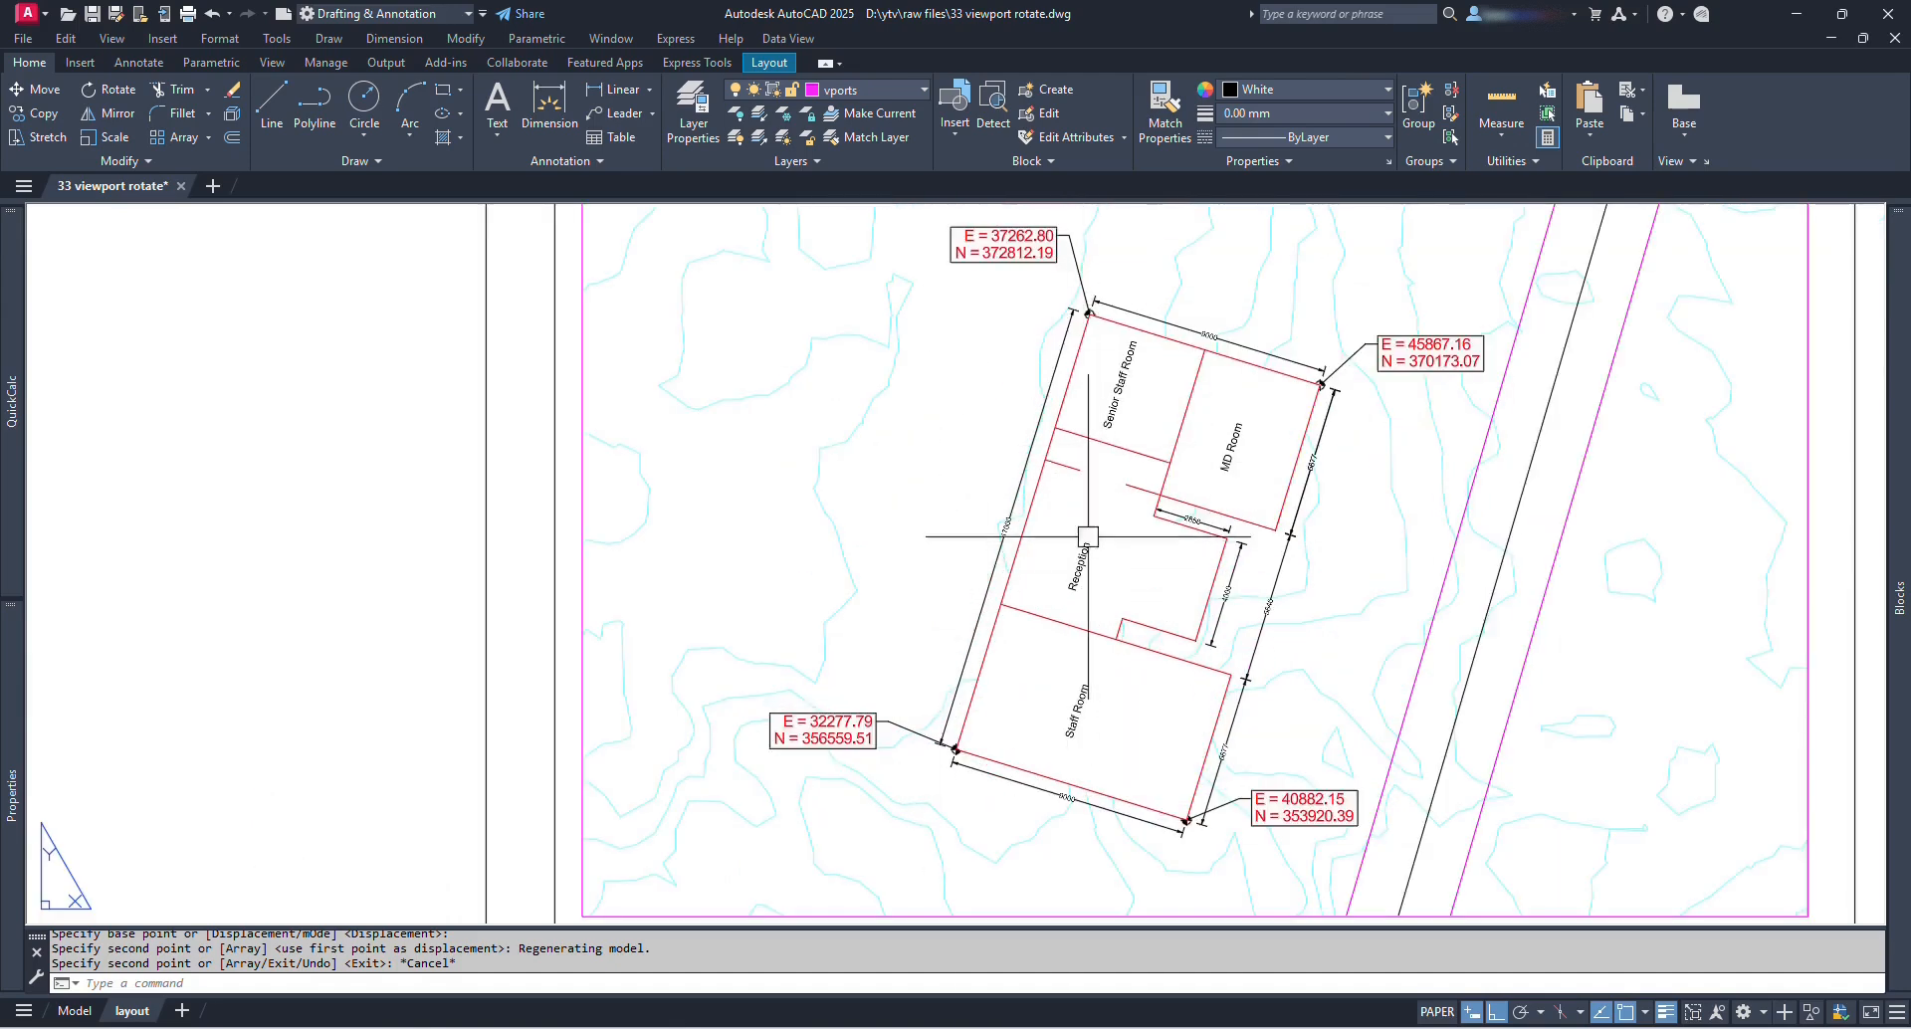
type("REC")
key("Return")
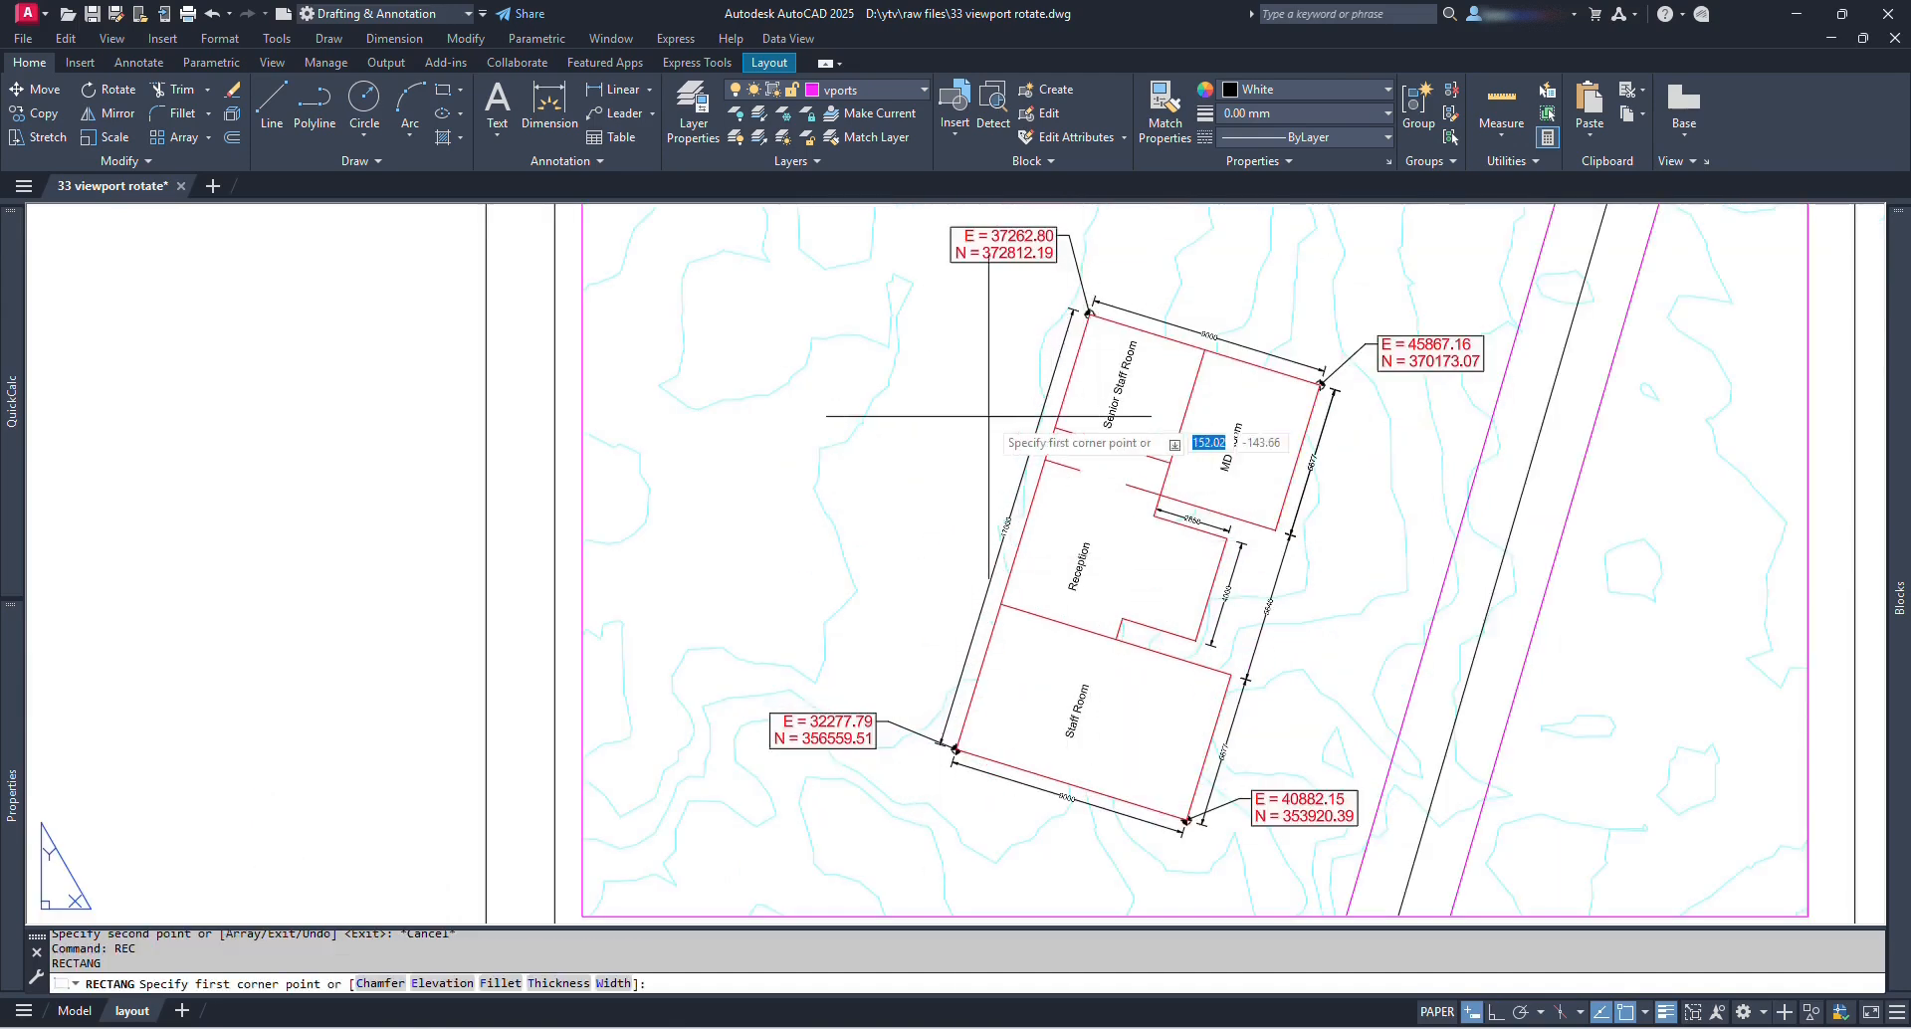
left_click(769, 261)
left_click(1566, 872)
scroll(1365, 608, "down", 3)
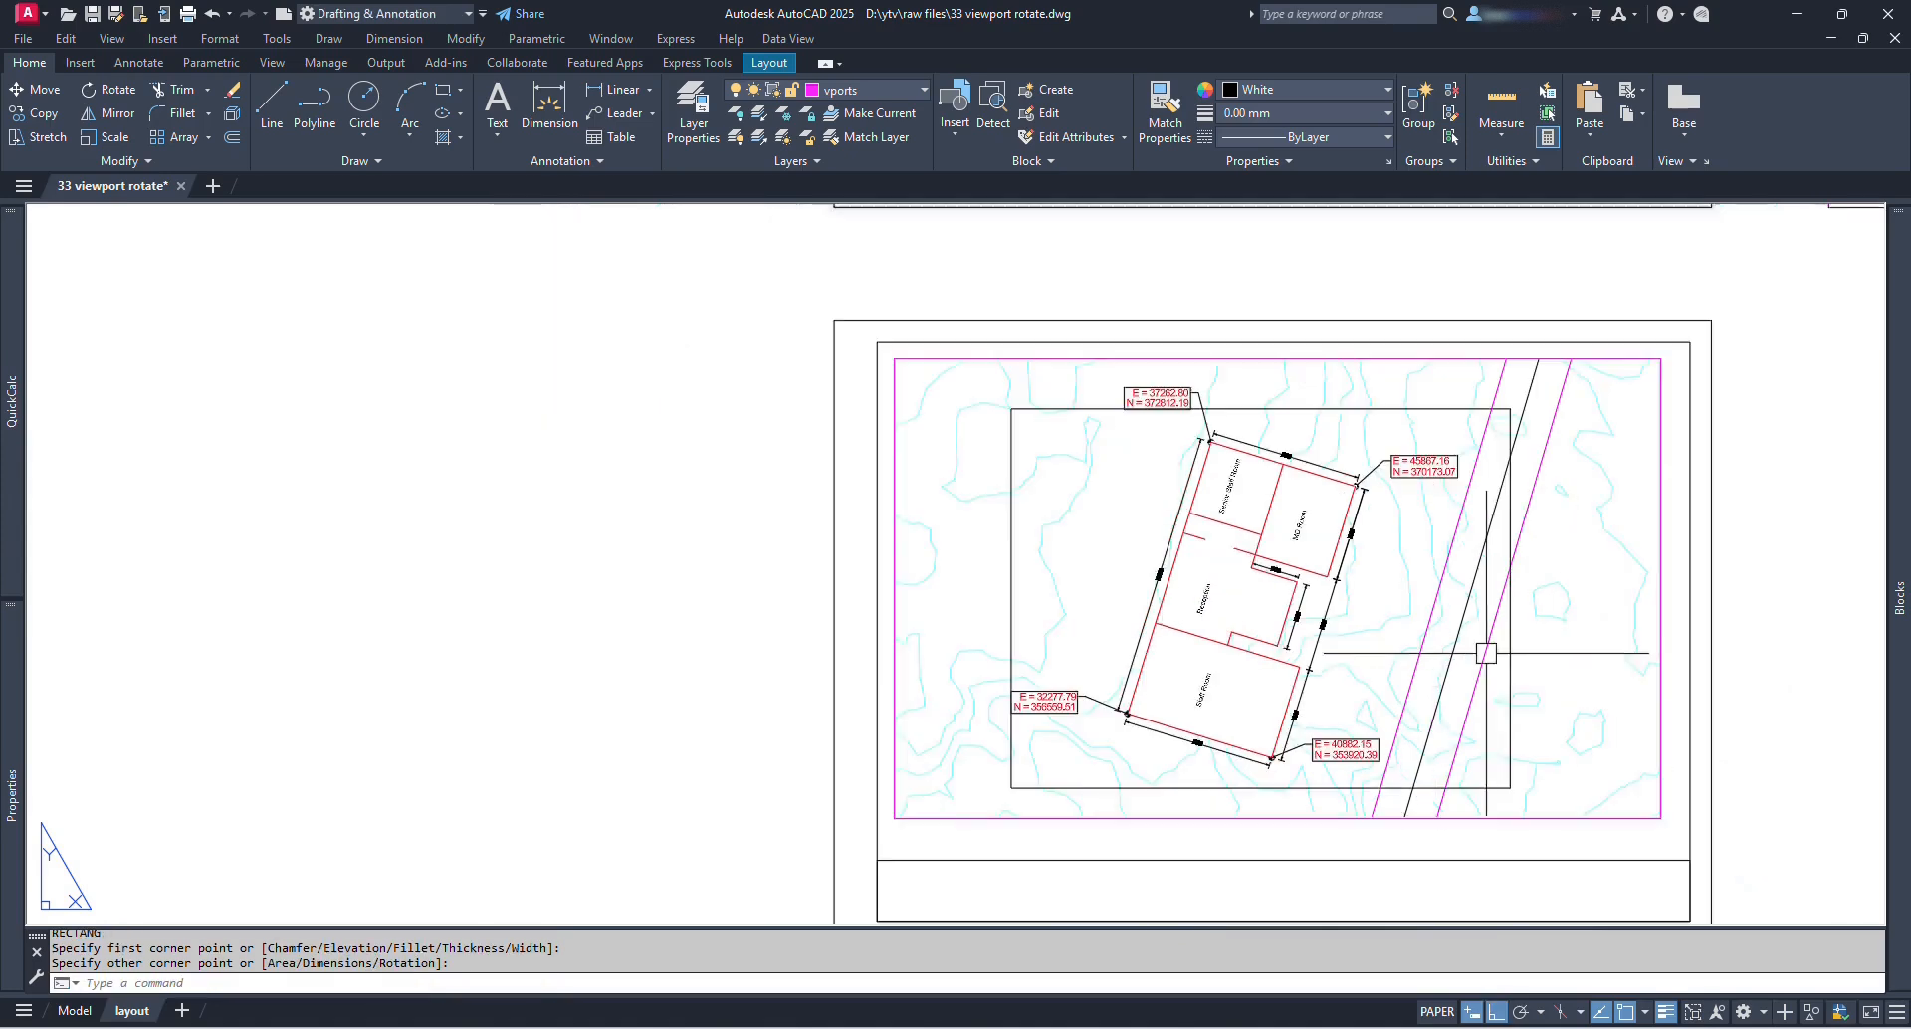
Step: Rotate the copied sheet's viewport by reference so the building's long wall lies horizontally
middle_click_drag(1473, 648, 1283, 595)
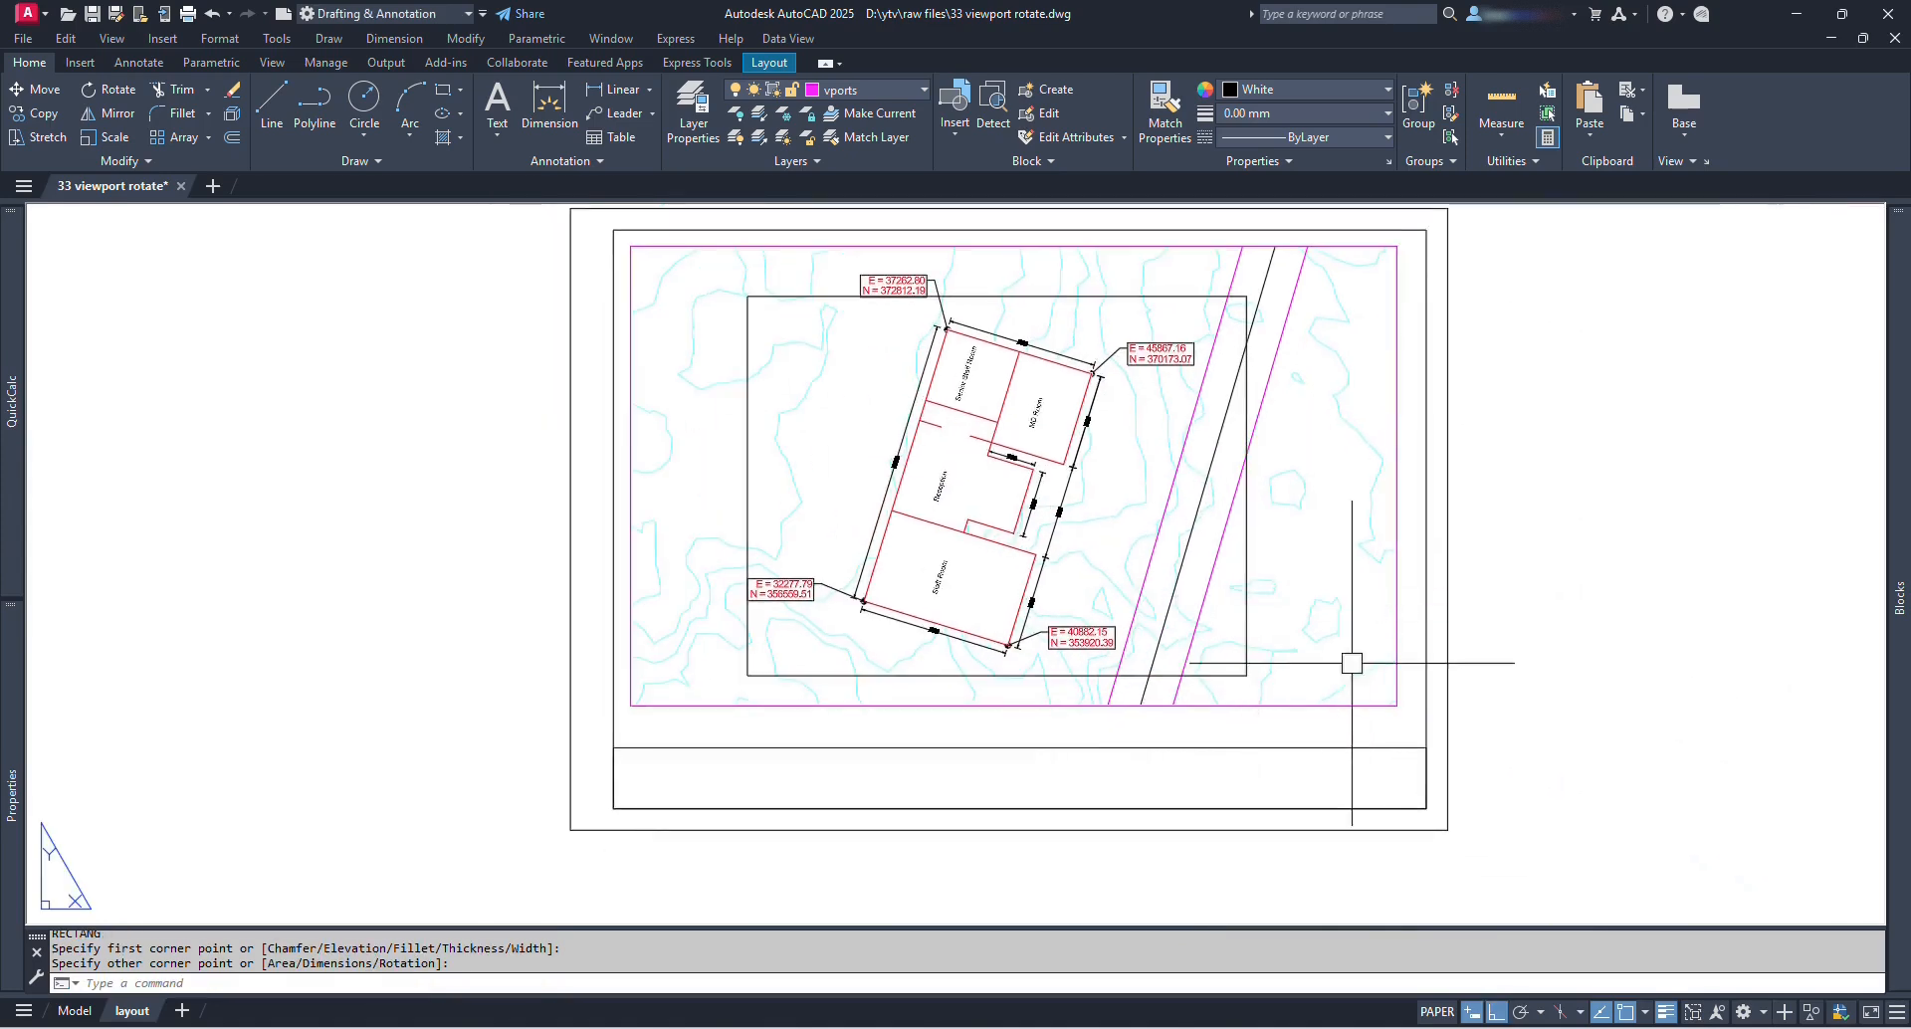
type("RO")
key("Return")
left_click(1377, 705)
scroll(994, 598, "up", 4)
key("Return")
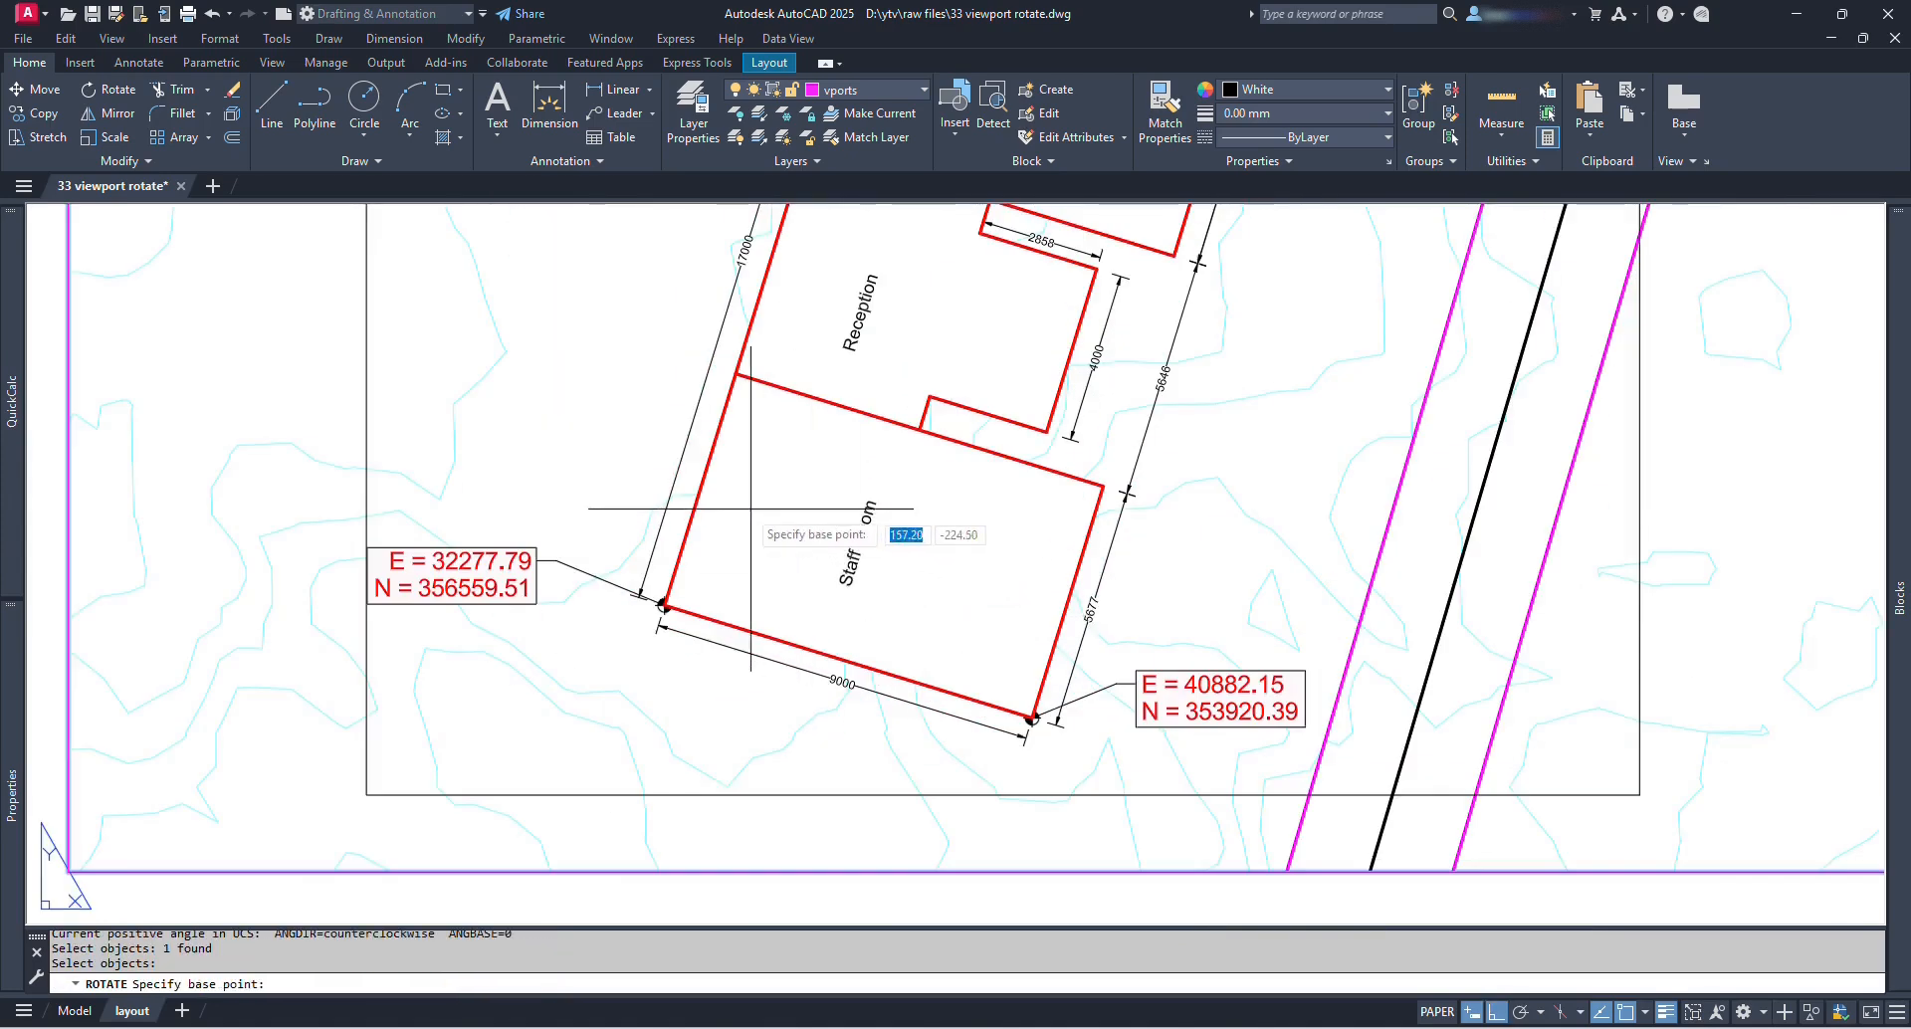
left_click(678, 564)
type("r")
key("Return")
left_click(678, 564)
left_click(686, 540)
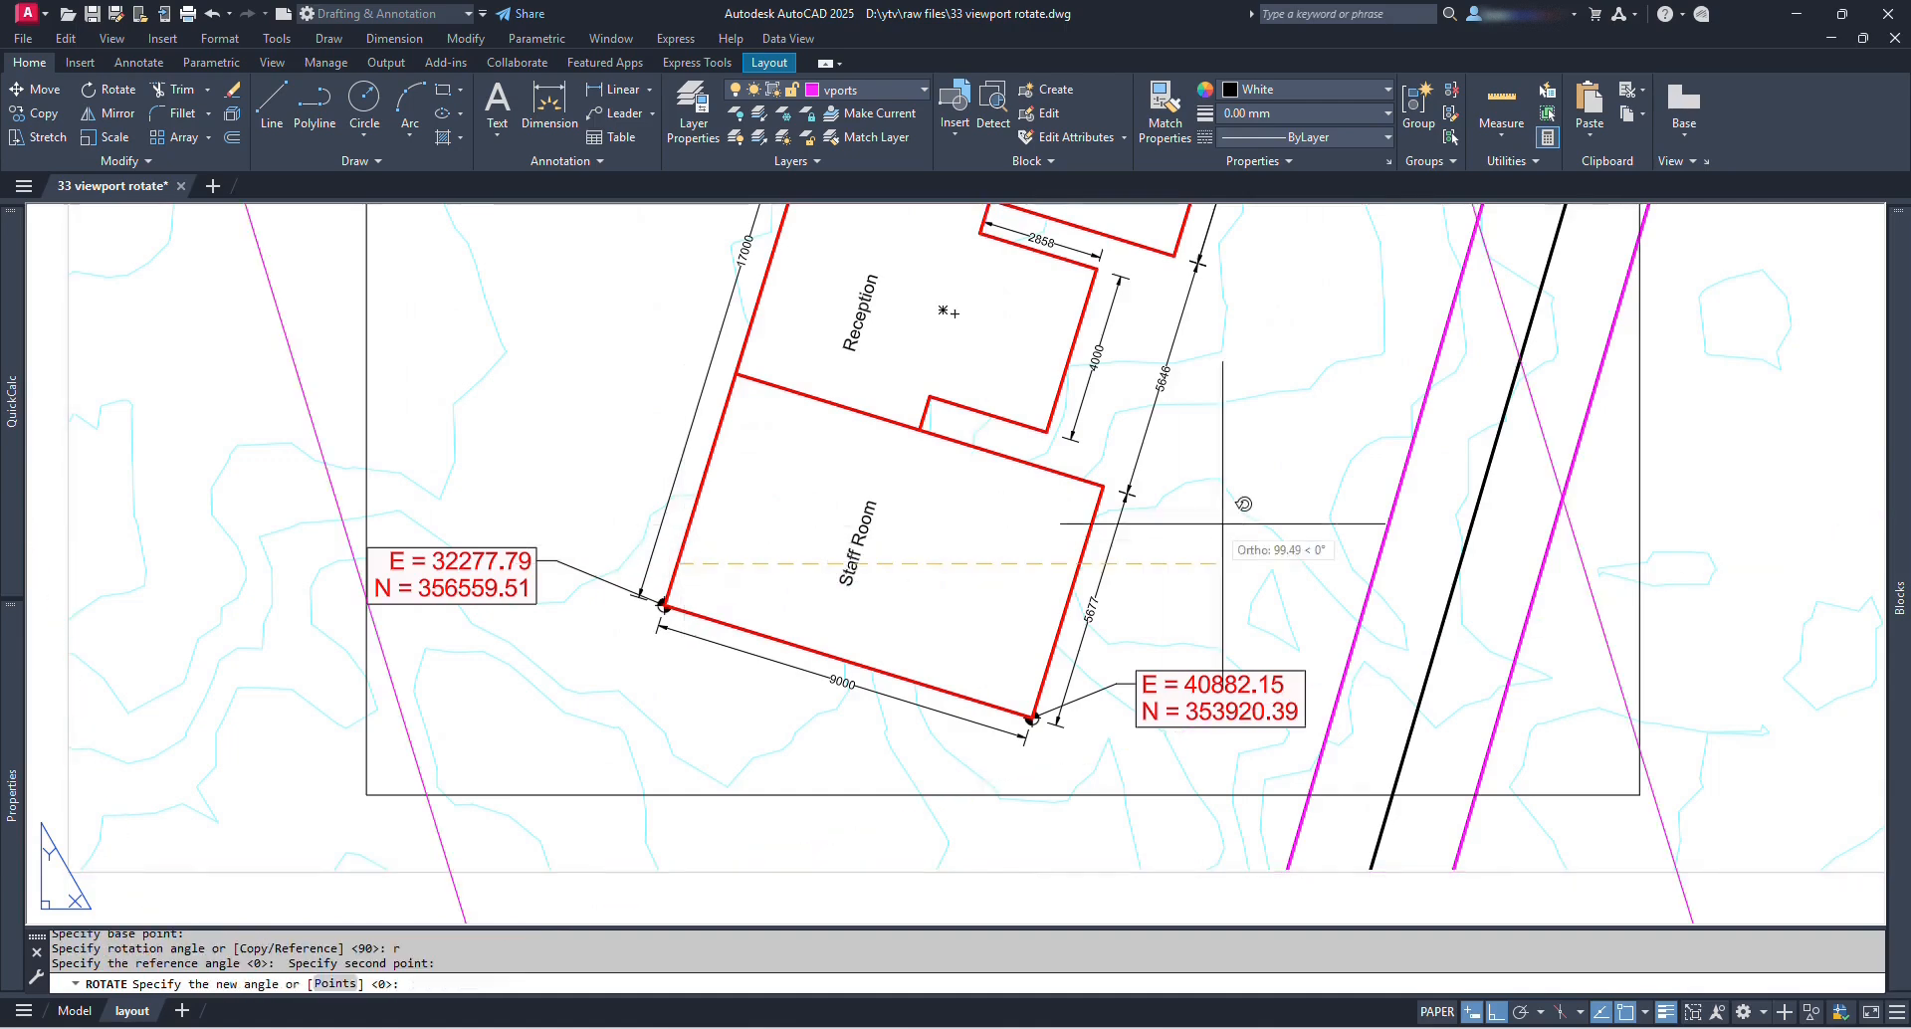
left_click(1738, 567)
key("Escape")
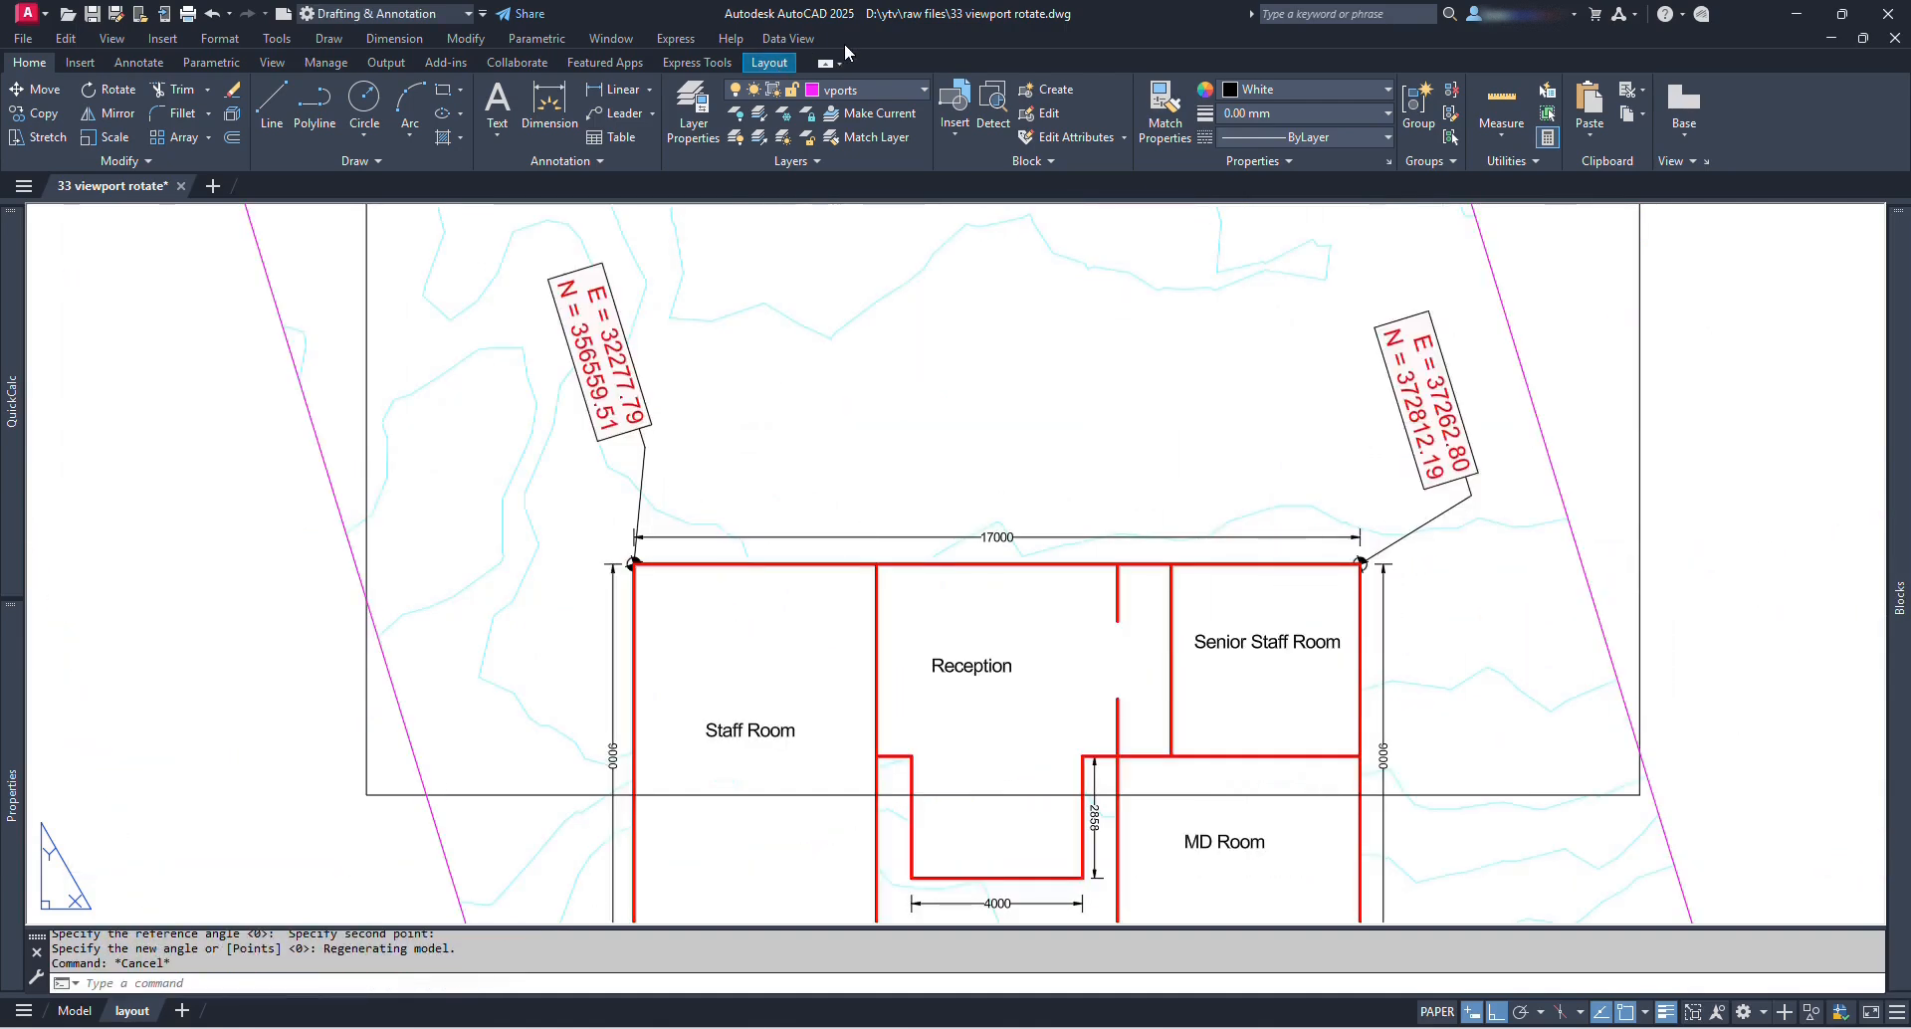
Step: Undo the previous move and shift the rotated viewport straight up so the building sits within the drawn rectangle
key("ctrl+z")
key("ctrl+z")
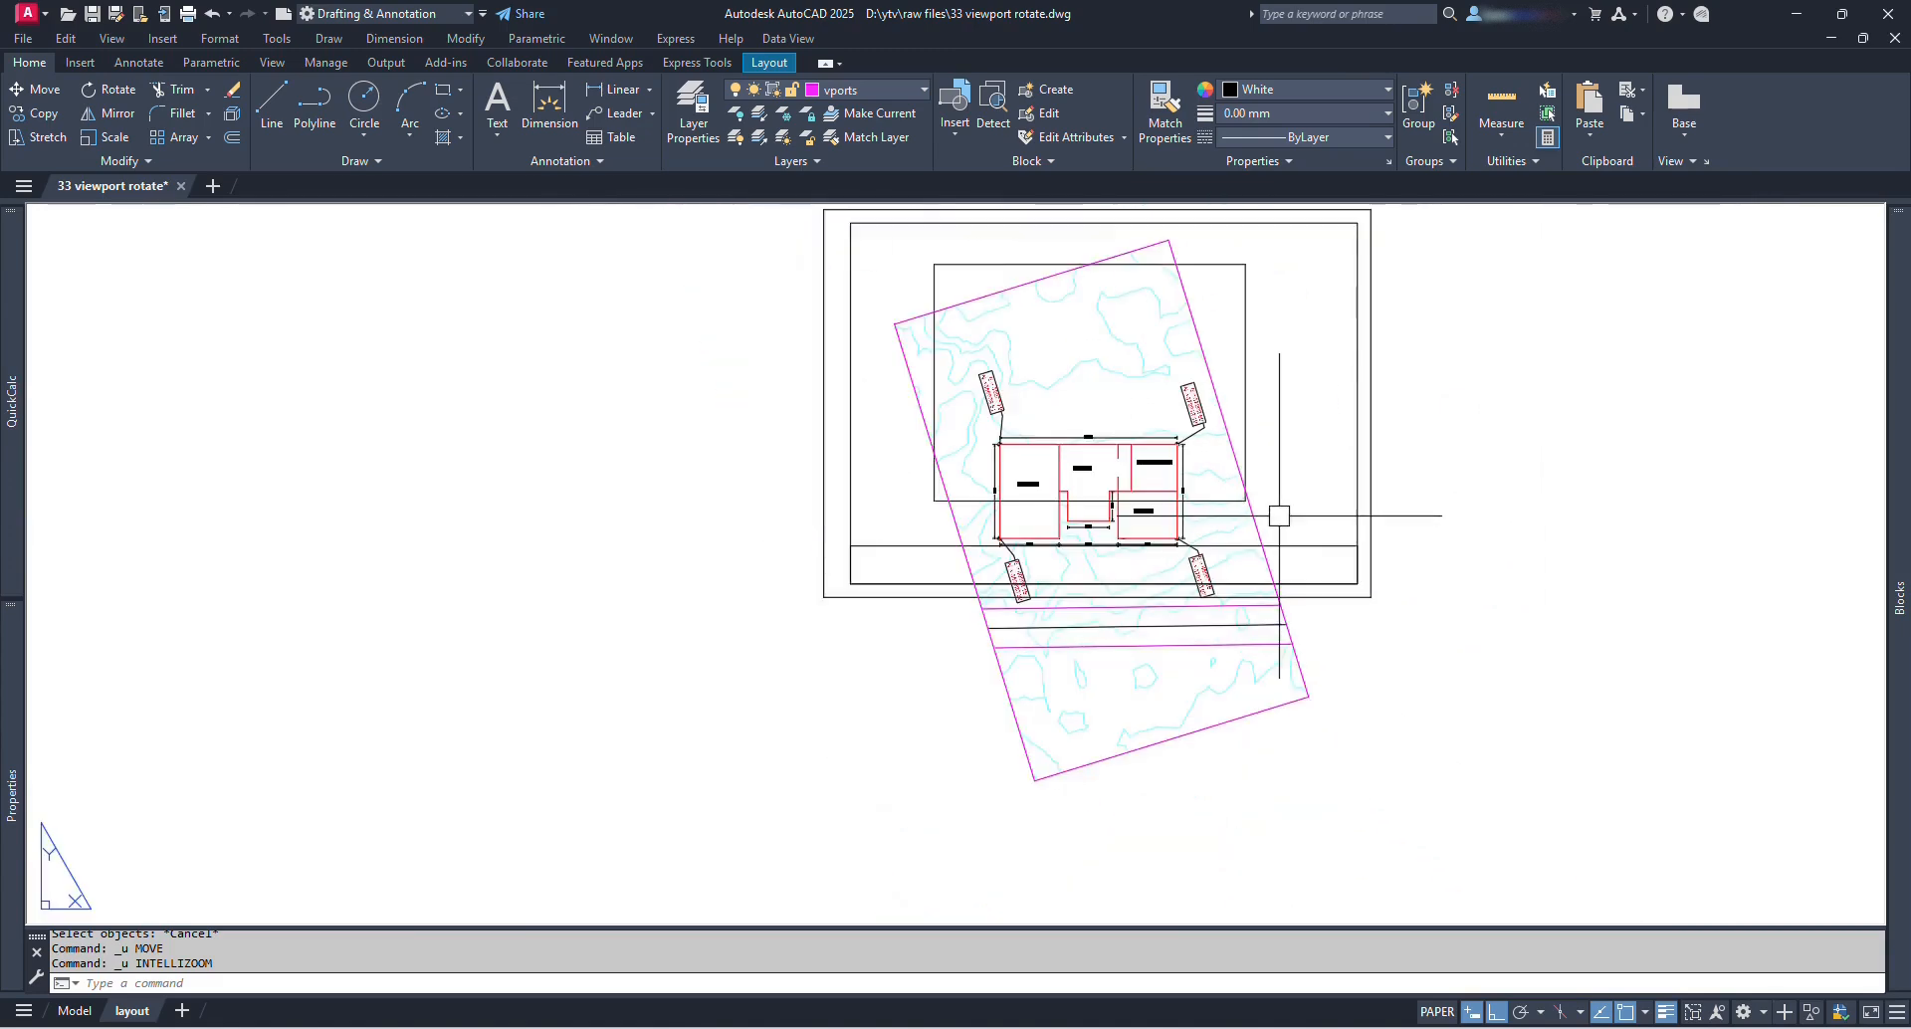
type("m")
key("Return")
left_click(1266, 529)
key("Return")
left_click(1567, 618)
left_click(1563, 495)
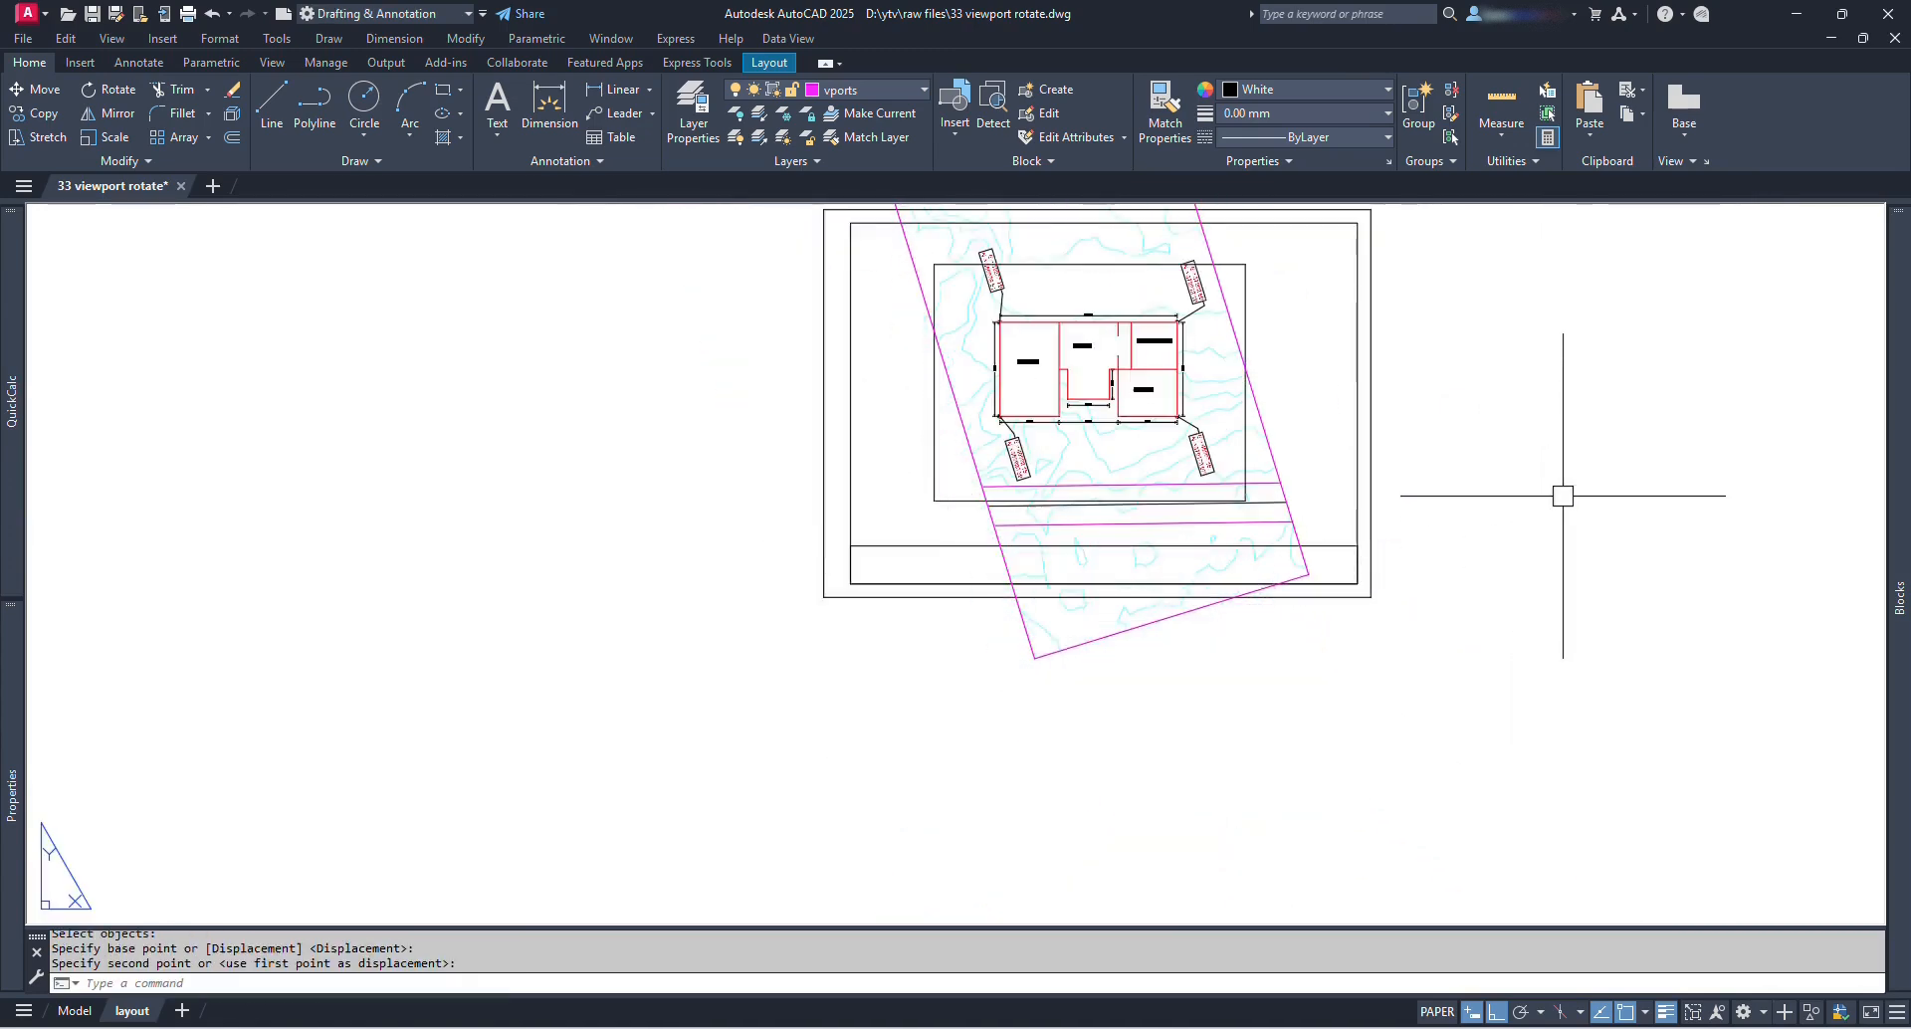
Step: Stretch the rotated viewport's four corners onto the matching corners of the drawn rectangle
left_click(1287, 504)
left_click(1308, 575)
scroll(1250, 495, "up", 4)
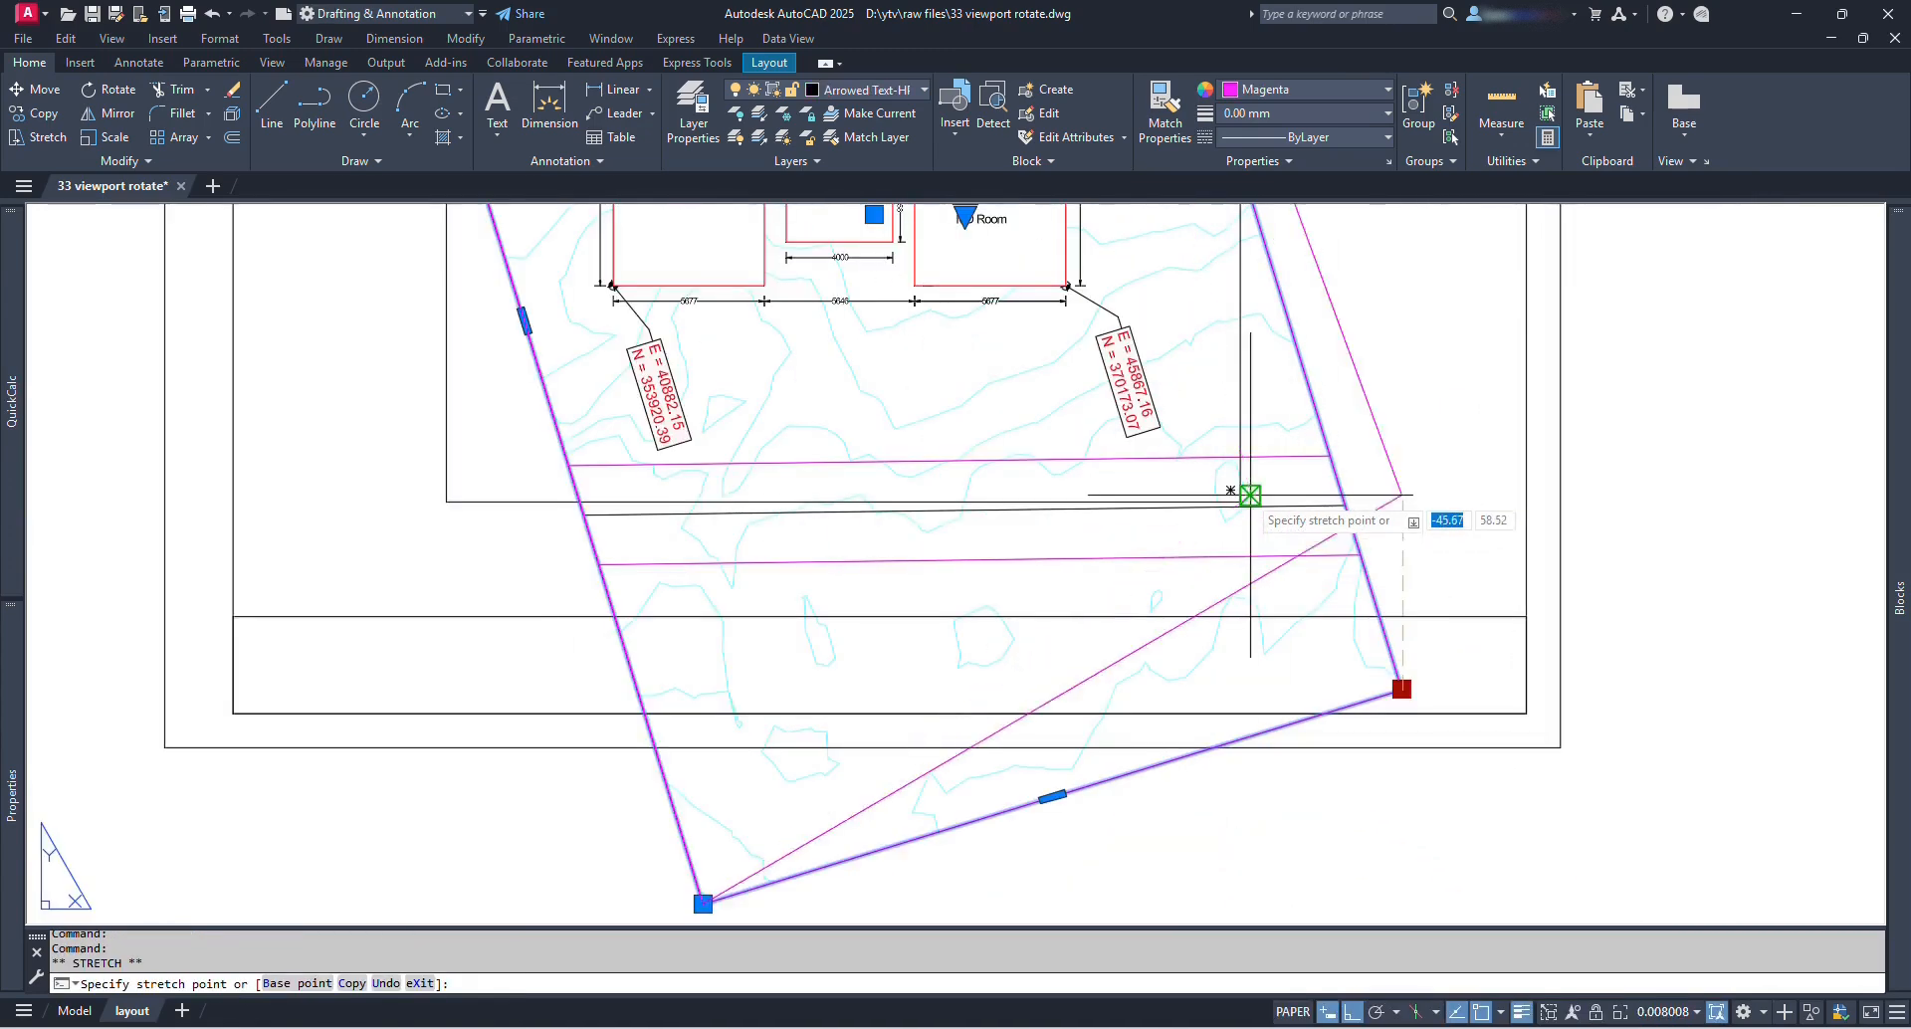
scroll(1241, 499, "down", 3)
left_click(1242, 500)
scroll(1252, 507, "down", 3)
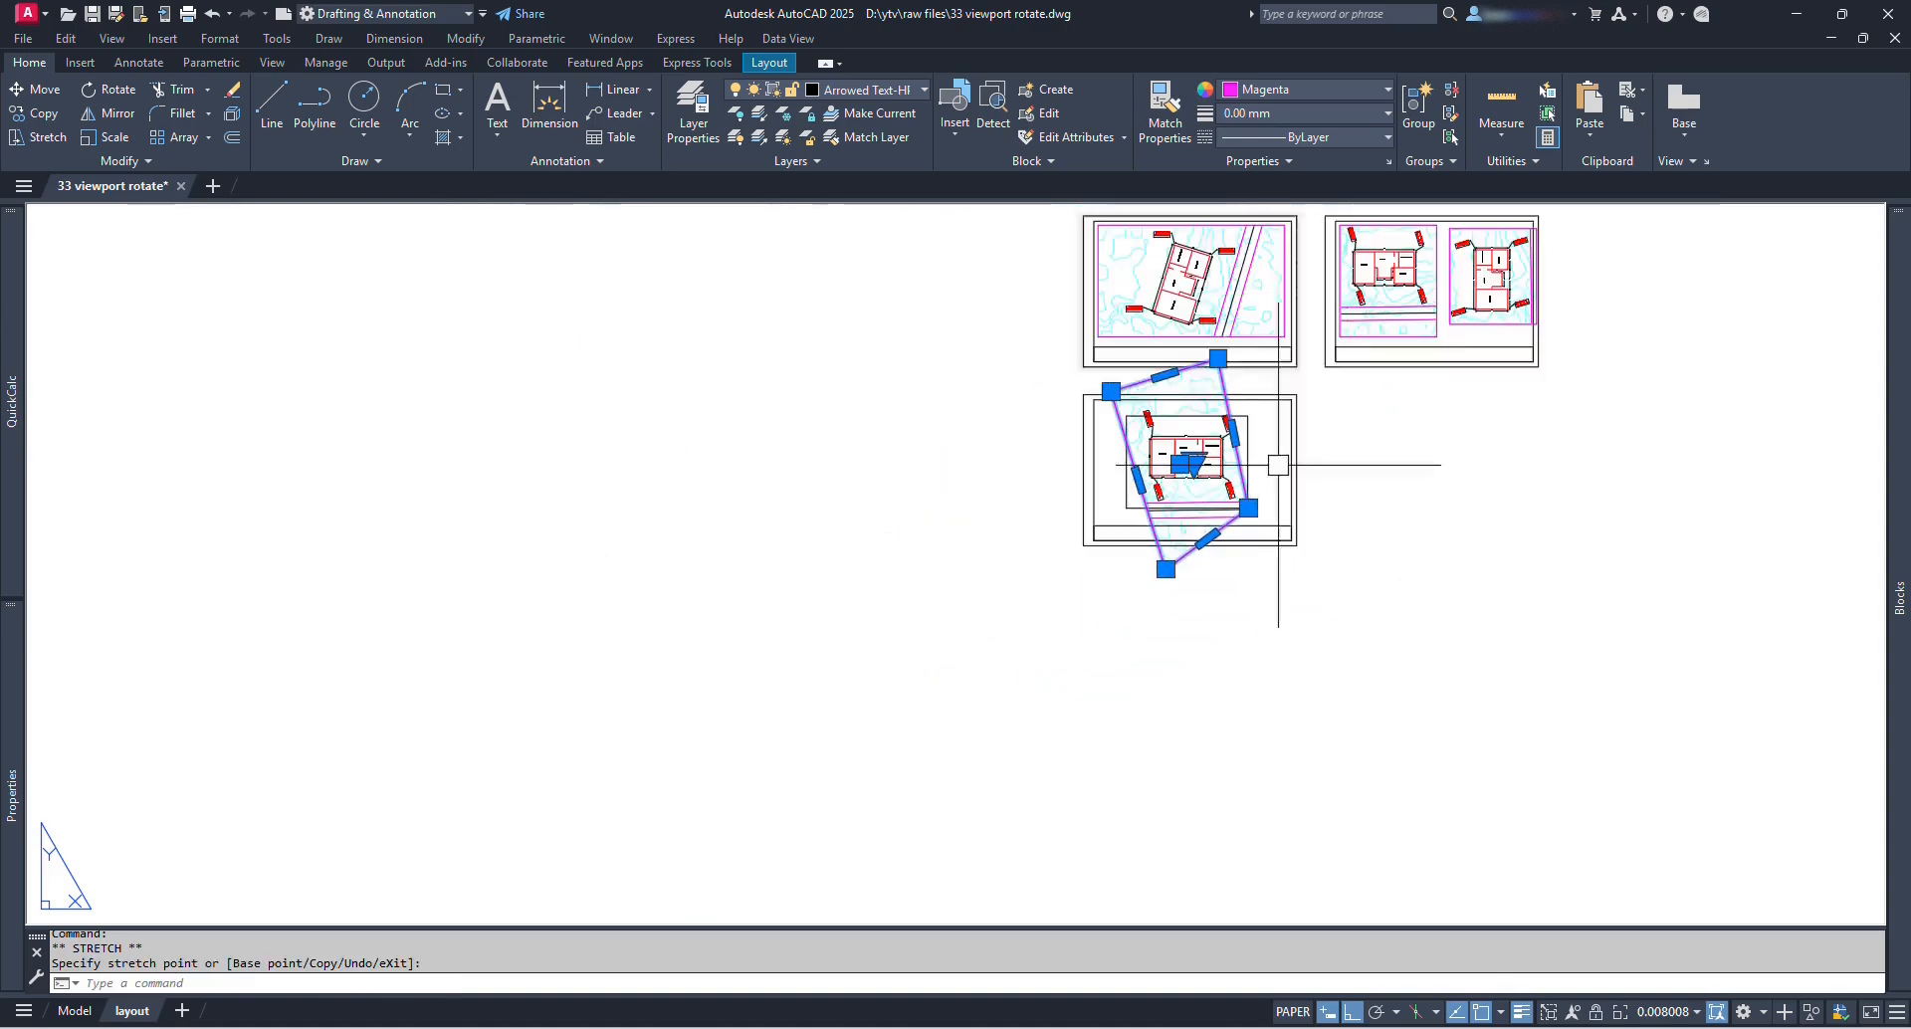
left_click(1218, 358)
left_click(1248, 415)
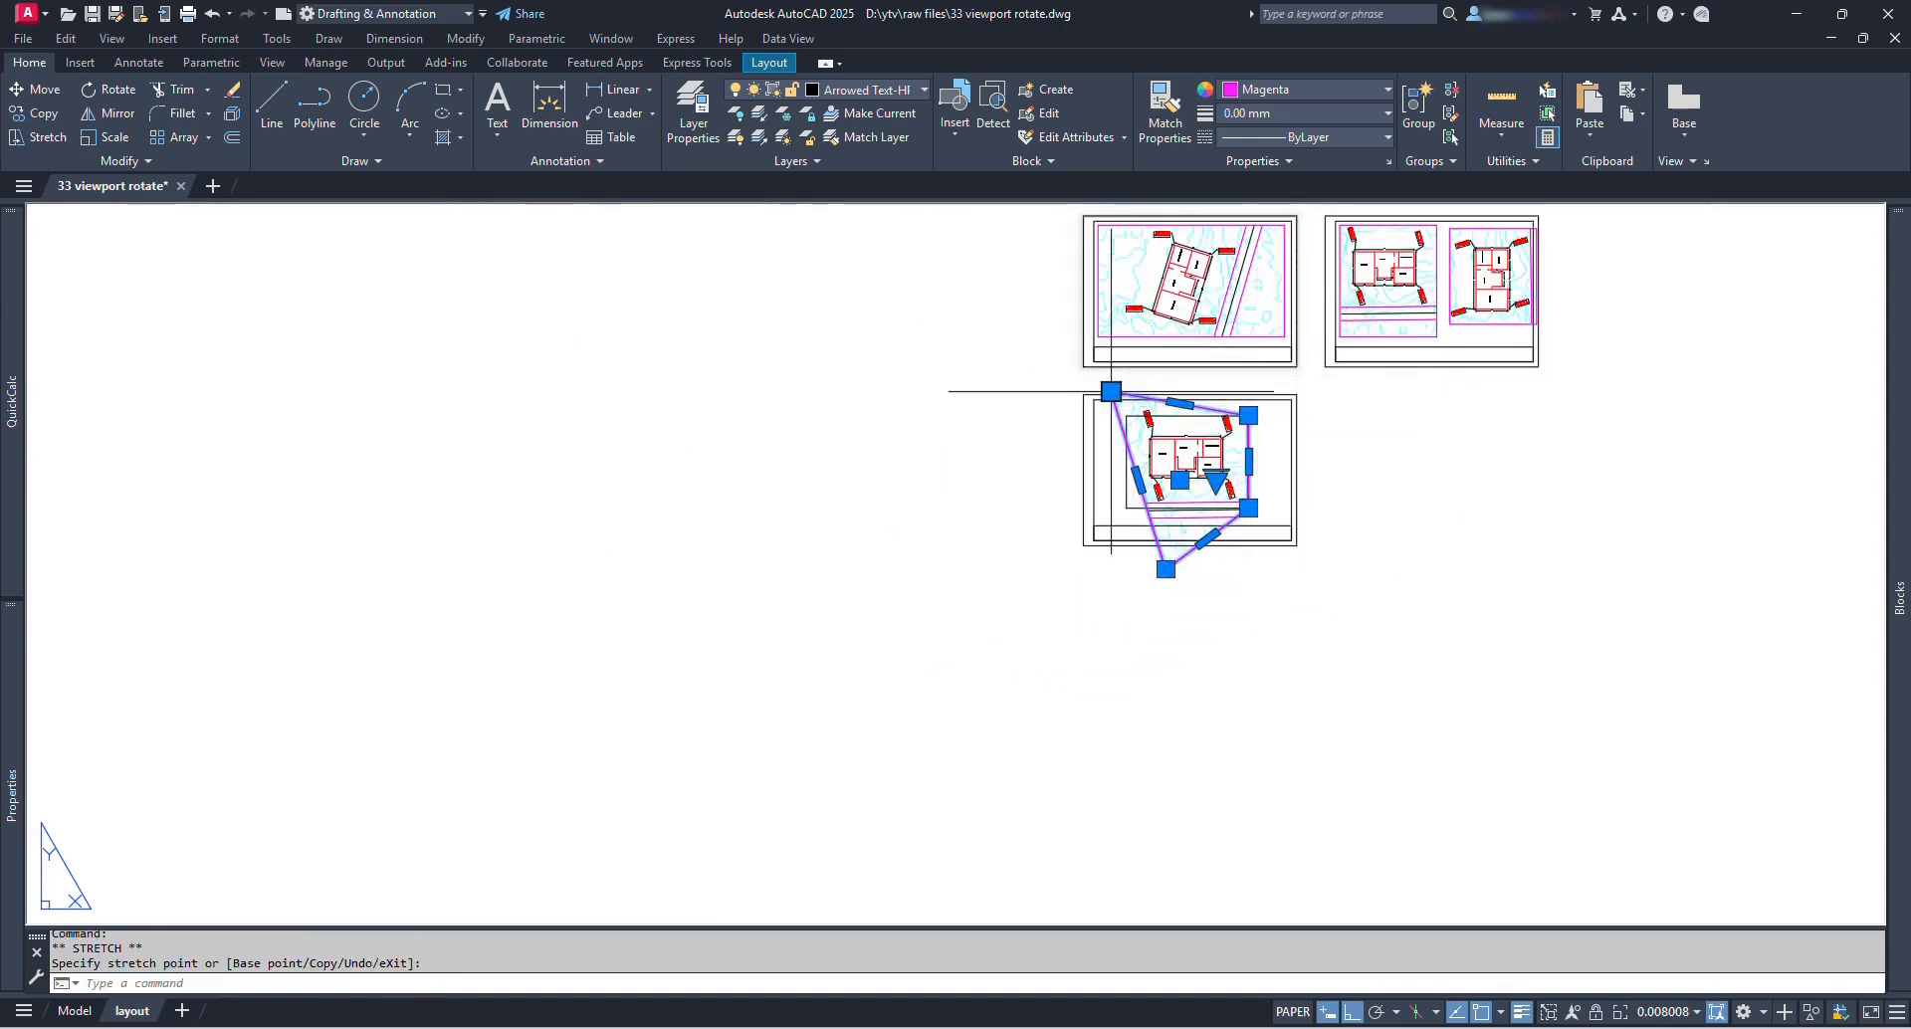
scroll(1111, 392, "up", 4)
left_click(1115, 423)
left_click(1215, 815)
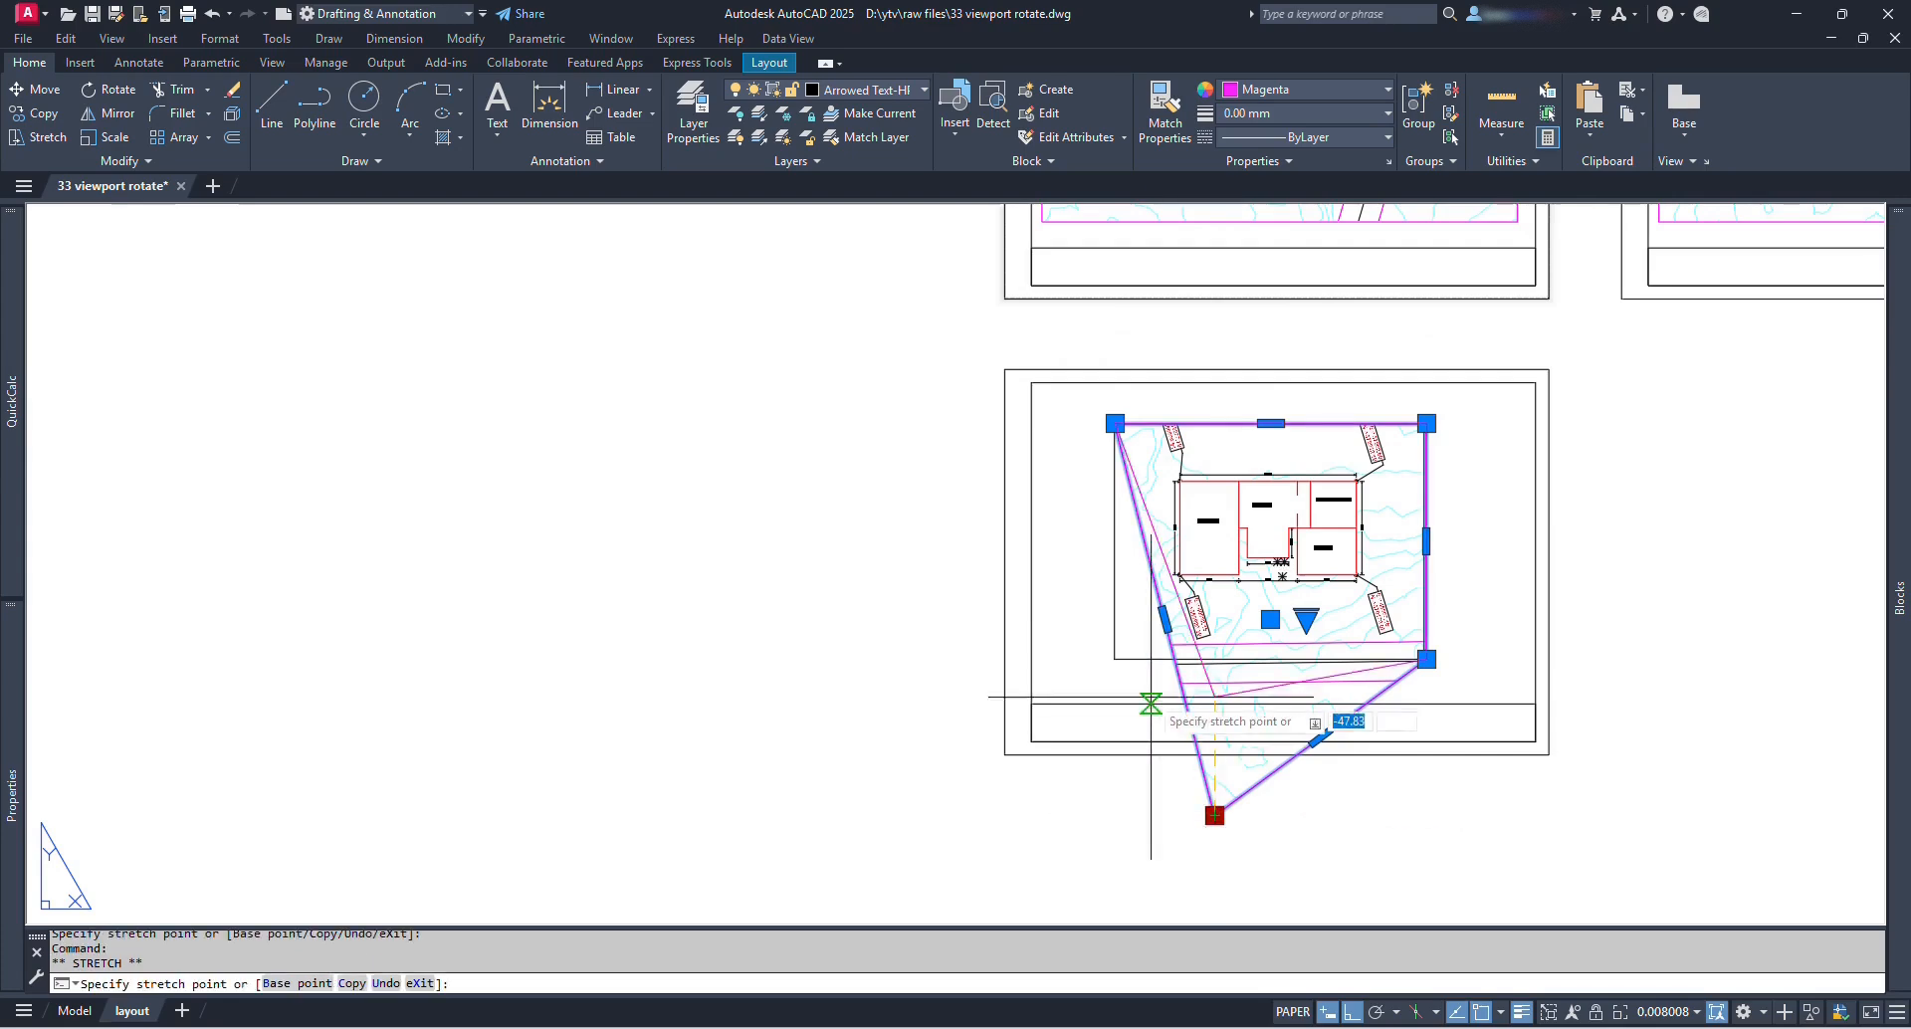
left_click(1115, 659)
key("Escape")
Step: Switch to model space to examine the building plan and its surroundings, and return to the layout
key("ctrl+Page_Up")
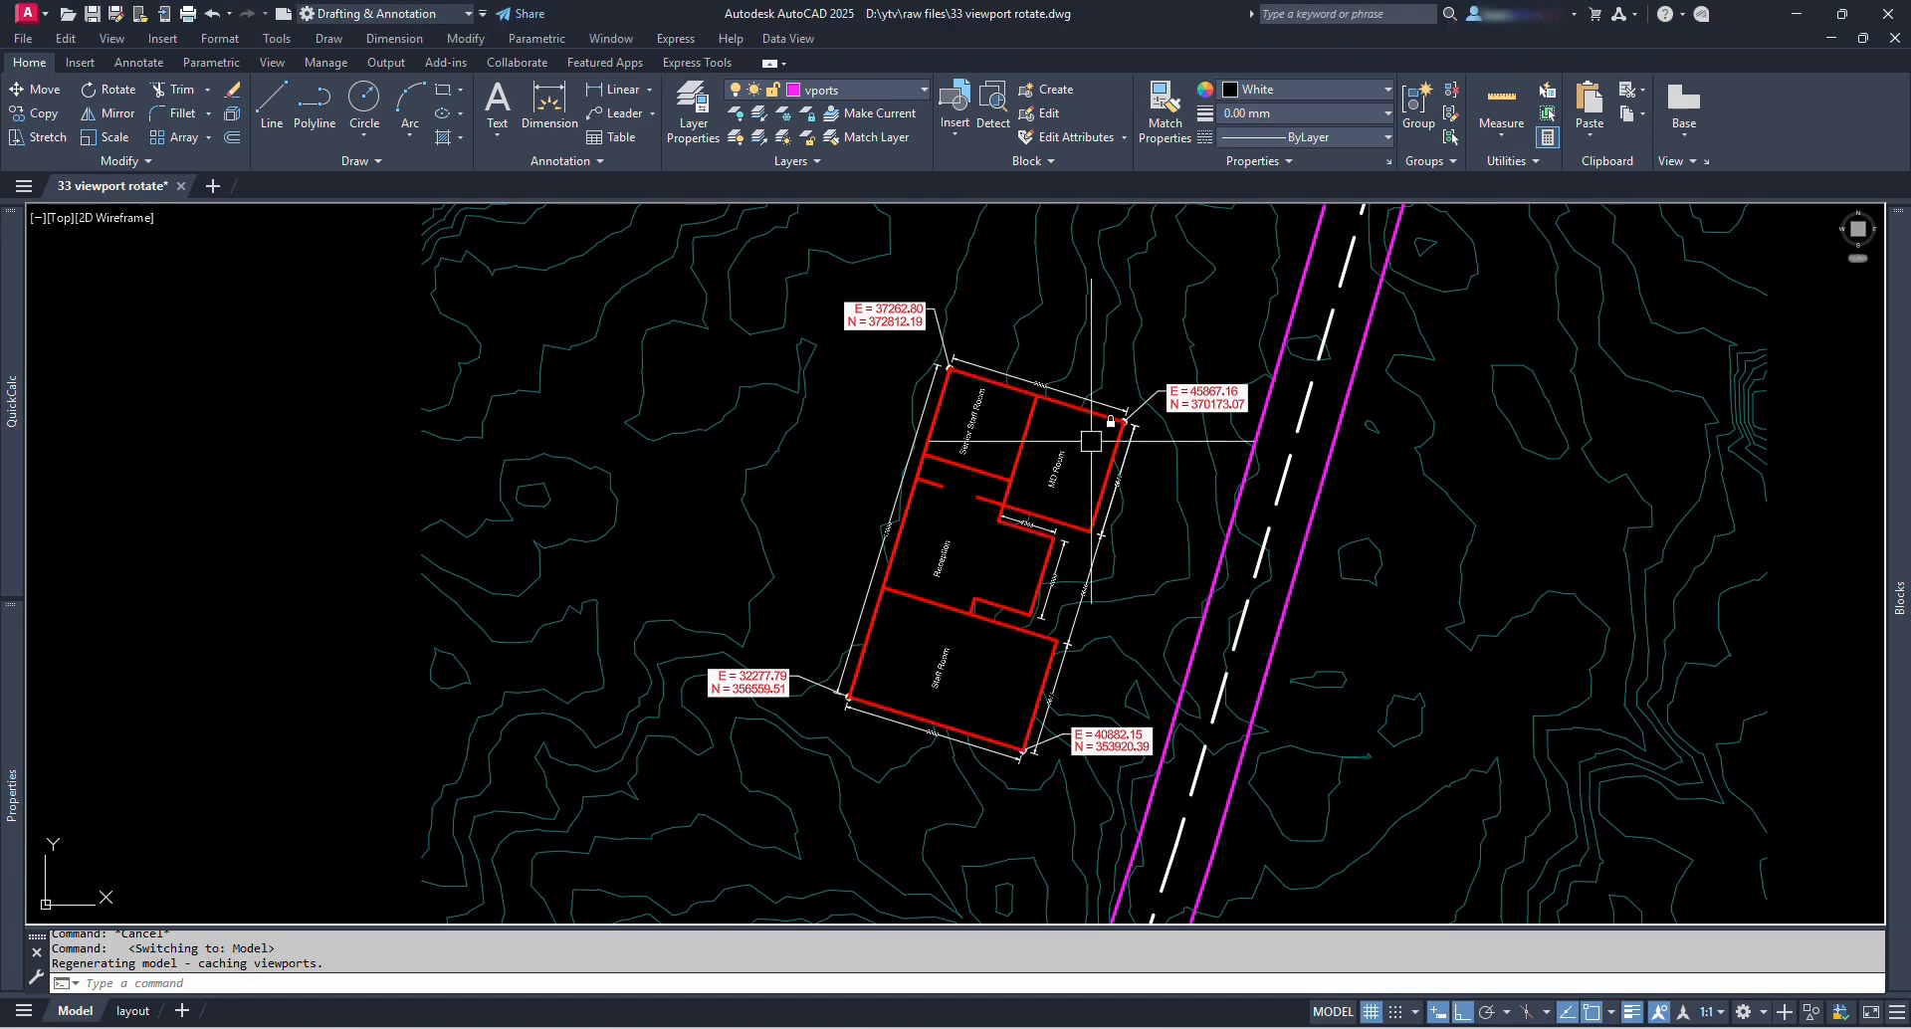
scroll(970, 523, "up", 1)
scroll(1028, 481, "up", 2)
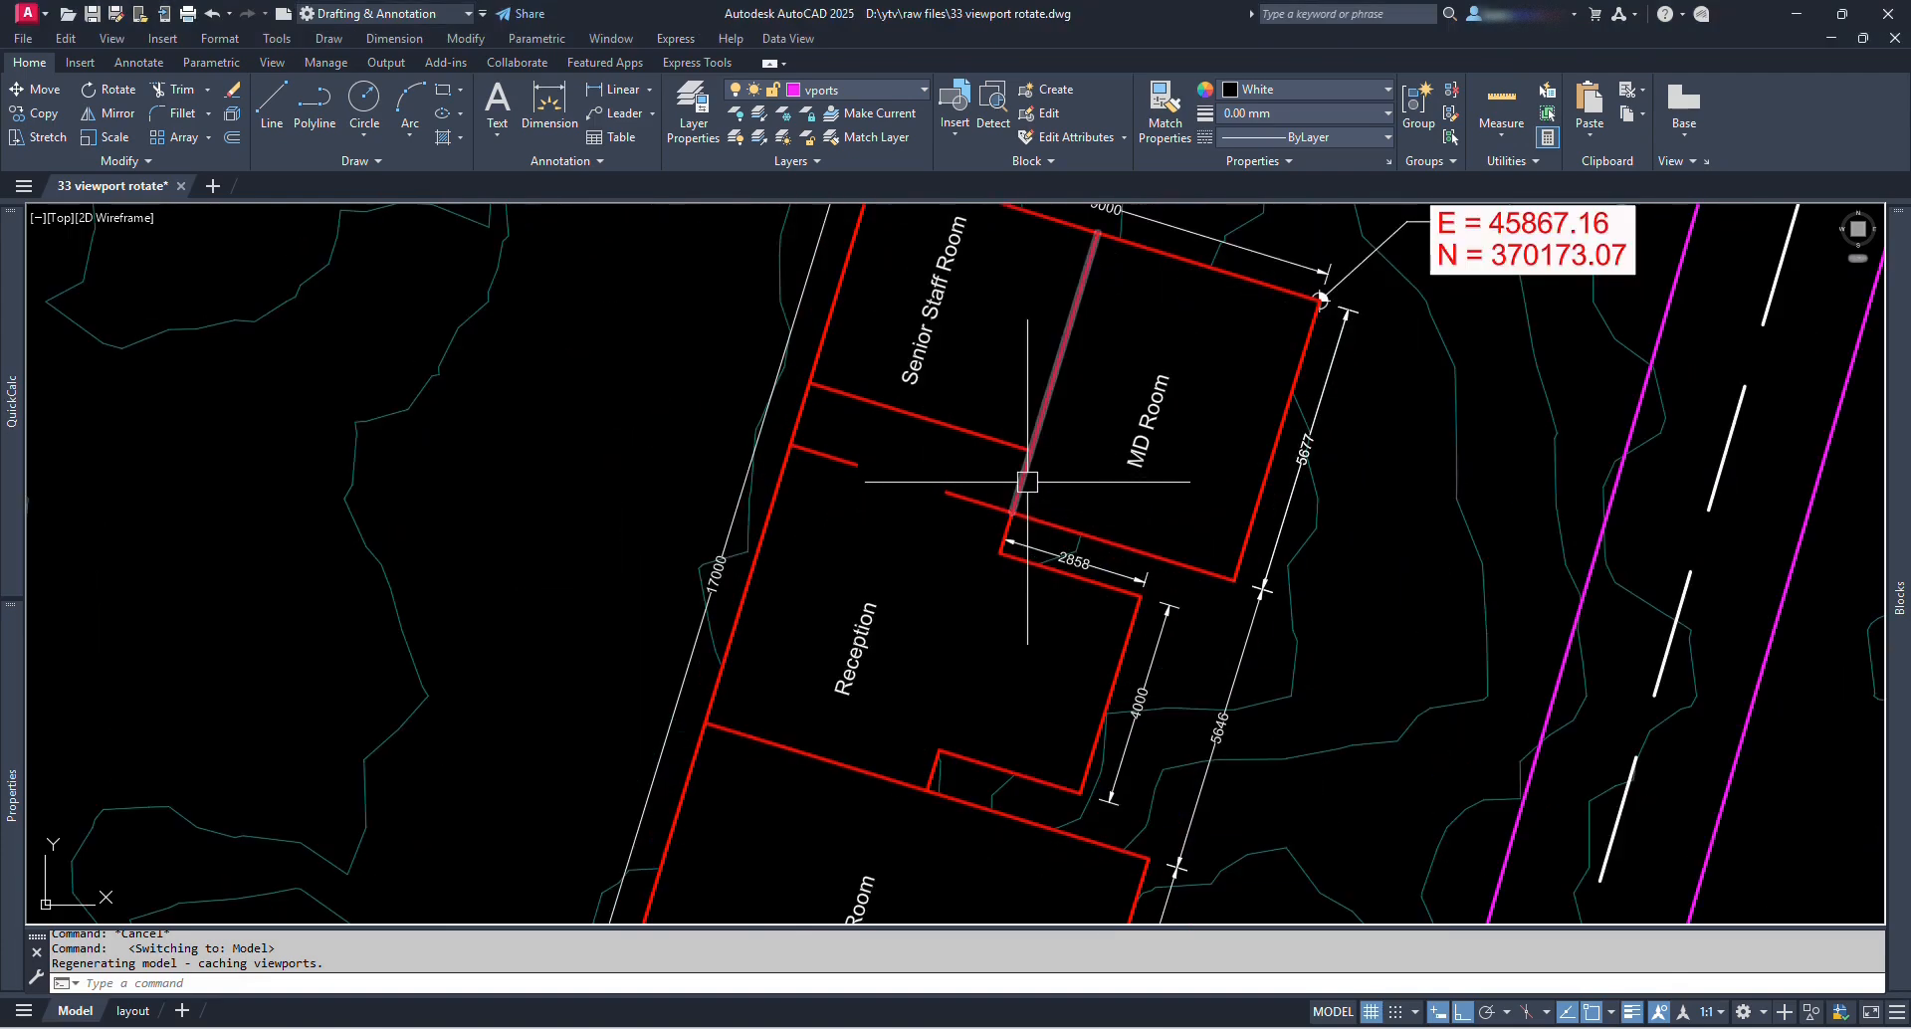
scroll(1060, 446, "down", 4)
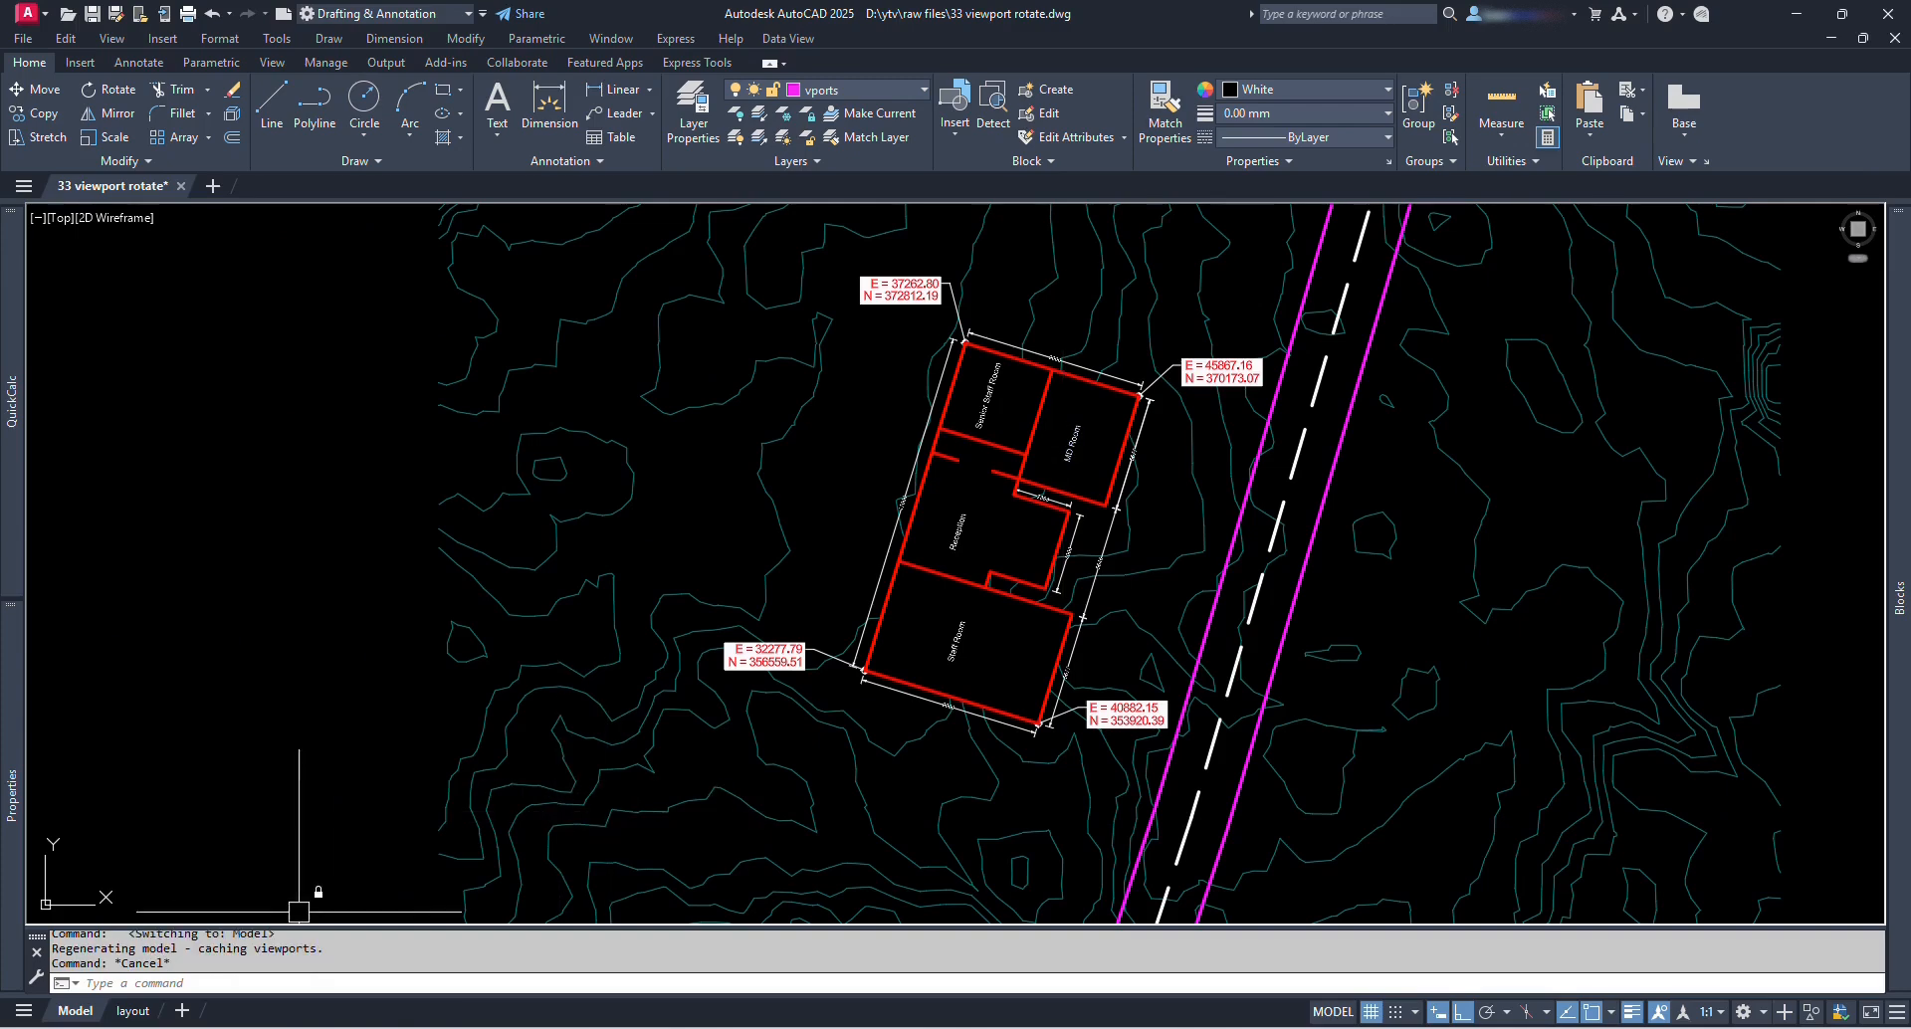
left_click(132, 1011)
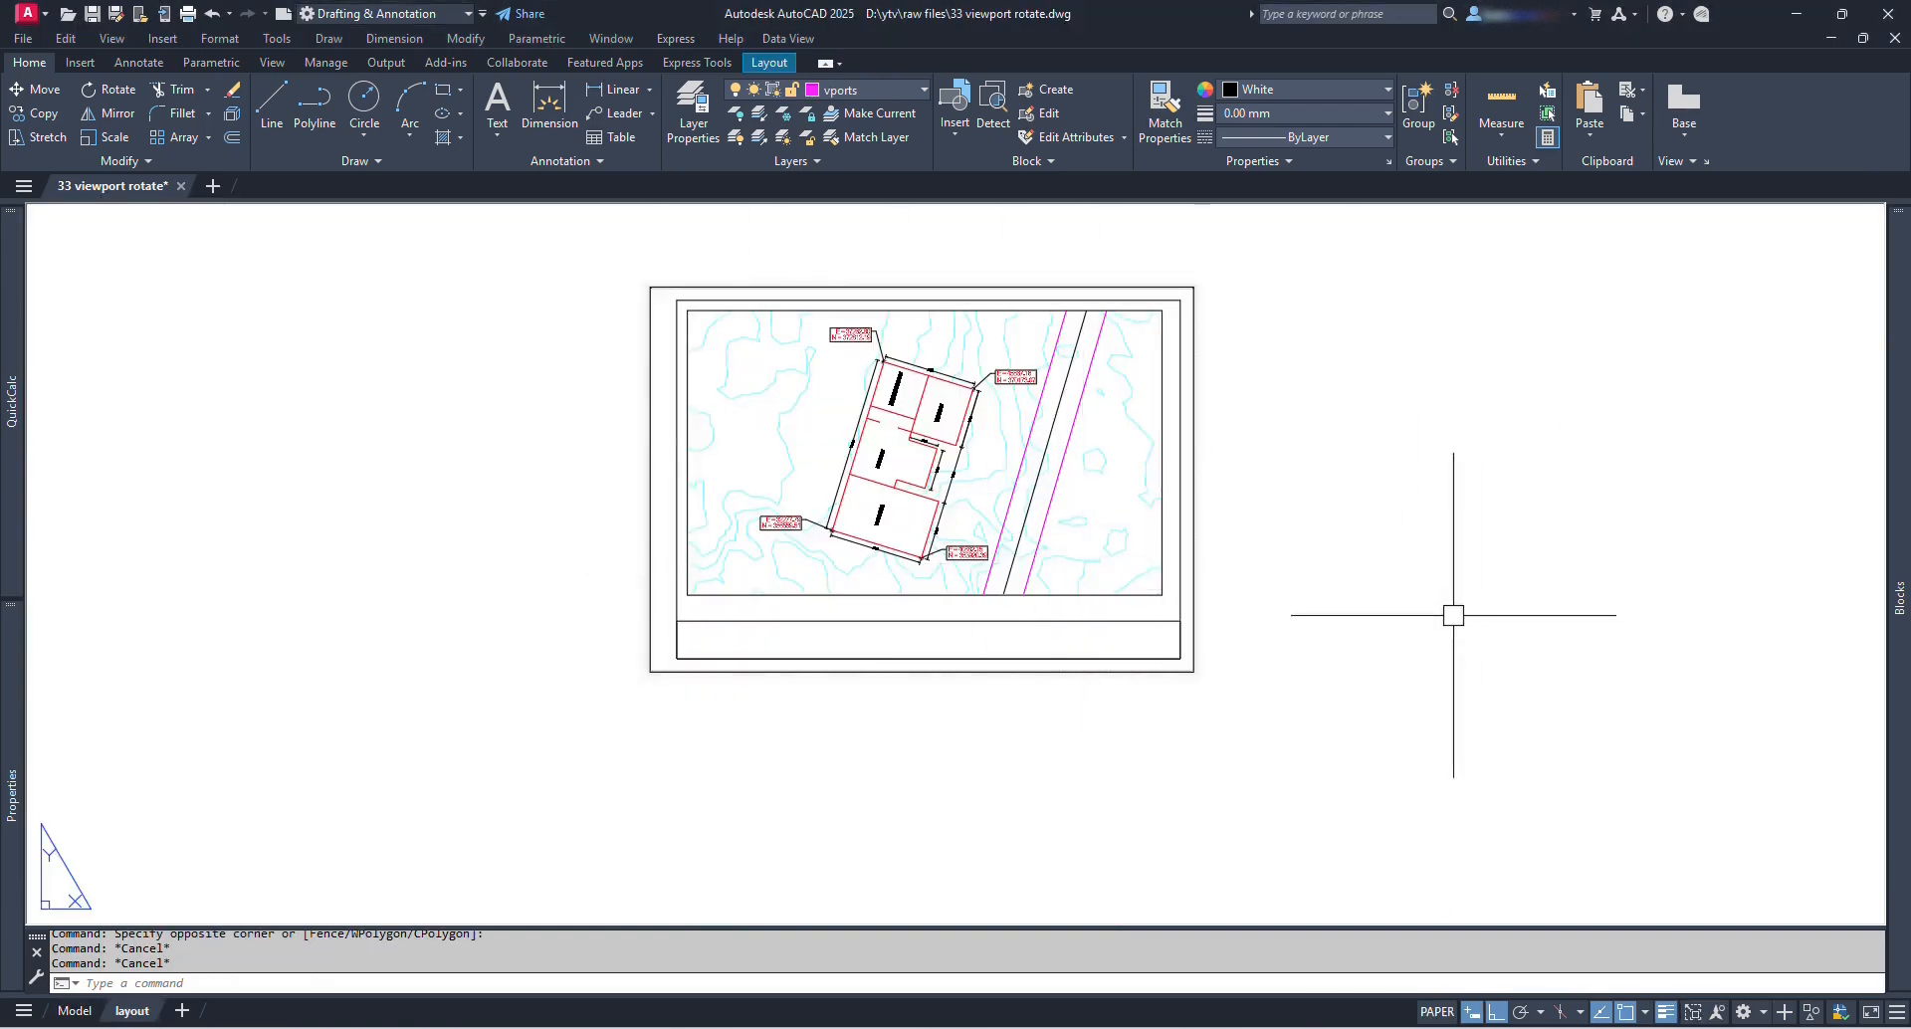
Step: Select the sheet frame and title block outlines to examine them, and clear the selection
scroll(1433, 687, "up", 3)
left_click(1128, 785)
left_click(959, 619)
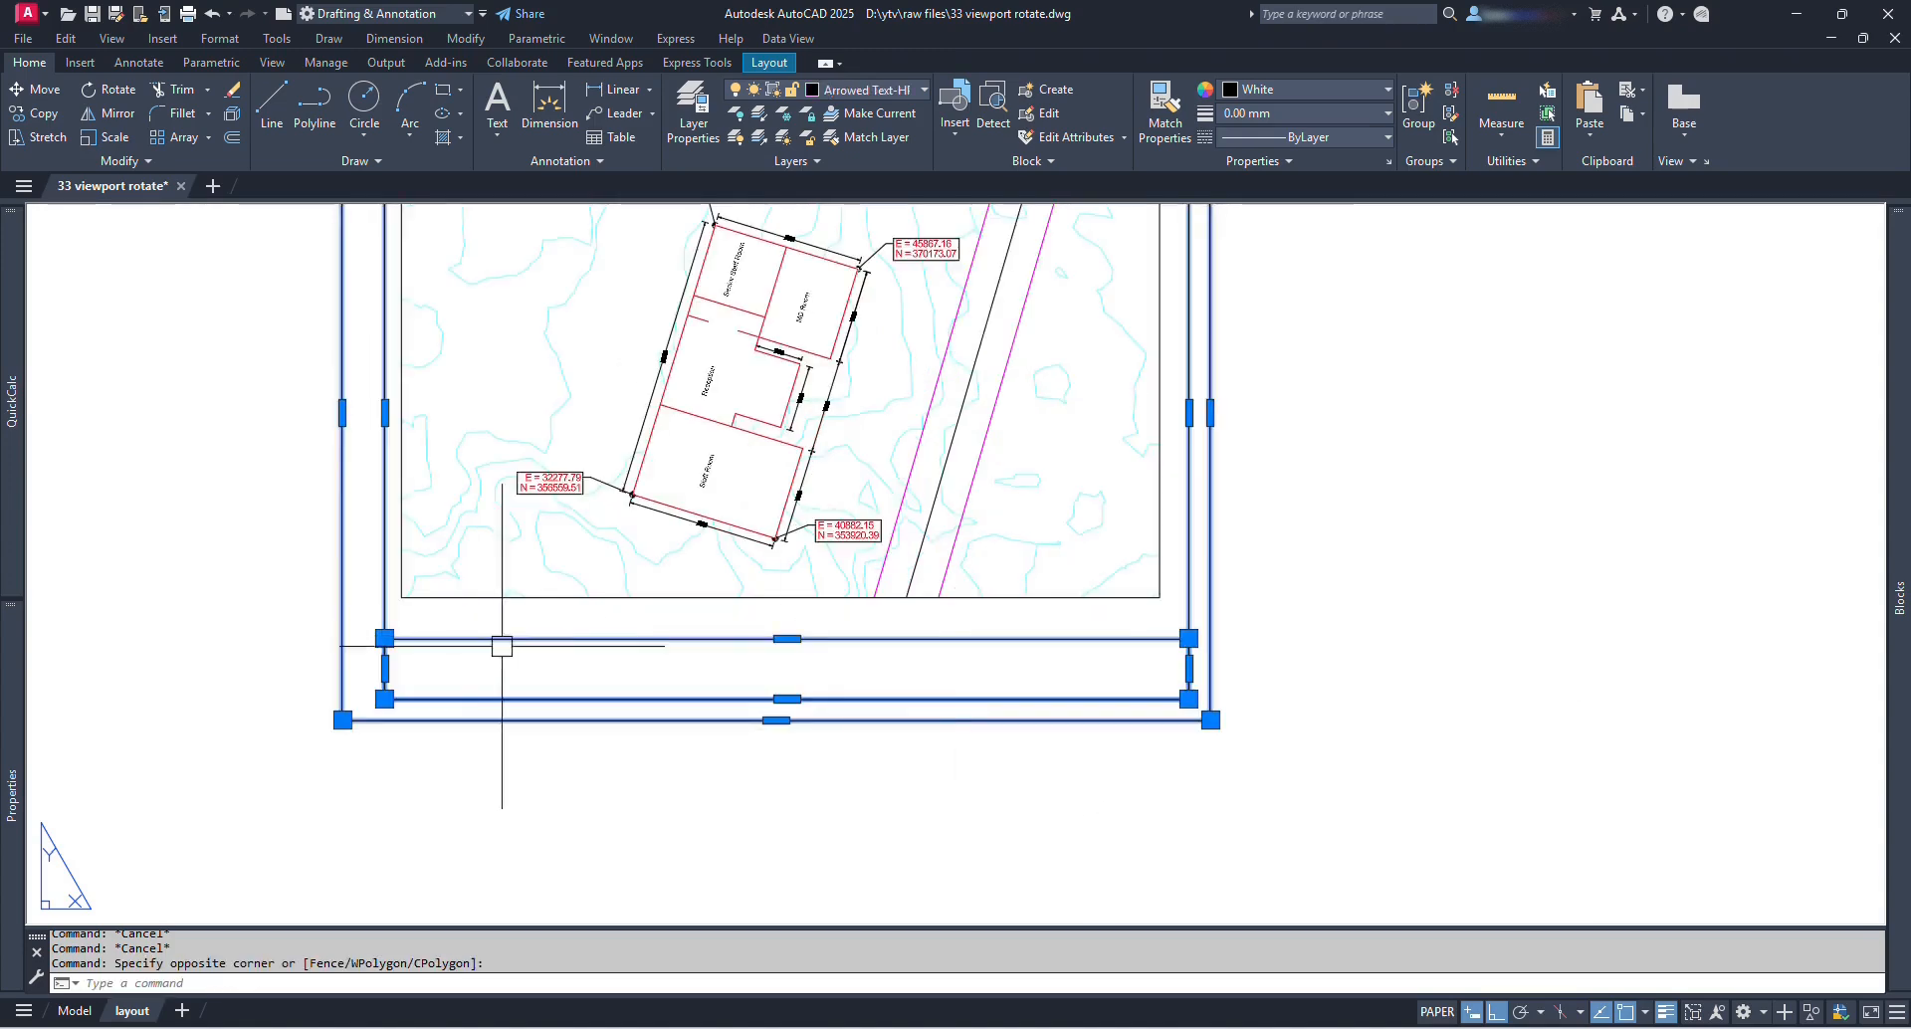
scroll(840, 631, "down", 2)
middle_click_drag(840, 631, 841, 679)
middle_click_drag(905, 520, 901, 509)
key("Escape")
key("Escape")
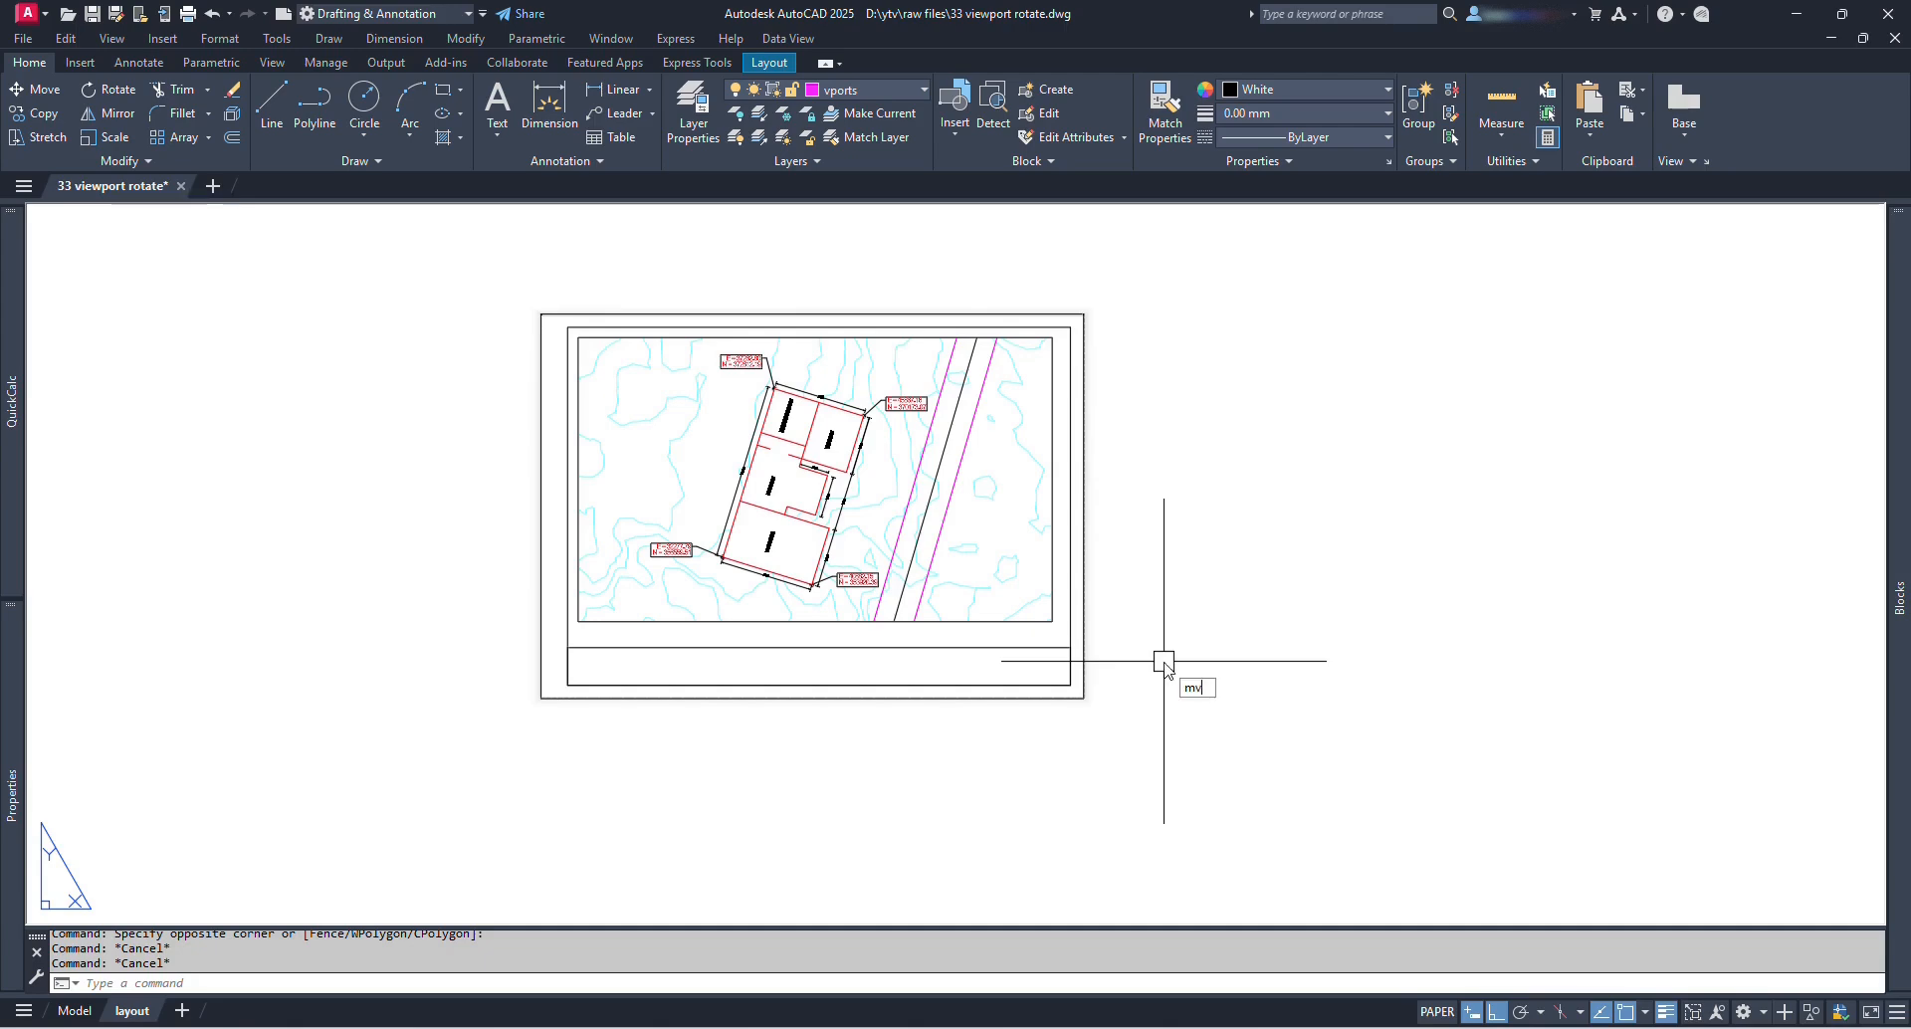
Step: Create a rectangular viewport about 281 by 230 units beside the sheet with MVIEW
key("Return")
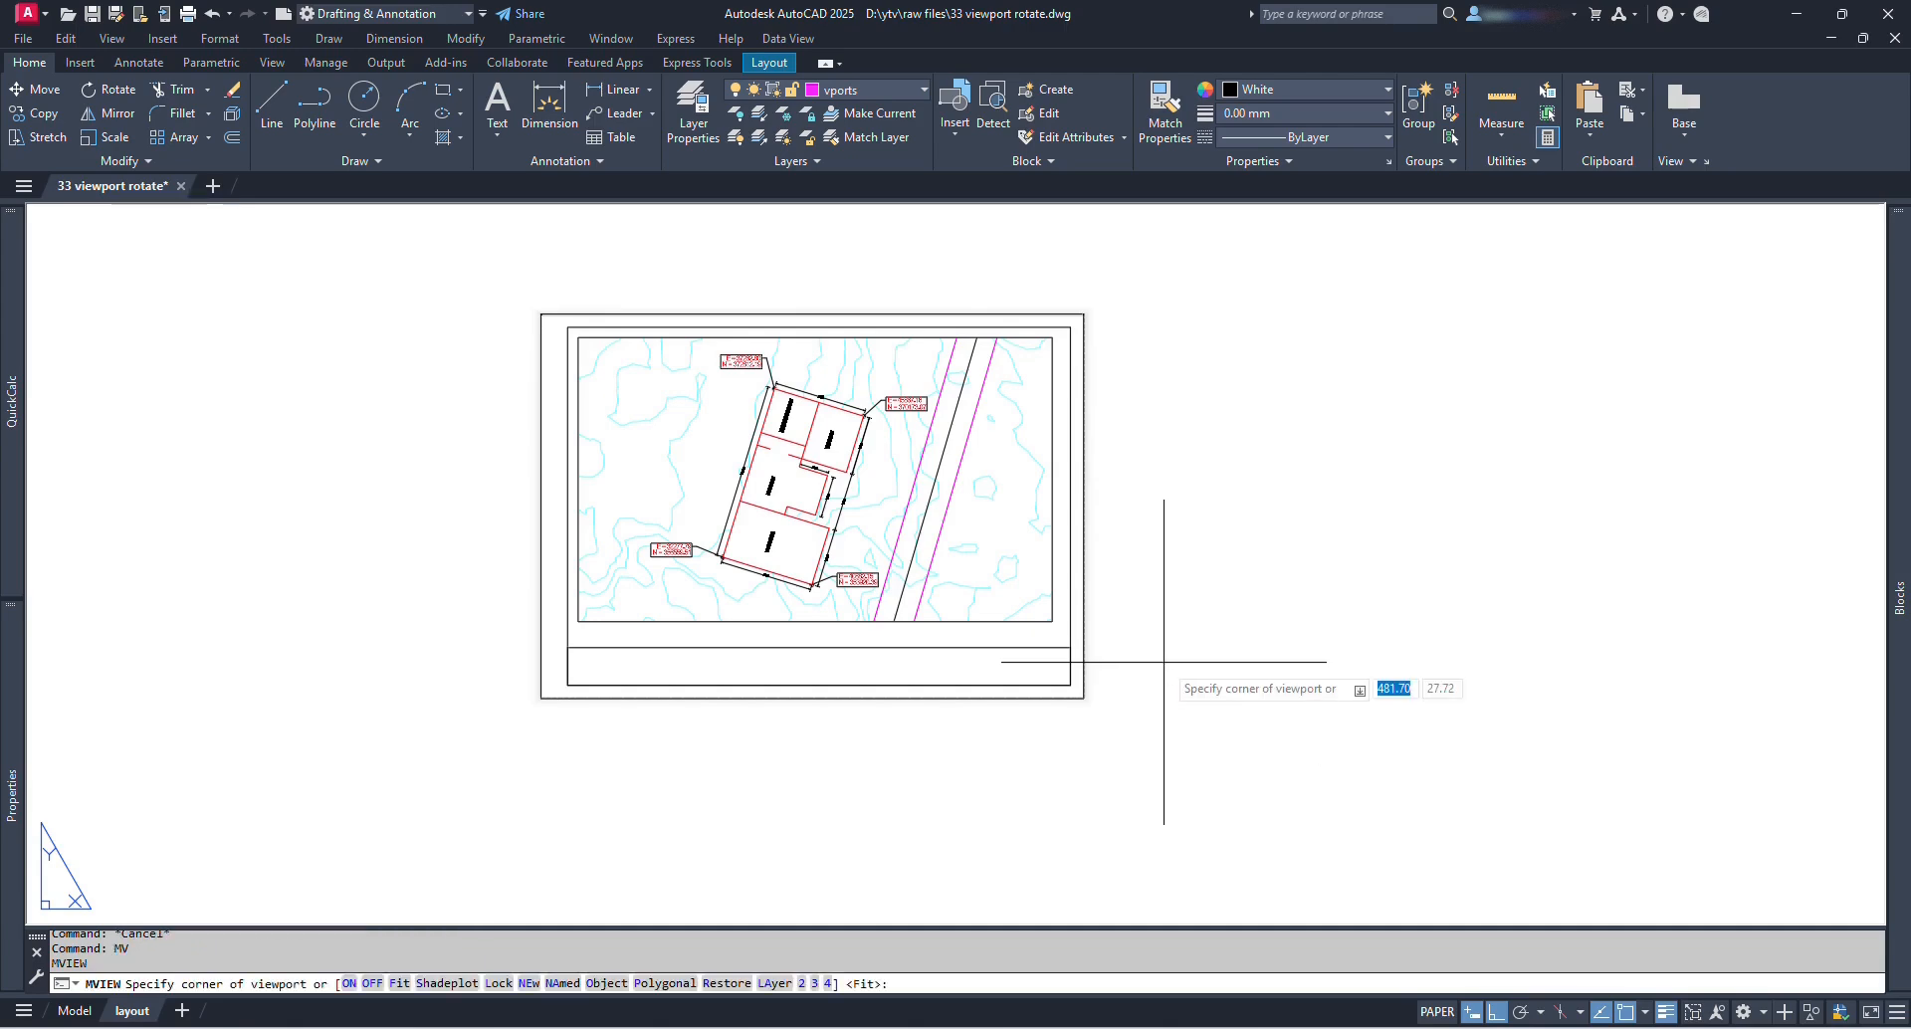
left_click(1227, 436)
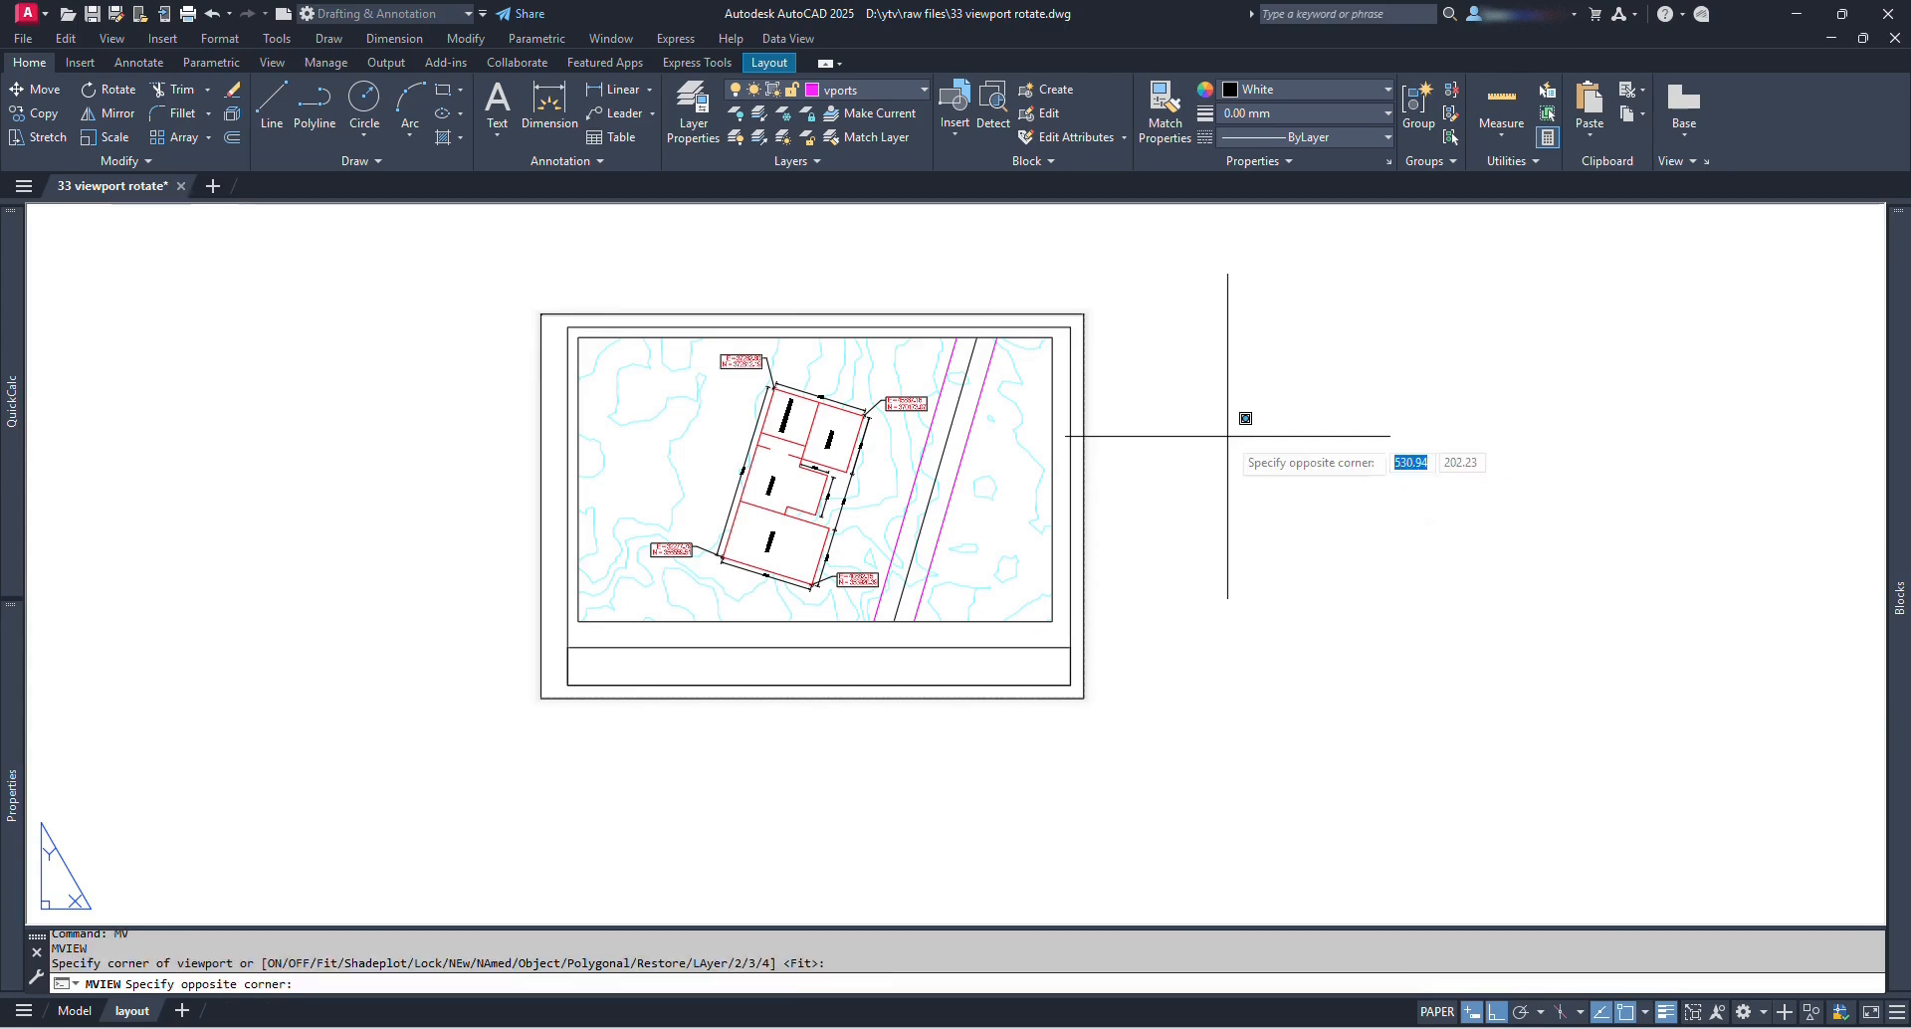
left_click(1591, 734)
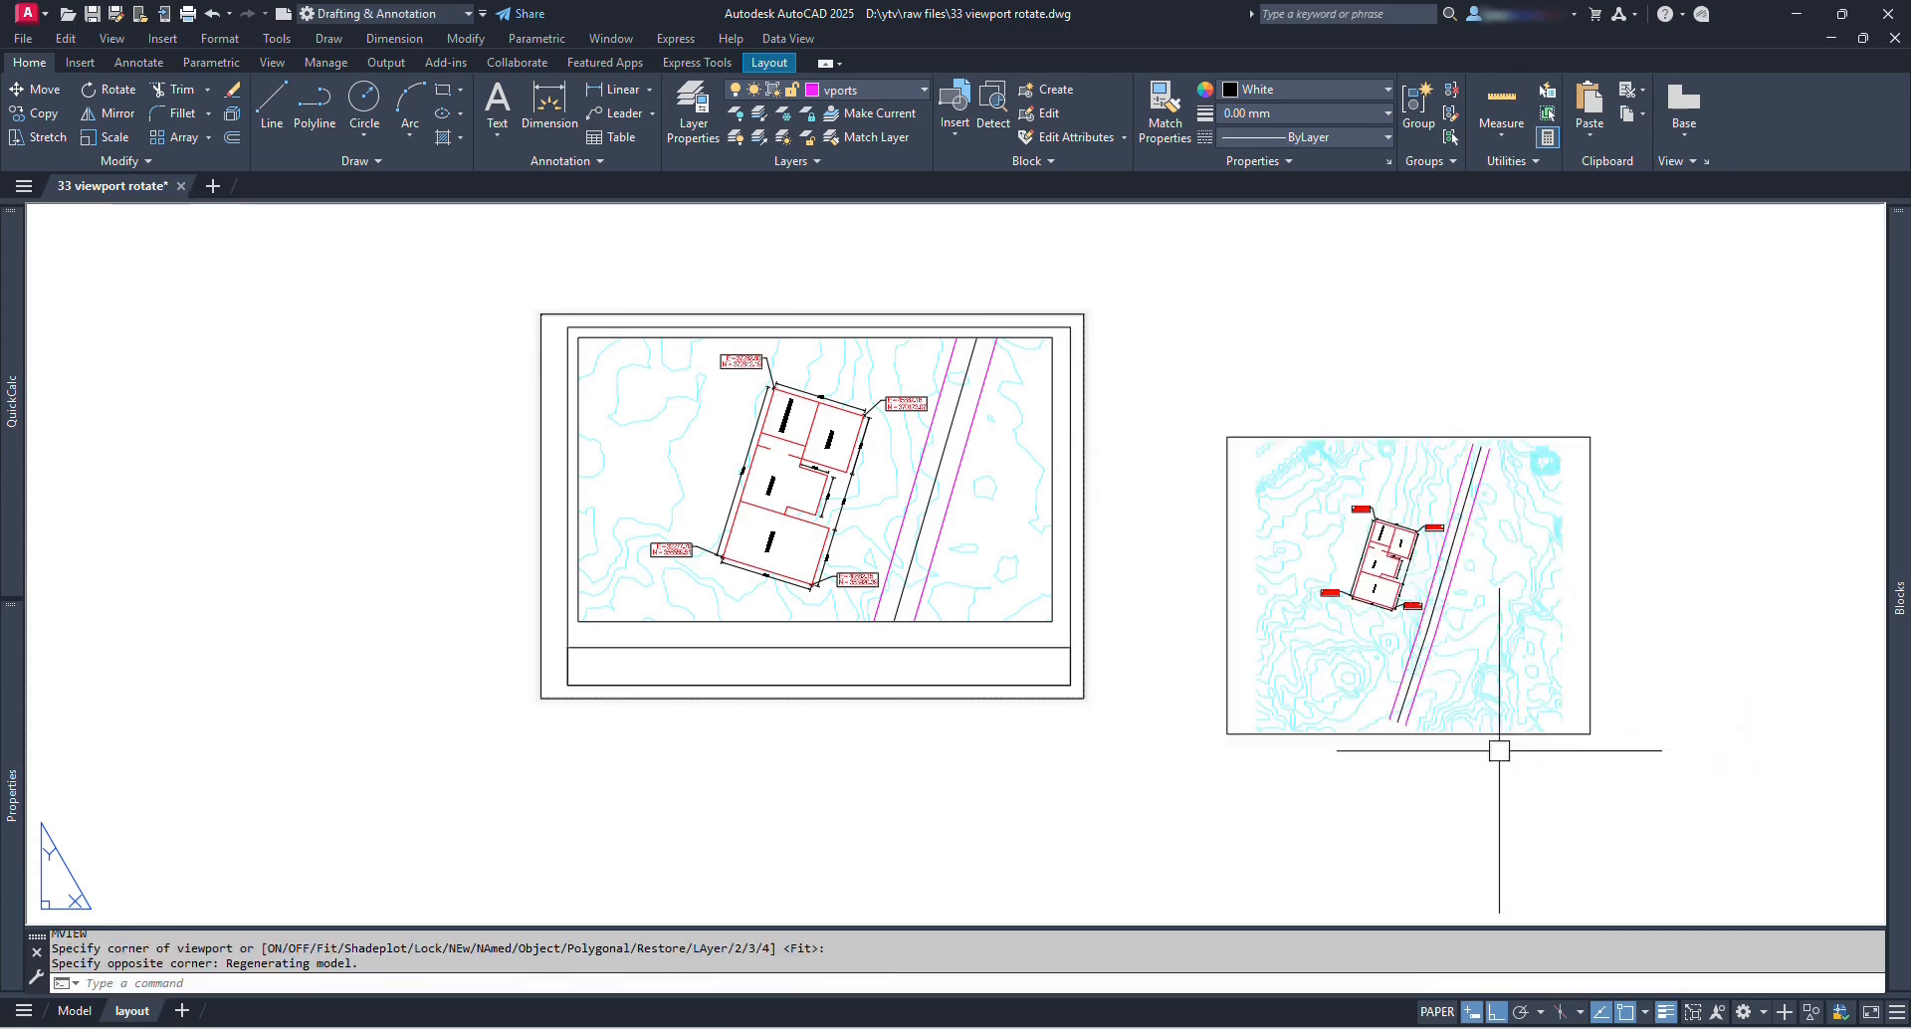
Step: Review the properties of the new viewport beside the sheet, and deselect it
middle_click_drag(1346, 818, 1345, 739)
left_click(1441, 654)
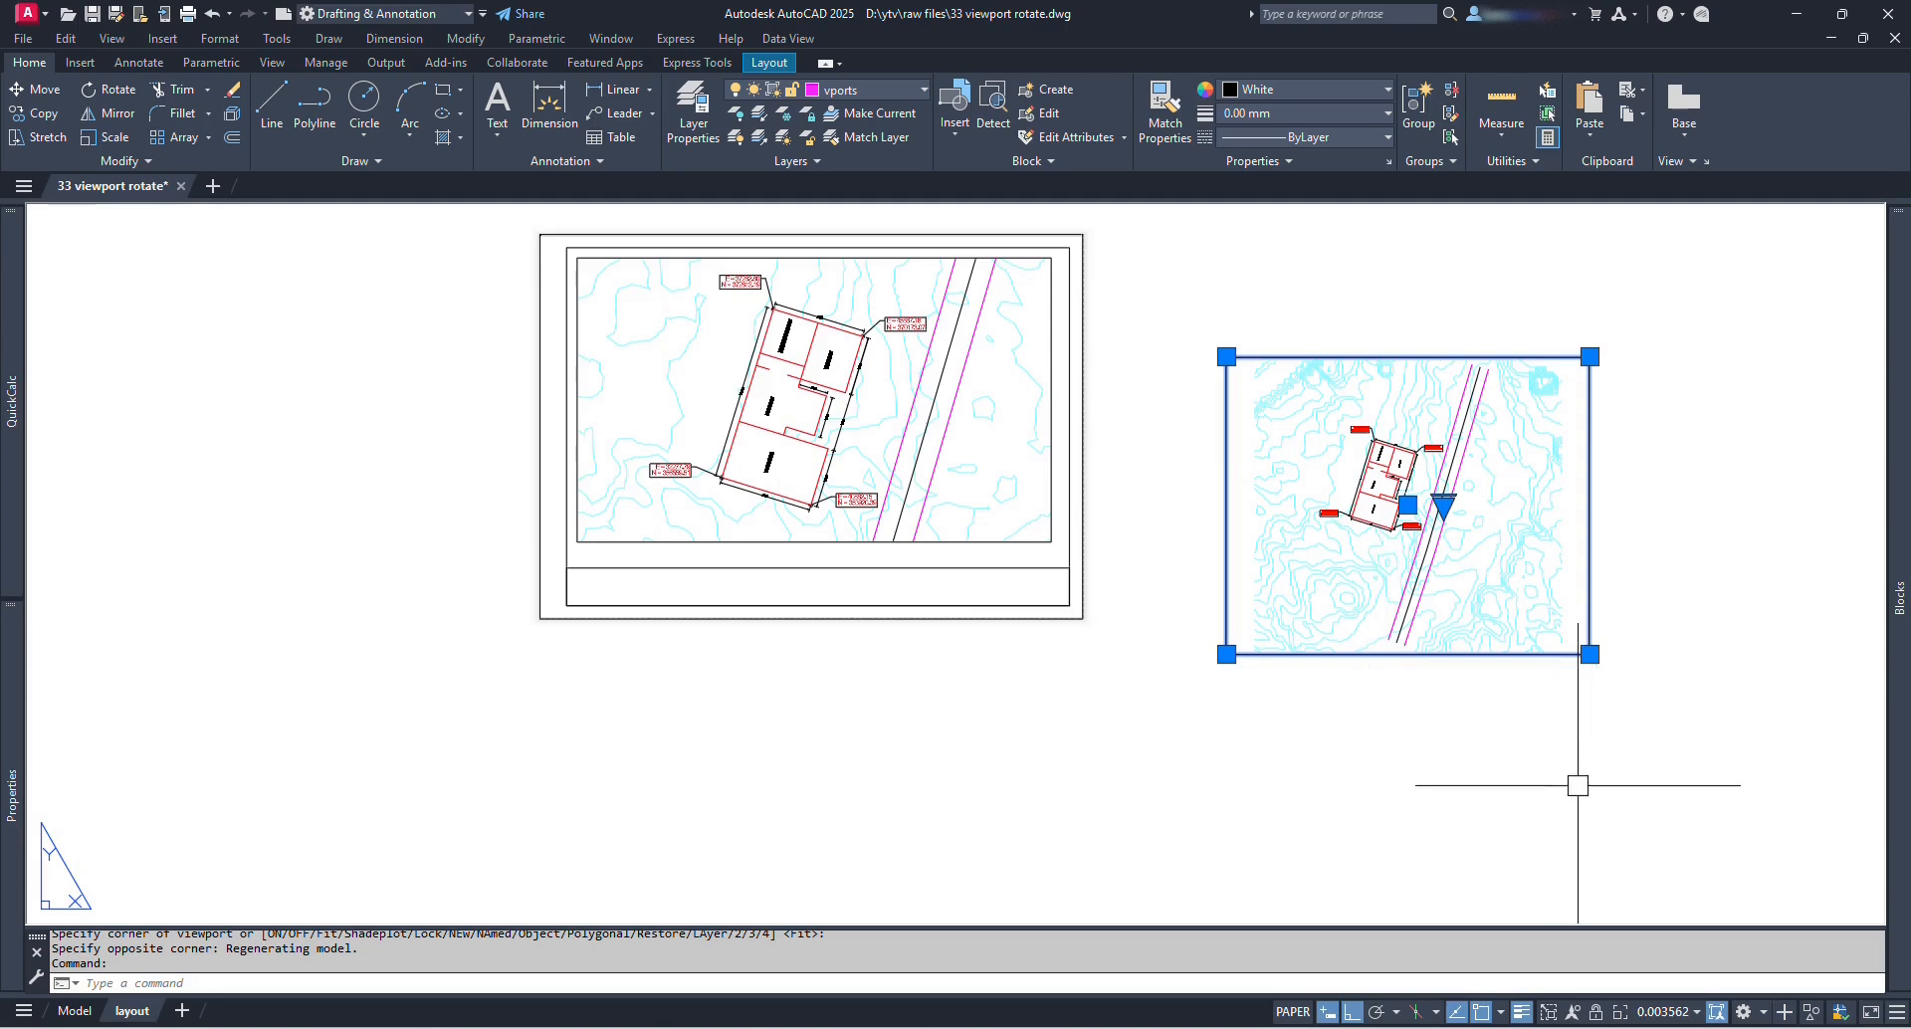
mouse_move(14, 722)
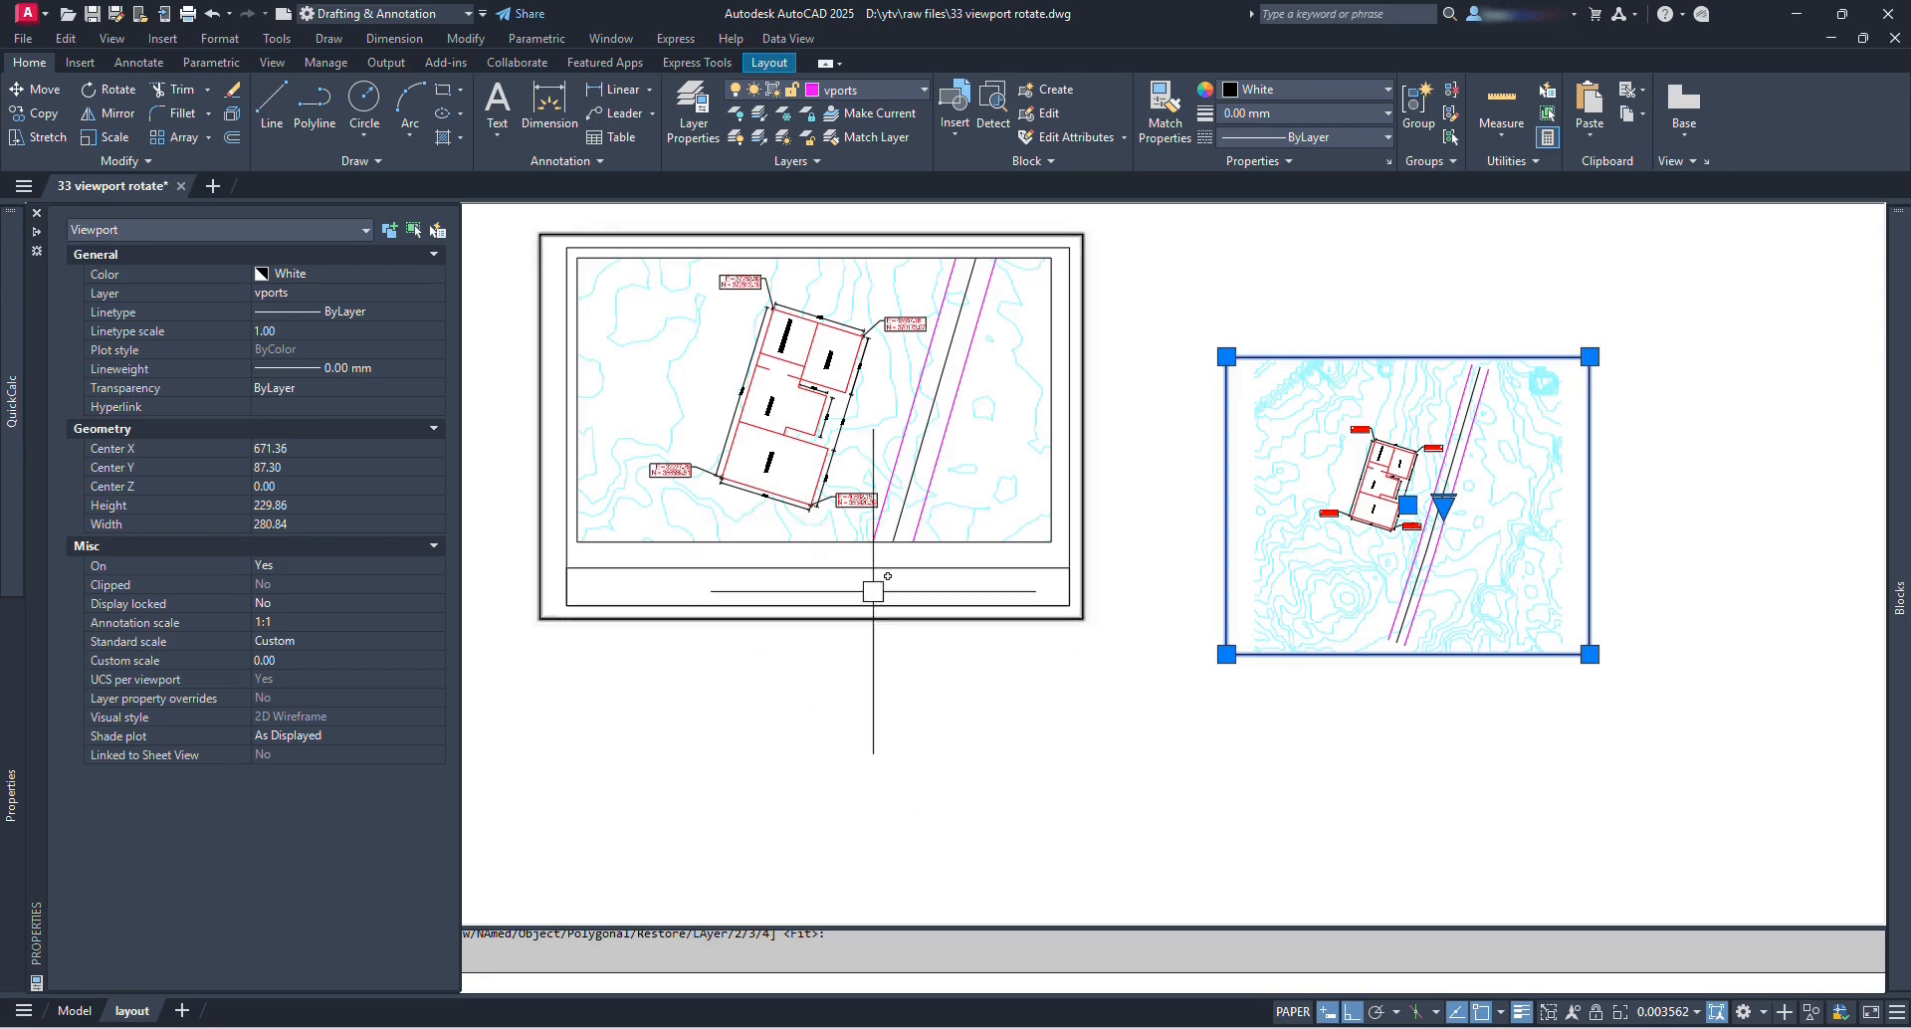
key("Escape")
Step: Create two rectangular viewports below the sheet with MVIEW, a small upright one and a larger wide one
type("MV")
key("Return")
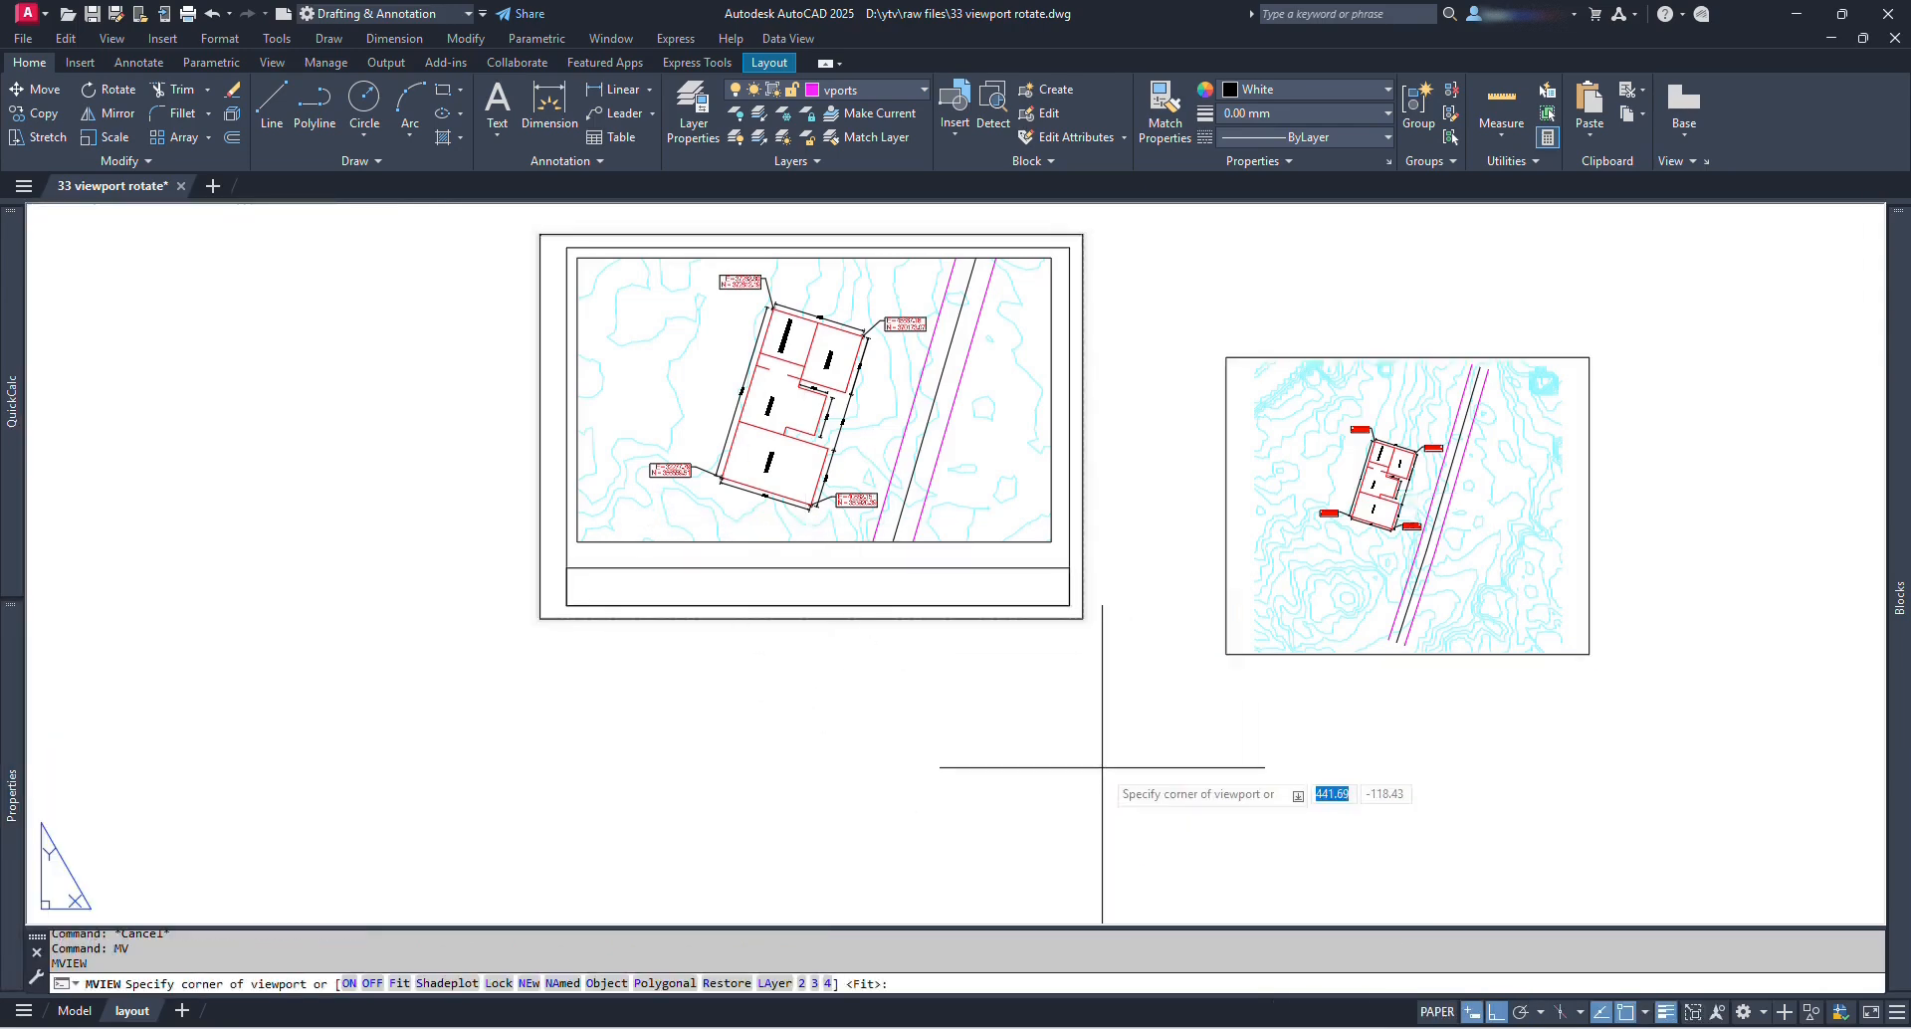
left_click(943, 681)
left_click(1002, 758)
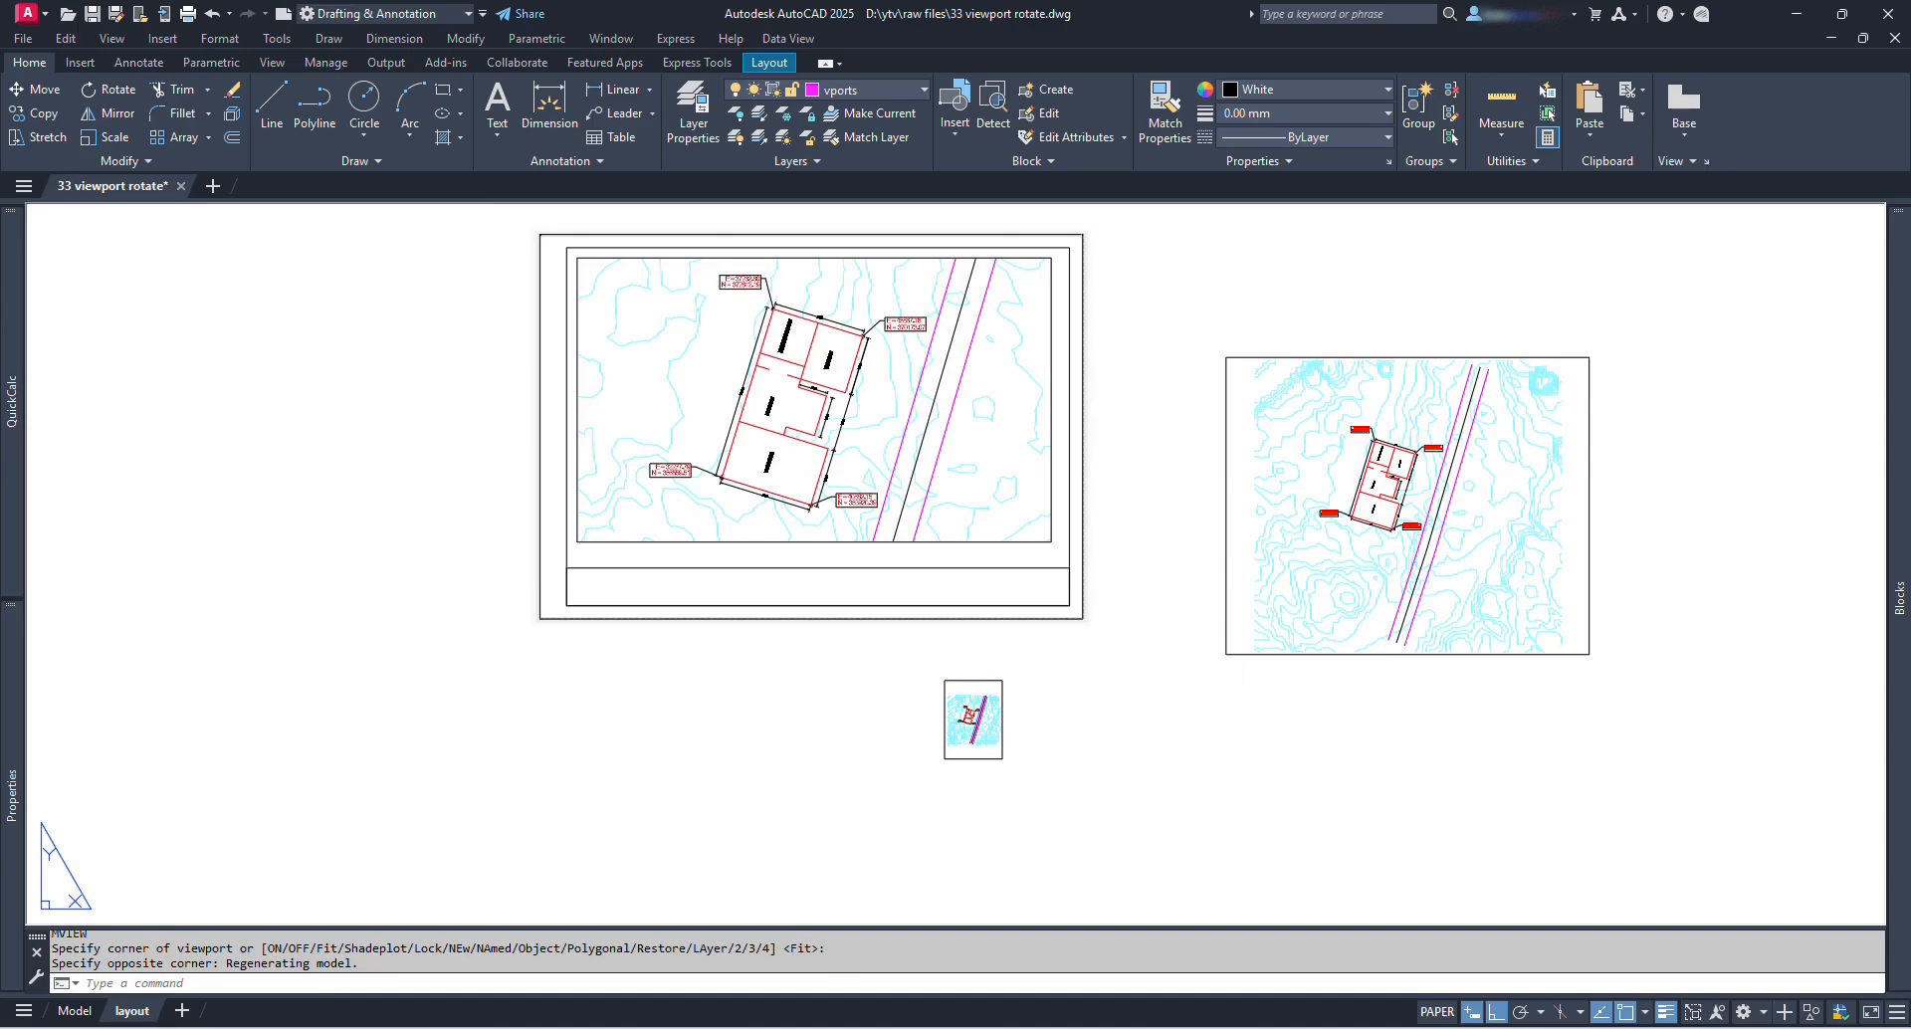
key("Return")
left_click(1143, 697)
left_click(1450, 869)
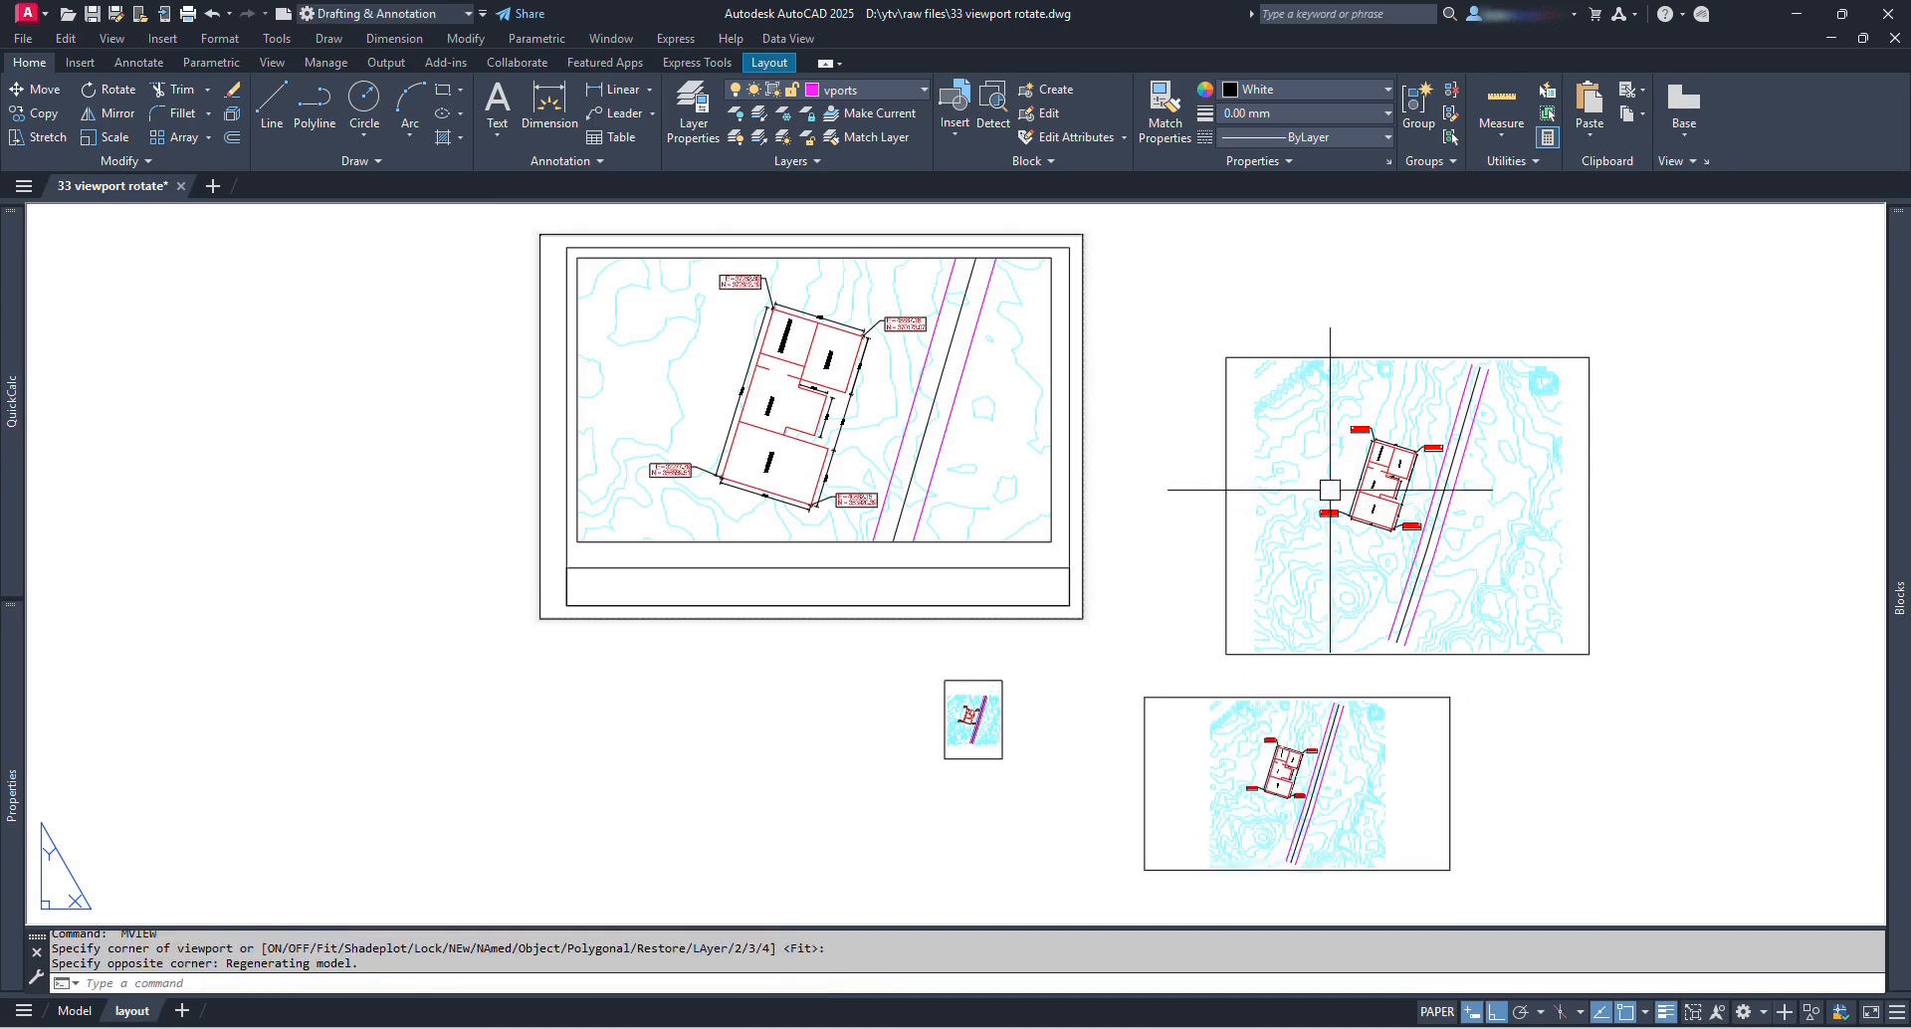
Step: Create a tiny viewport just below the sheet's lower edge and erase it
key("Return")
left_click(653, 659)
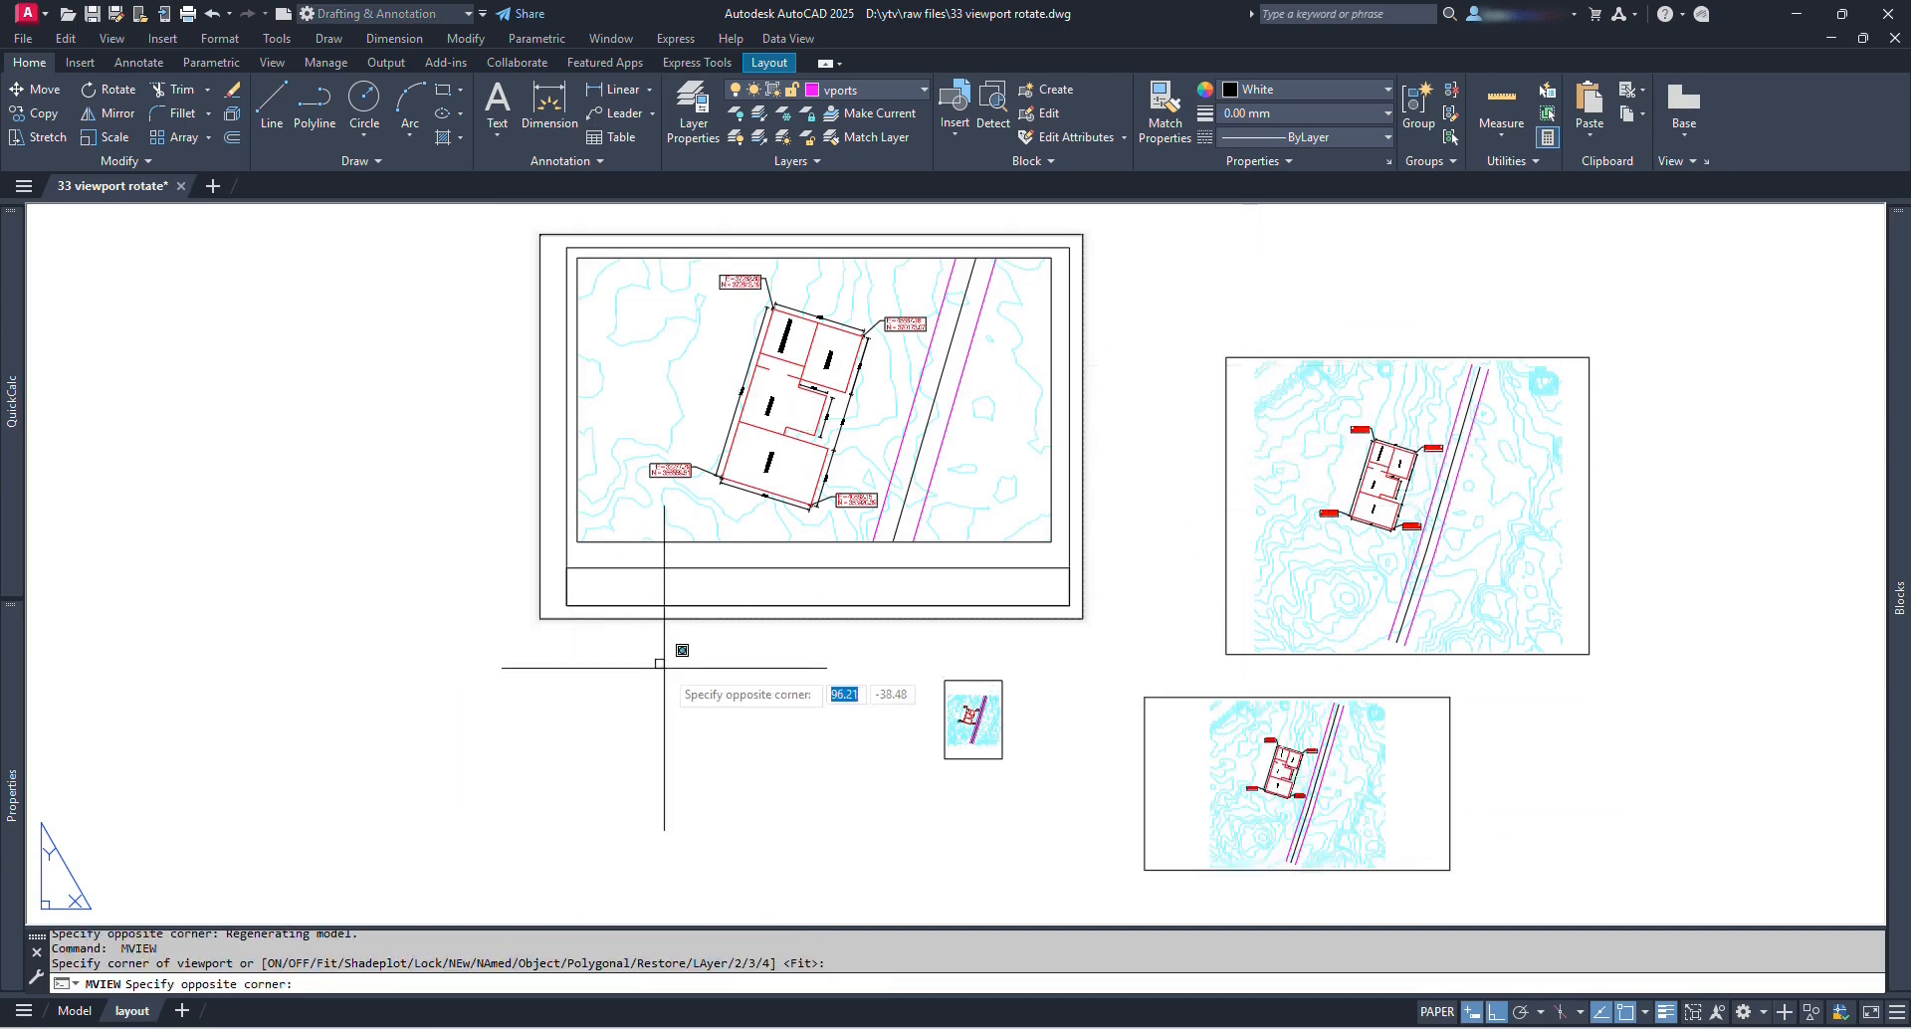
left_click(664, 669)
scroll(655, 666, "up", 5)
scroll(720, 654, "down", 5)
type("e")
key("Return")
left_click_drag(742, 666, 702, 637)
key("Return")
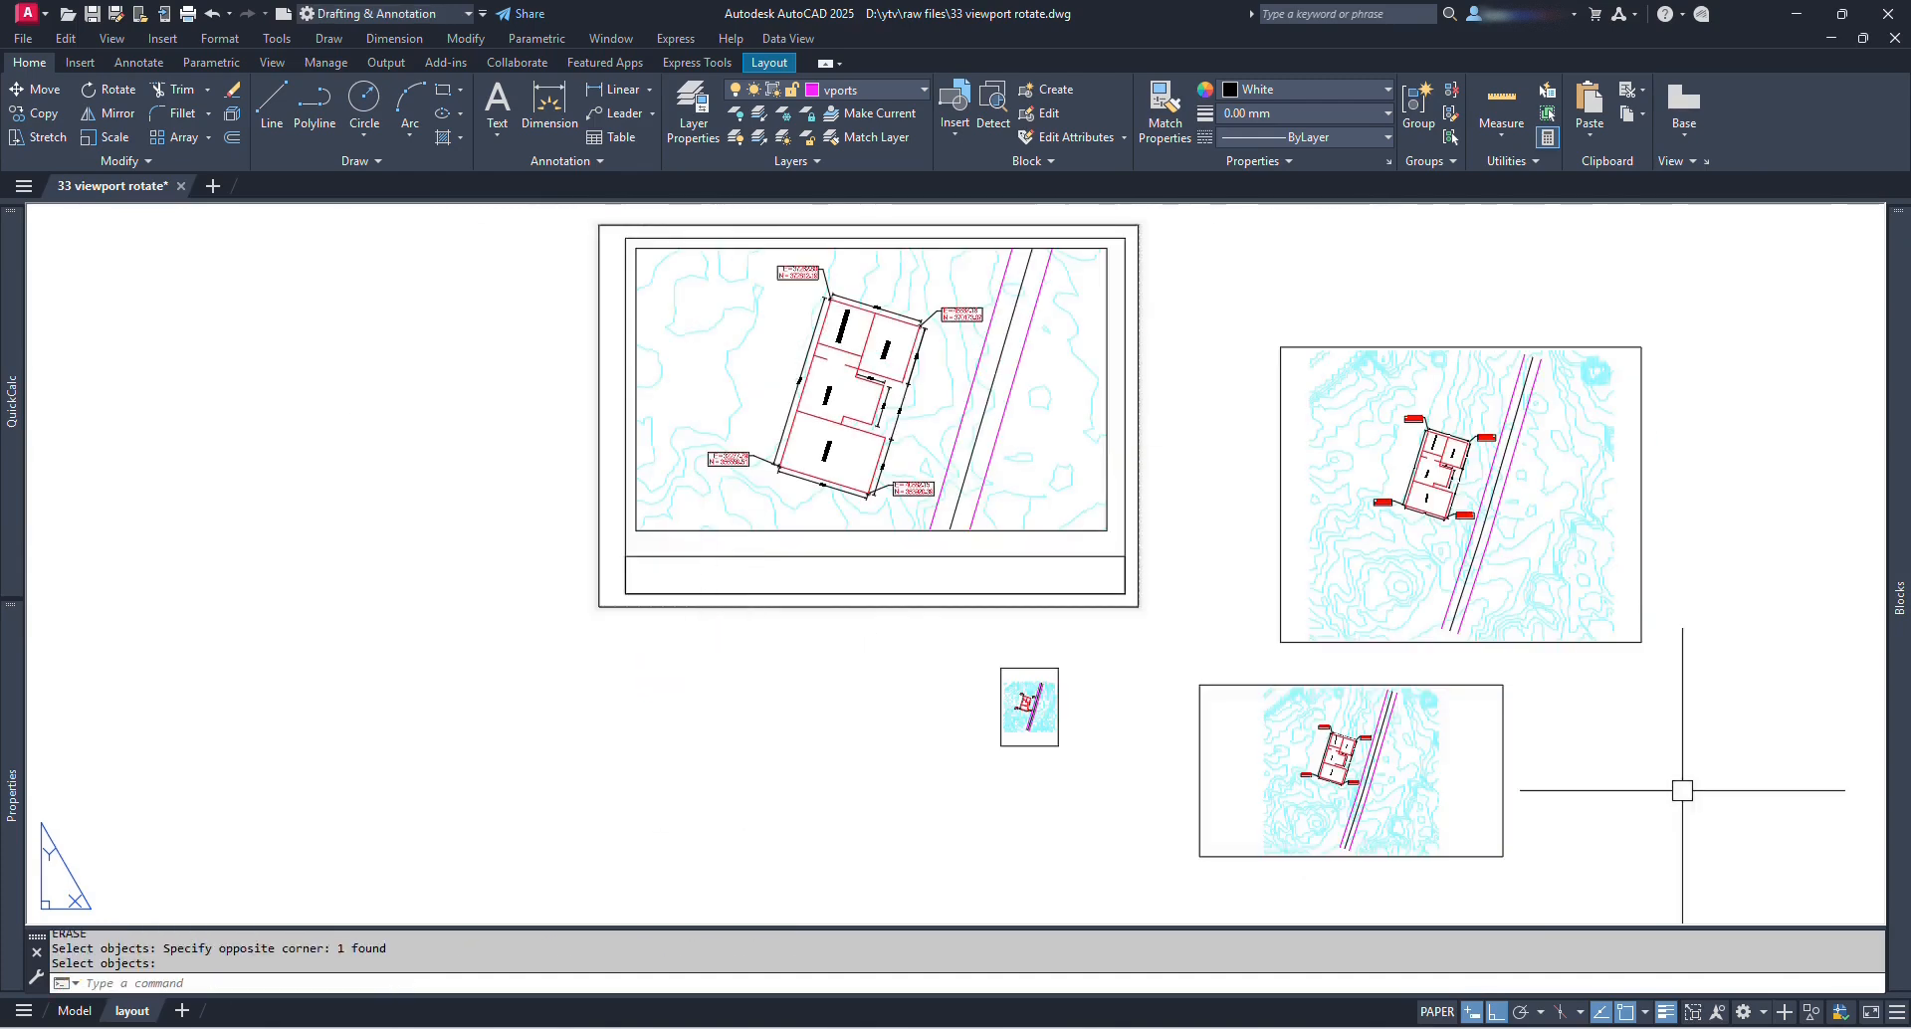
Step: Erase all the remaining practice viewports beside and below the sheet, keeping only the one inside the frame
left_click_drag(1682, 789, 1492, 389)
key("e")
key("Return")
left_click(1017, 668)
key("Return")
Step: Set the color of the viewport inside the sheet frame to magenta and deselect it
left_click(1027, 533)
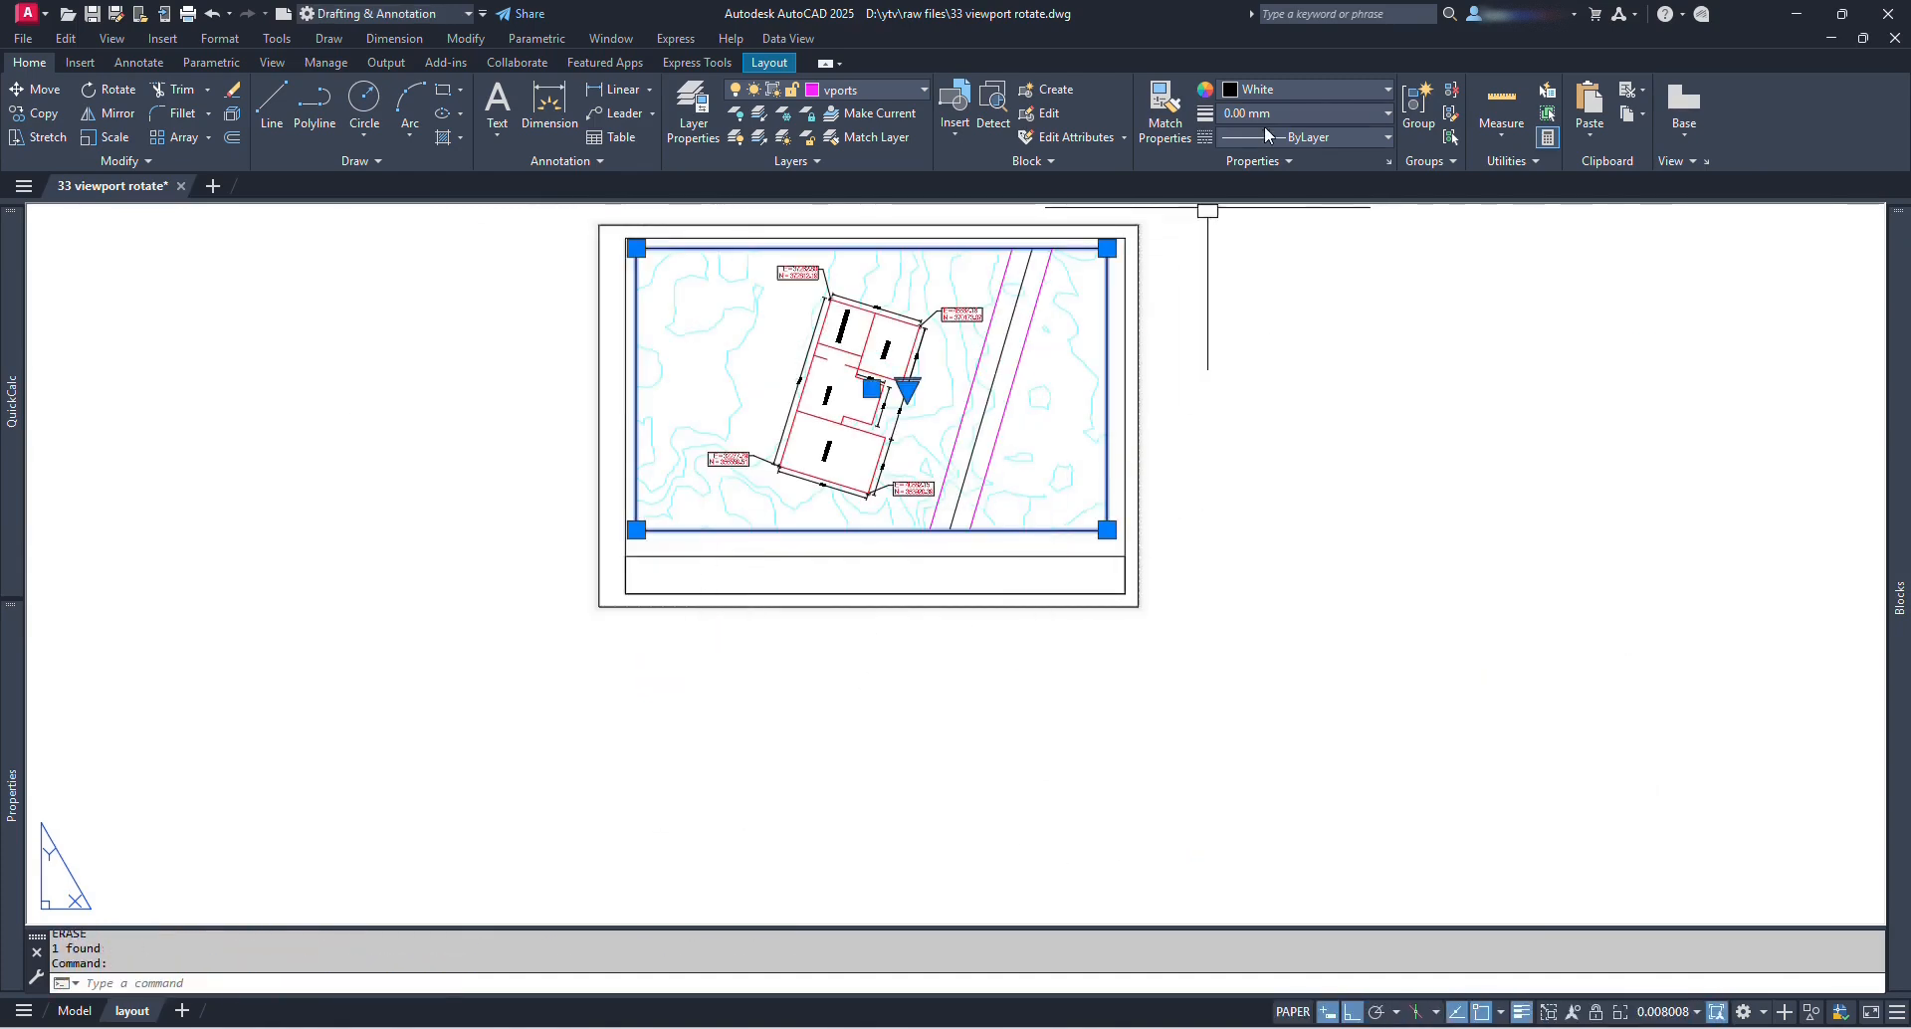
left_click(1346, 91)
left_click(1331, 283)
key("Escape")
Step: Activate the sheet's viewport and examine the building plan's room labels and dimensions up close
scroll(1088, 401, "down", 2)
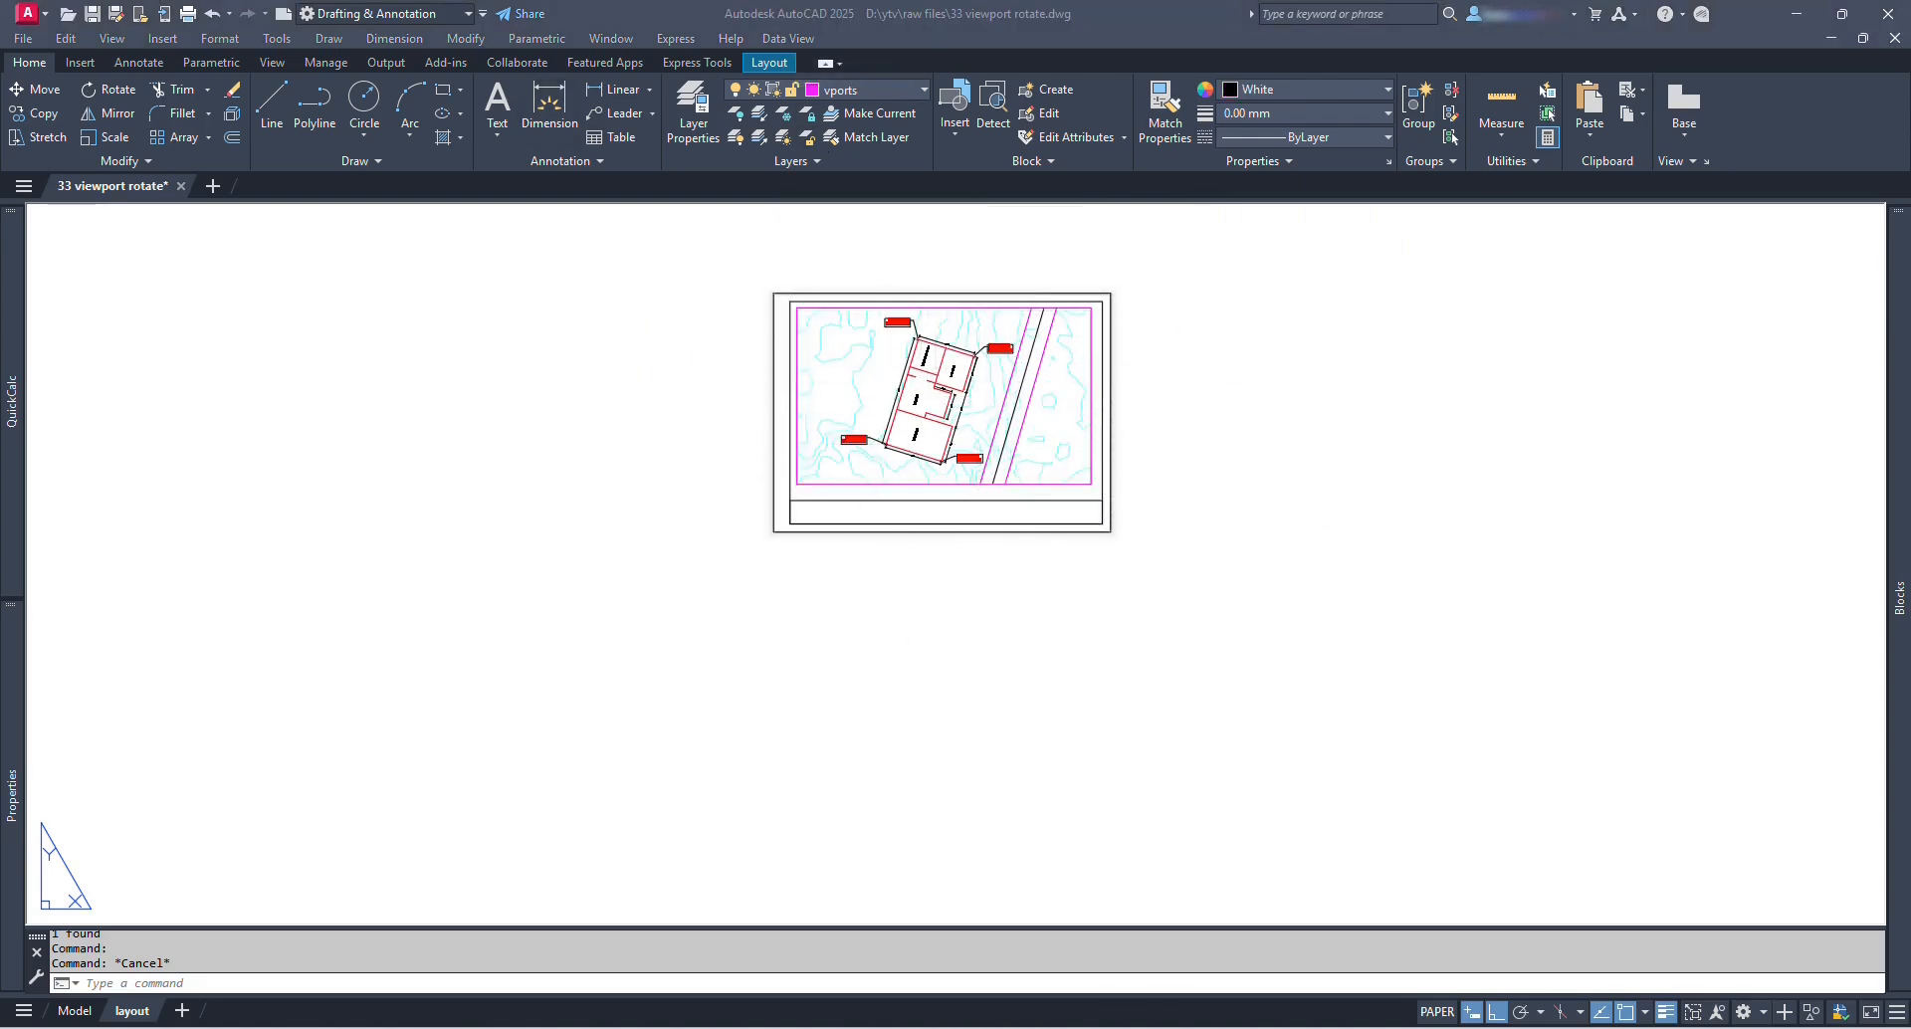
scroll(1174, 623, "up", 3)
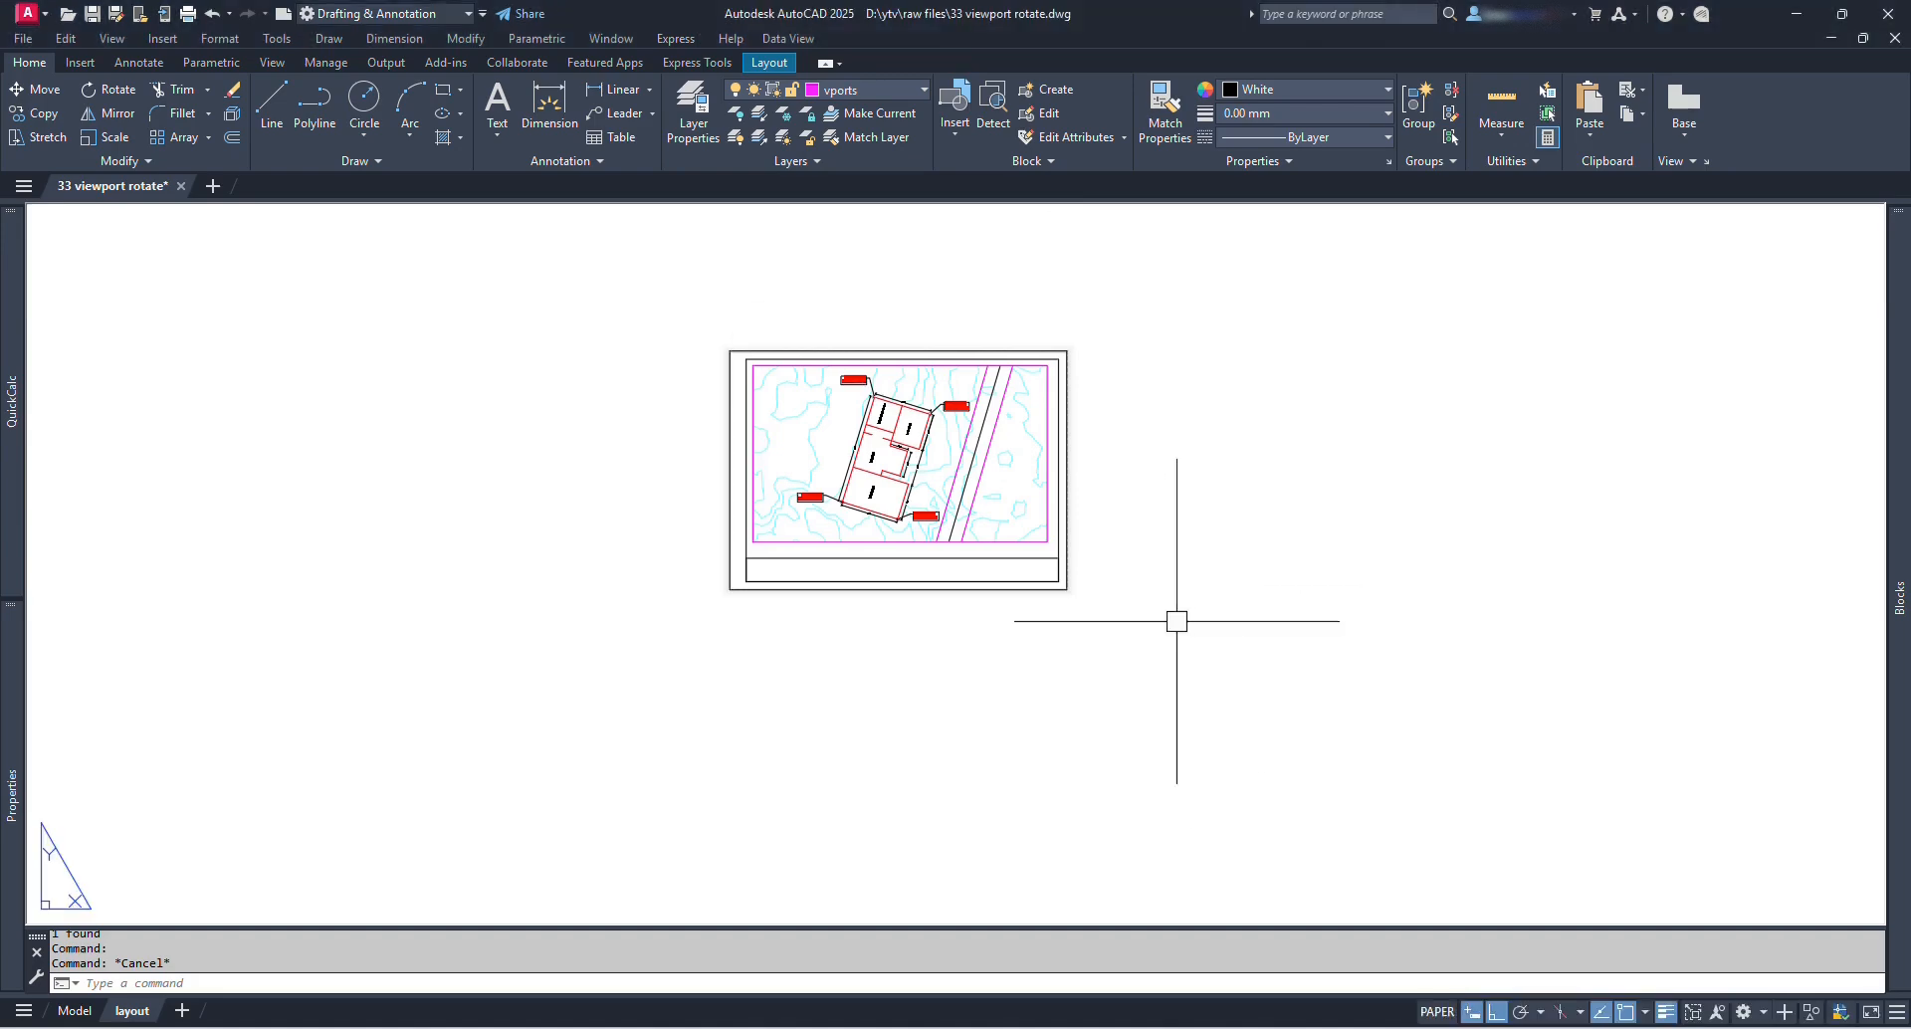
middle_click_drag(1135, 560, 1141, 620)
double_click(1018, 501)
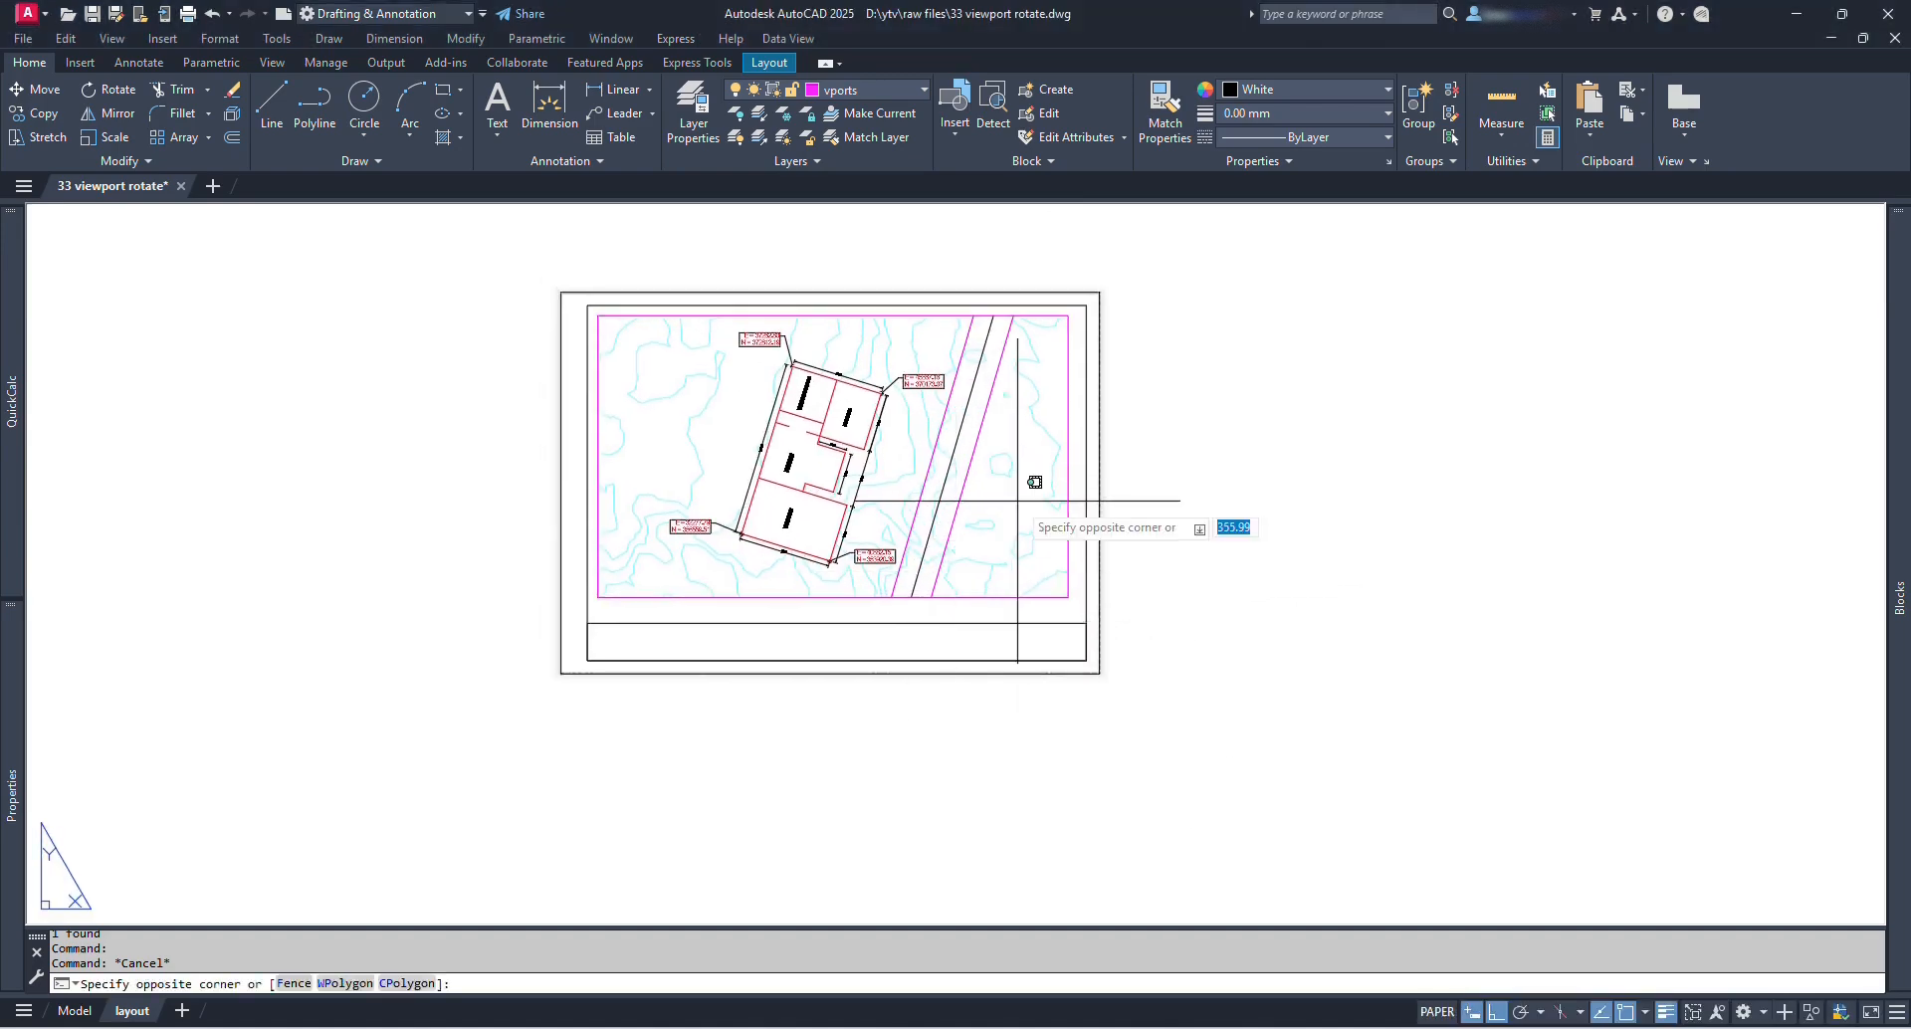
scroll(846, 429, "up", 4)
scroll(841, 436, "down", 6)
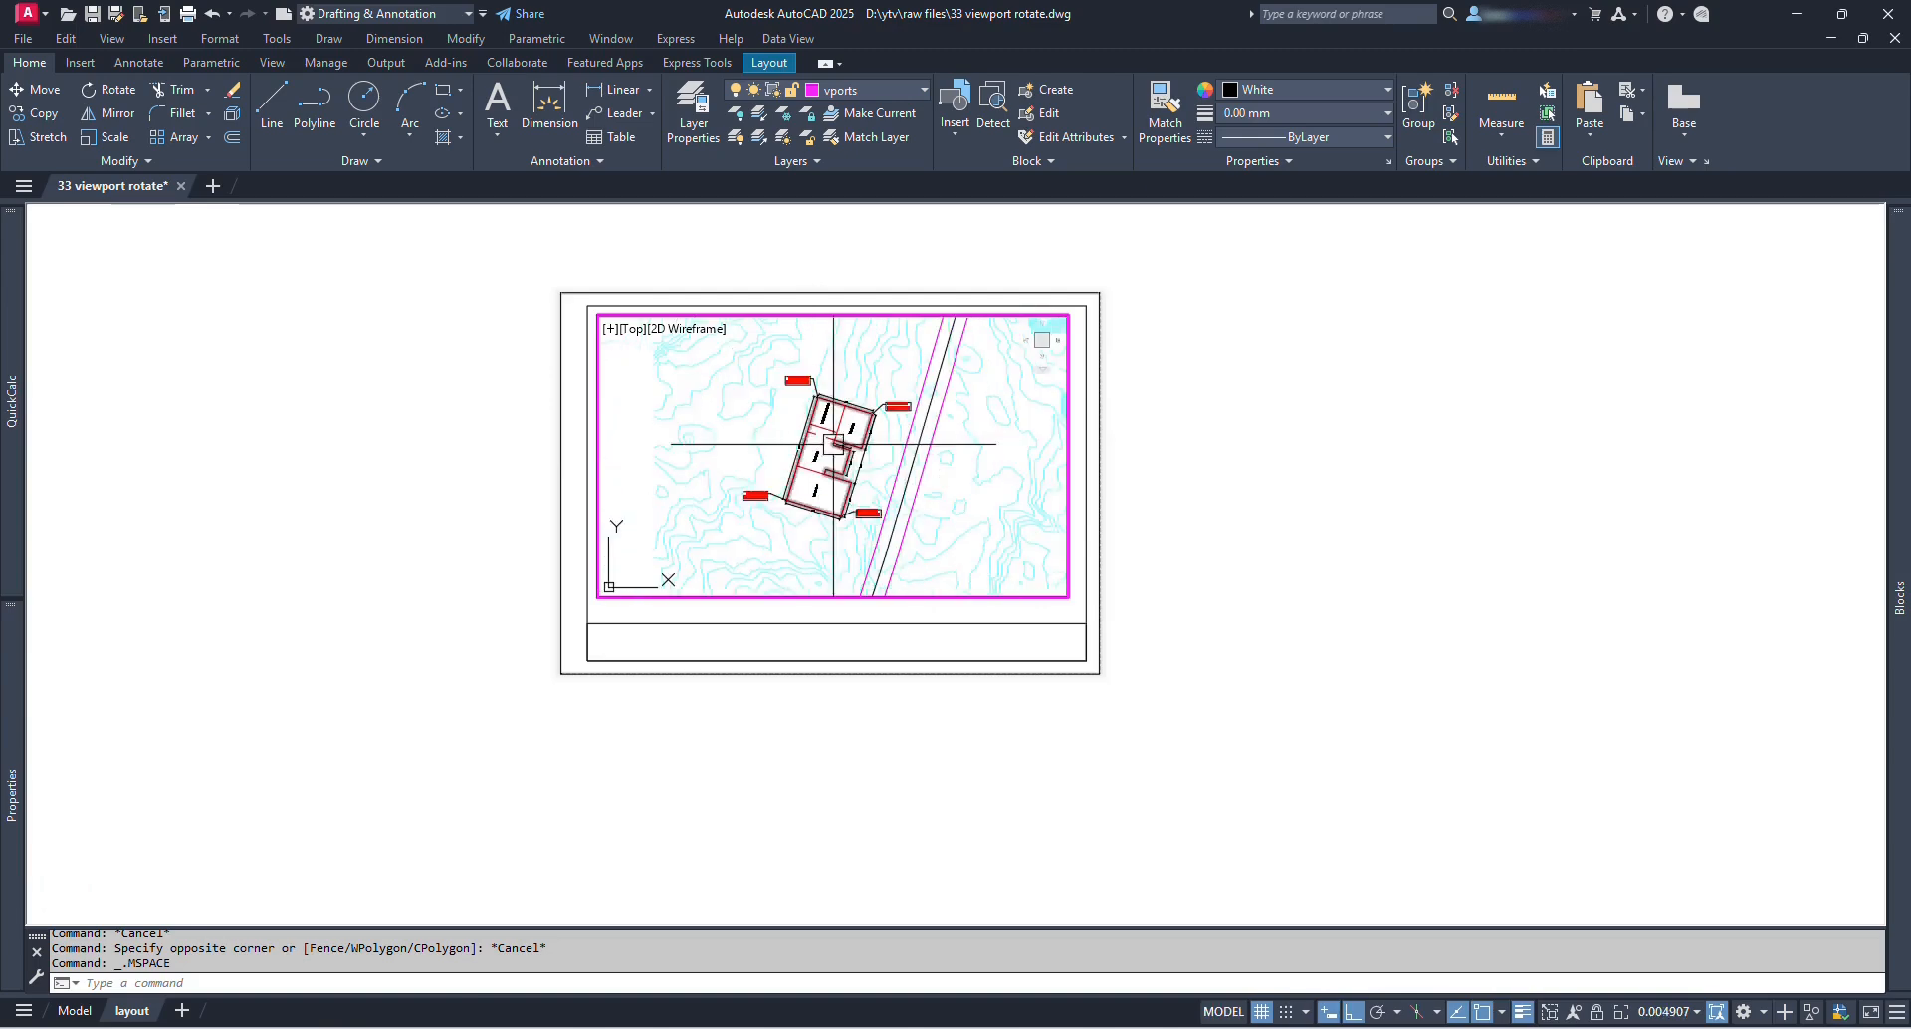
scroll(830, 438, "up", 2)
scroll(906, 429, "up", 5)
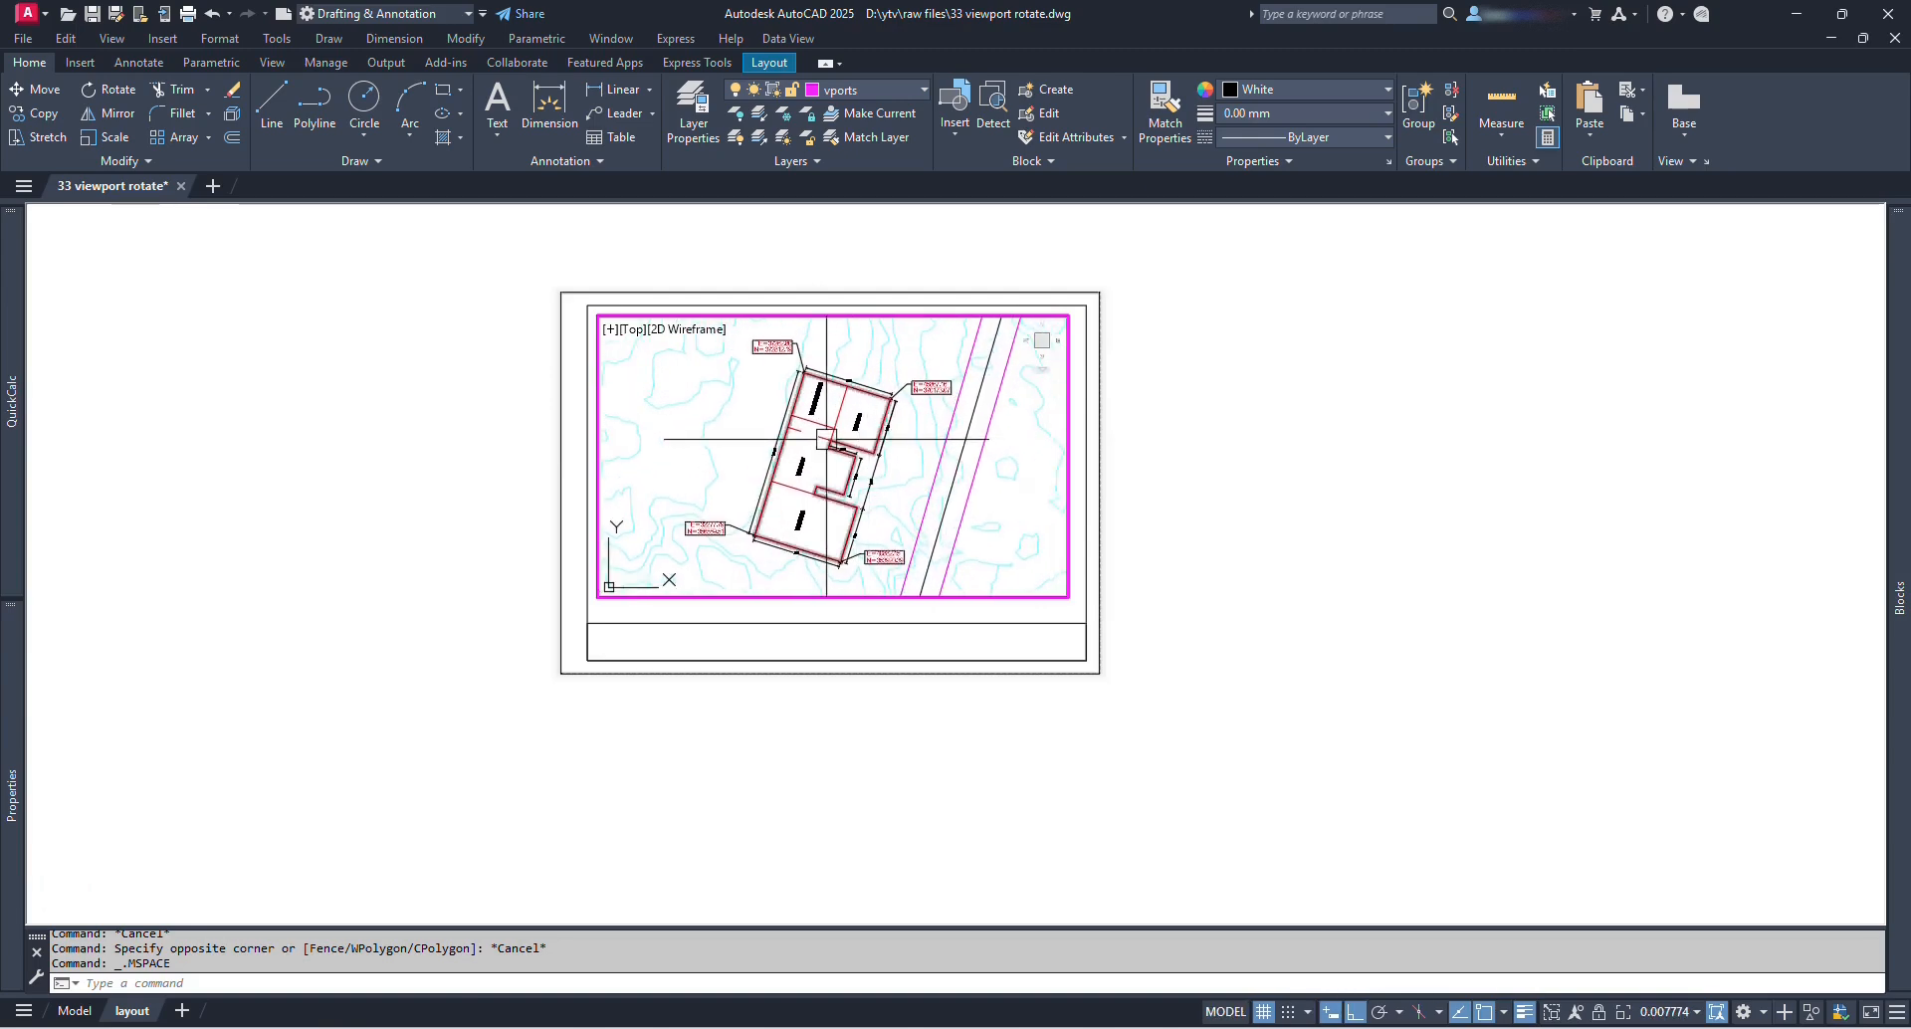
scroll(915, 372, "up", 7)
scroll(934, 418, "down", 4)
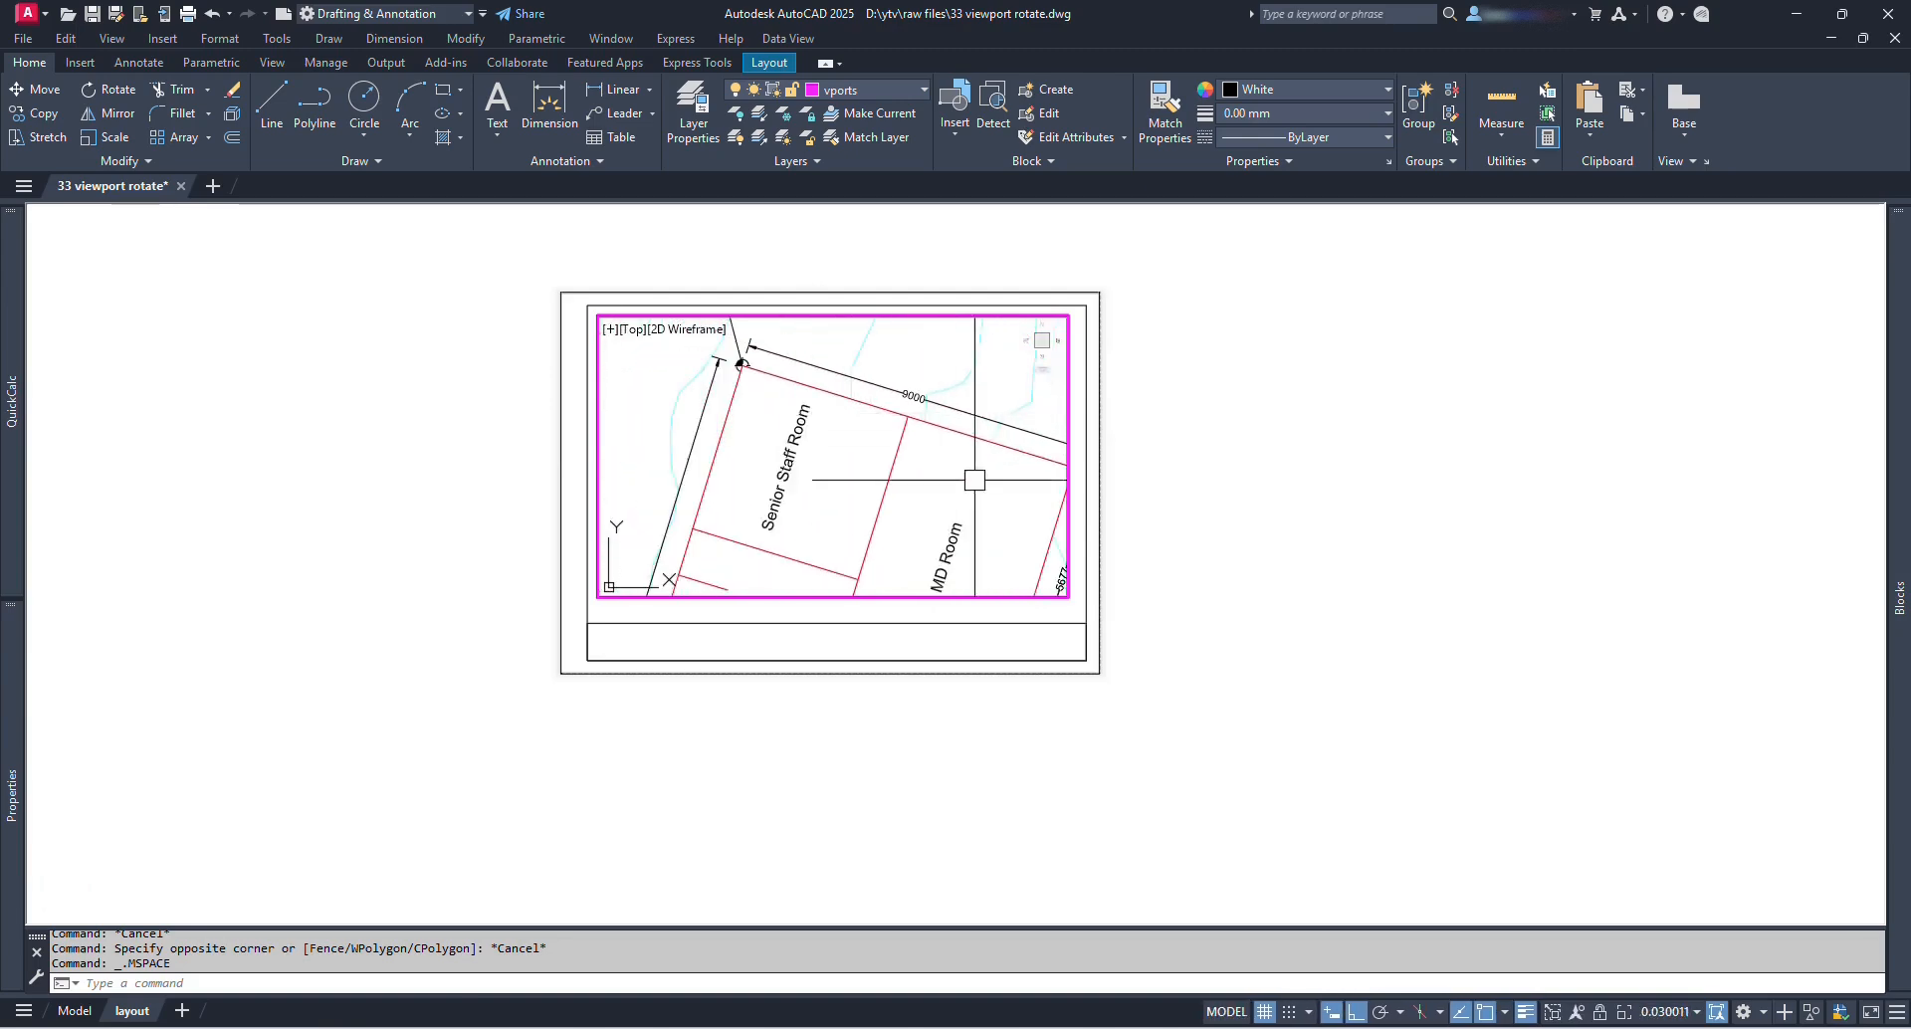
Step: Fit the whole building plan in the active viewport and centre it beside the road
middle_click_drag(1060, 590, 872, 455)
scroll(970, 466, "down", 3)
scroll(884, 454, "down", 2)
scroll(913, 471, "down", 4)
scroll(912, 470, "up", 2)
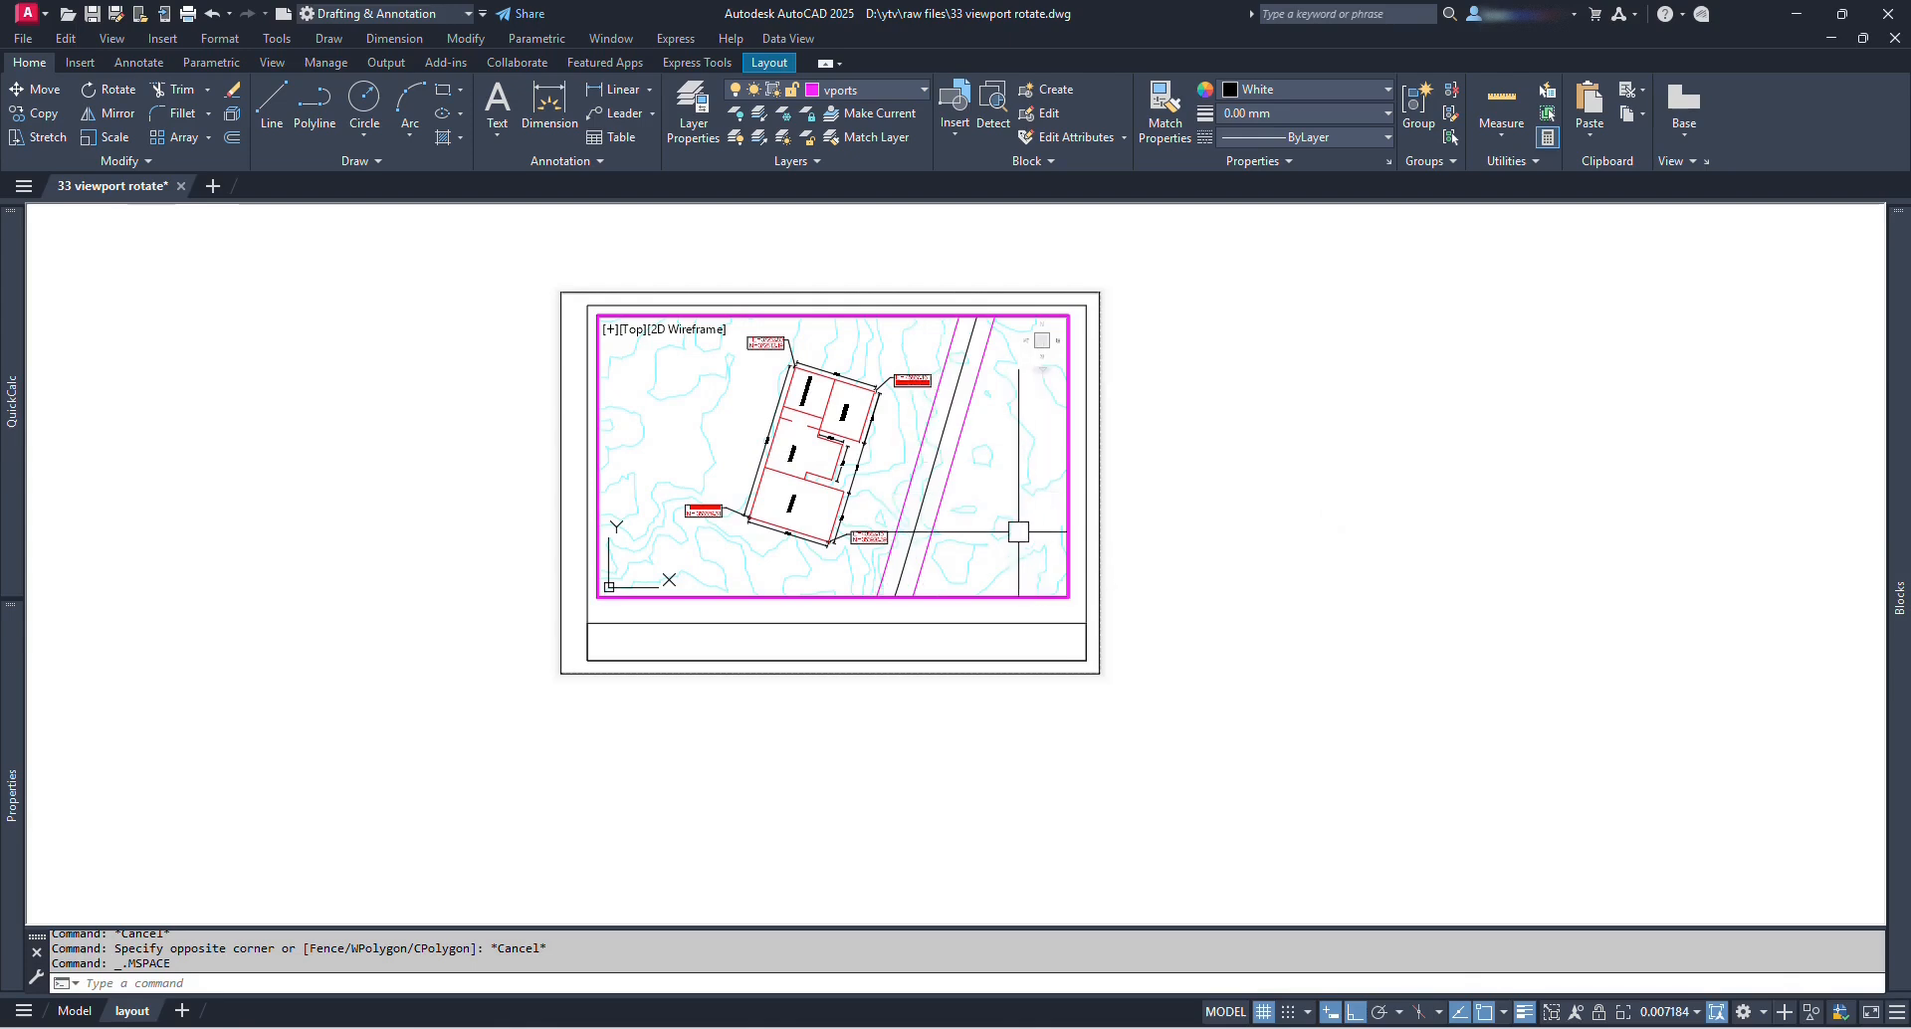
middle_click_drag(807, 448, 826, 450)
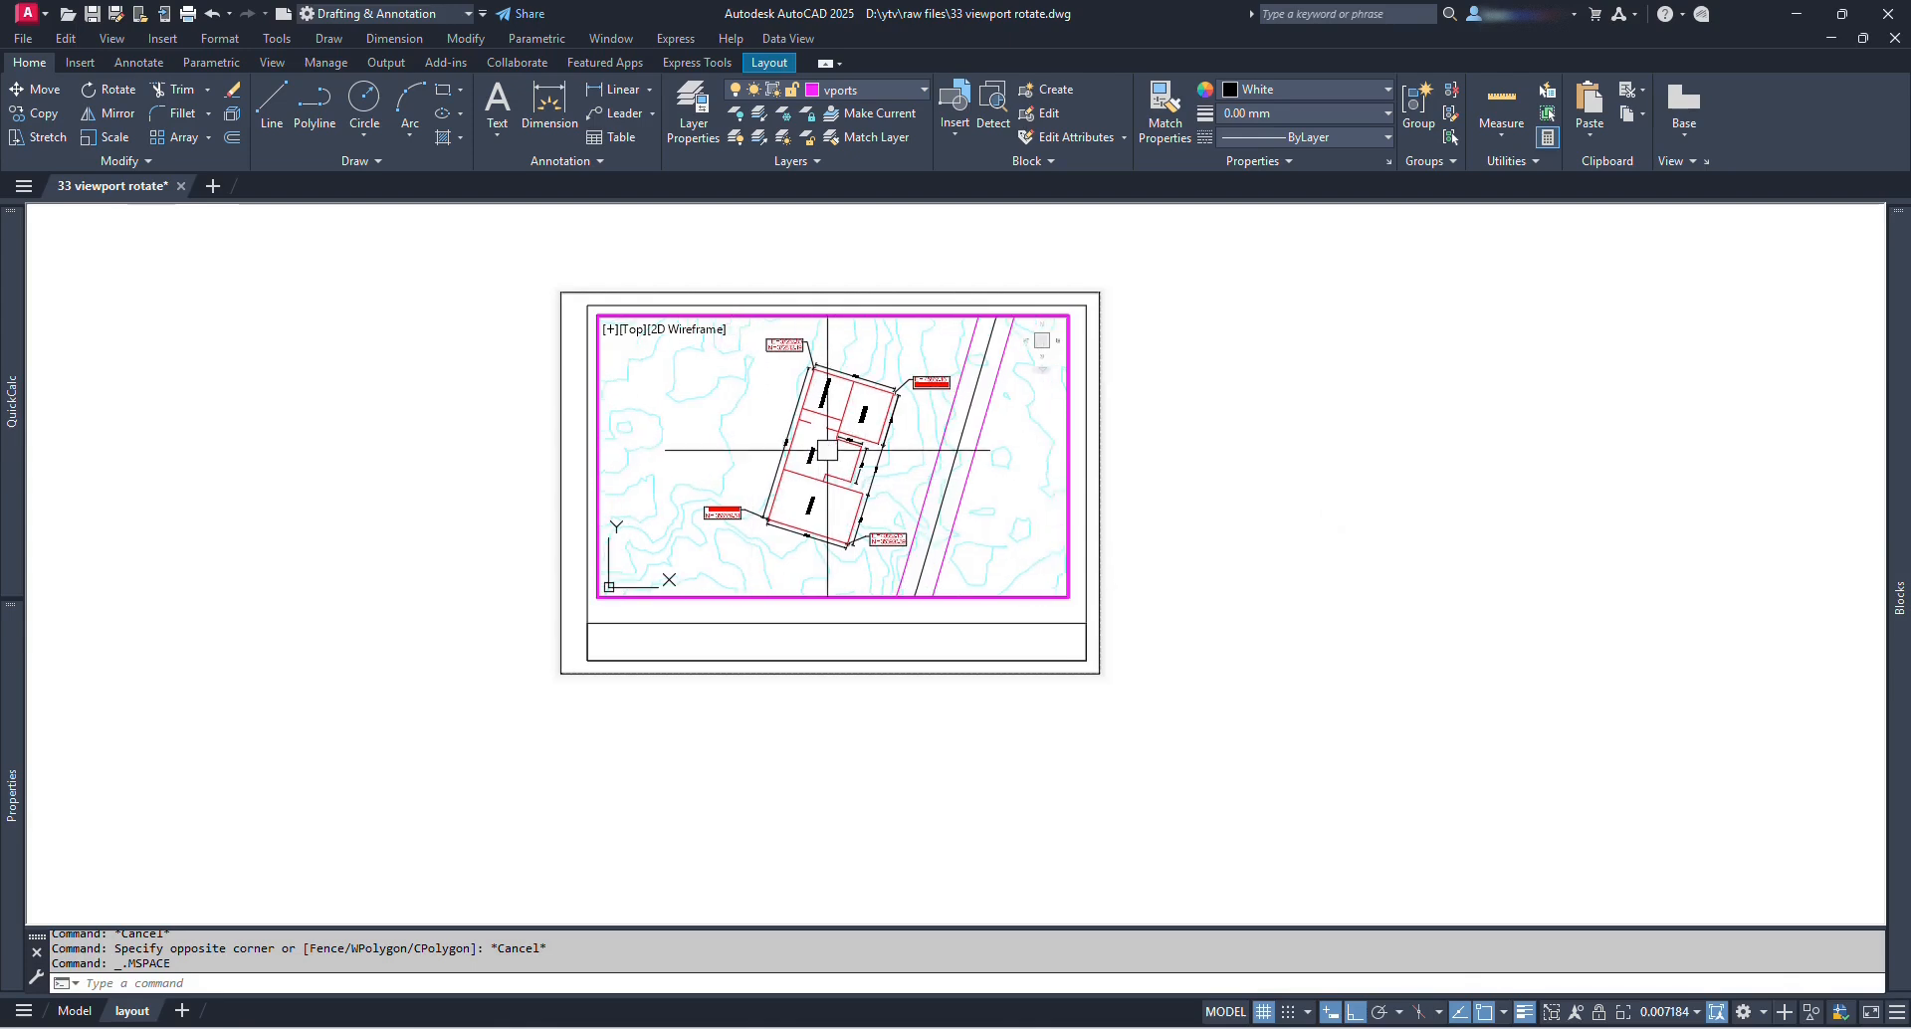
type("Uc")
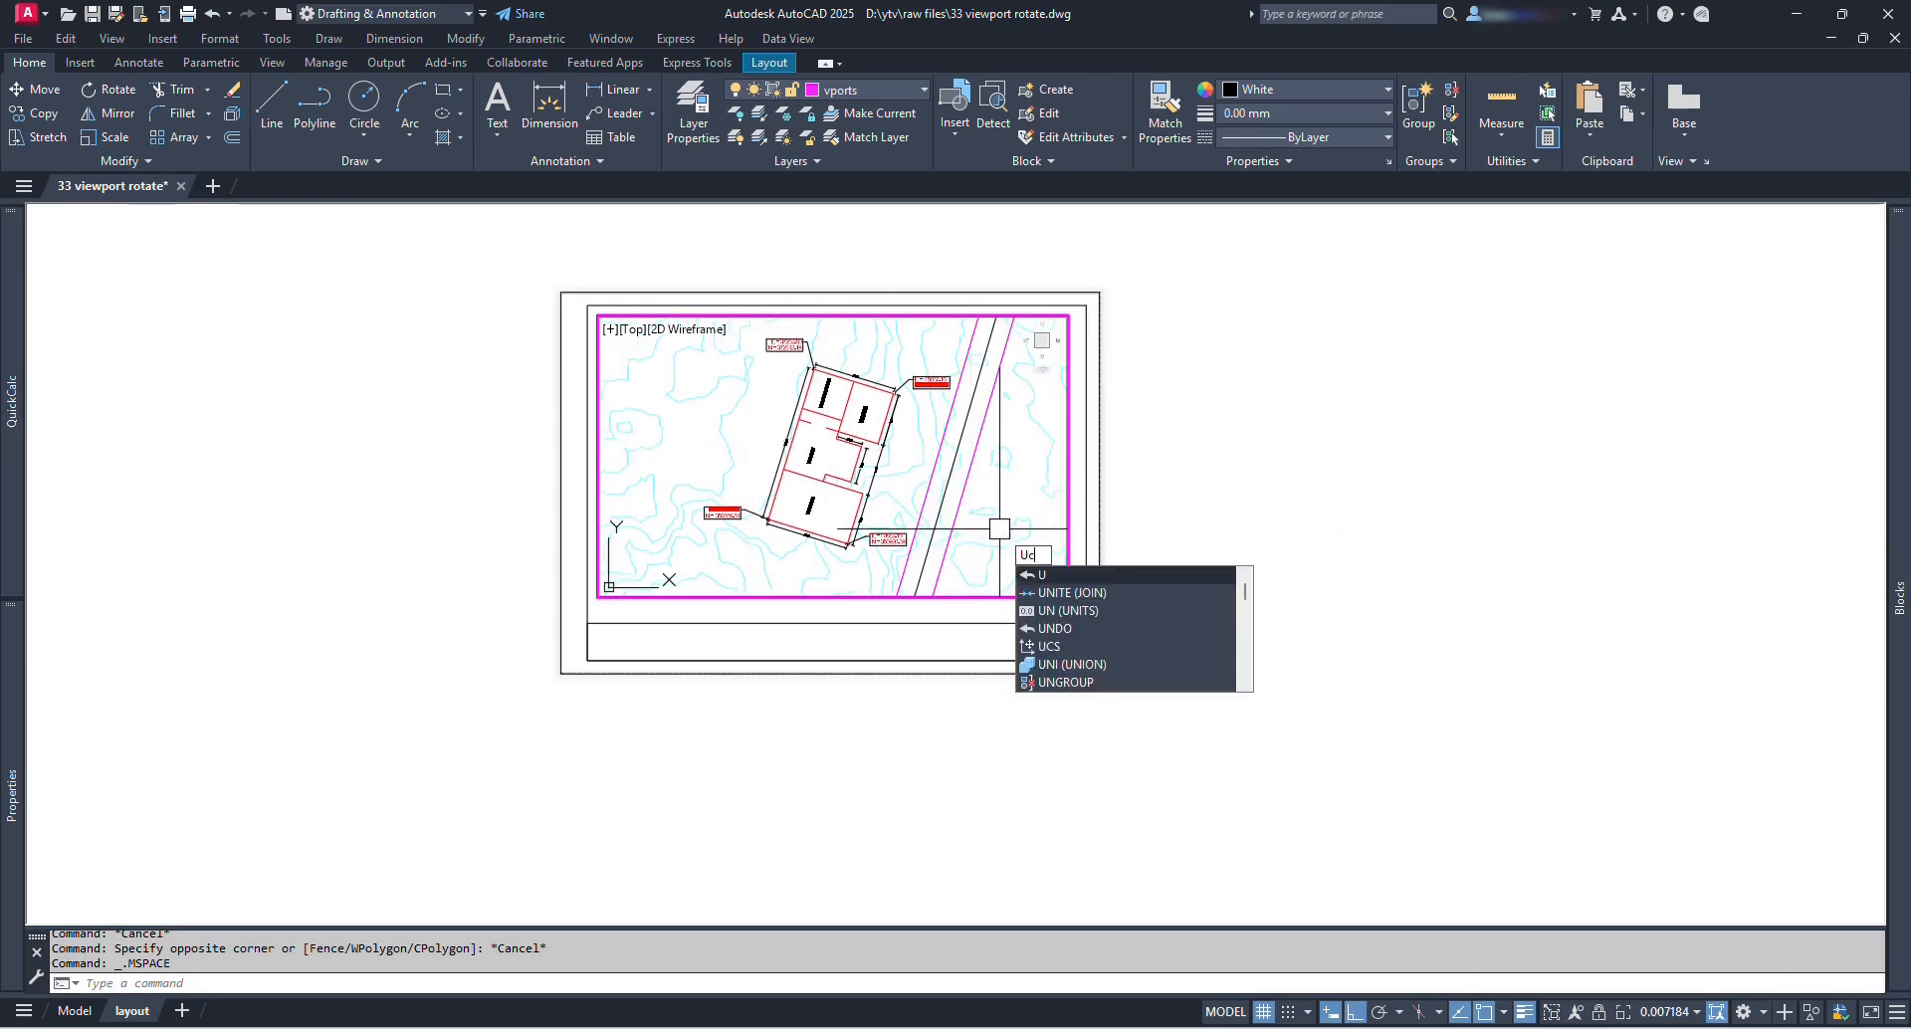
type("S")
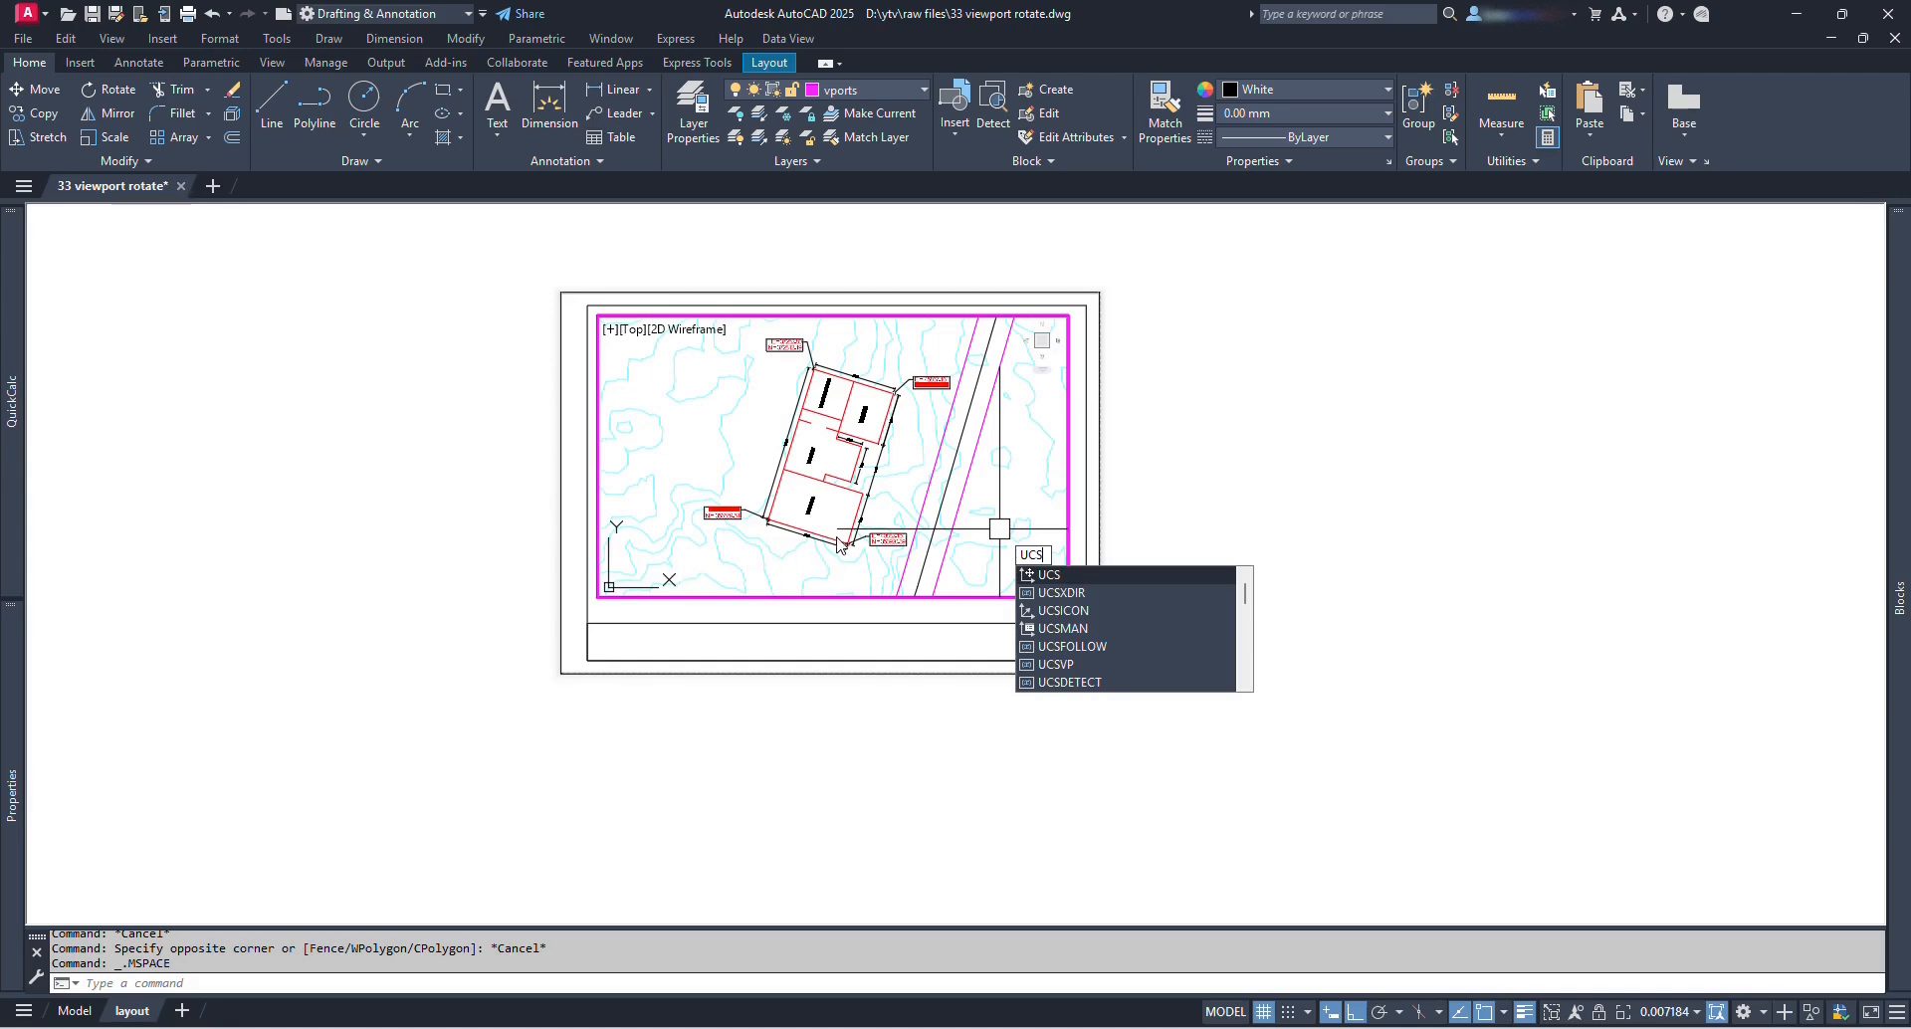
key("Escape")
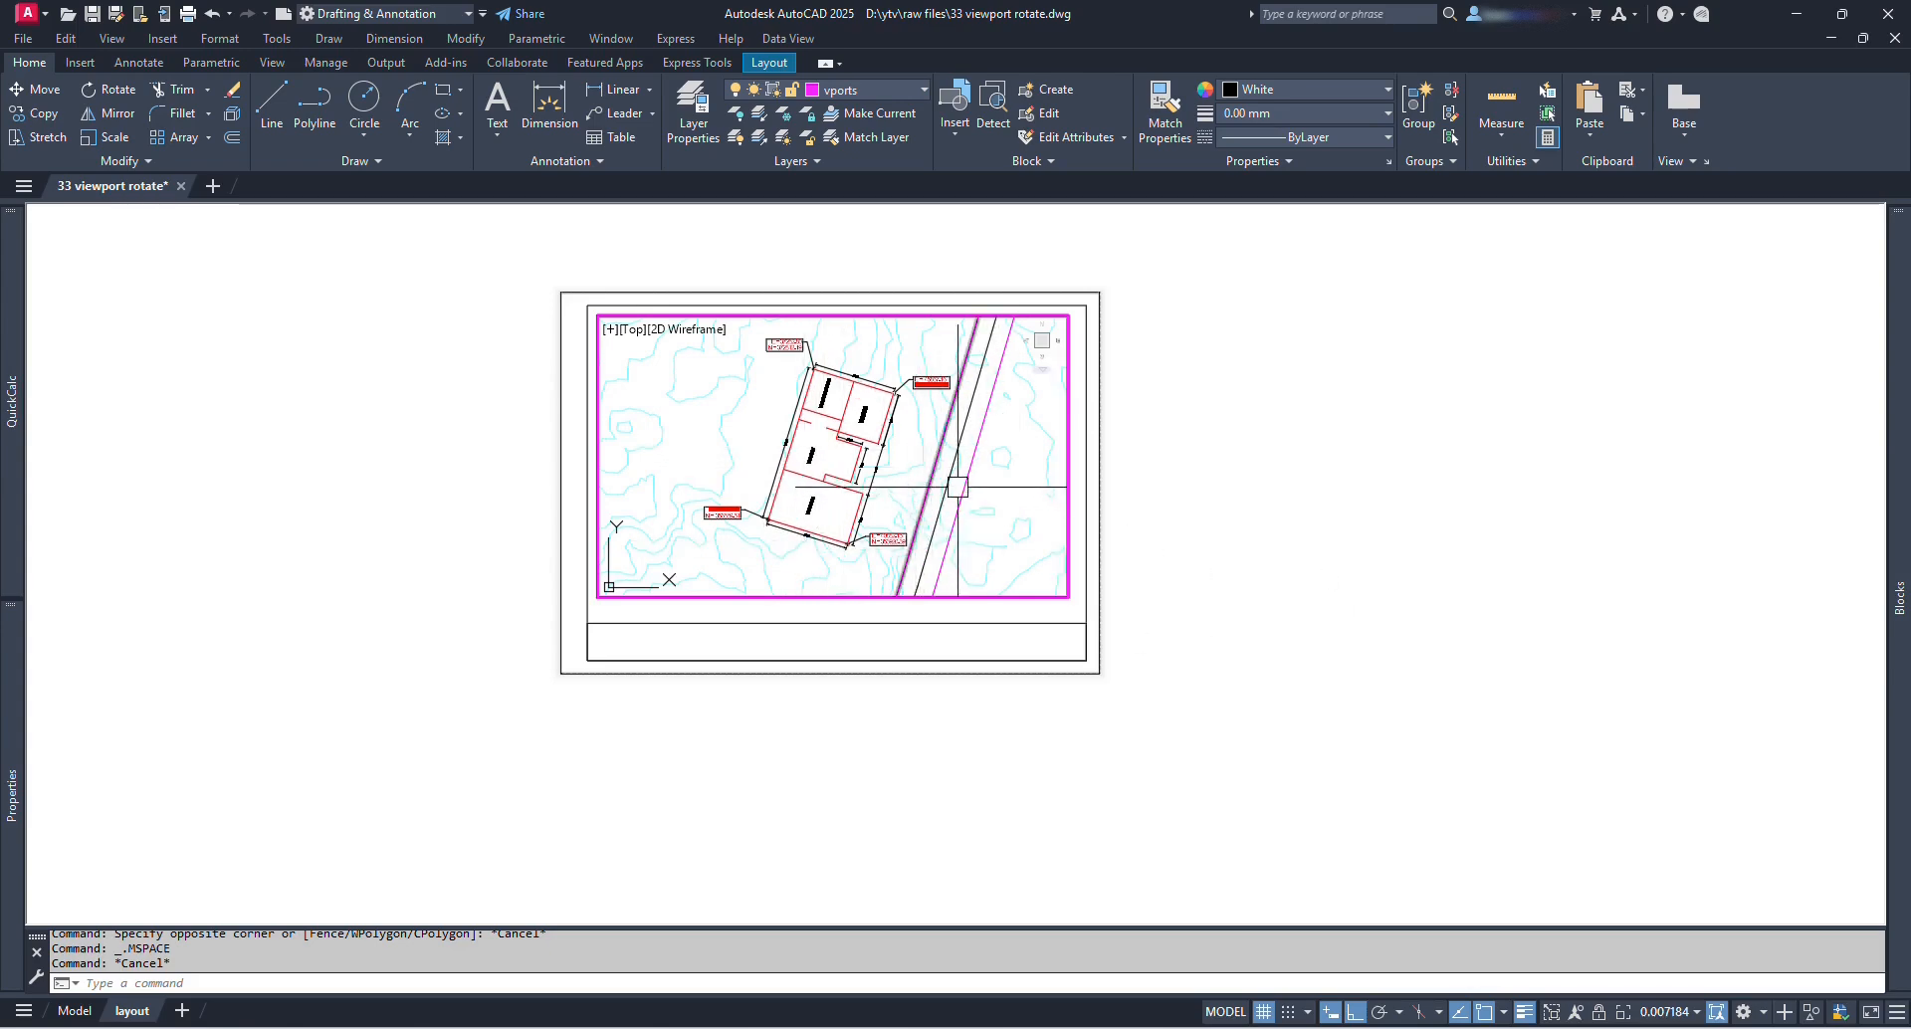
Step: Return to paper space and copy the sheet frame, title block and viewport about 500 units horizontally to the right
double_click(1305, 404)
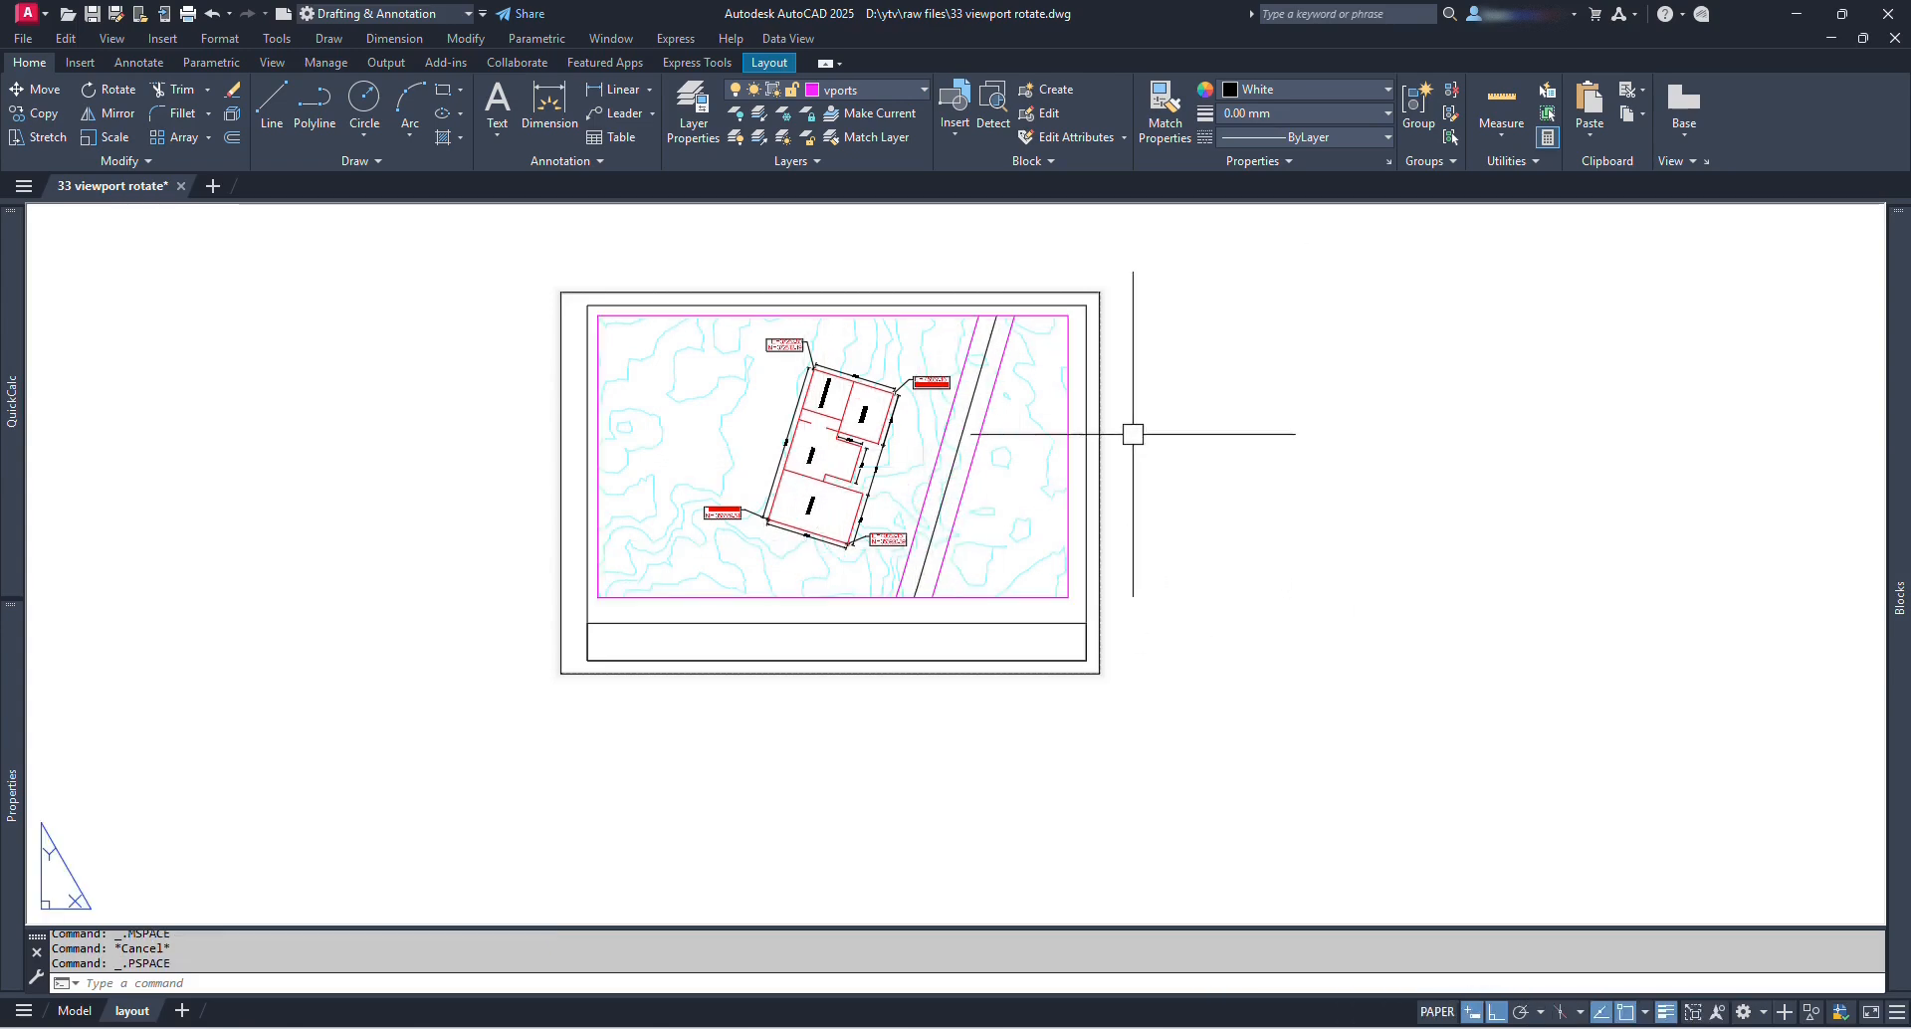
type("co")
key("Return")
left_click(1265, 747)
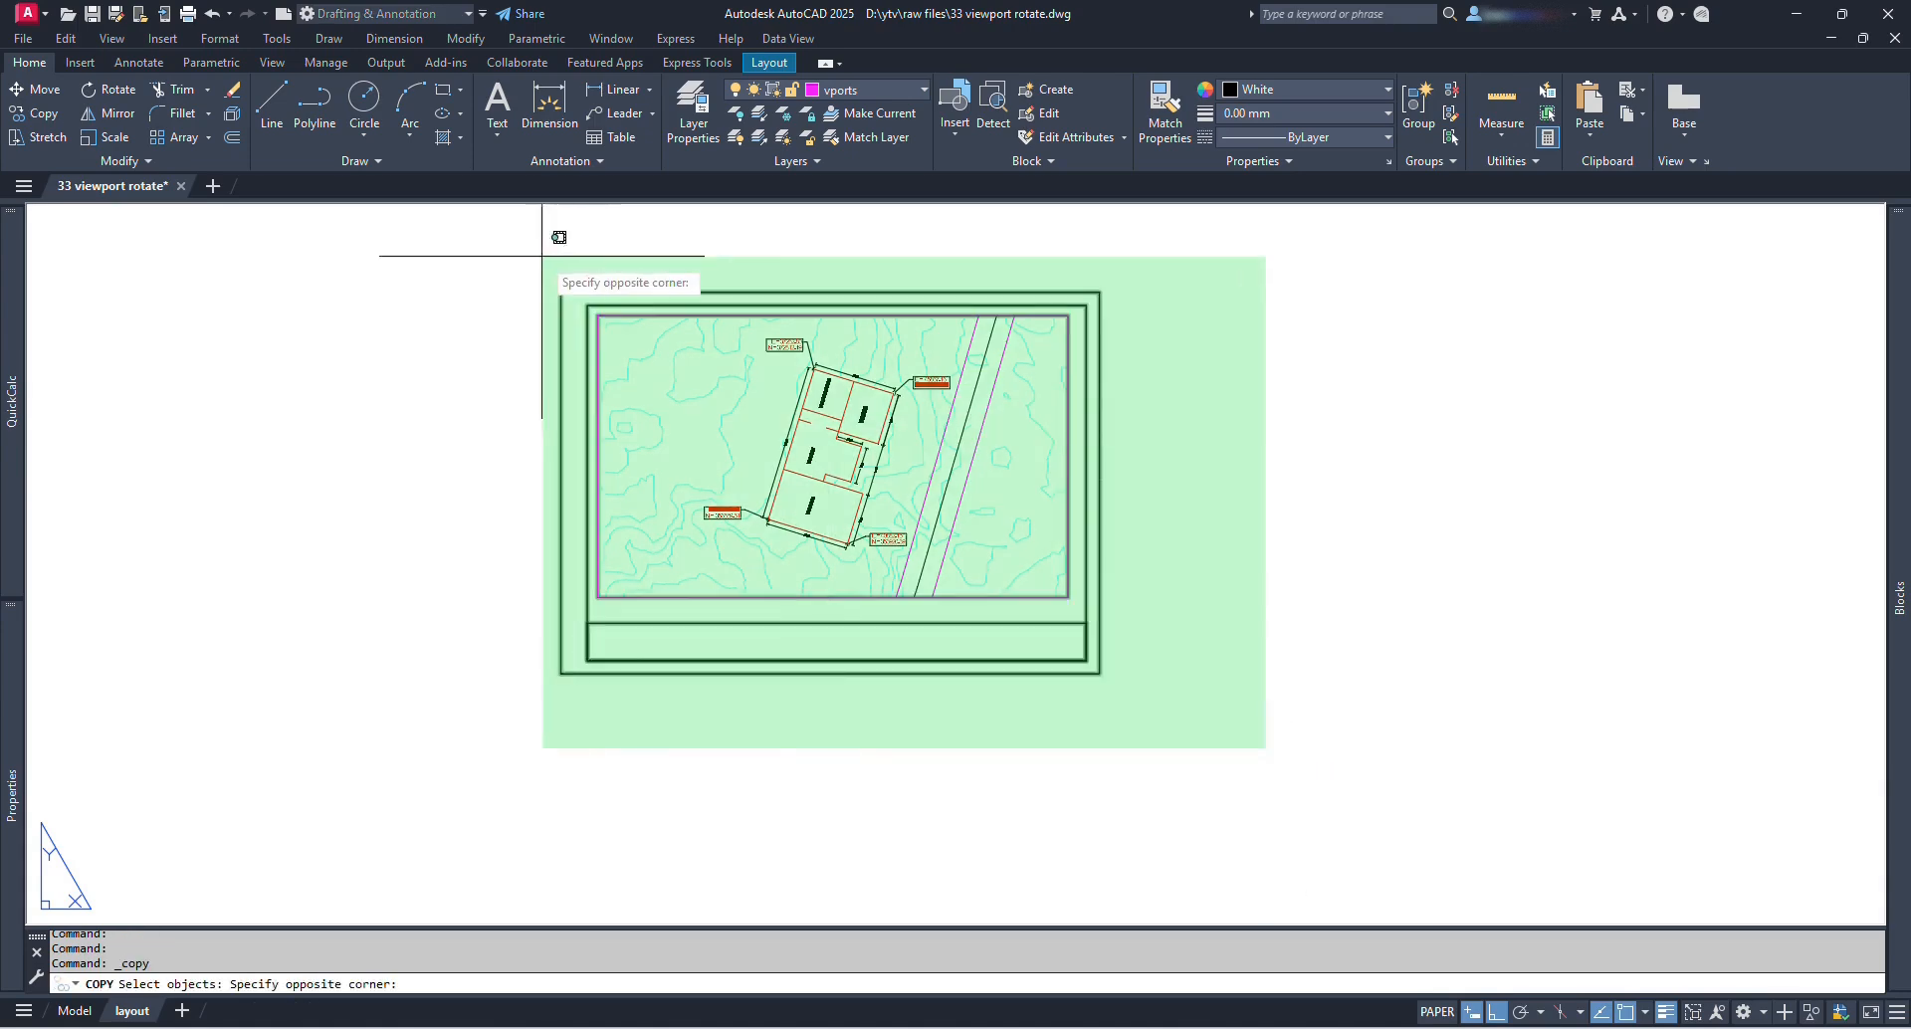
left_click(543, 255)
scroll(611, 263, "down", 2)
key("Return")
left_click(764, 537)
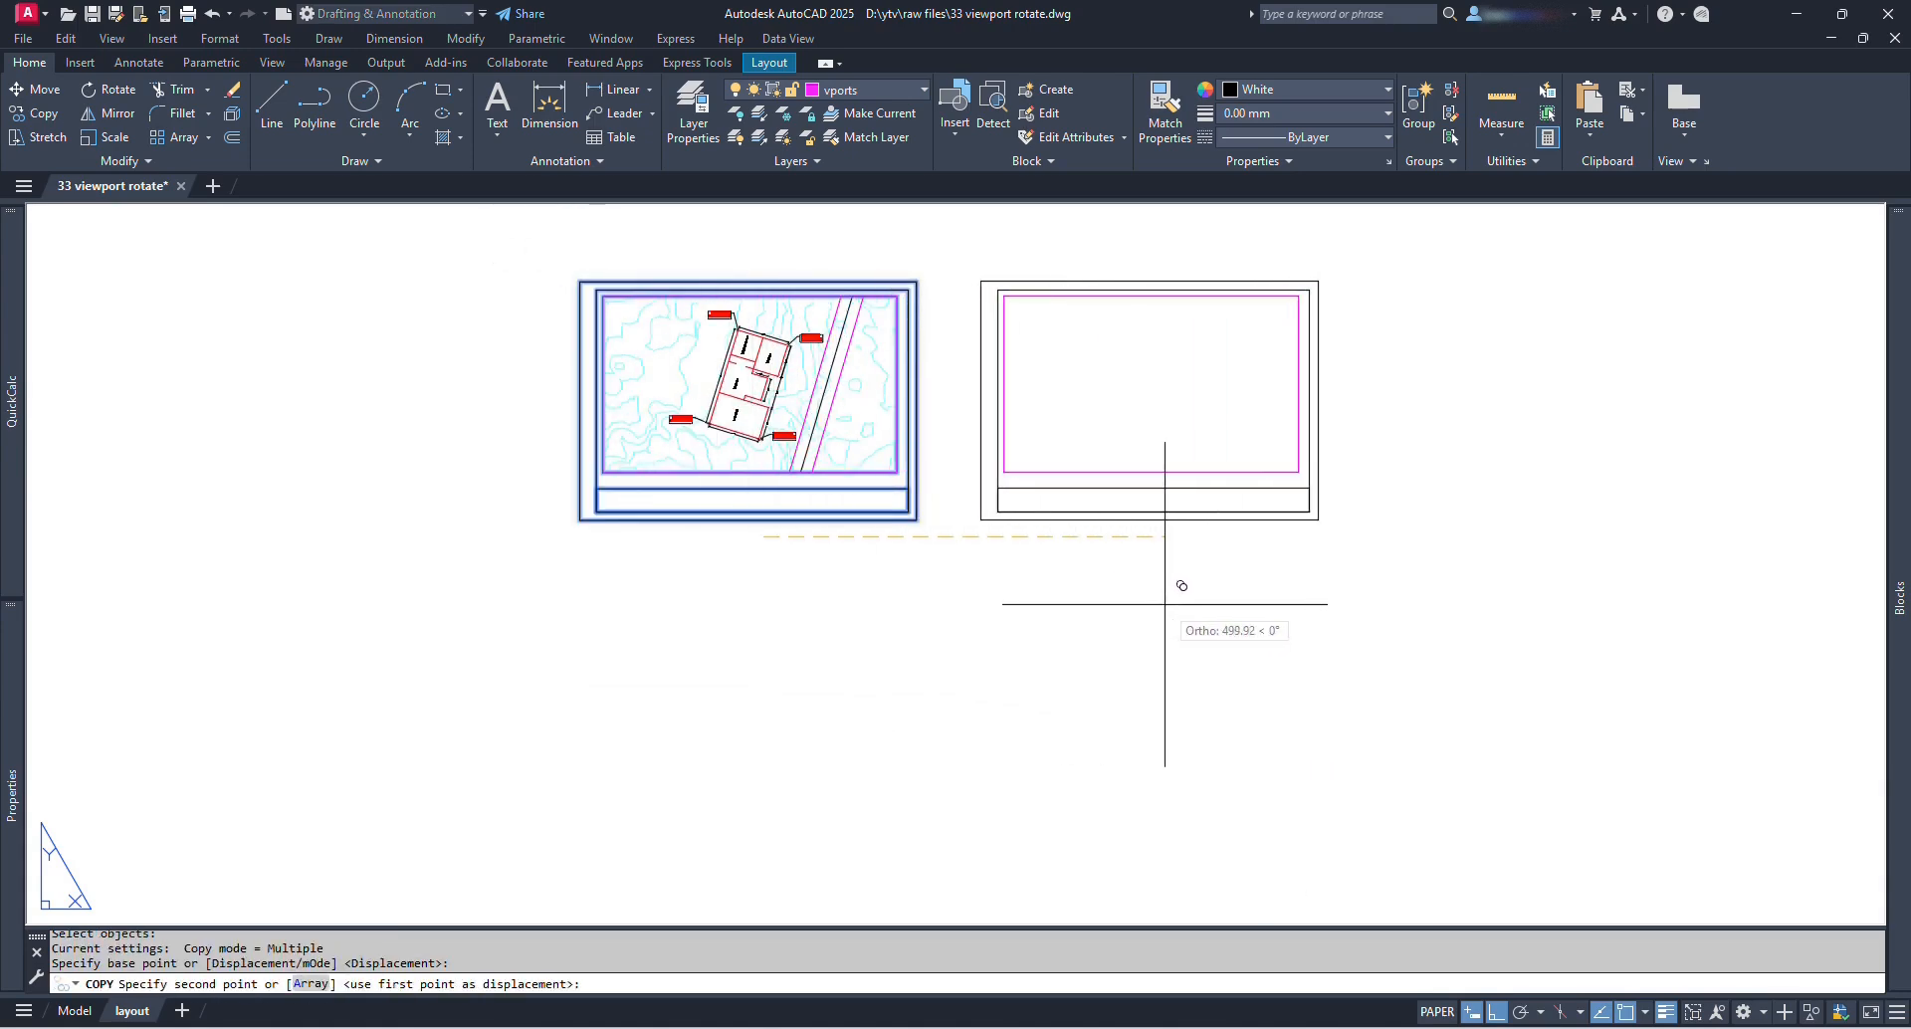
left_click(1152, 603)
key("Escape")
middle_click_drag(1286, 388, 1278, 389)
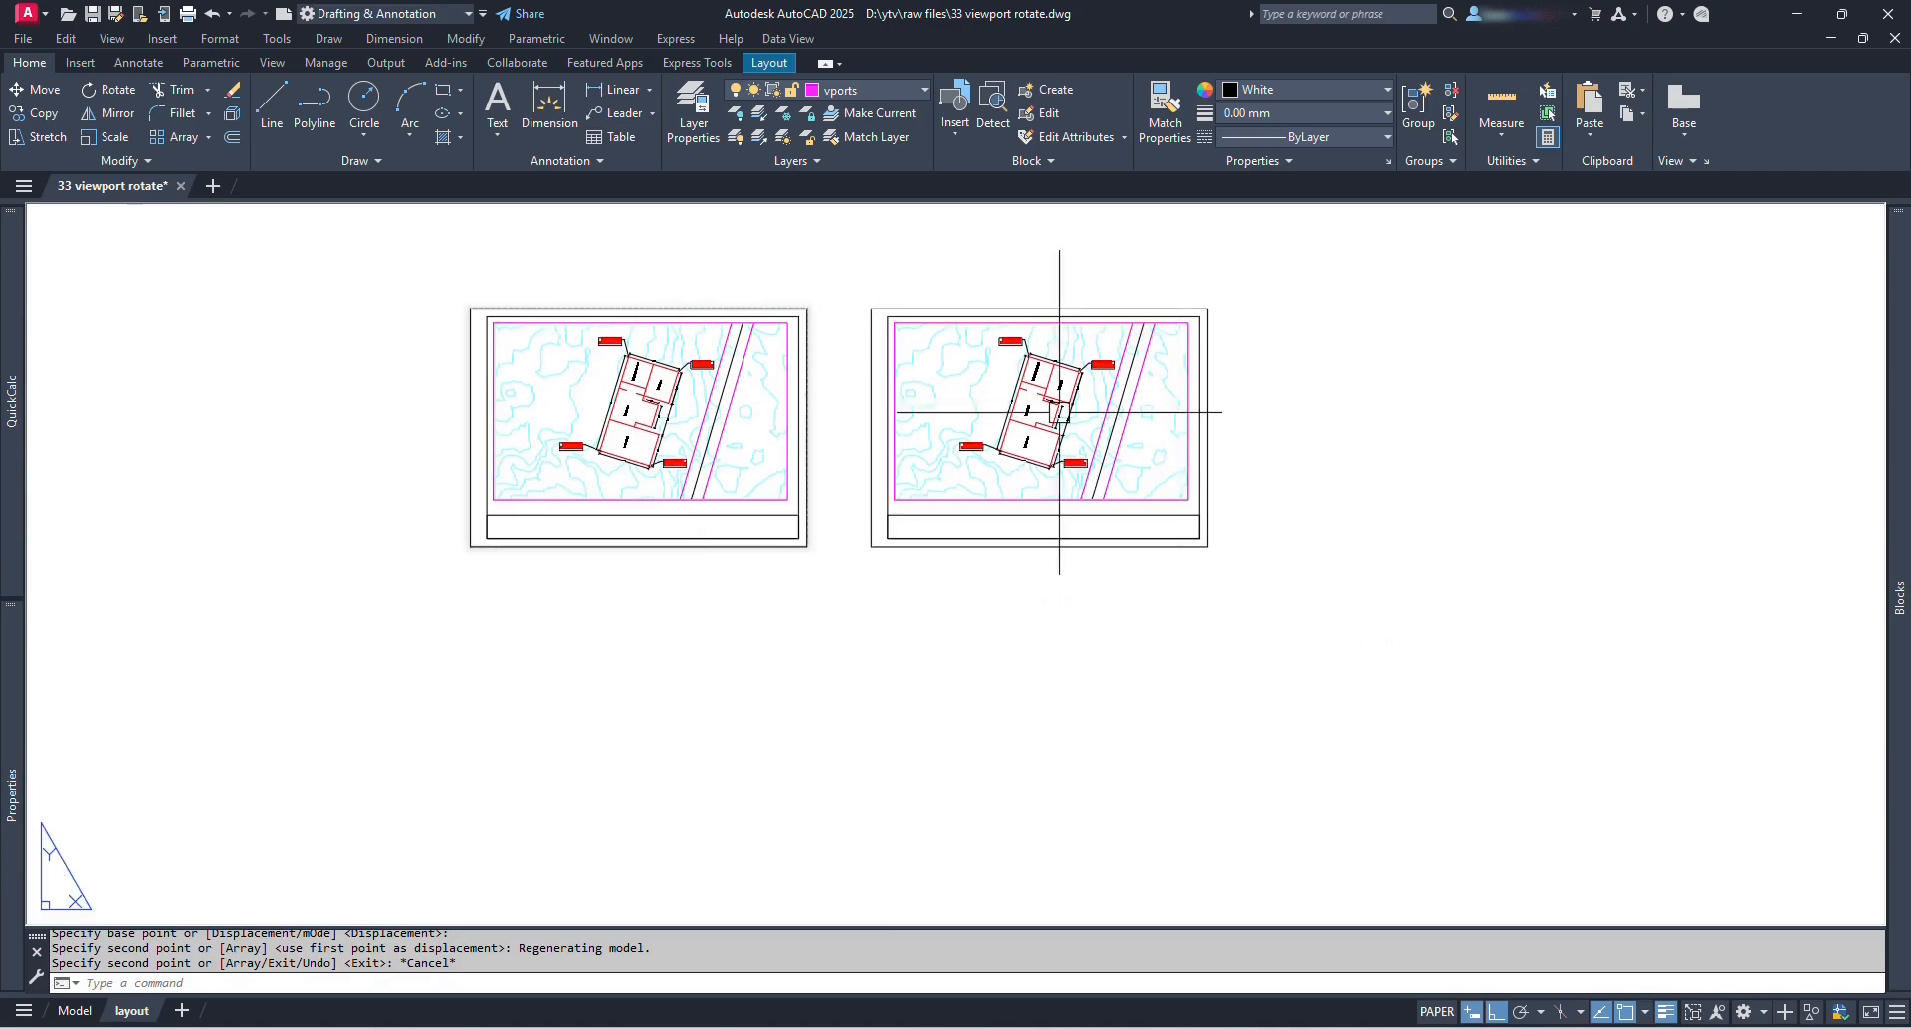
Step: Activate the copied sheet's viewport, turn Ortho off and place the UCS origin at the building's lower-right corner
scroll(1148, 409, "up", 5)
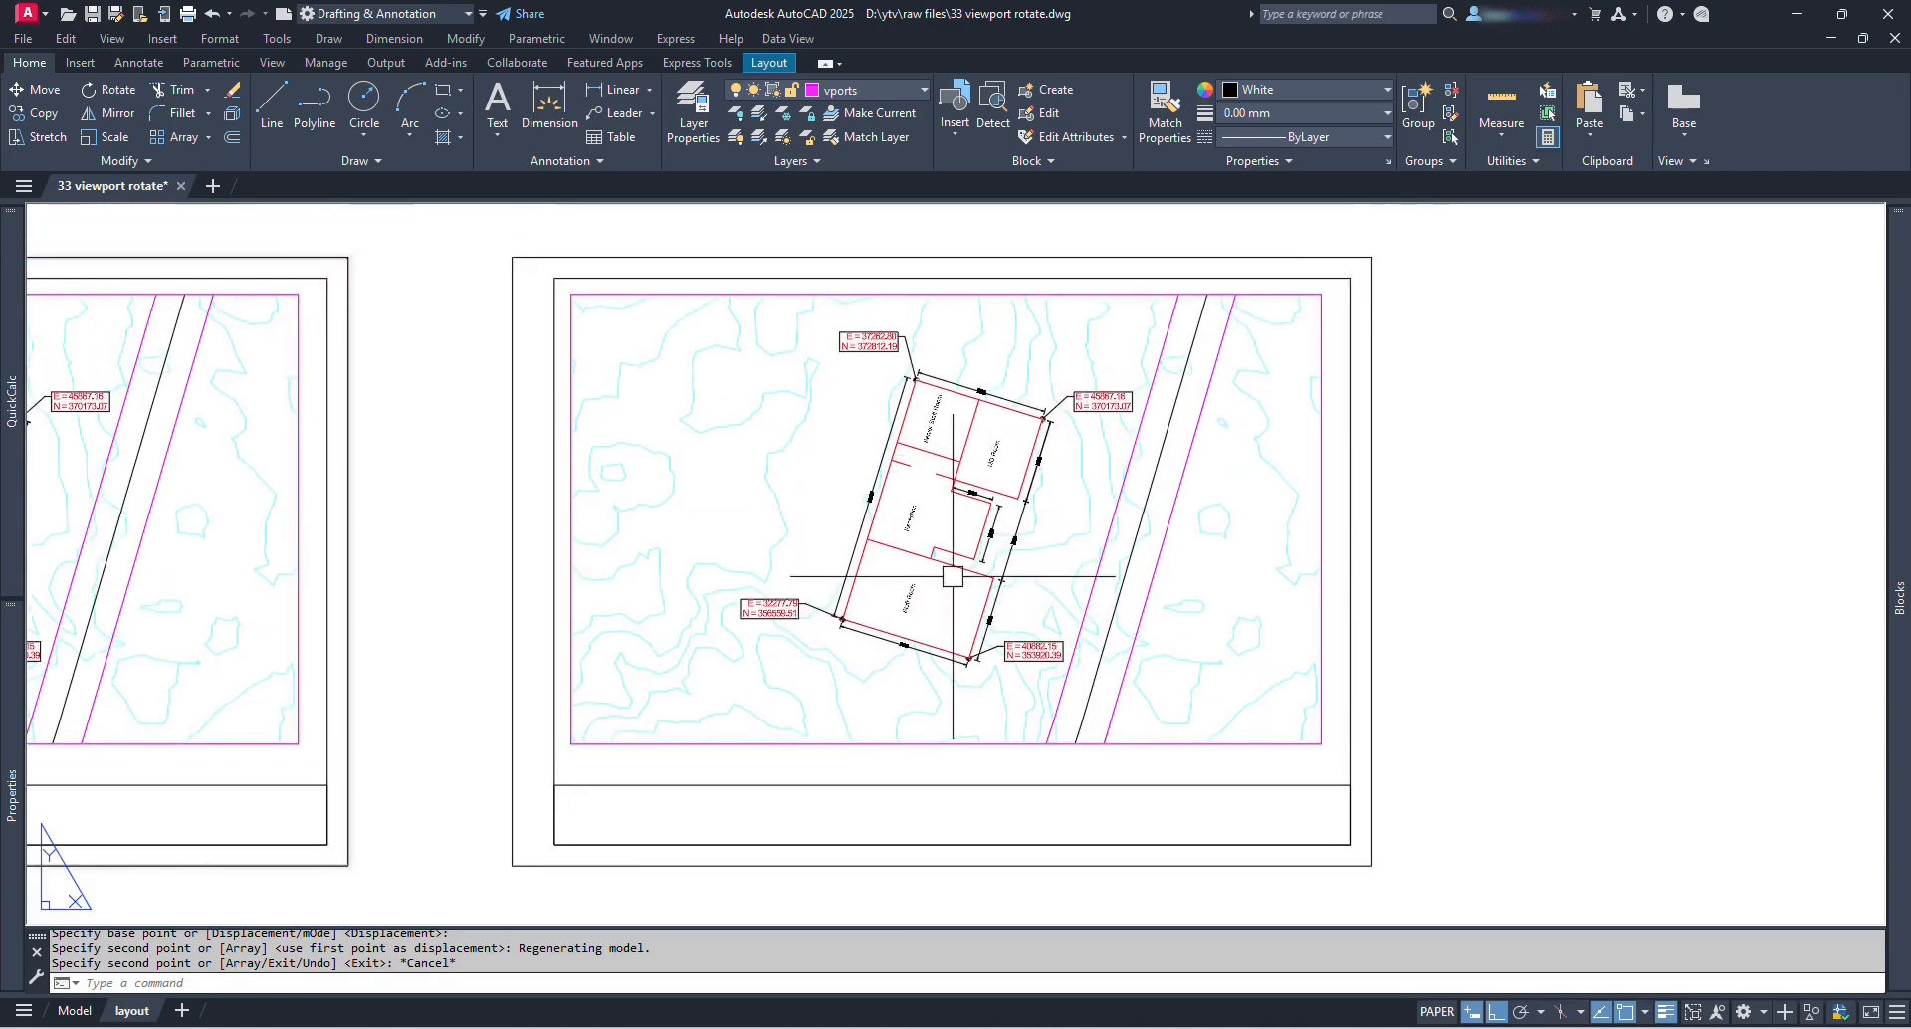
double_click(1072, 579)
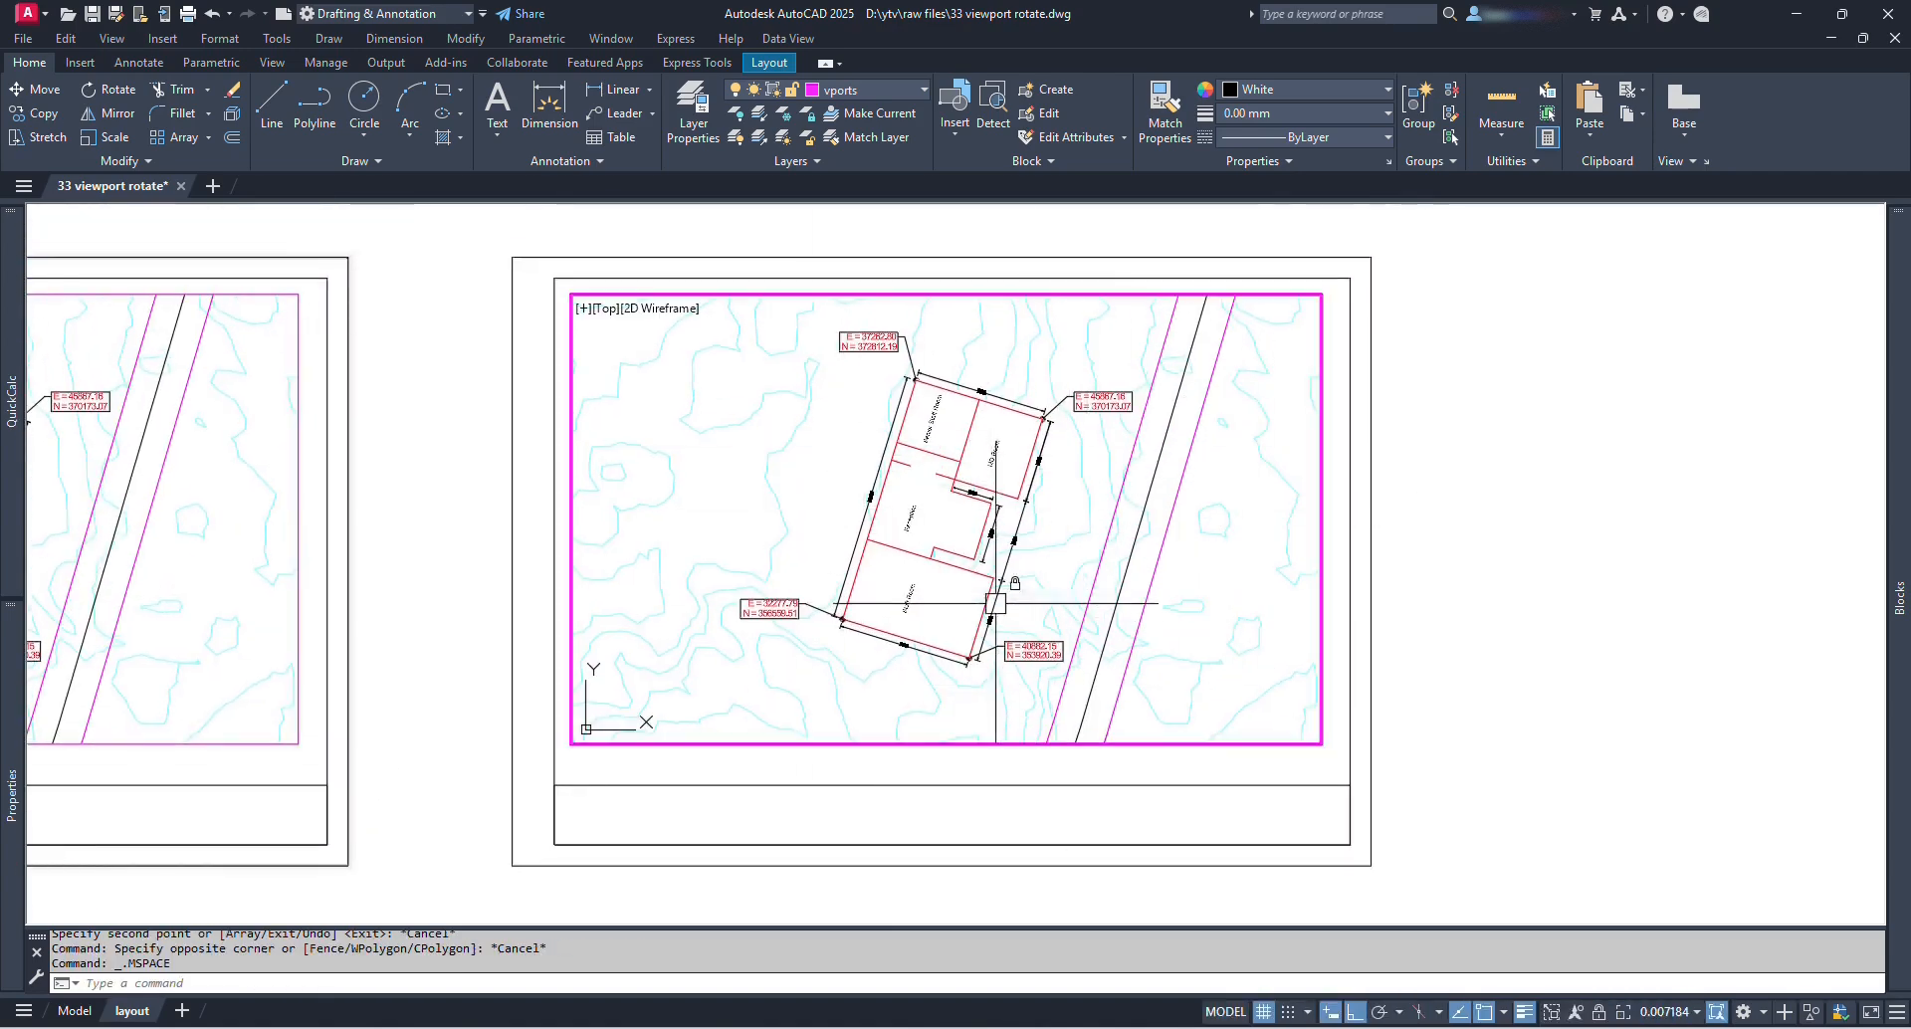
type("u")
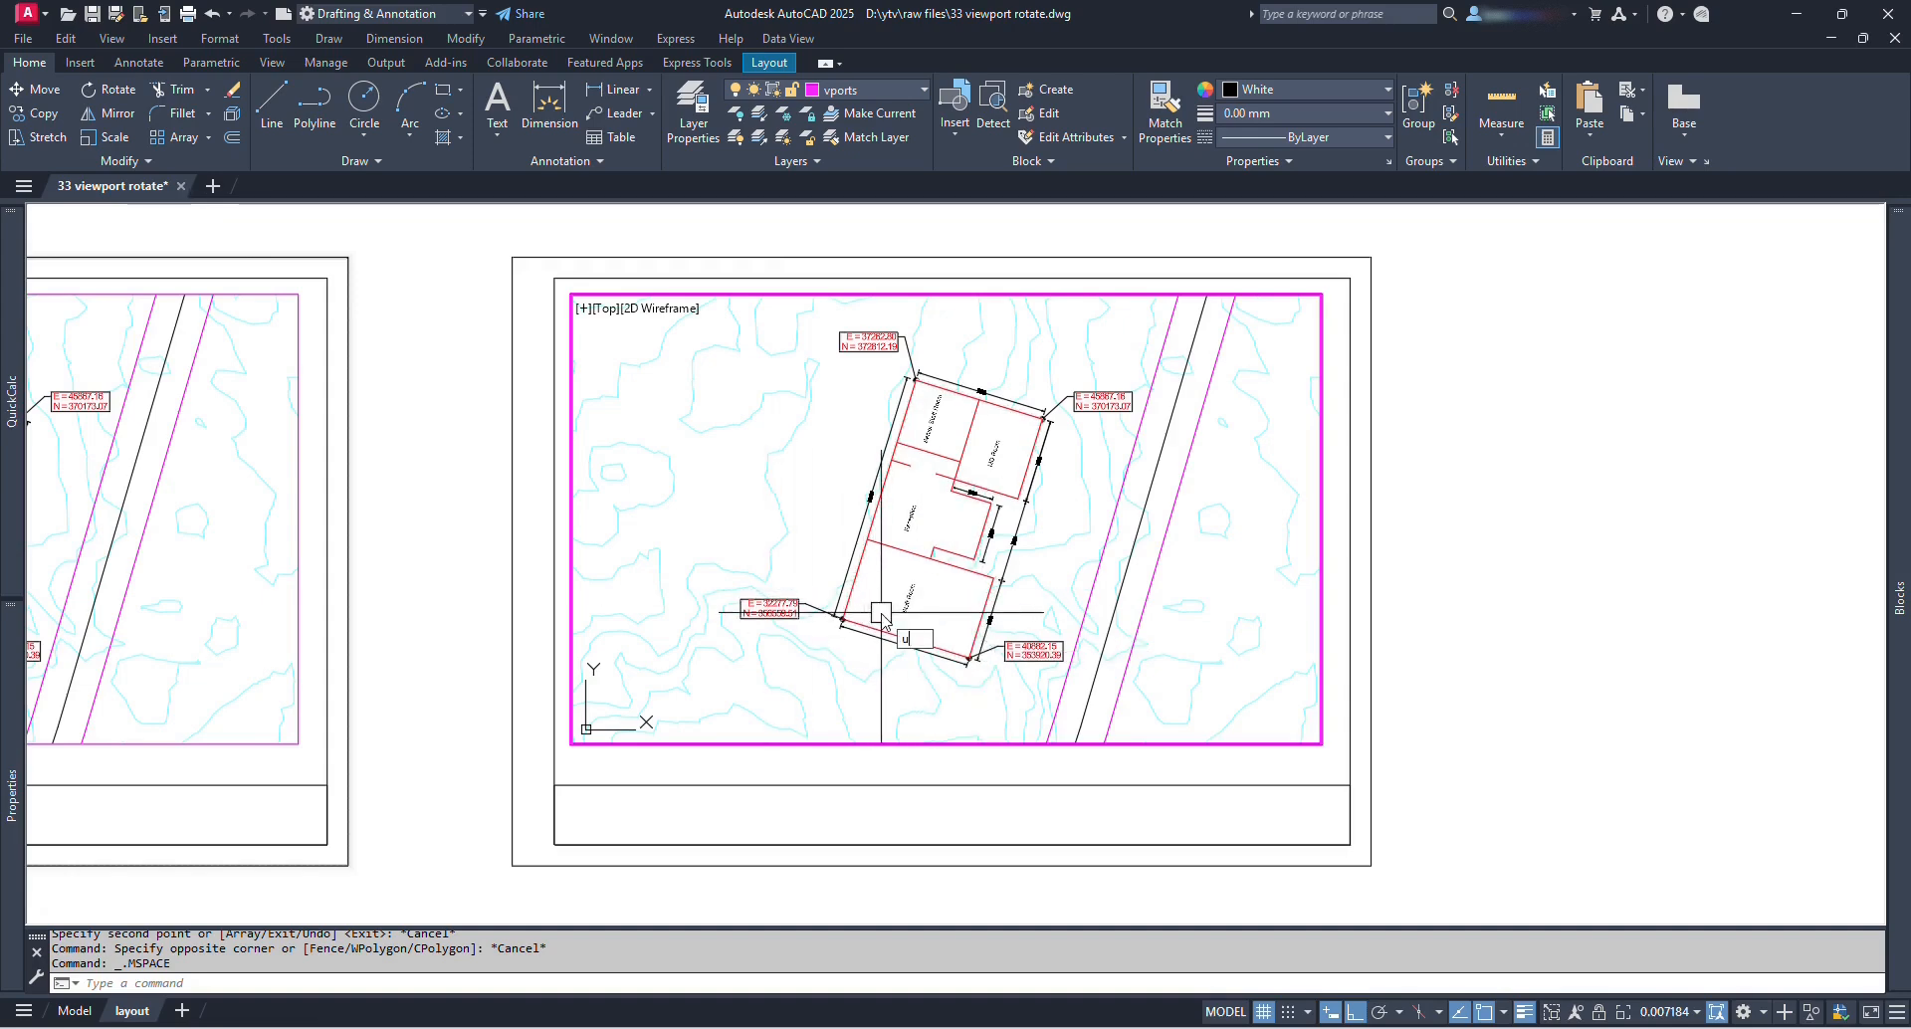
type("cs")
key("Return")
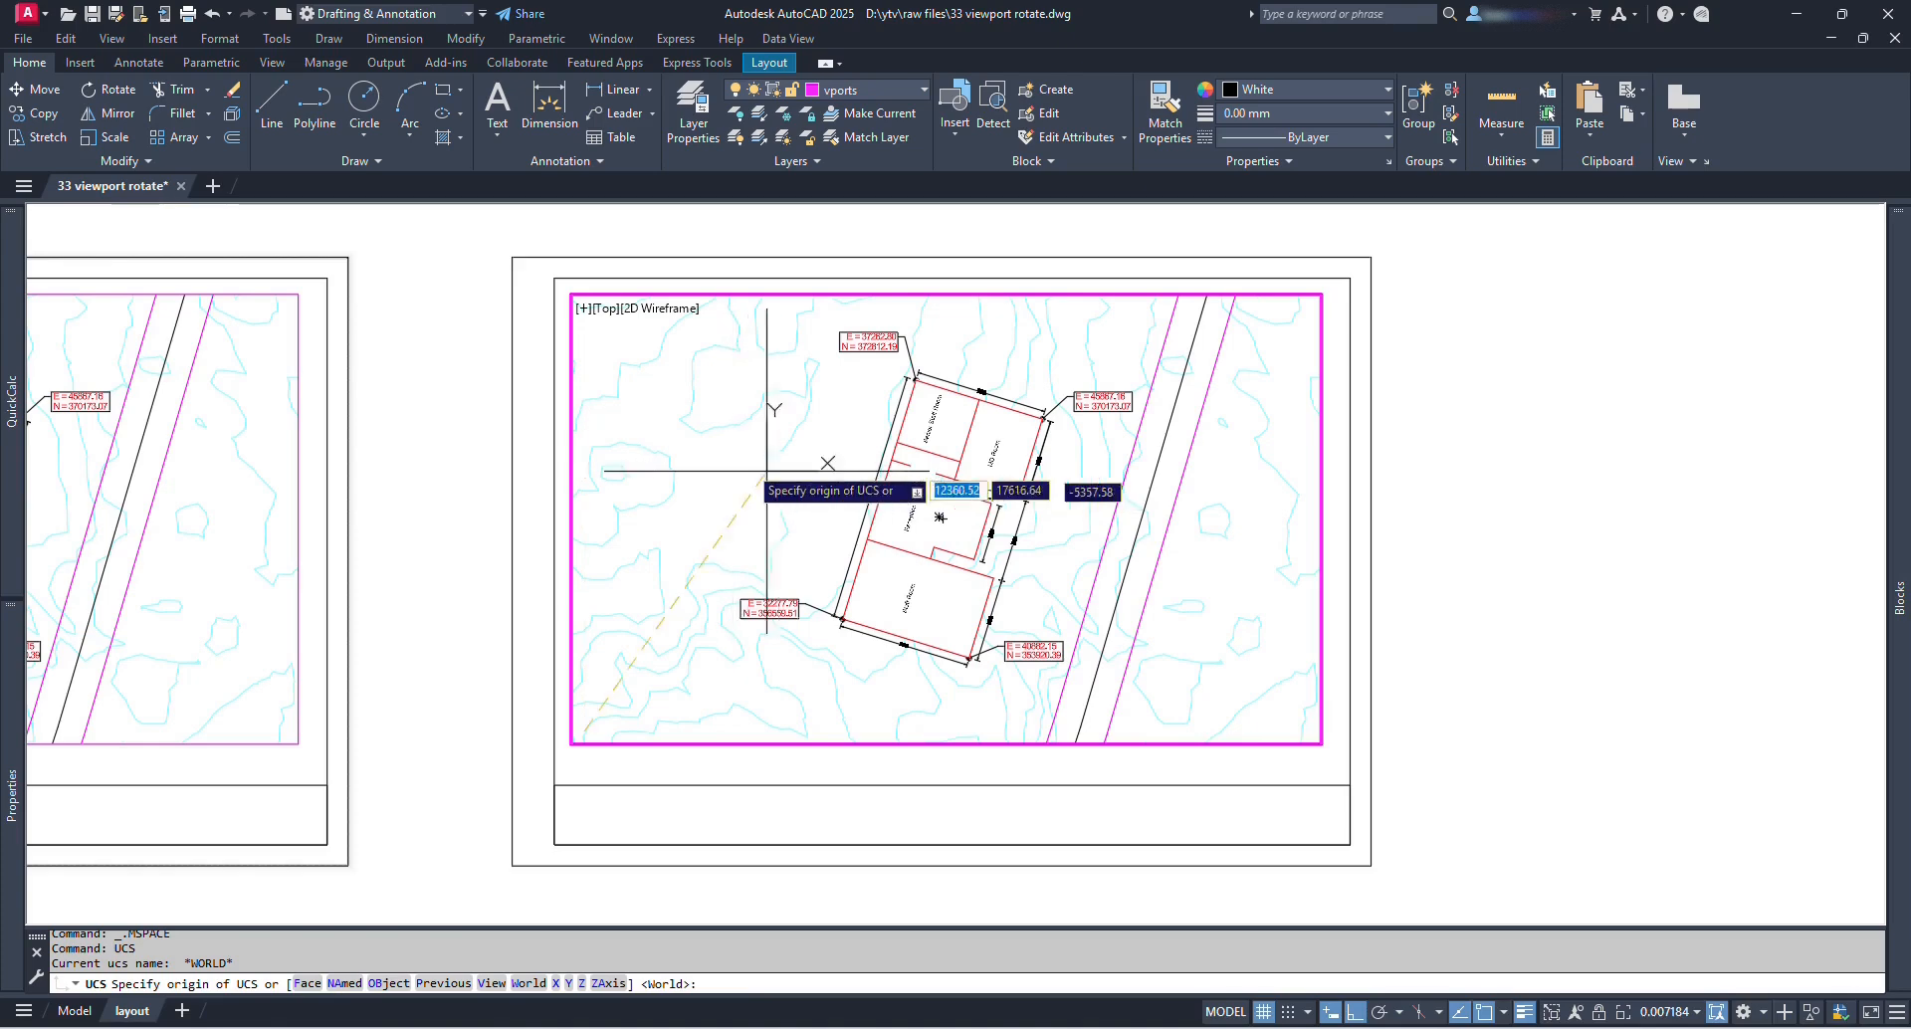
key("F8")
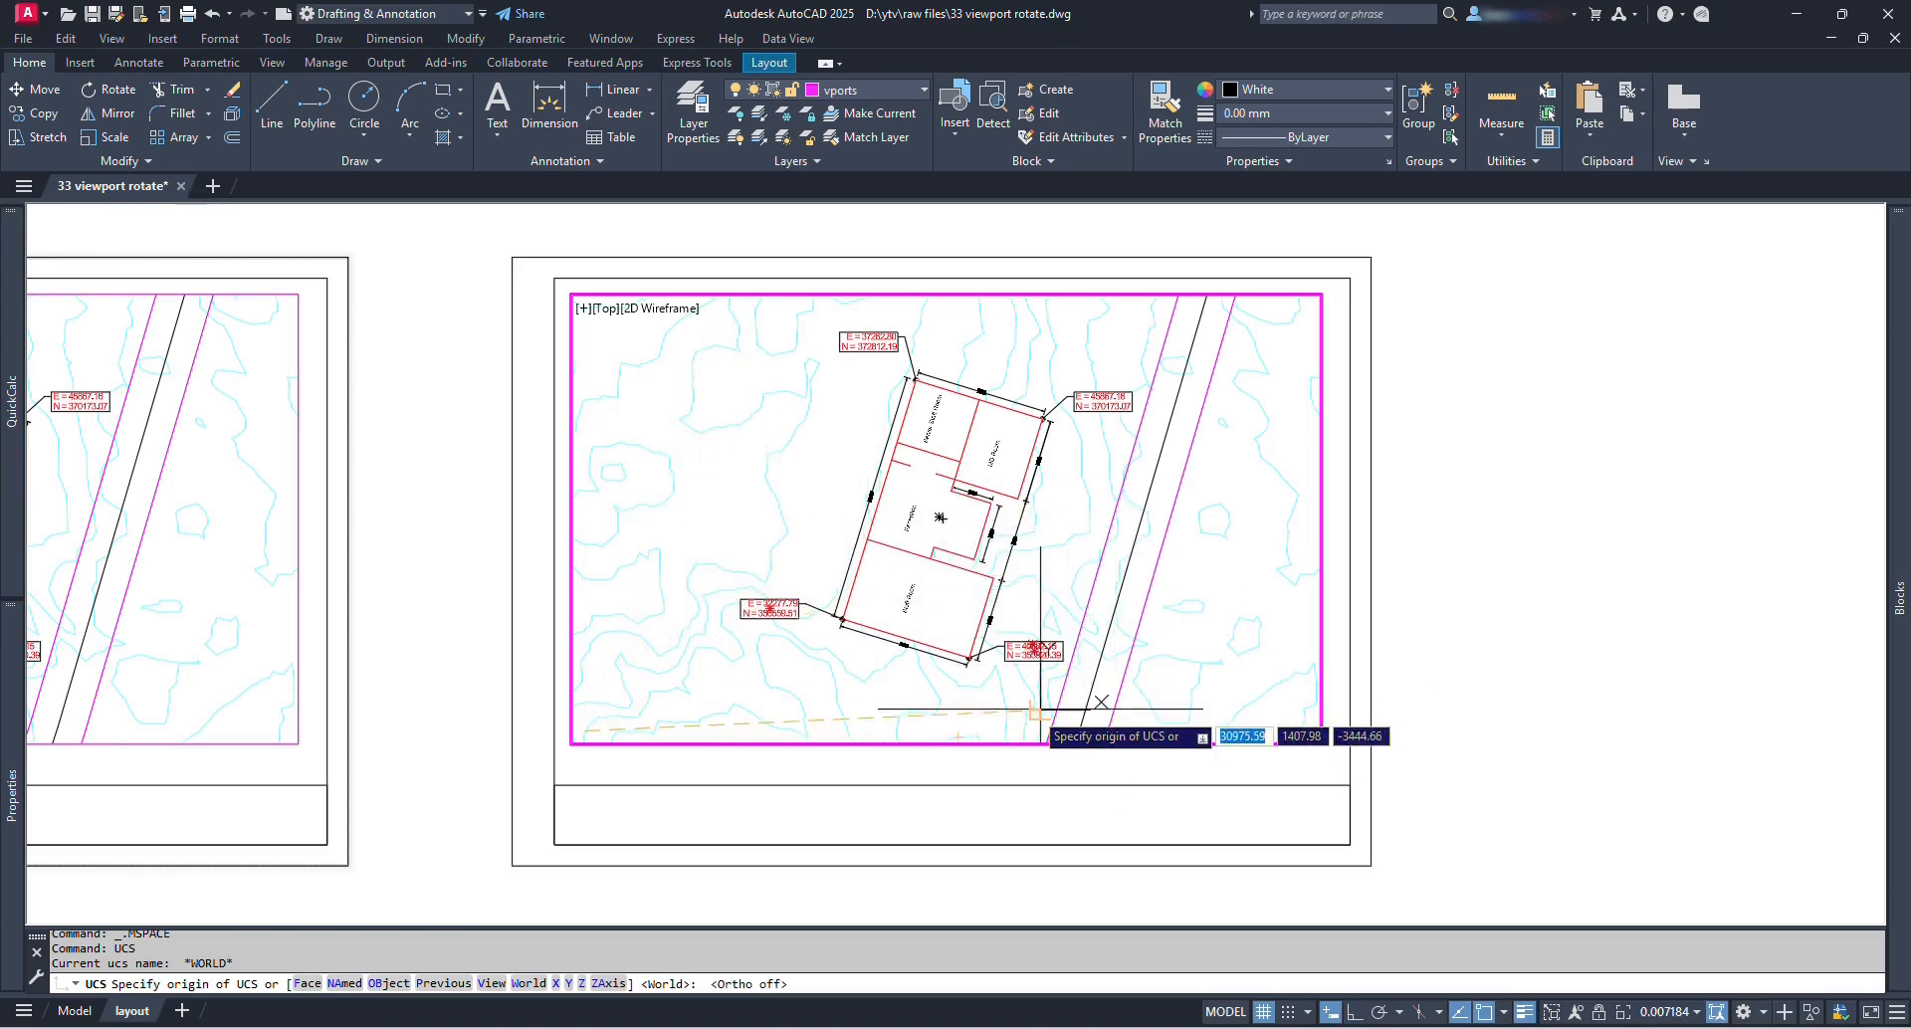
scroll(1002, 735, "up", 15)
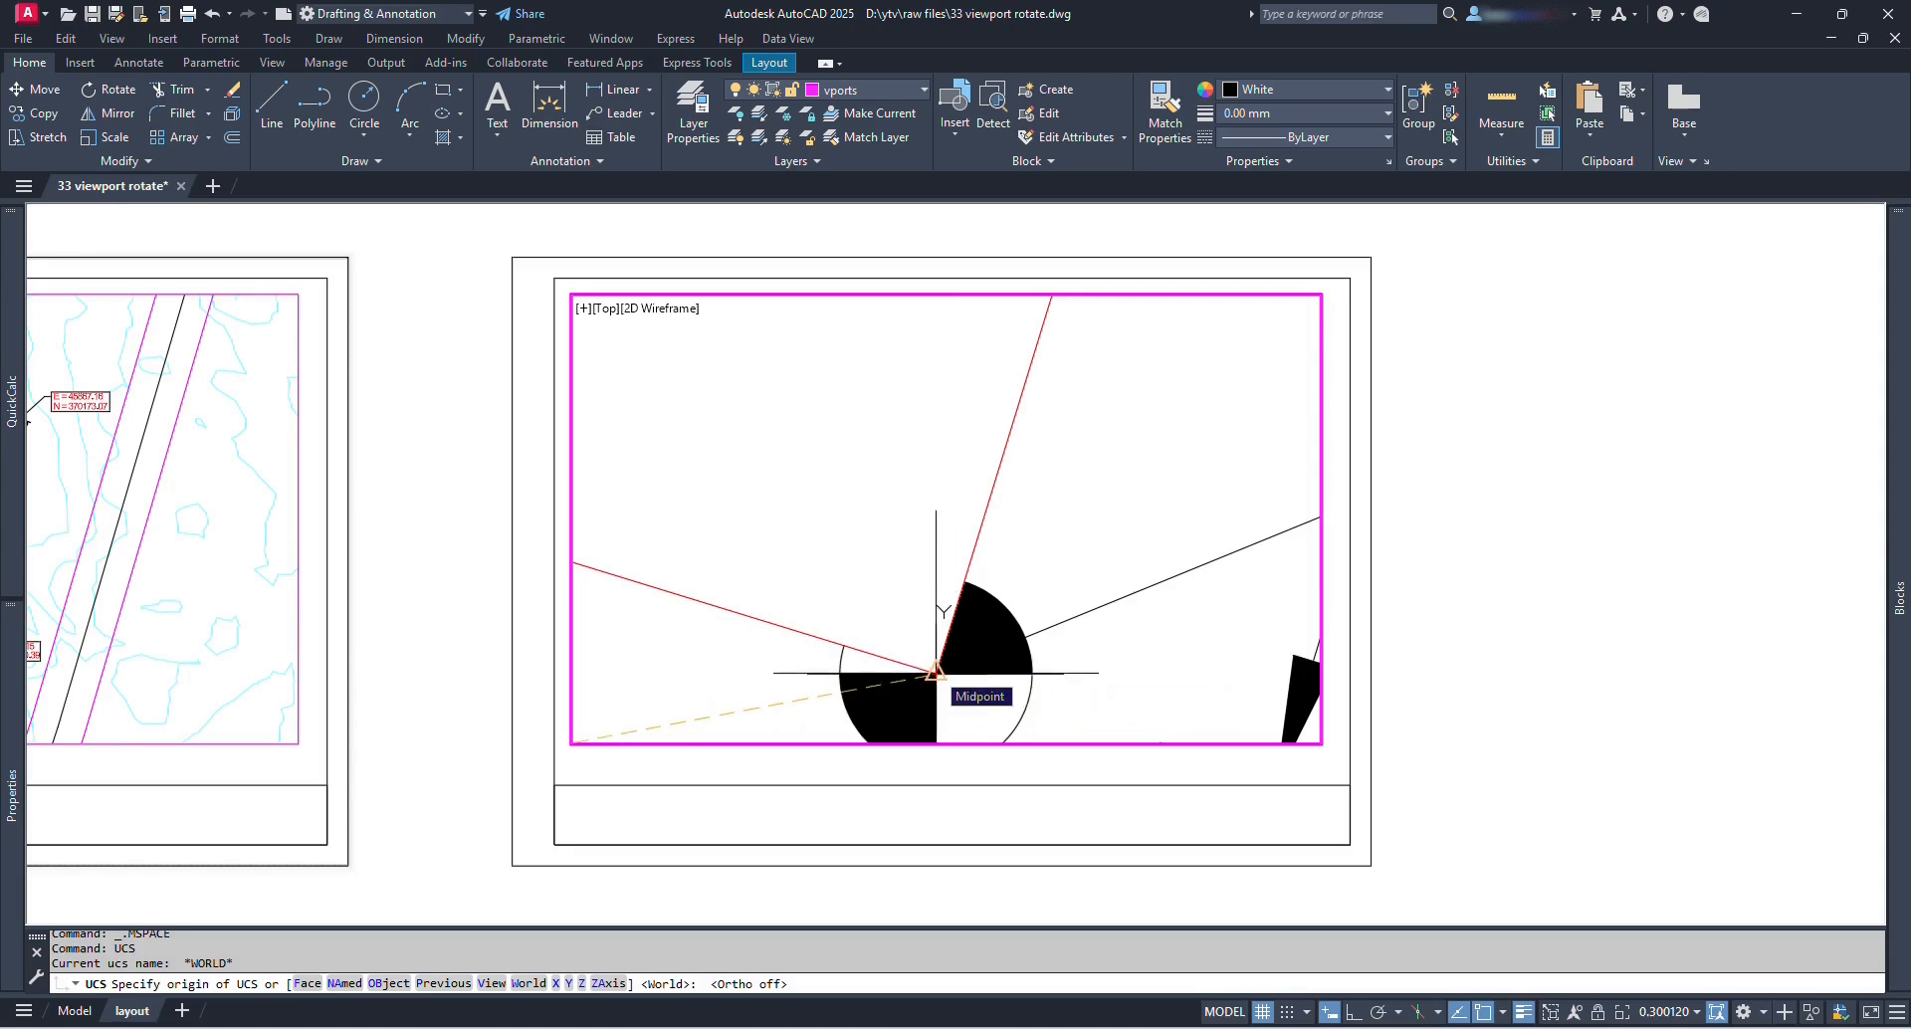
left_click(936, 673)
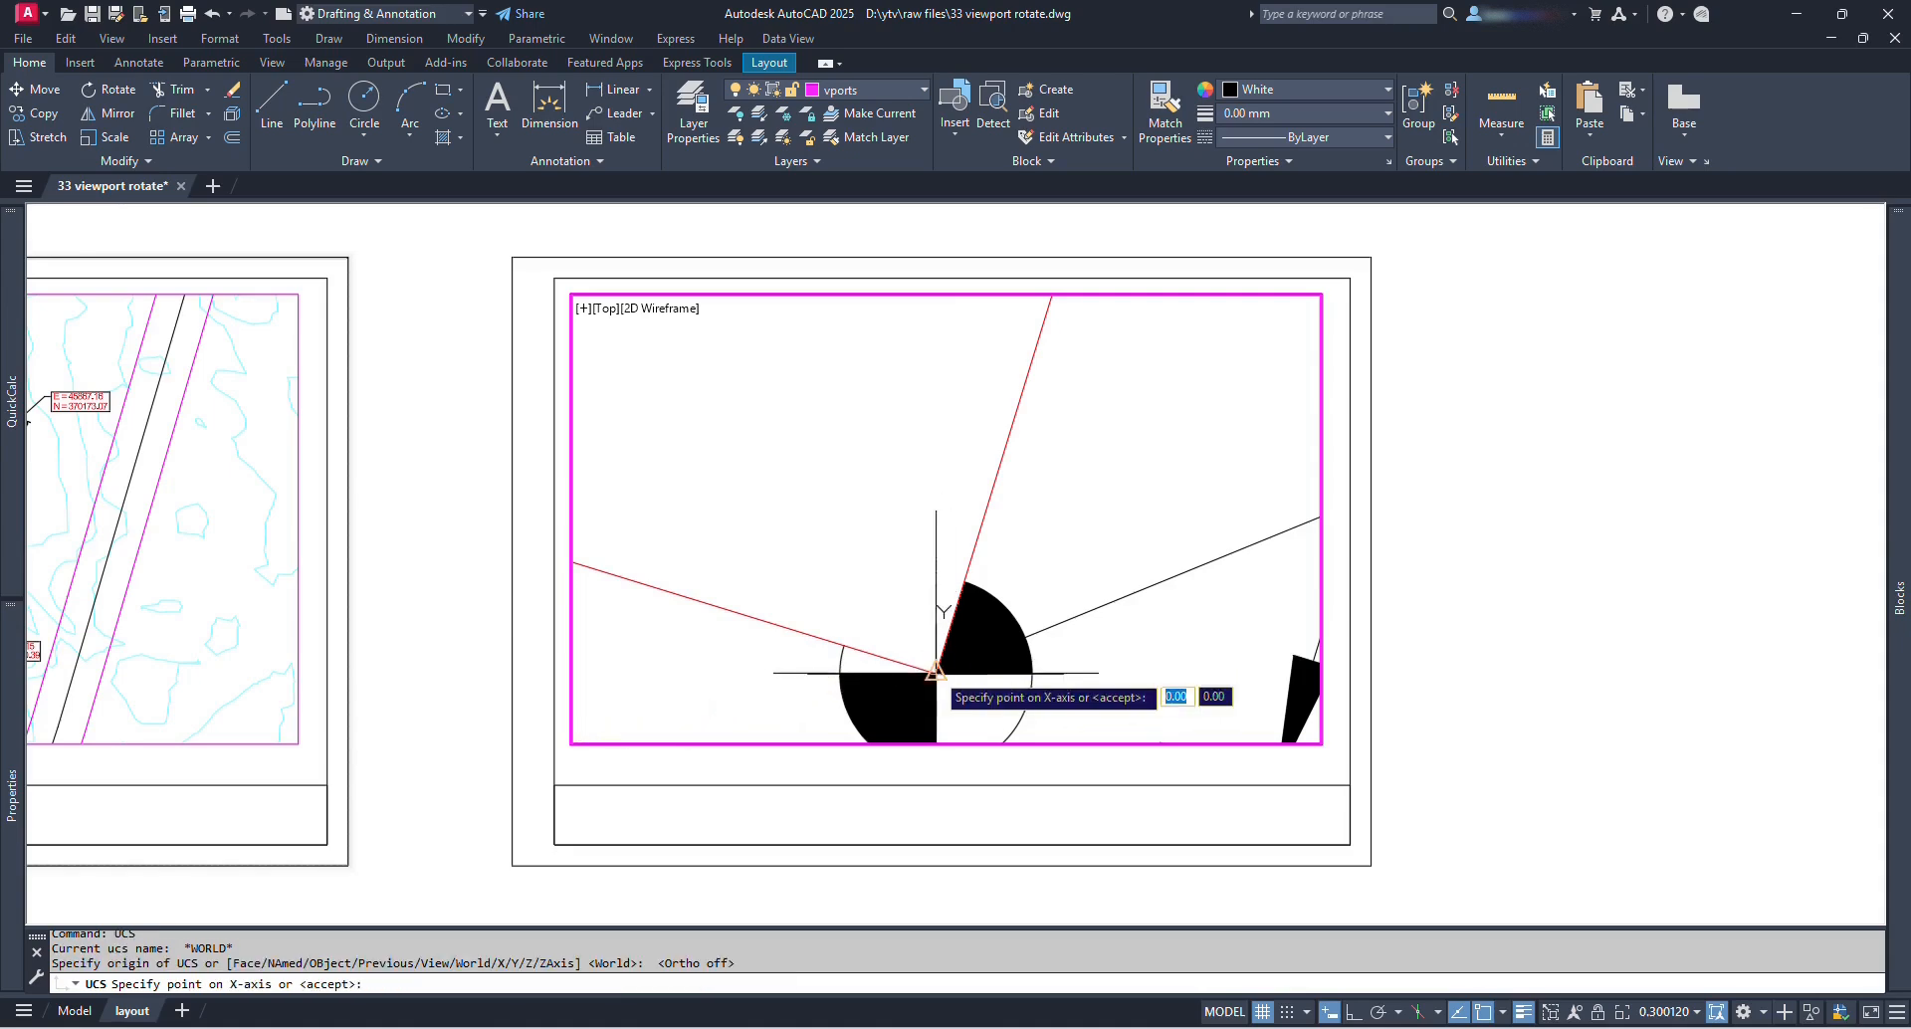
Step: Align the UCS X-axis with the building's long wall beside the road and accept the XY plane
scroll(968, 657, "down", 8)
scroll(1003, 542, "up", 4)
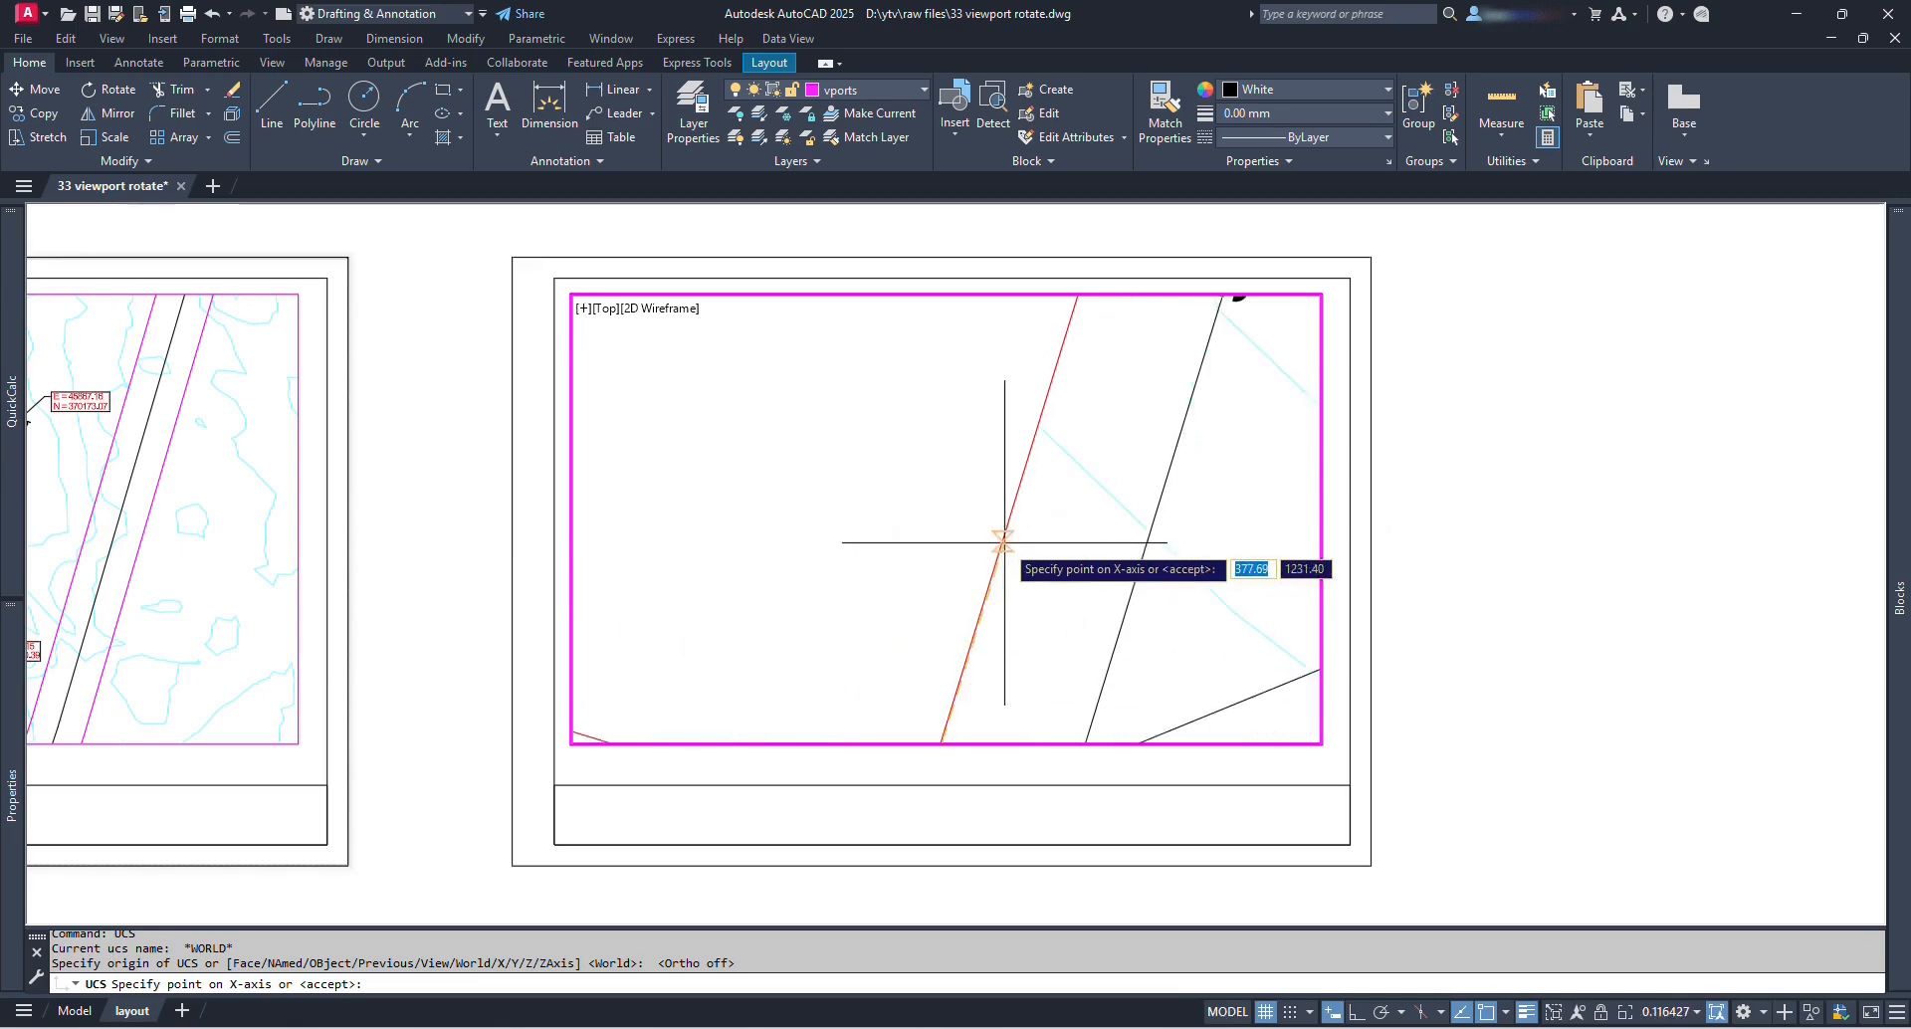
scroll(1003, 522, "down", 2)
scroll(991, 531, "down", 2)
left_click(996, 530)
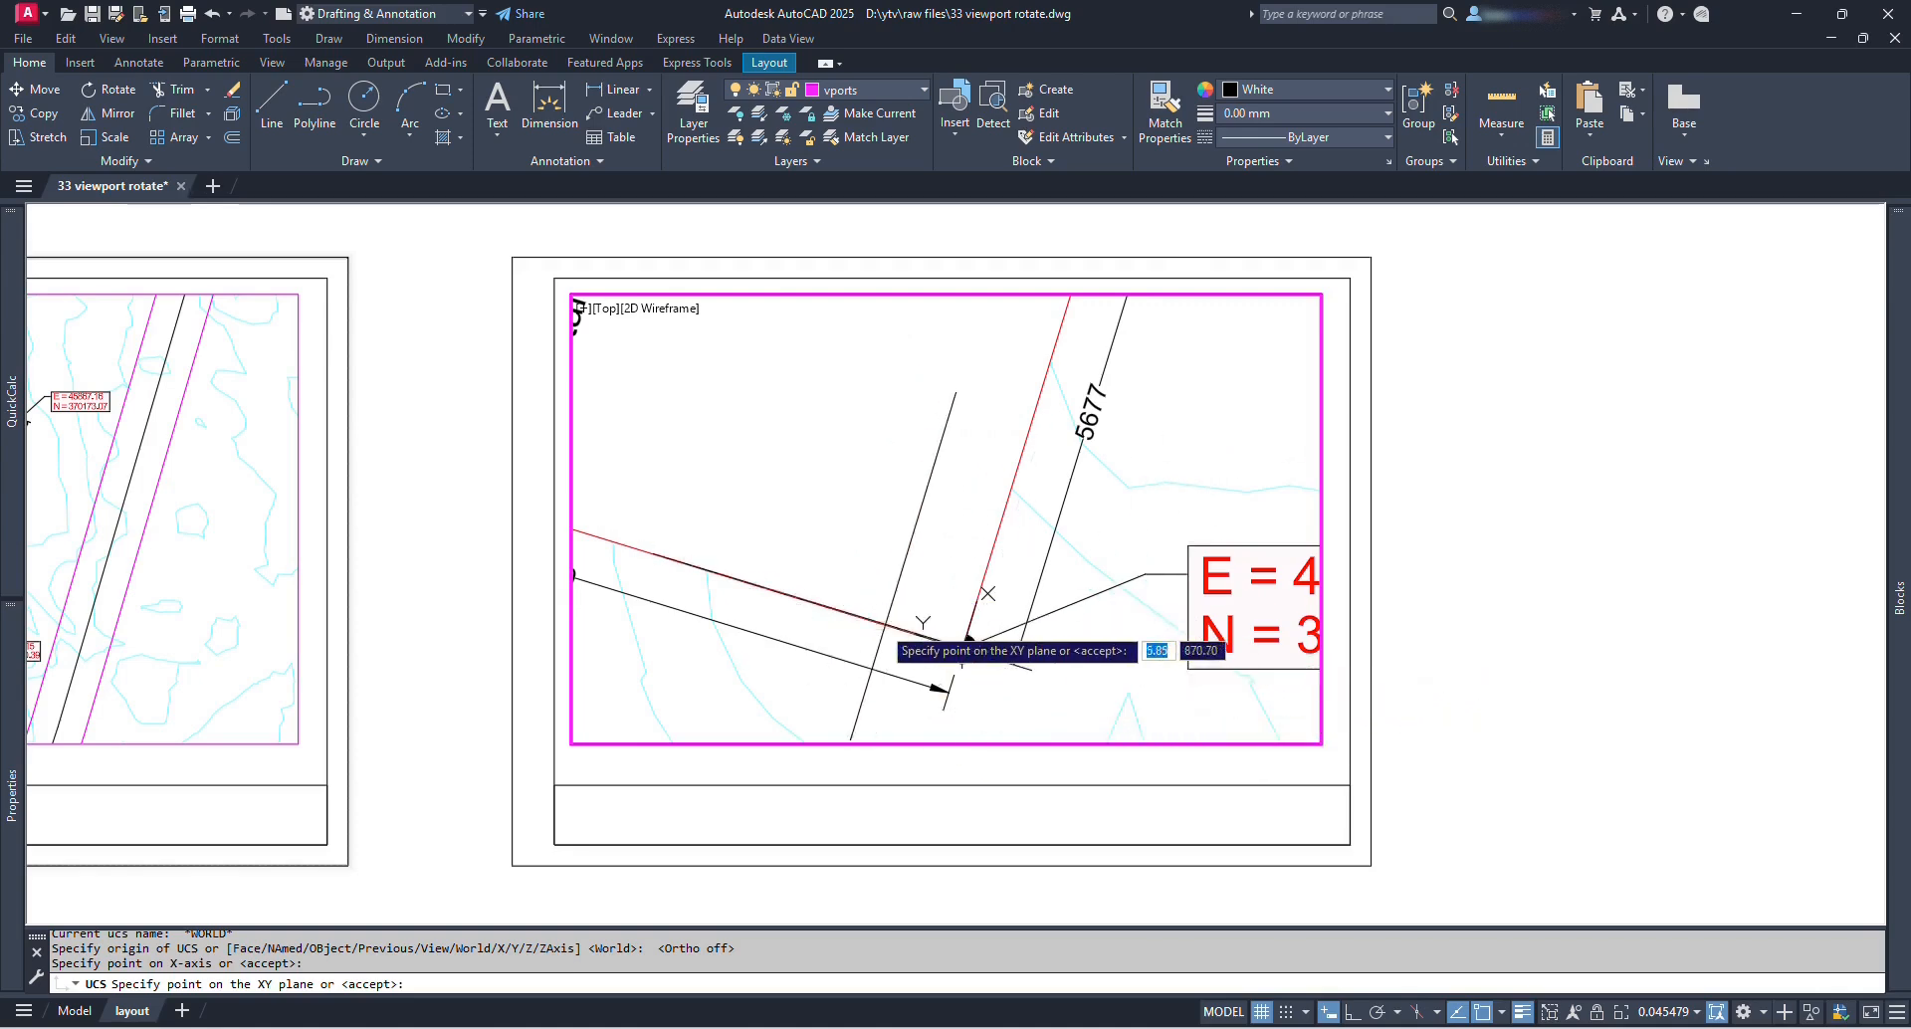
key("Return")
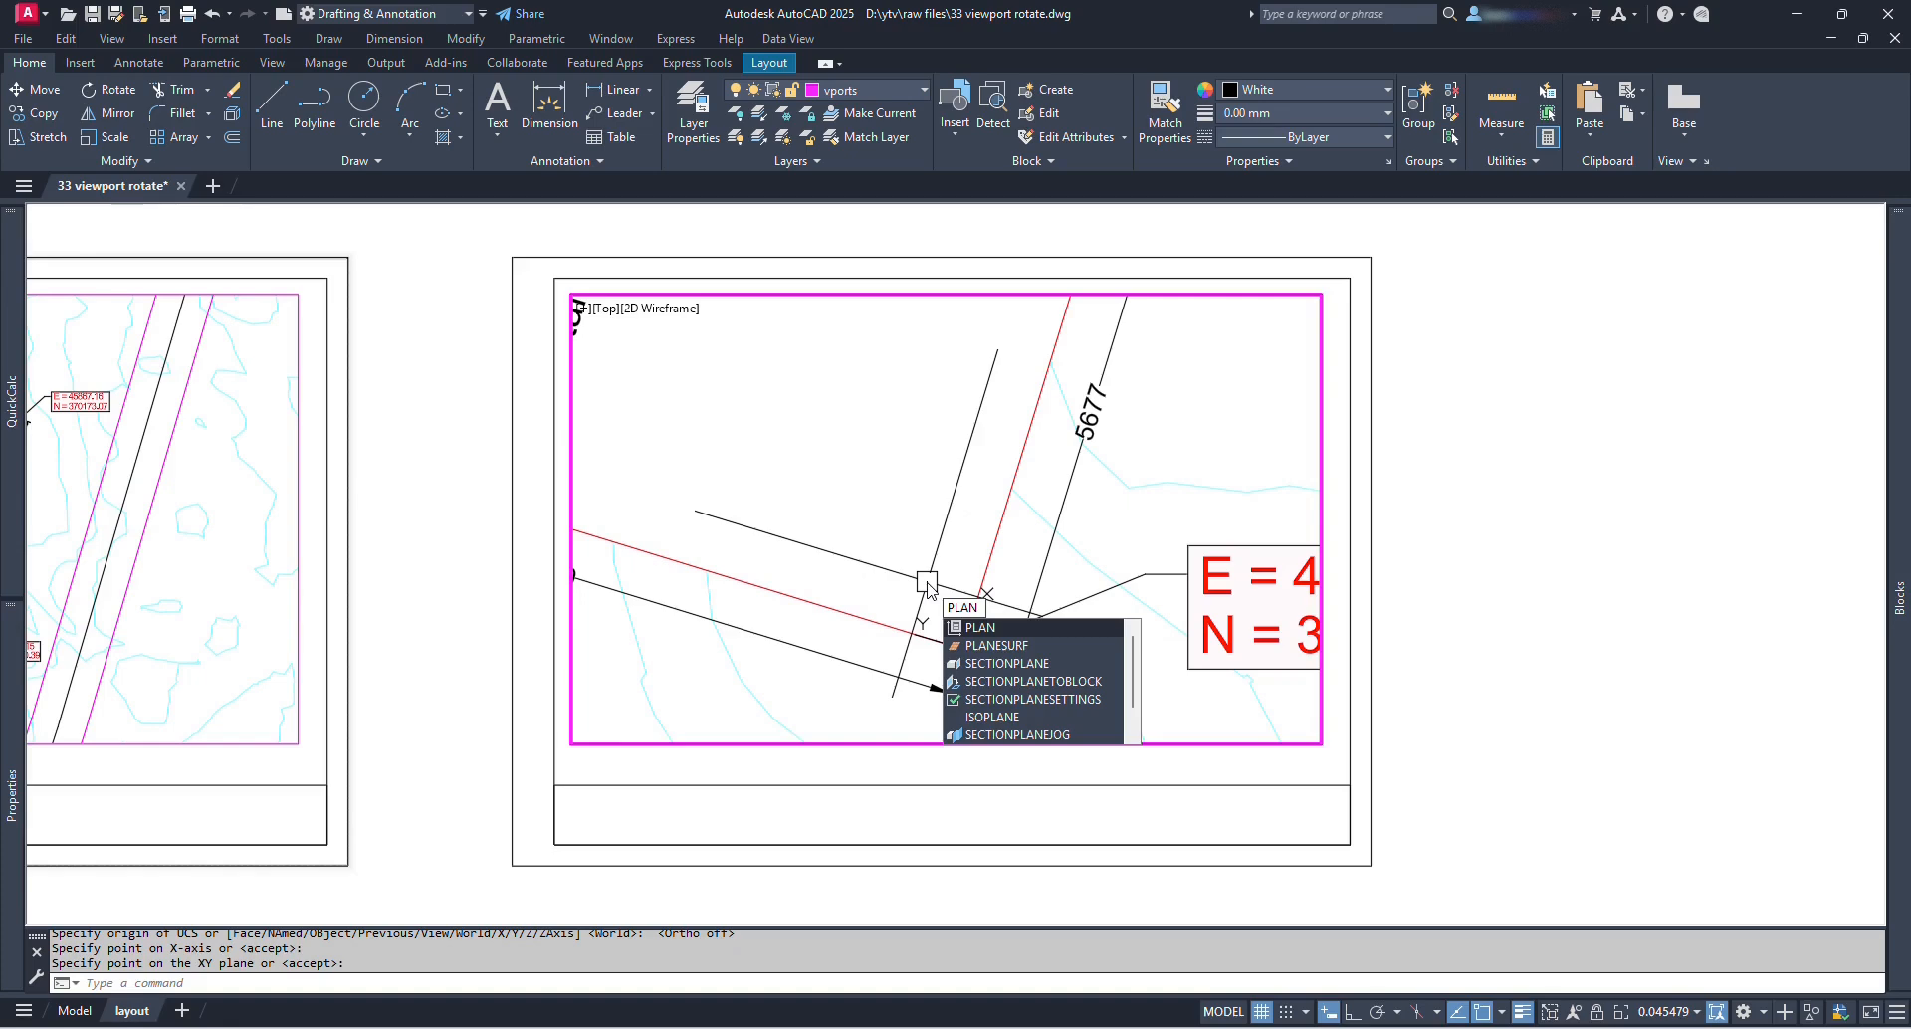
Step: Rotate the viewport's view to the current UCS with PLAN, and frame the building plan within the viewport
key("Return")
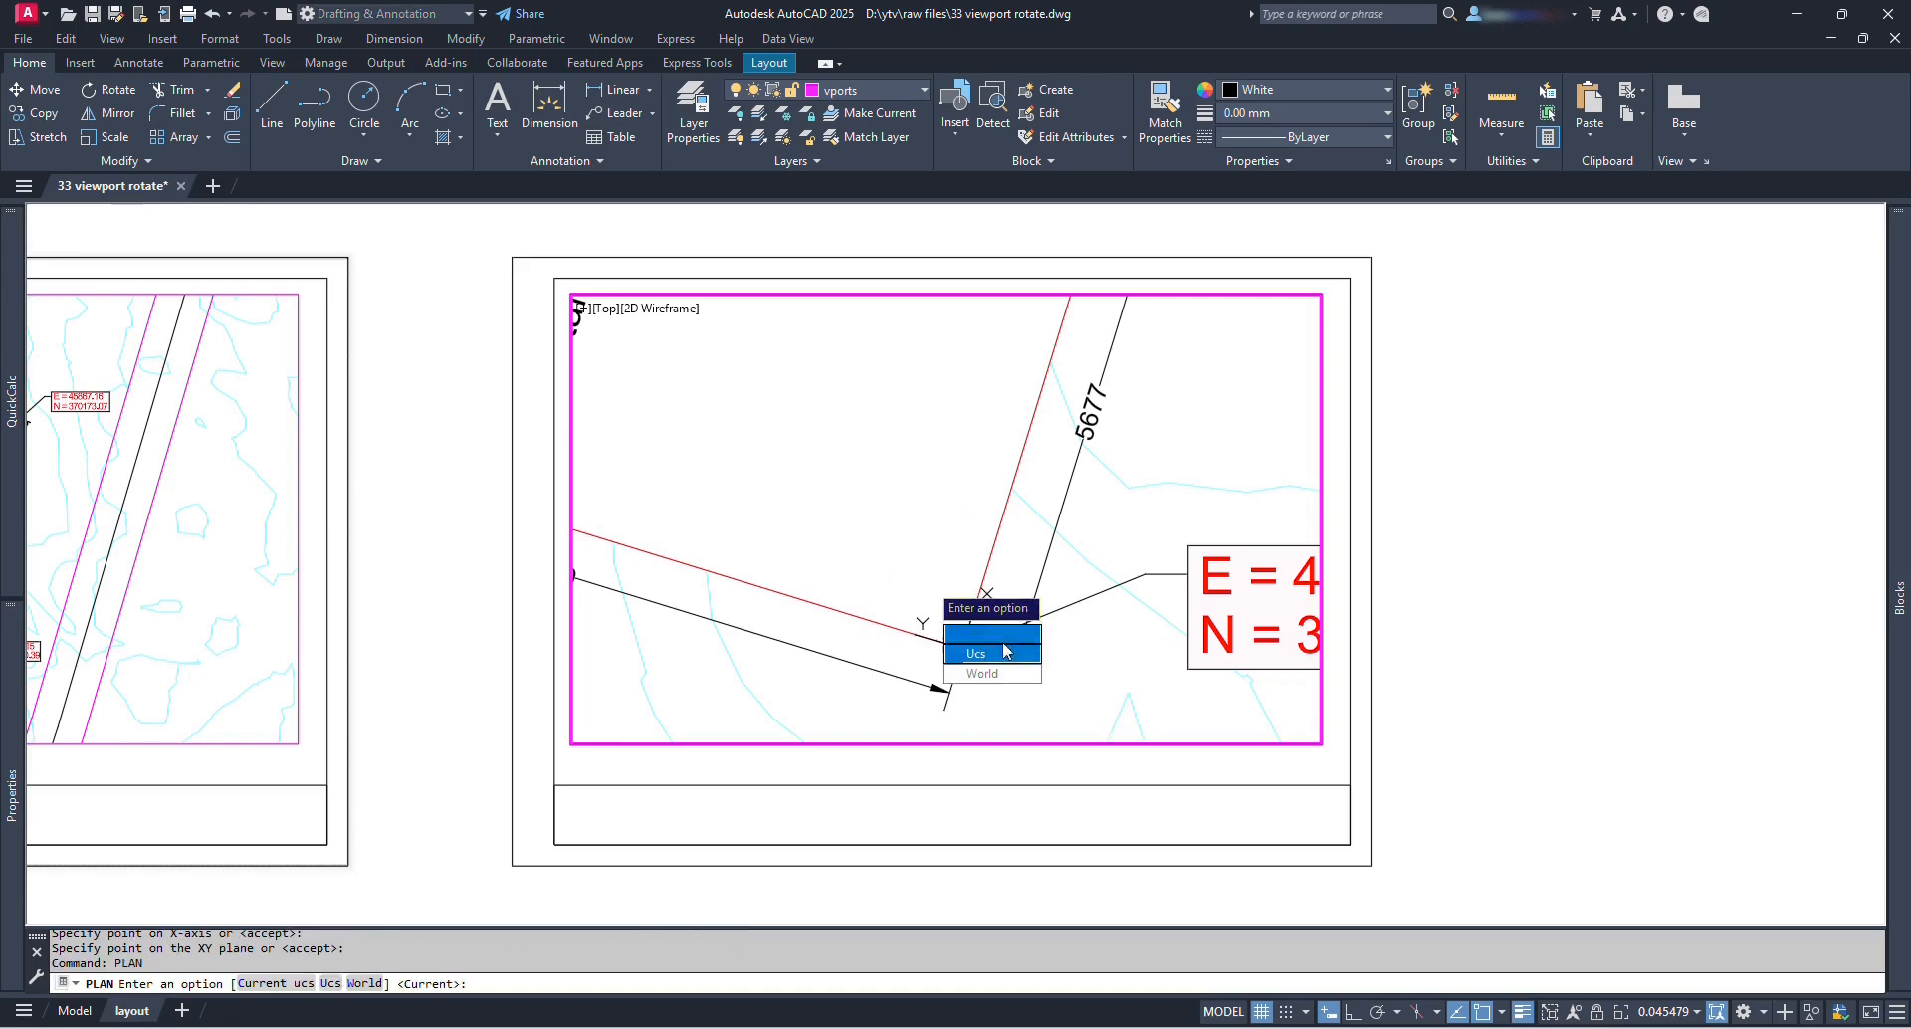
left_click(1001, 634)
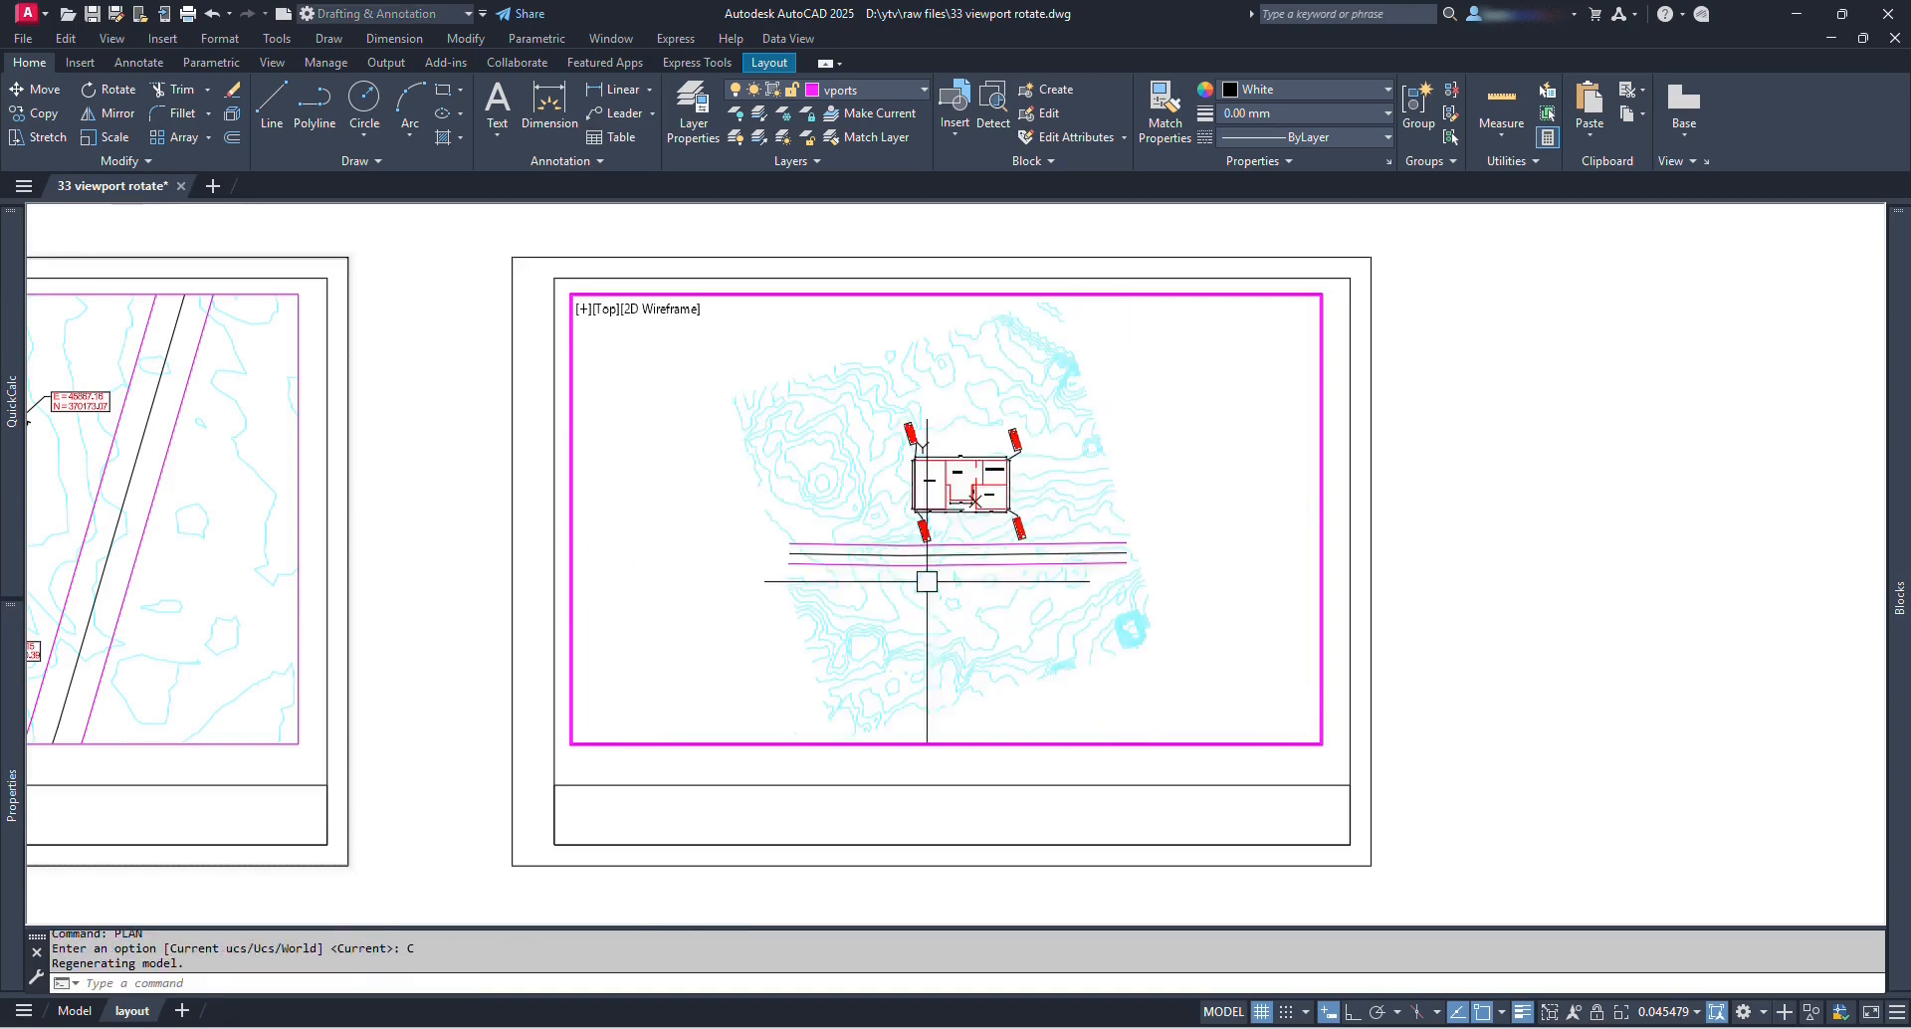
scroll(966, 446, "up", 2)
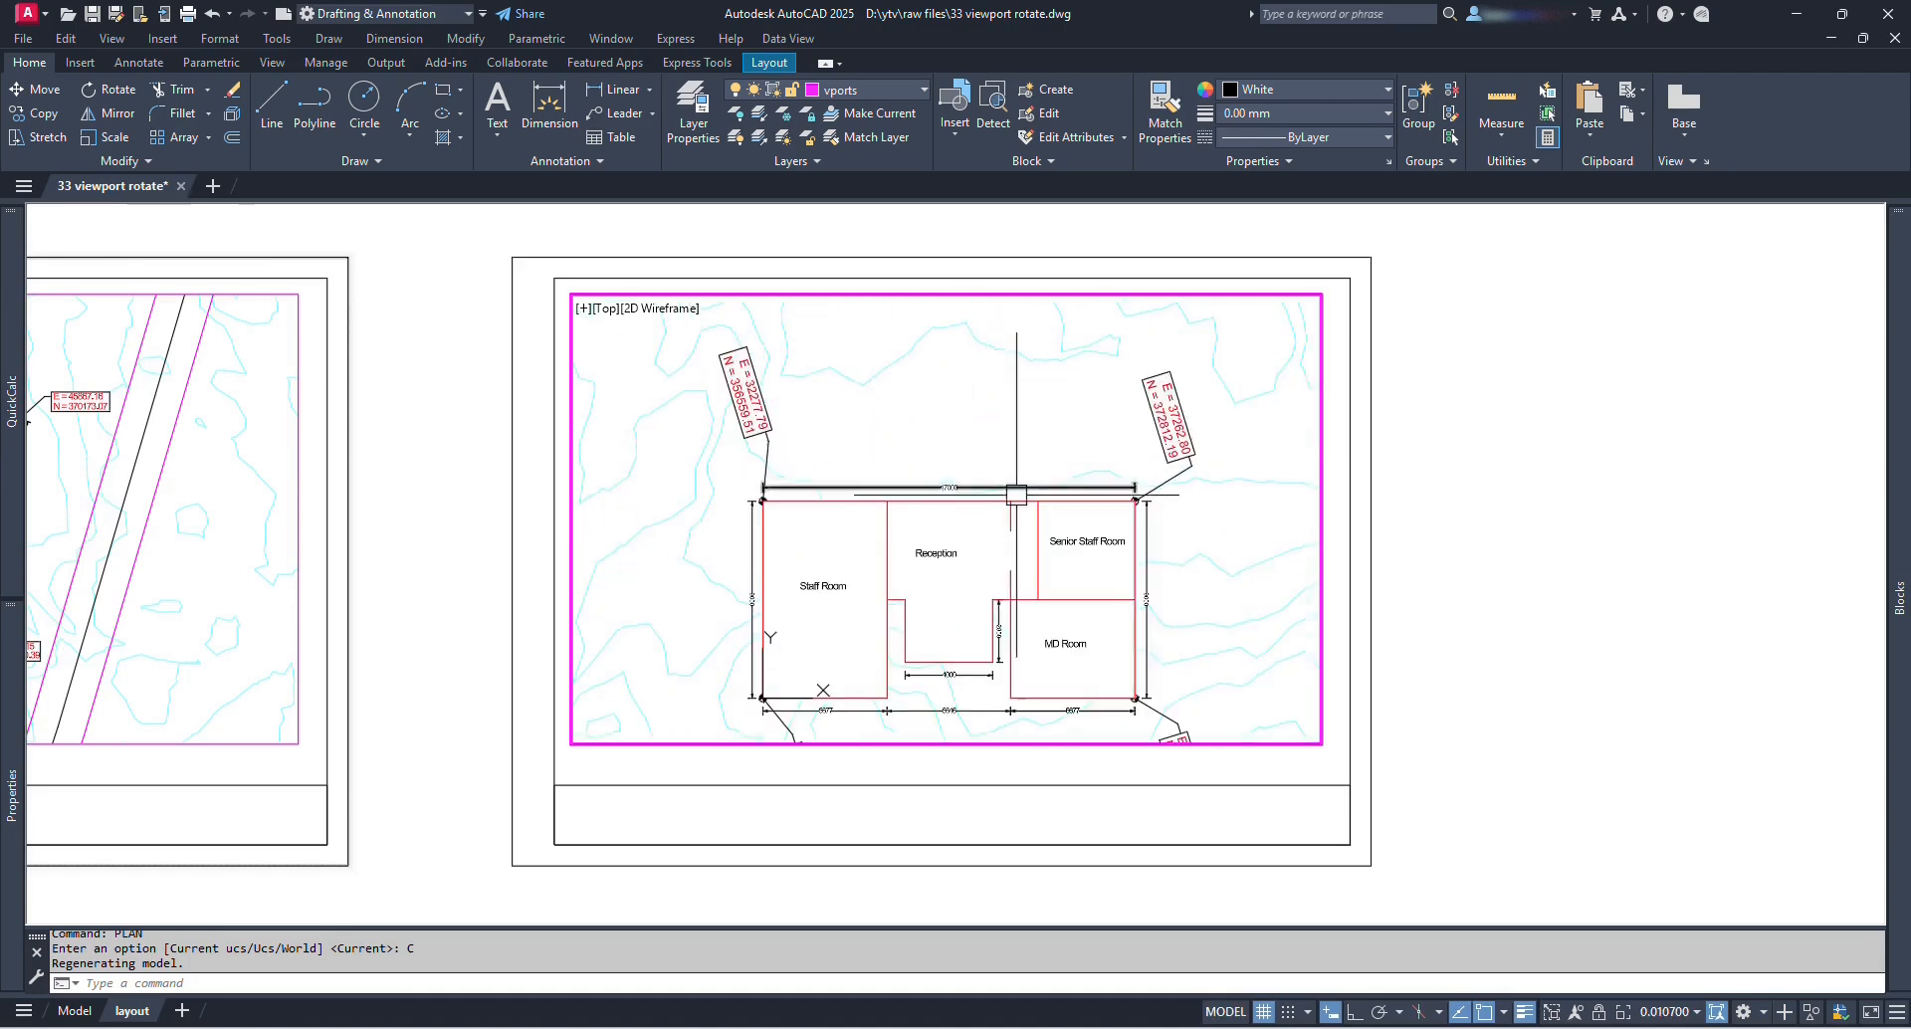
scroll(1015, 494, "down", 2)
middle_click_drag(1059, 551, 950, 494)
scroll(900, 487, "up", 2)
scroll(950, 494, "down", 2)
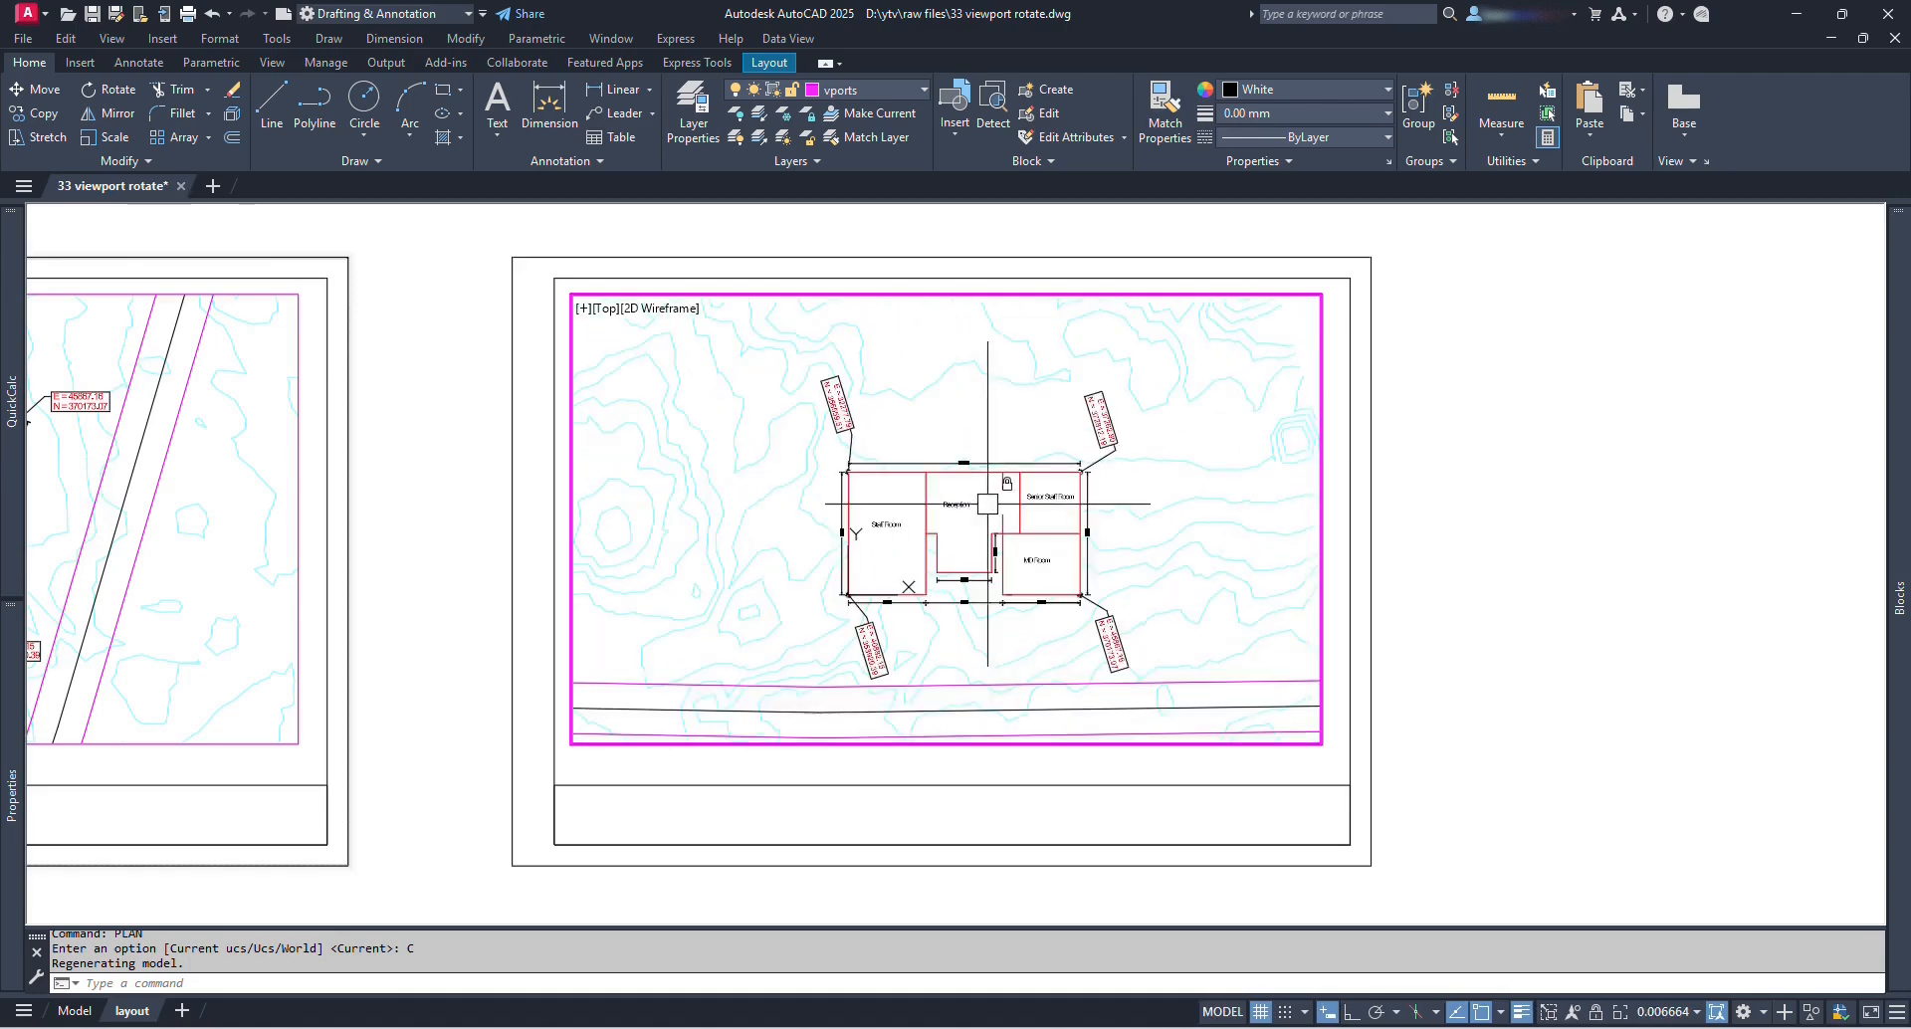
Step: Check the coordinates of the building's lower-left corner with ID in the rotated viewport
scroll(851, 554, "up", 4)
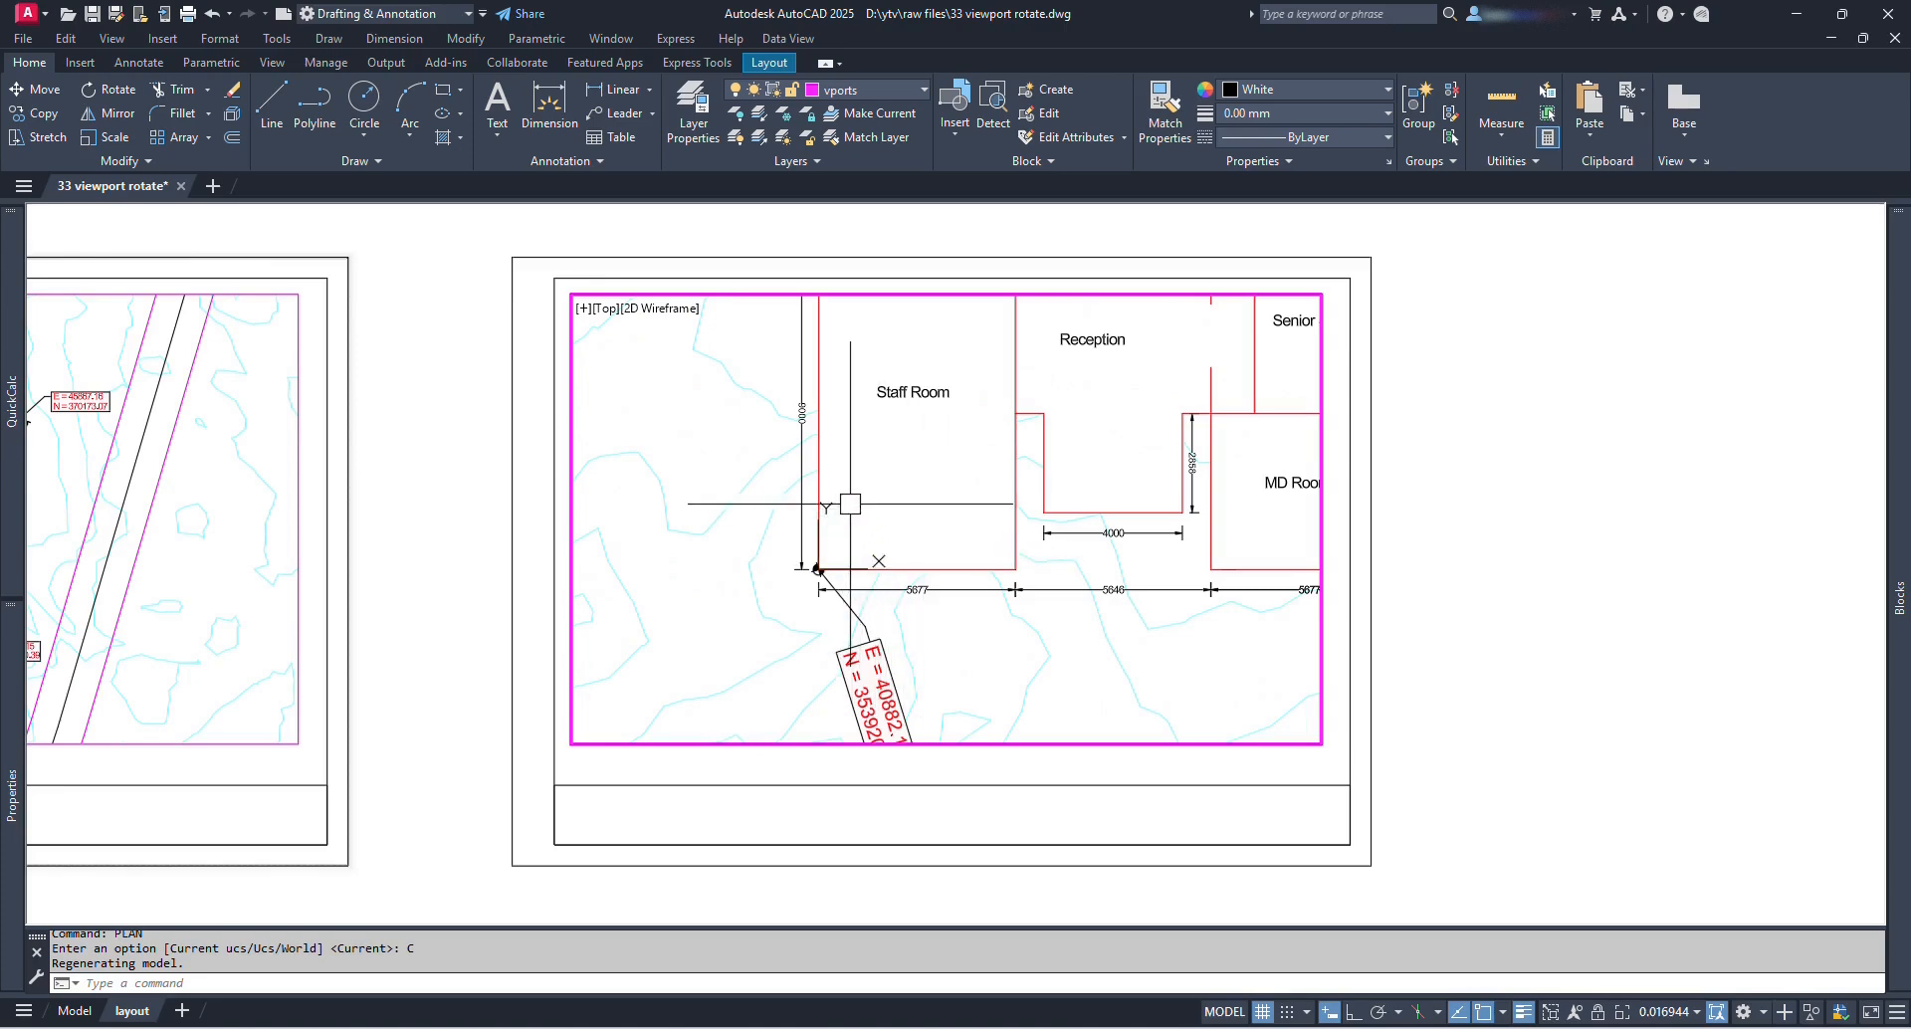
scroll(850, 504, "down", 4)
scroll(990, 512, "up", 1)
scroll(987, 529, "down", 1)
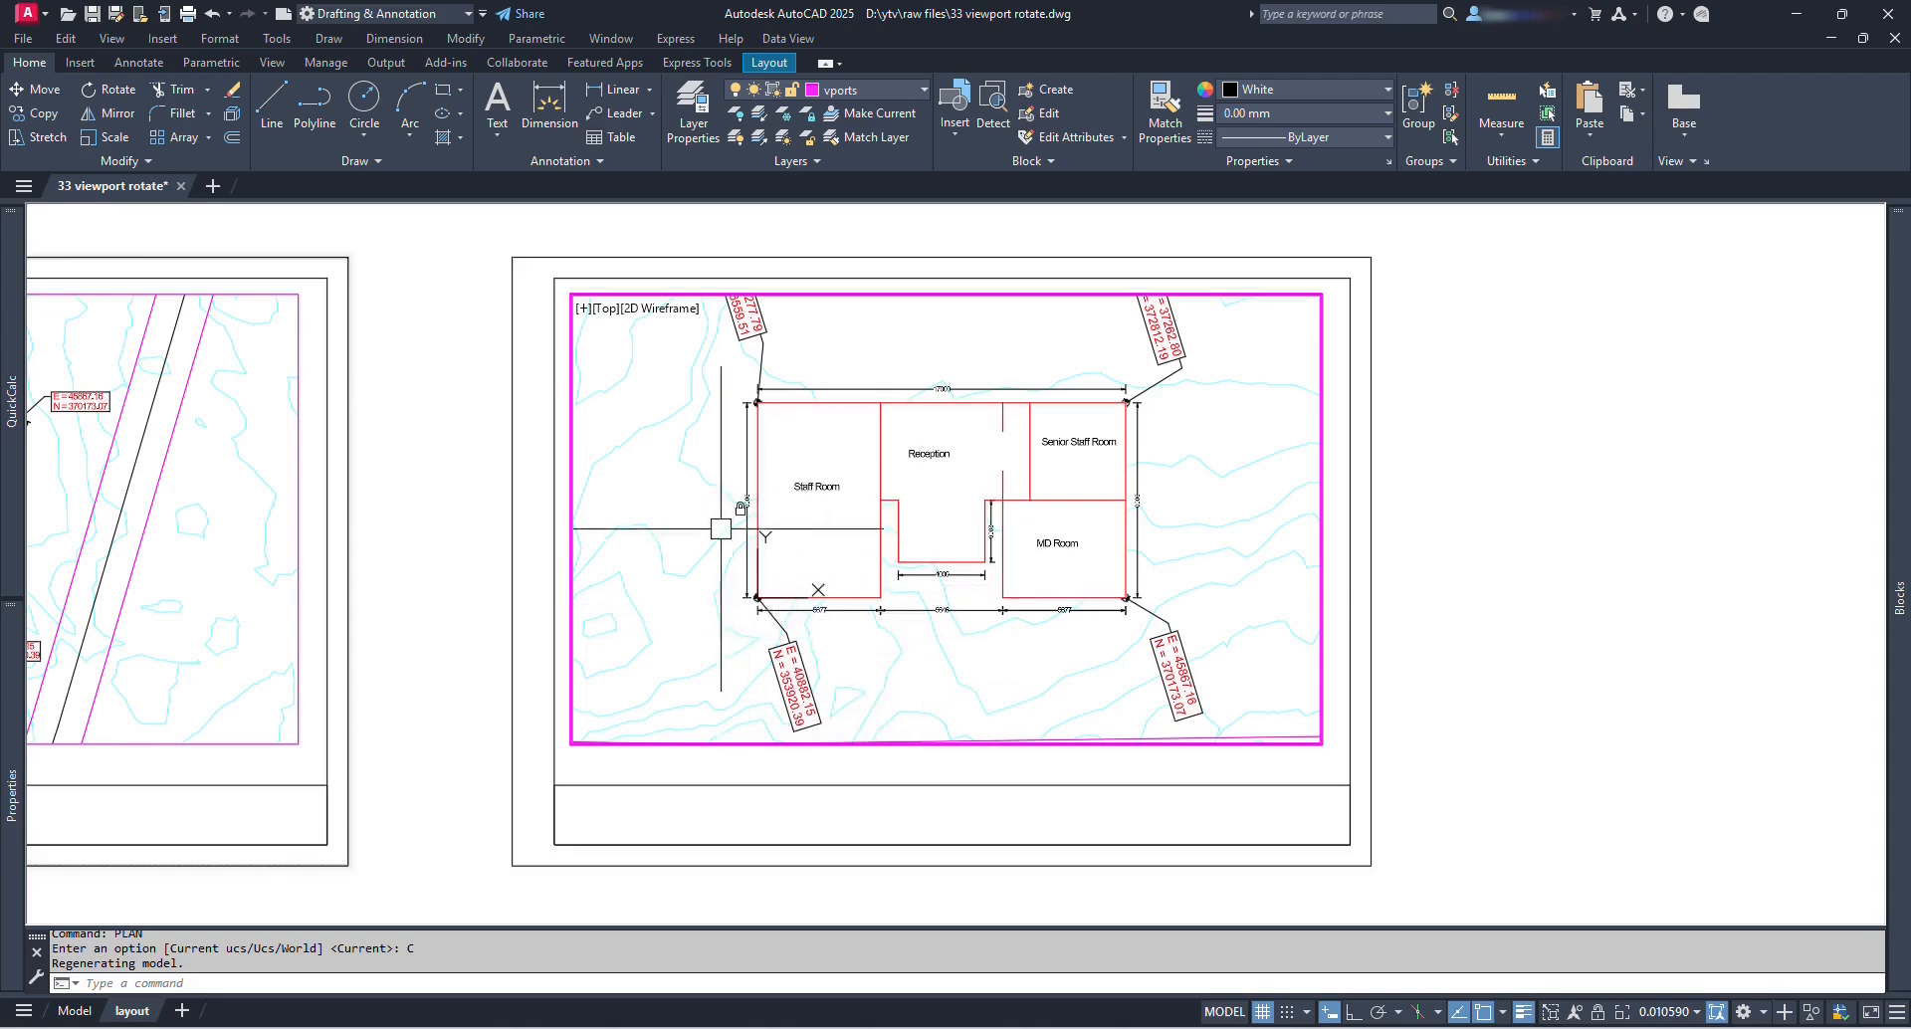
scroll(766, 645, "up", 2)
middle_click_drag(773, 640, 772, 593)
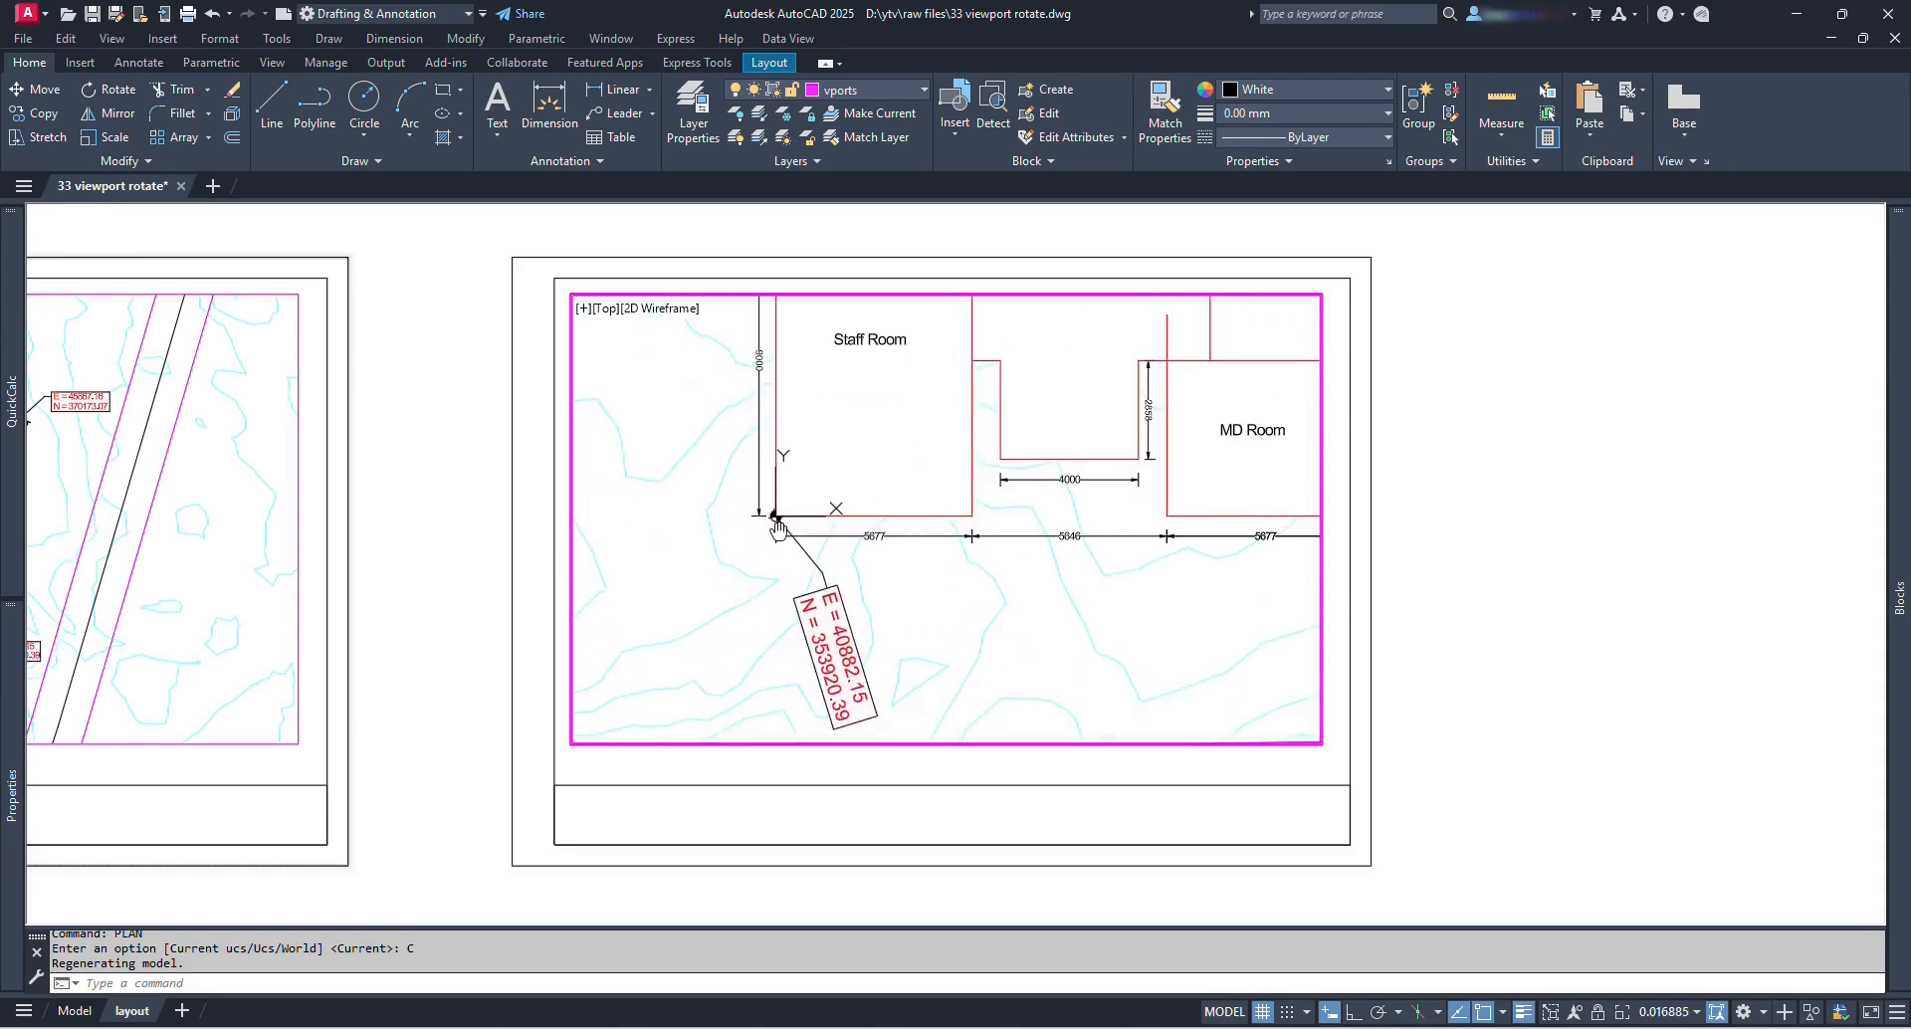
scroll(764, 533, "up", 4)
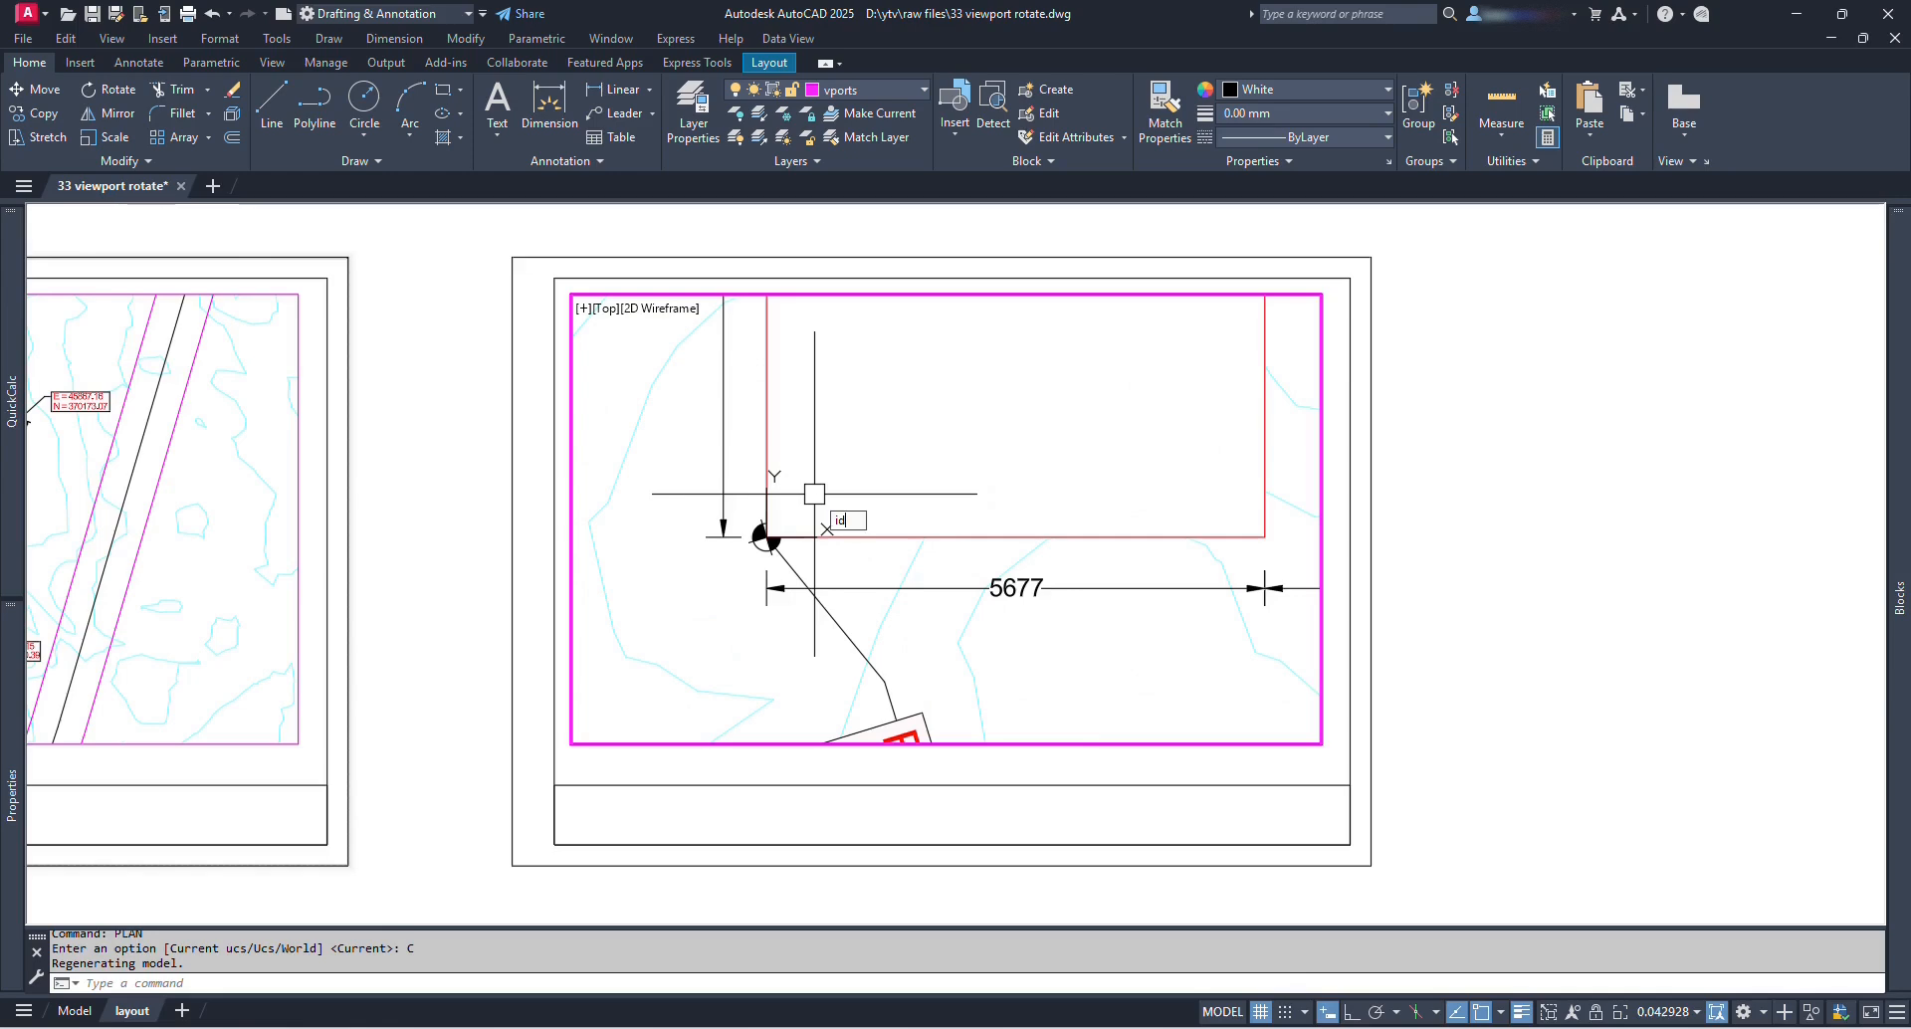
key("Return")
scroll(751, 528, "up", 4)
left_click(729, 549)
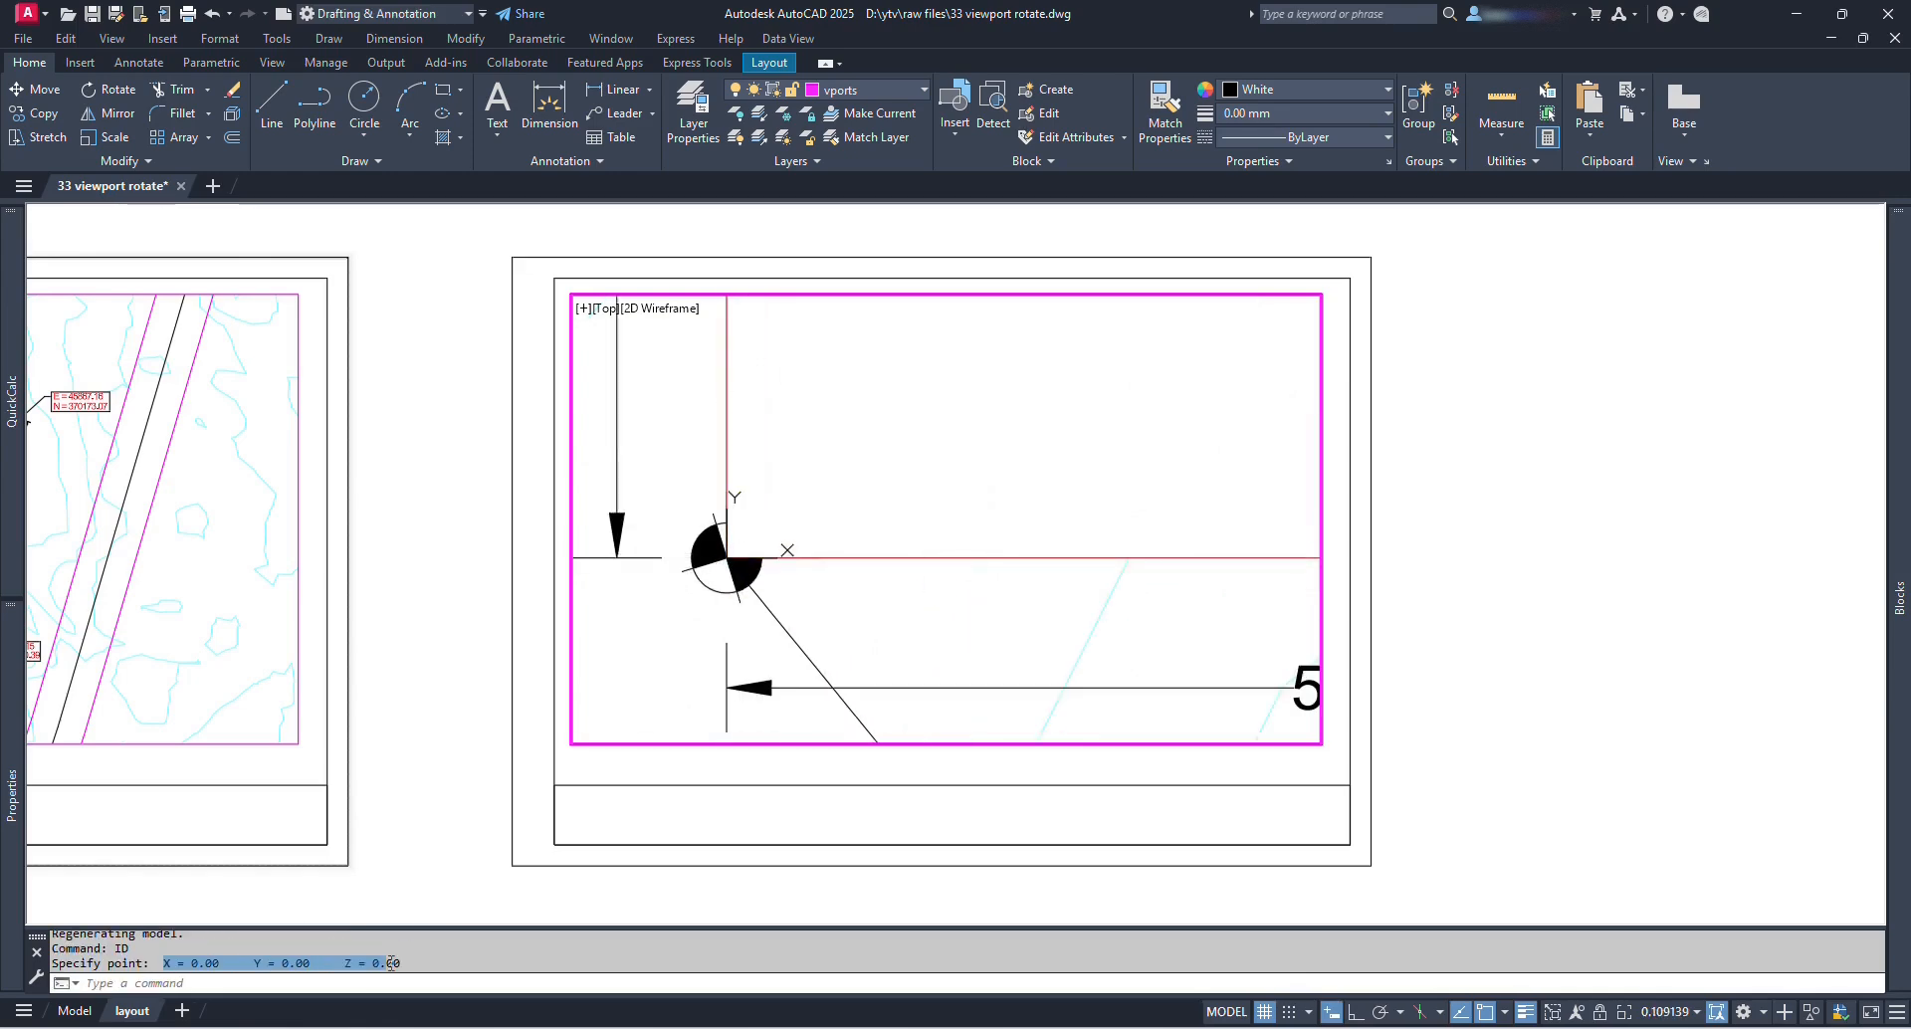
scroll(958, 454, "down", 6)
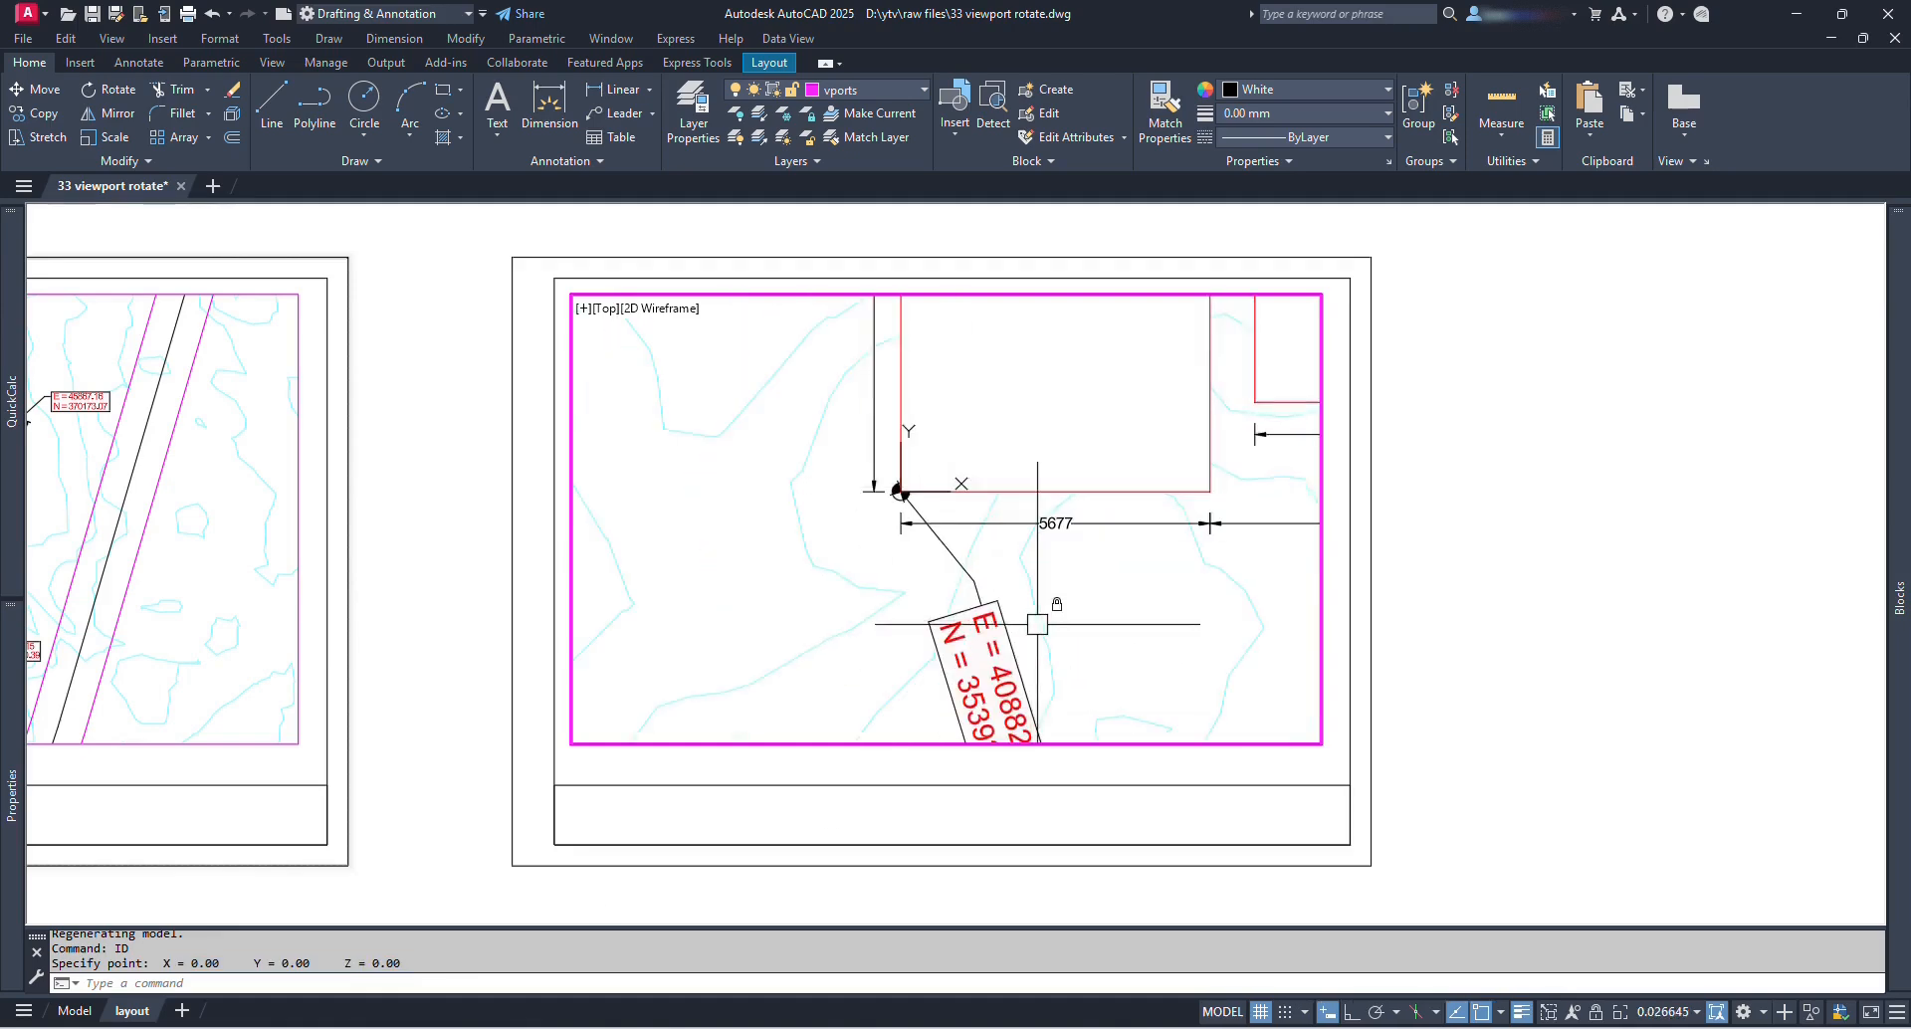
key("Escape")
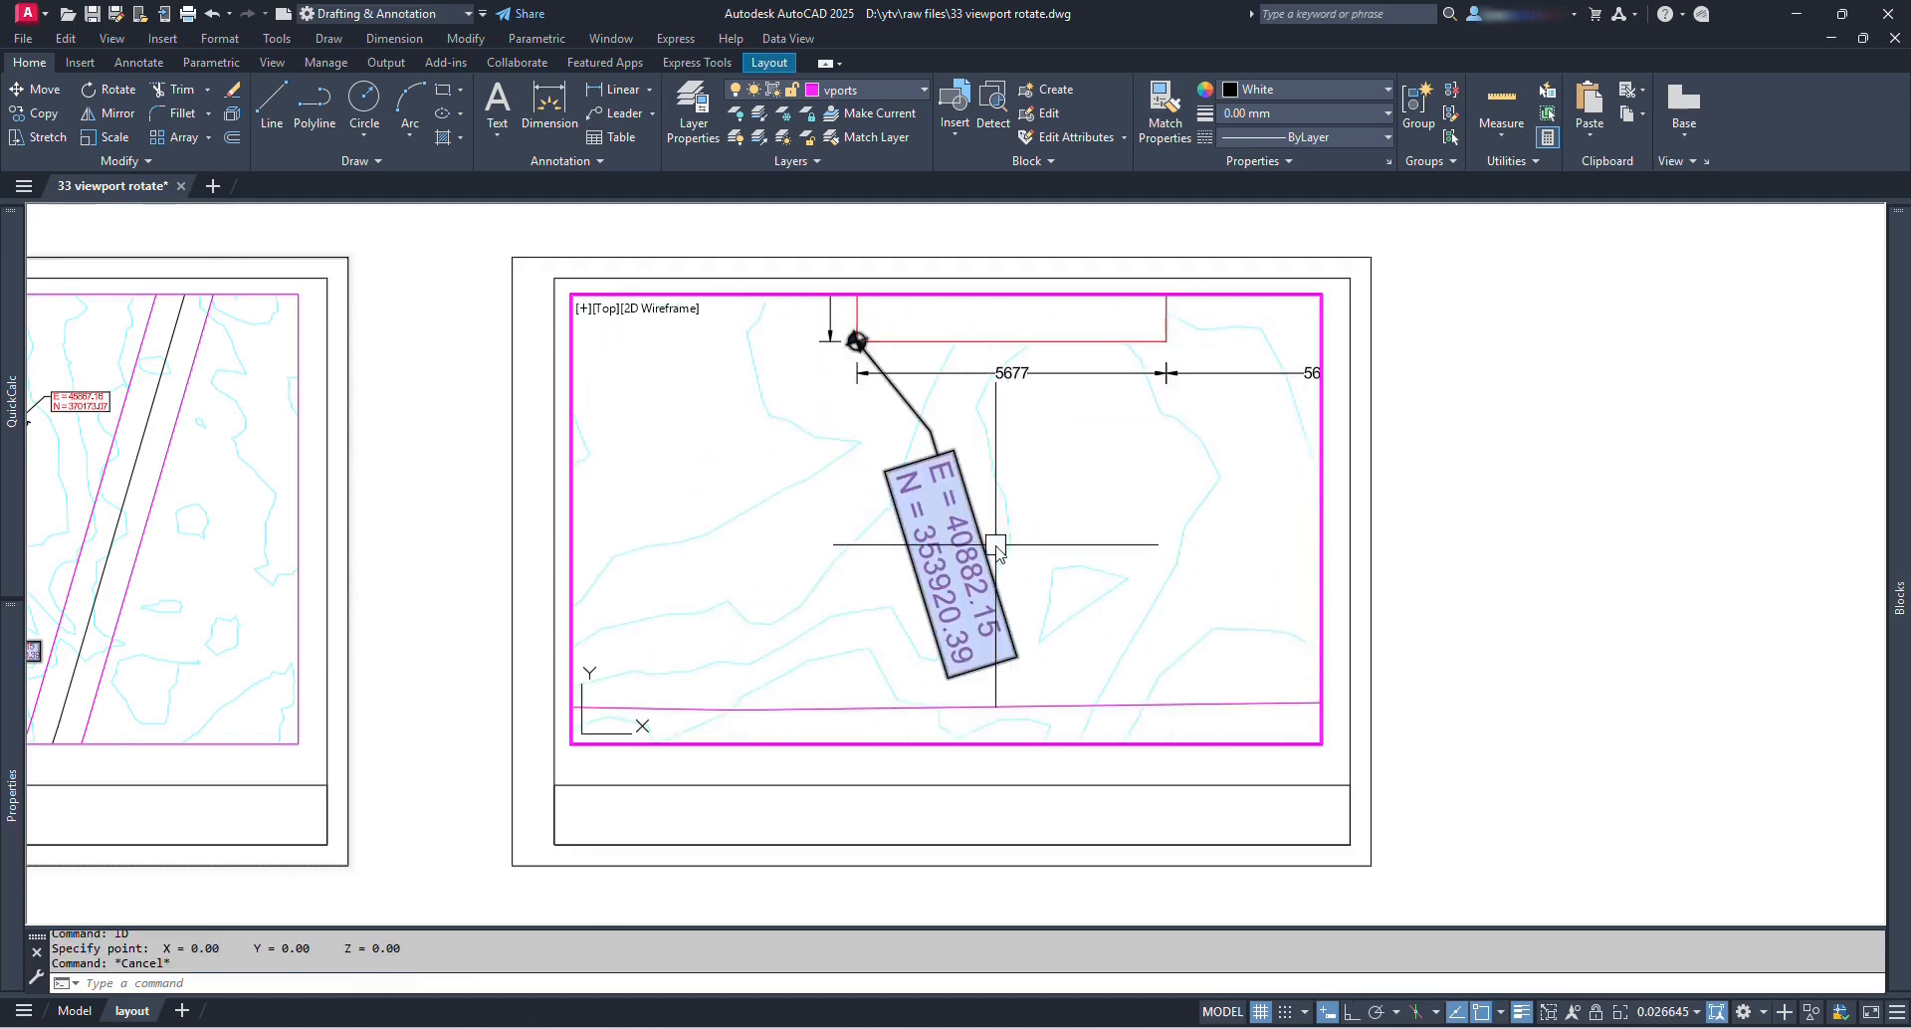
Step: Check the coordinates of a free point below the Staff Room with ID, and frame the whole building again
scroll(992, 535, "down", 4)
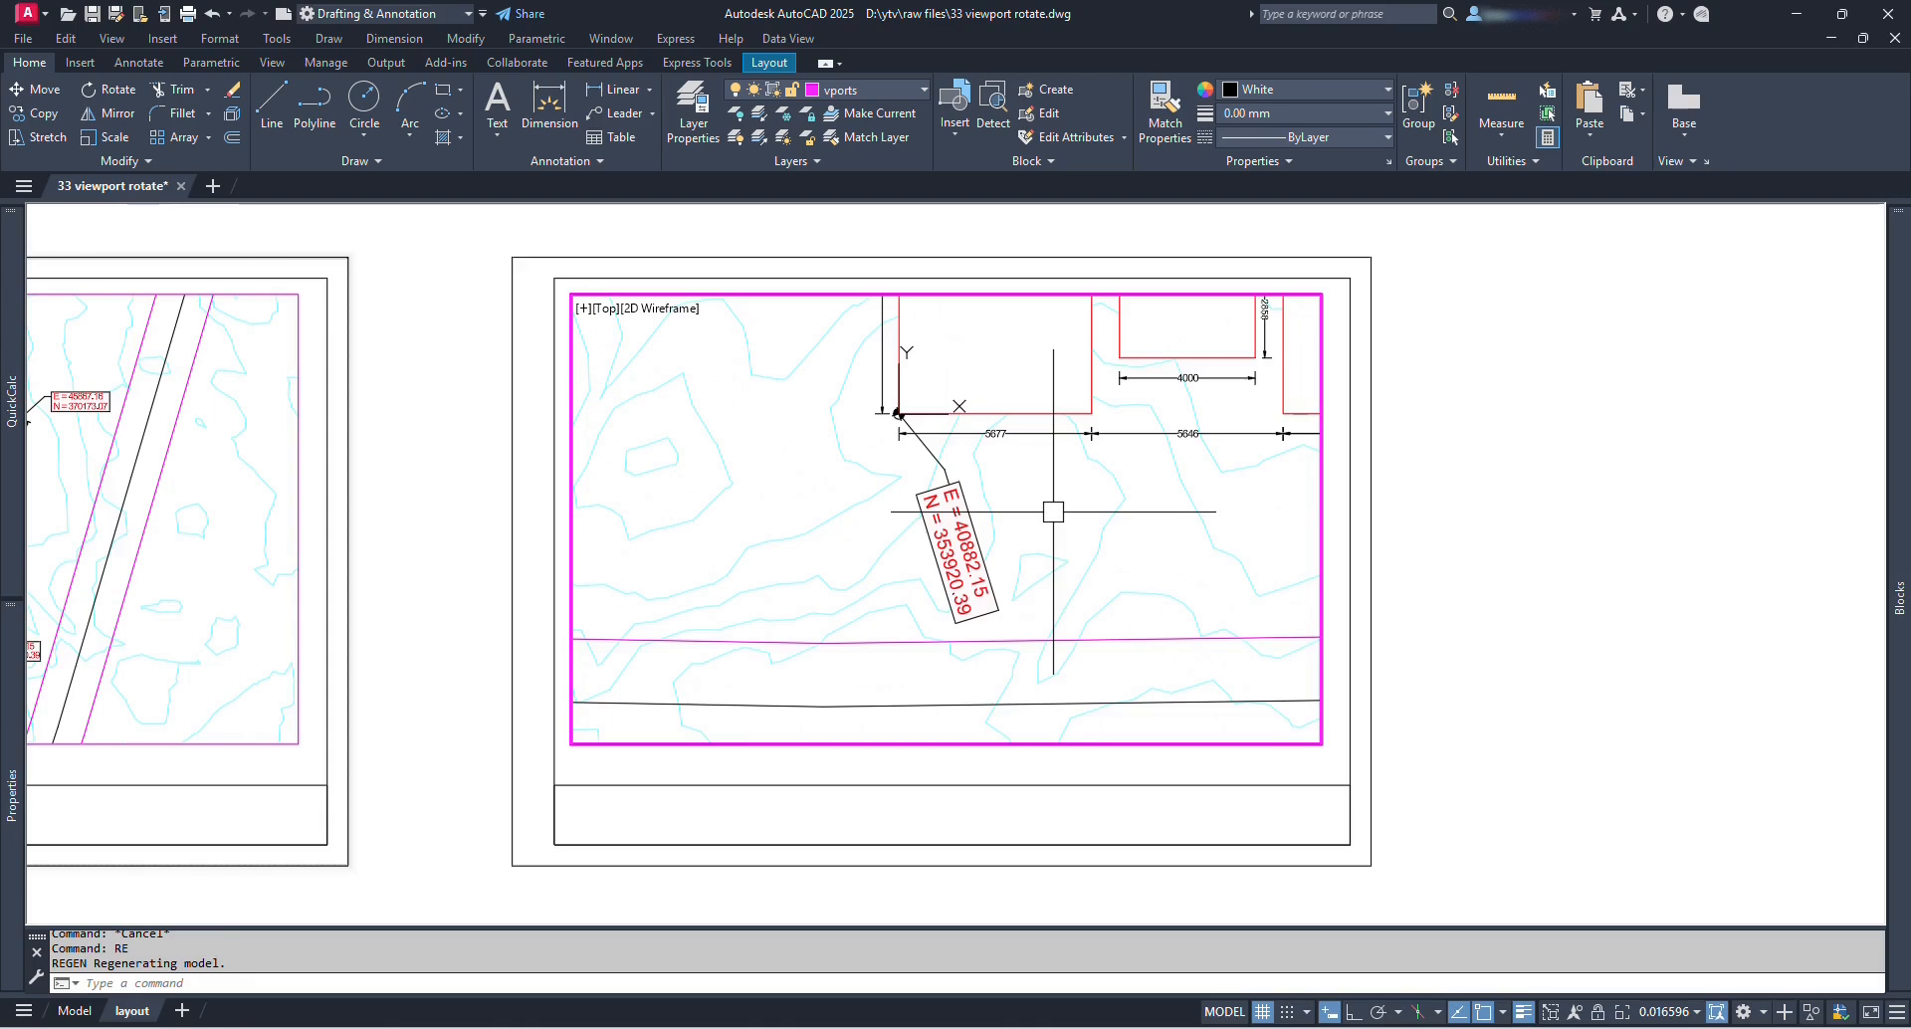
type("ID")
key("Return")
left_click(1054, 511)
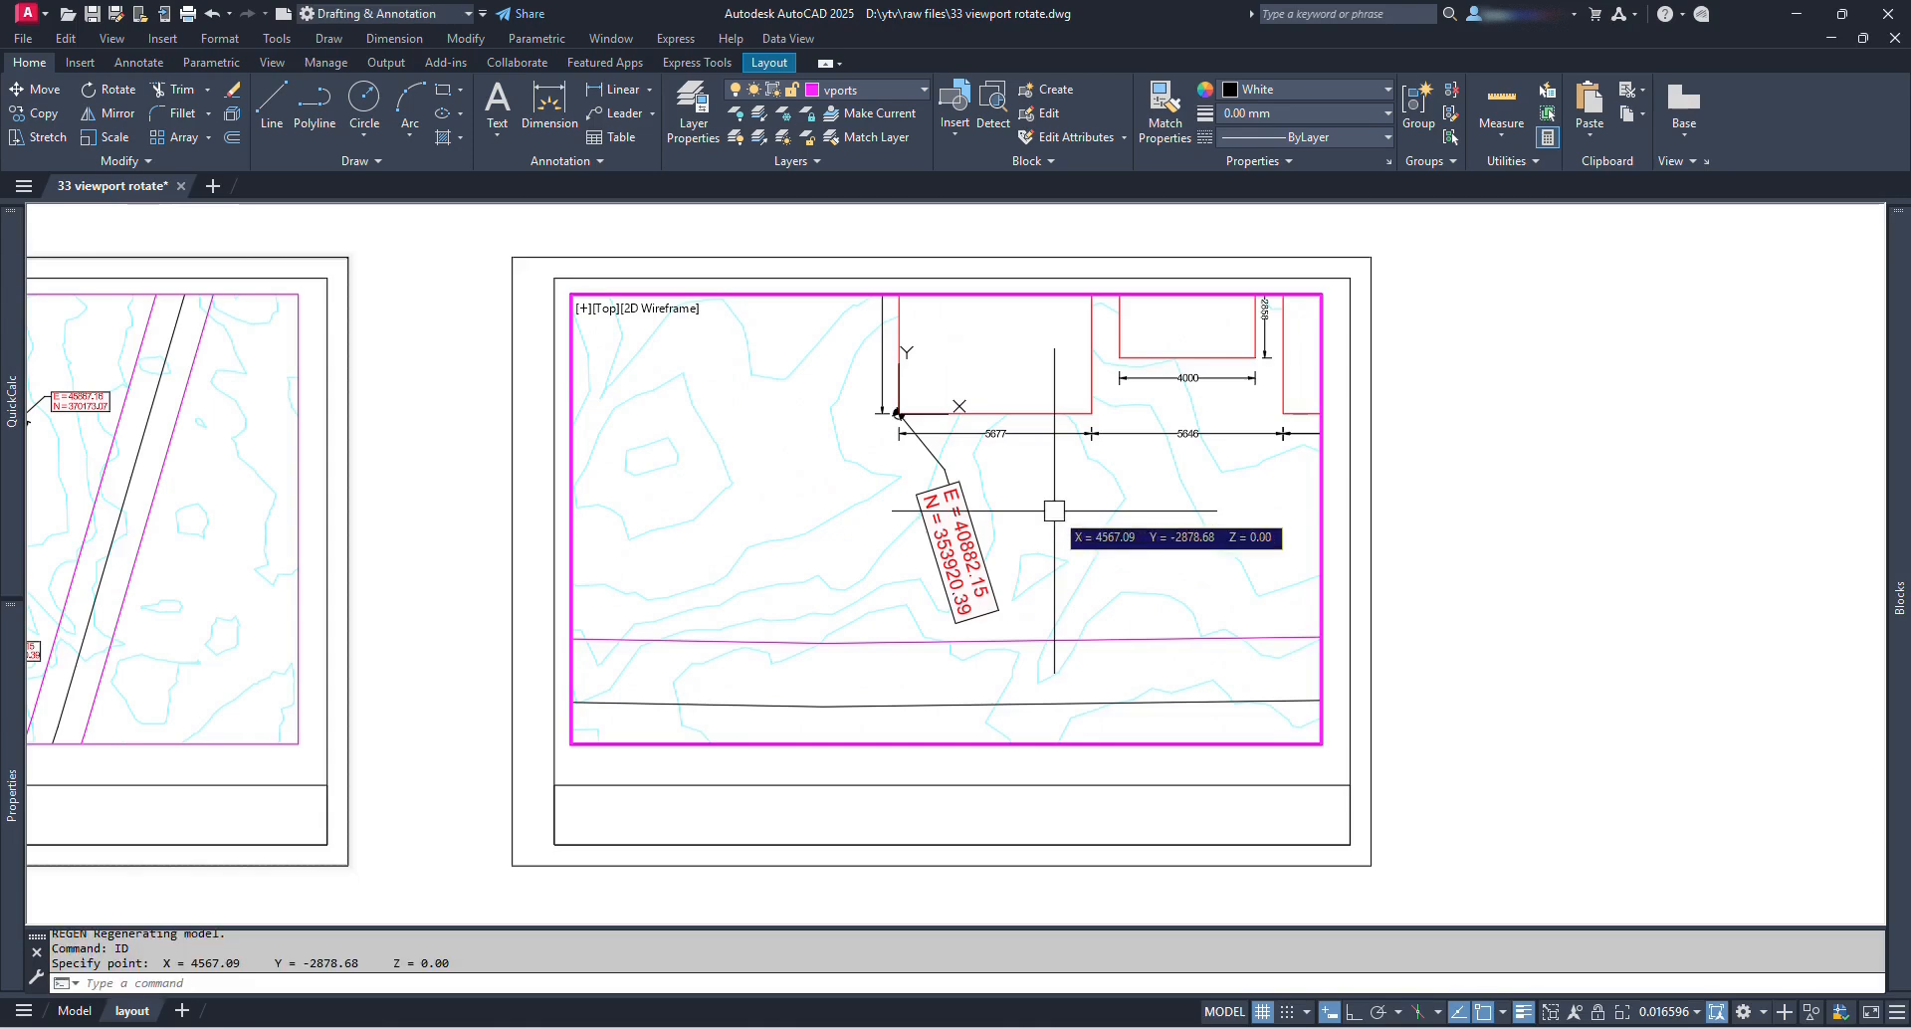
key("Escape")
scroll(1036, 557, "down", 3)
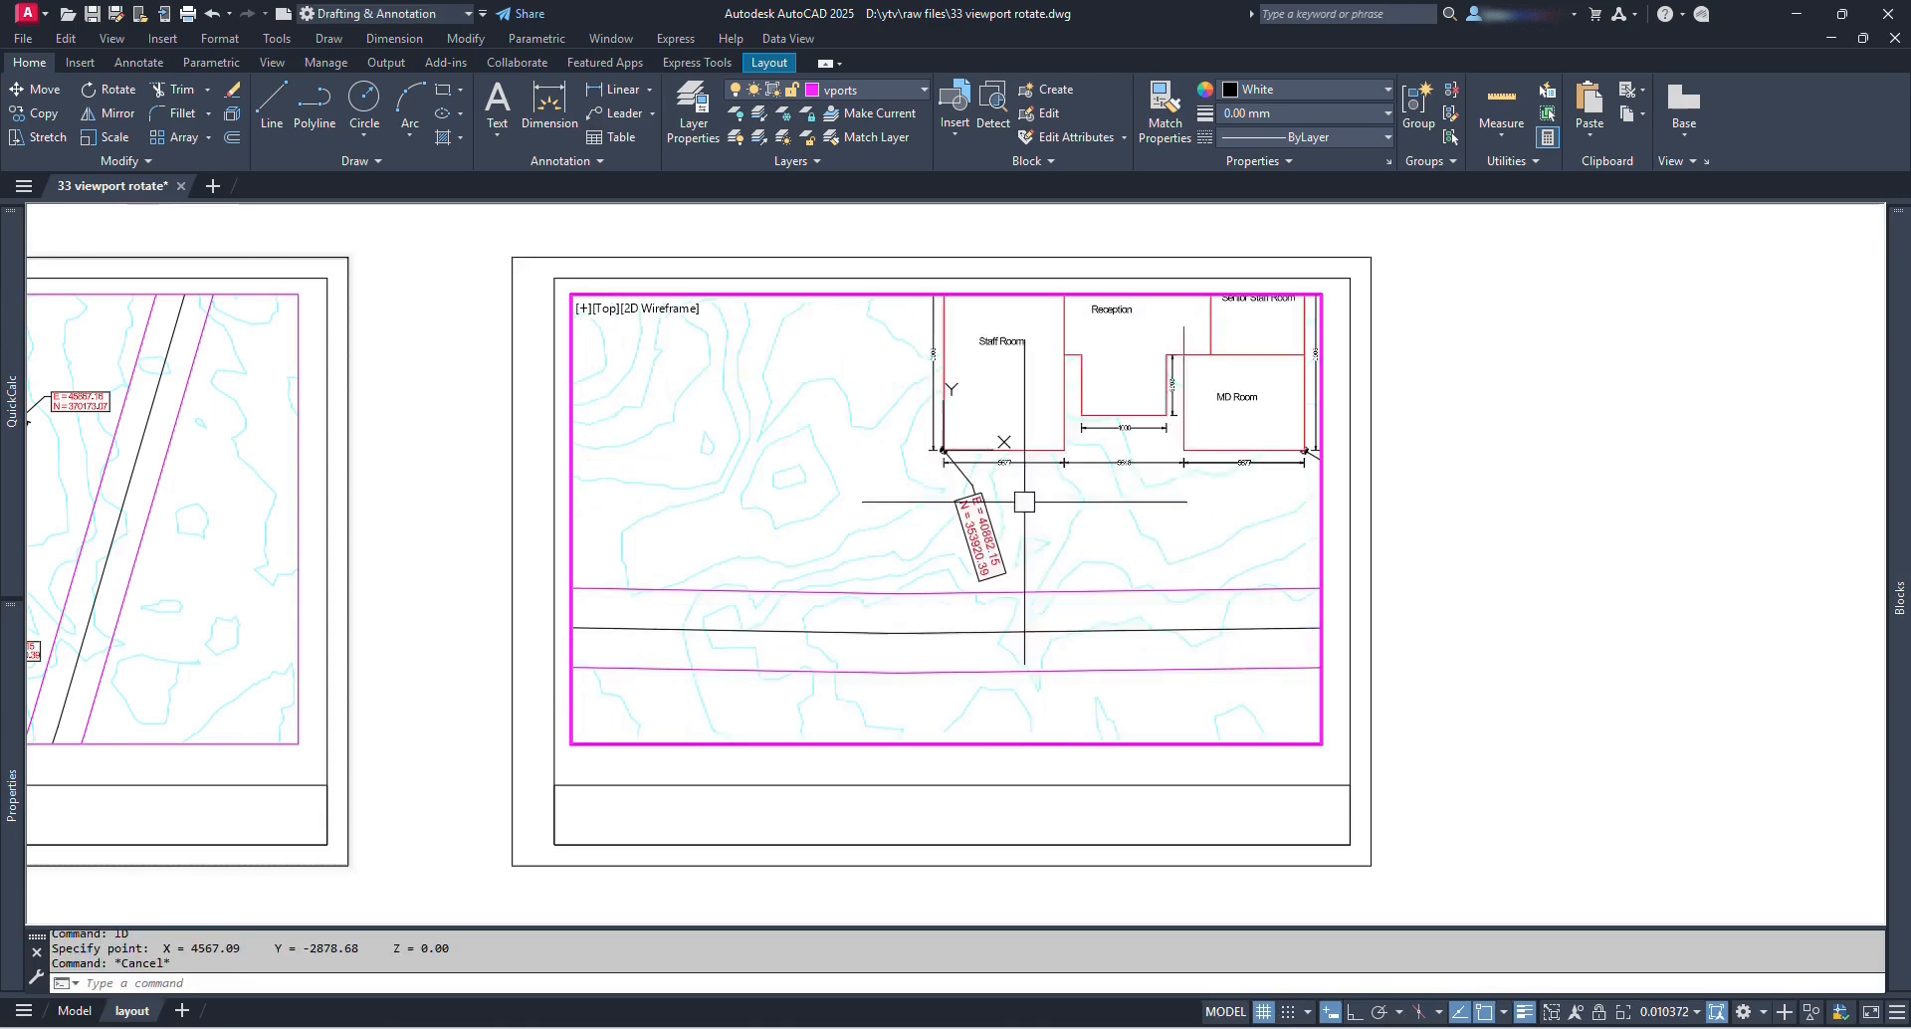
scroll(985, 614, "up", 2)
scroll(992, 608, "down", 2)
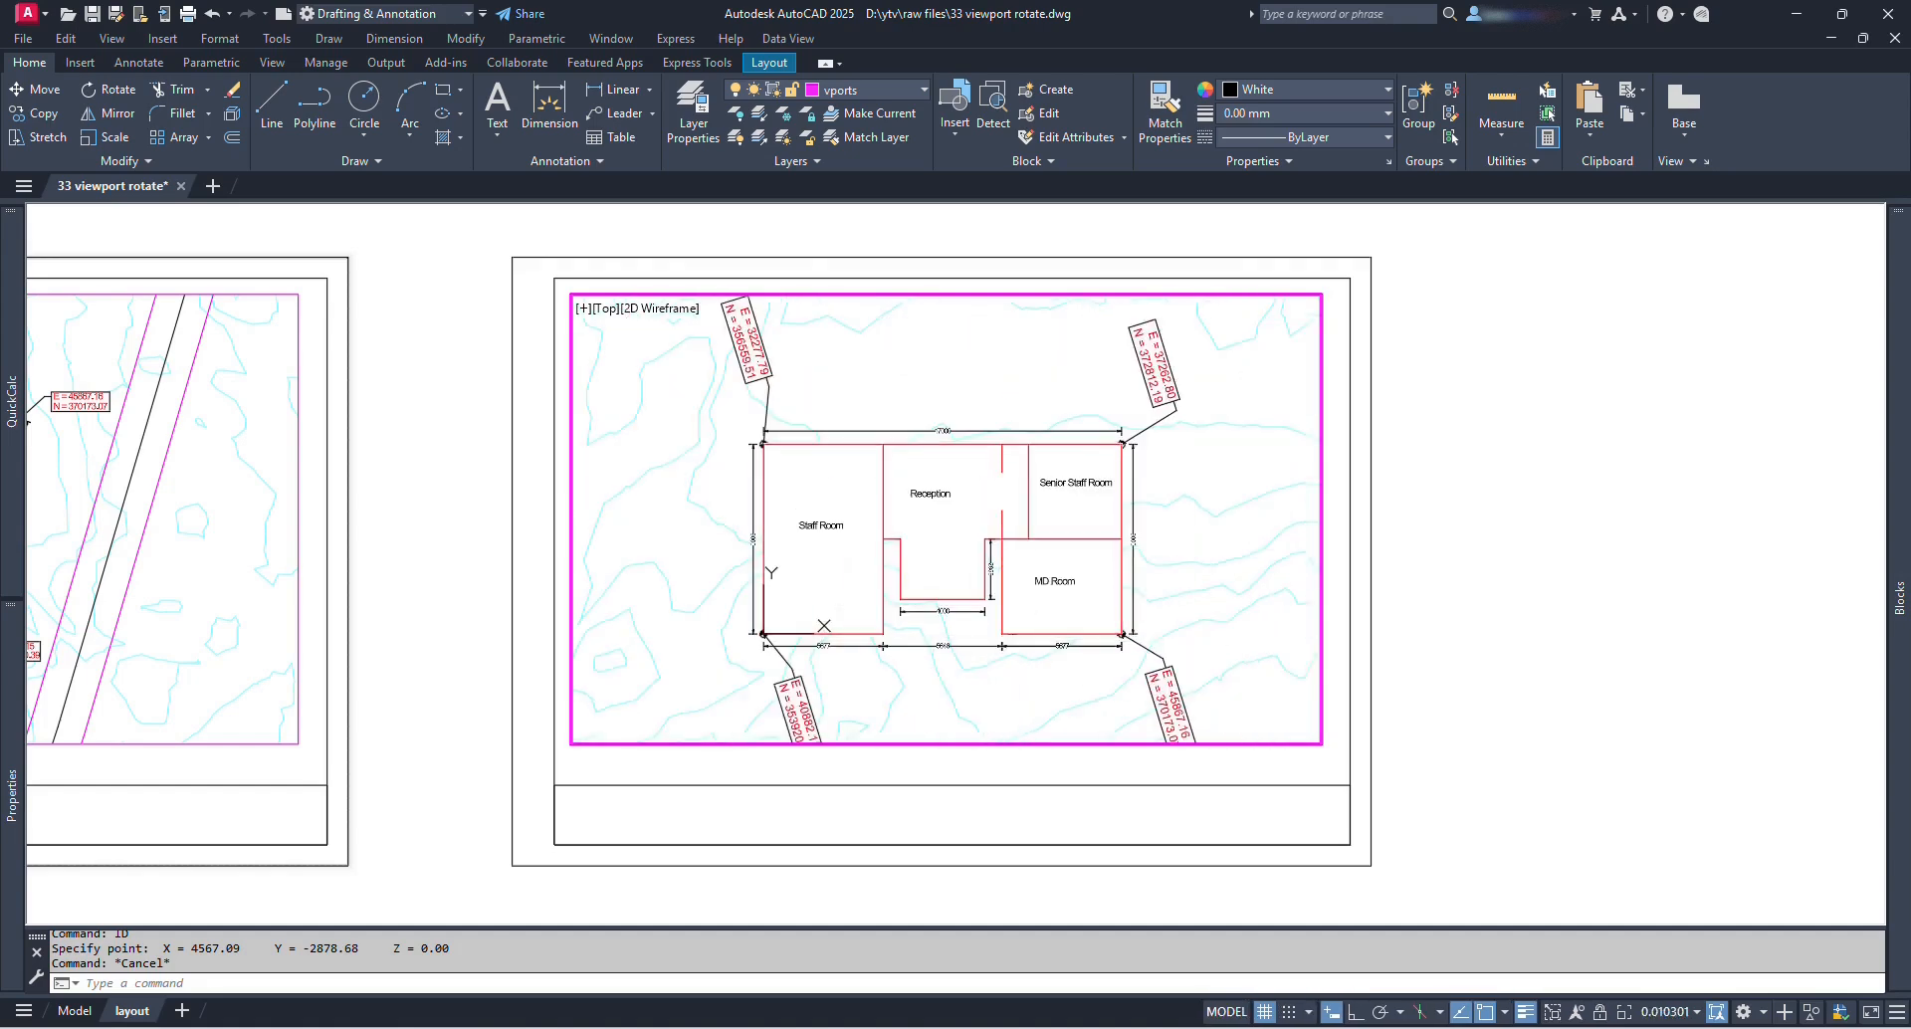
middle_click_drag(982, 641, 983, 589)
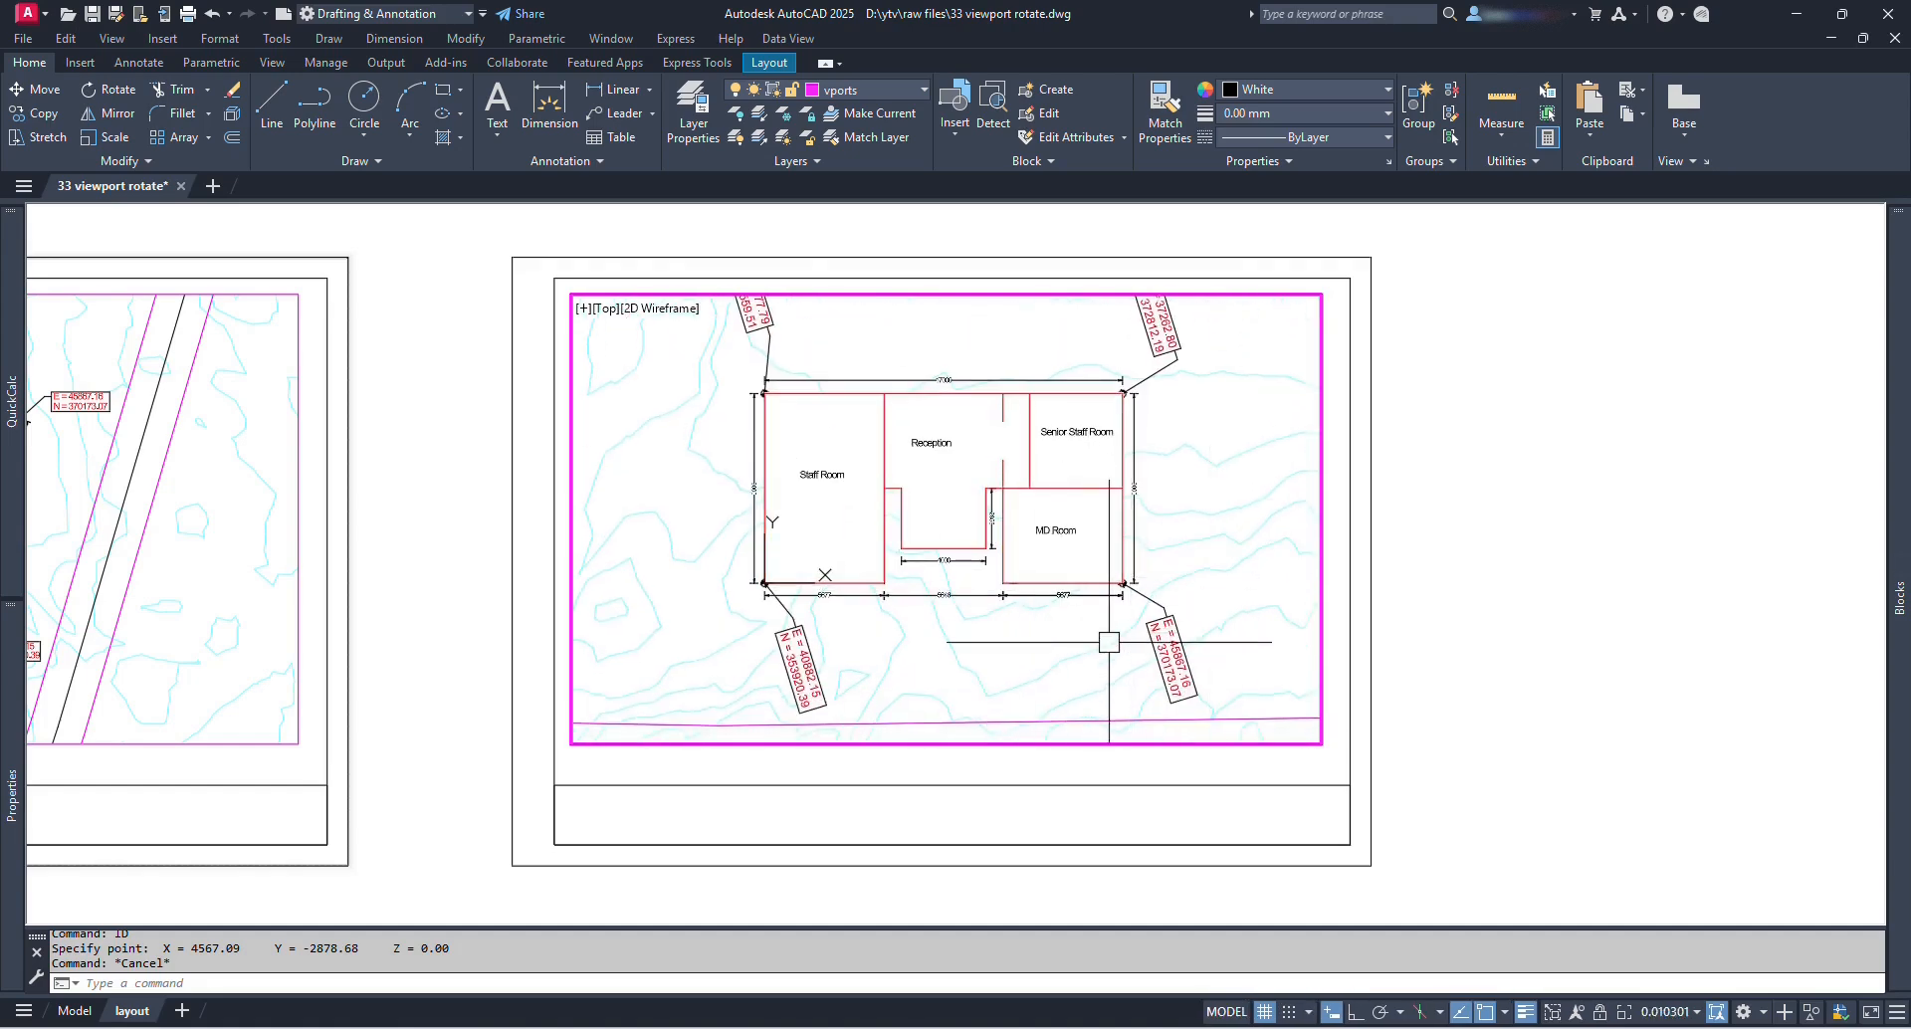
Step: Activate the original sheet's unrotated viewport and check the coordinates of the building's lower-left corner with ID
double_click(1813, 567)
scroll(1357, 585, "down", 2)
middle_click_drag(1044, 572, 1105, 567)
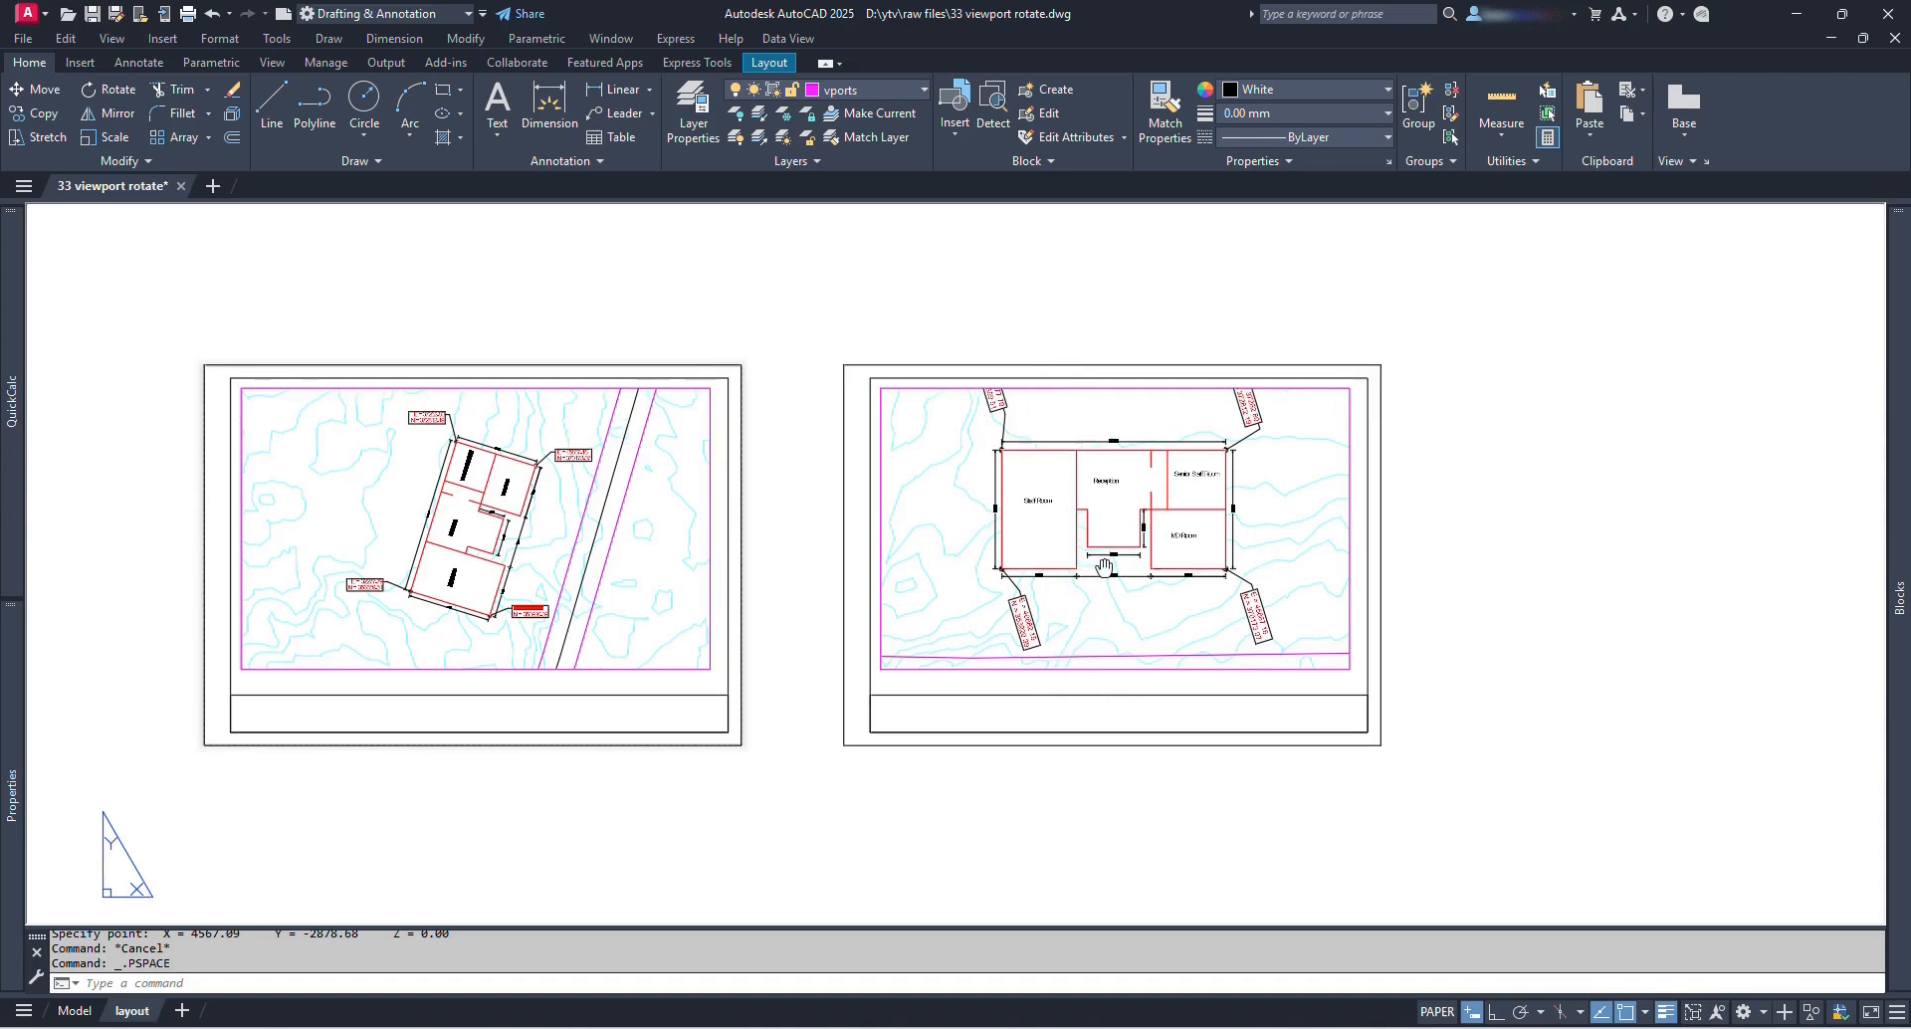
scroll(572, 546, "up", 4)
scroll(693, 481, "down", 2)
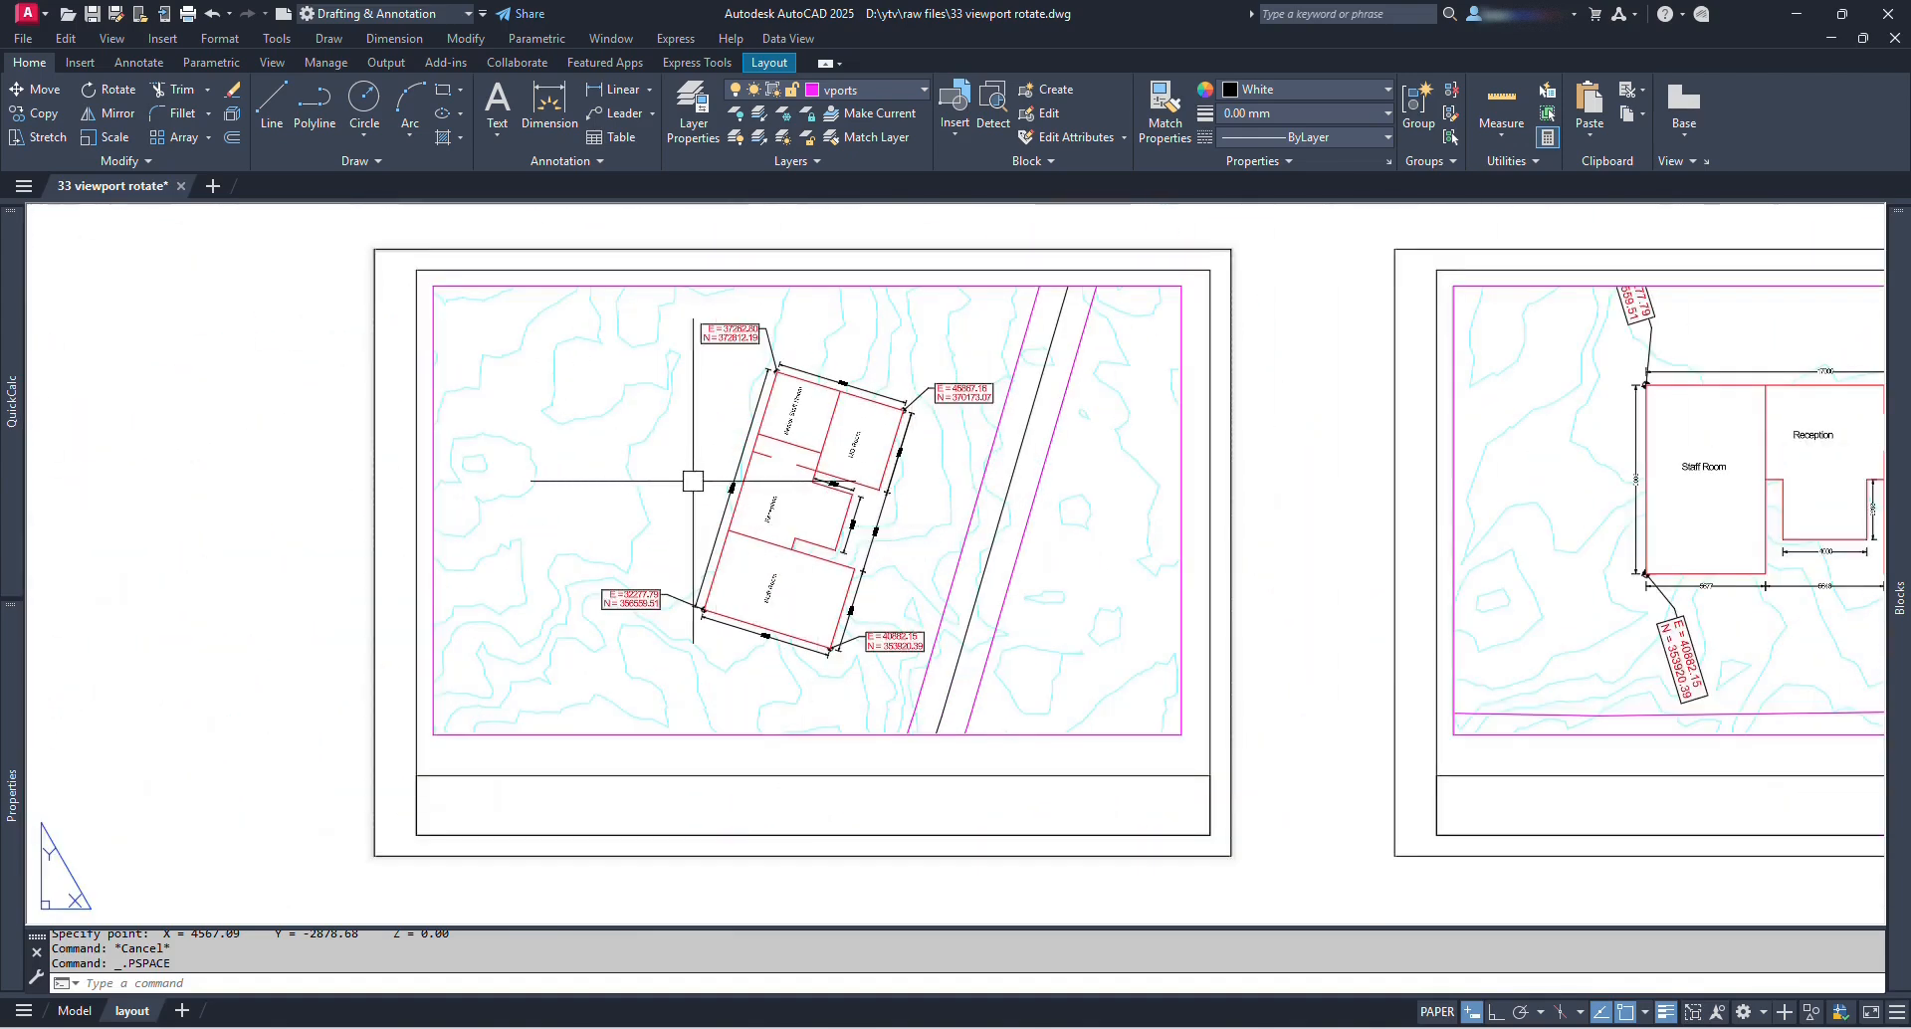
double_click(699, 478)
scroll(692, 612, "up", 8)
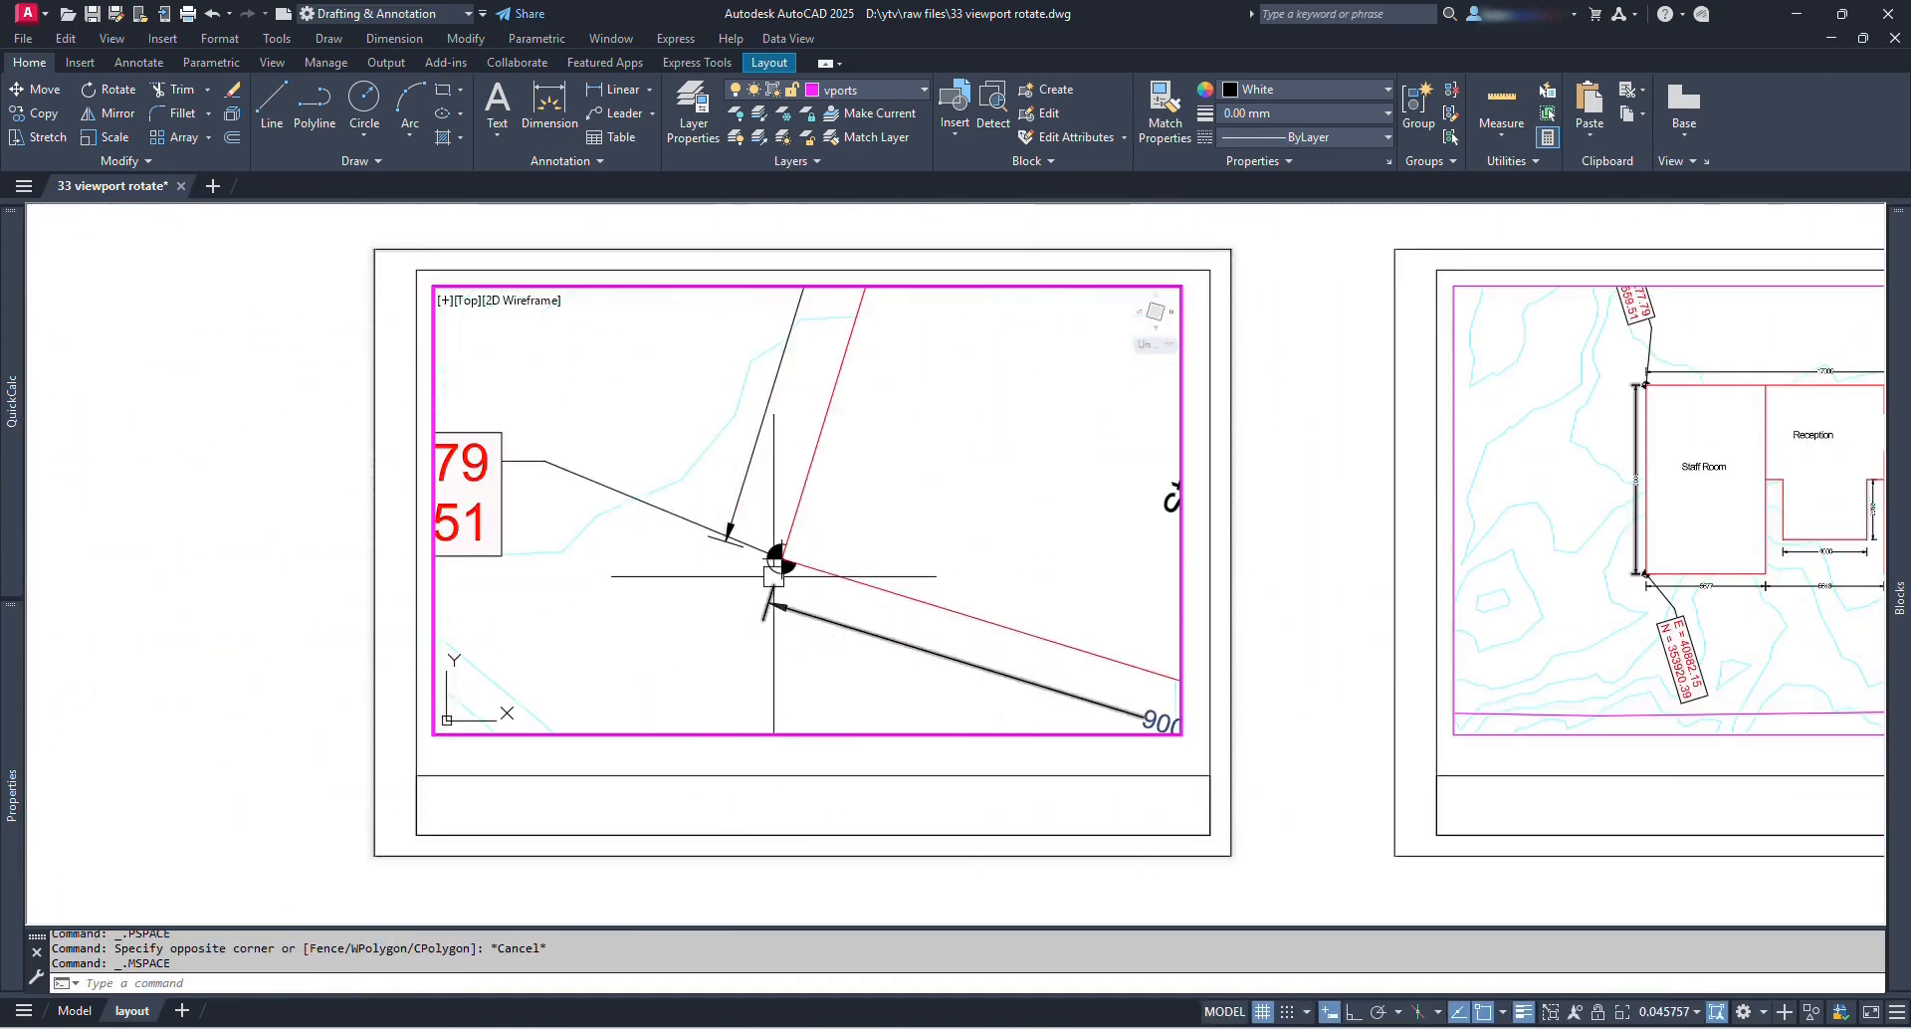
type("id")
key("Return")
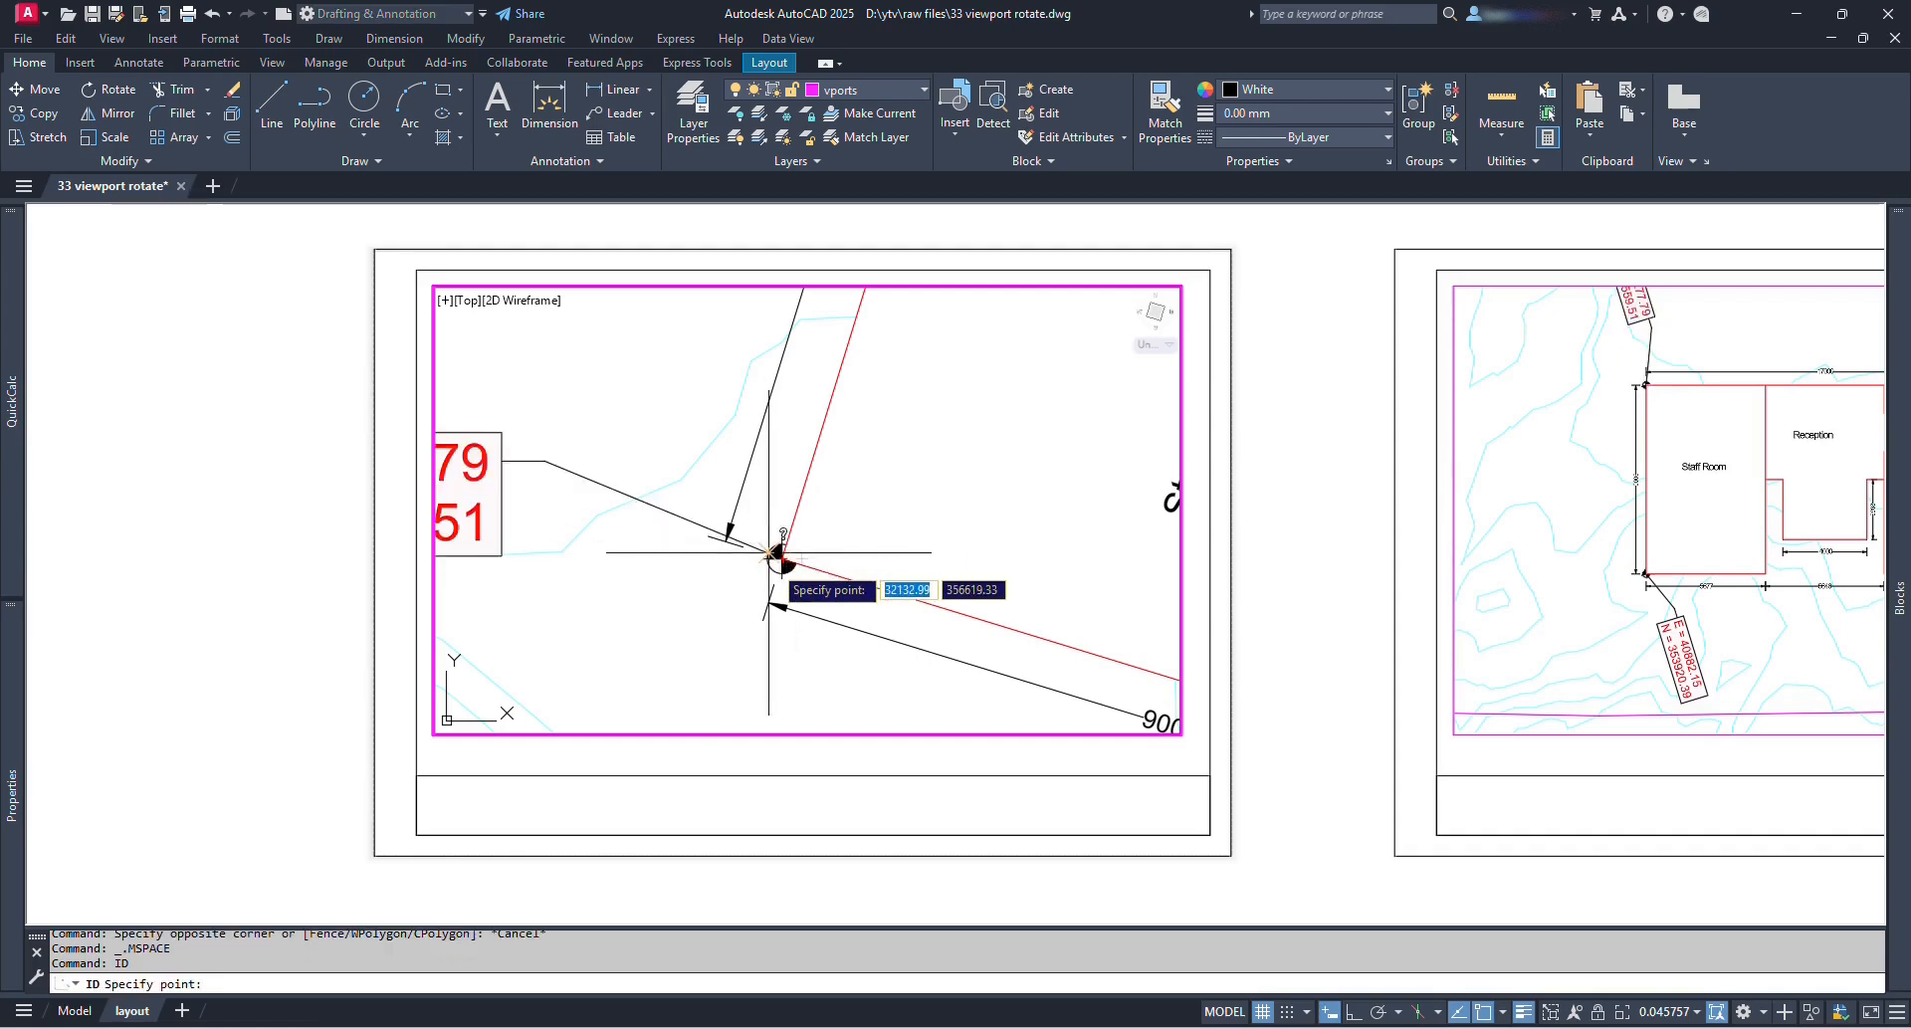
left_click(782, 560)
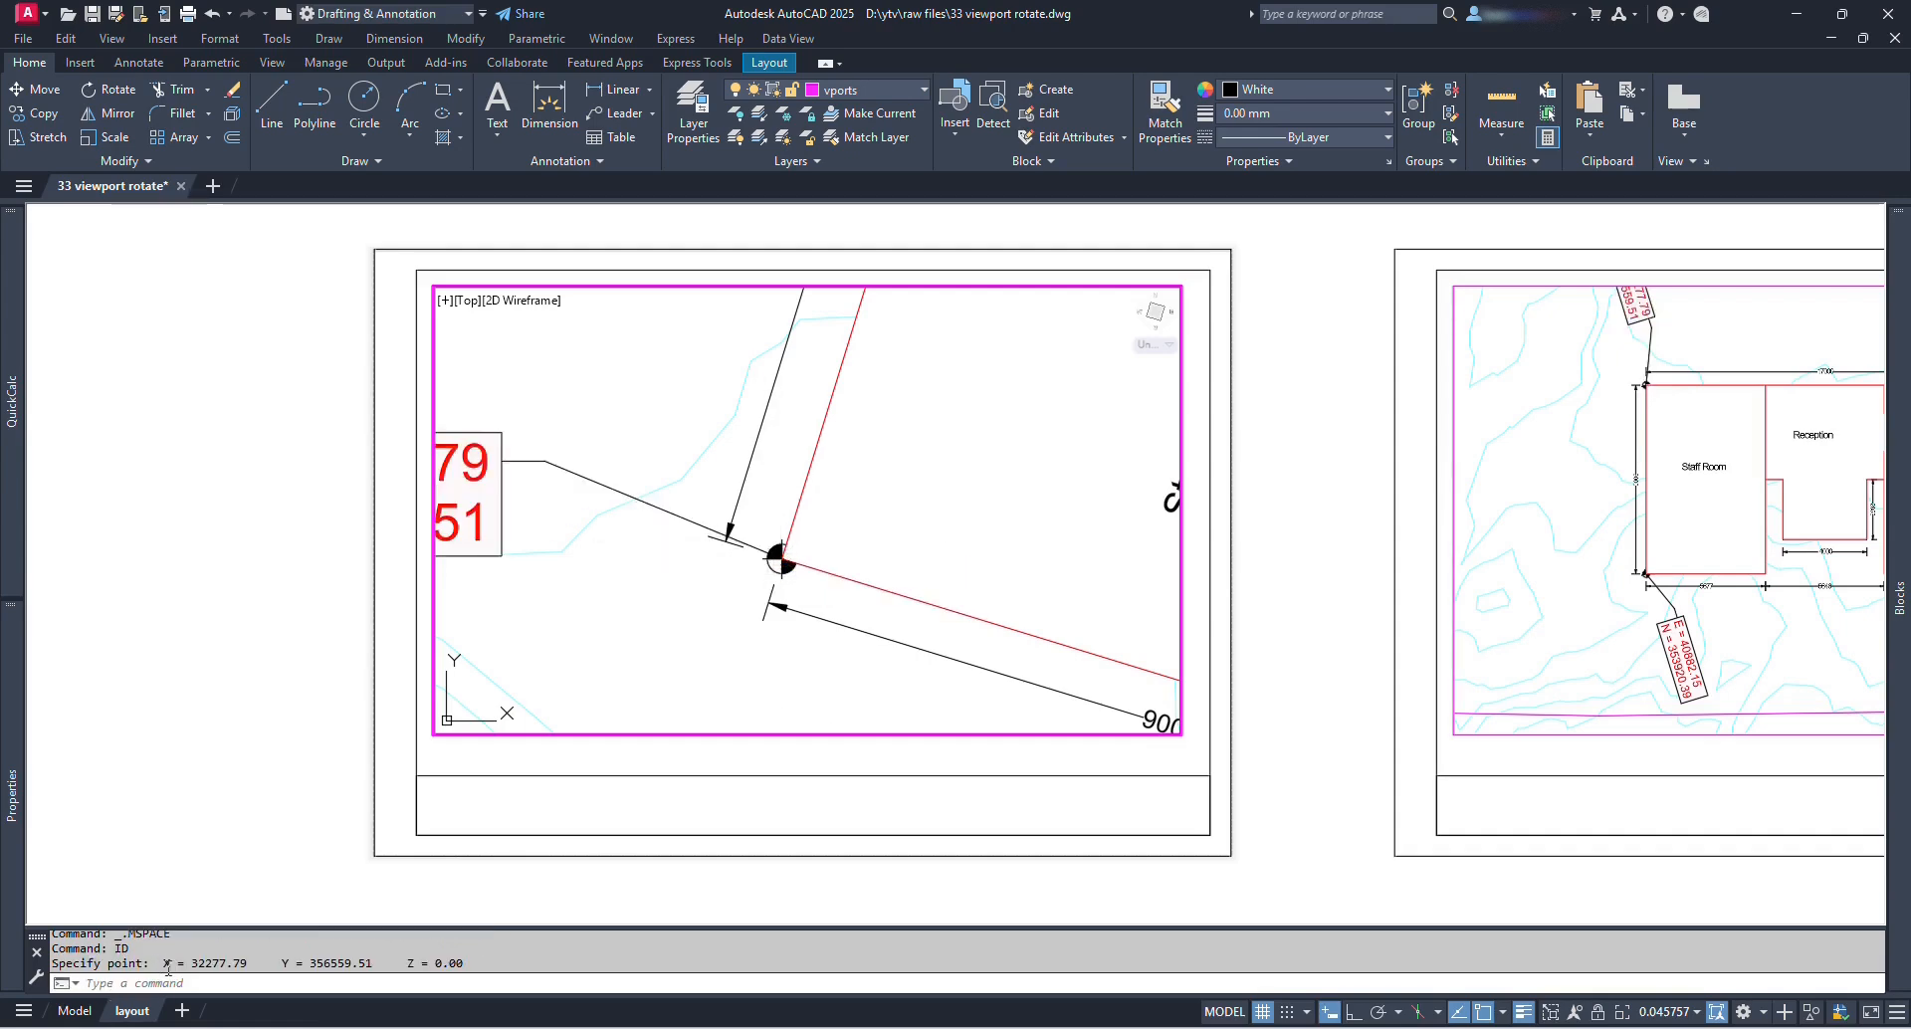
left_click_drag(167, 965, 280, 962)
Step: Reframe the building and road within the original sheet's viewport and return to paper space
double_click(792, 754)
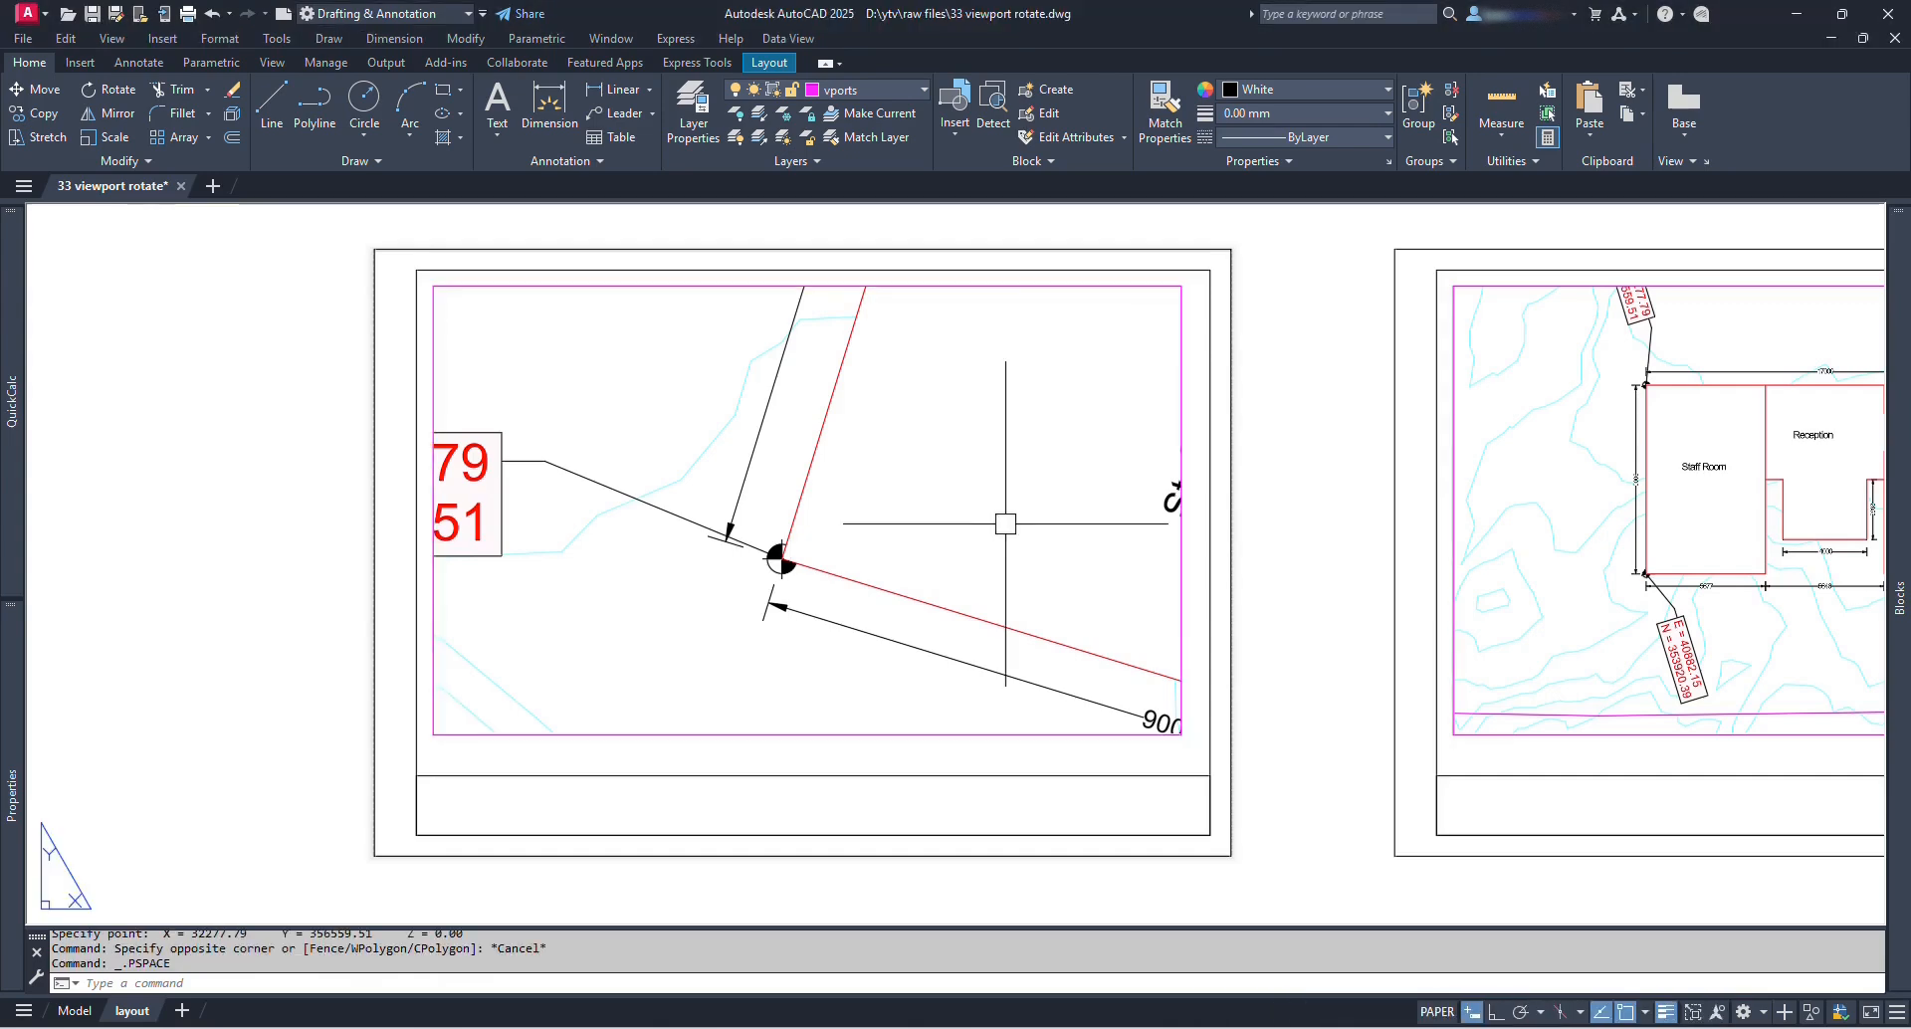
scroll(832, 497, "down", 10)
scroll(794, 521, "up", 6)
scroll(847, 538, "up", 4)
double_click(852, 537)
scroll(788, 533, "down", 10)
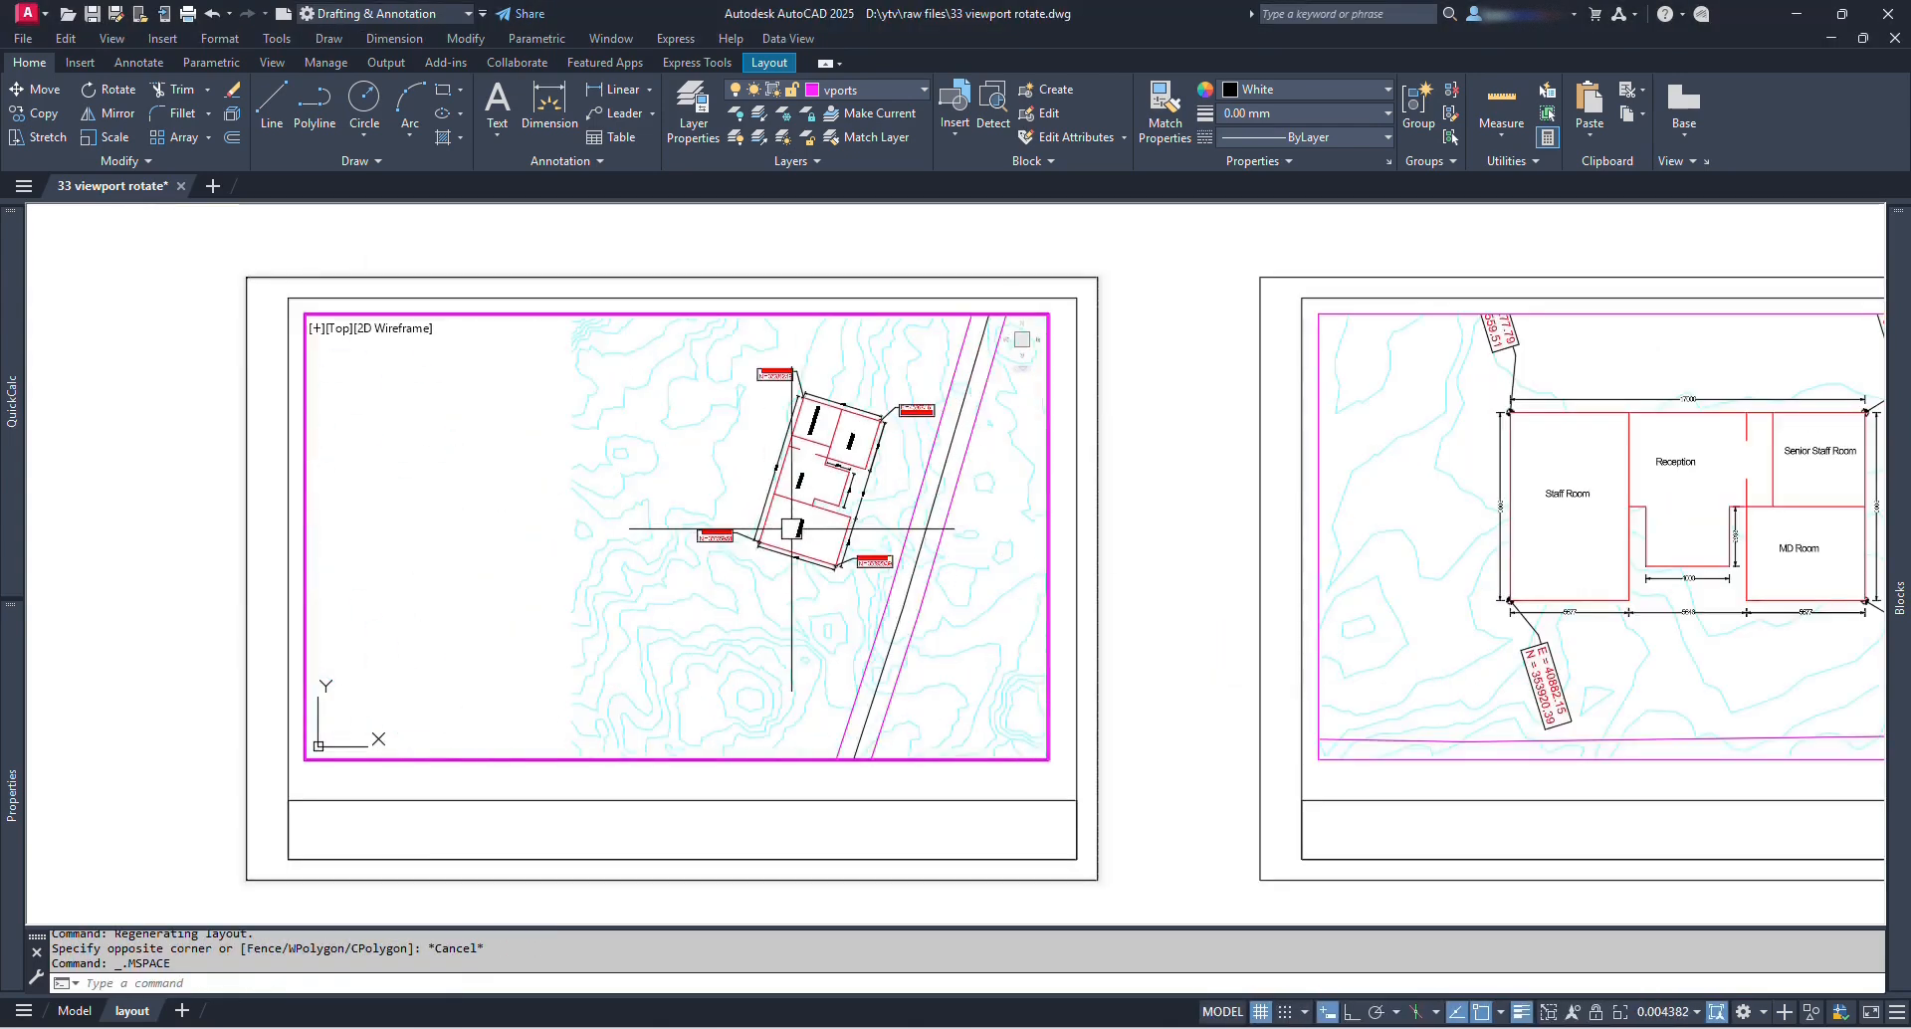
middle_click_drag(874, 508, 749, 555)
scroll(714, 550, "up", 2)
double_click(1211, 516)
Step: Activate the copied sheet's viewport and start a new UCS with its origin at the Staff Room's lower-left corner
middle_click_drag(1759, 569, 1085, 560)
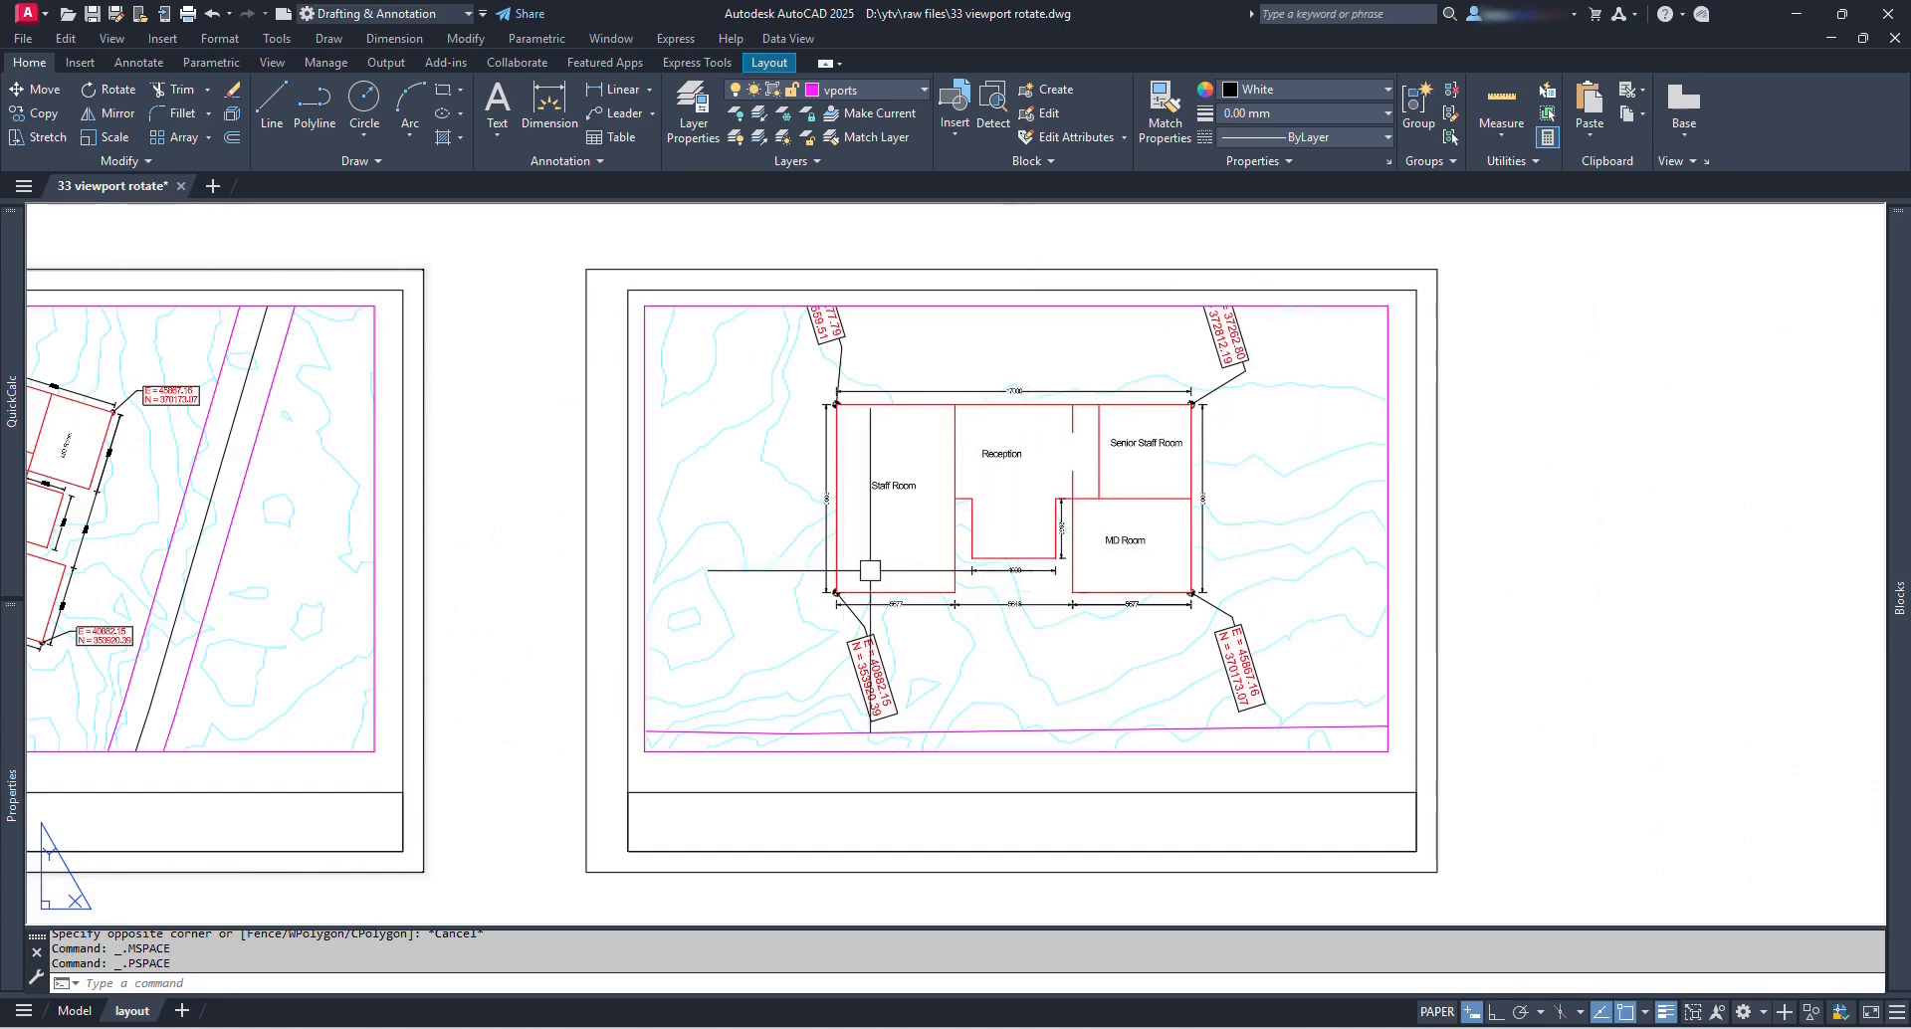
double_click(787, 559)
scroll(831, 587, "up", 4)
scroll(910, 559, "up", 2)
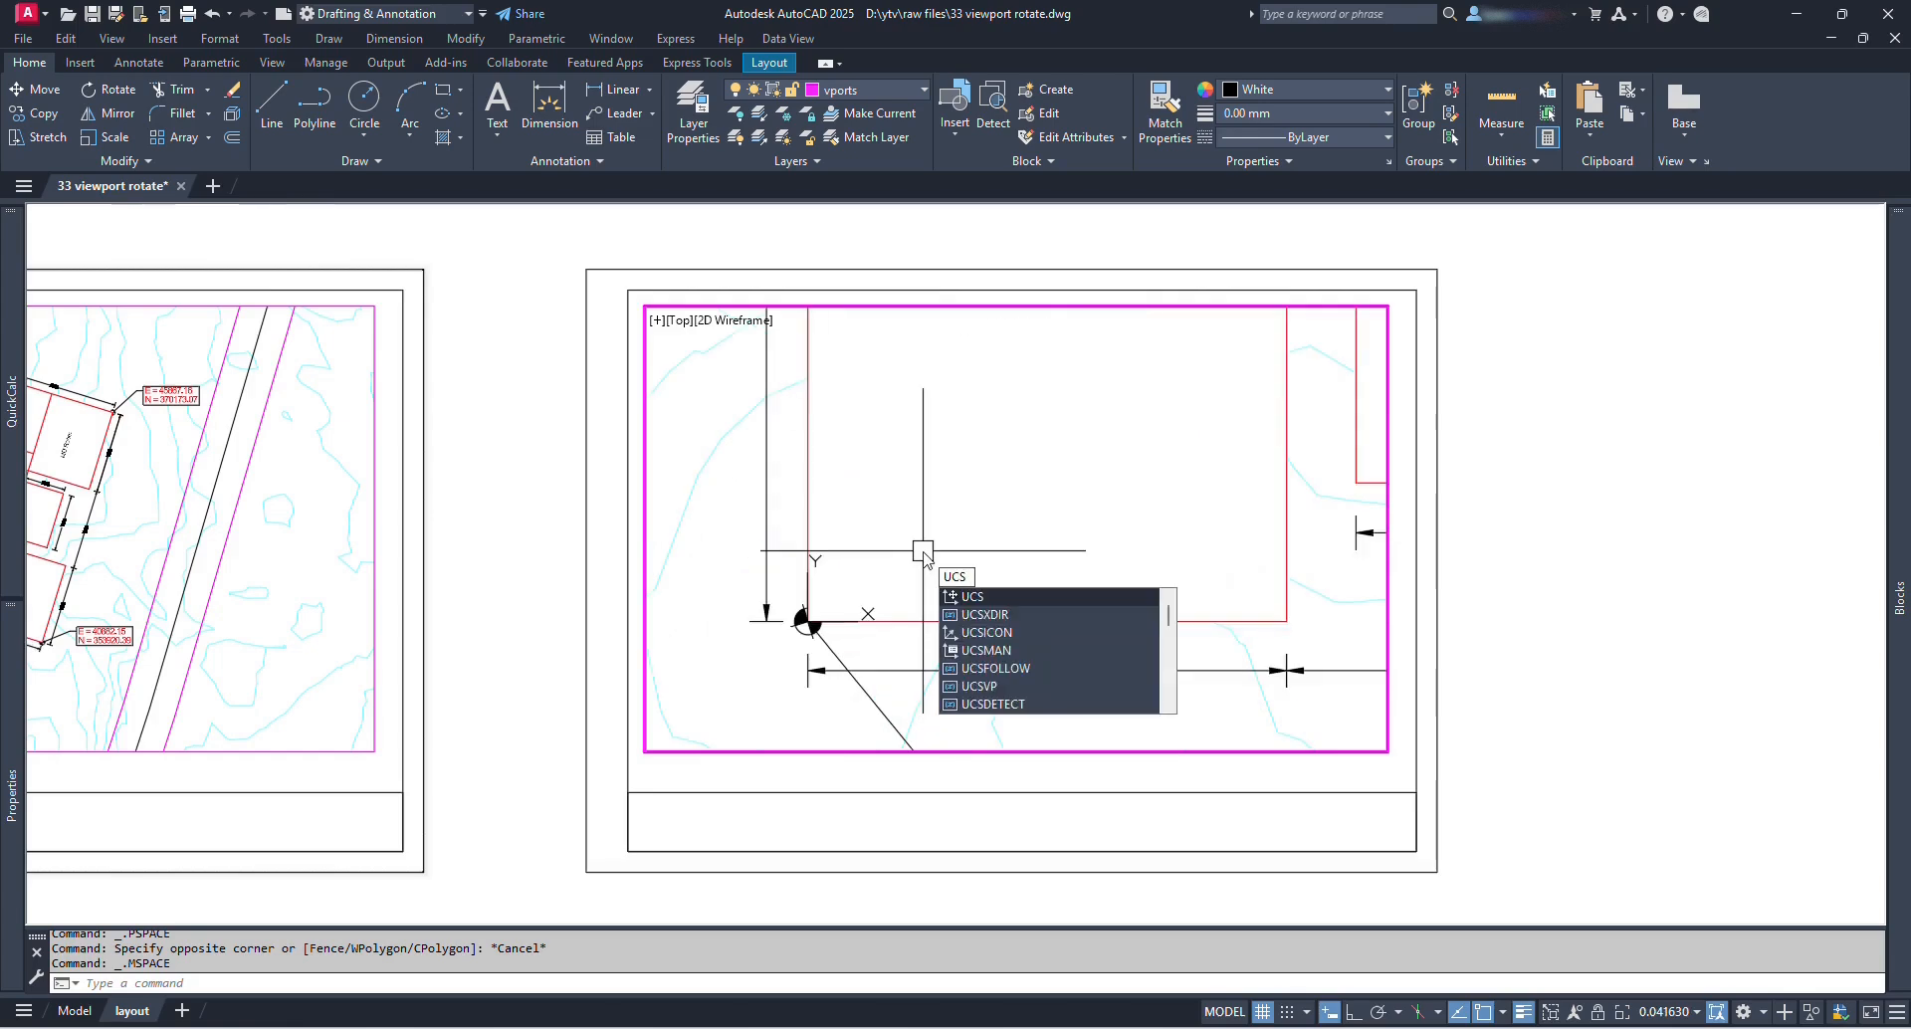
key("Return")
scroll(811, 637, "up", 6)
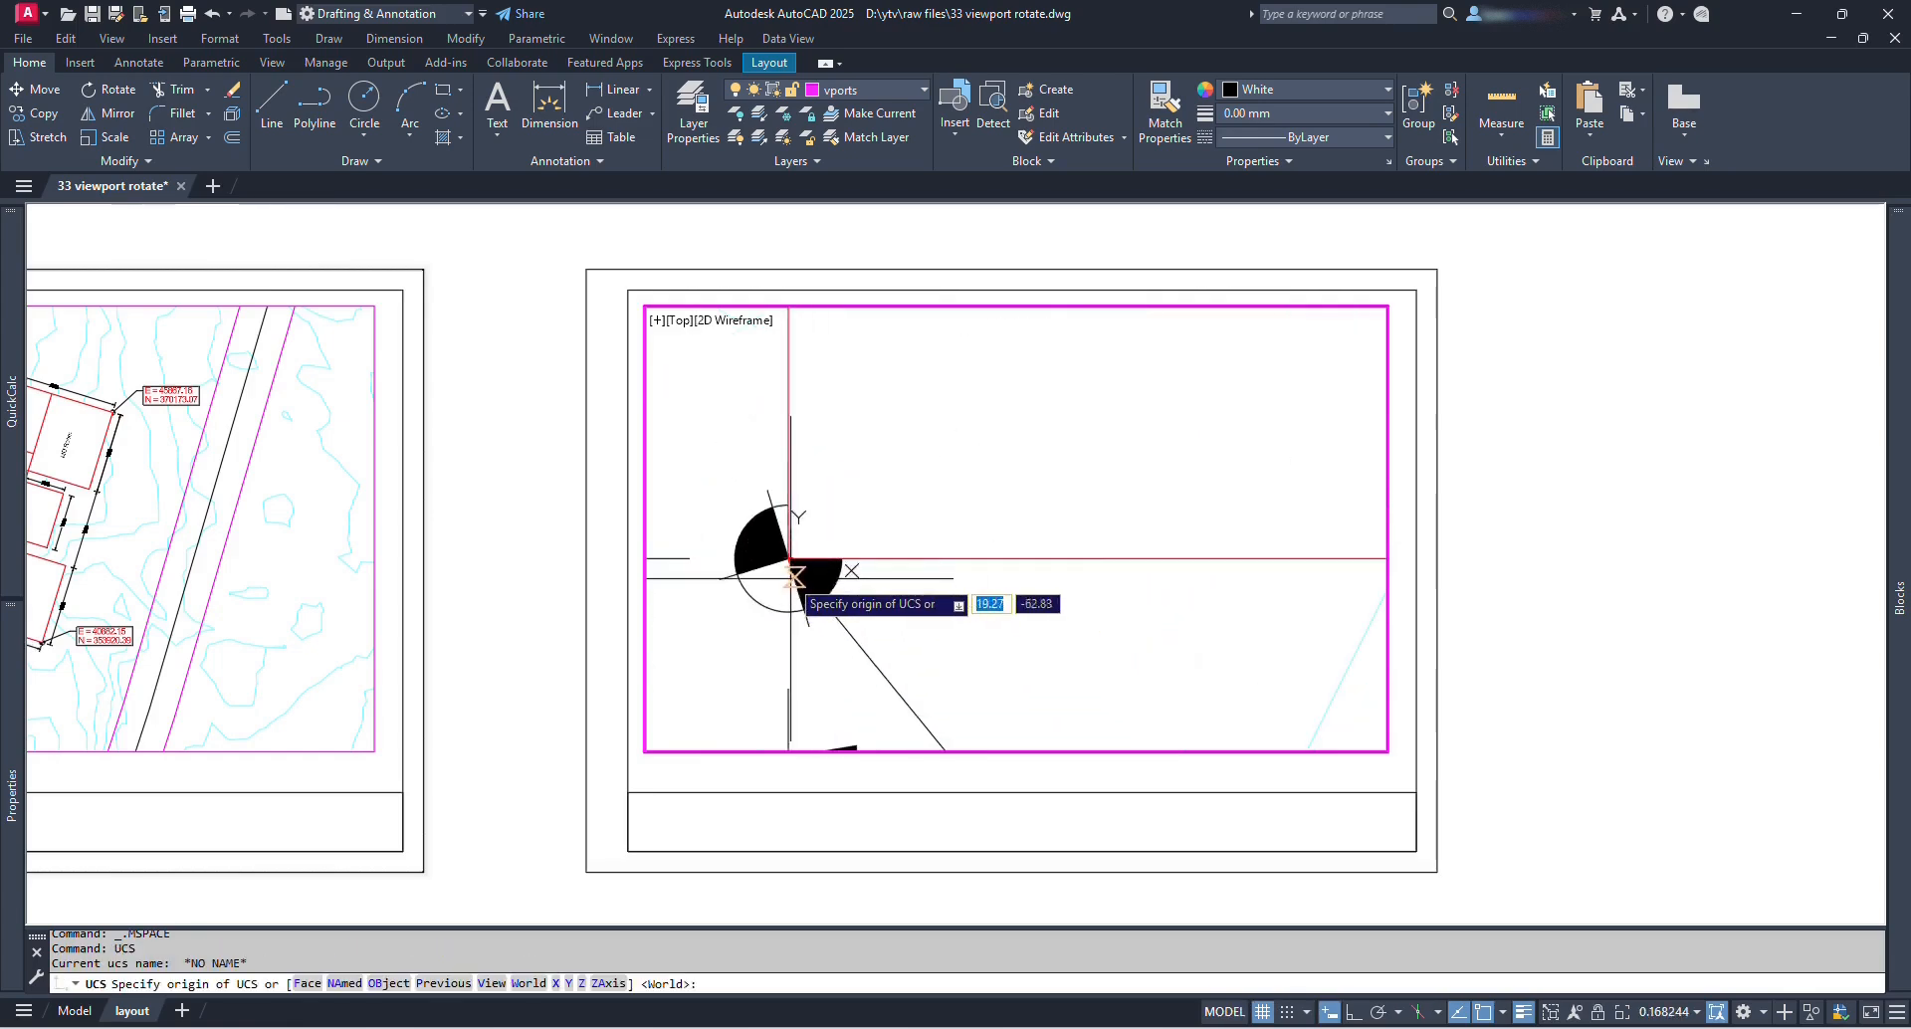
left_click(786, 560)
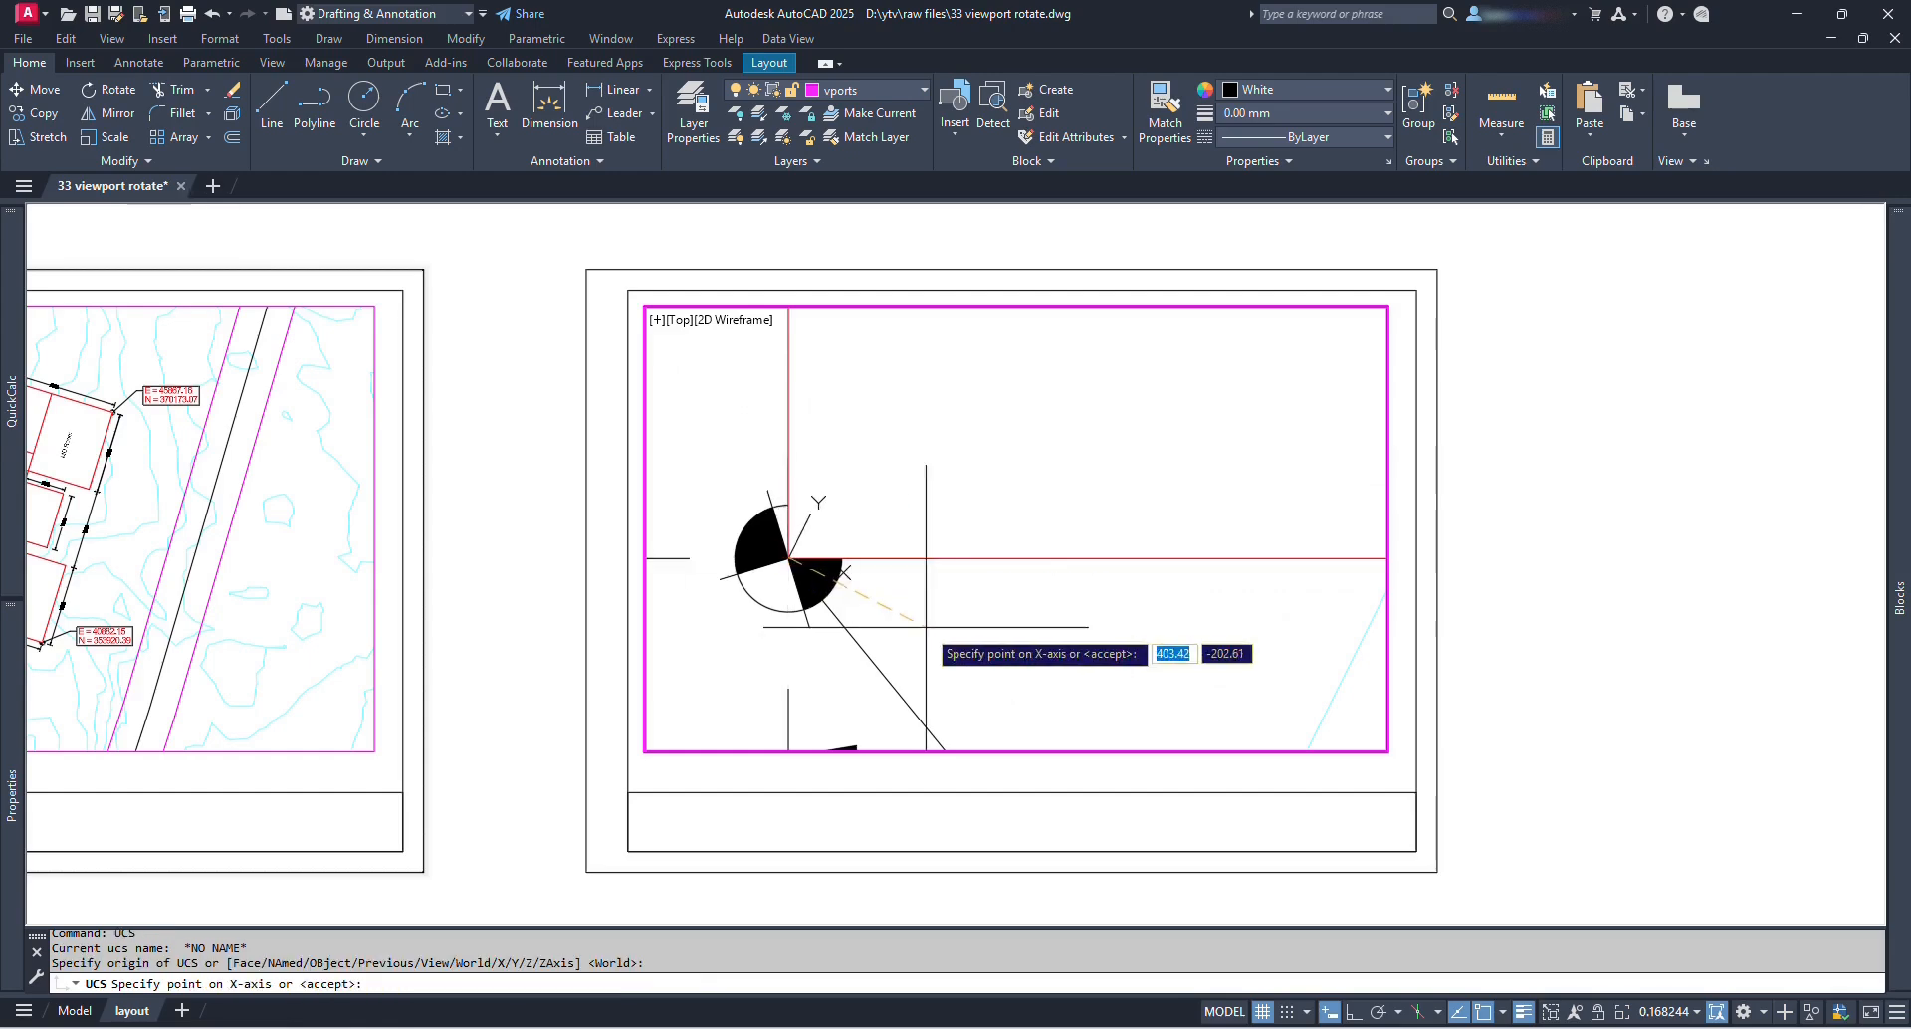
Step: Turn Ortho on, point the UCS X-axis straight down and set the XY plane along the building's bottom wall
scroll(961, 608, "down", 10)
scroll(970, 643, "up", 6)
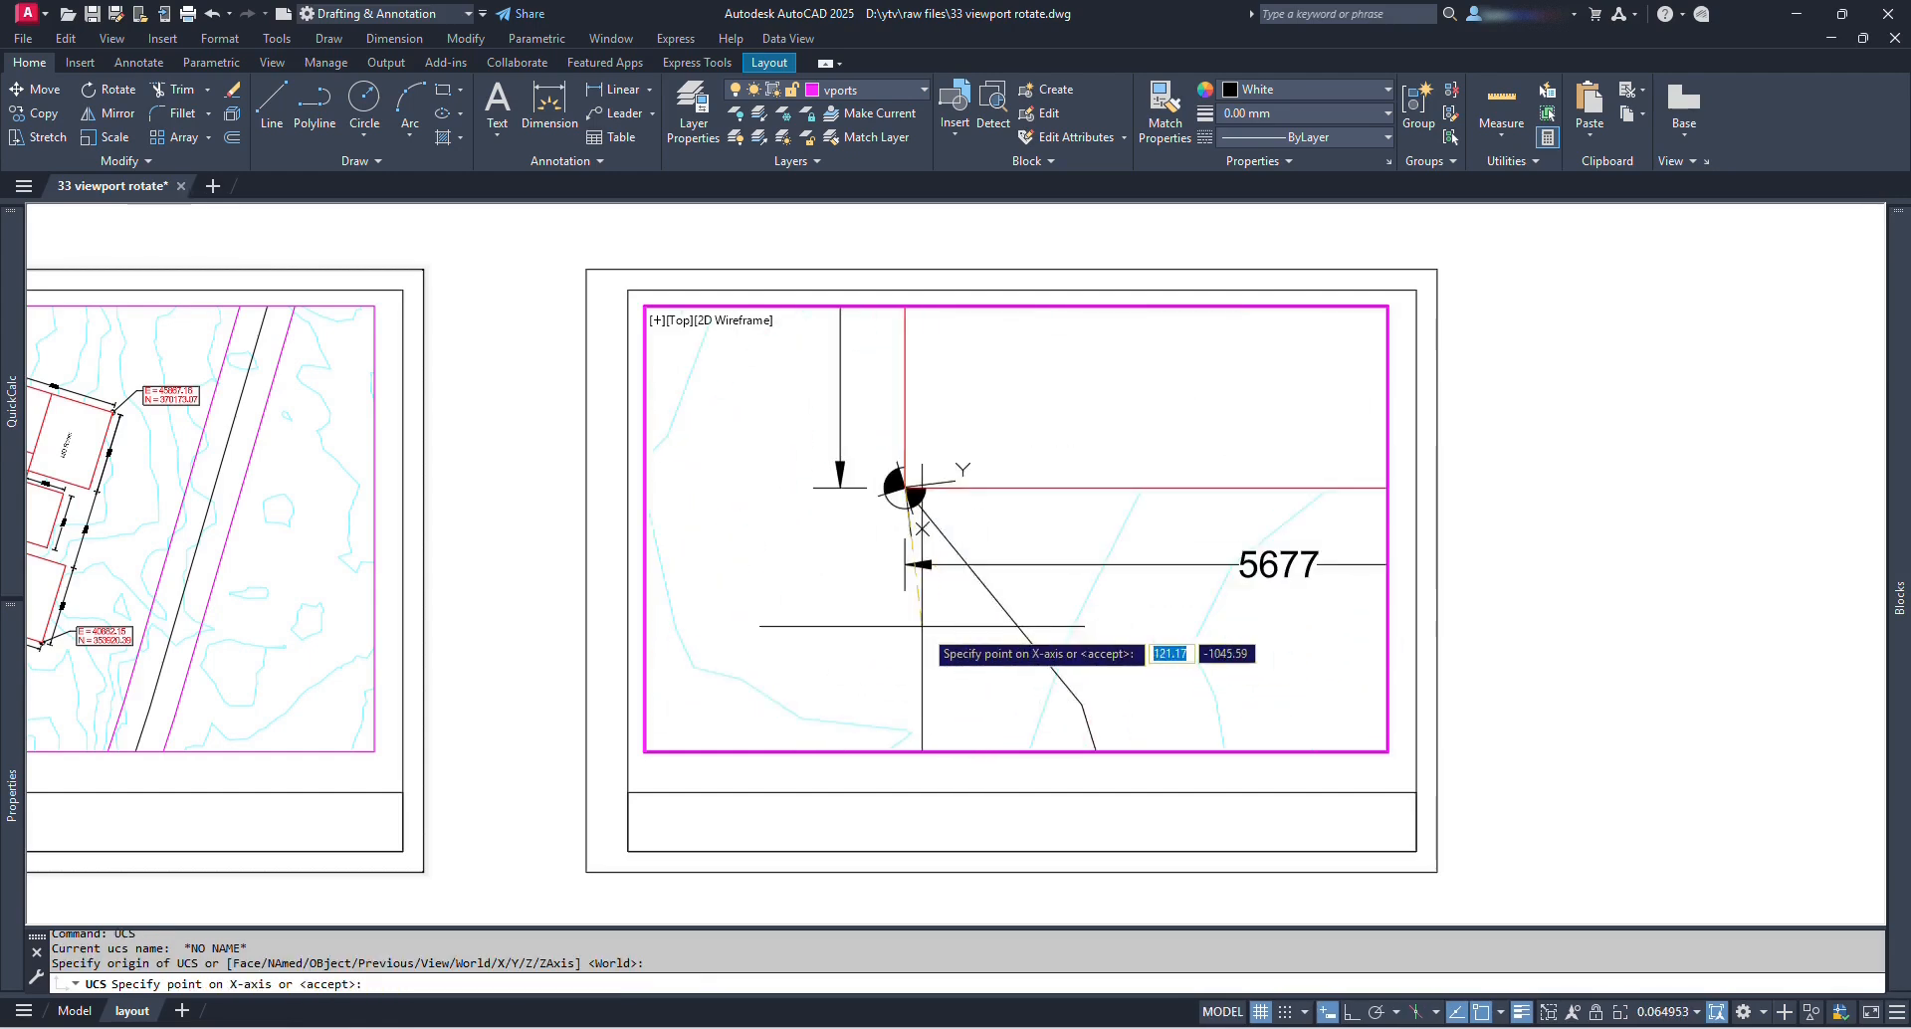
key("F8")
left_click(896, 675)
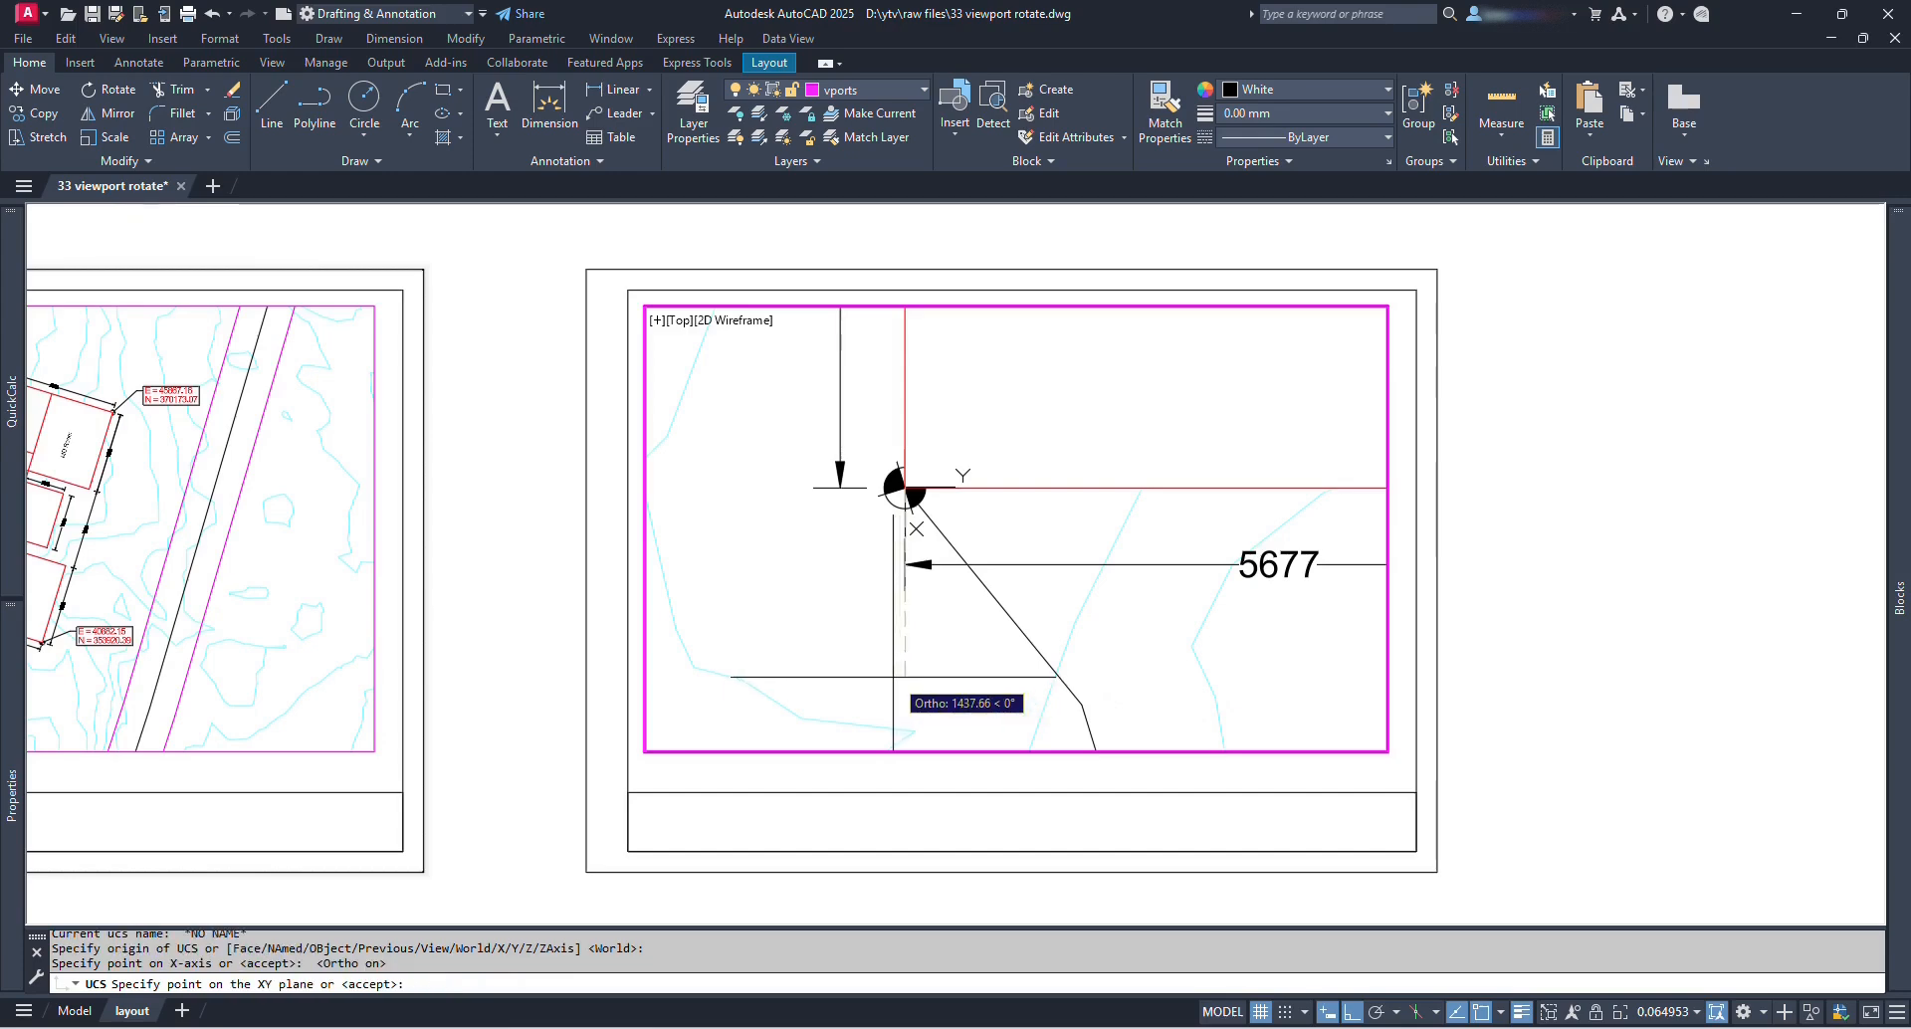
left_click(1088, 488)
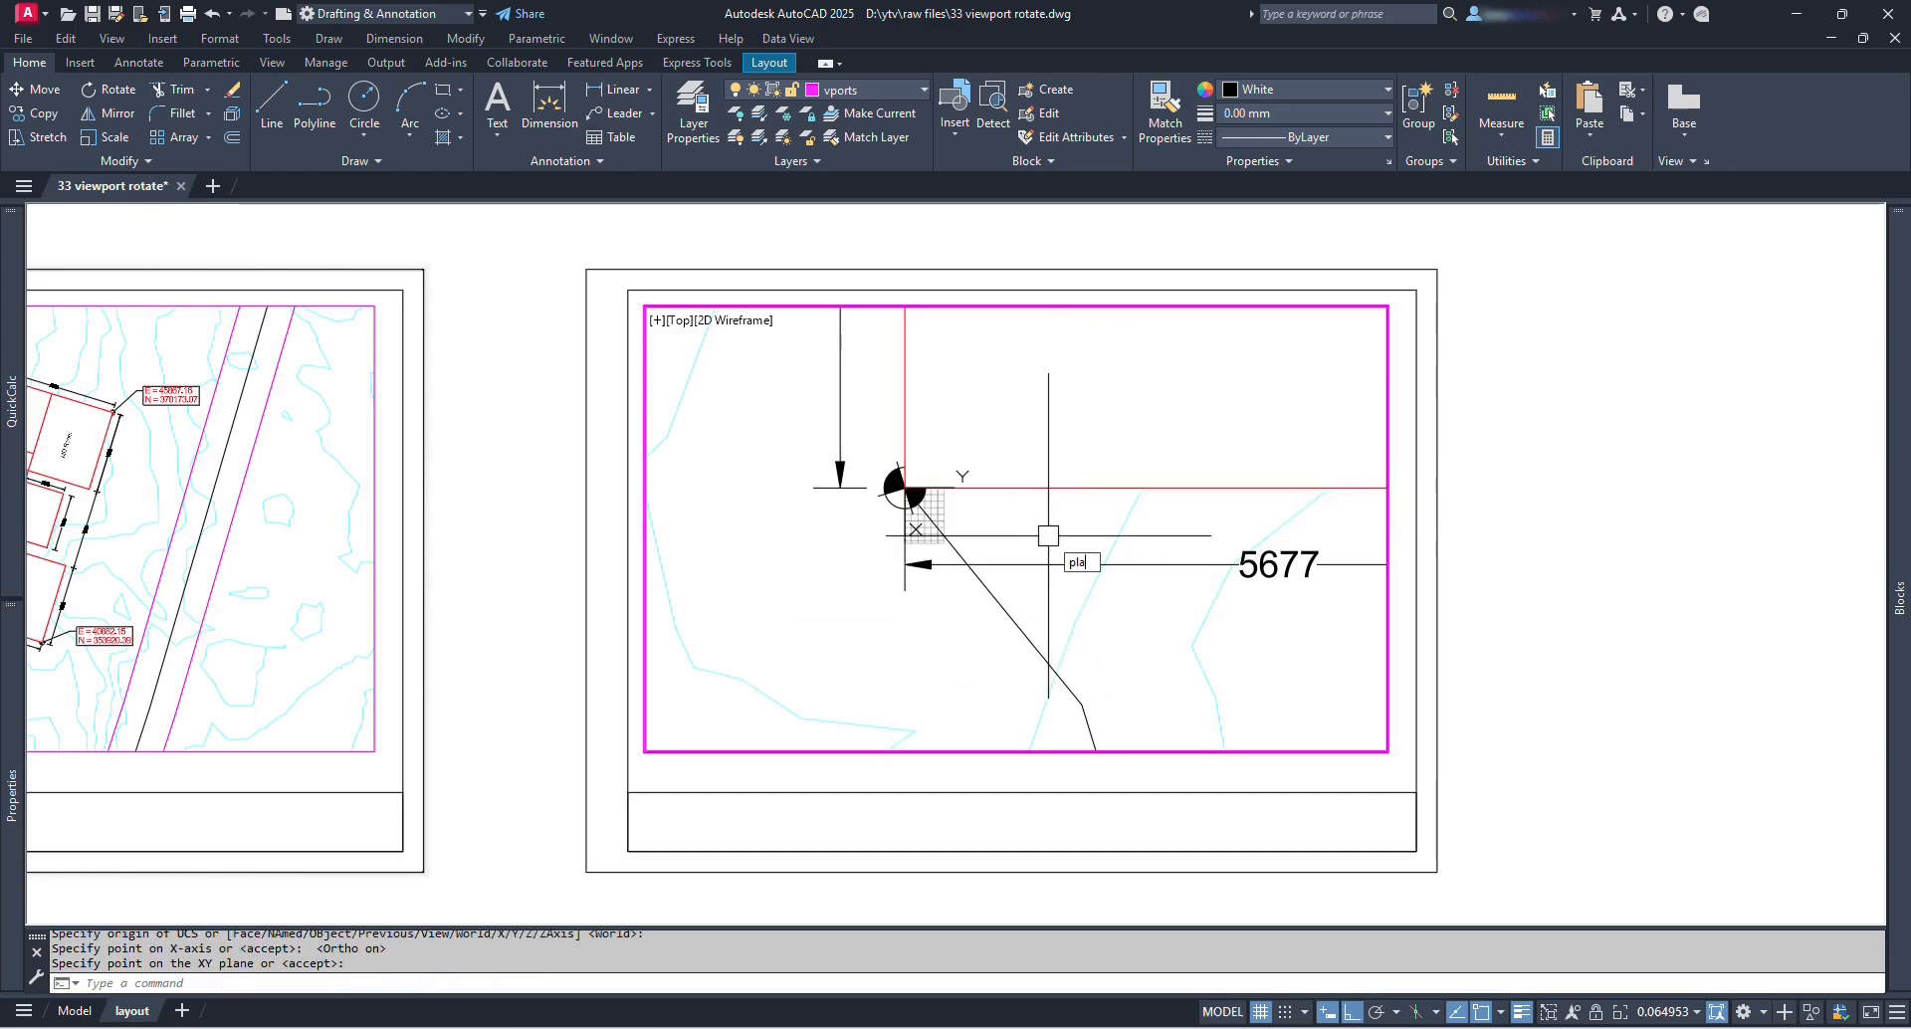
Step: Rotate the copied sheet's viewport to the current UCS with PLAN, and frame the upright building beside the road
type("plan")
key("Return")
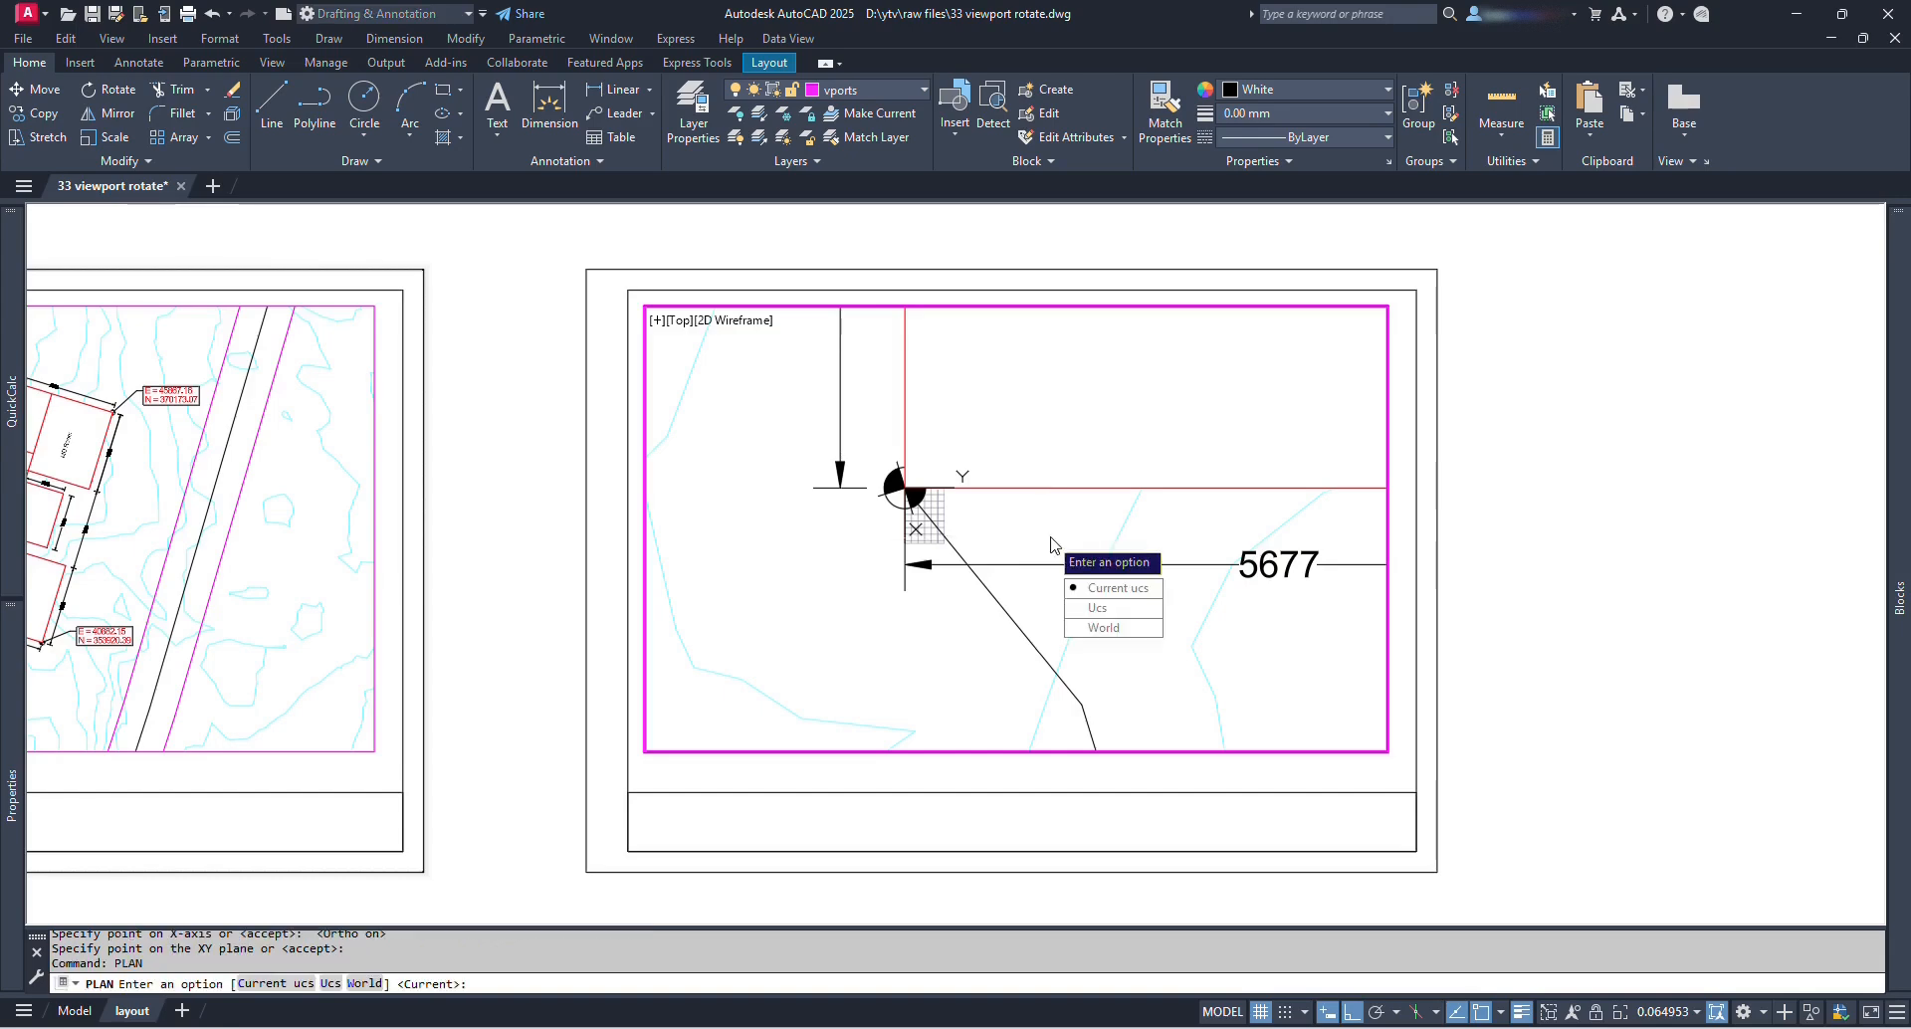
left_click(1117, 588)
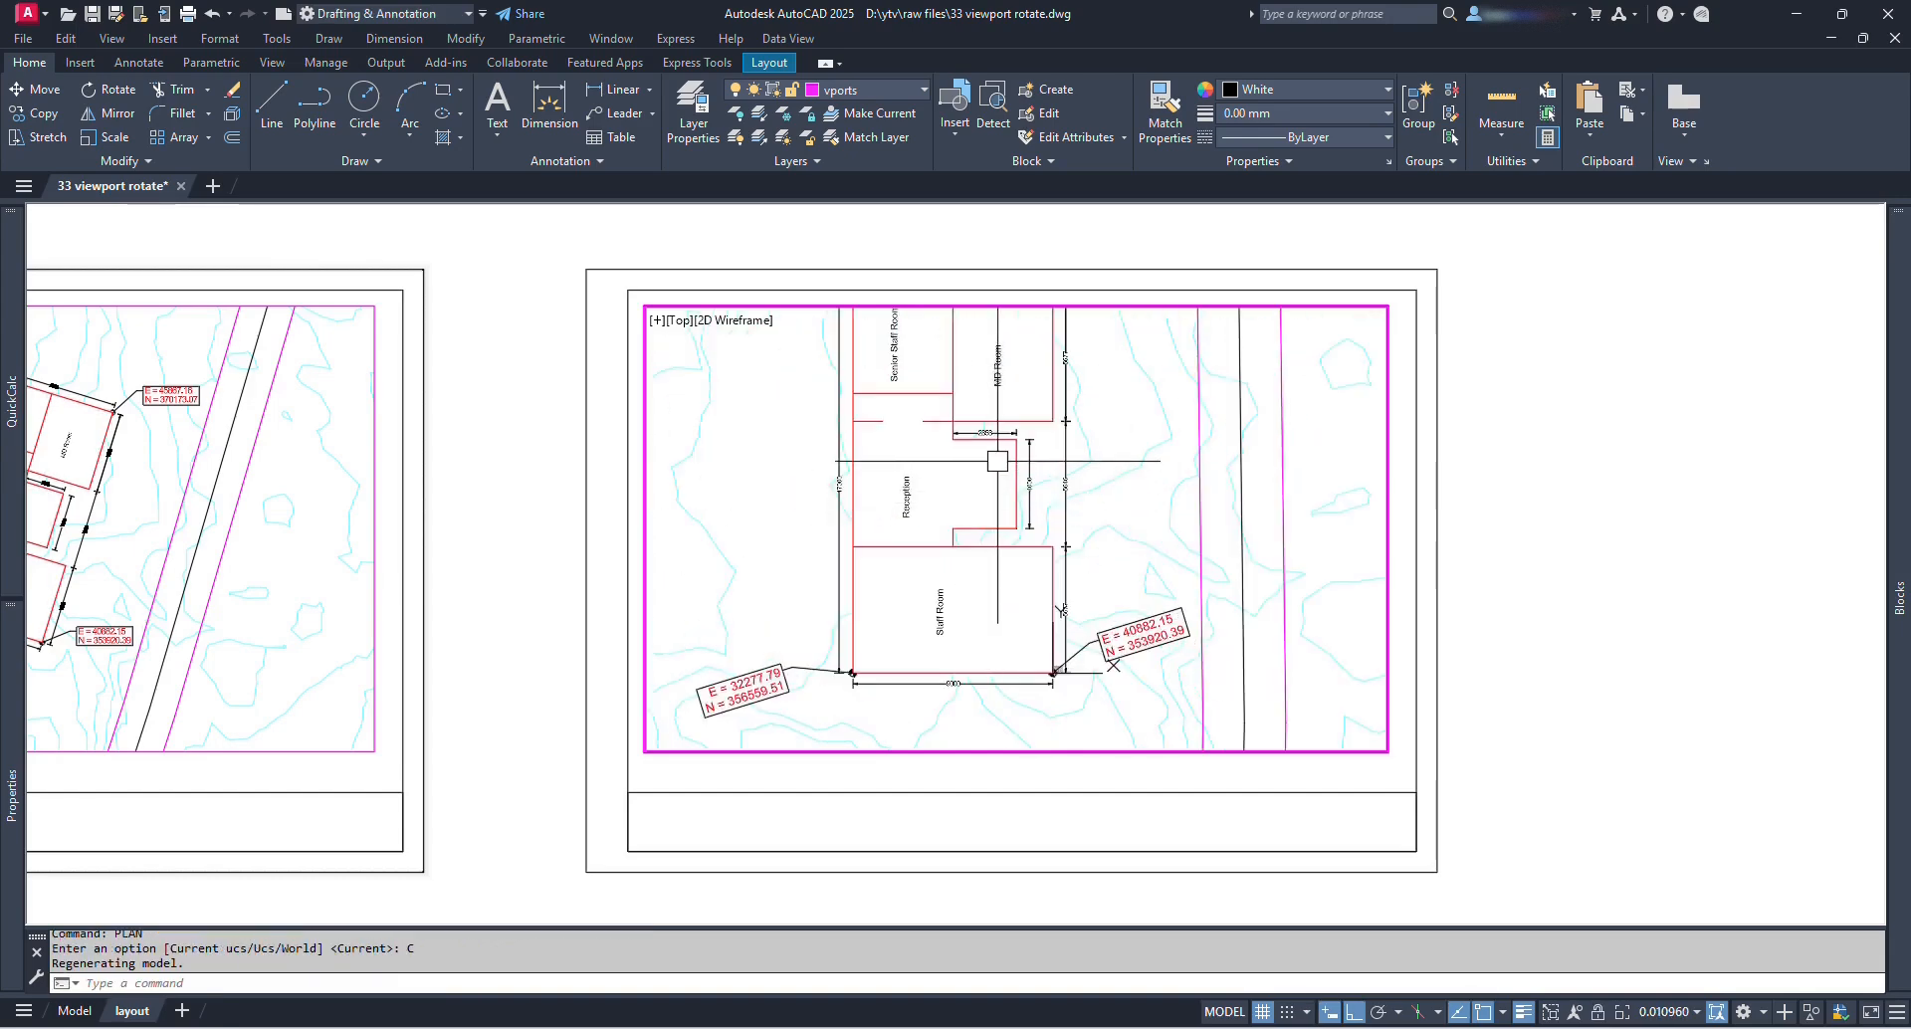
middle_click_drag(916, 490, 861, 490)
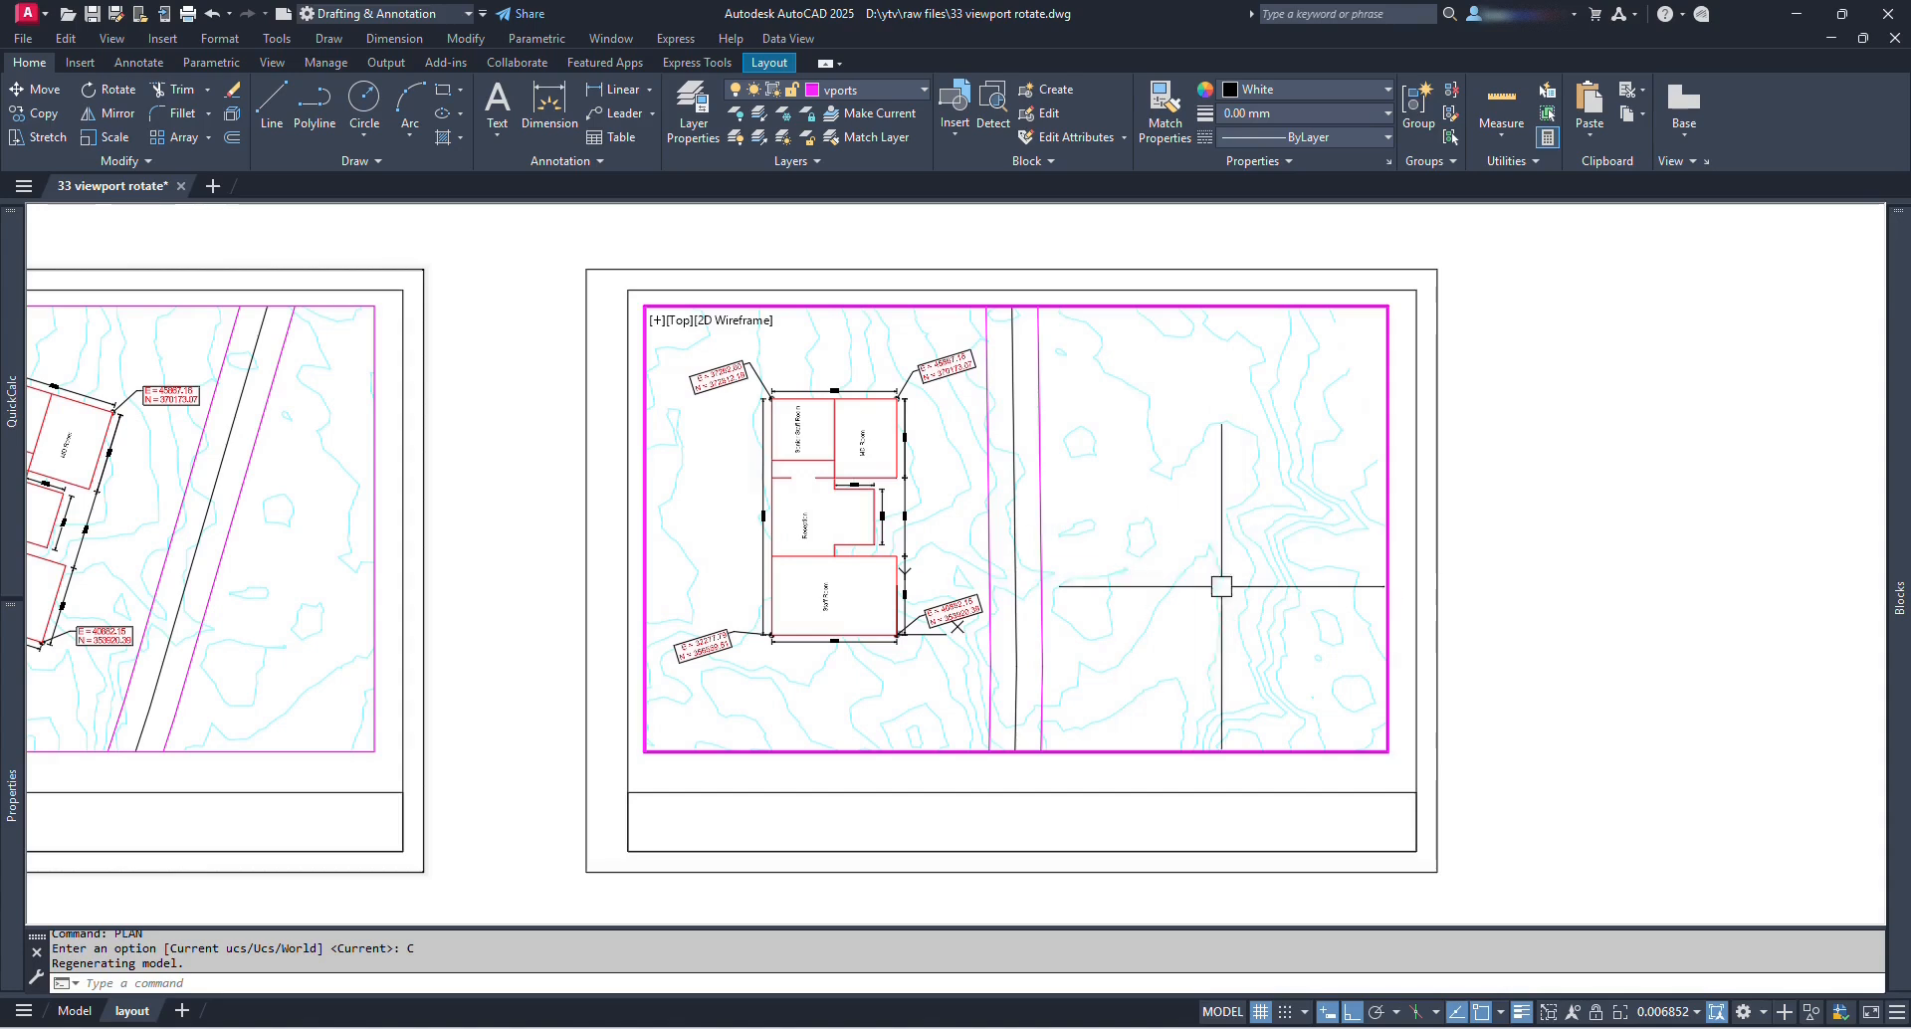
Step: Return to paper space and narrow the copied sheet's viewport to about 201 units wide, ending just past the road
double_click(1339, 773)
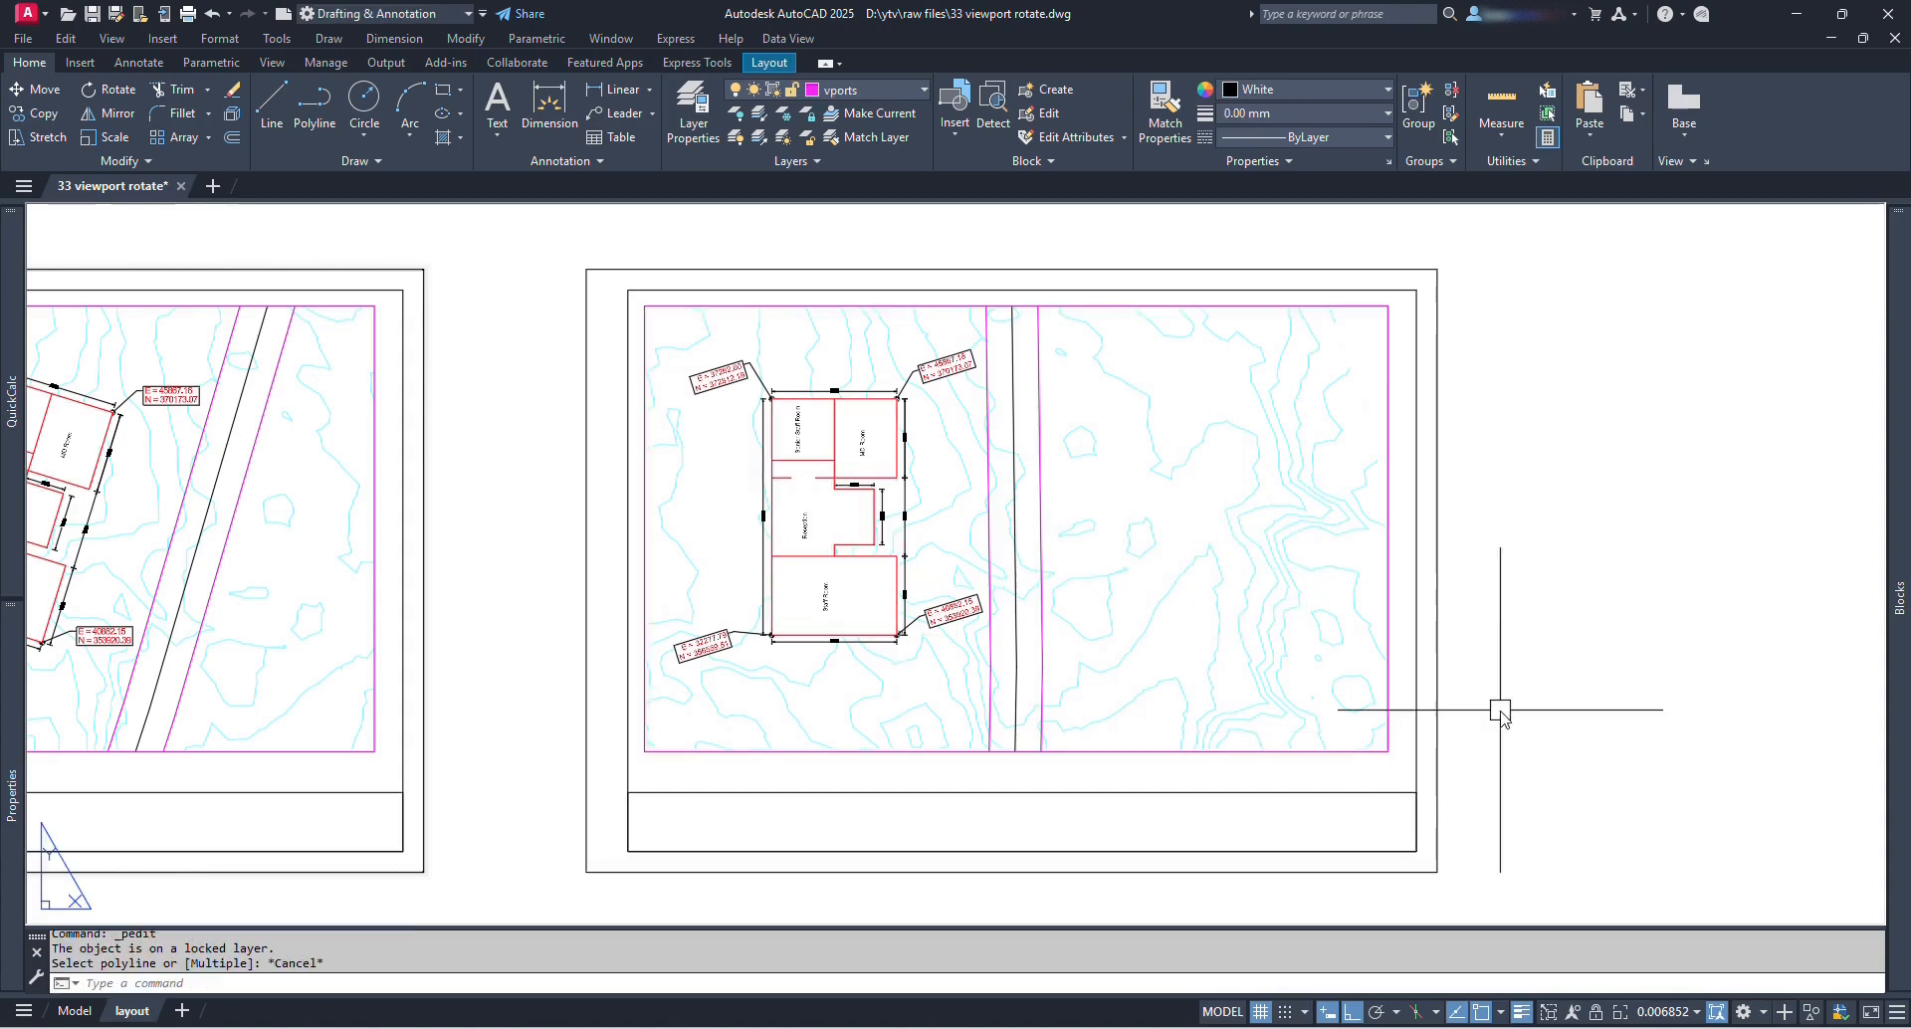
left_click(1295, 752)
left_click(1388, 751)
left_click(1053, 752)
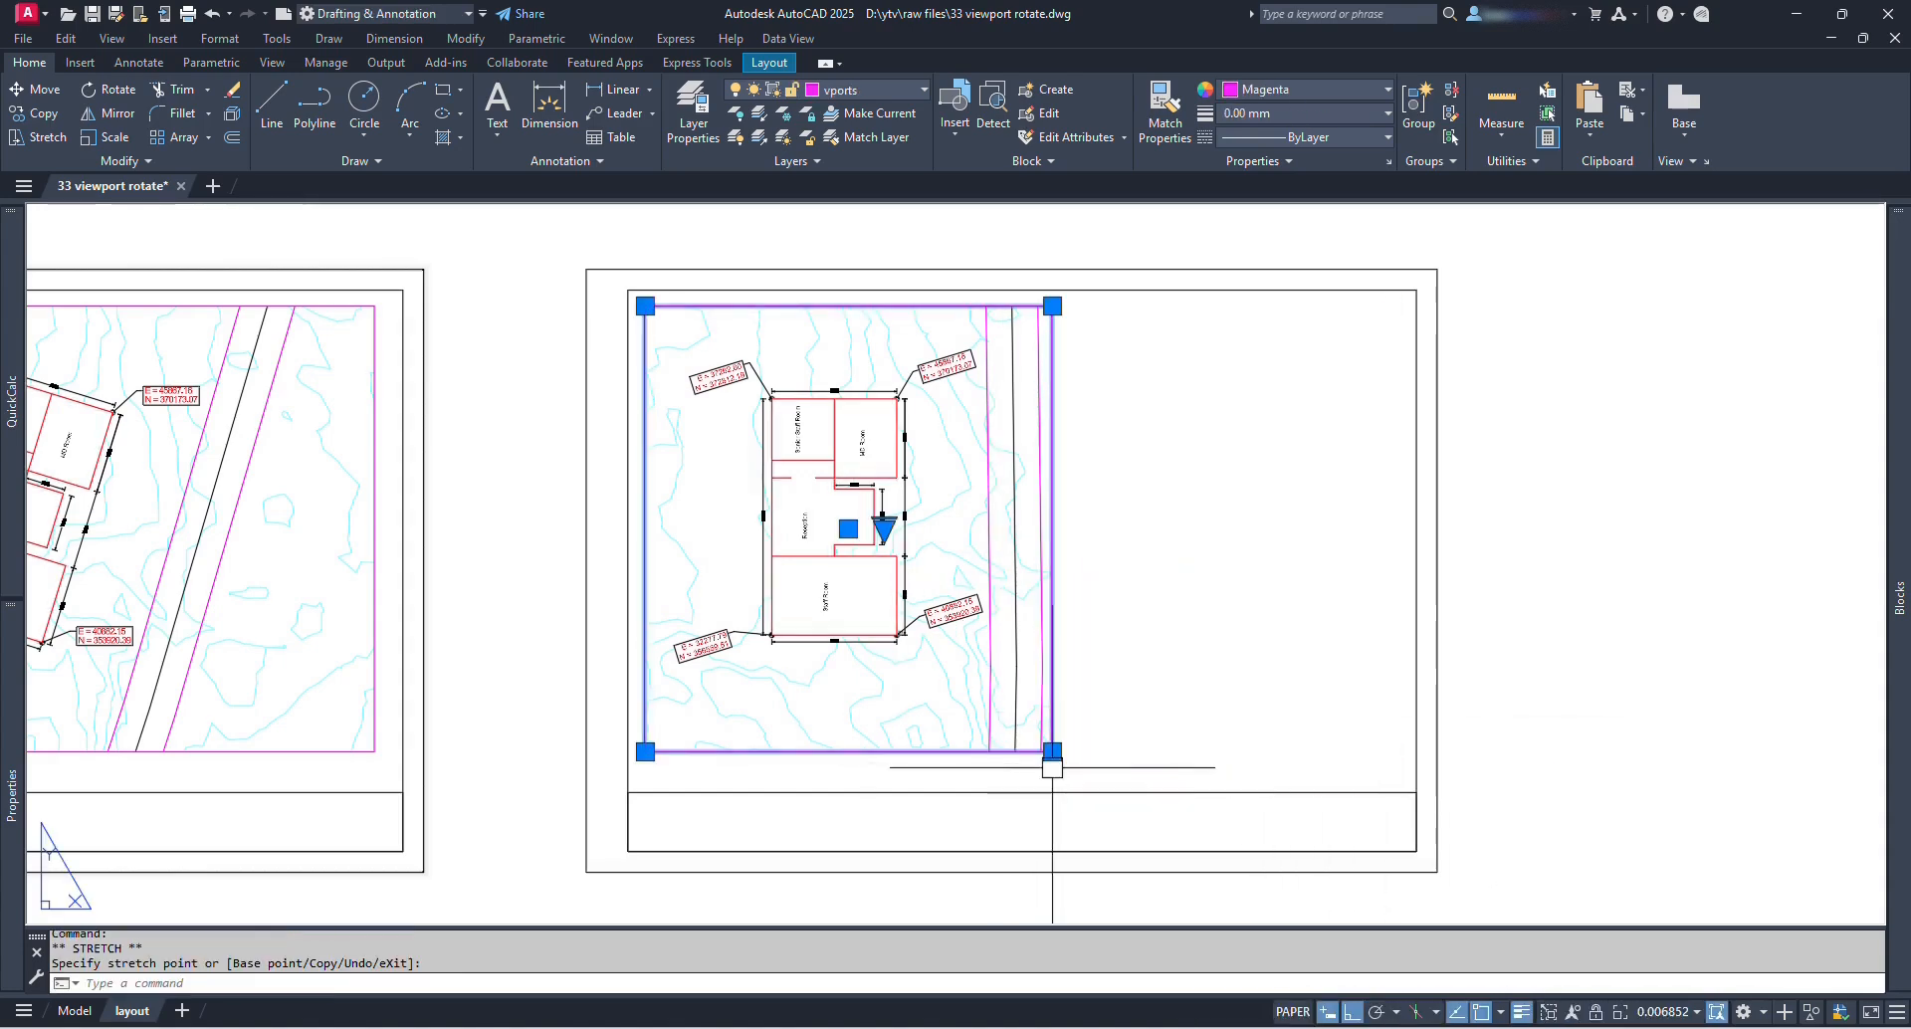
Step: Lock the narrowed viewport's display by setting Display locked to Yes
mouse_move(14, 715)
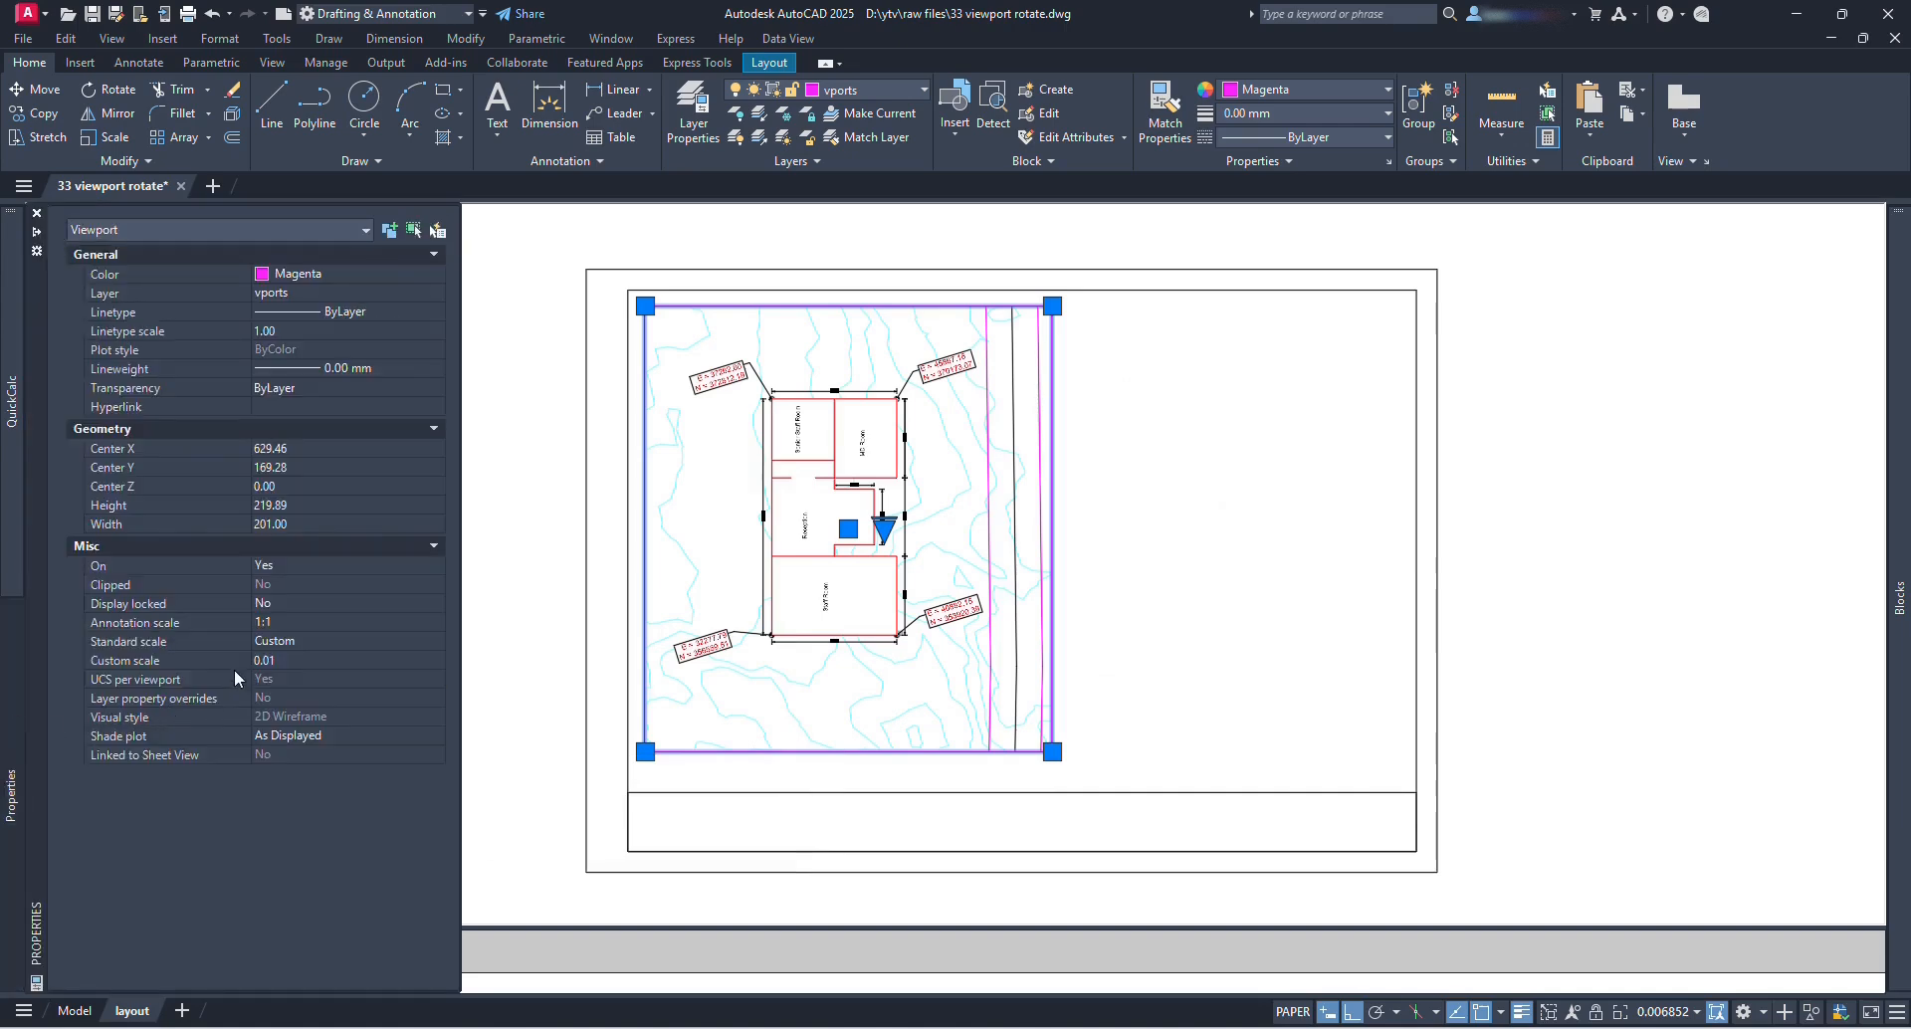
left_click(320, 602)
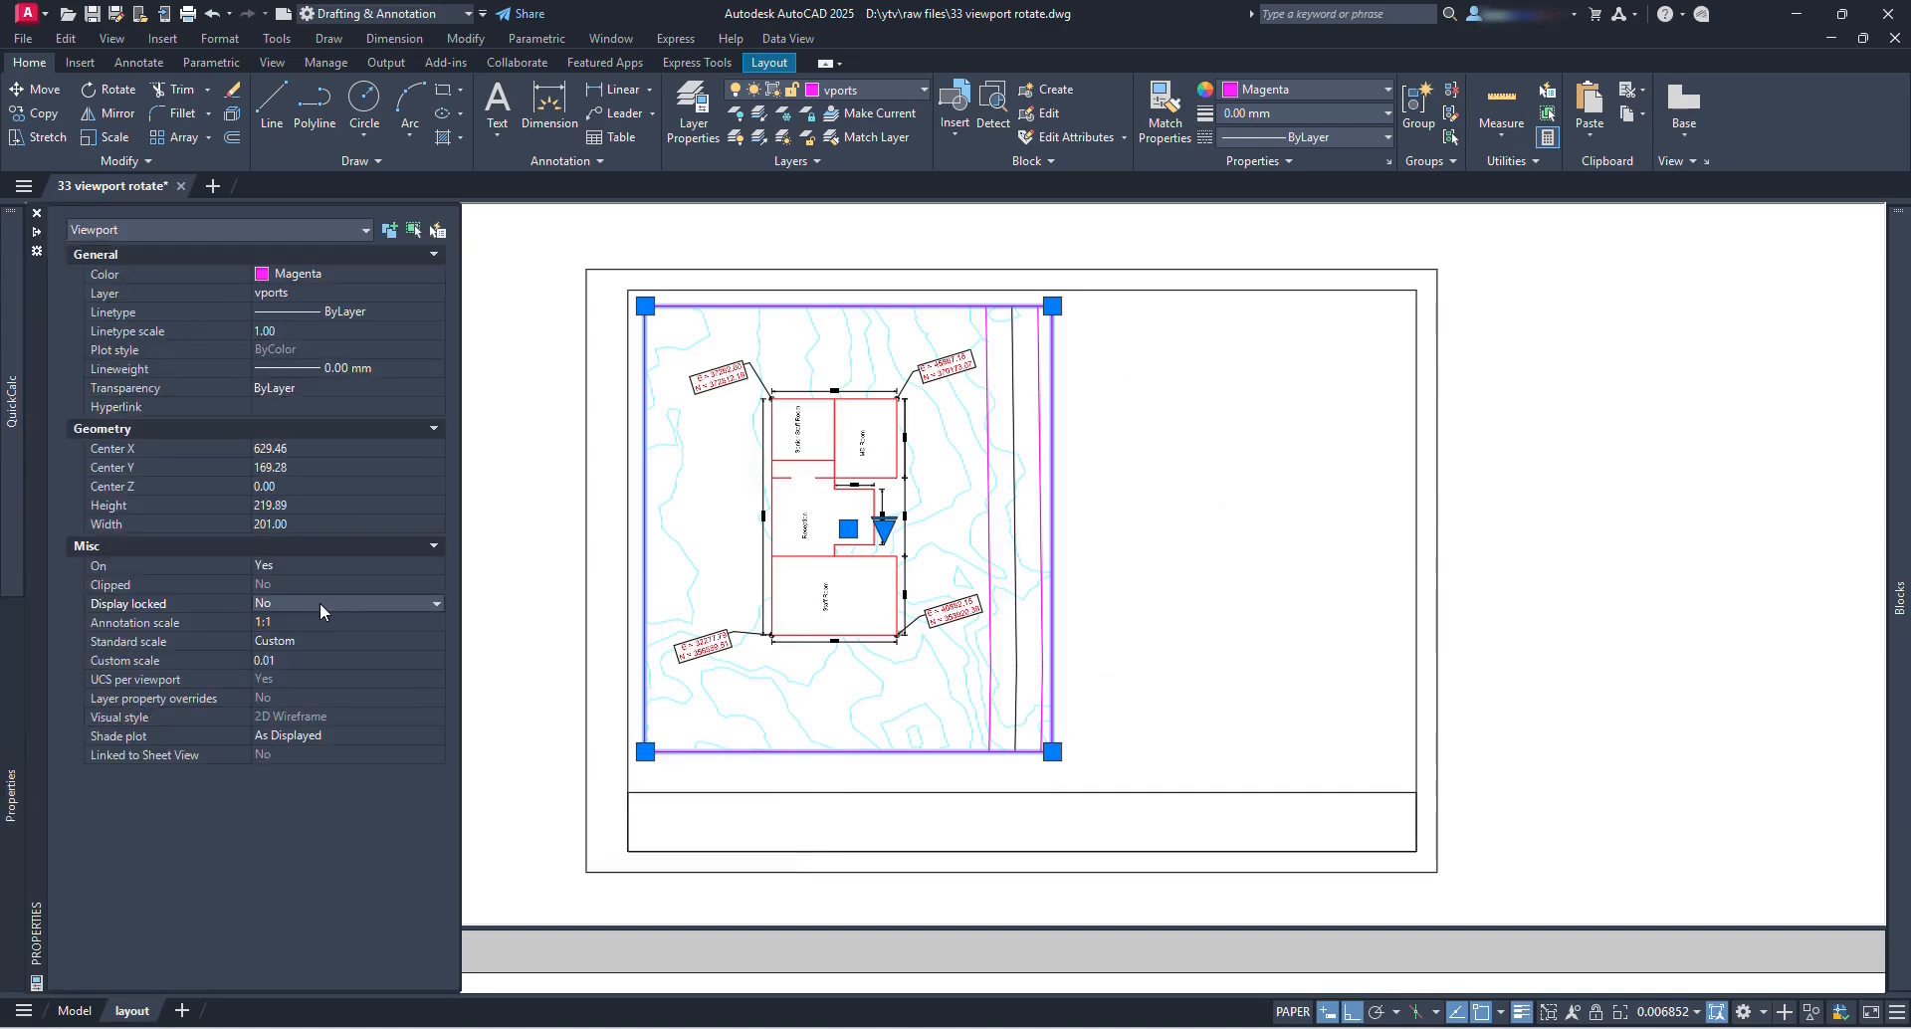
left_click(320, 602)
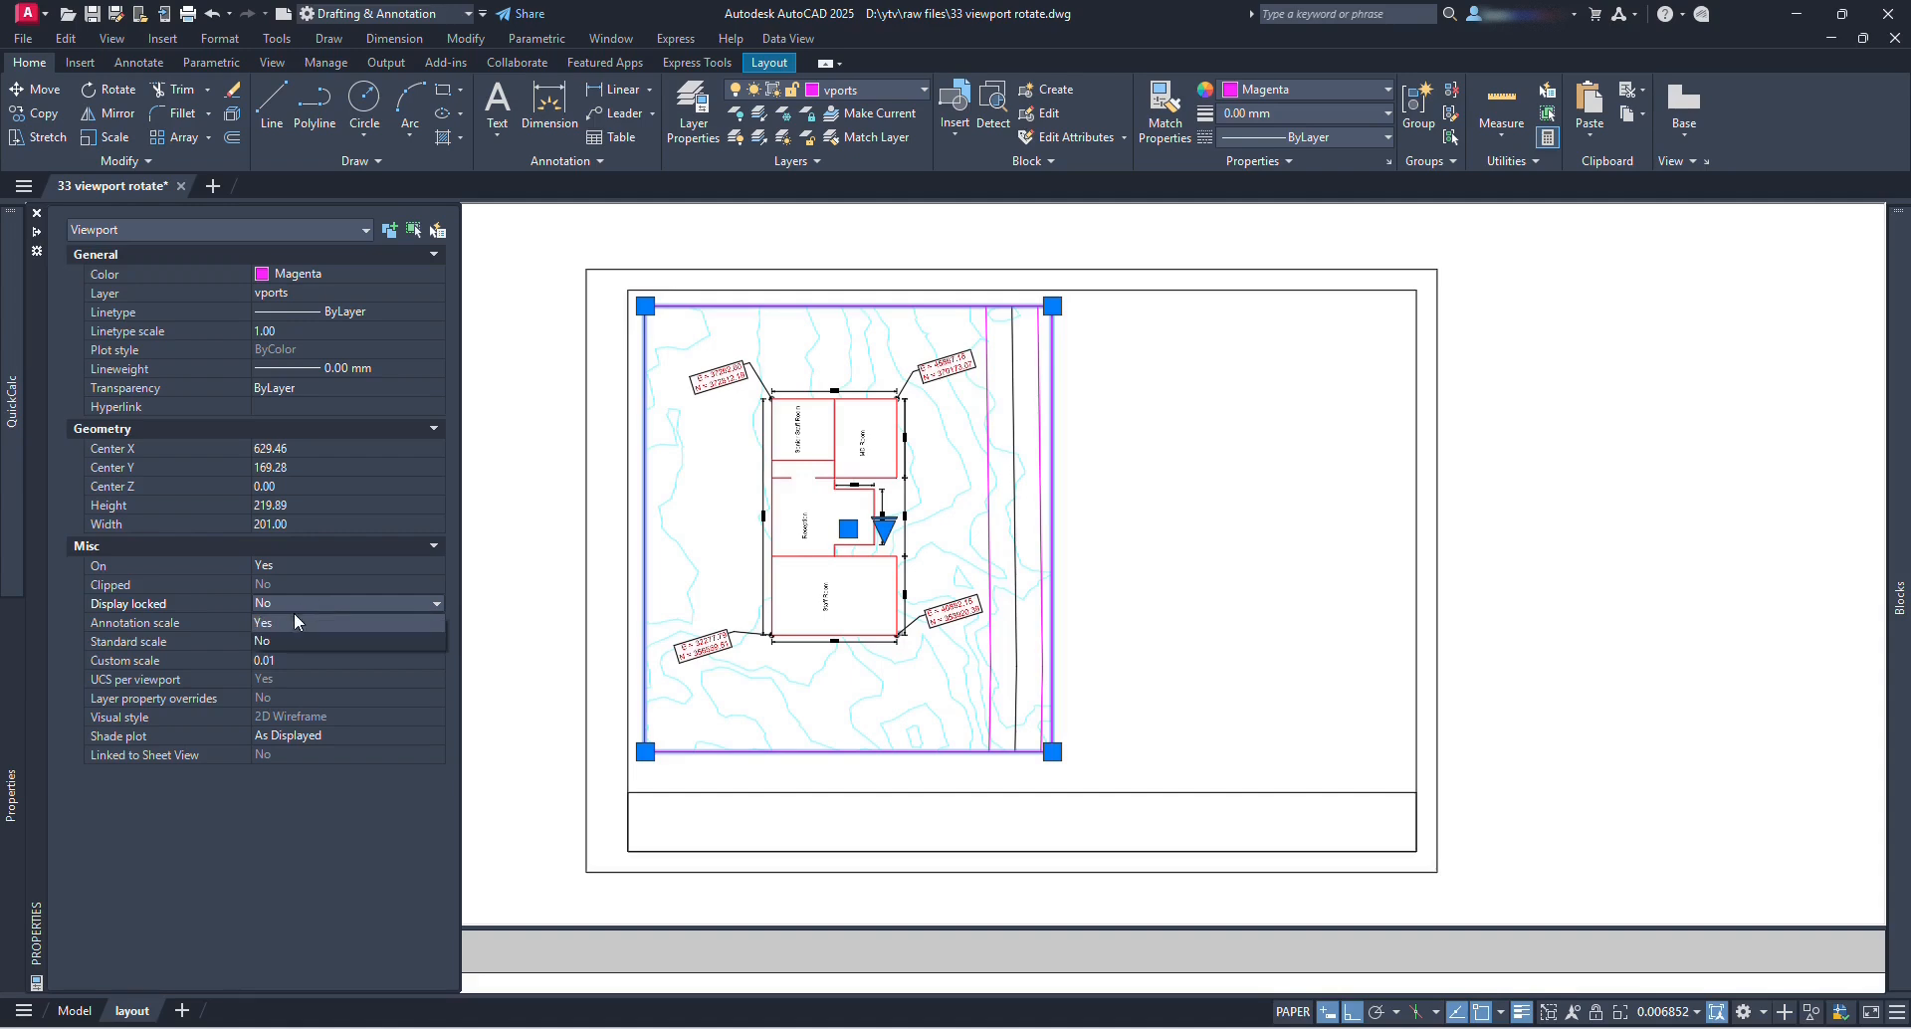
left_click(293, 621)
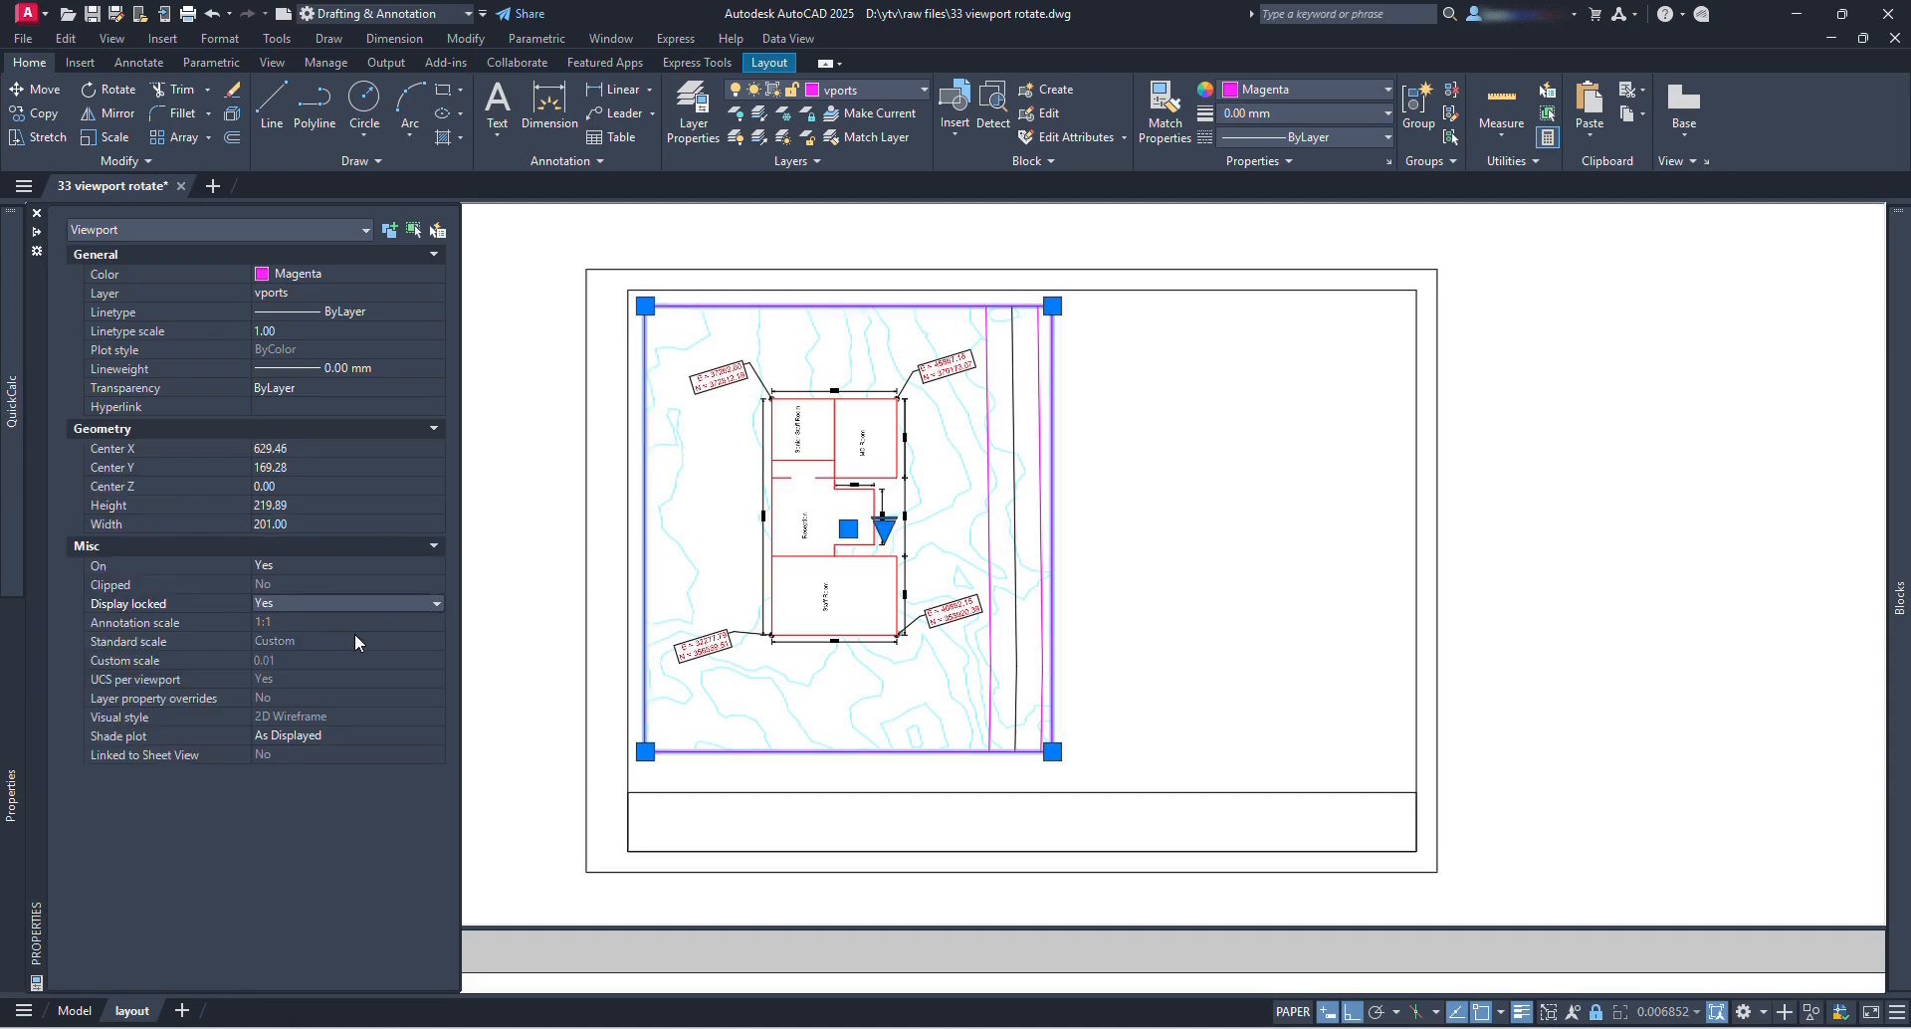
Step: Unlock the narrowed viewport by setting Display locked to No, and deselect it
left_click(339, 600)
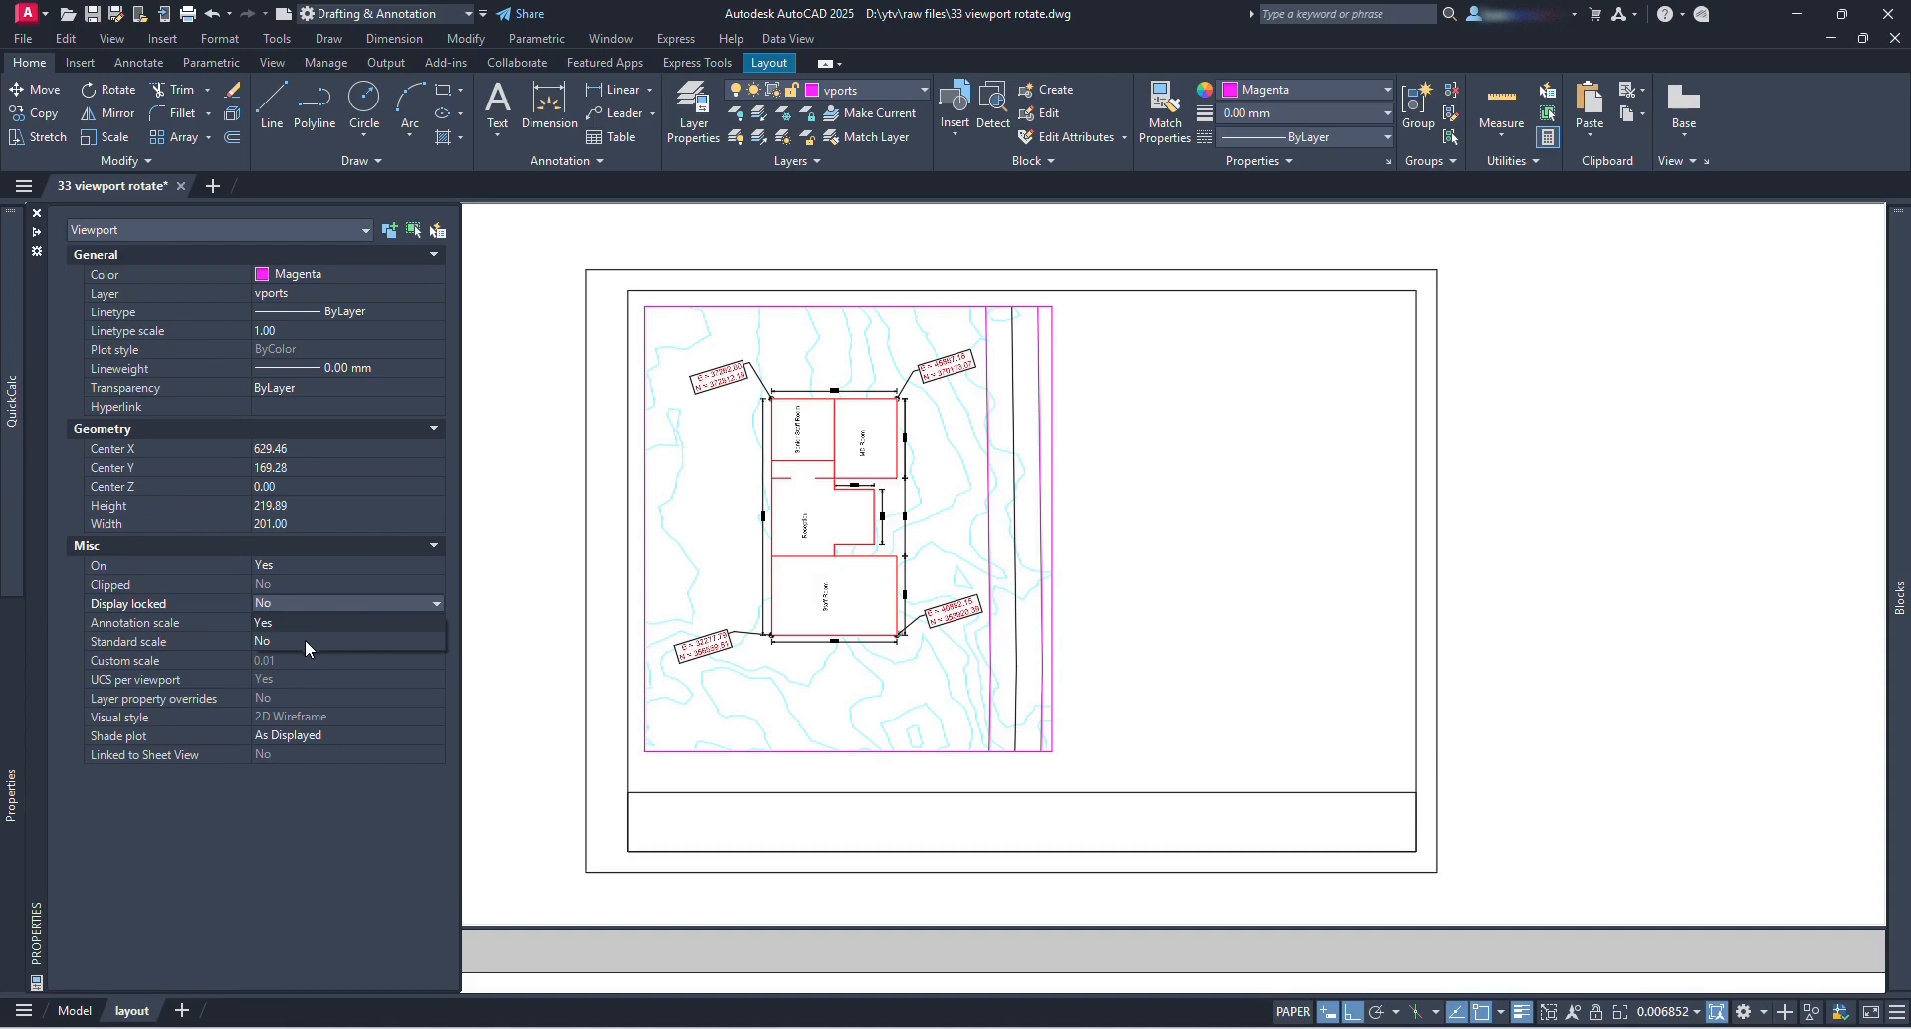
left_click(305, 641)
key("Escape")
key("Escape")
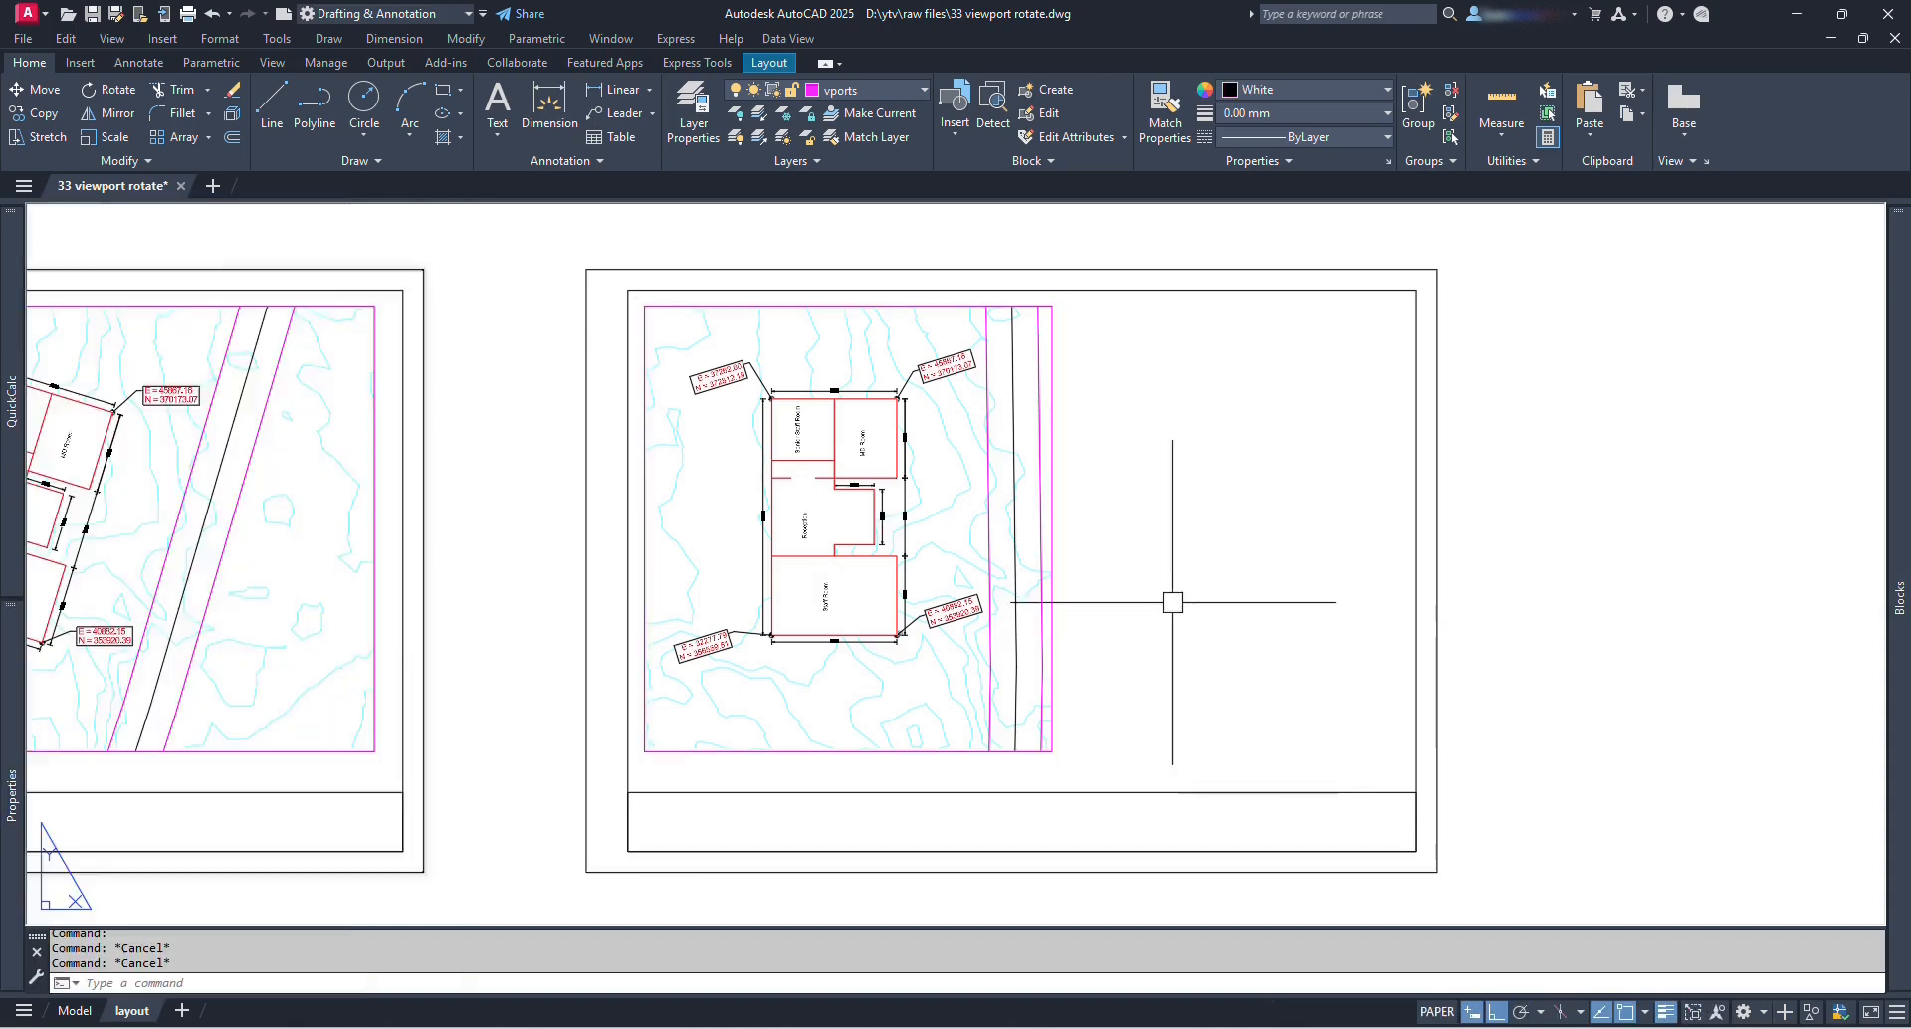
Step: Copy the narrowed viewport horizontally so the duplicate sits beside it on the same sheet
scroll(1159, 587, "down", 4)
scroll(1153, 616, "up", 2)
type("co")
left_click(1151, 647)
left_click(932, 520)
key("space")
left_click(972, 790)
left_click(1219, 793)
key("Escape")
Step: Activate the duplicated viewport and set its UCS origin at the building's bottom-left corner, with the X-axis straight up along the left wall
scroll(1261, 584, "up", 4)
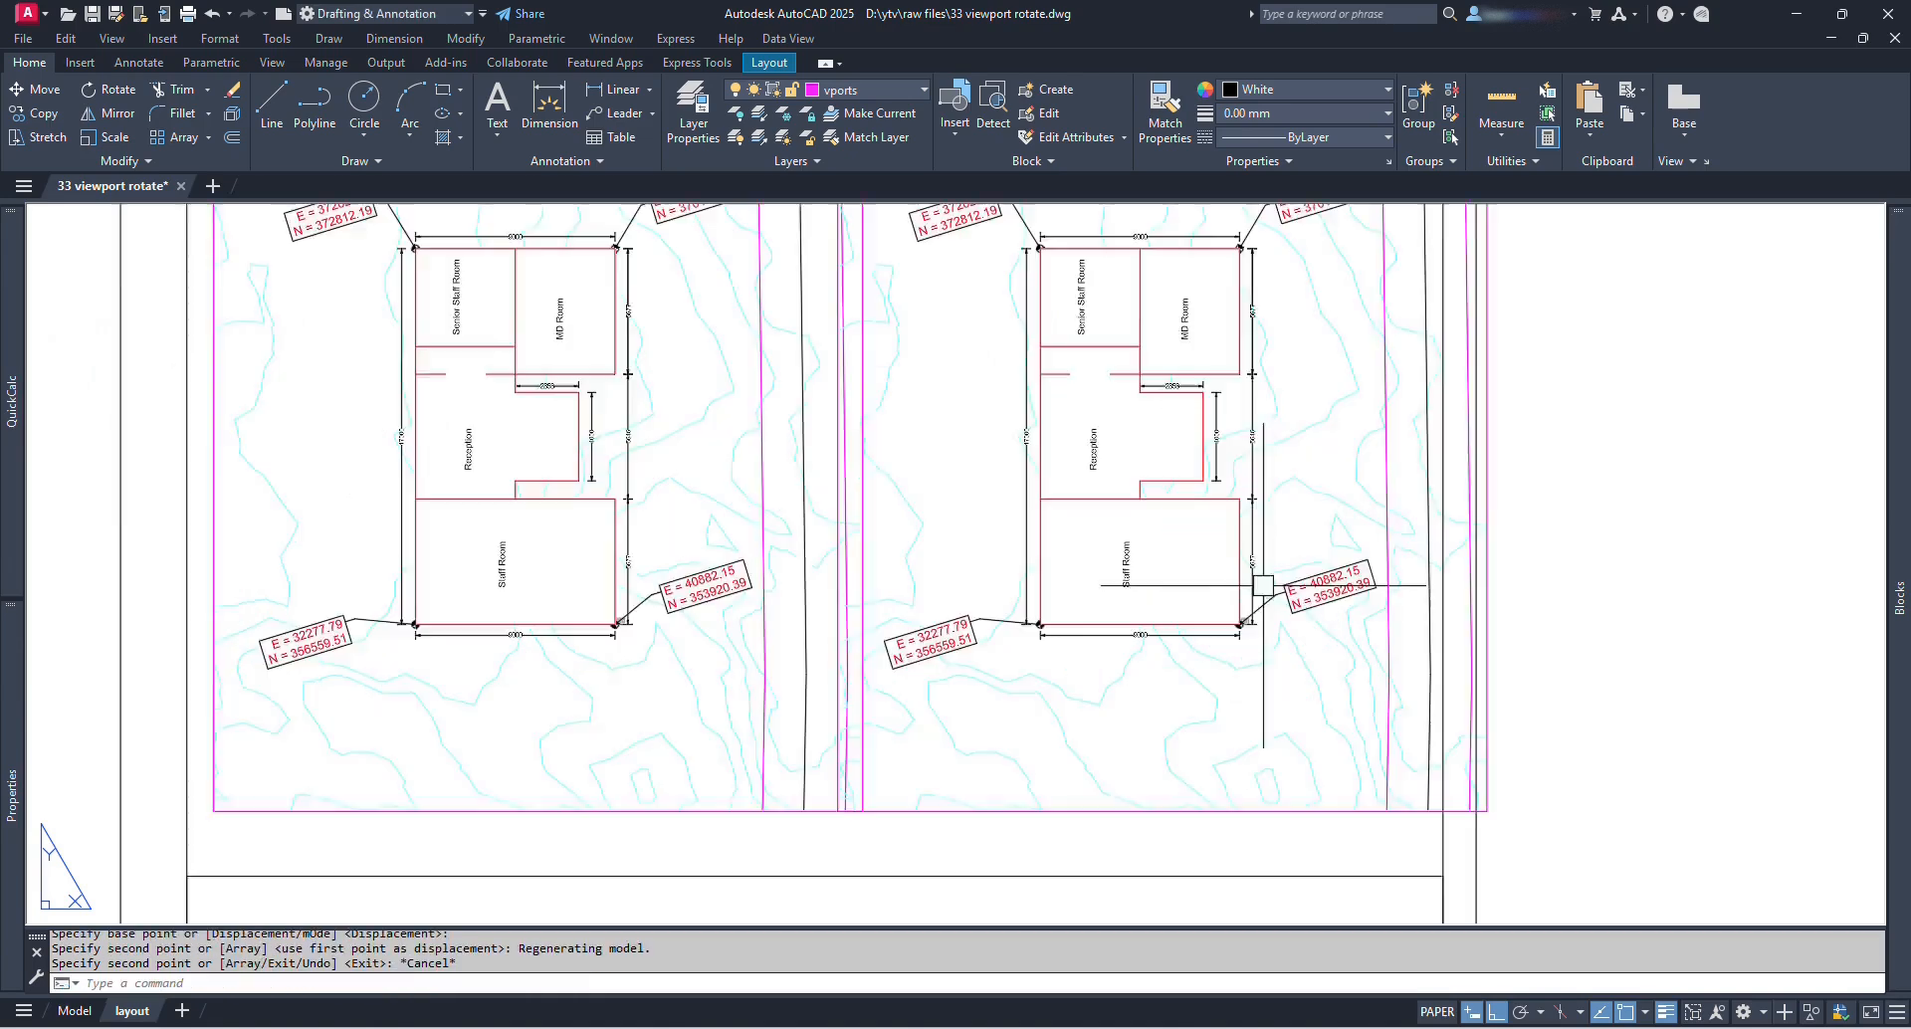
scroll(1265, 598, "down", 2)
middle_click_drag(1257, 625, 1159, 619)
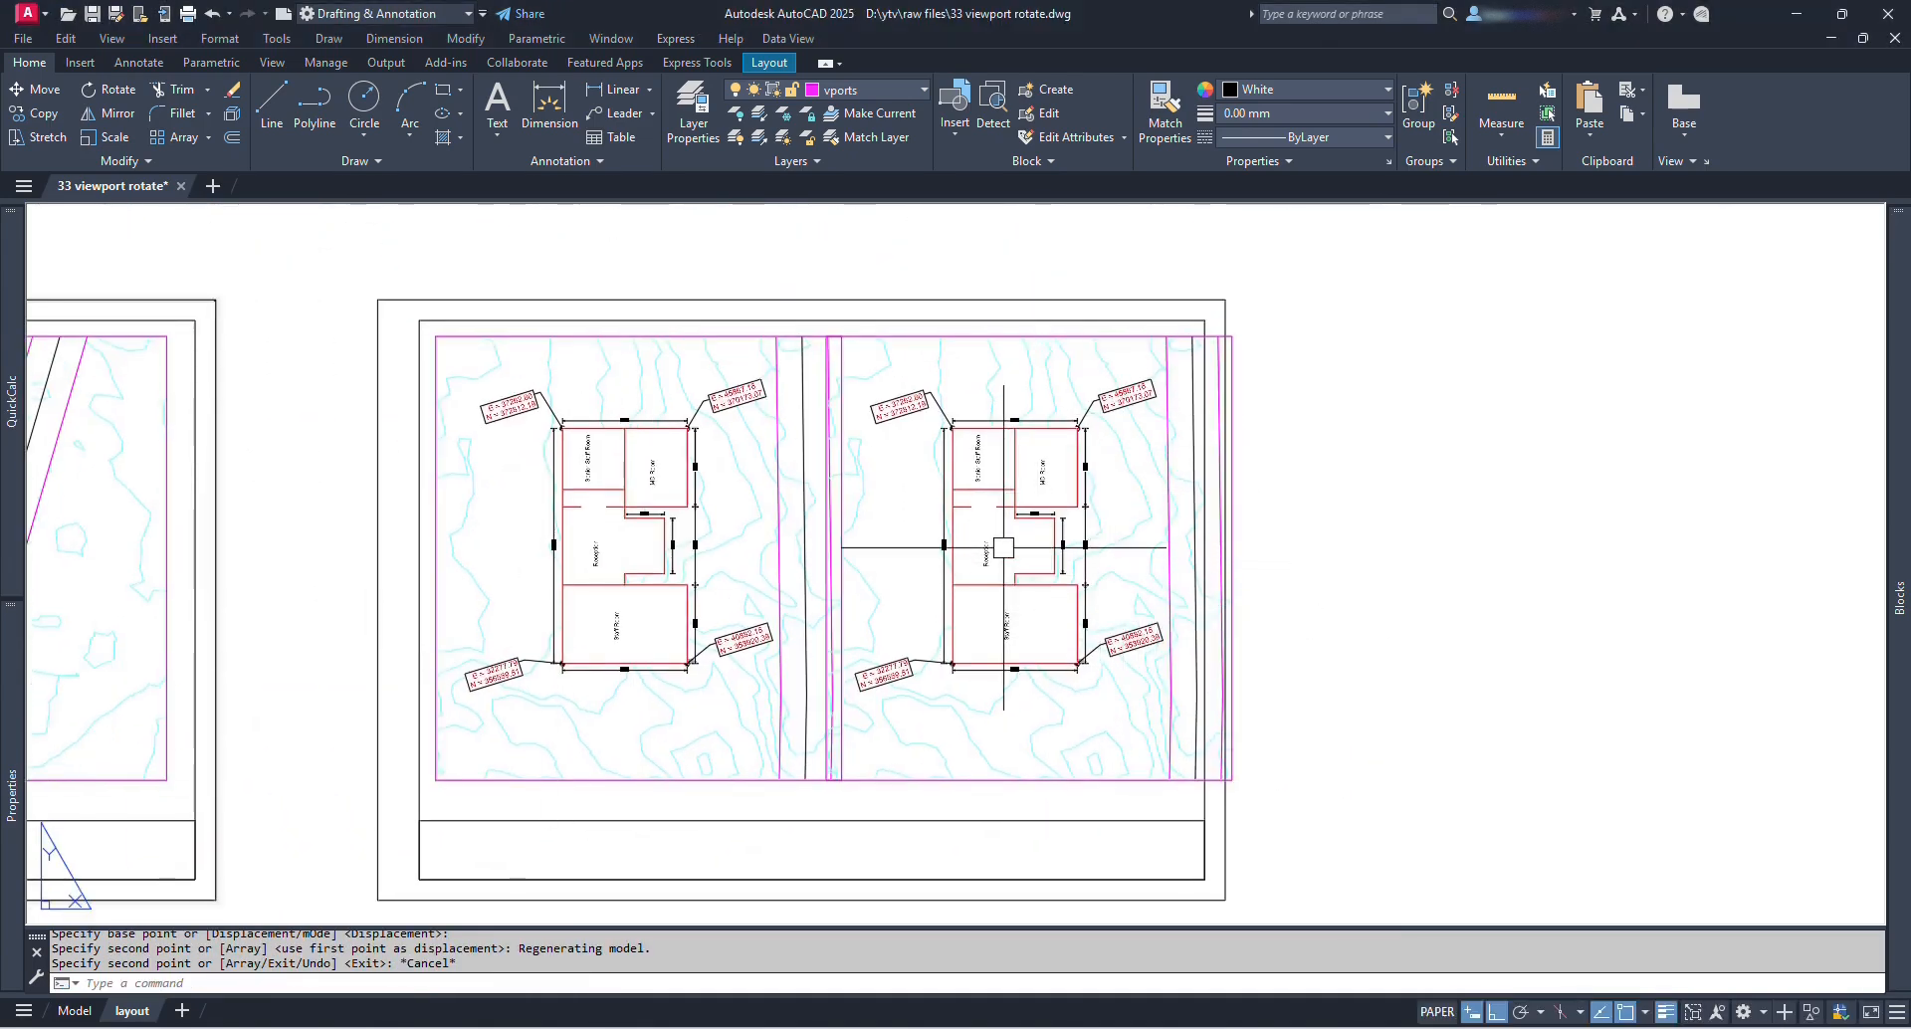
type("ucs")
key("Escape")
double_click(916, 553)
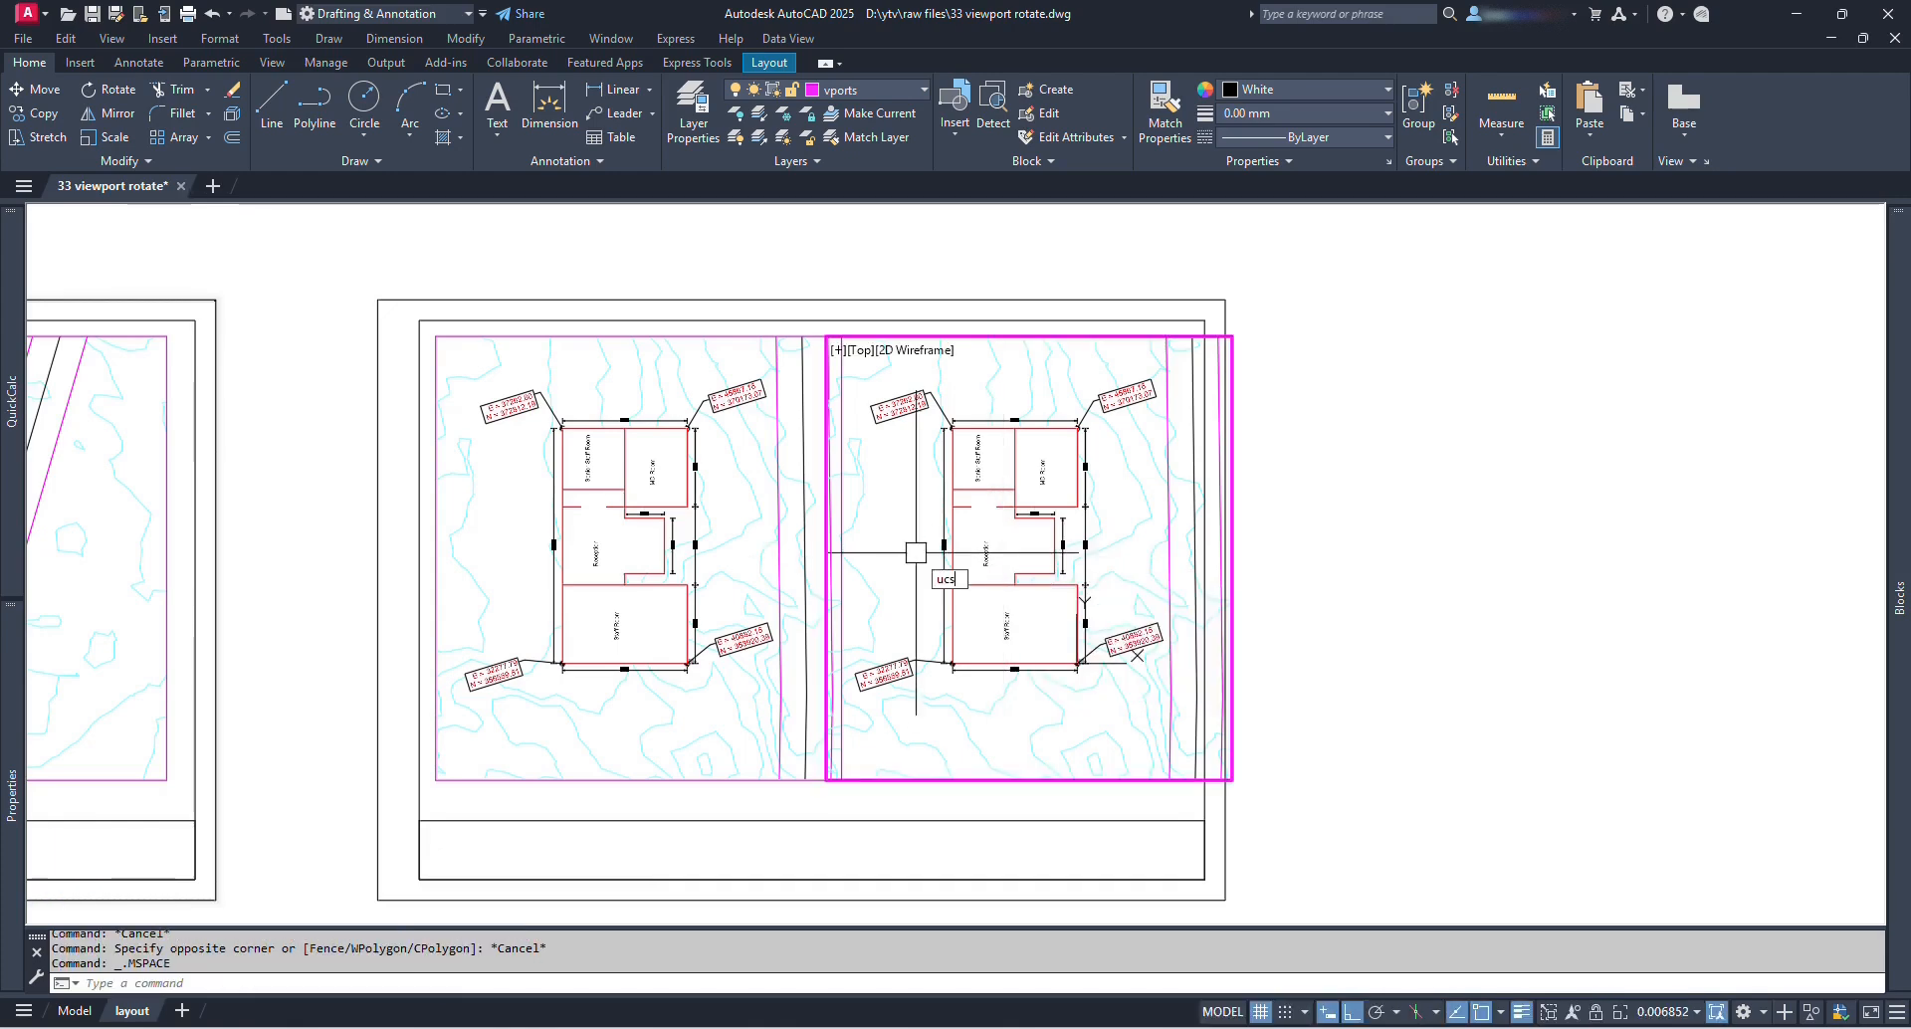
type("ucs")
key("Return")
scroll(955, 647, "up", 5)
left_click(987, 769)
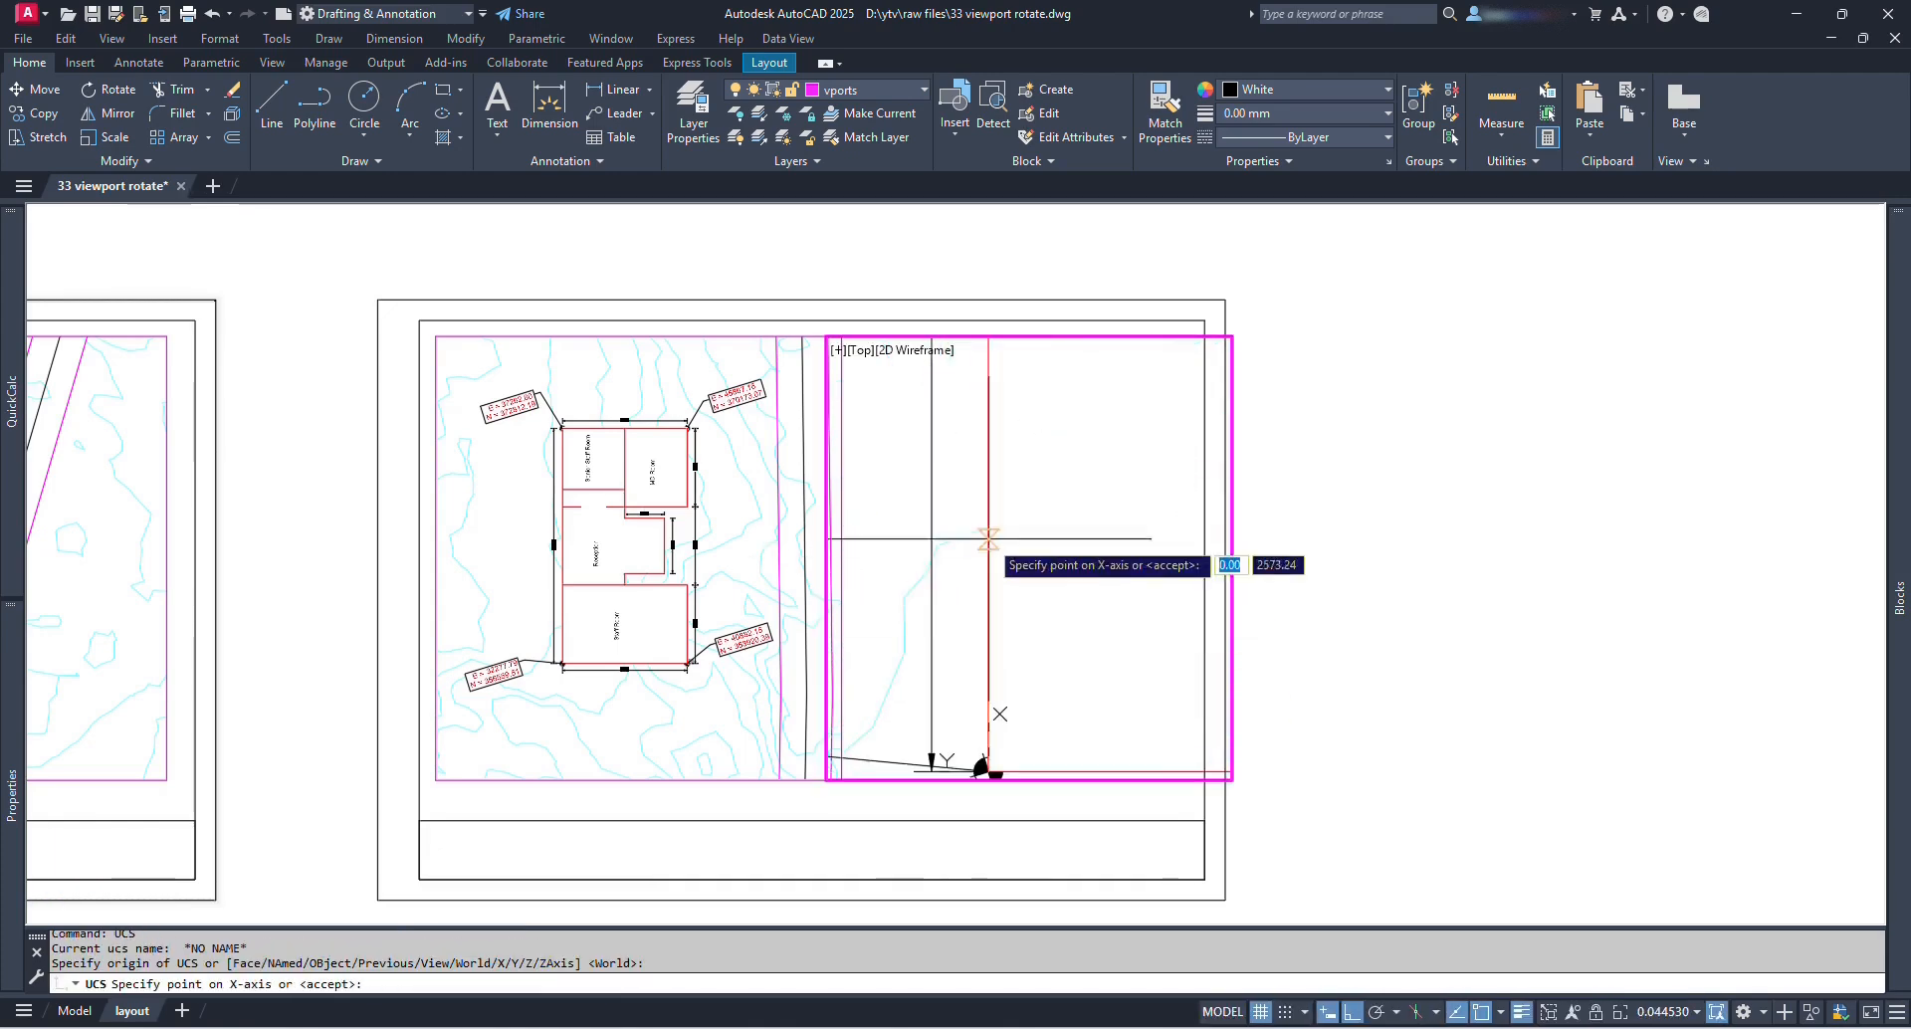
left_click(988, 539)
scroll(1005, 697, "up", 3)
key("Return")
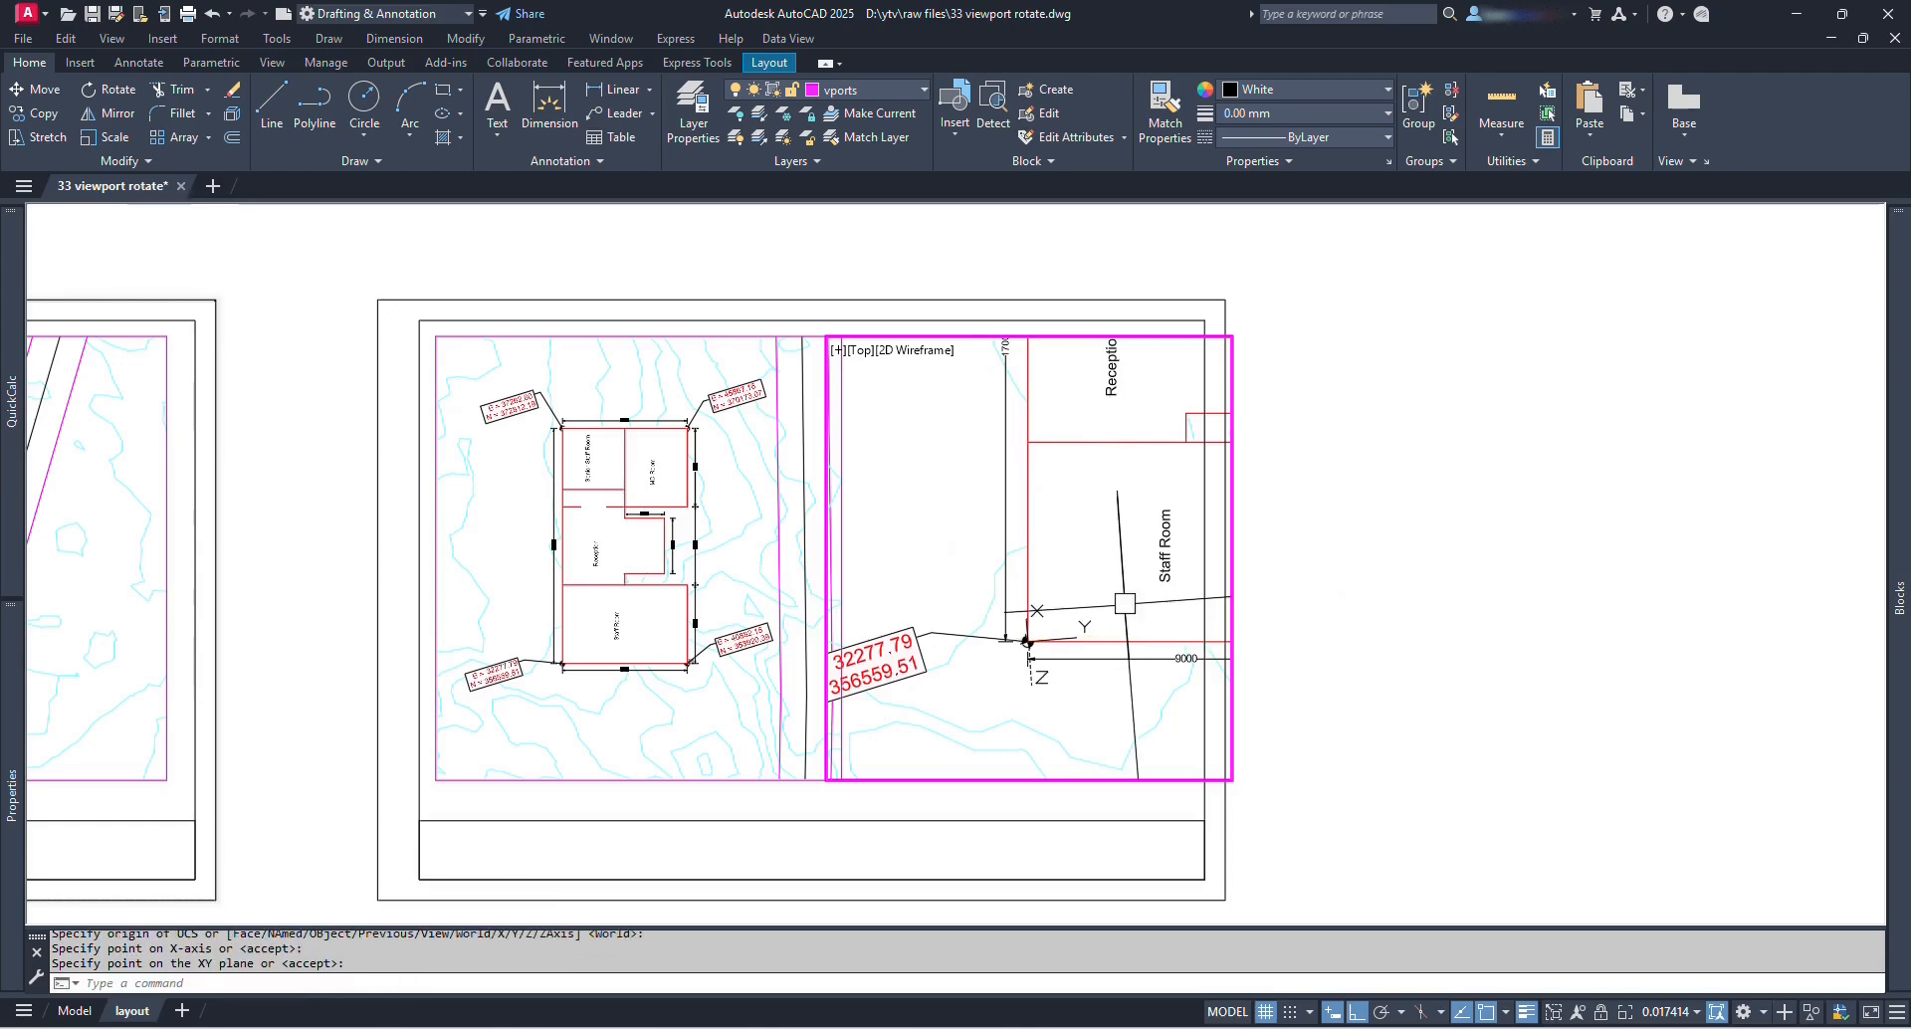
Step: Rotate the duplicated viewport to the current UCS with PLAN and return to paper space
type("plan")
key("Return")
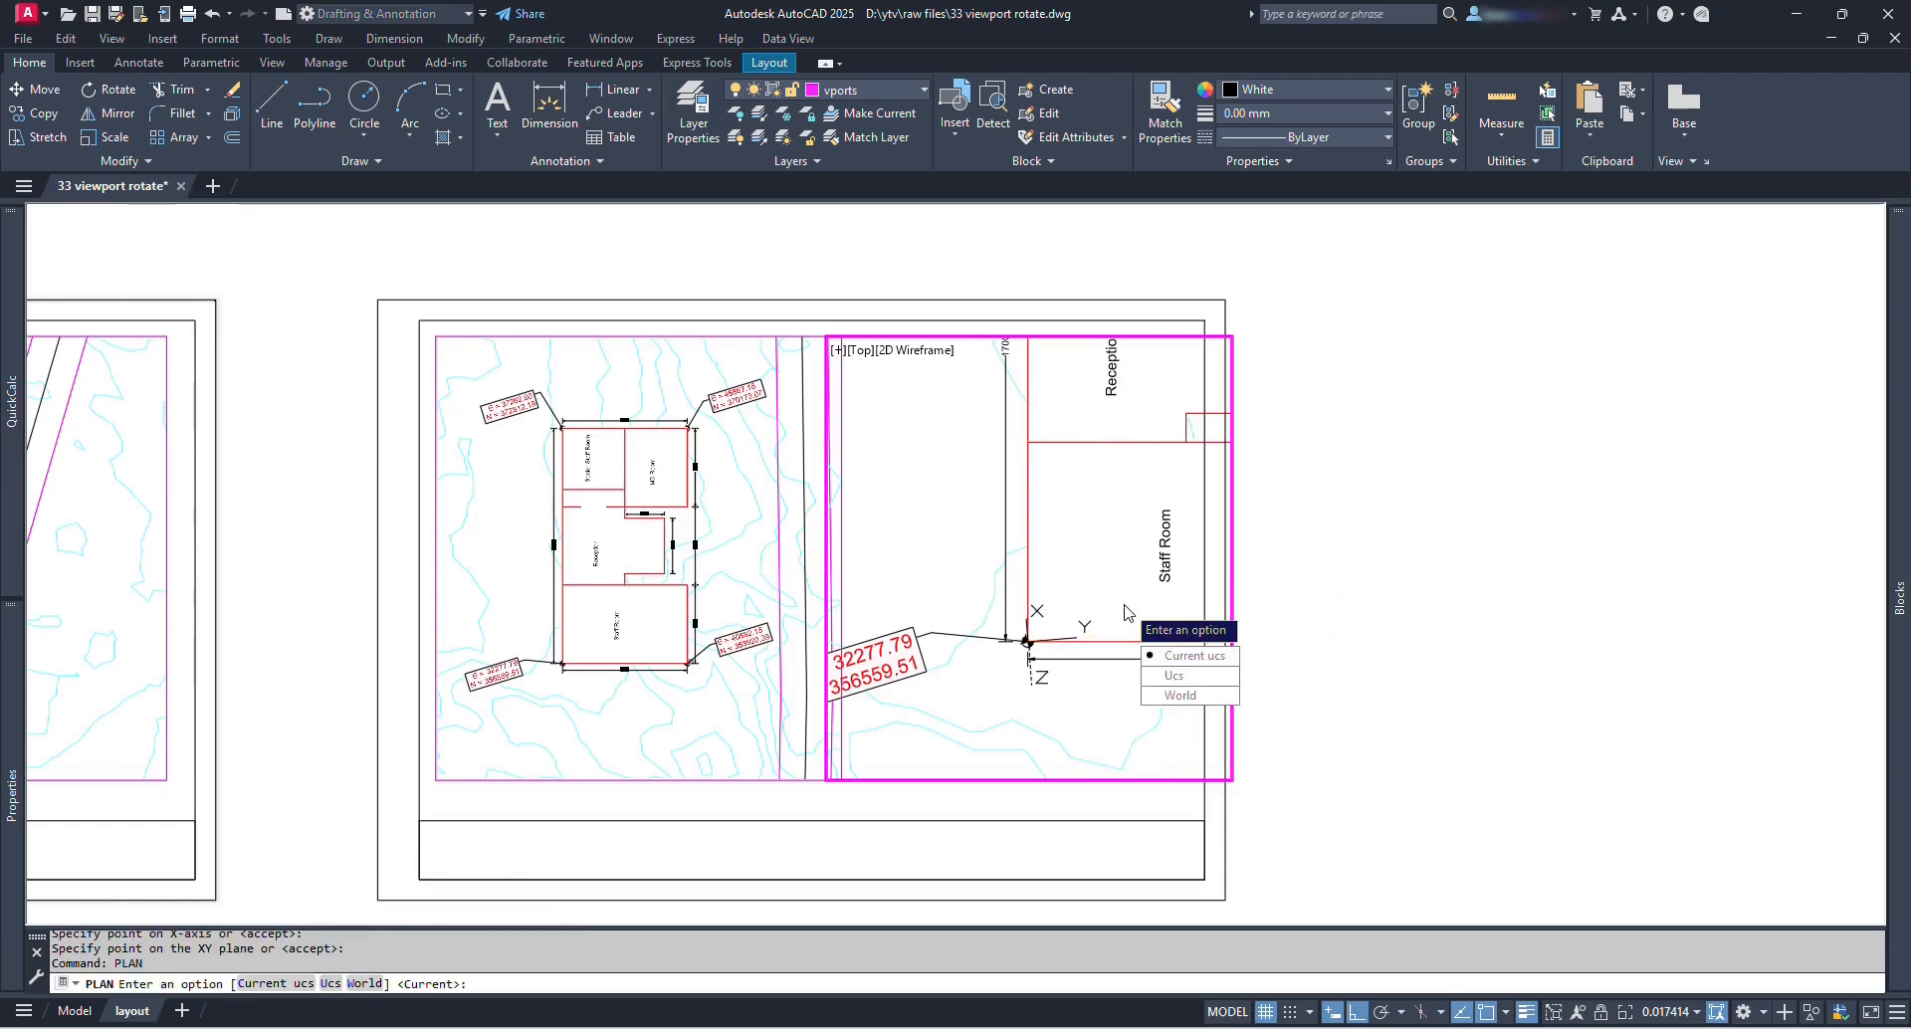
left_click(1227, 659)
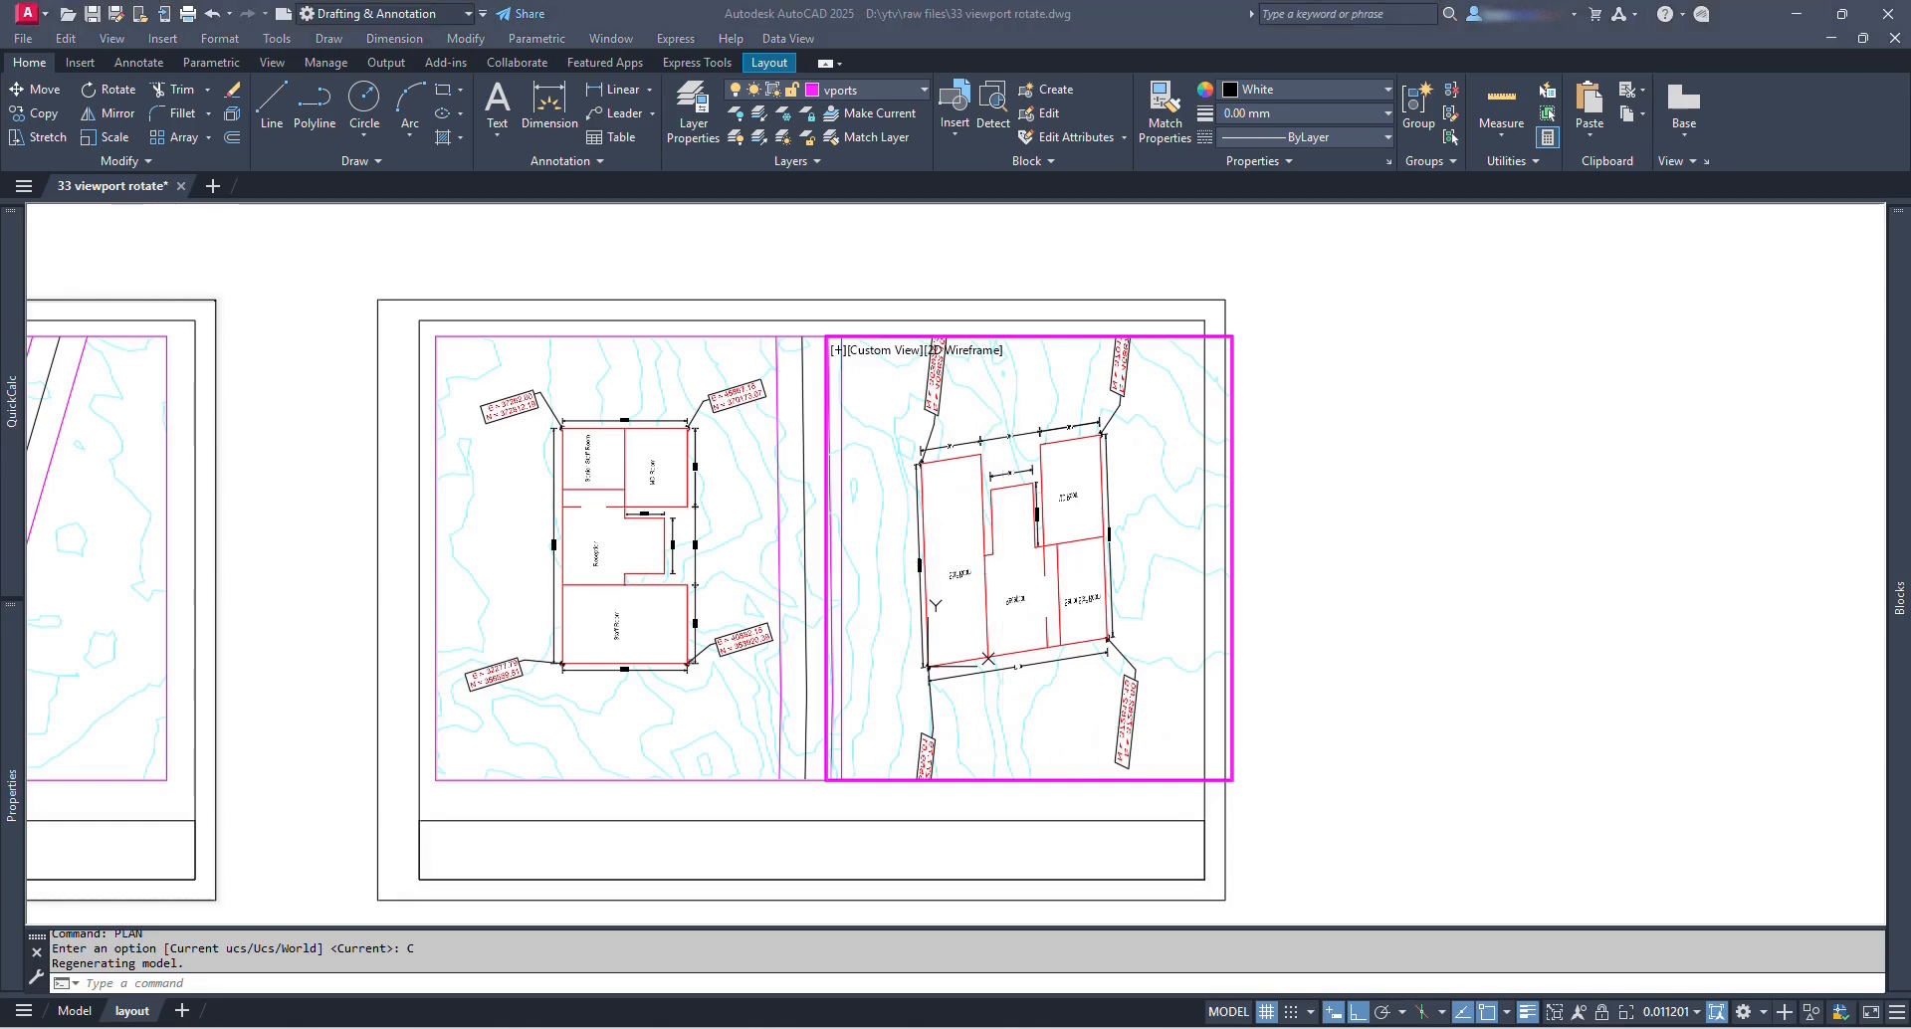
double_click(1398, 581)
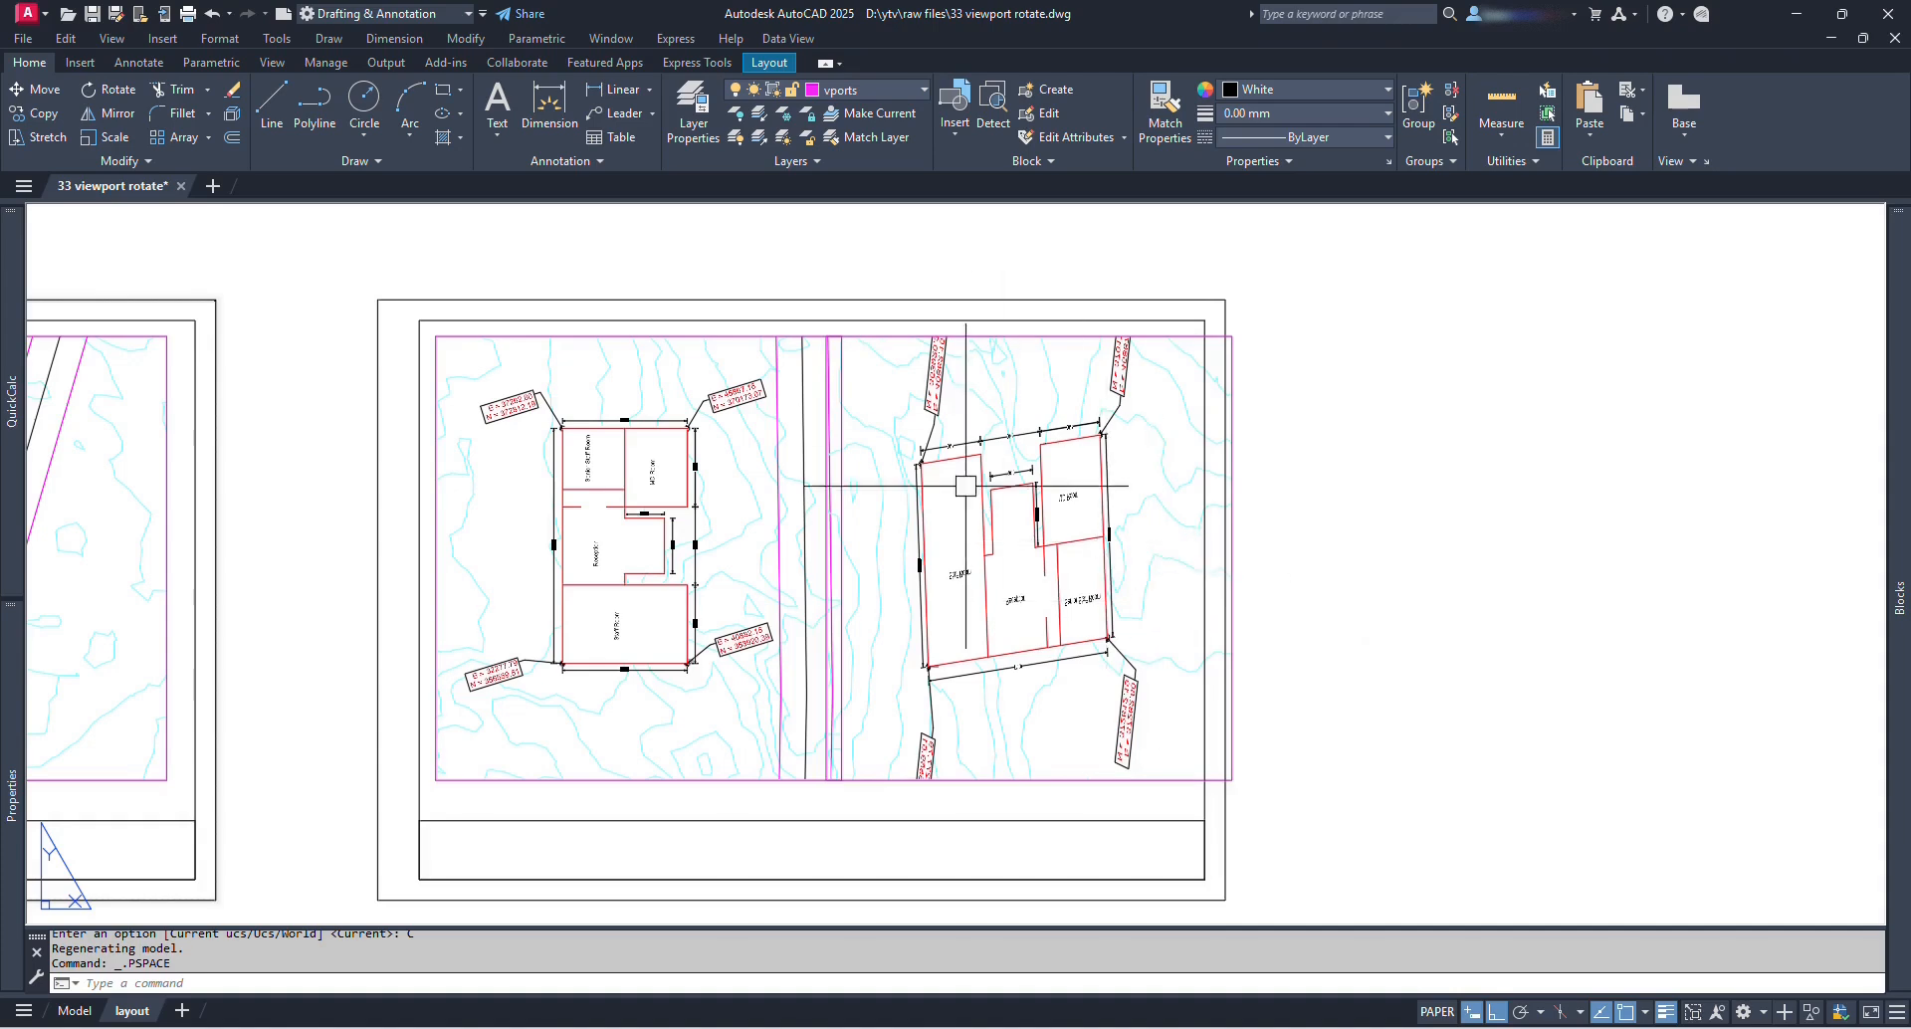
Step: Copy the original sheet with its viewport and title strip directly below itself
scroll(1177, 571, "down", 2)
middle_click_drag(772, 730, 1229, 558)
left_click(36, 114)
scroll(1097, 637, "down", 2)
left_click(1086, 661)
left_click(485, 205)
scroll(1119, 428, "down", 2)
key("Return")
left_click(1102, 529)
left_click(1145, 710)
key("Escape")
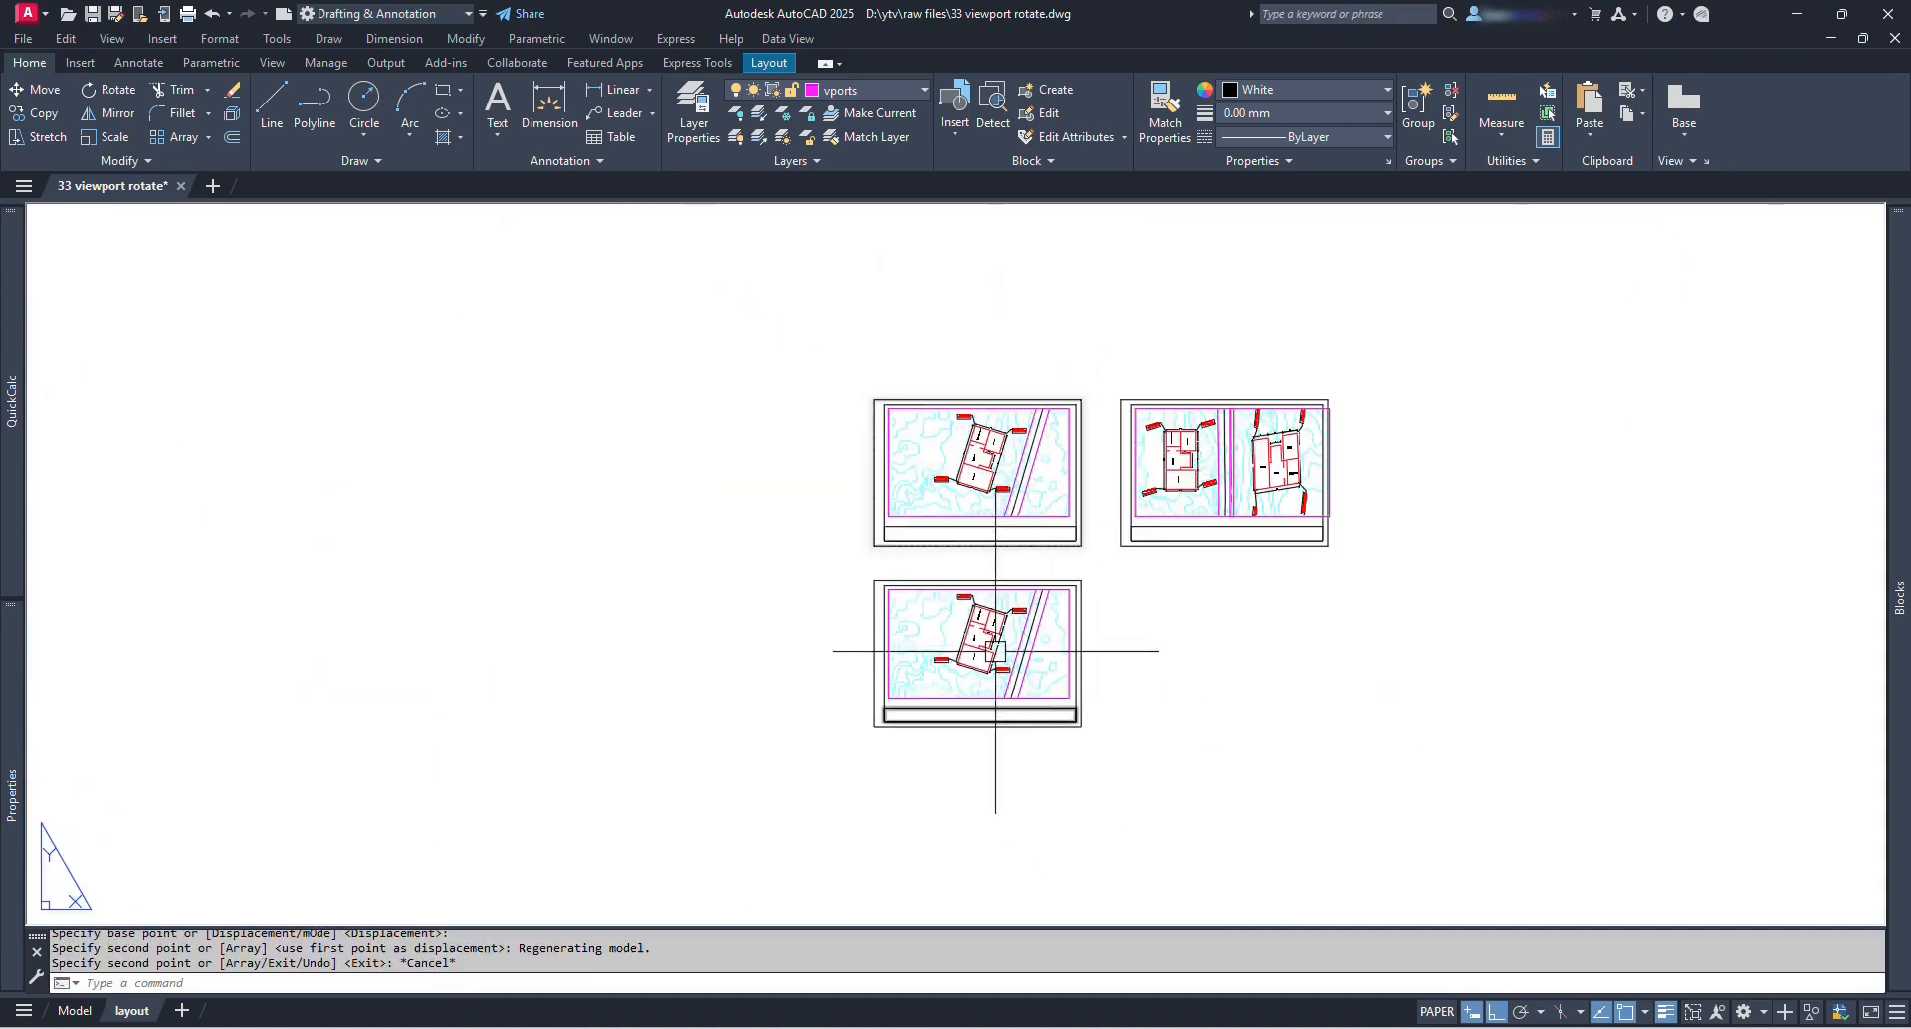
Step: Set the VPROTATEASSOC system variable to 0
scroll(996, 647, "up", 4)
middle_click_drag(1096, 667, 1084, 598)
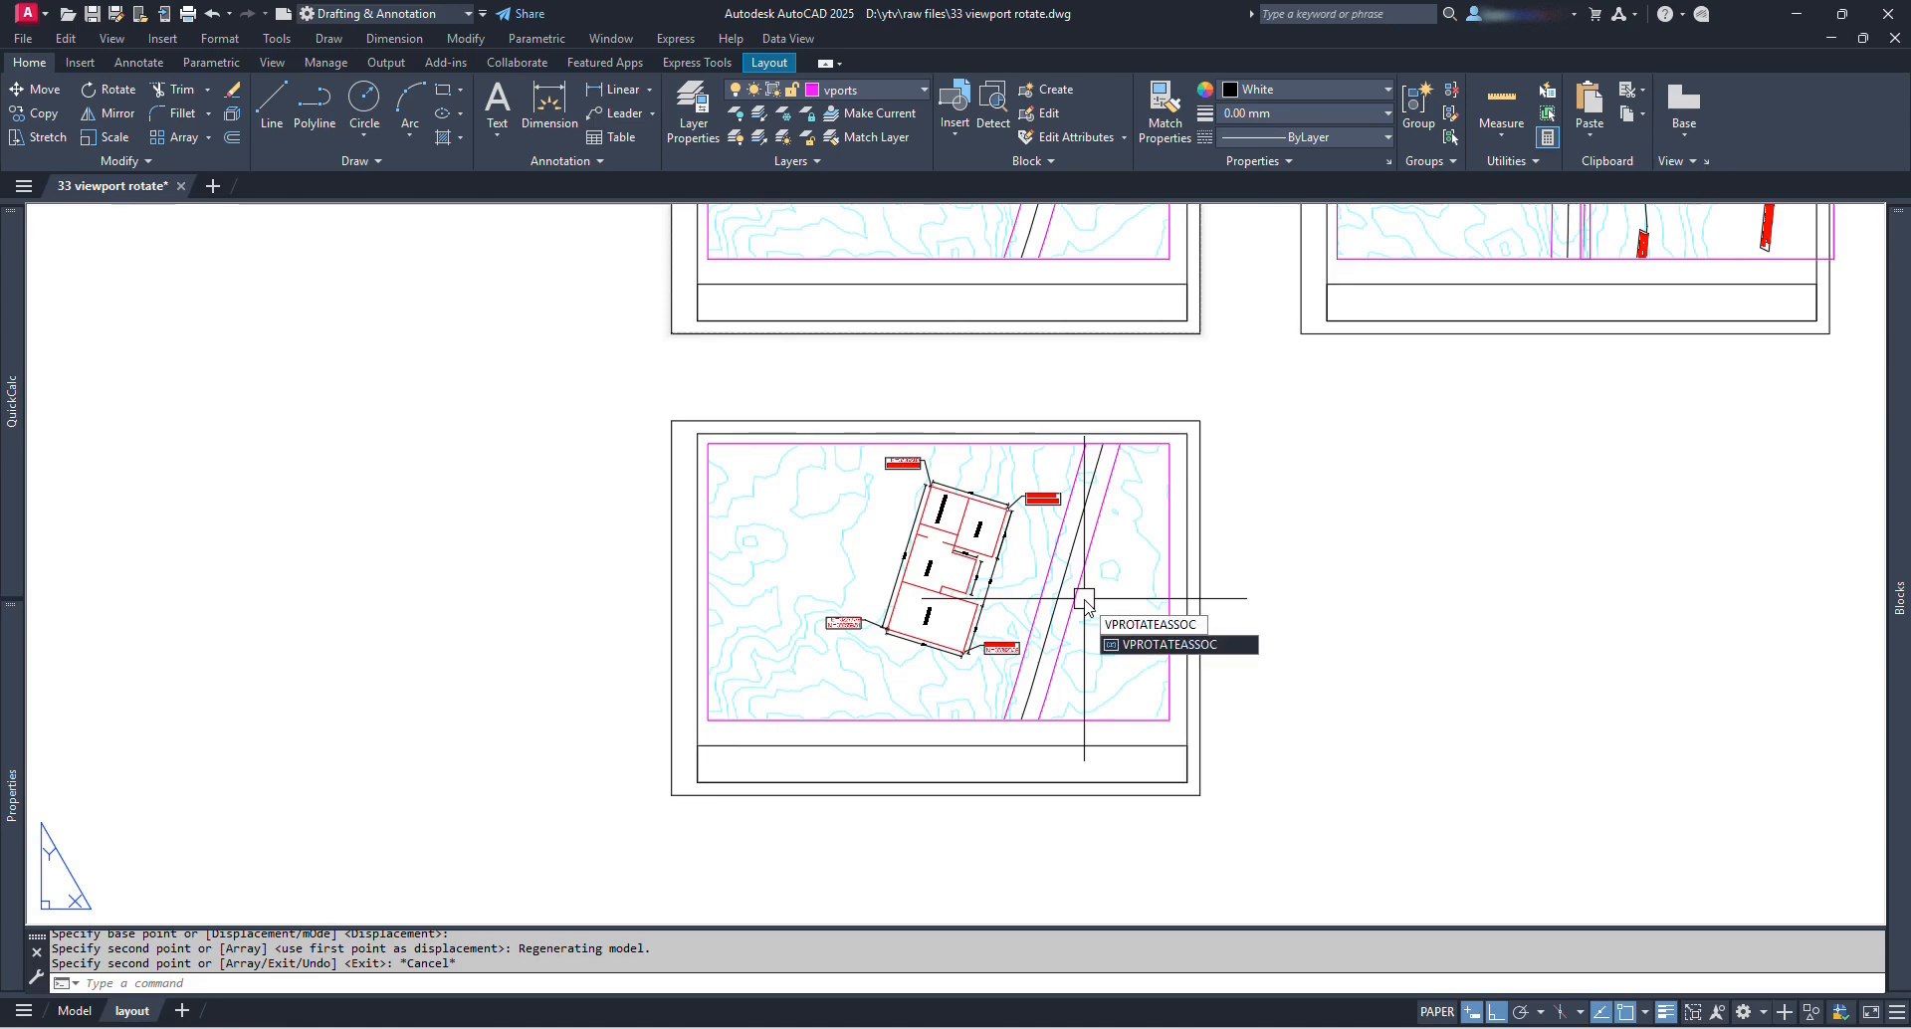
key("Return")
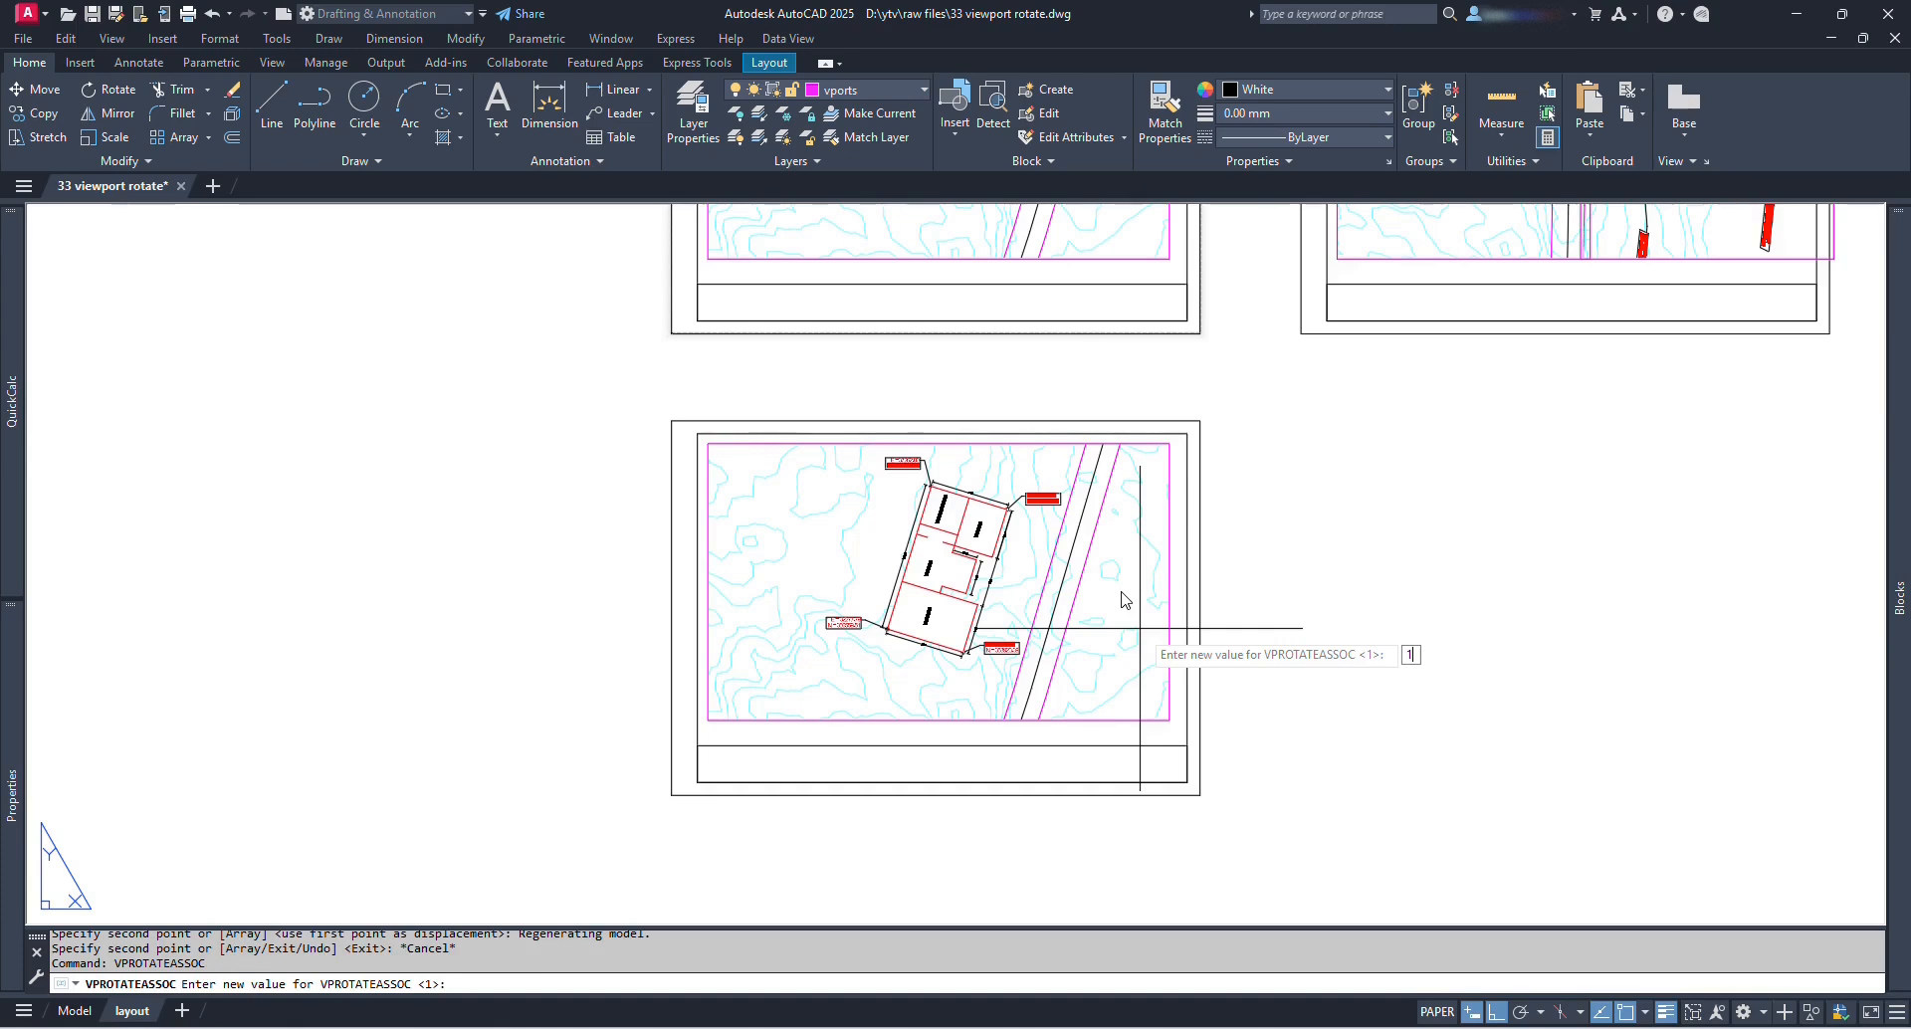
key("Escape")
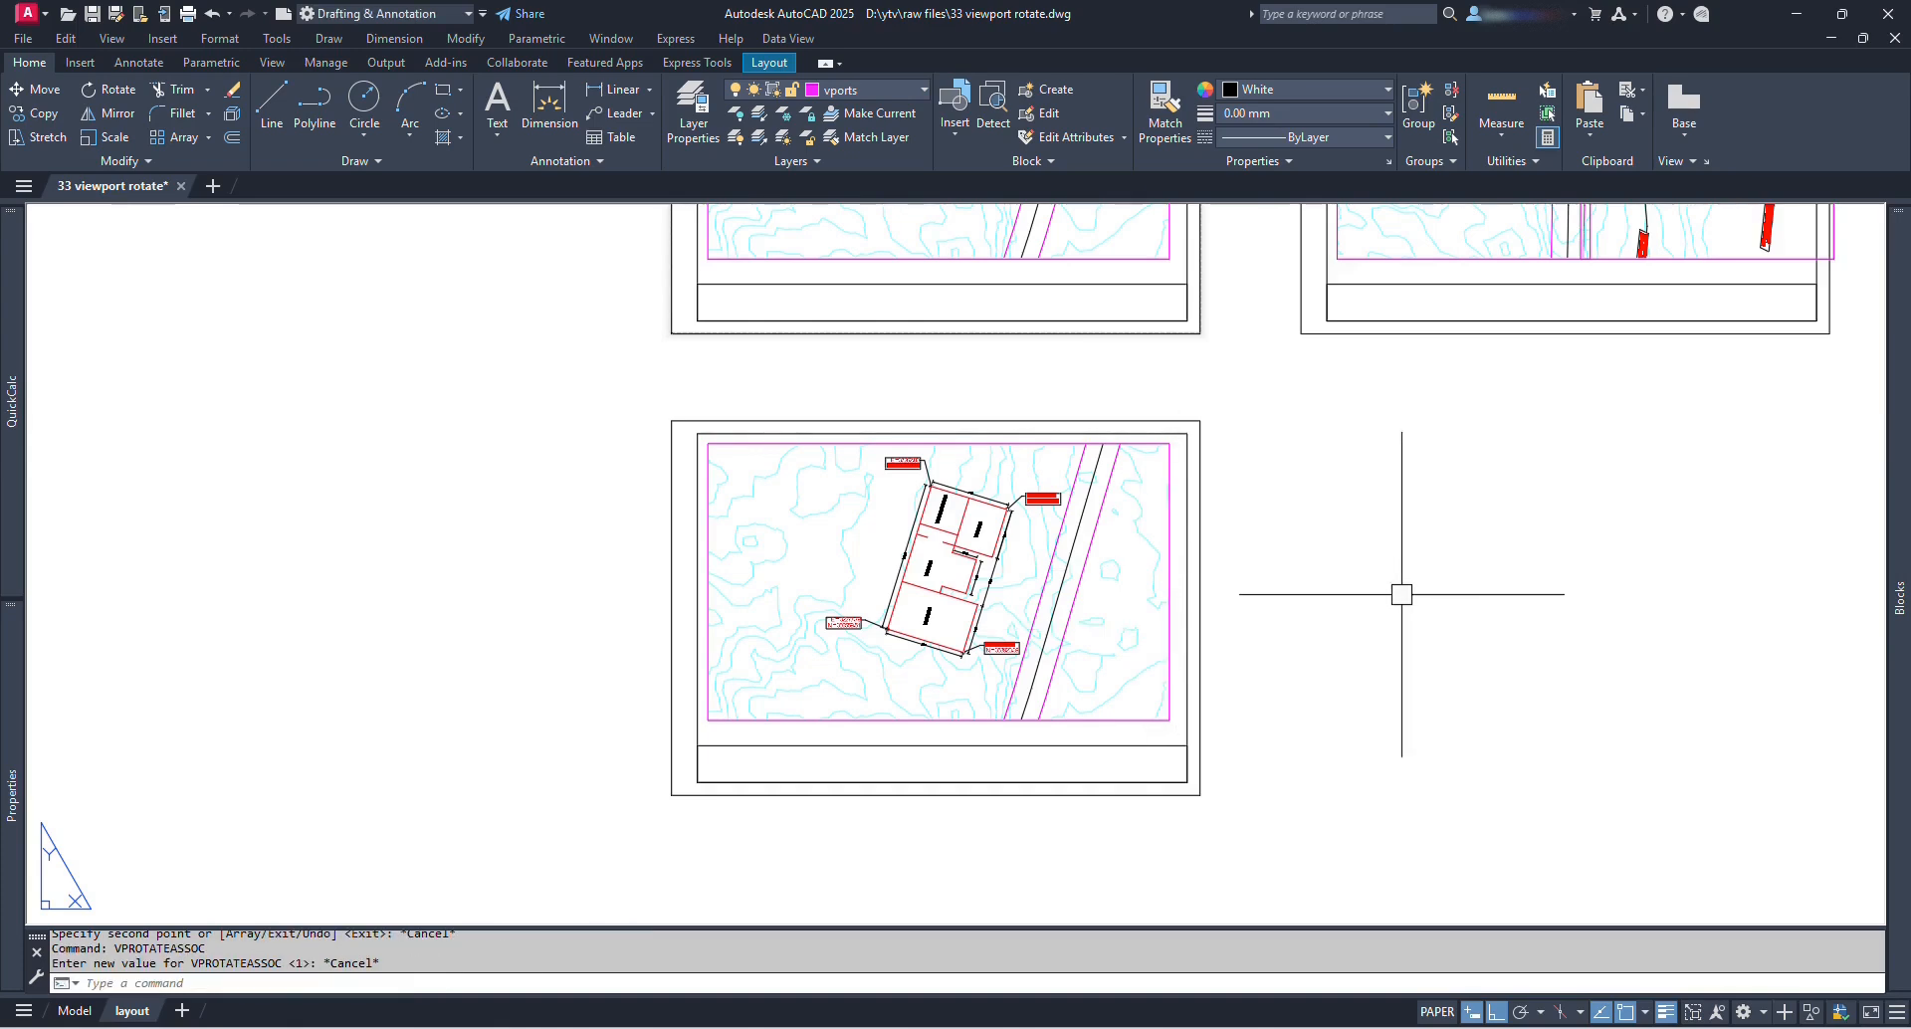
scroll(1280, 512, "down", 3)
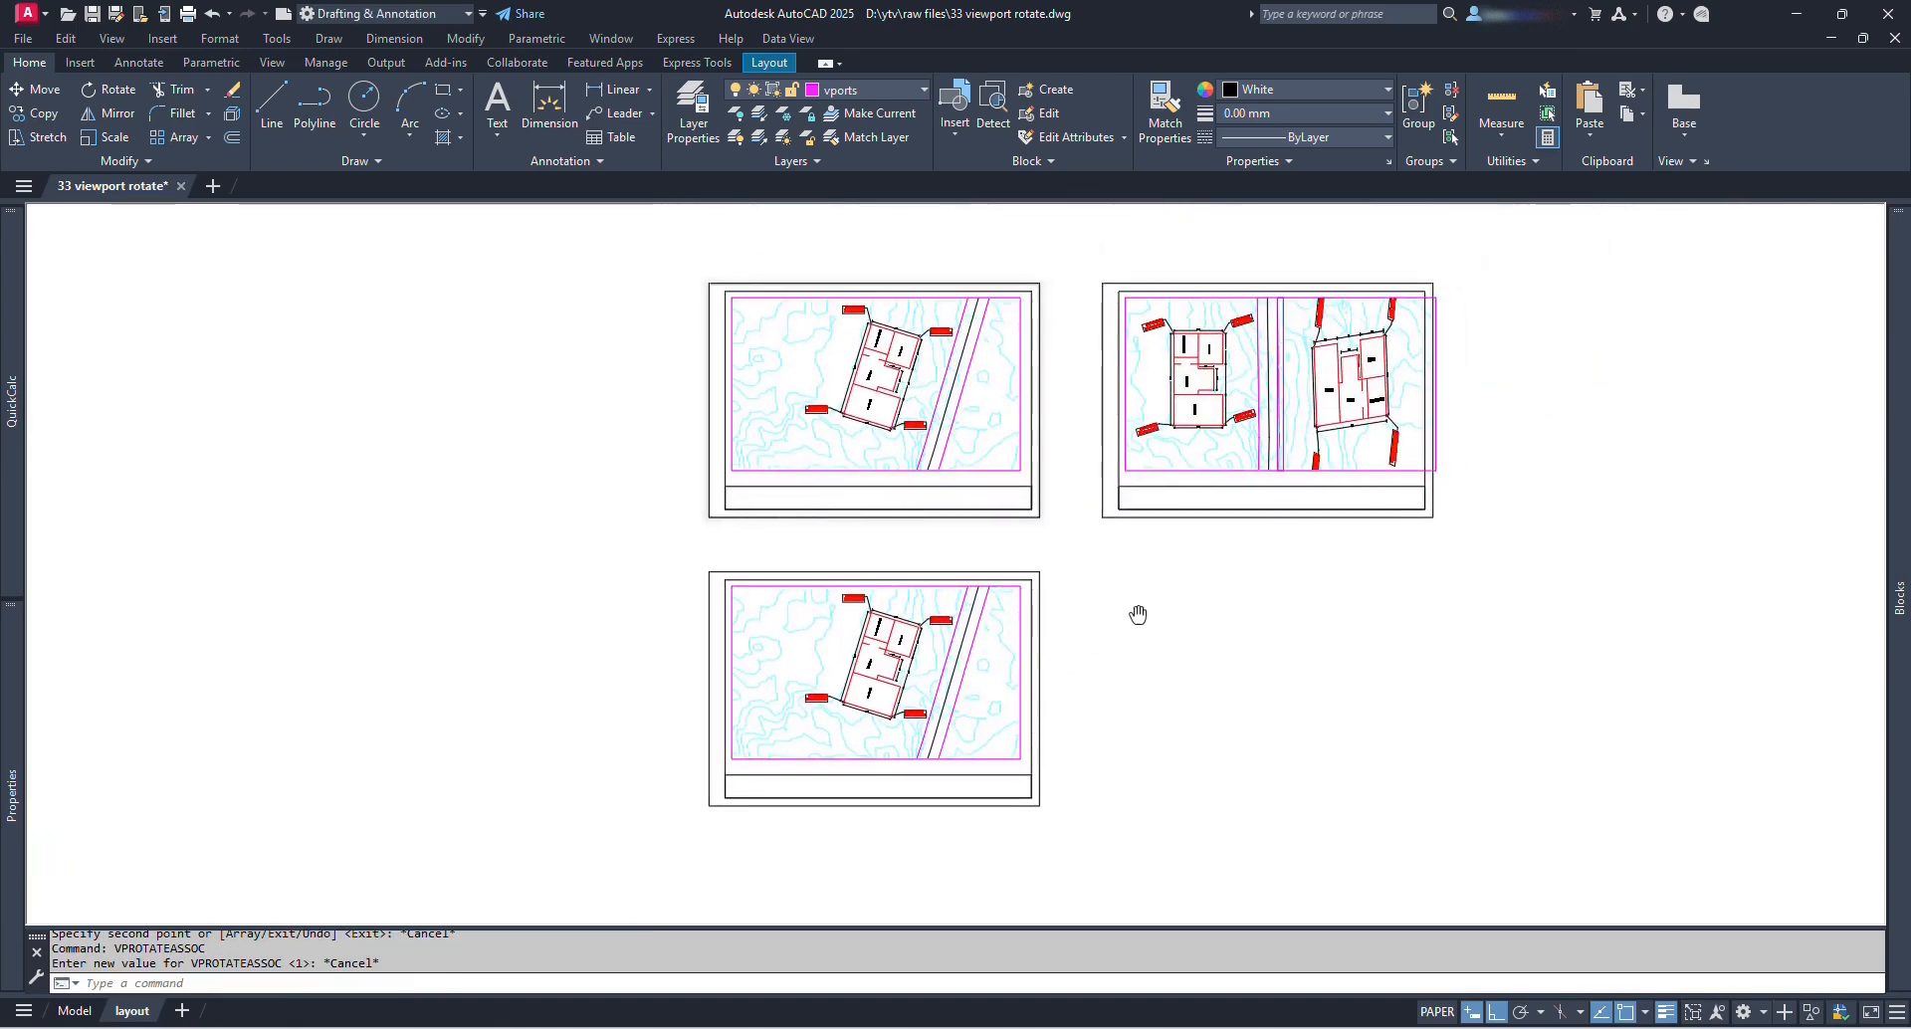
scroll(969, 631, "up", 4)
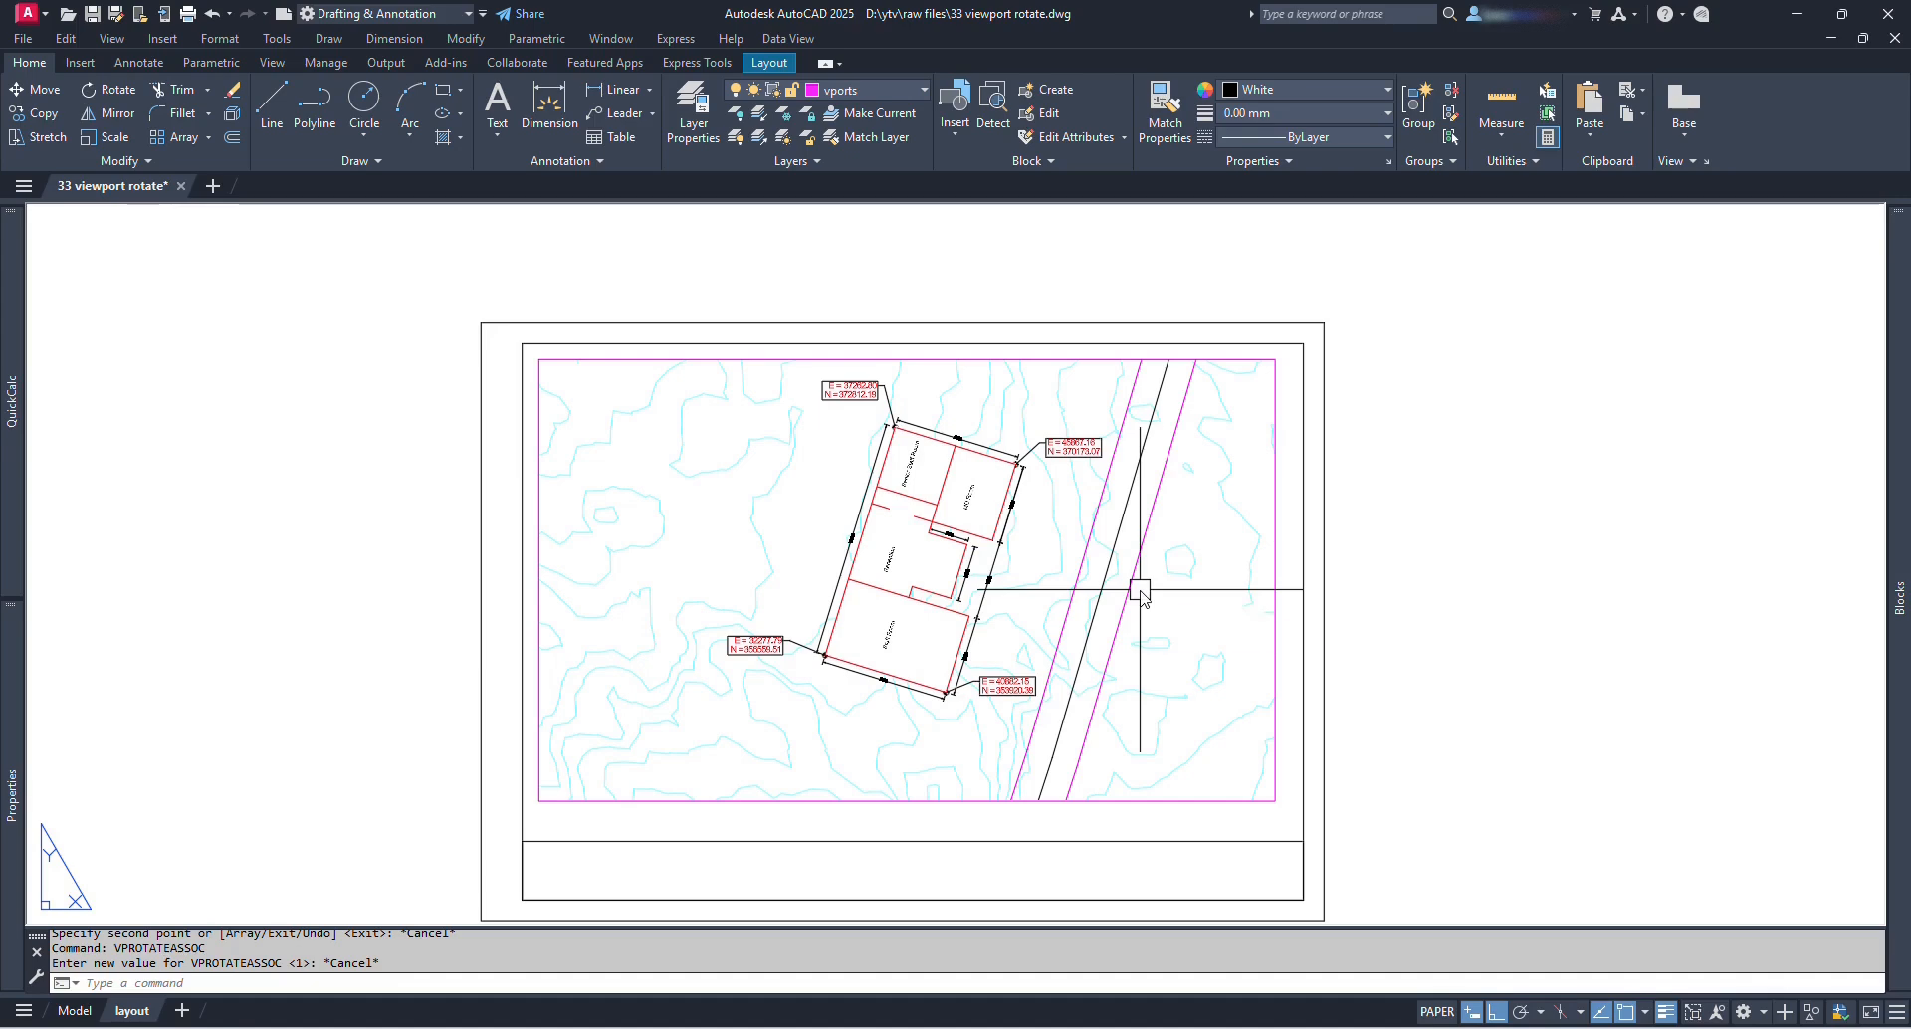
key("Return")
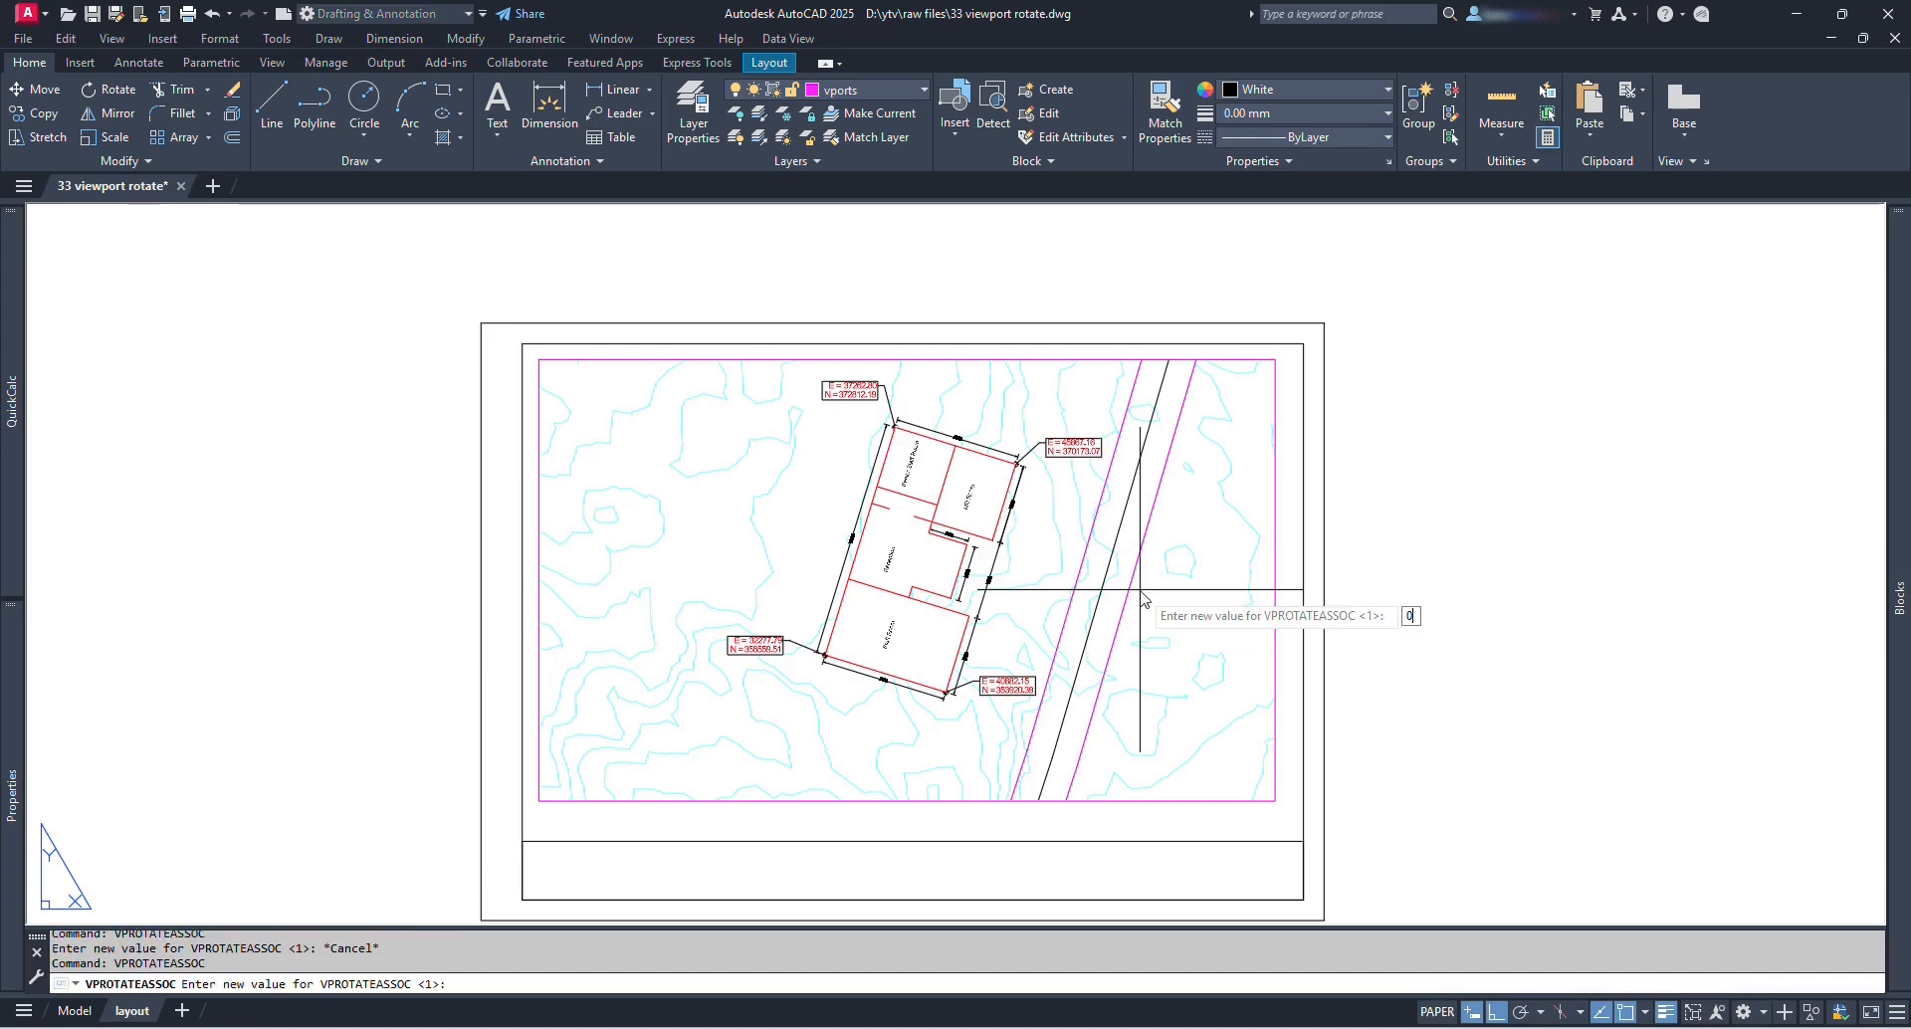
key("Return")
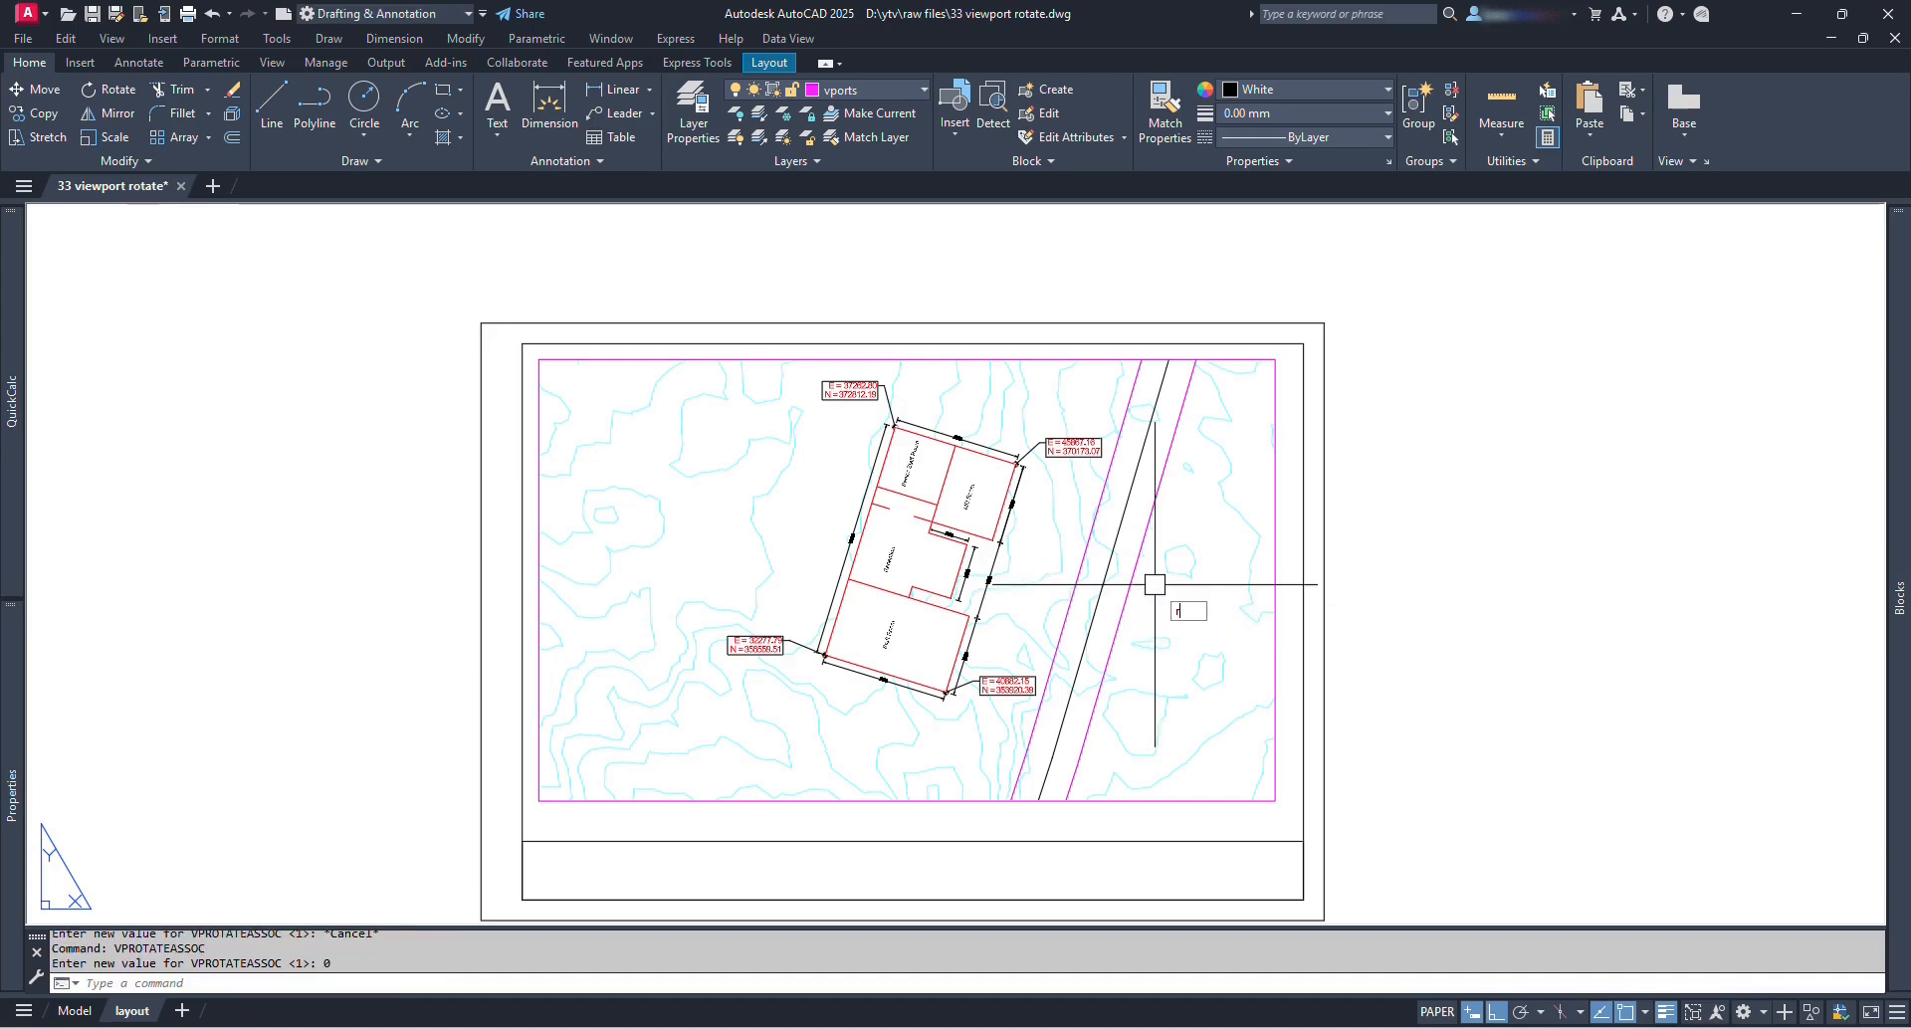
Step: Rotate the lower sheet's viewport about its centre by about 336 degrees
type("ro")
key("Return")
left_click(1096, 801)
key("Return")
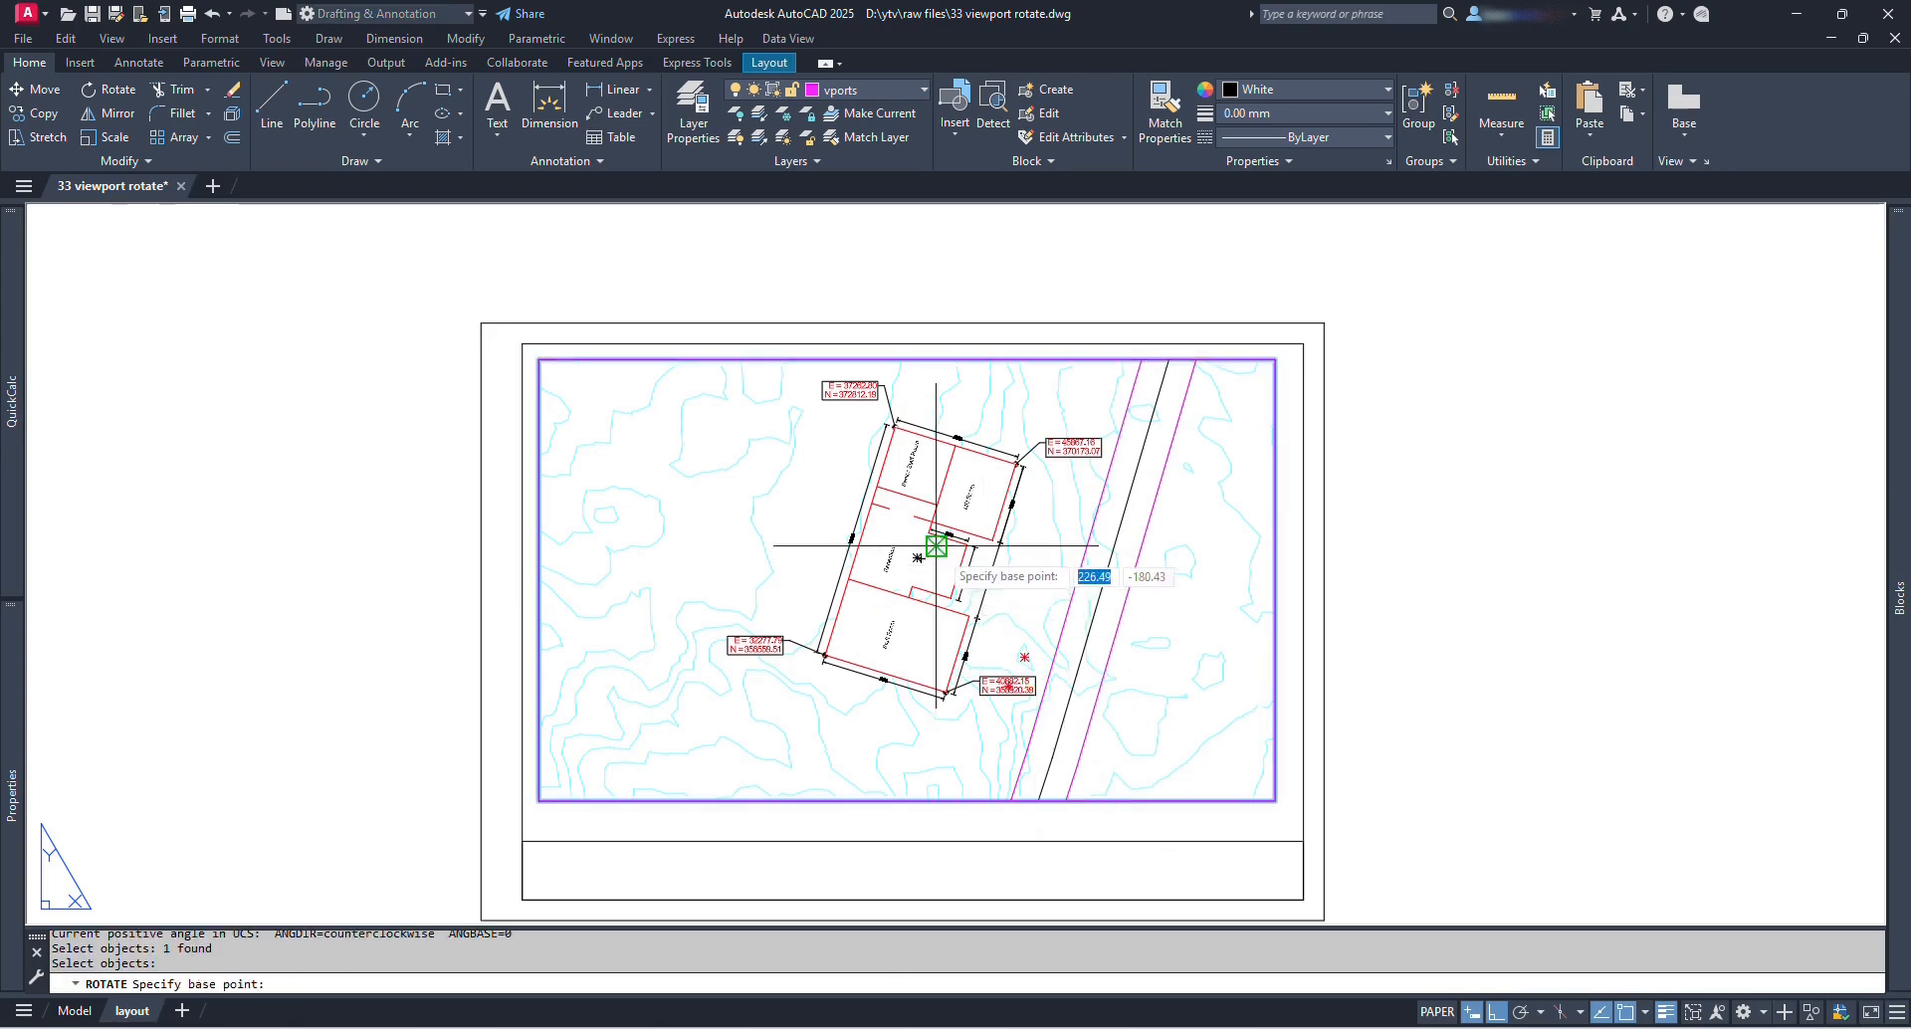
left_click(936, 546)
left_click(1378, 732)
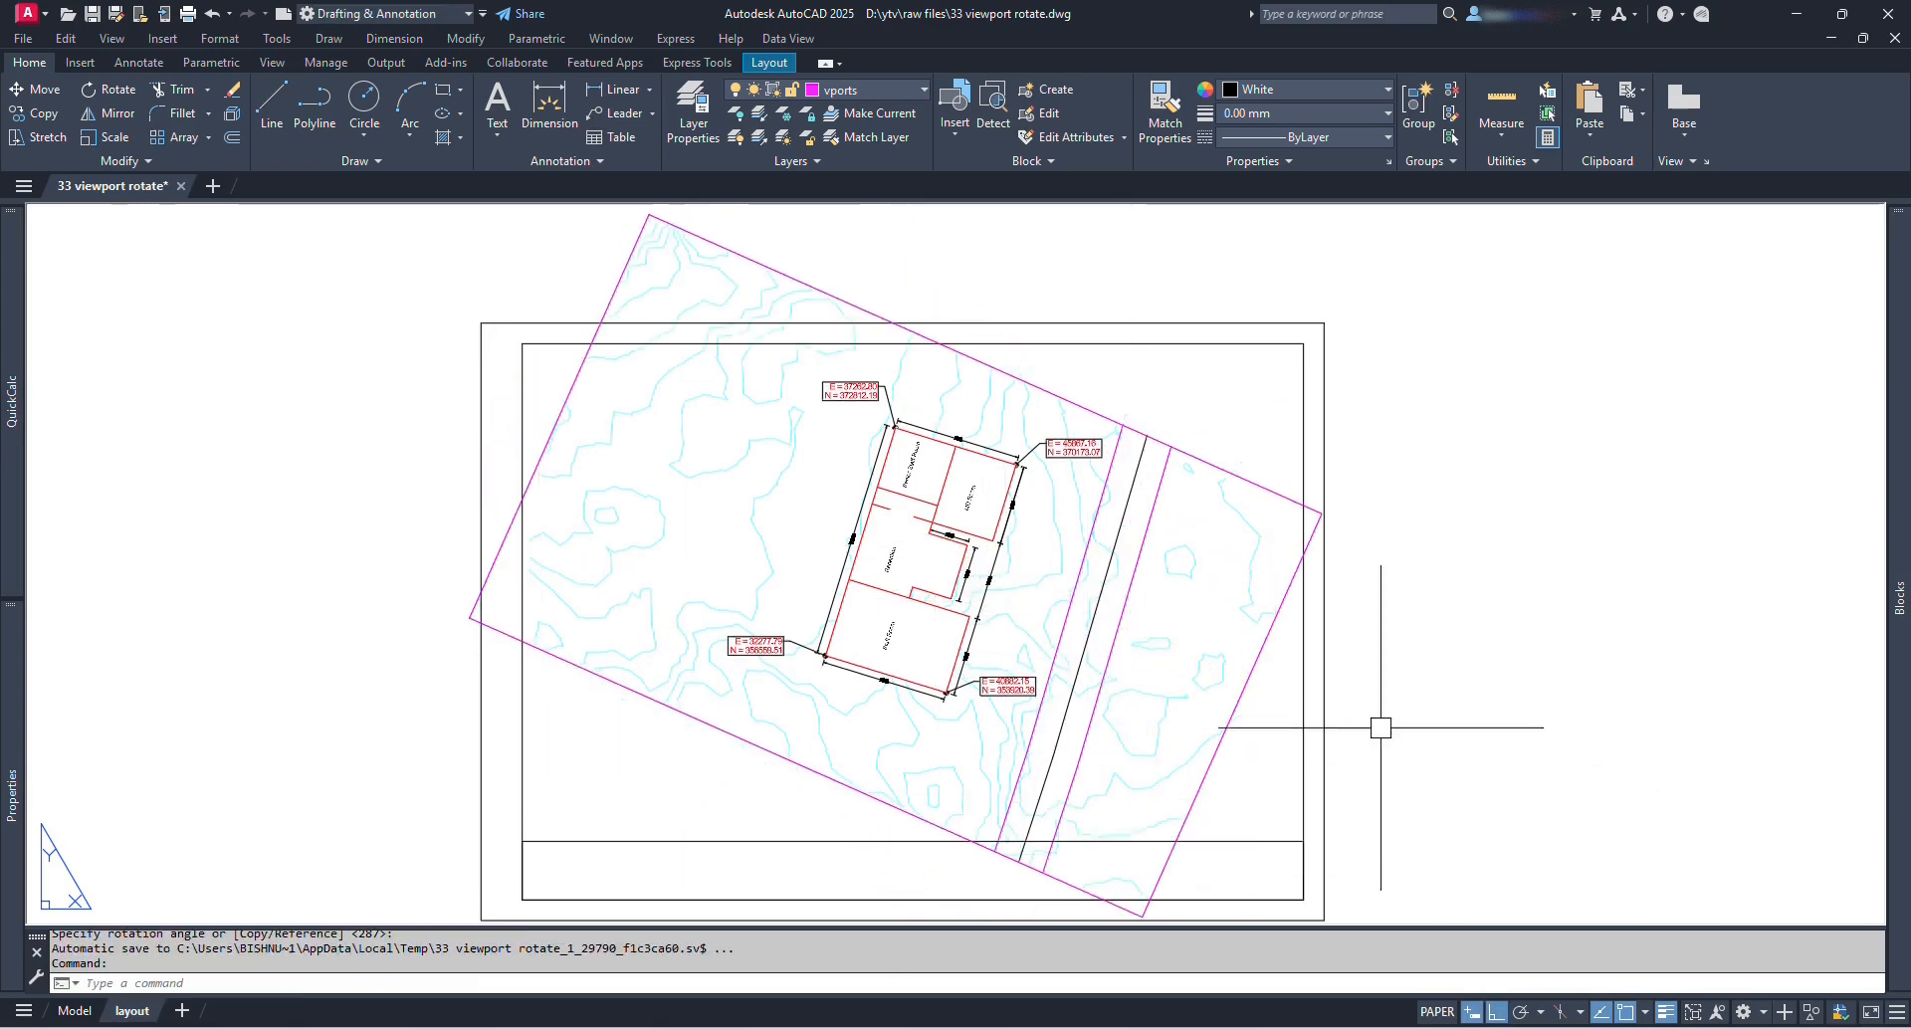
Step: Rotate the tilted viewport again with Ortho off, by about 58 degrees around a point inside the building
key("Return")
left_click(1150, 438)
key("Return")
left_click(950, 535)
key("F8")
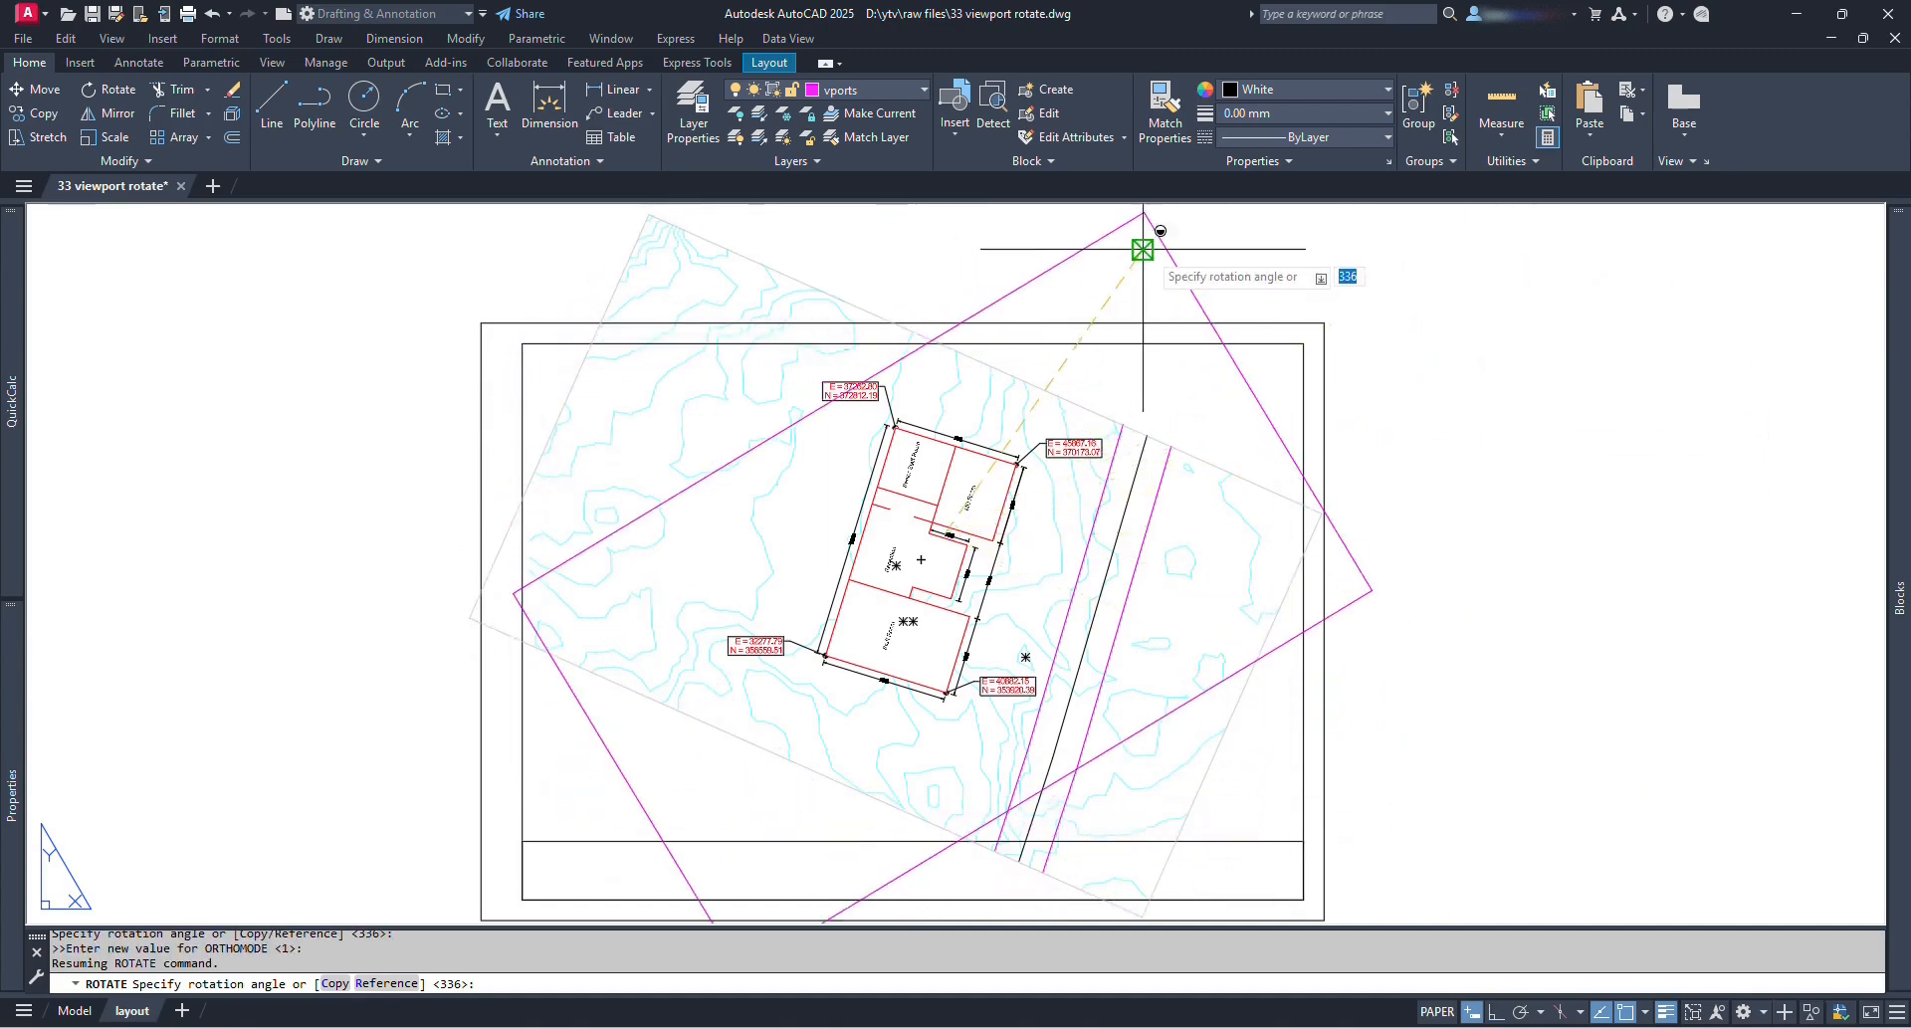
left_click(1132, 238)
key("Escape")
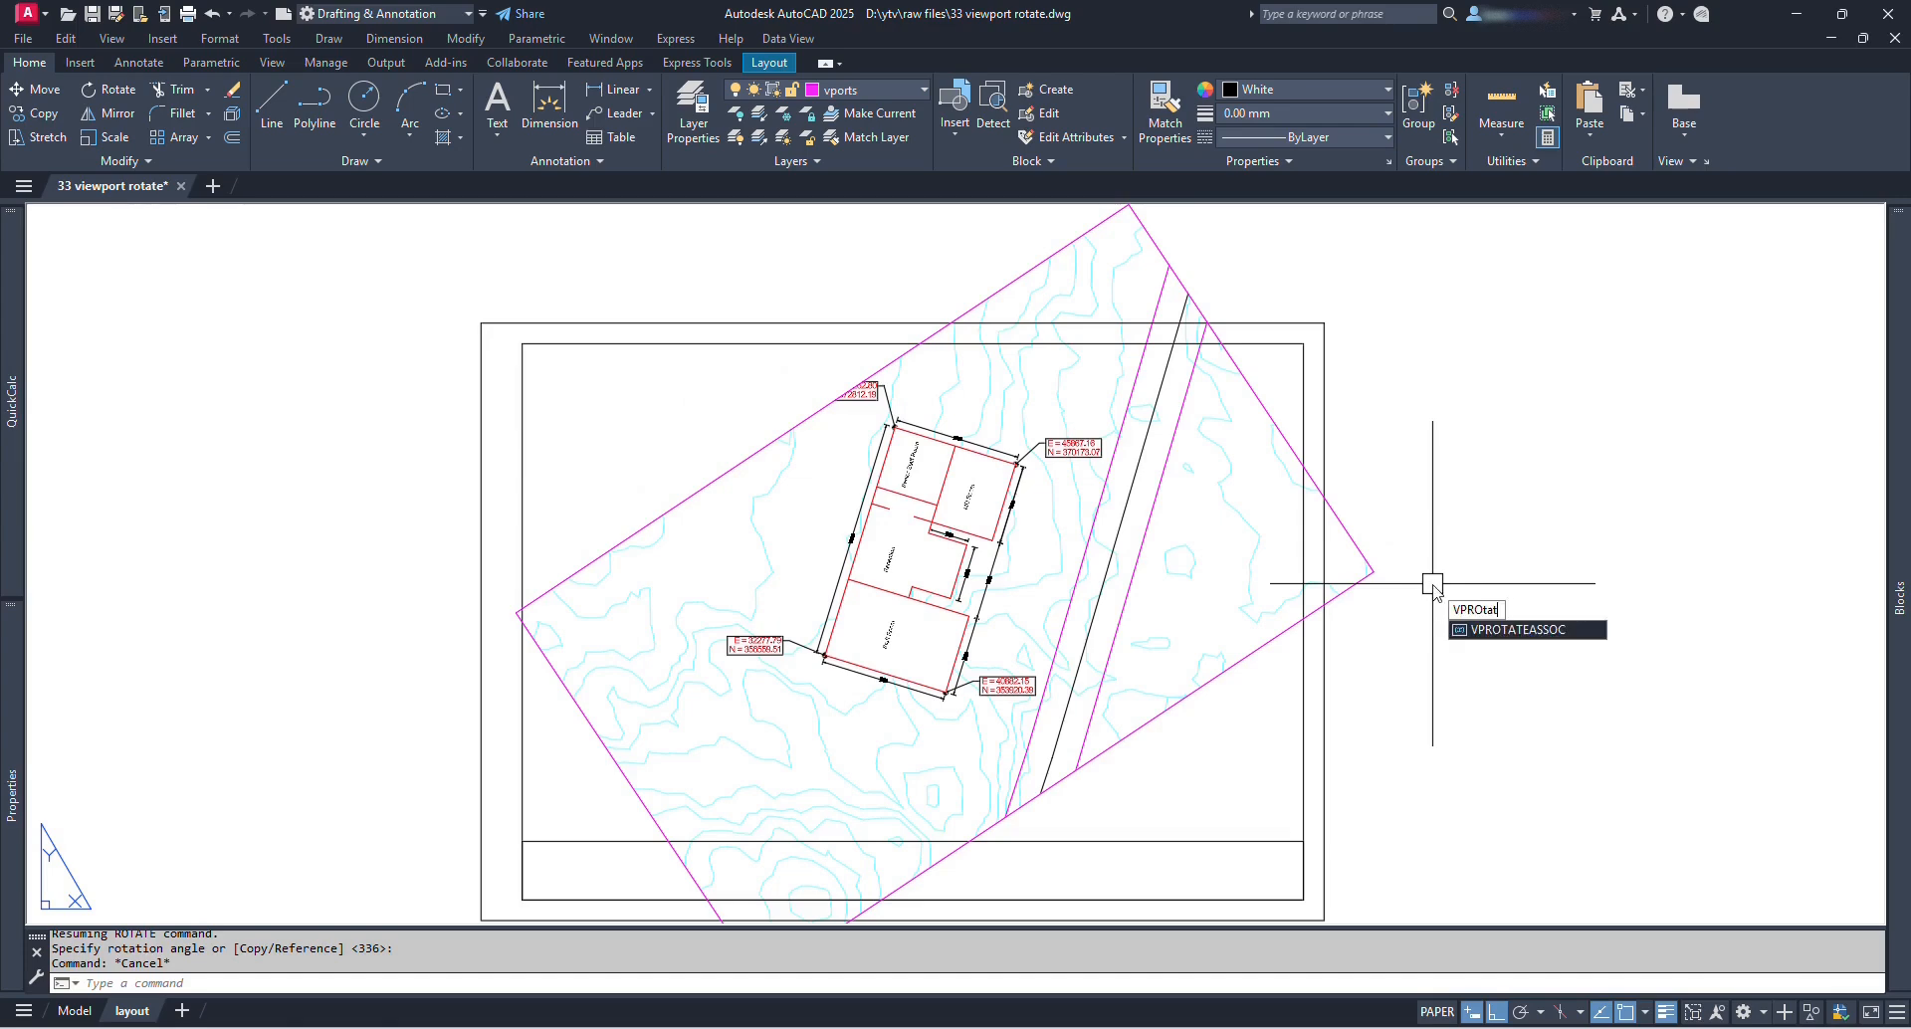
Step: Set the VPROTATEASSOC system variable back to 1
type("VPROTATEASSOC")
key("Return")
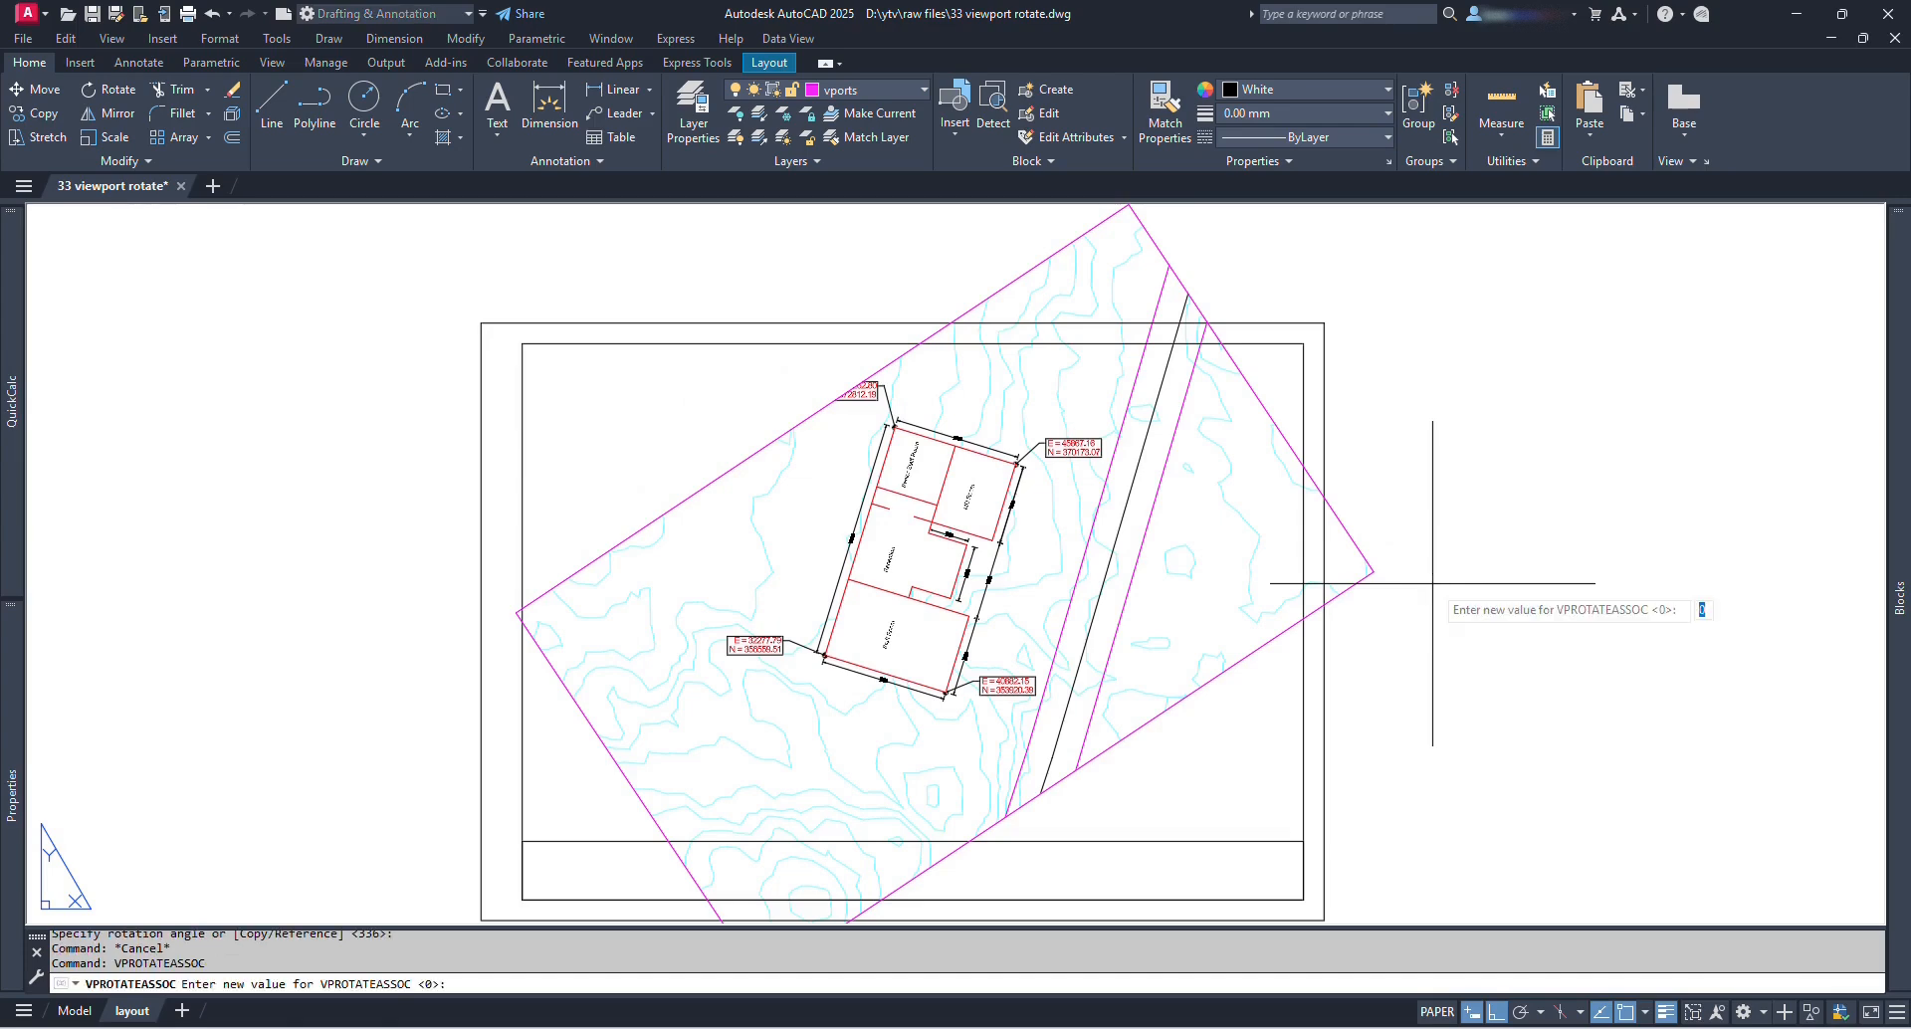
type("1")
key("Return")
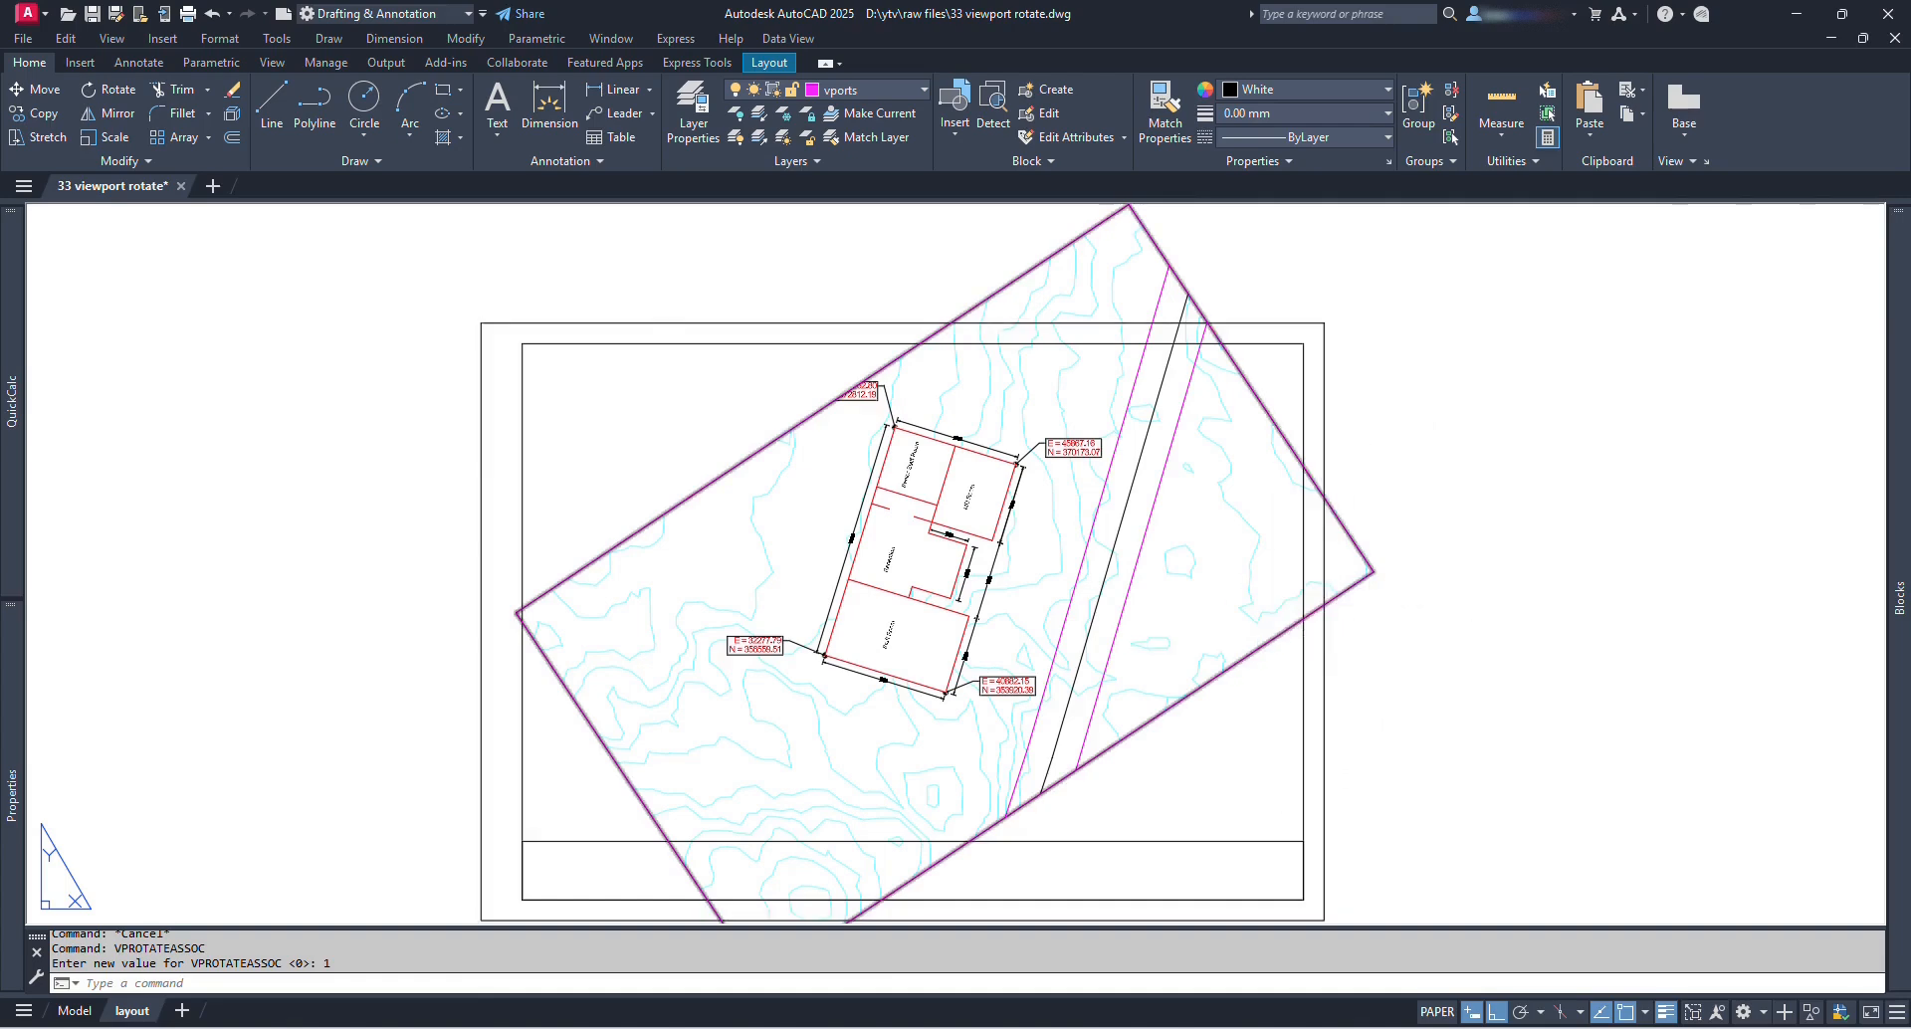
Step: Rotate the viewport together with its view by about 300 degrees around the building's centre, with Ortho off
type("ro")
key("Return")
left_click(1246, 650)
key("Return")
left_click(920, 560)
key("F8")
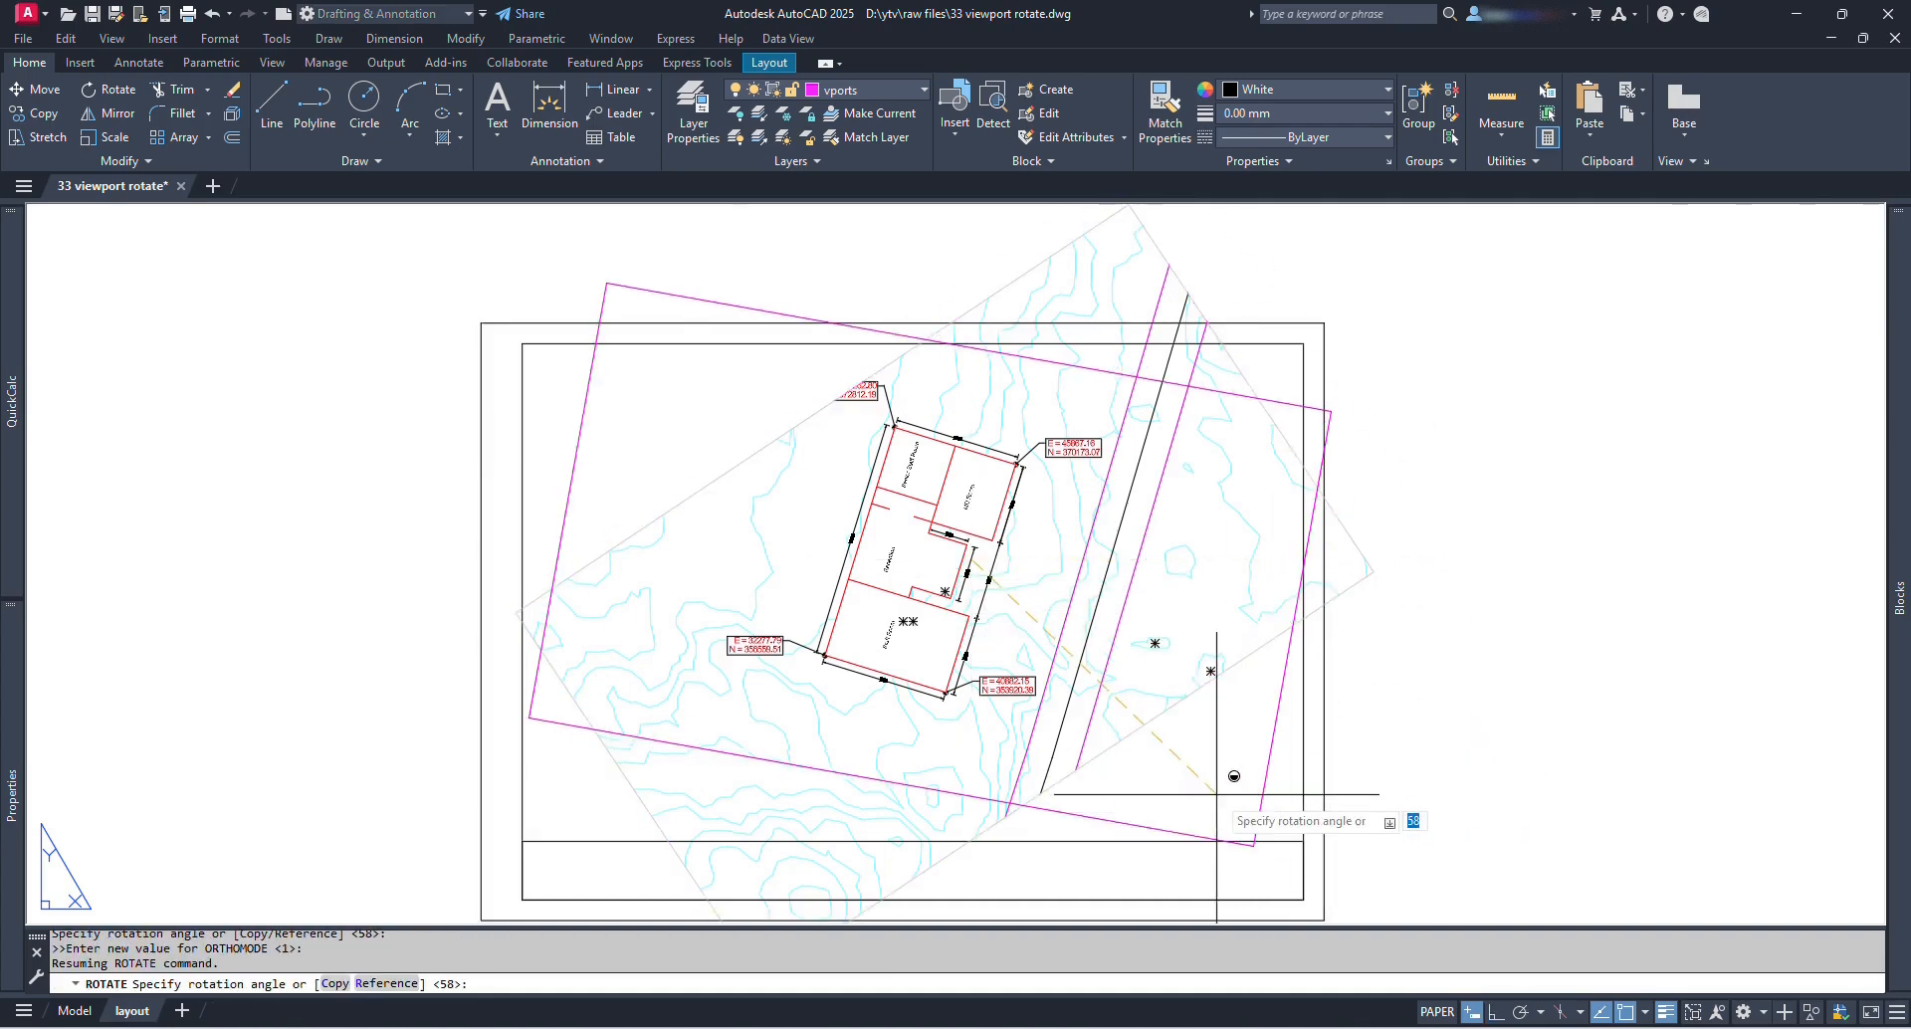
left_click(1102, 786)
Step: Rotate the viewport and its view once more, by about 322 degrees
key("Return")
left_click(1184, 434)
key("Return")
left_click(950, 532)
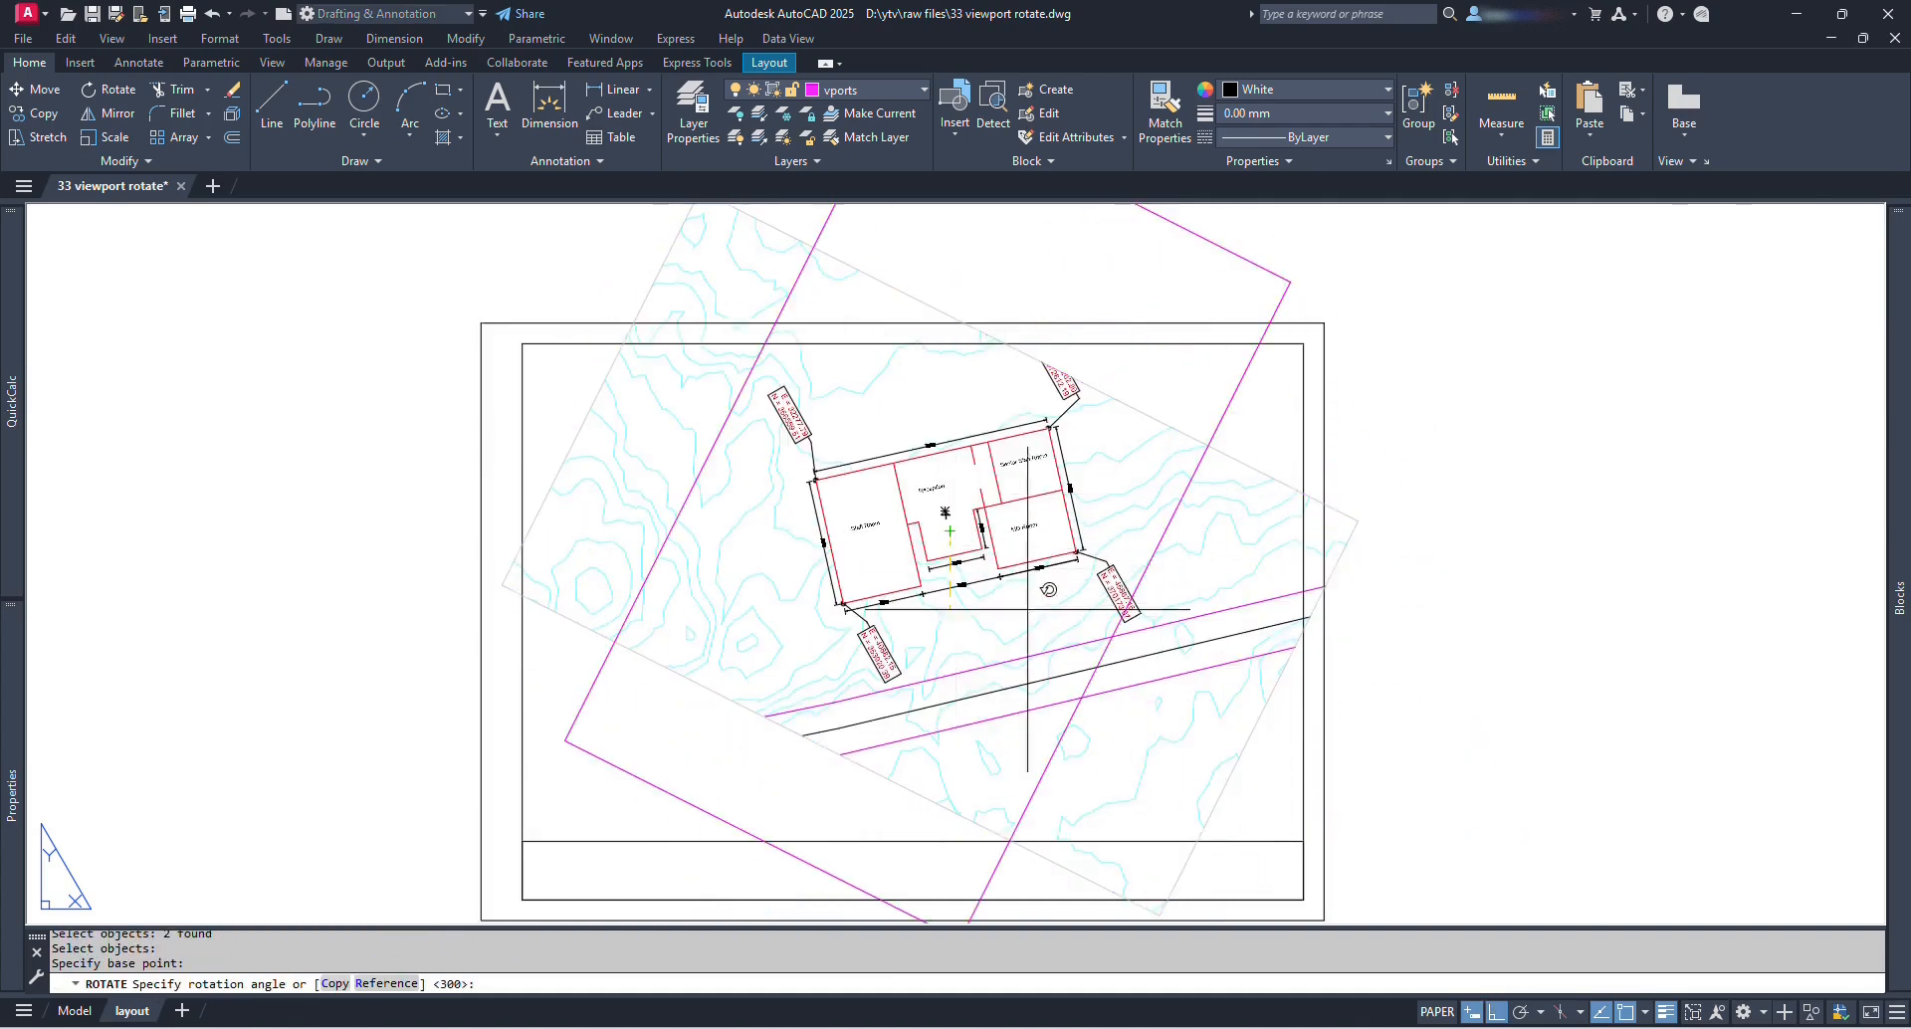
key("F8")
left_click(1231, 756)
Step: Rotate the viewport using the Reference option, taking the building's long upper wall as reference and aligning it horizontally
key("Return")
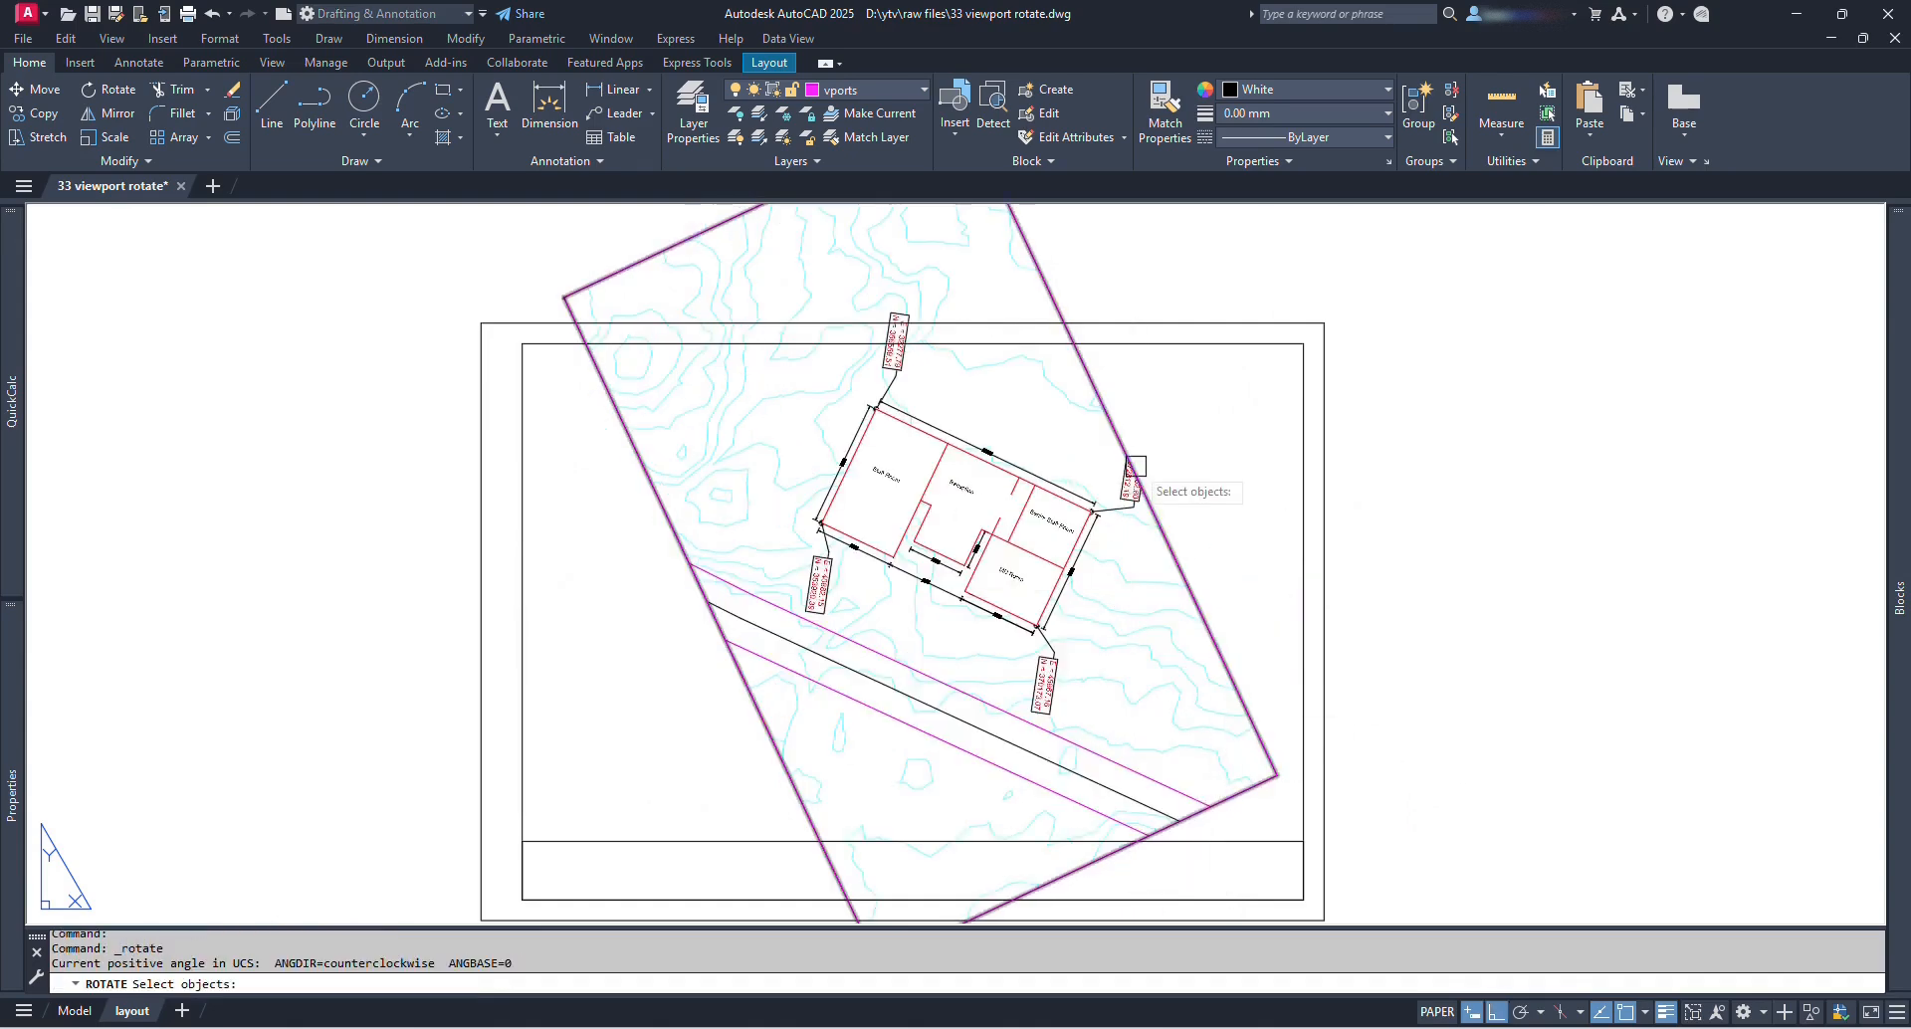
left_click(1135, 478)
key("Return")
scroll(1000, 478, "up", 4)
left_click(999, 516)
type("r")
key("Return")
left_click(980, 502)
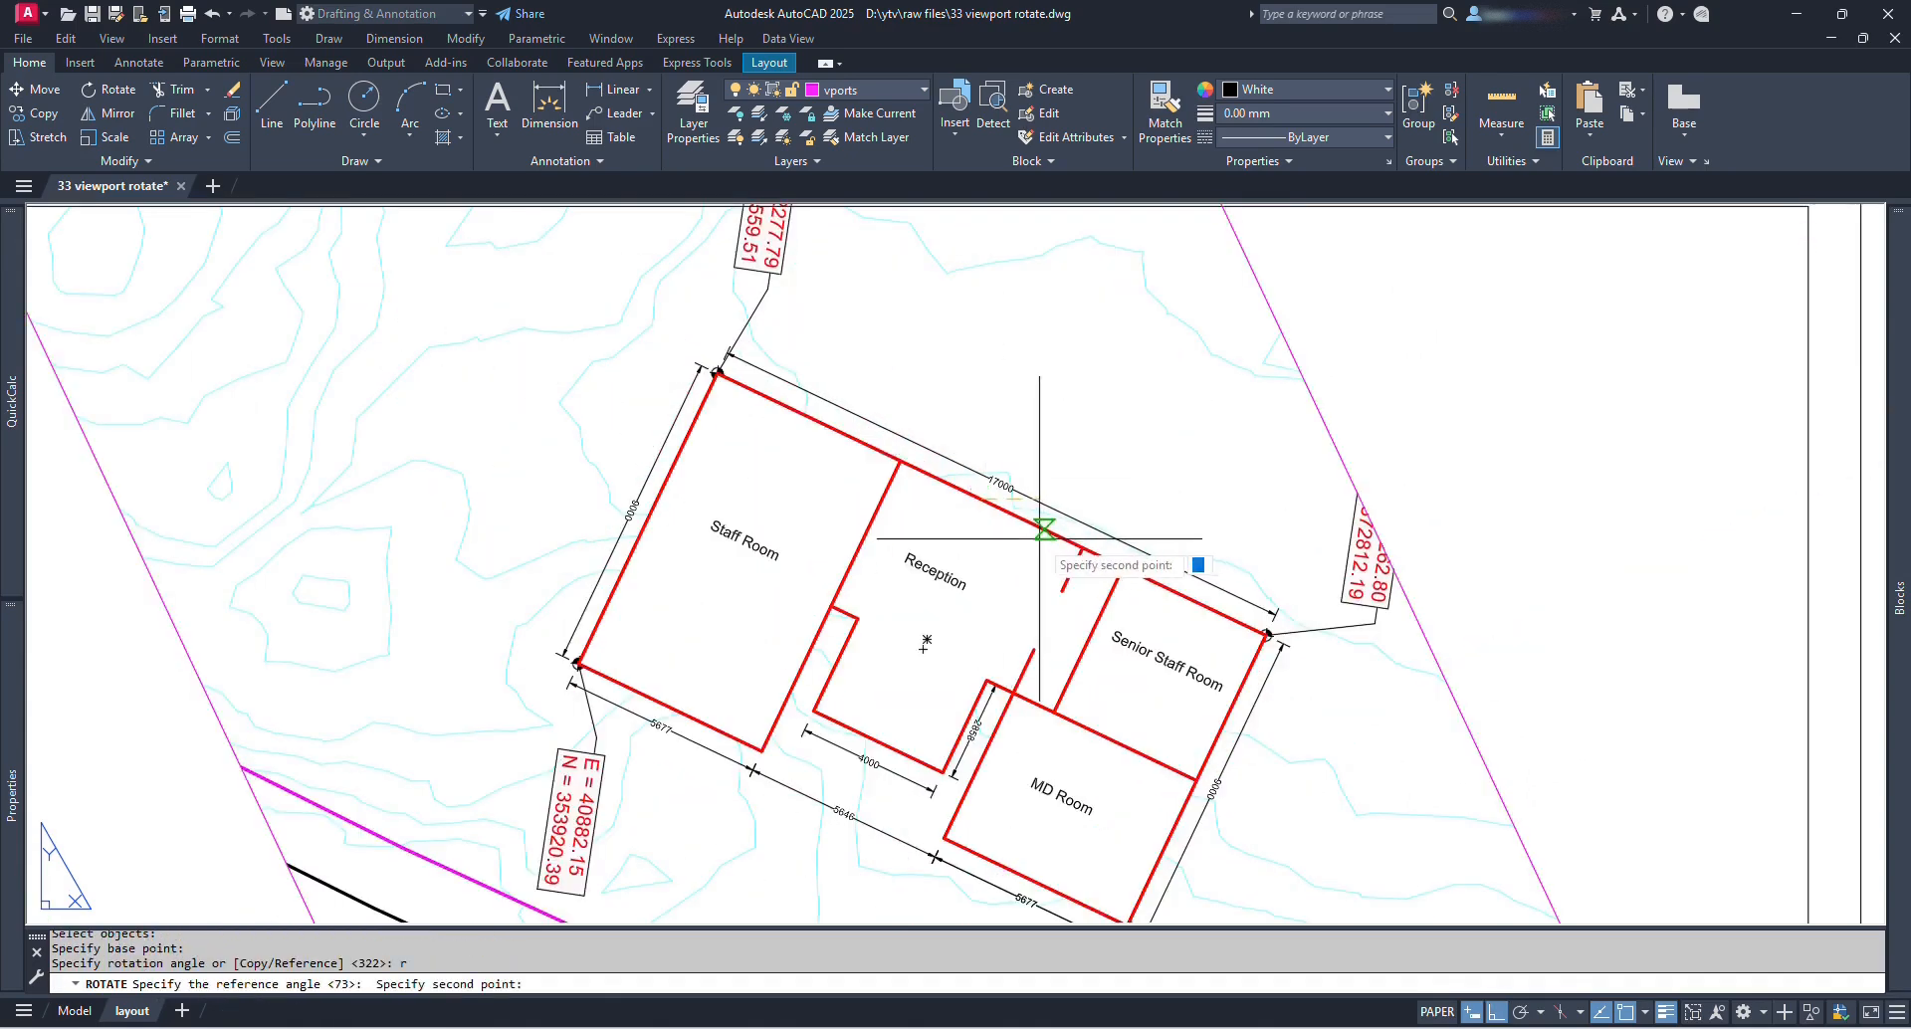
left_click(1049, 539)
scroll(1085, 533, "down", 8)
left_click(1528, 587)
Step: Draw a rectangle about 242 by 191 units framing the levelled building and the road below it
scroll(1340, 533, "up", 4)
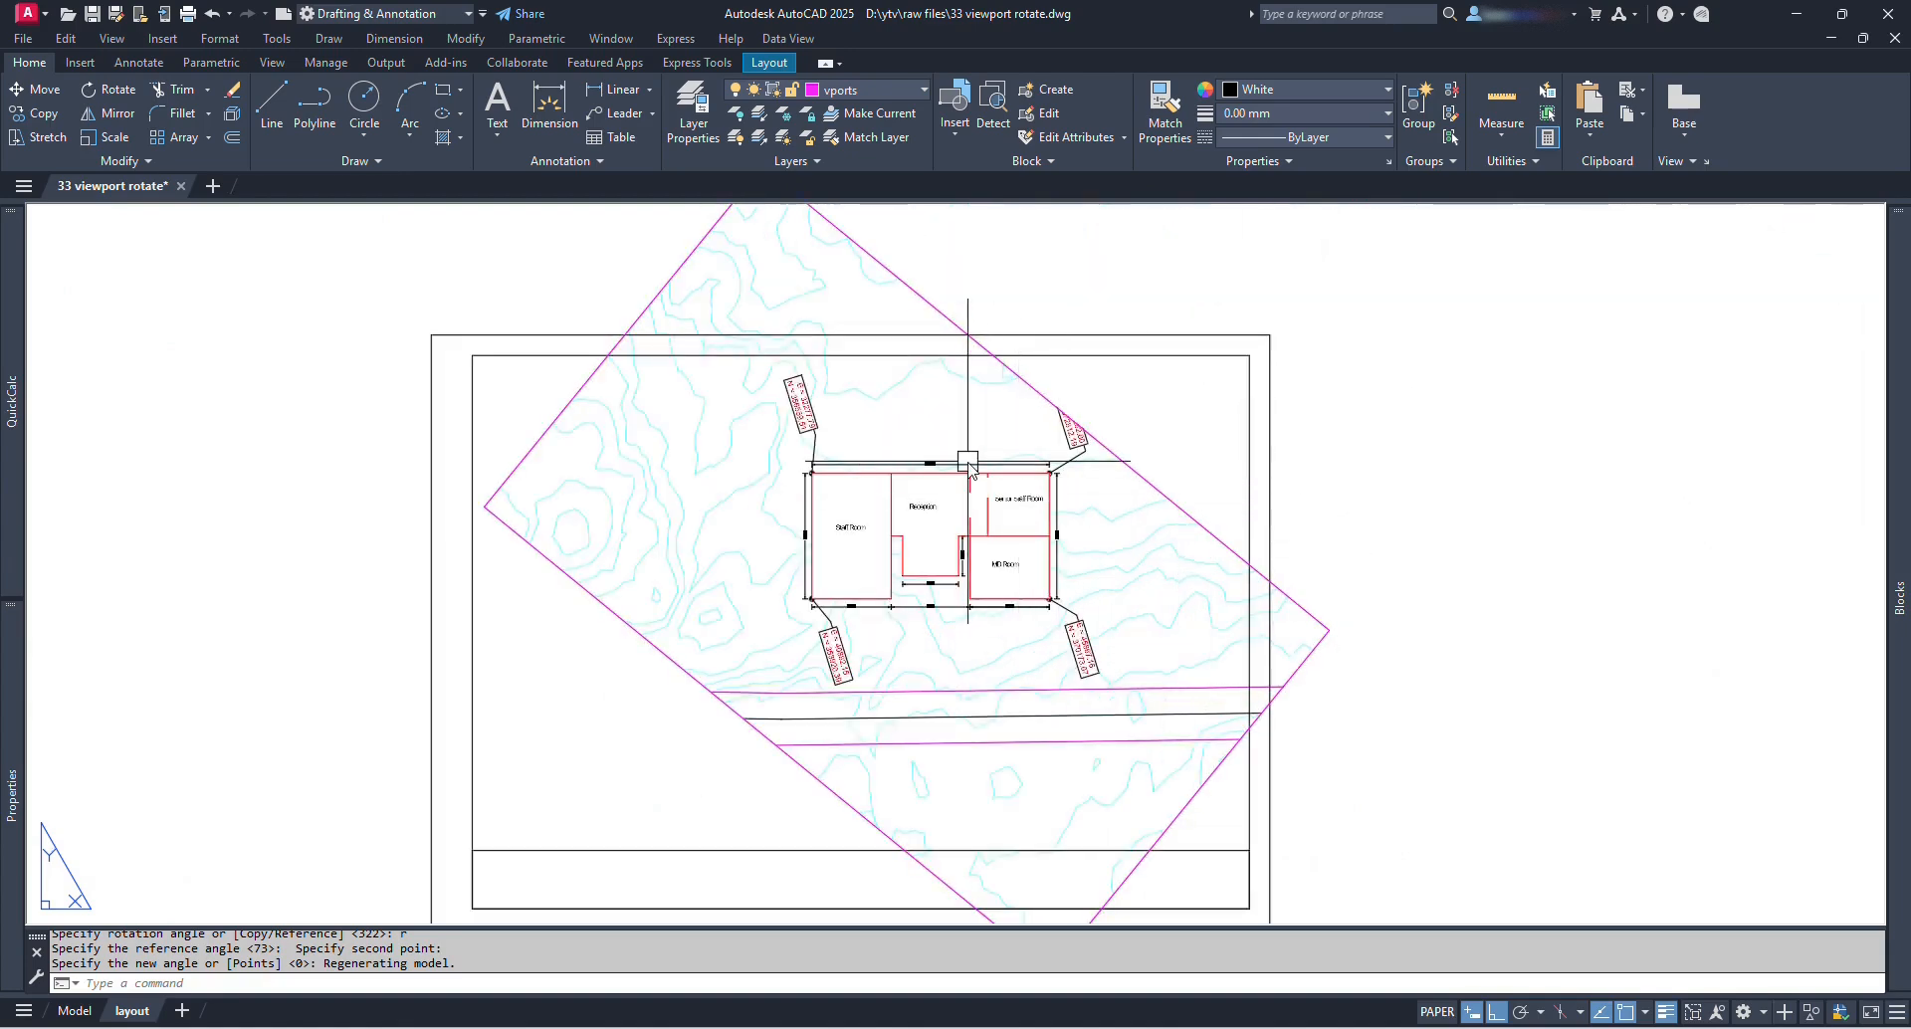
type("REC")
key("Return")
left_click(717, 384)
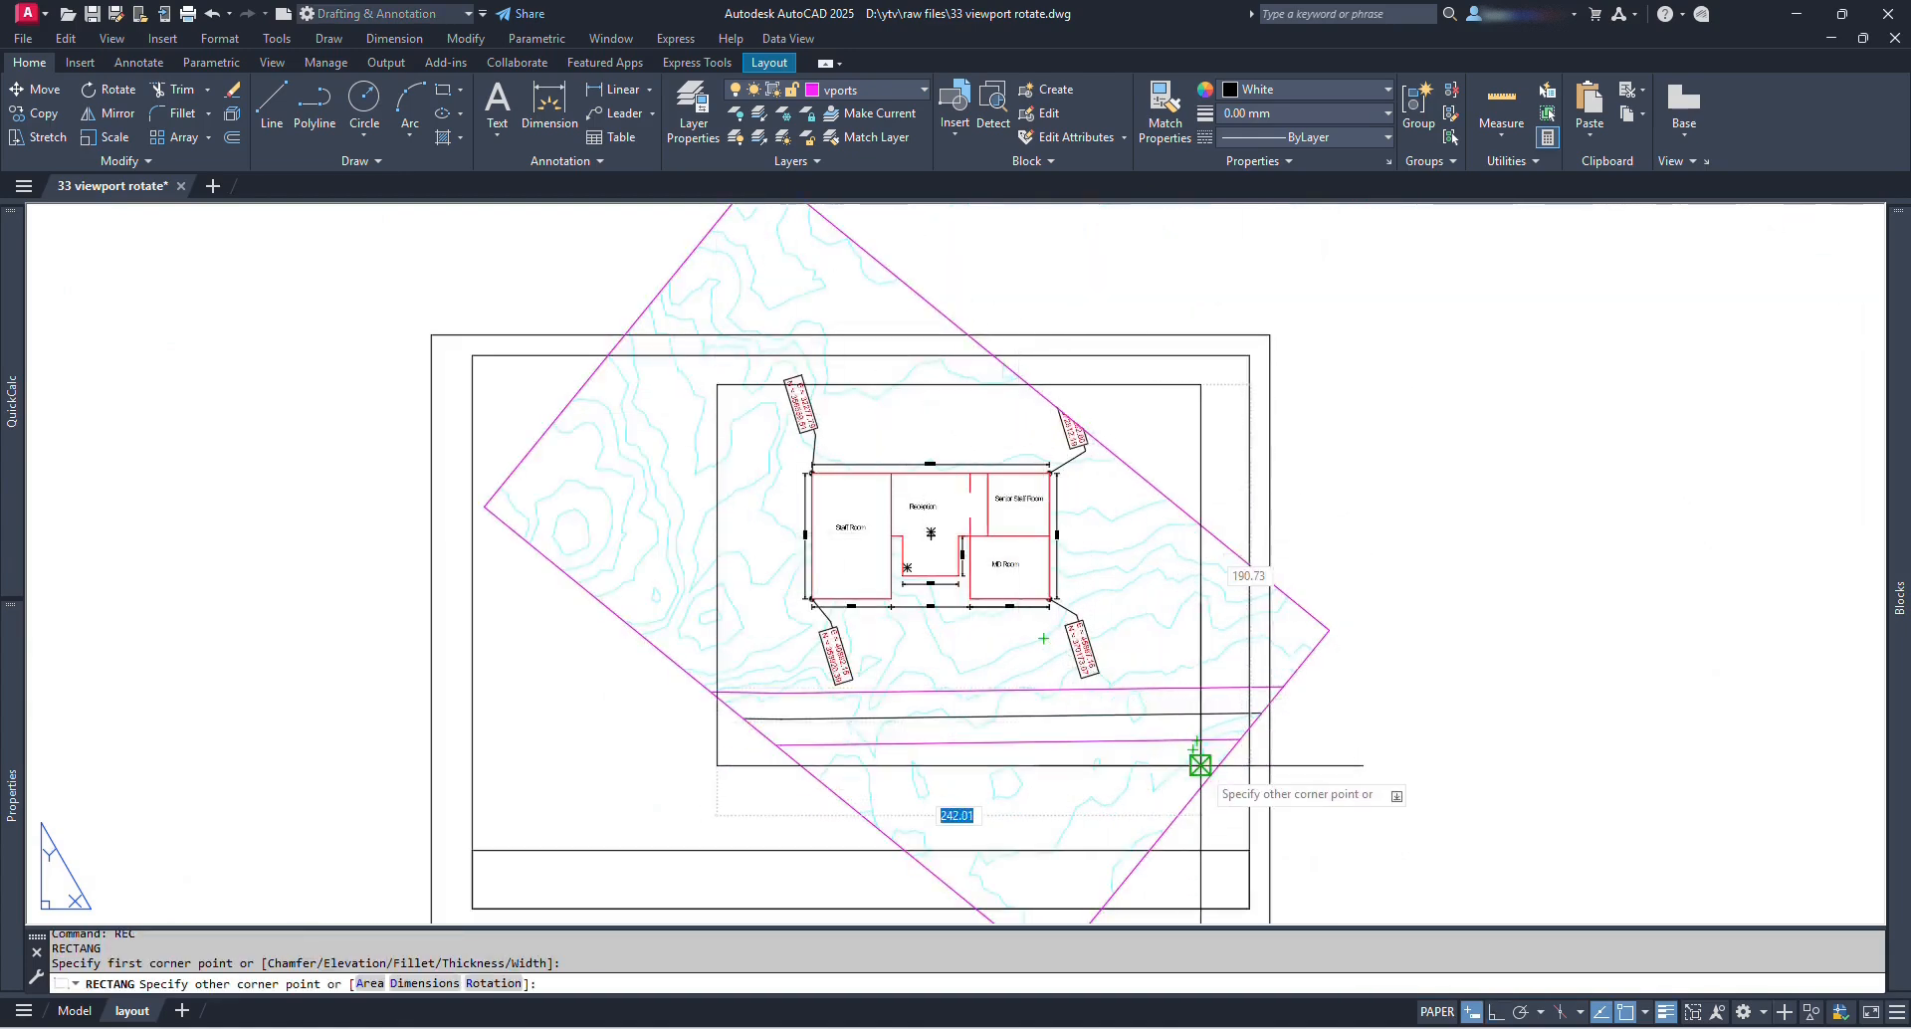
left_click(1200, 766)
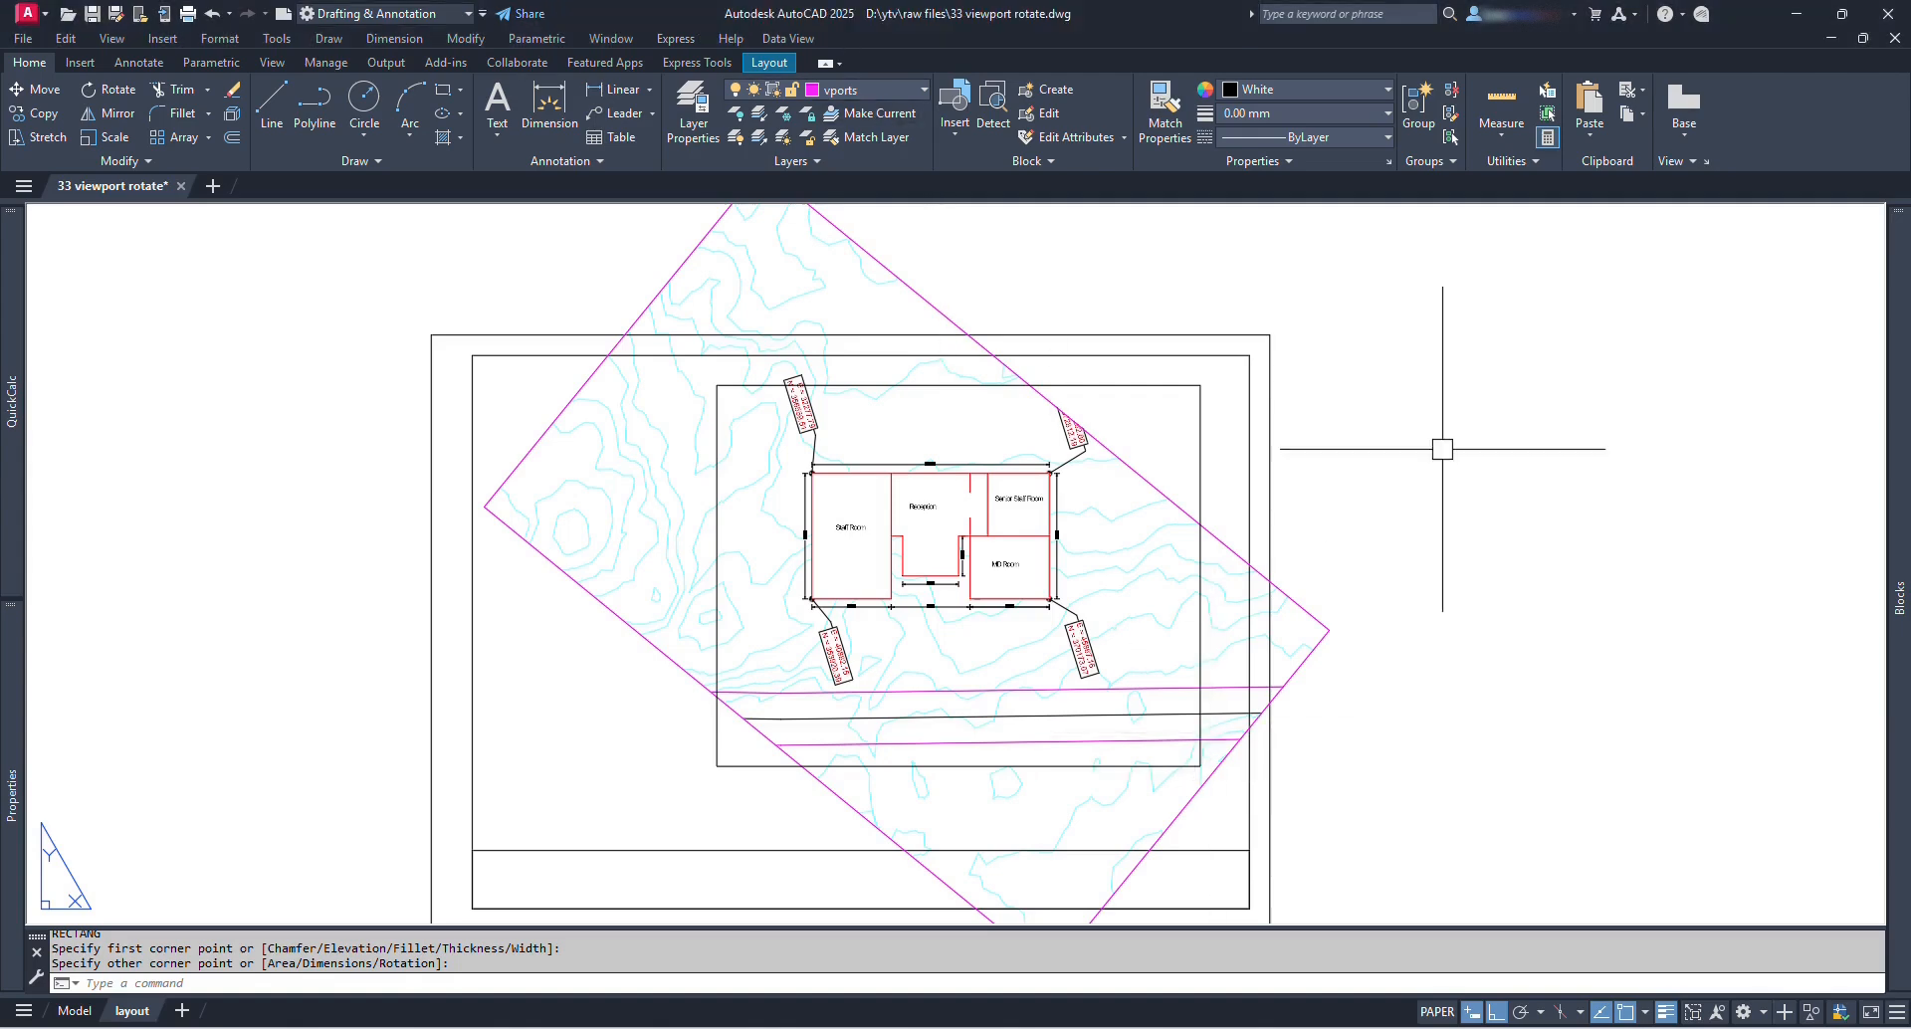
Step: Stretch the rotated viewport's four corners onto the corners of the rectangle framing the building and road
left_click(1316, 611)
left_click(1331, 628)
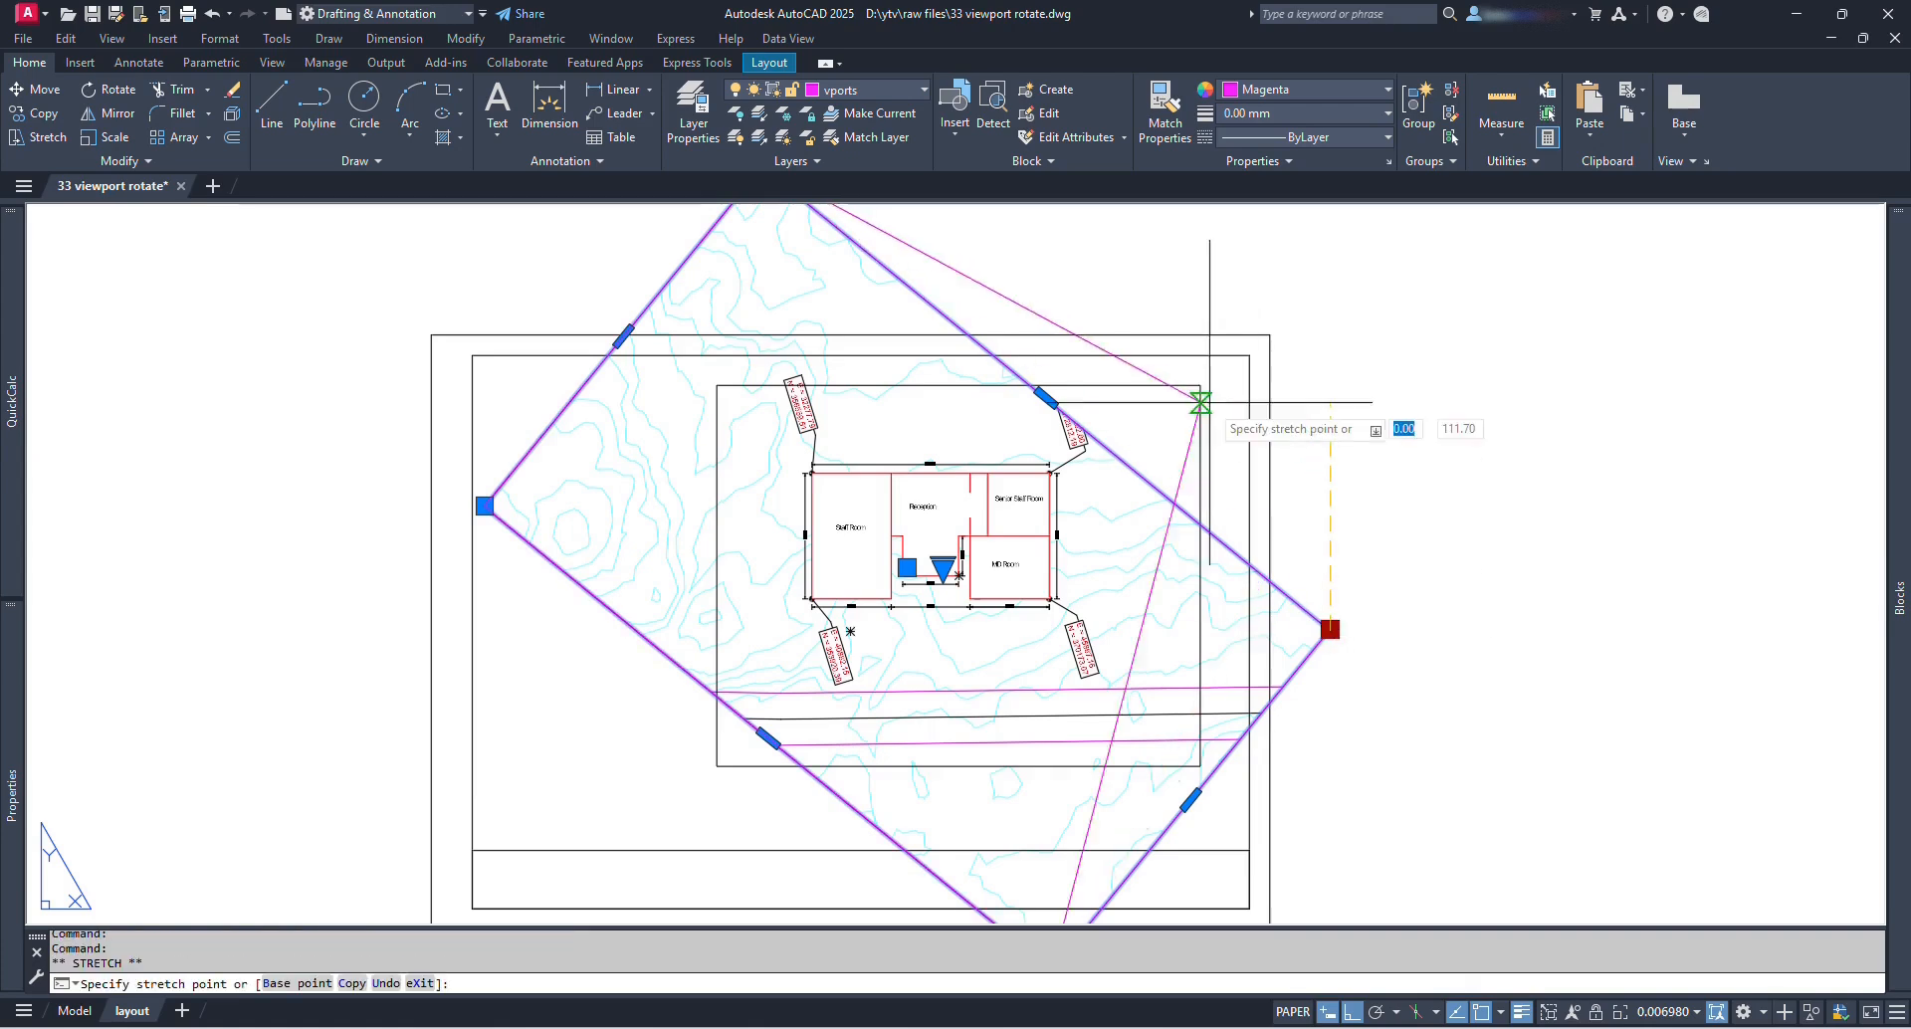
scroll(1188, 831, "down", 2)
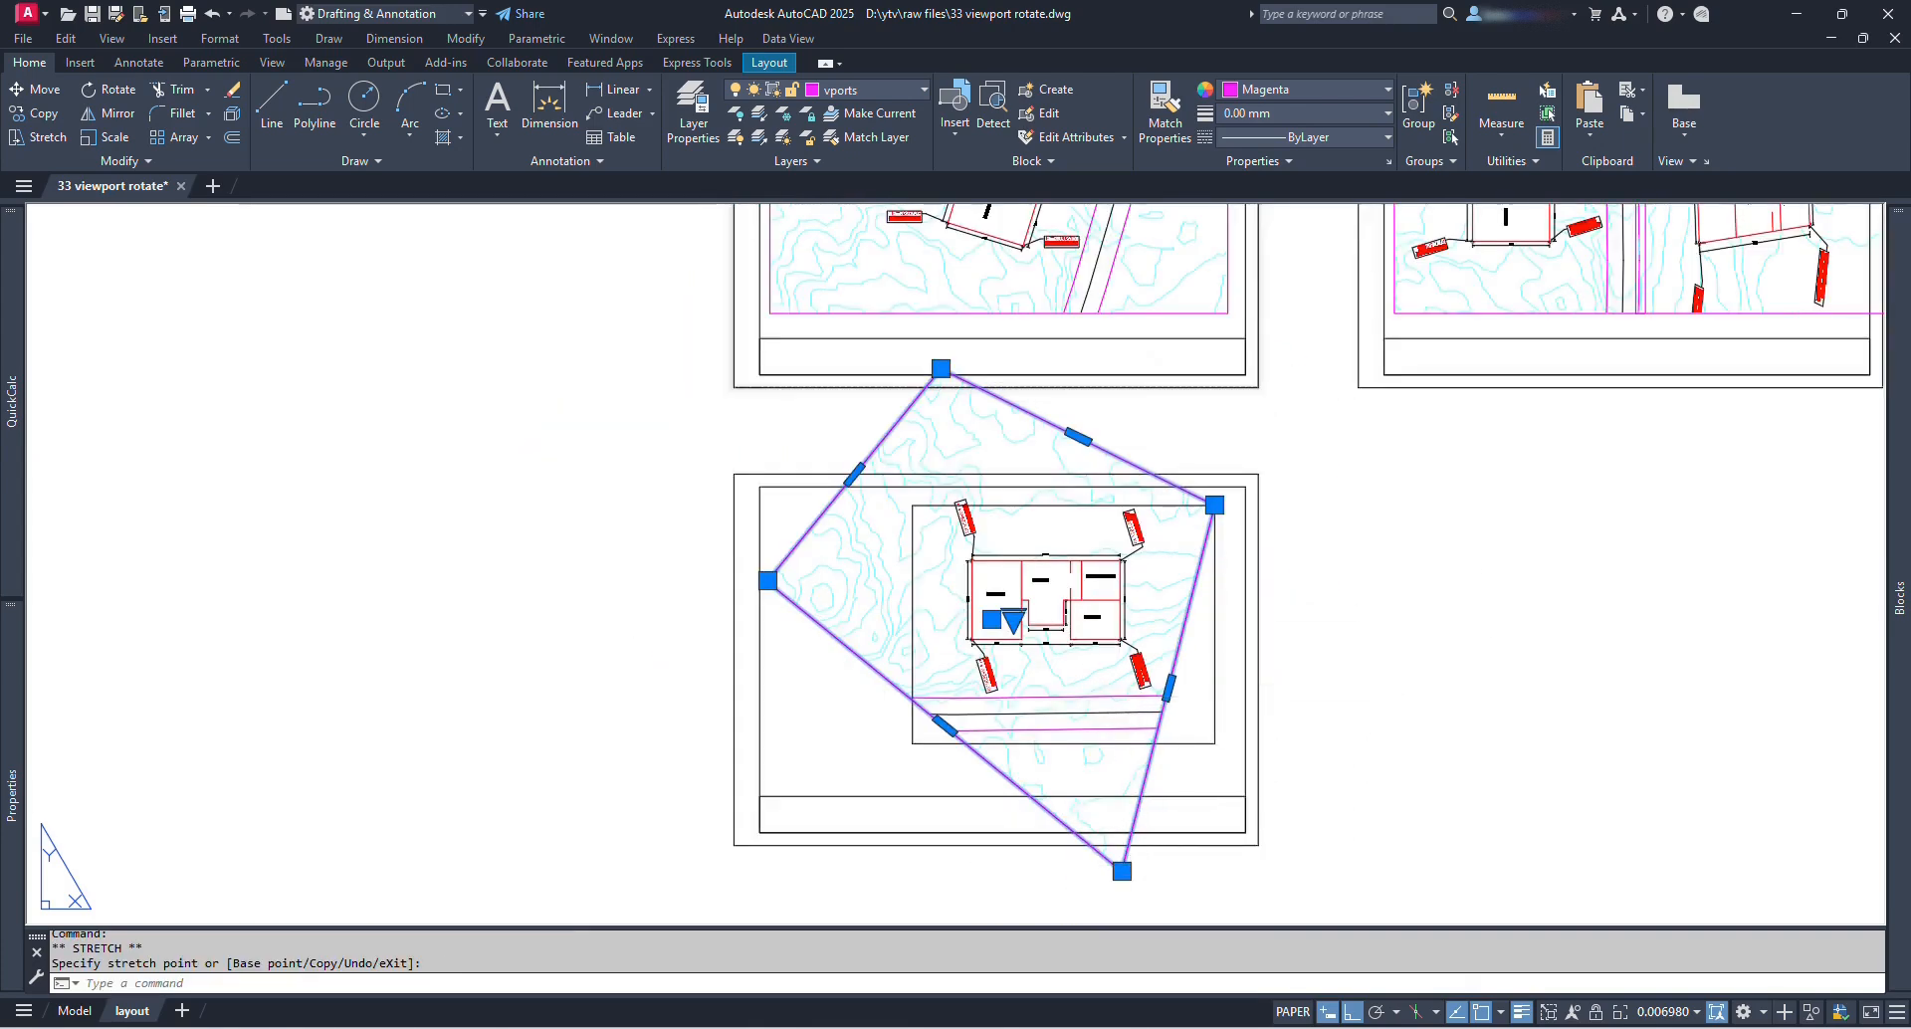
left_click(1215, 742)
left_click(767, 581)
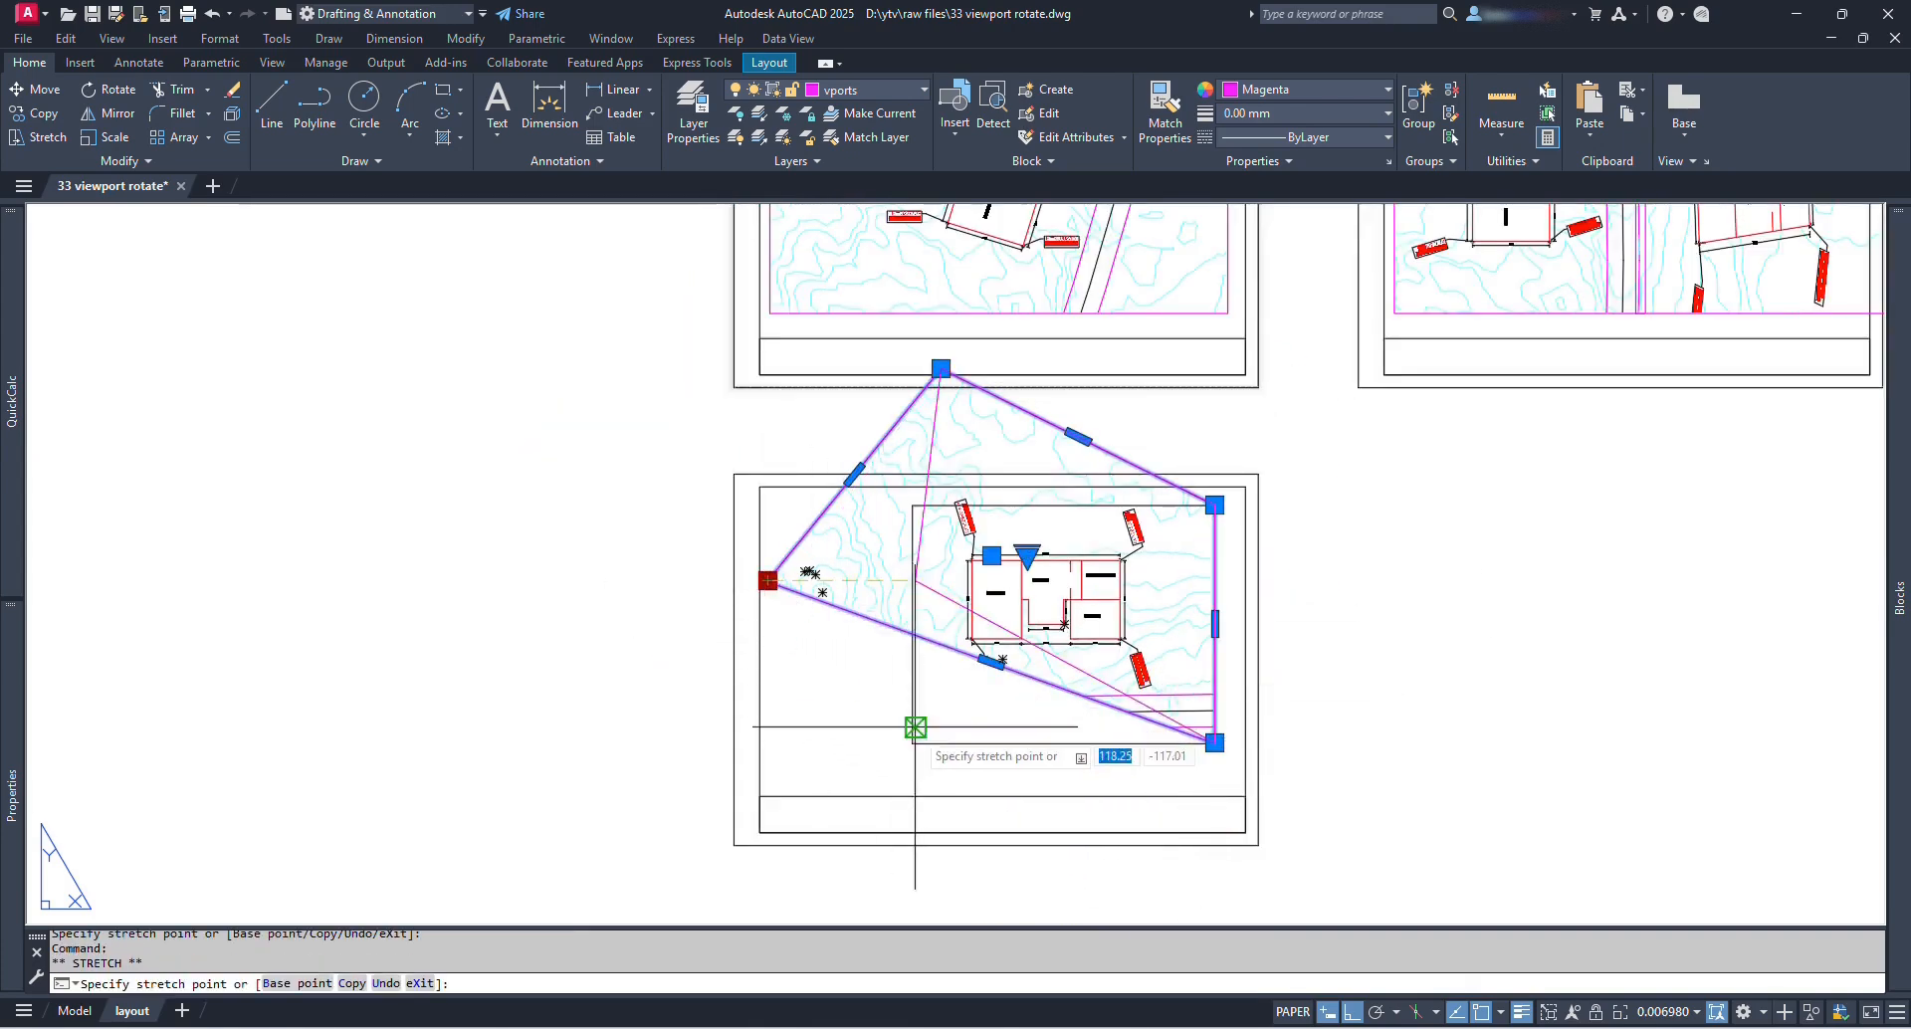
left_click(913, 743)
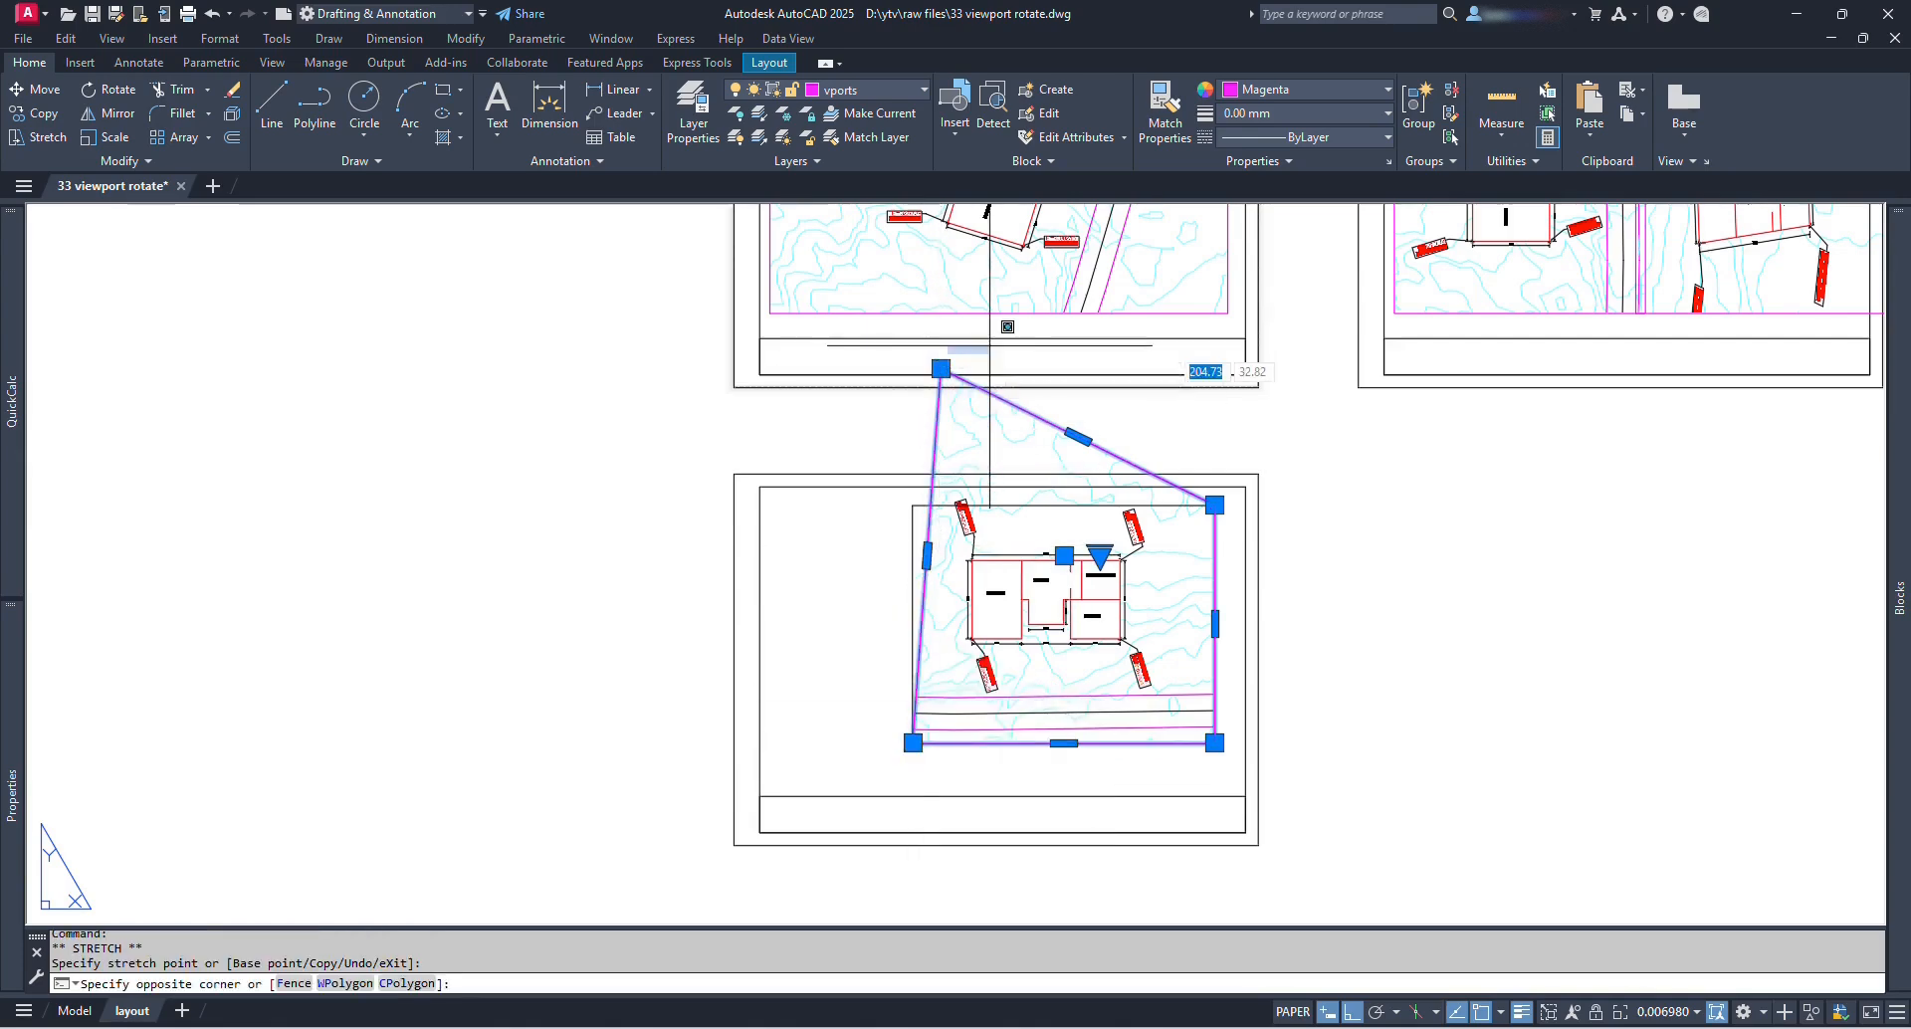
left_click(940, 368)
left_click(913, 504)
key("Escape")
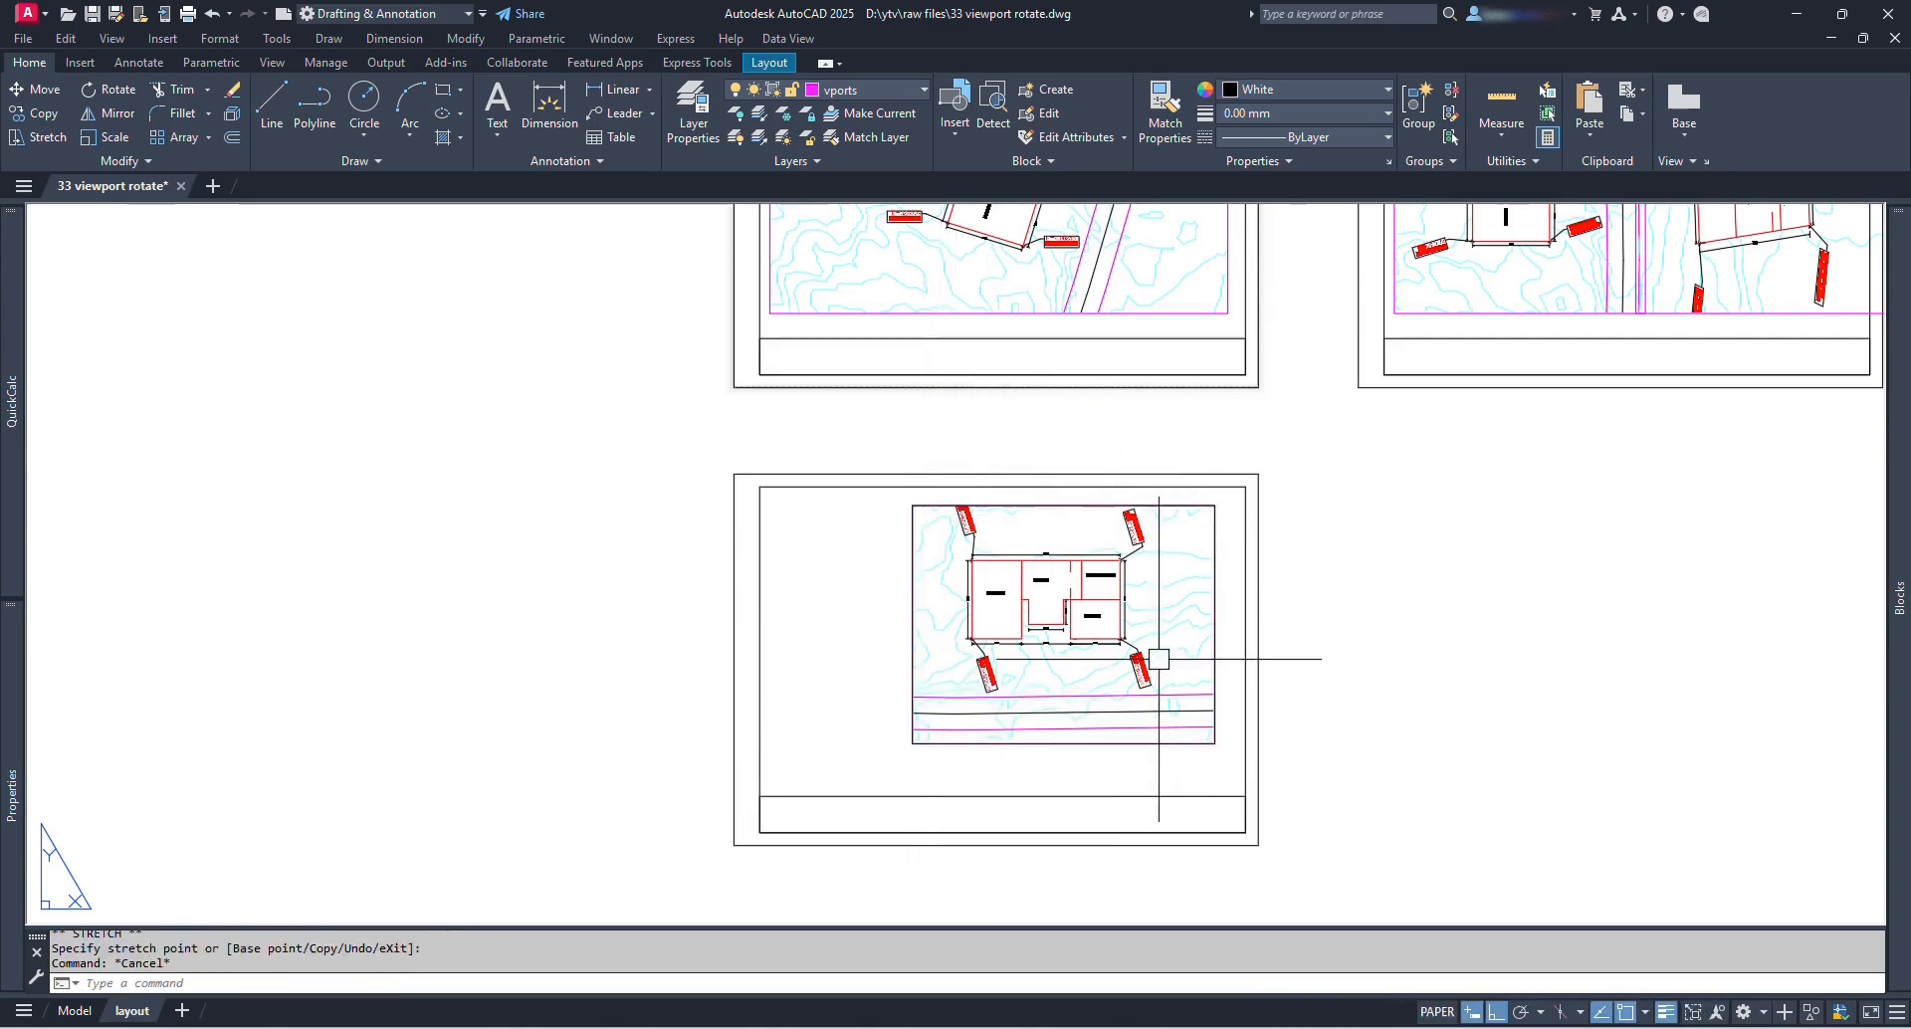
Step: Move the framing rectangle off the reshaped viewport and erase it
scroll(1165, 637, "up", 2)
type("m")
key("space")
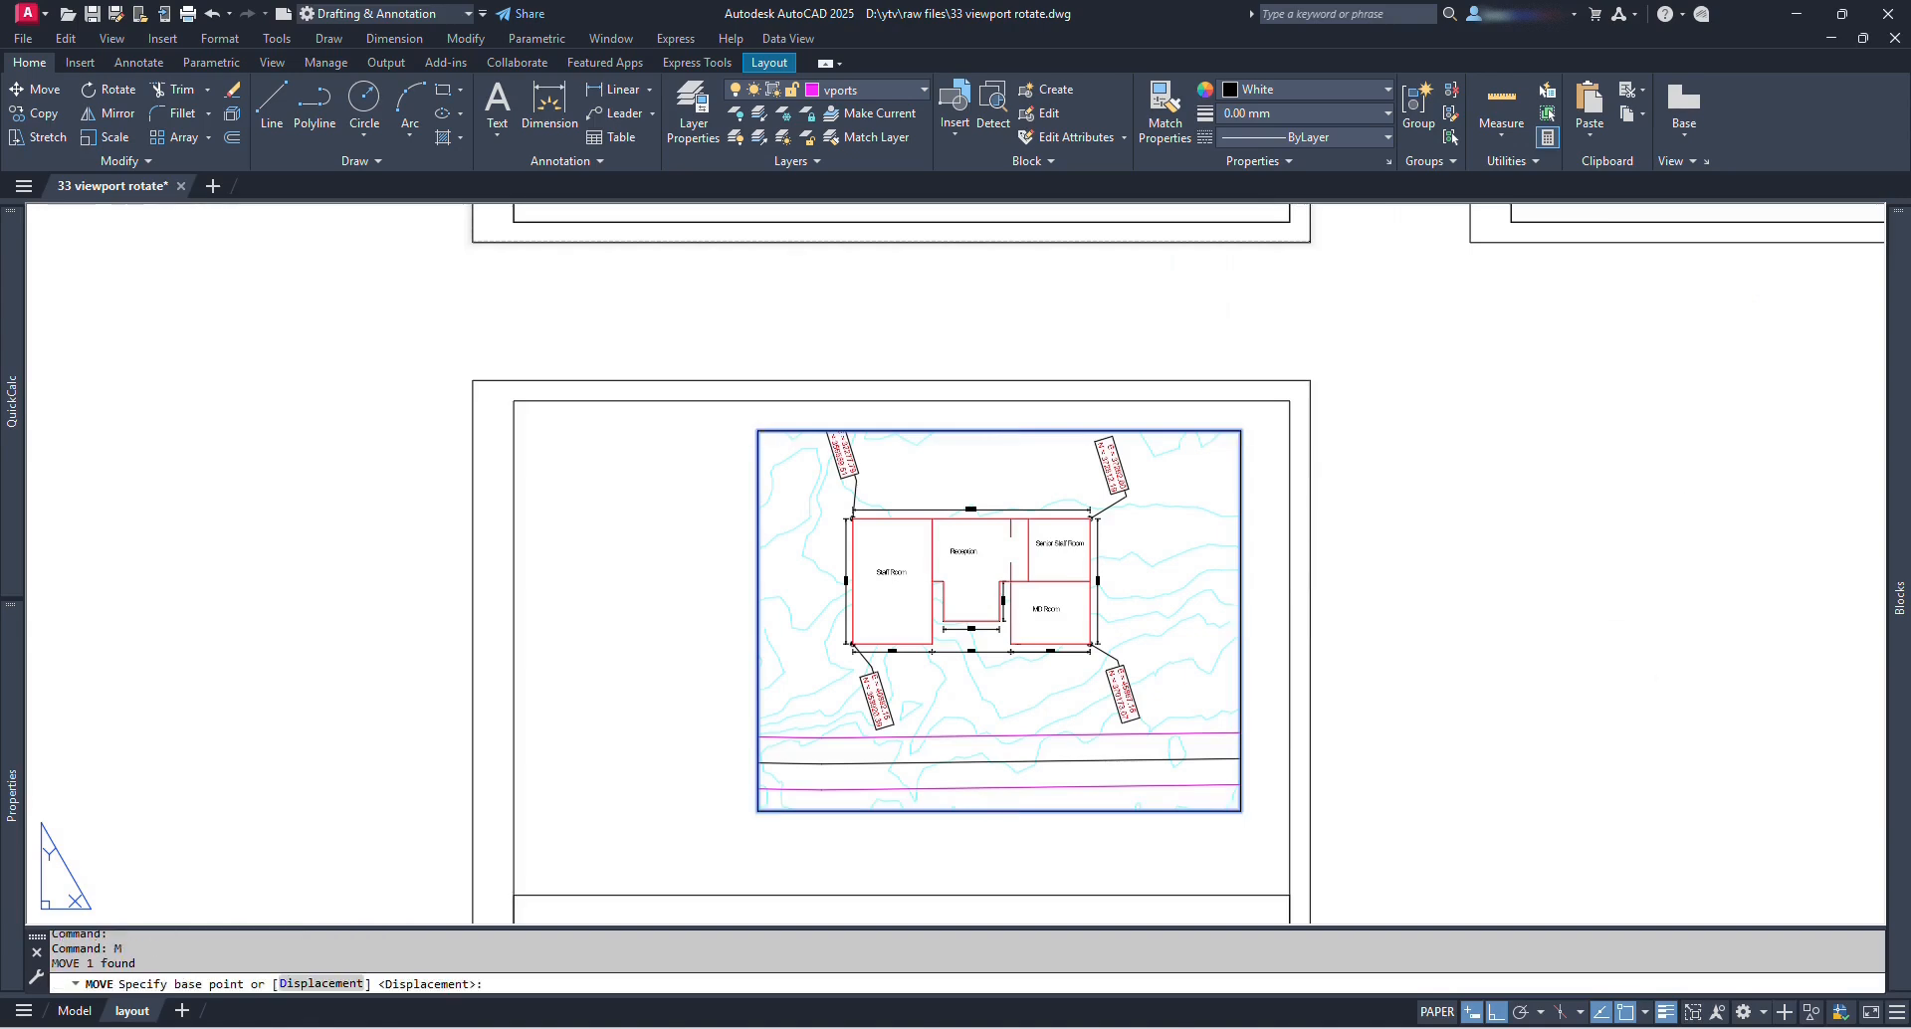
left_click(1690, 654)
left_click(1592, 631)
left_click(713, 429)
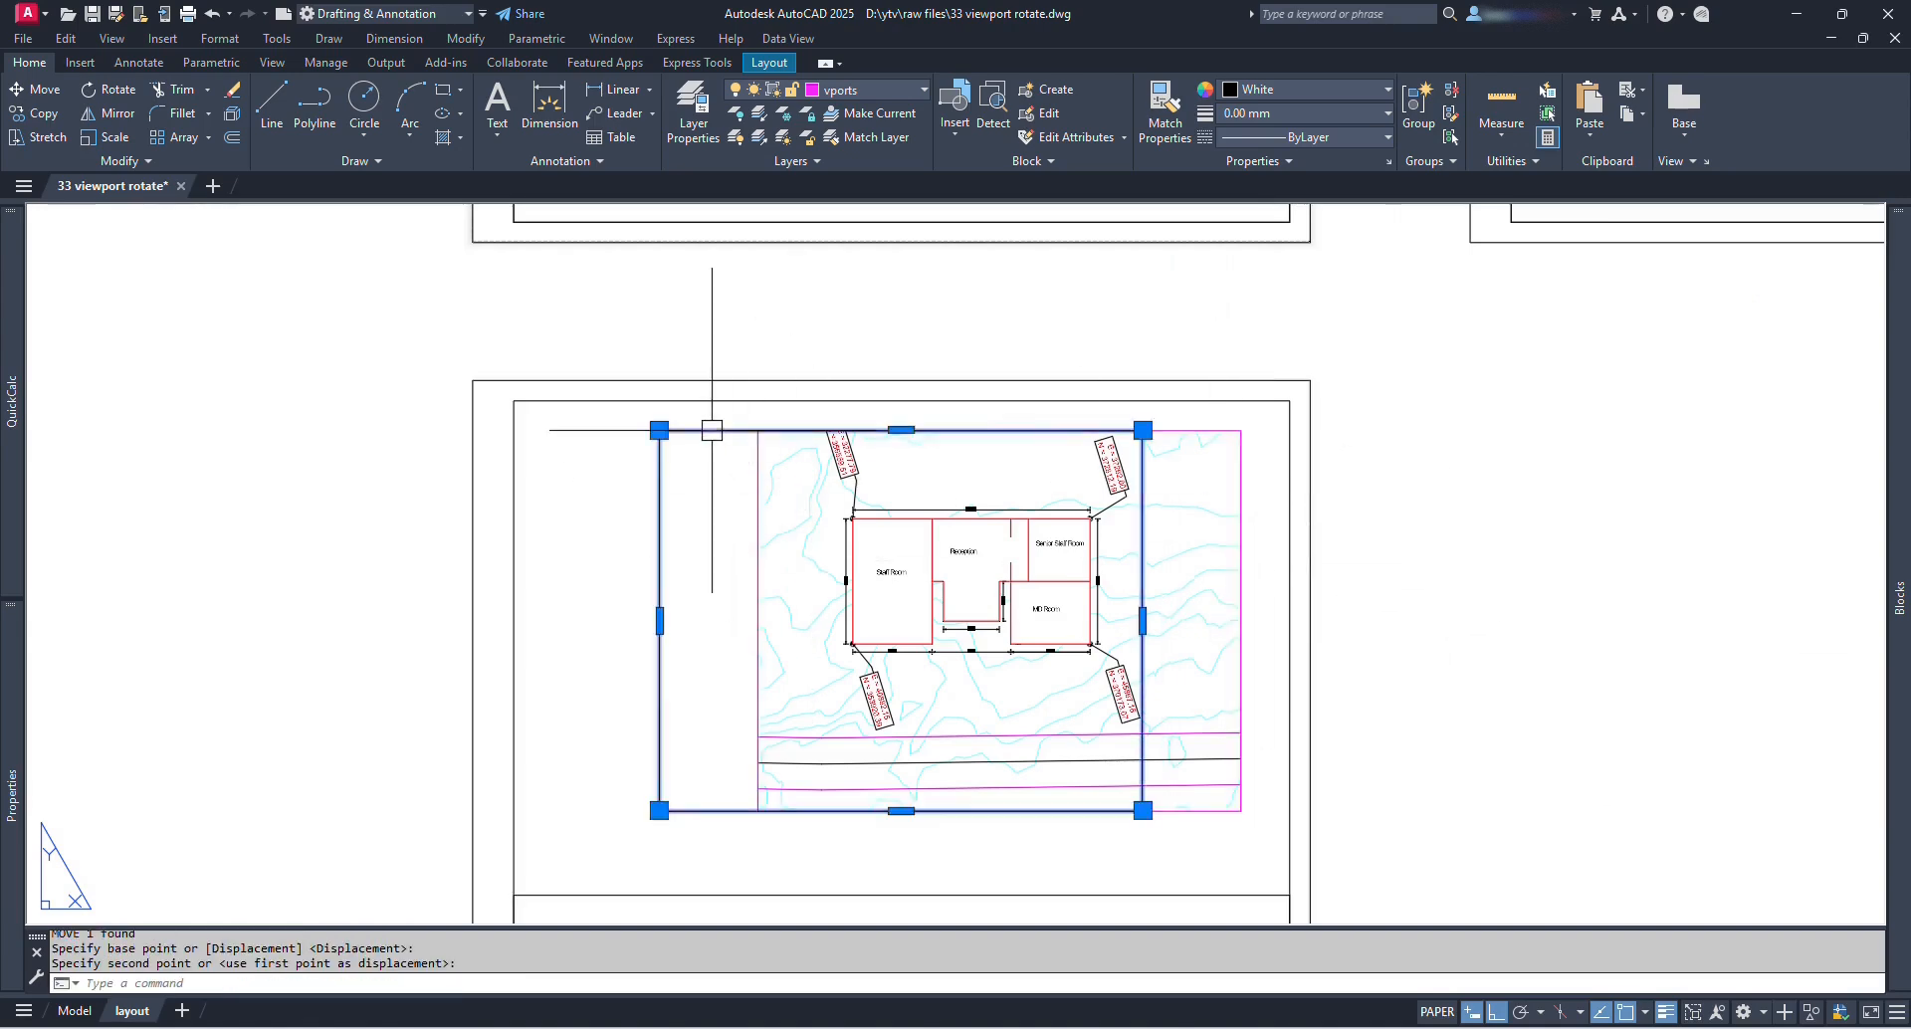
type("e")
key("space")
Step: Move the reshaped viewport horizontally to the left, towards the middle of its sheet
type("m")
key("space")
left_click(1243, 553)
key("space")
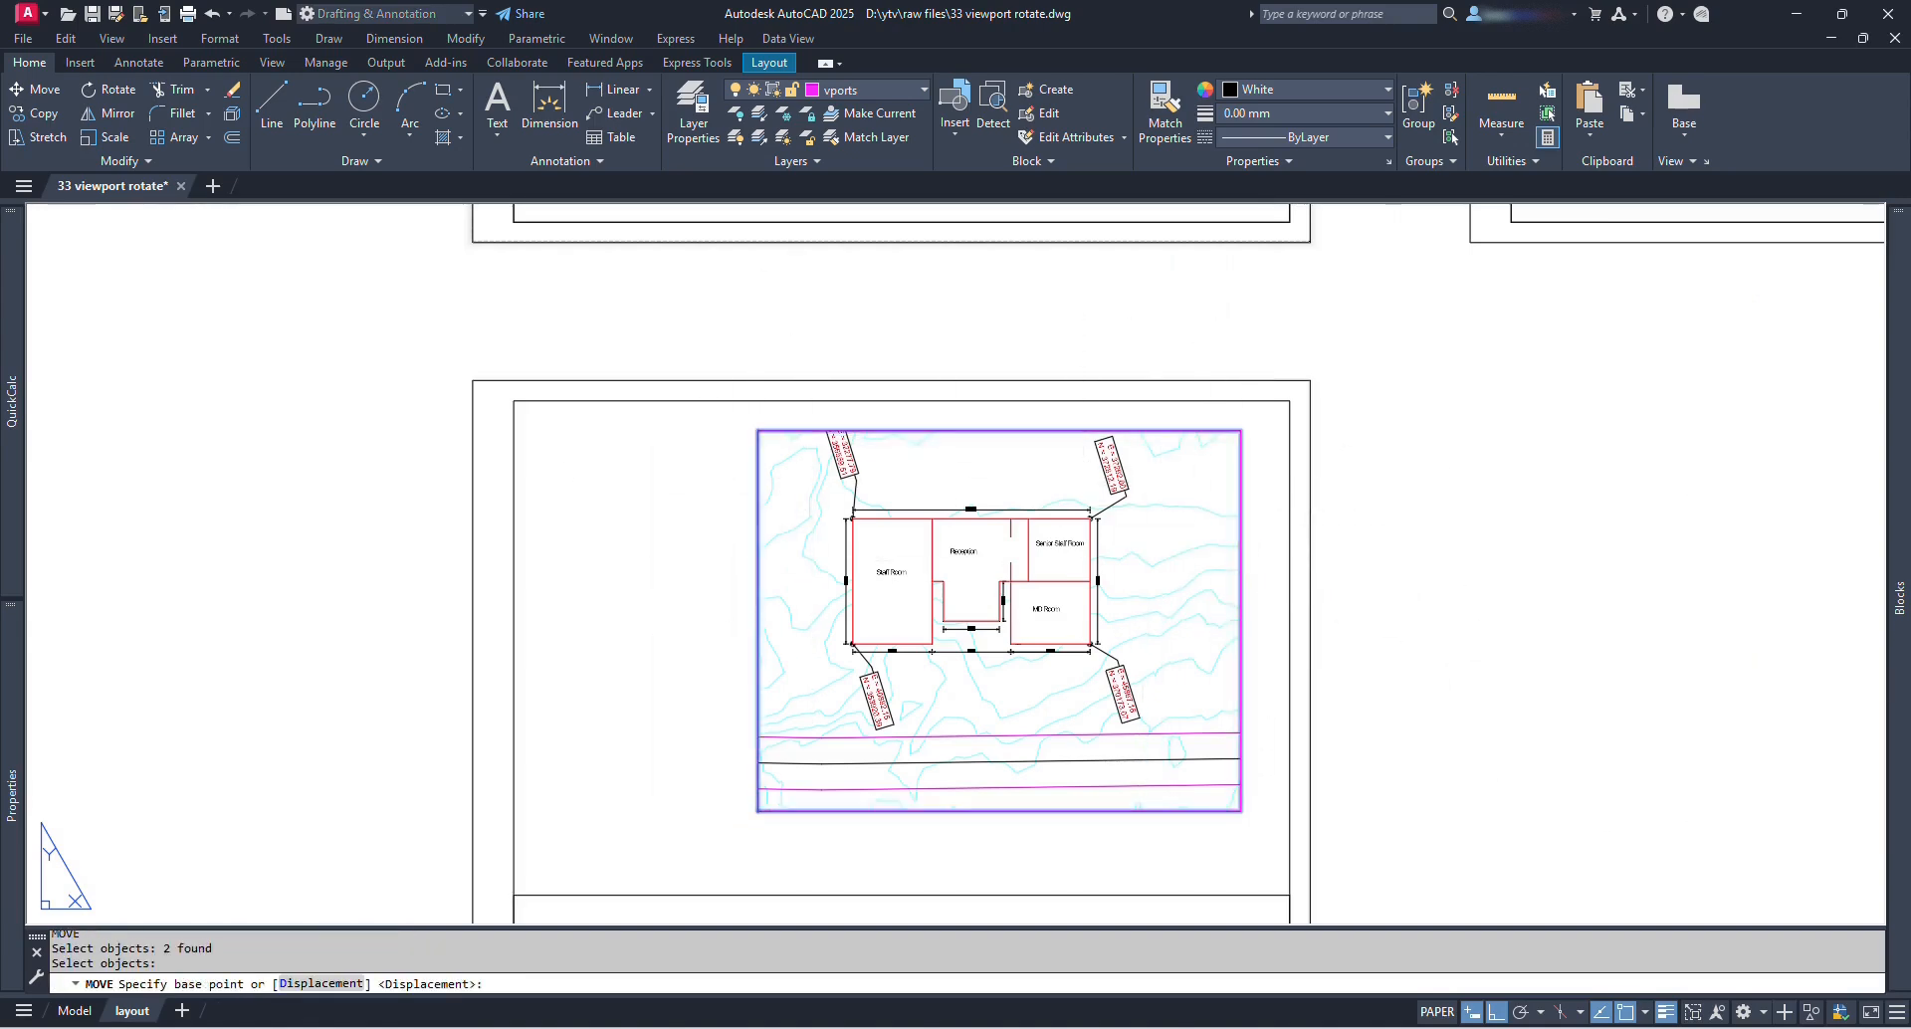
left_click(1693, 628)
left_click(1568, 627)
Step: Shift the viewport back about 13 units to the right so it sits centred across its sheet
scroll(1093, 631, "down", 2)
middle_click_drag(1442, 701, 1361, 676)
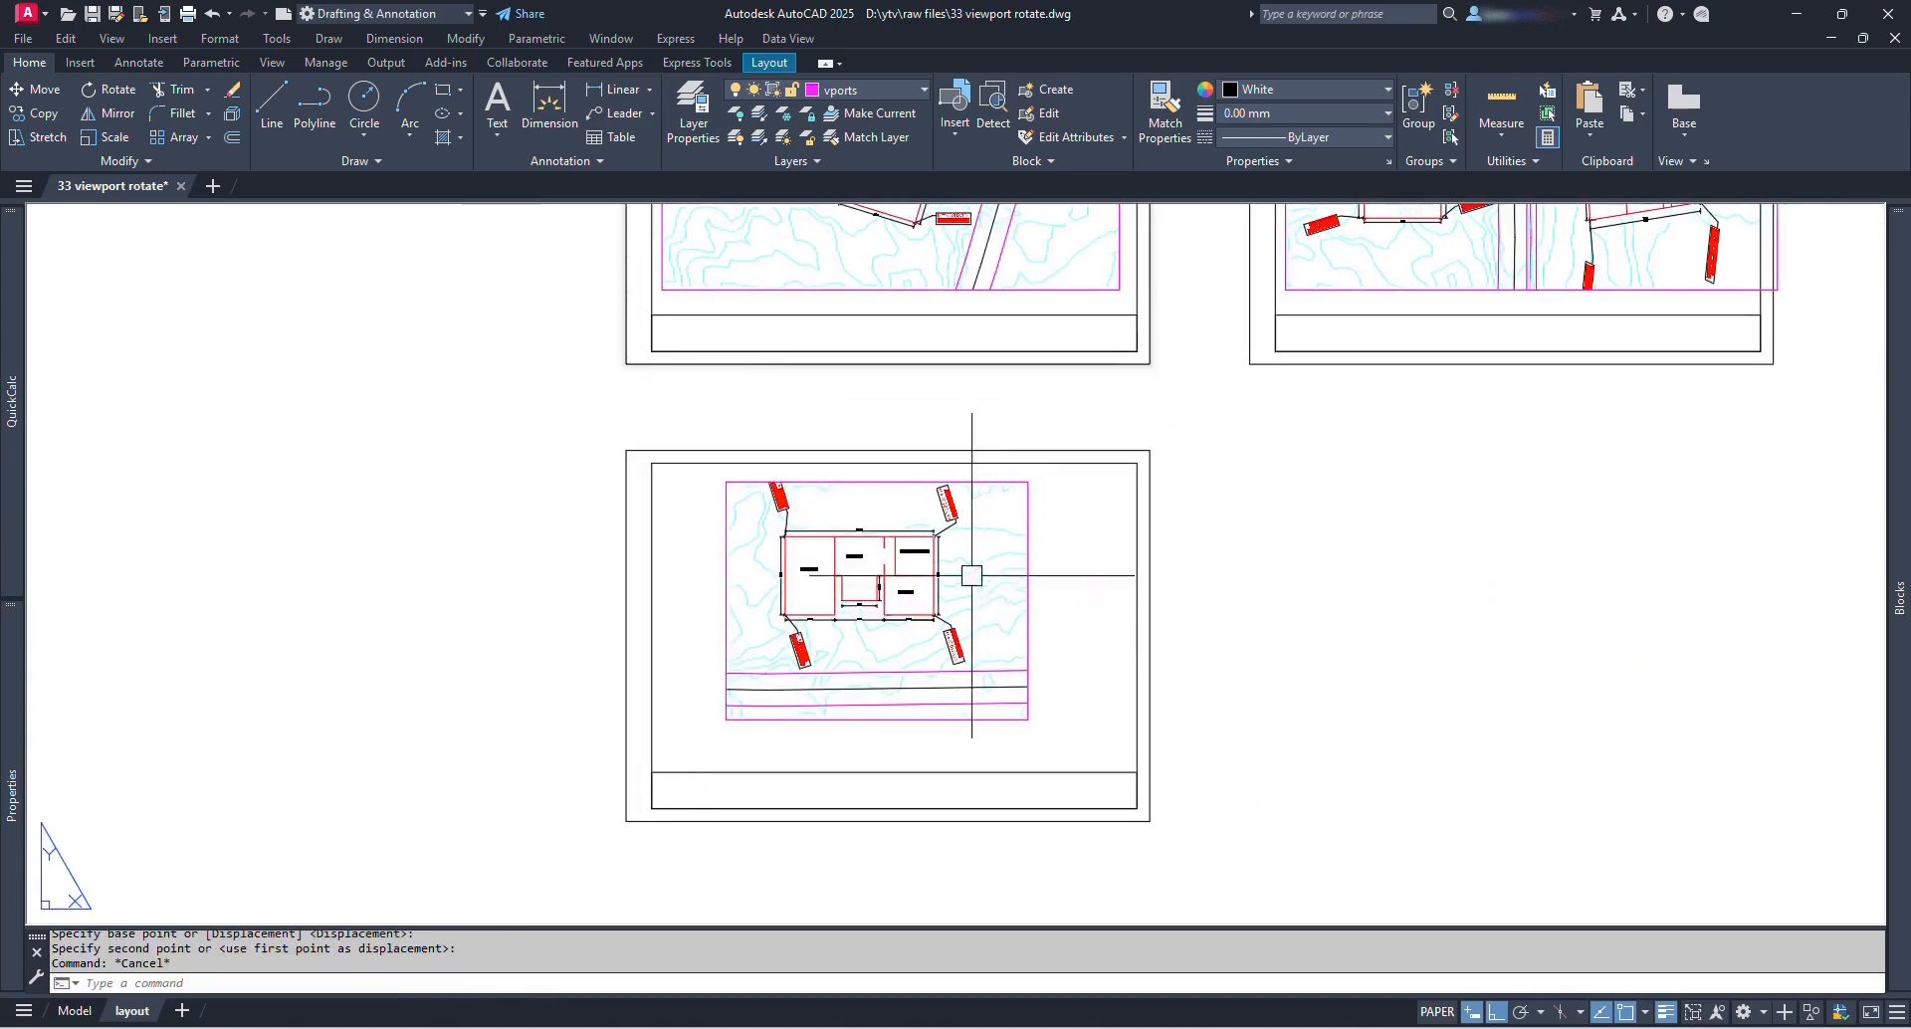
left_click(1028, 534)
type("m")
key("space")
left_click(1215, 575)
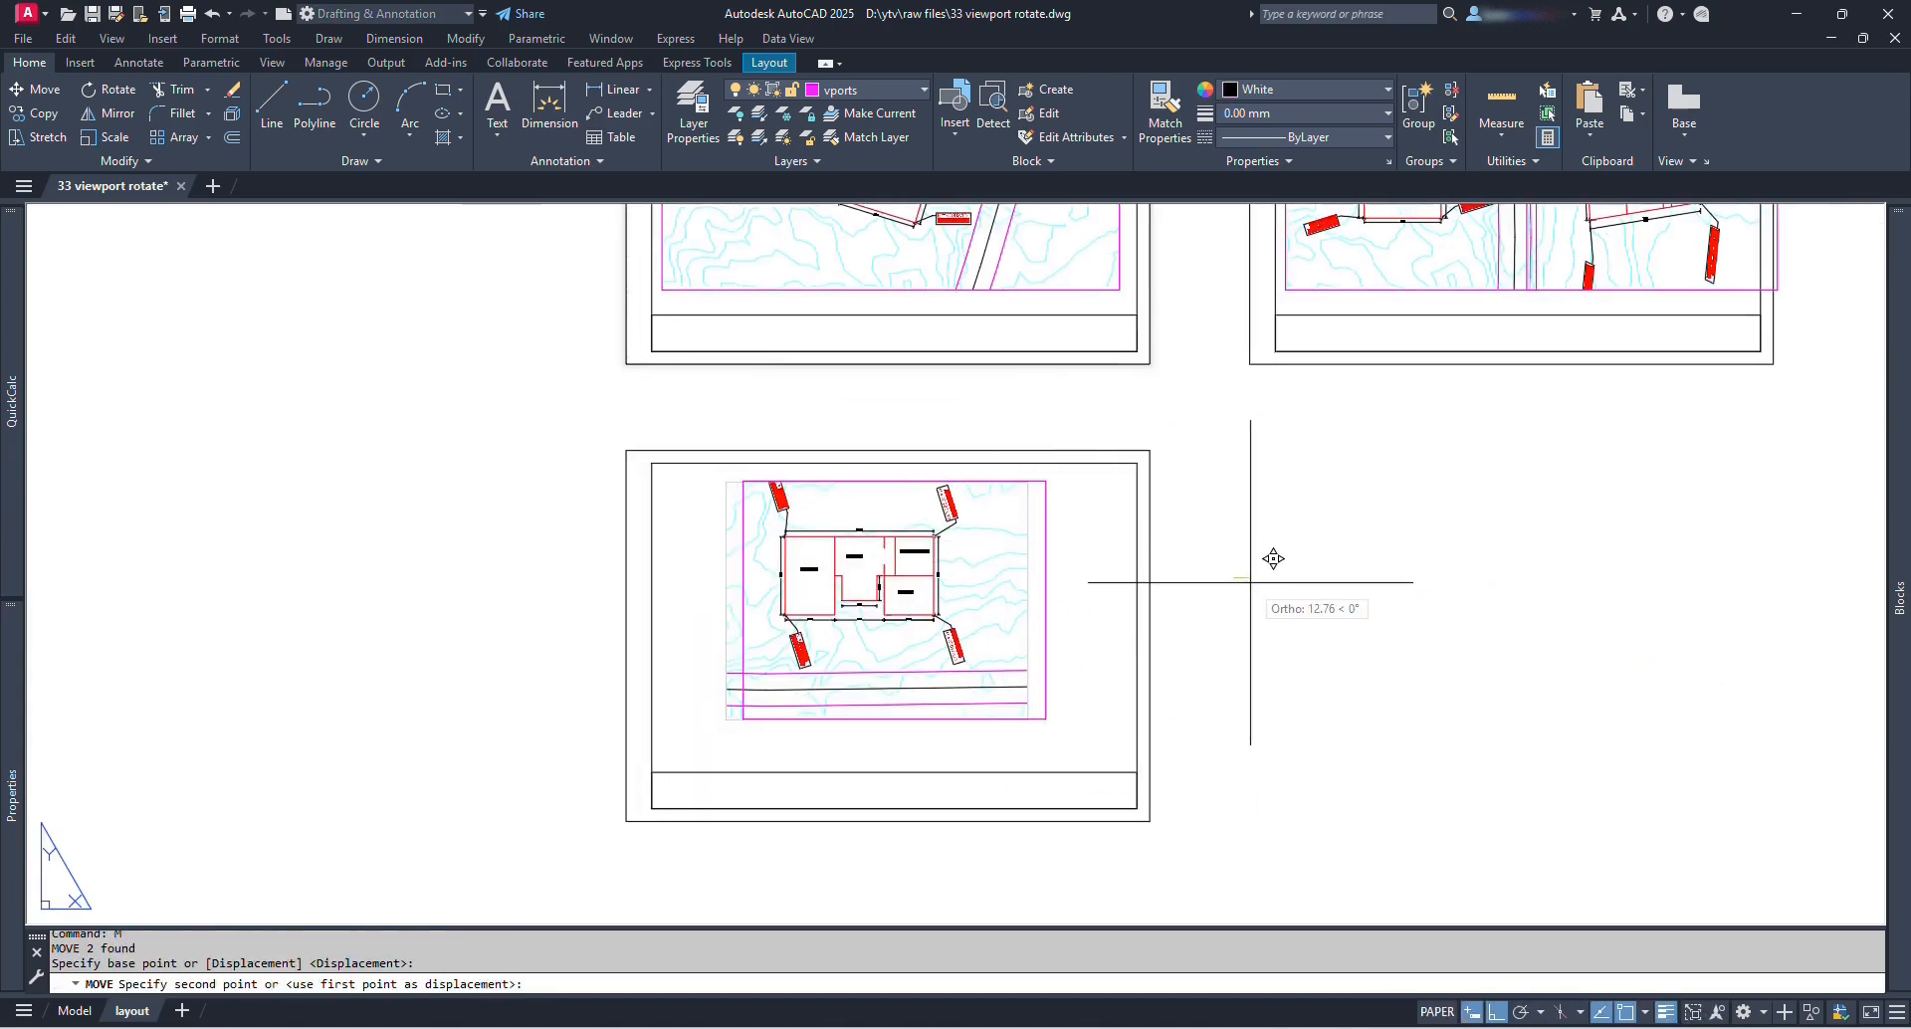
key("Escape")
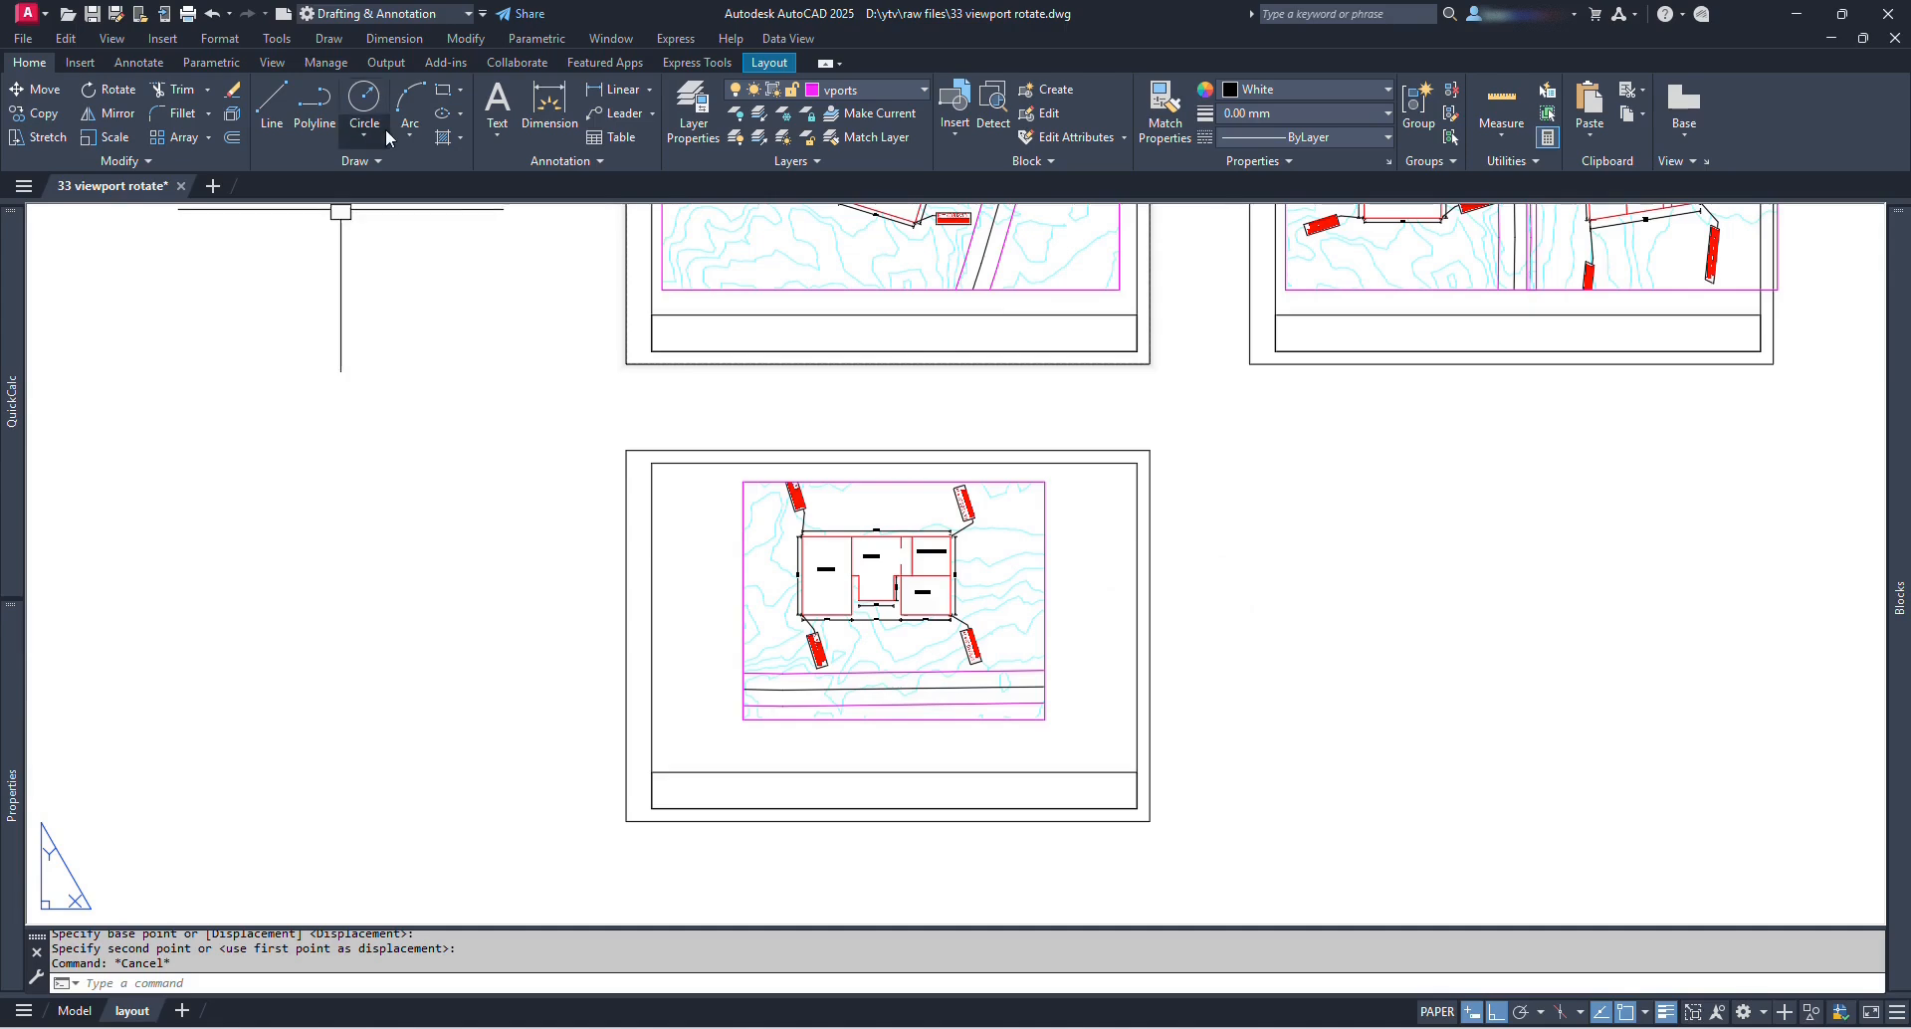
middle_click_drag(1139, 542, 1115, 604)
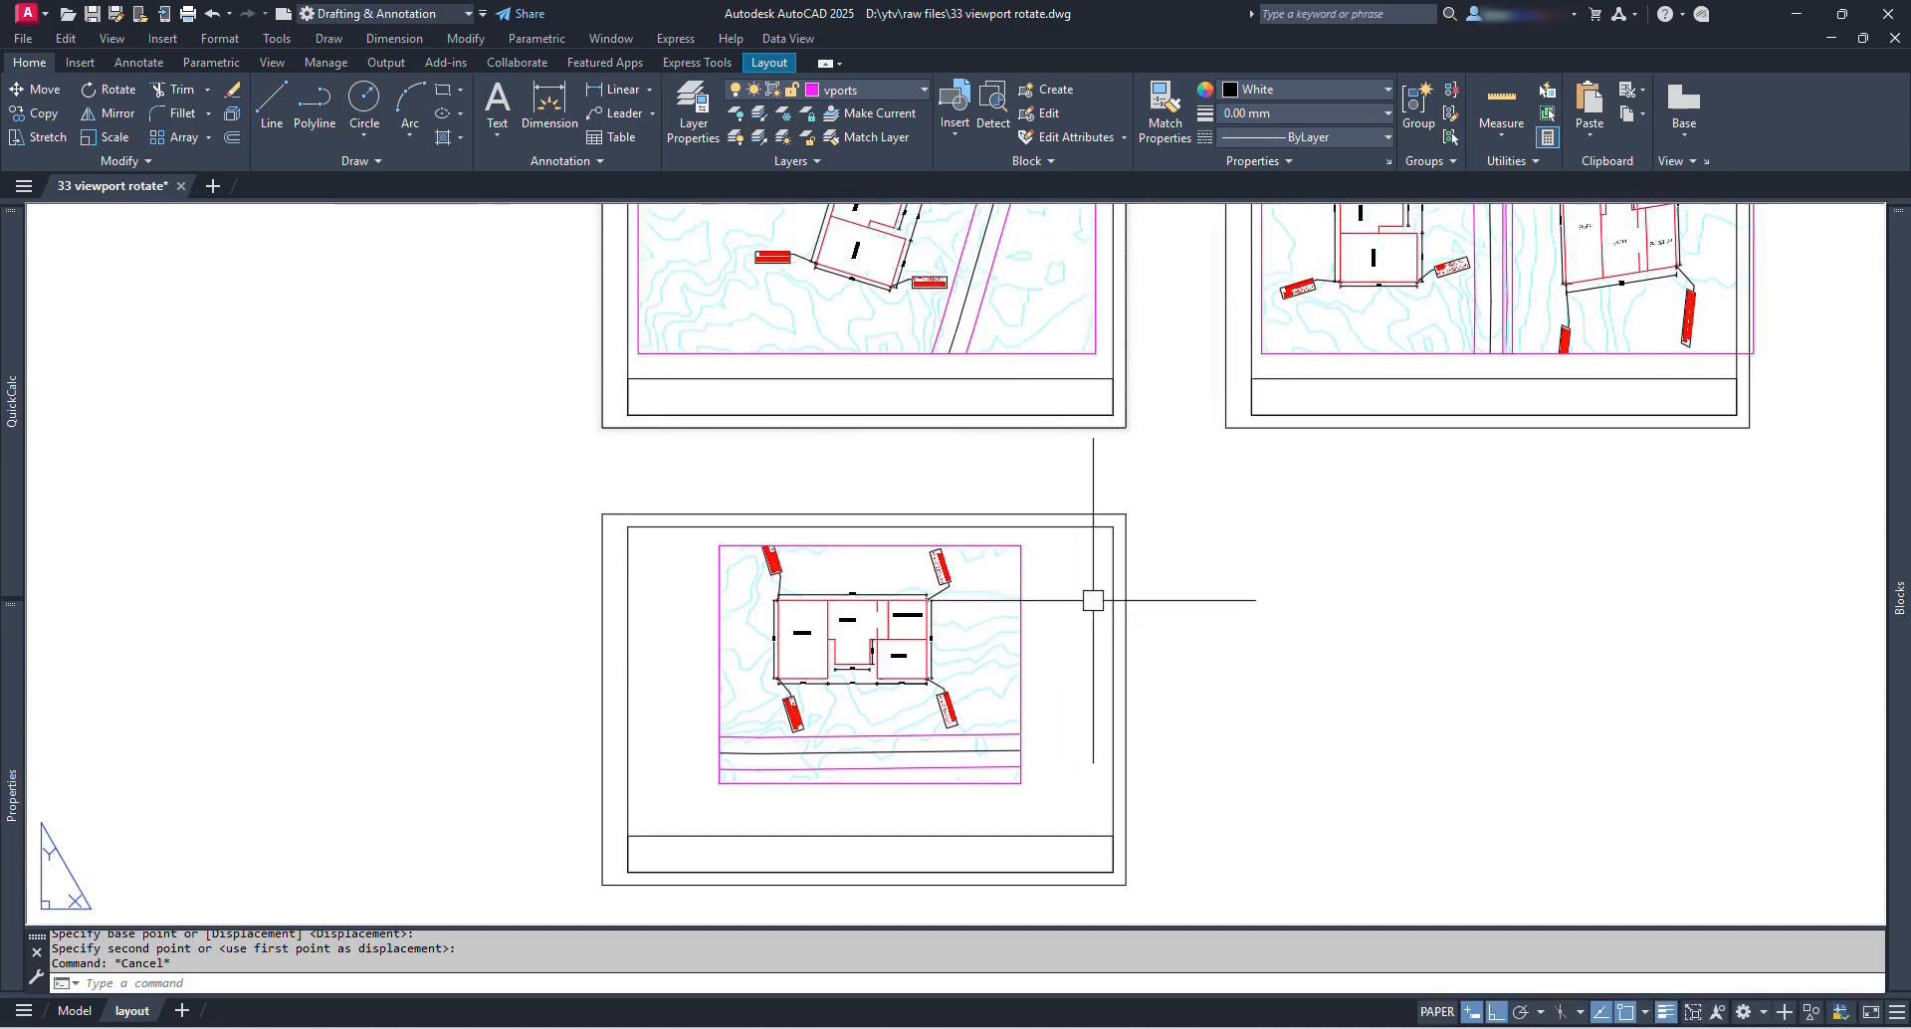
scroll(1083, 585, "up", 2)
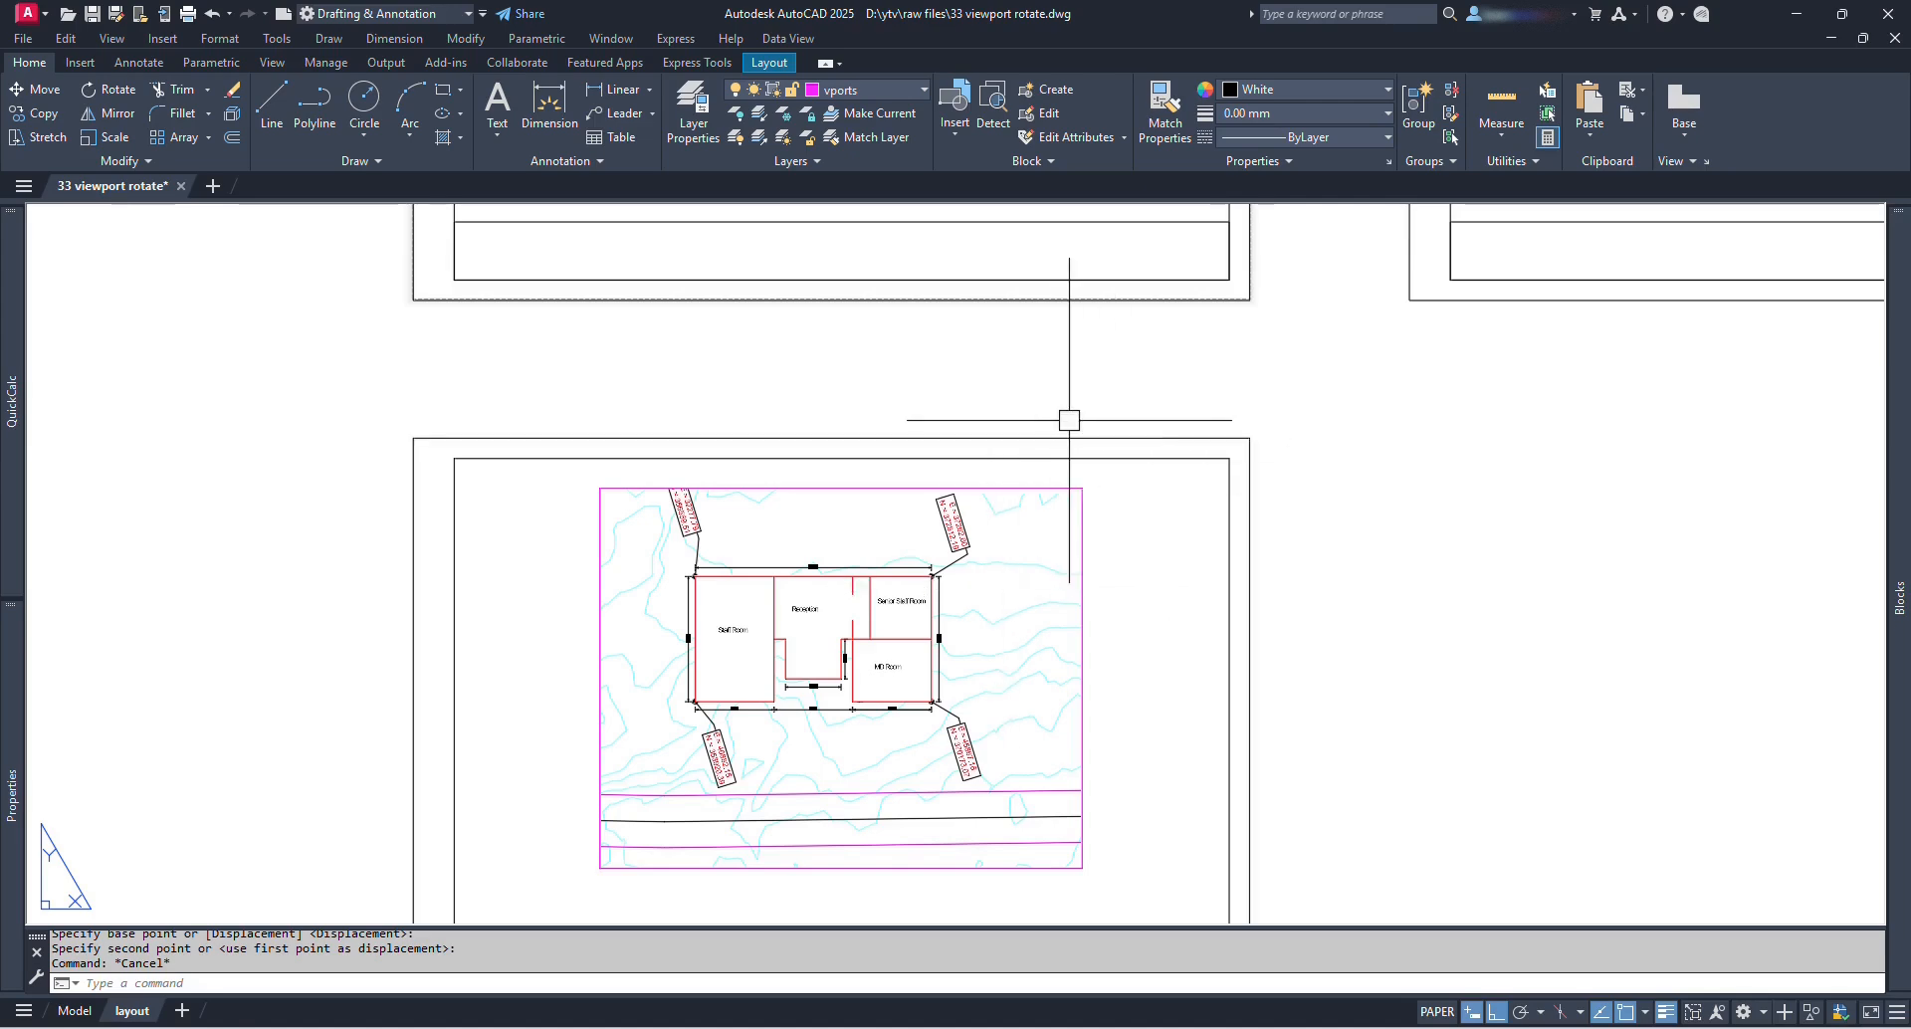
scroll(1214, 397, "down", 2)
scroll(1212, 438, "down", 2)
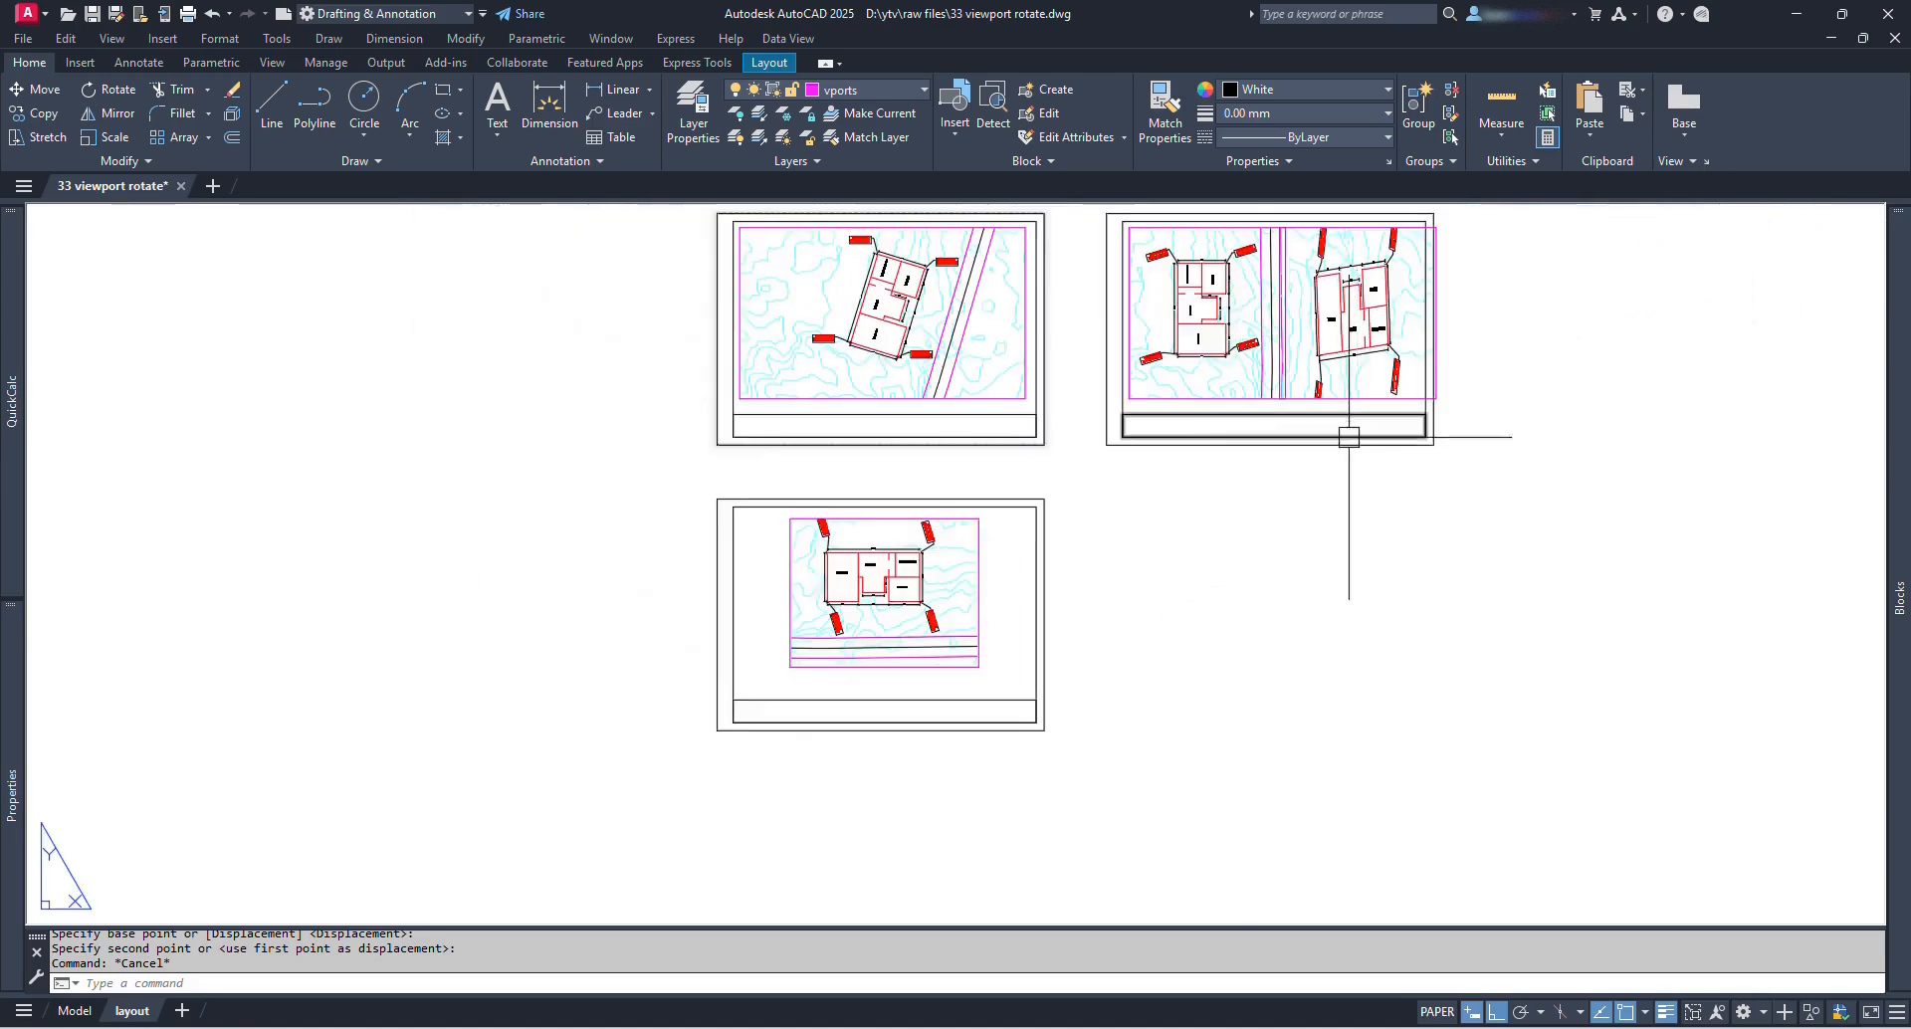
scroll(1215, 487, "up", 2)
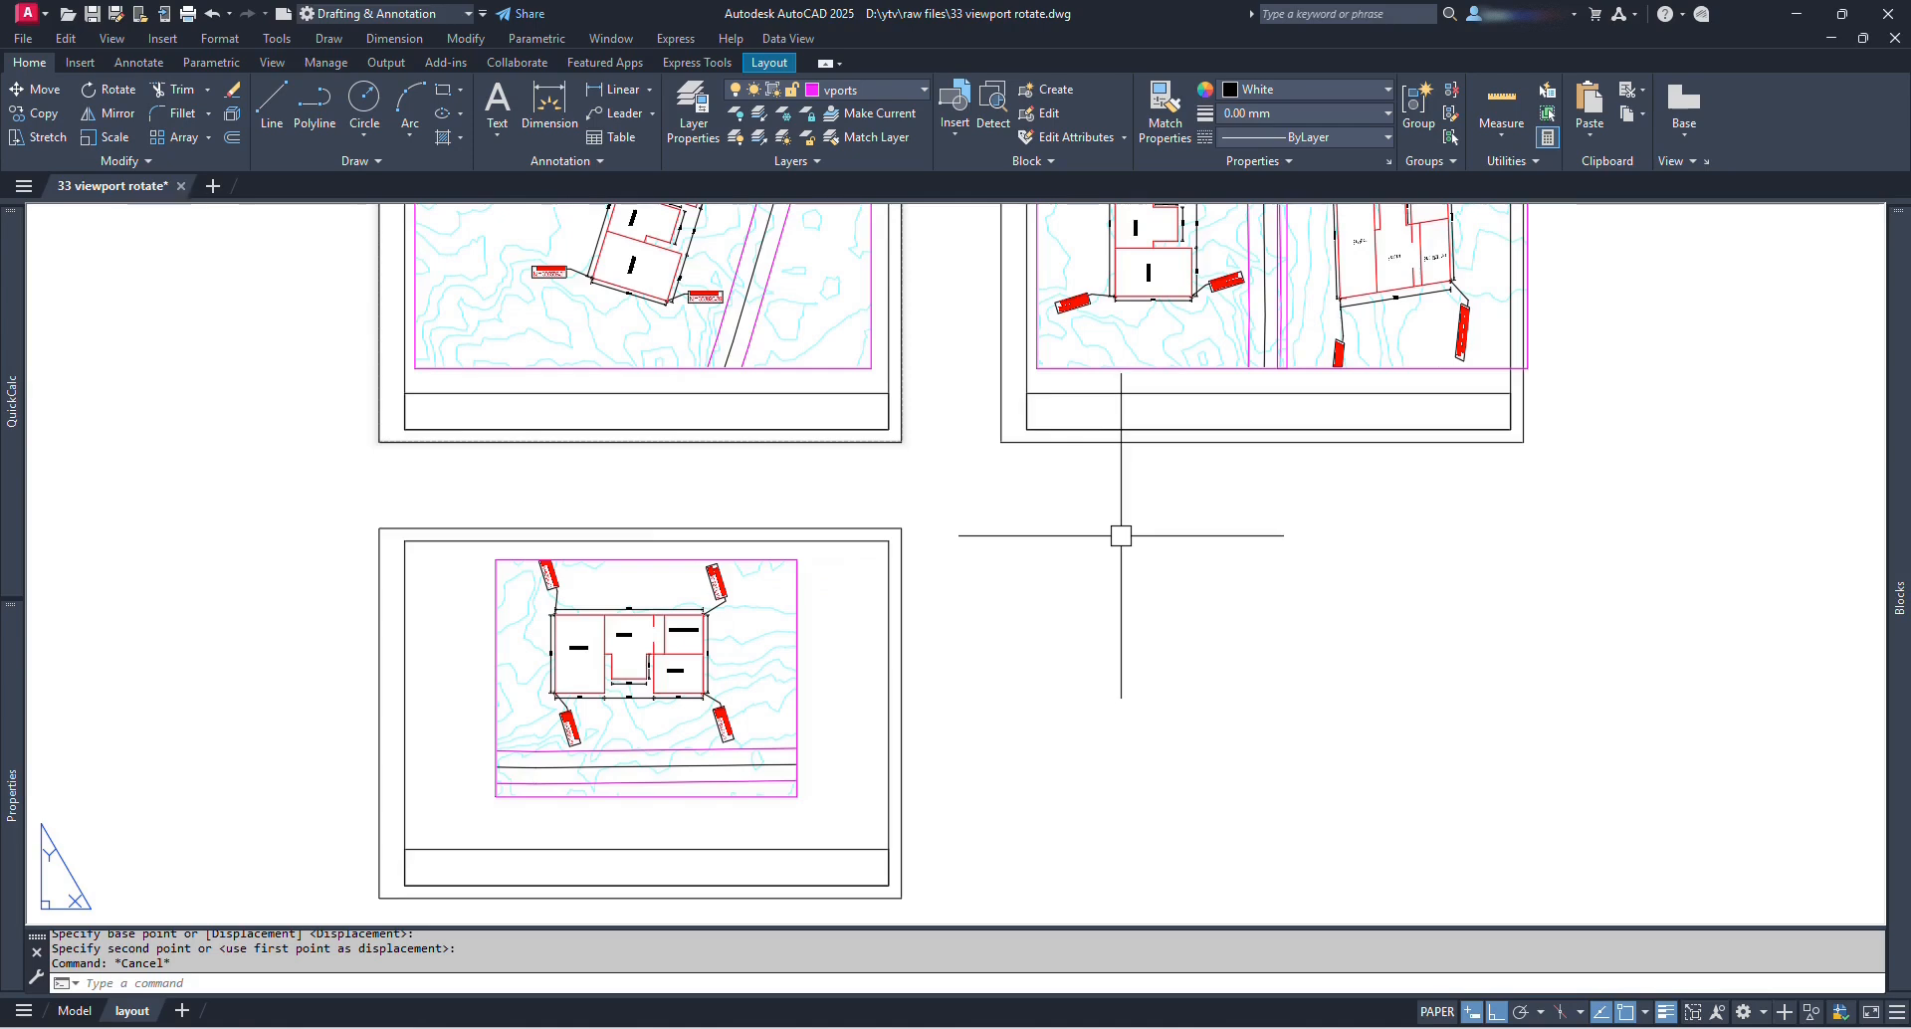
Step: Copy the first sheet with its frame, title strip and viewport to the empty space below the second sheet, with Ortho off
scroll(961, 456, "down", 2)
type("co")
key("space")
scroll(957, 468, "down", 2)
left_click(956, 470)
left_click(735, 299)
key("space")
left_click(870, 401)
left_click(1128, 594)
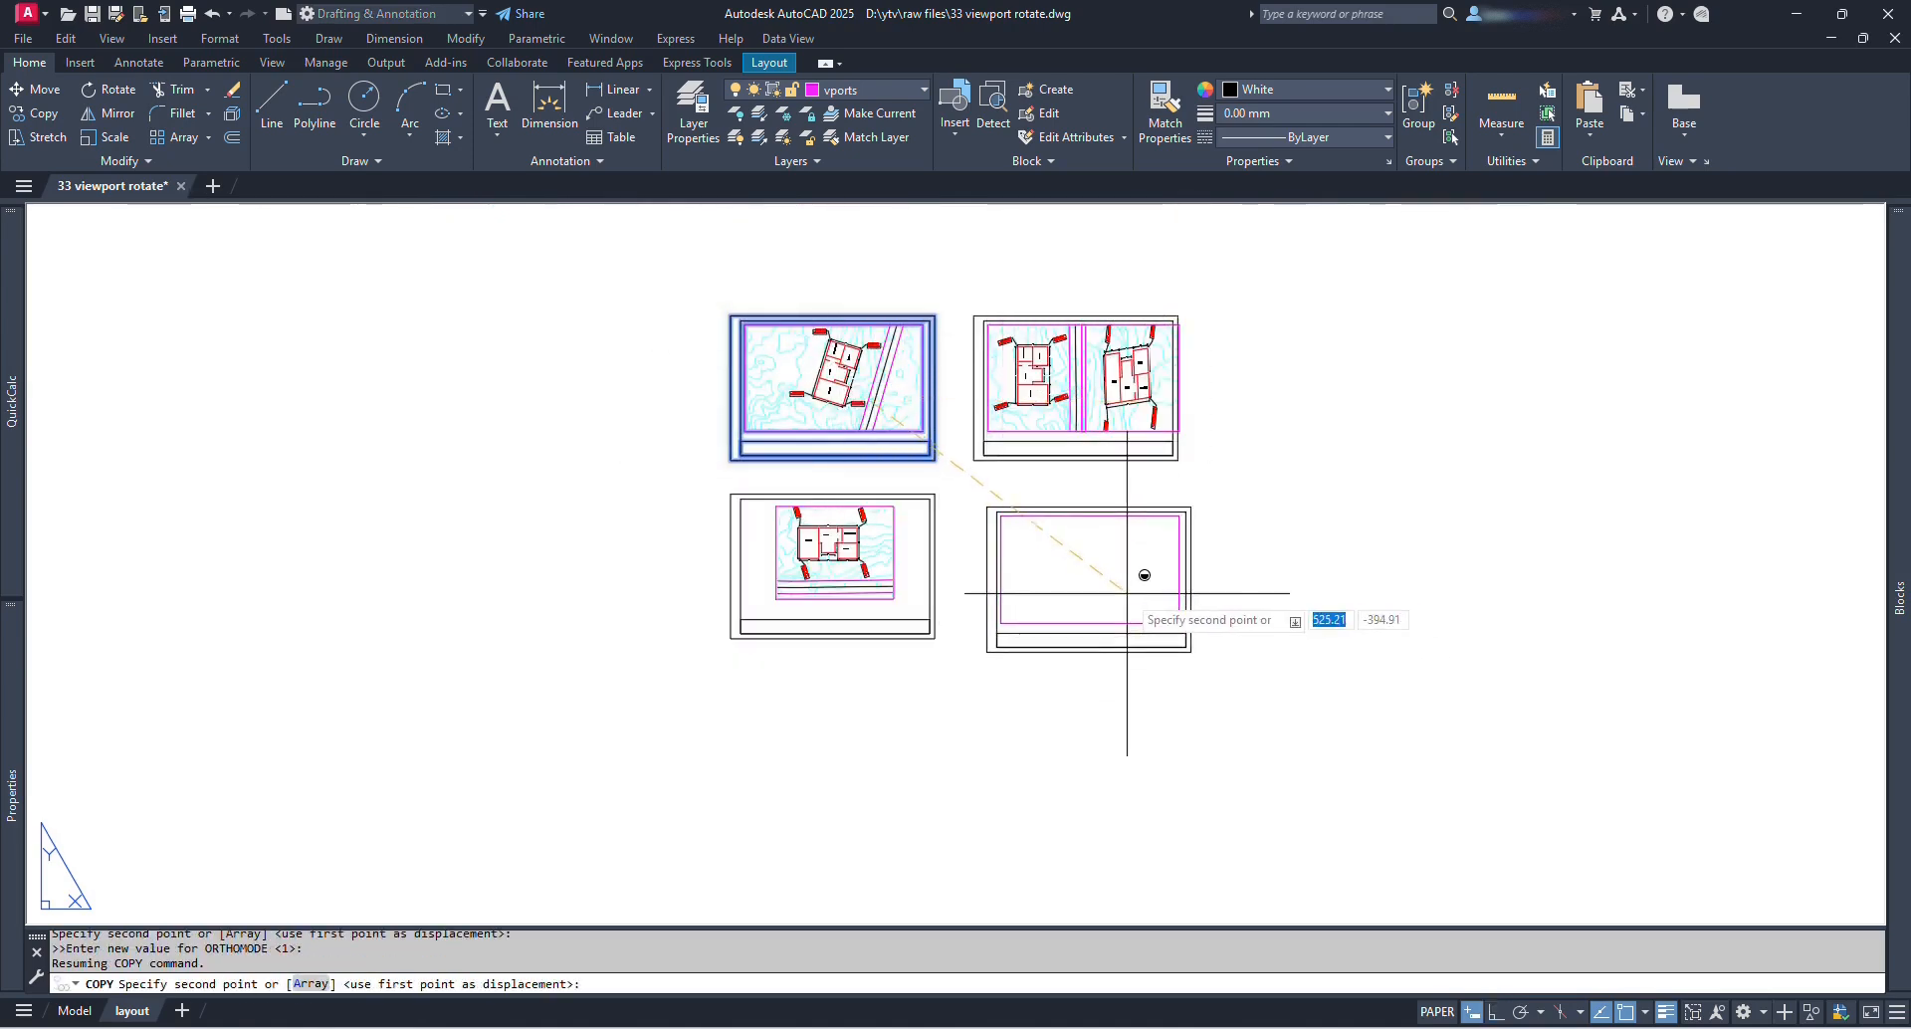
key("Escape")
Step: Inside the copied sheet's viewport, draw a short horizontal line rightwards from the Staff Room's outer wall facing the road
scroll(1207, 586, "up", 4)
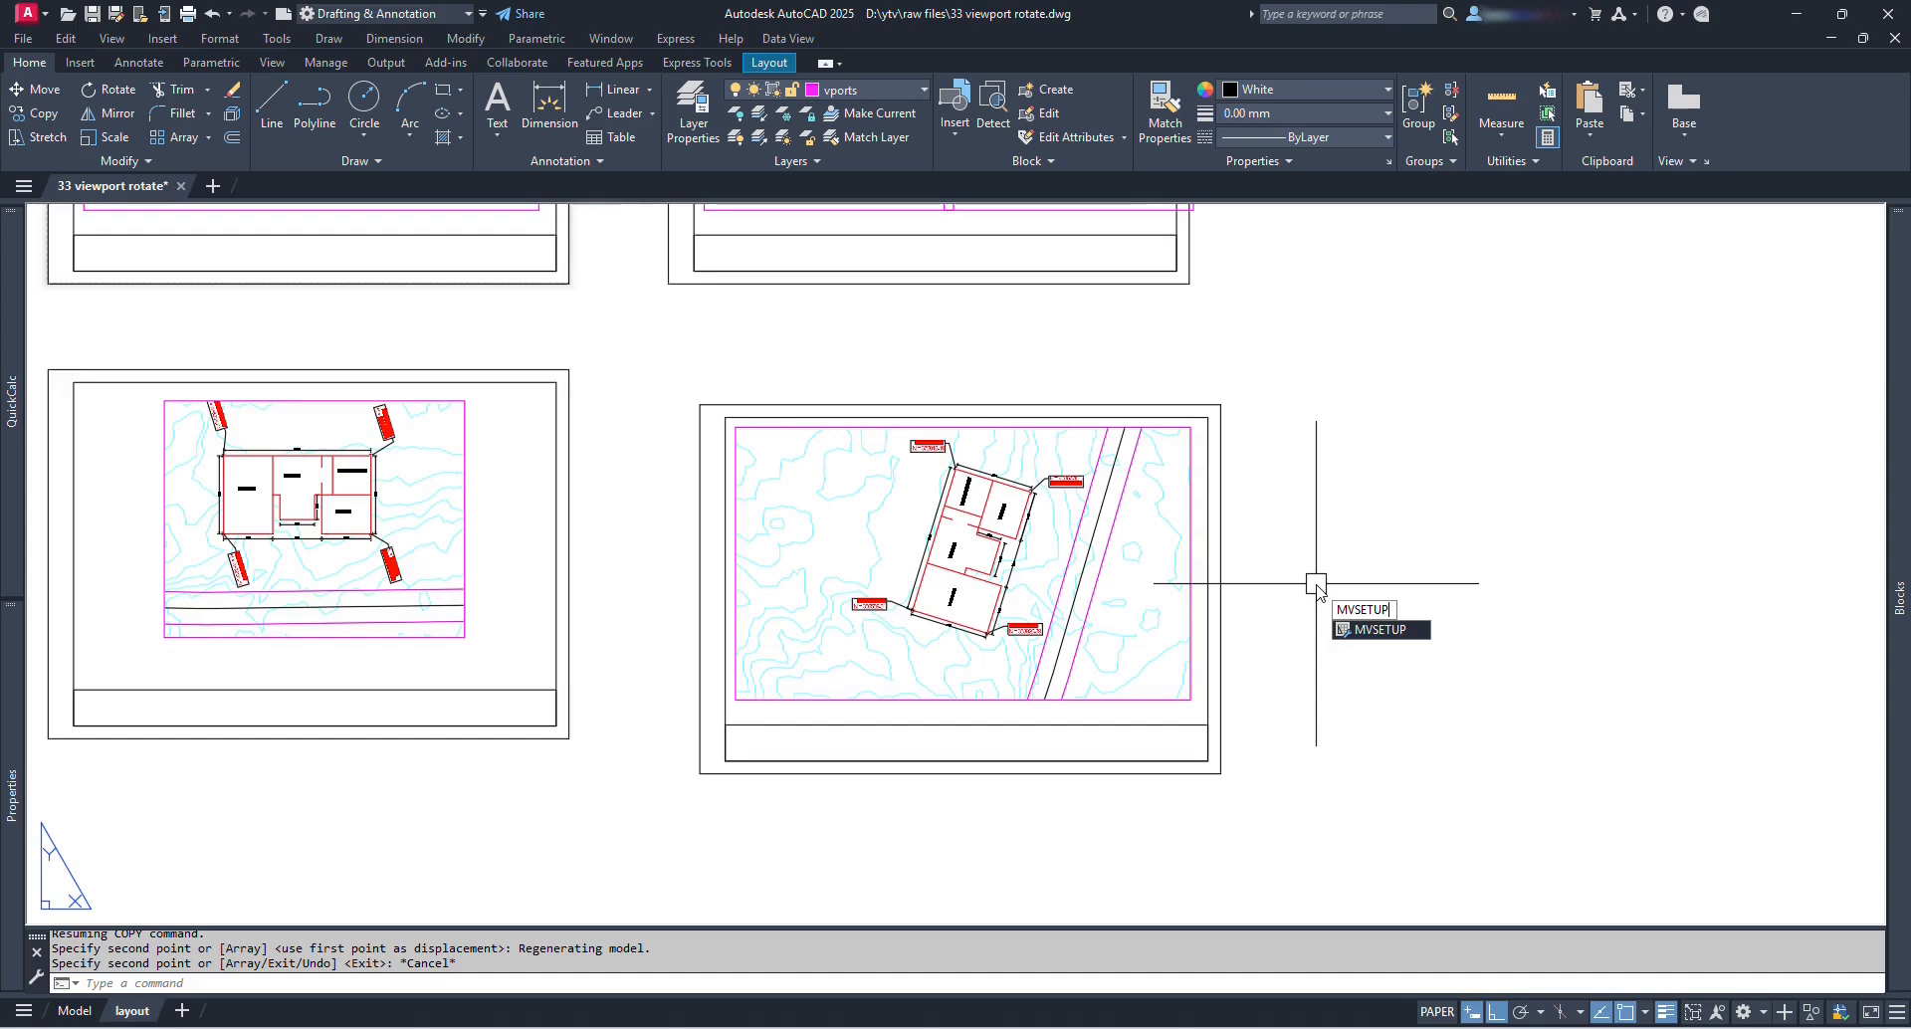
key("Escape")
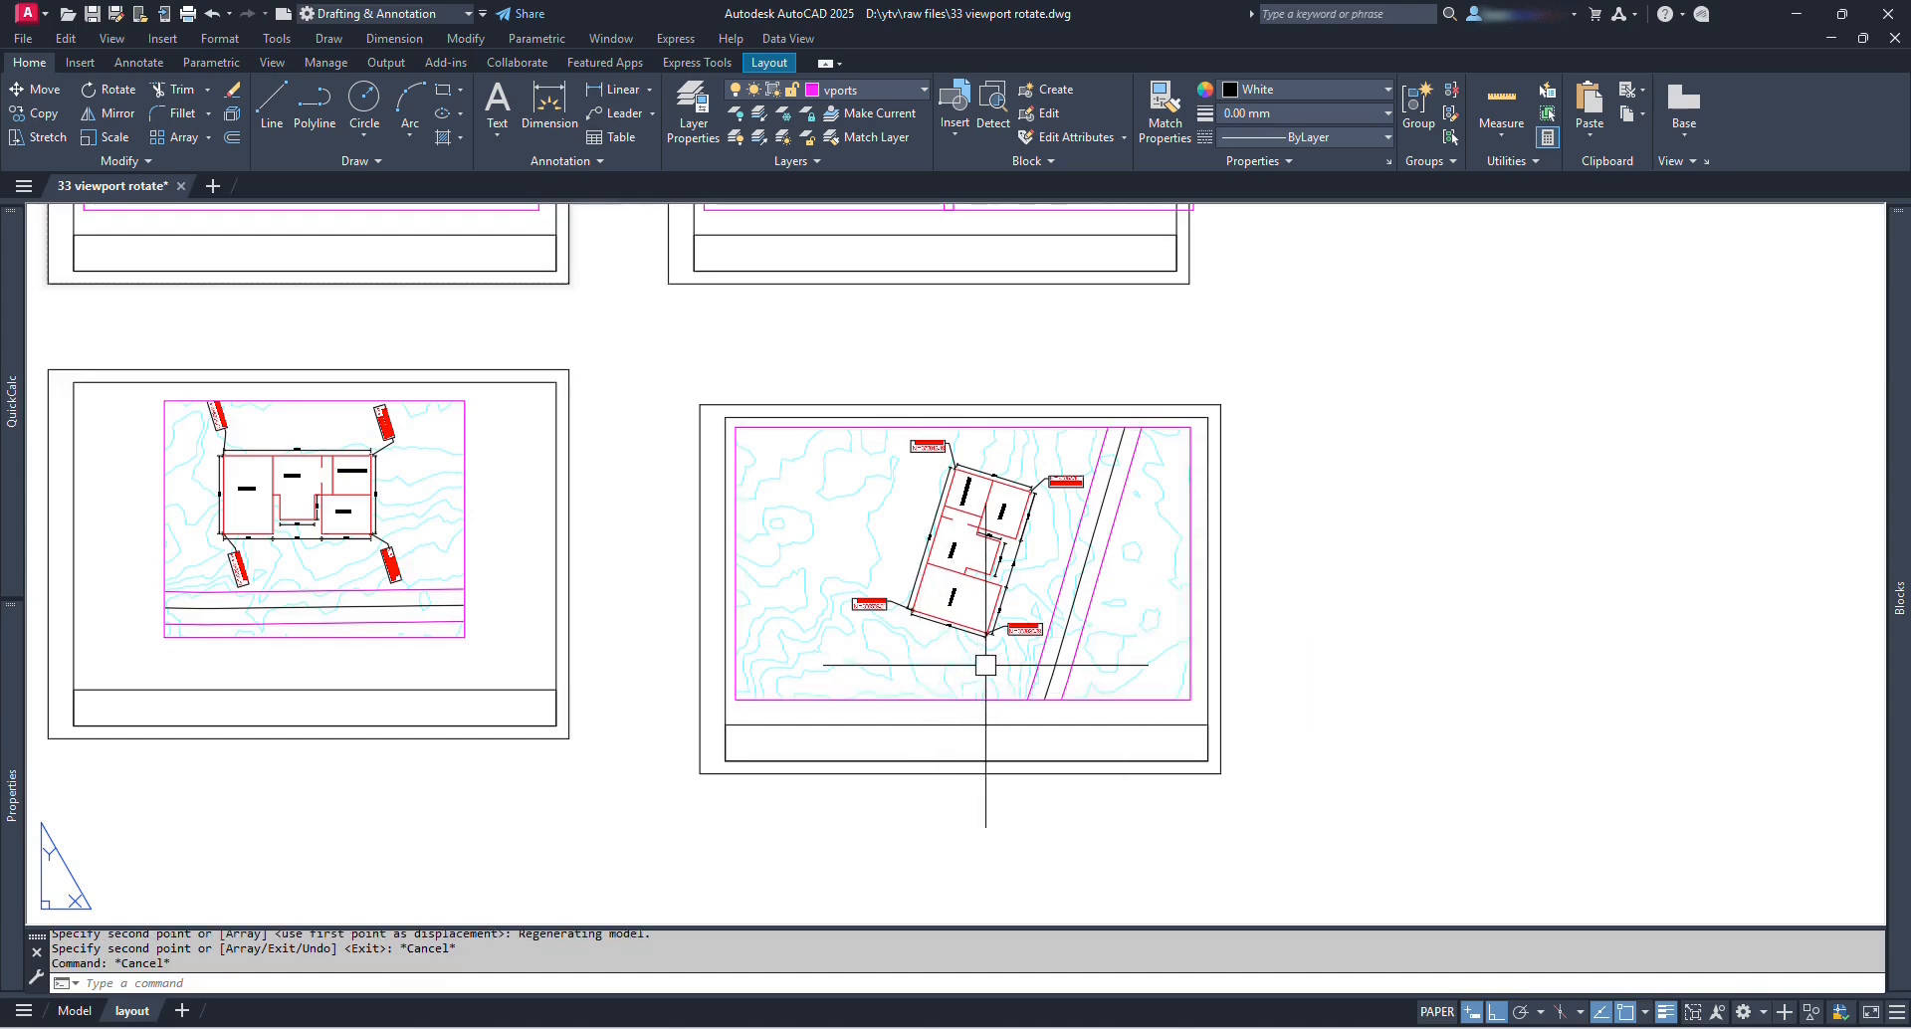
double_click(1033, 598)
type("L")
key("Return")
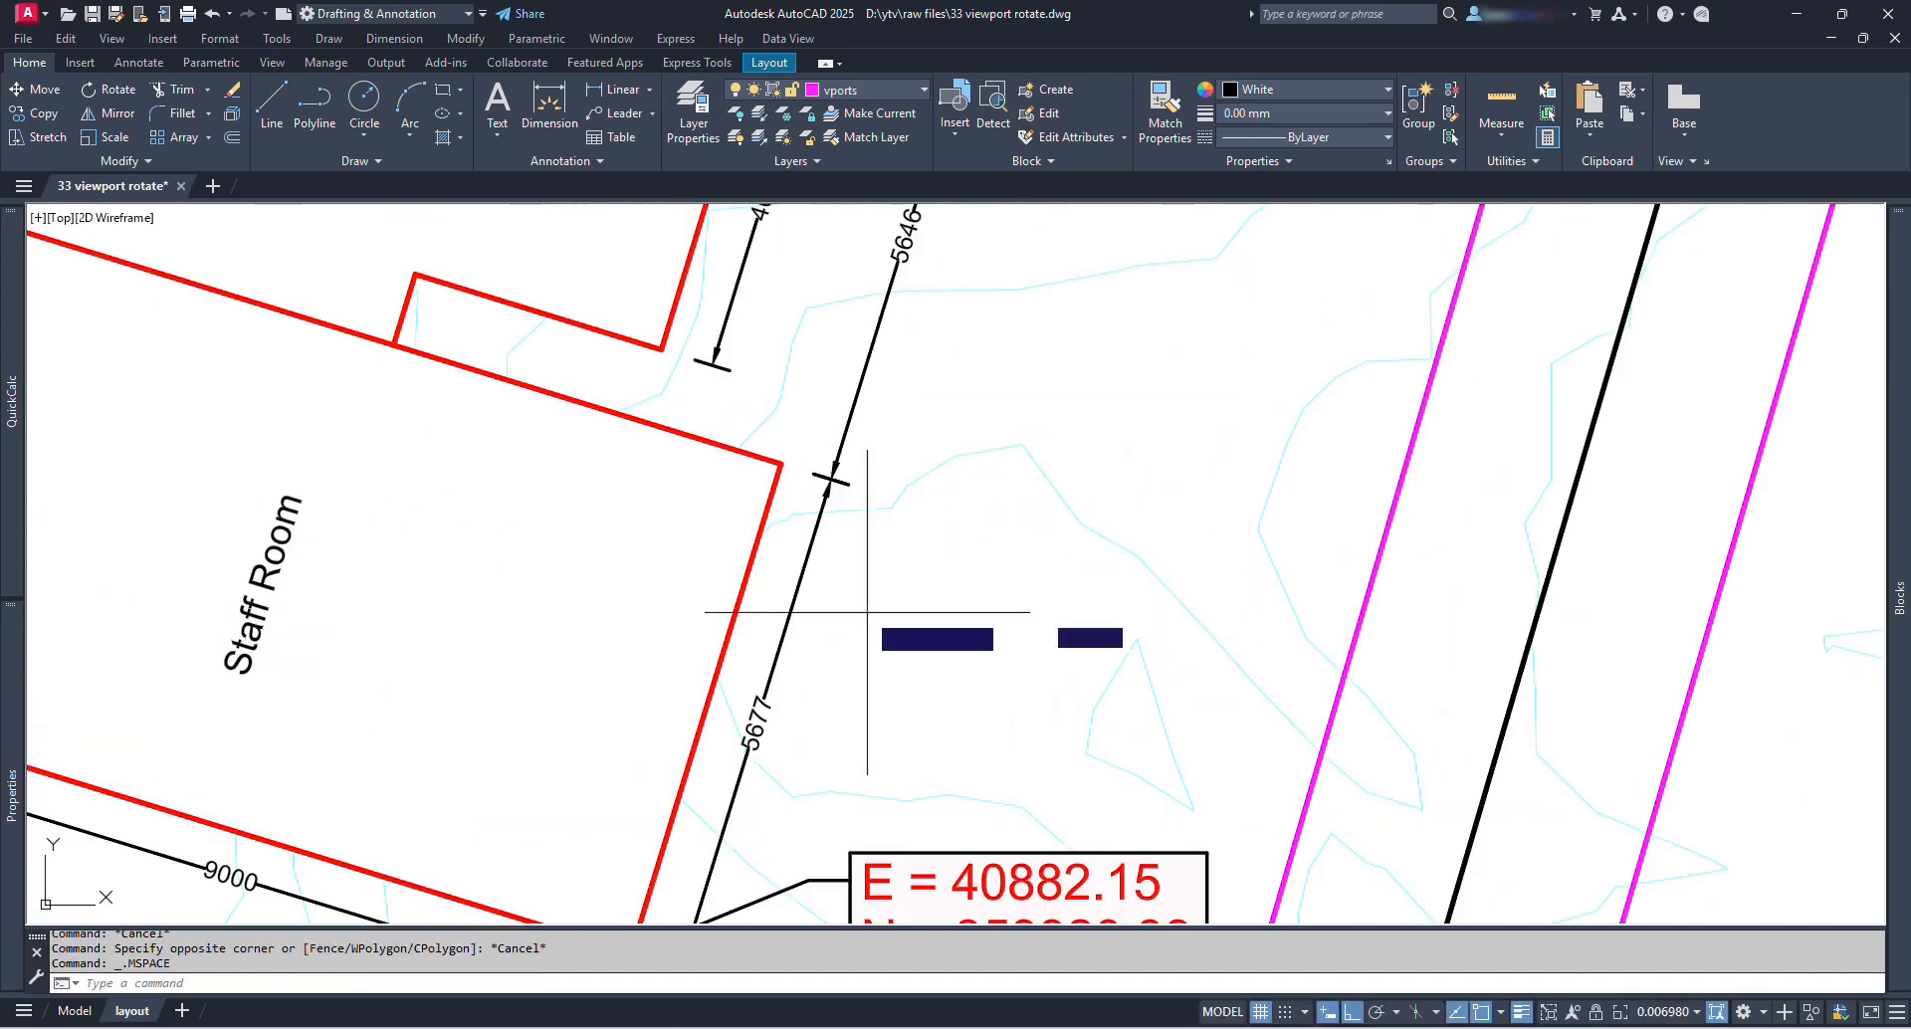
left_click(739, 603)
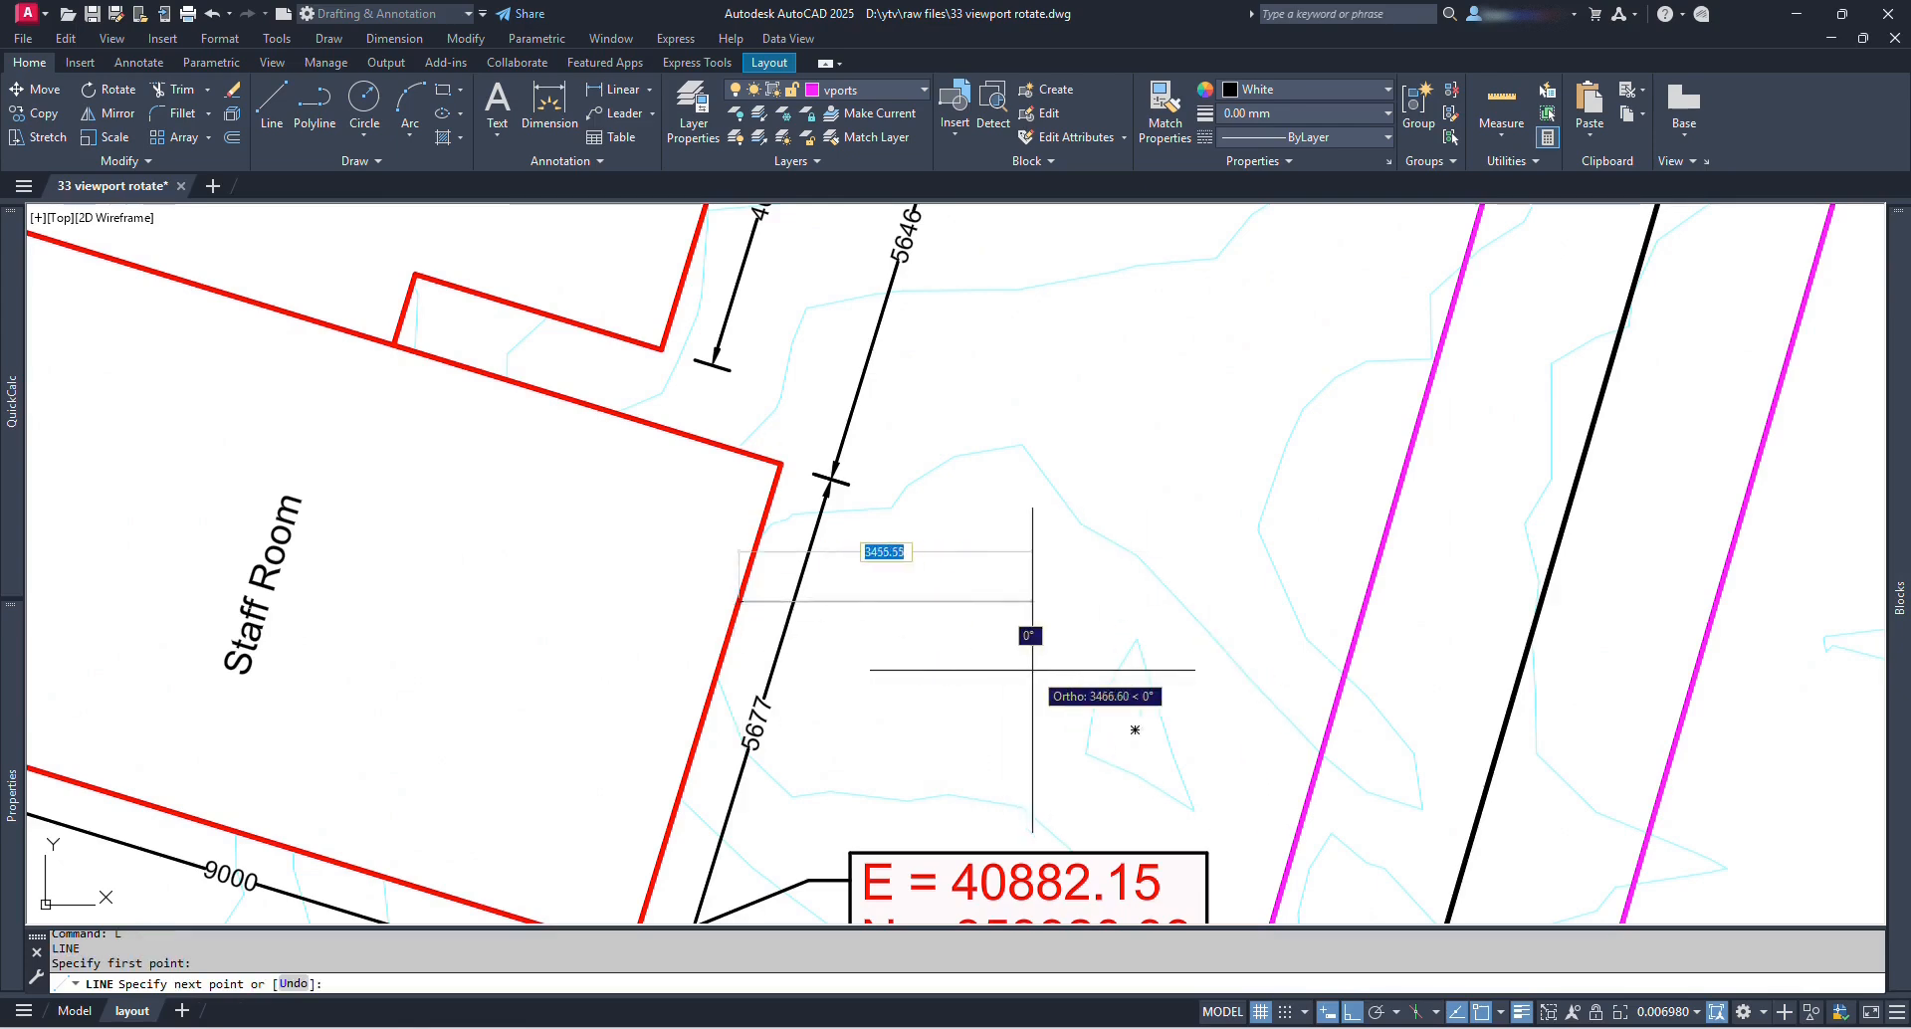
left_click(1020, 670)
key("Escape")
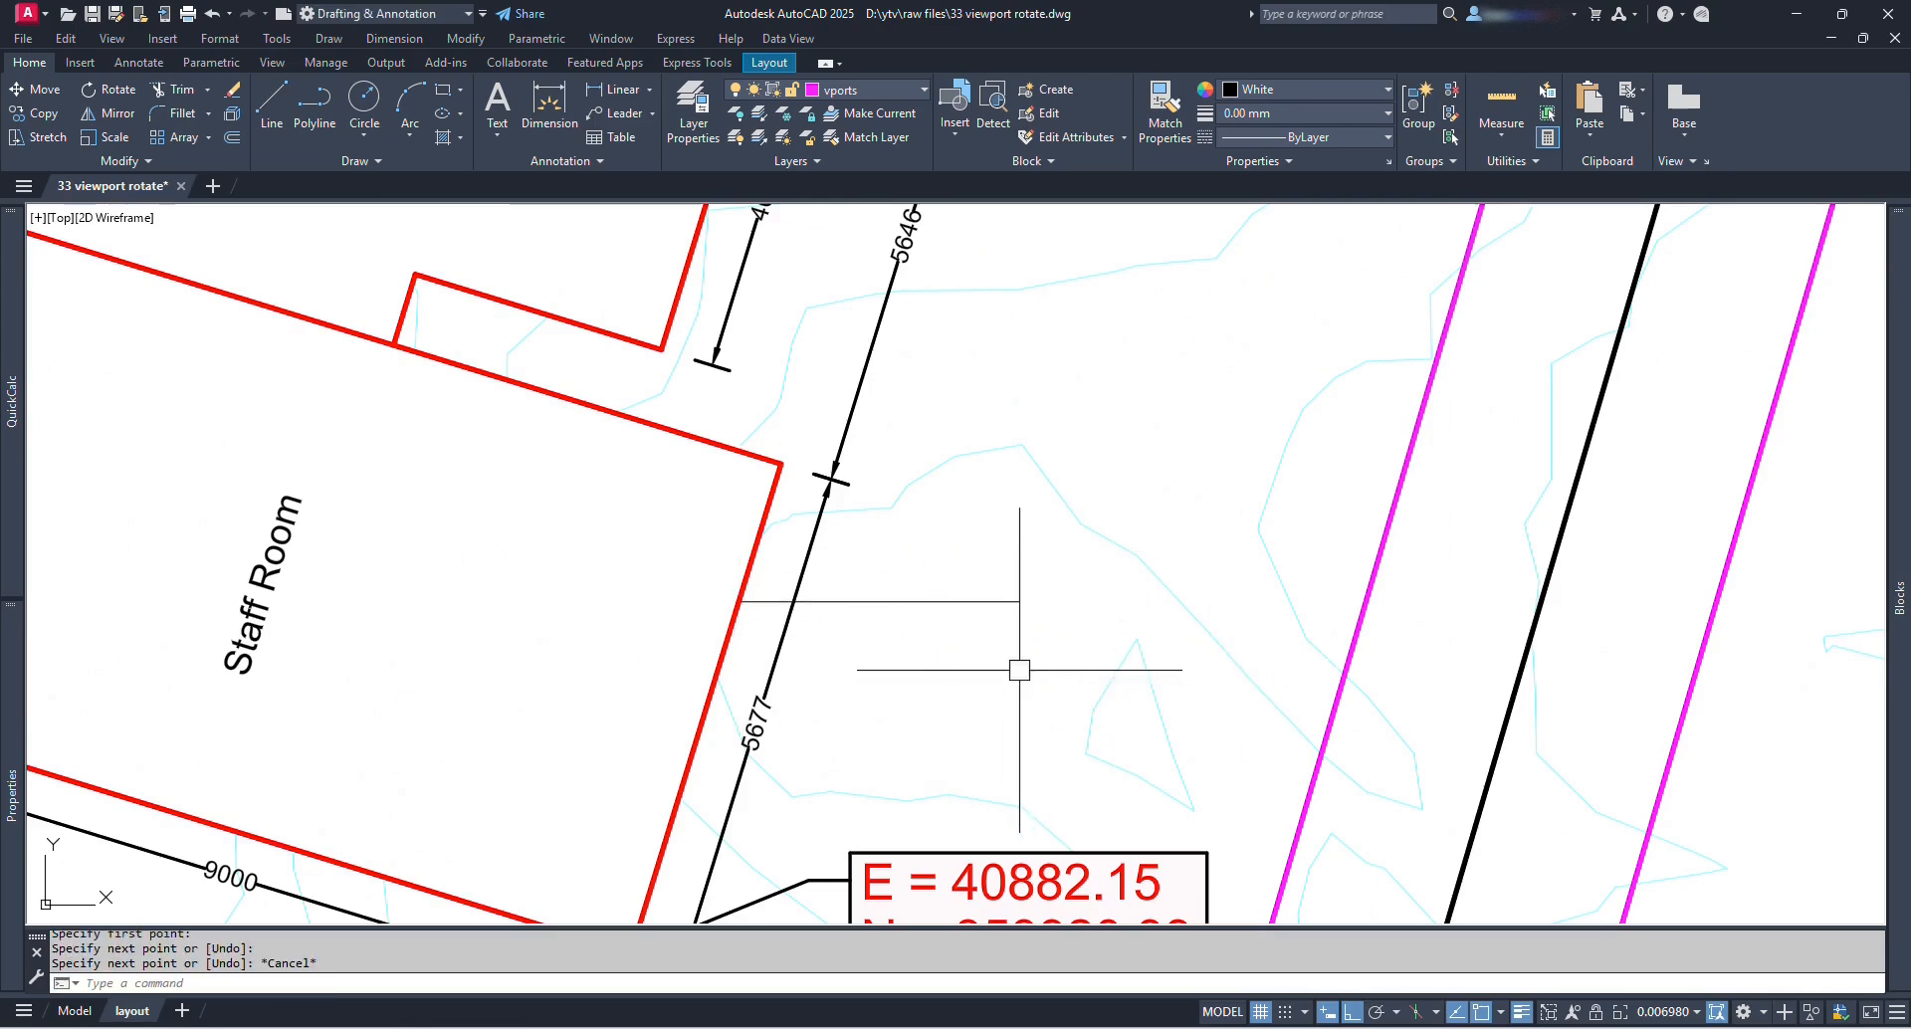
Step: Measure the angle between the Staff Room wall and the horizontal line with an angular dimension
left_click(650, 91)
left_click(635, 207)
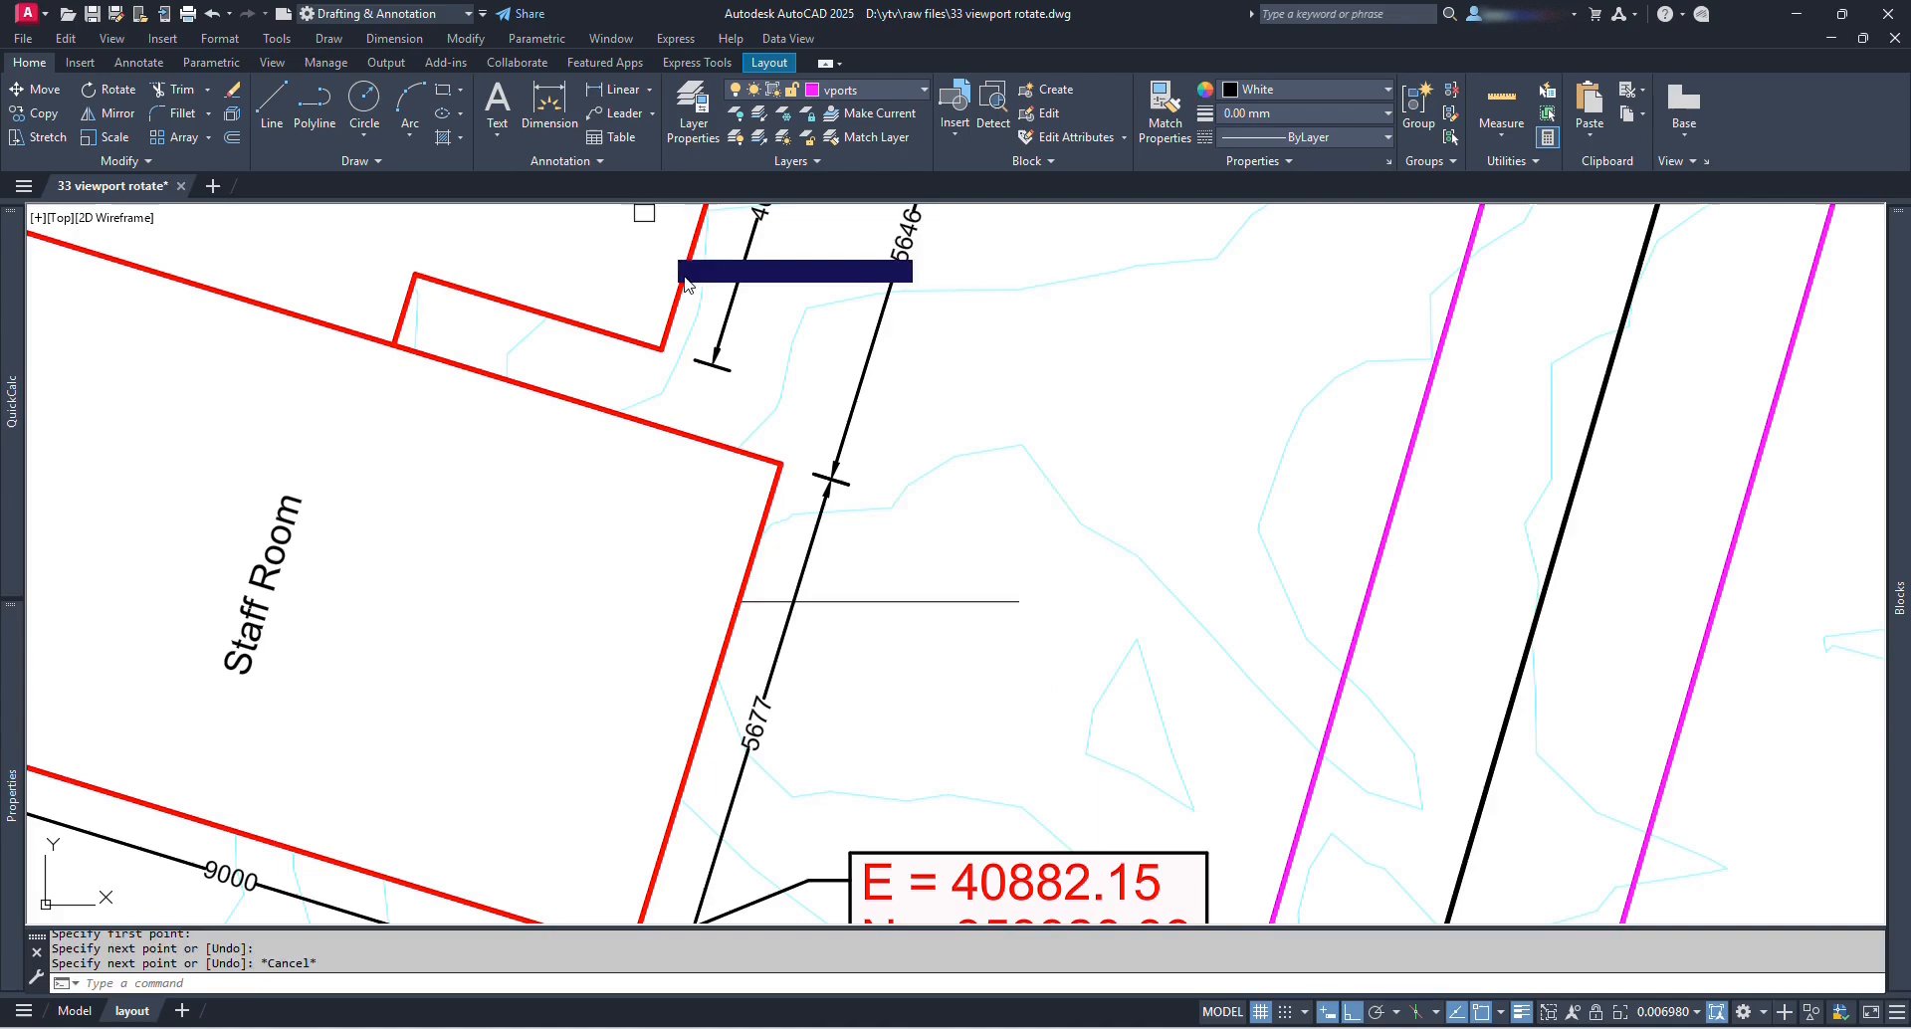
left_click(761, 557)
left_click(846, 602)
left_click(1020, 602)
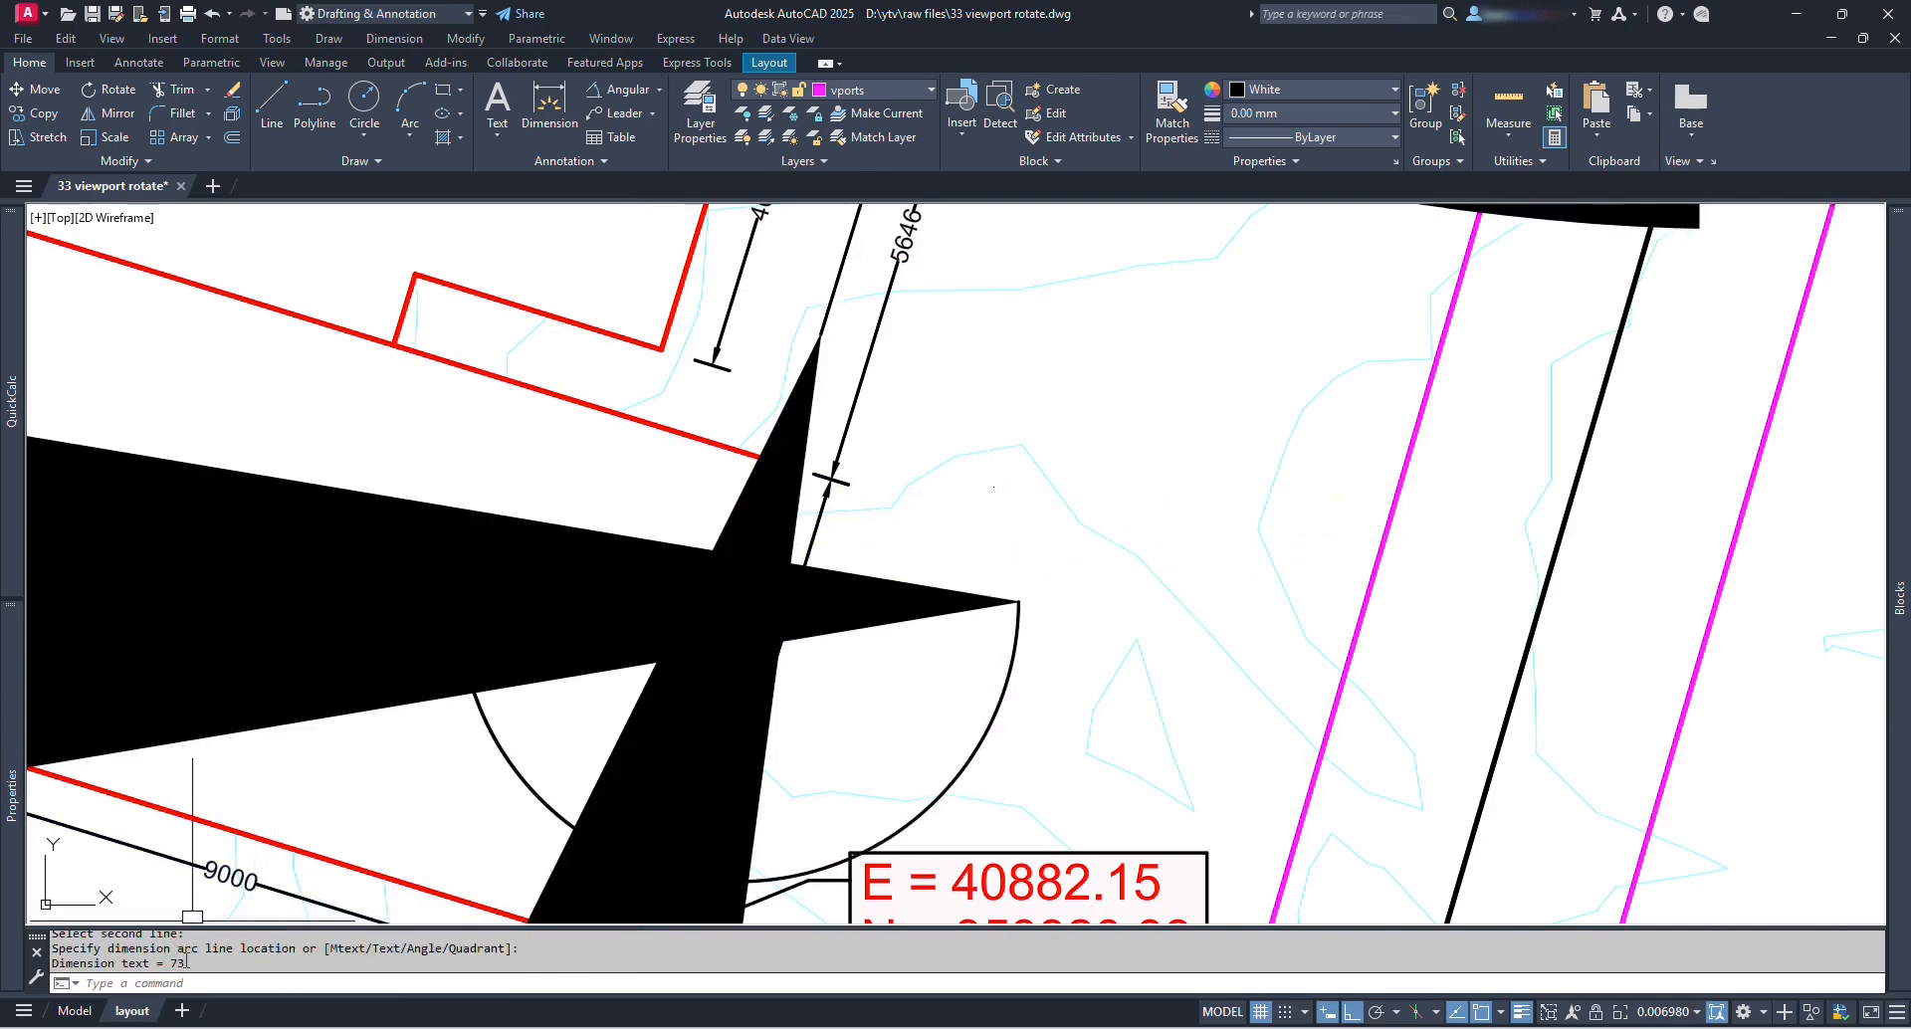
key("Escape")
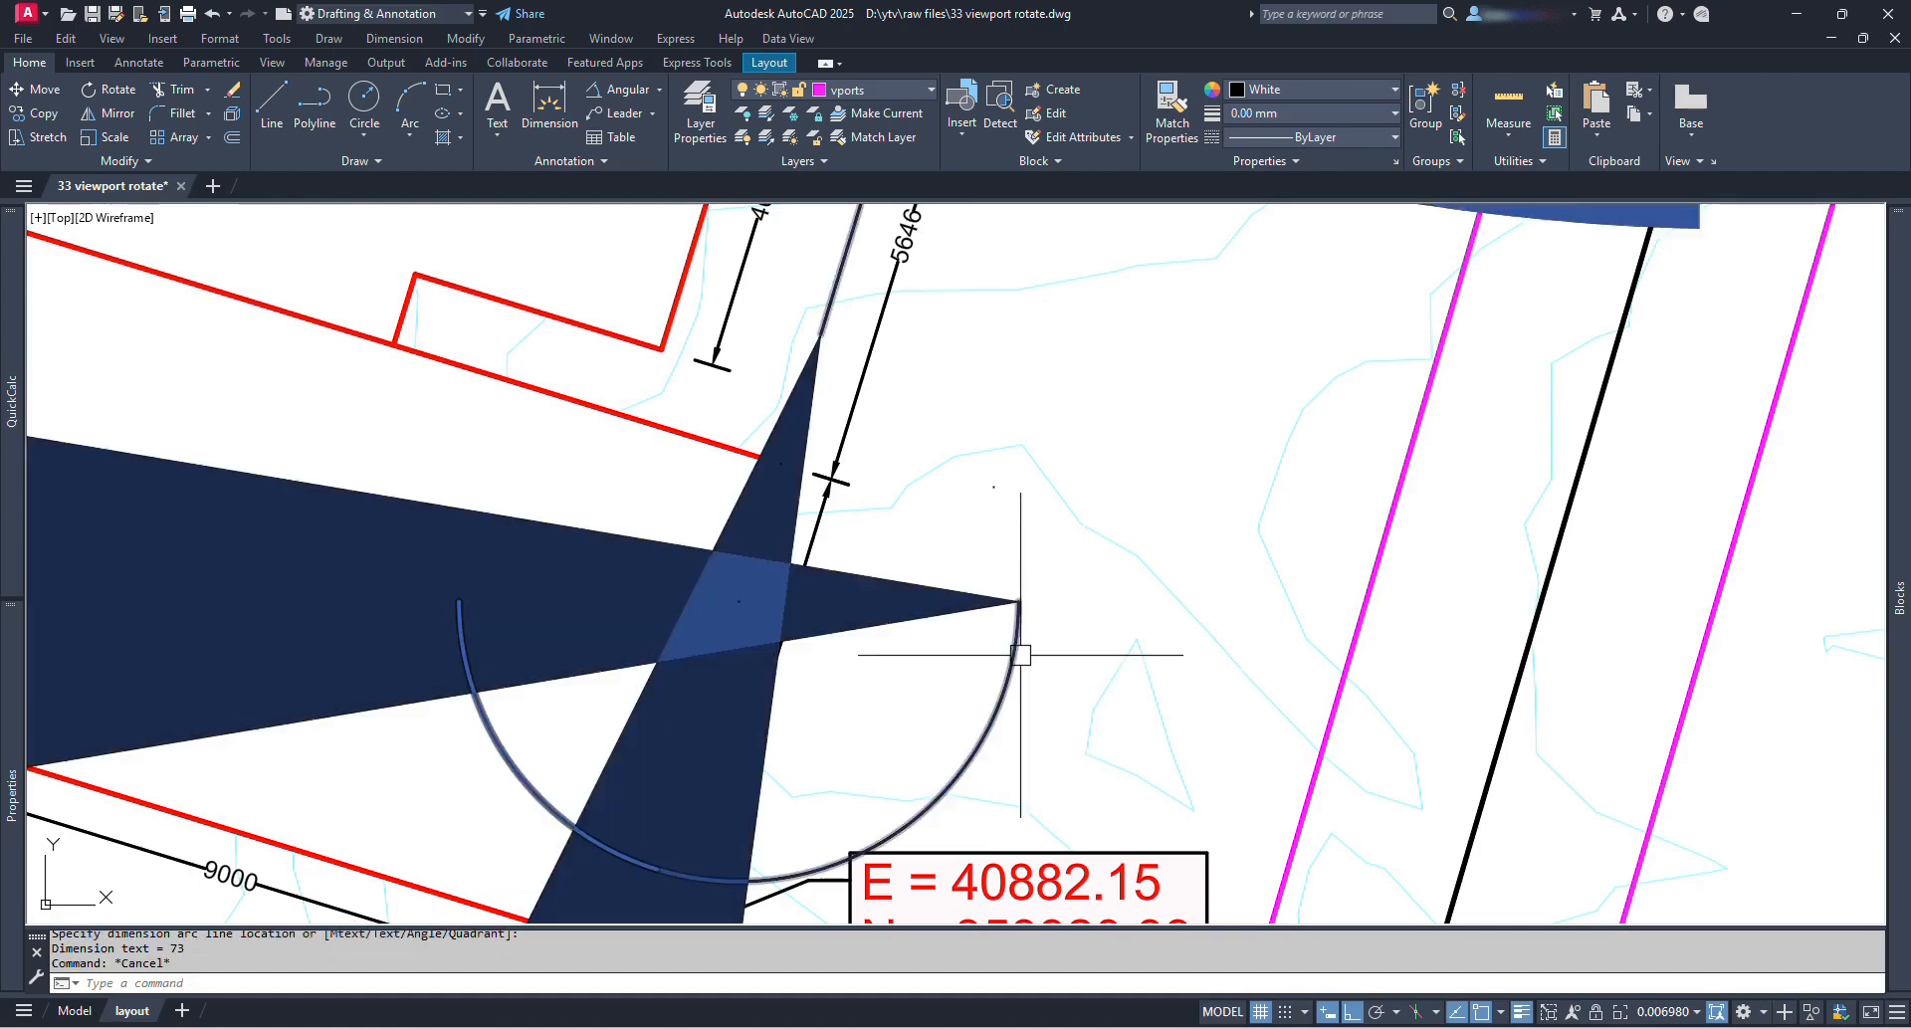
Step: Erase the oversized angular dimension and return to paper space
scroll(1025, 647, "down", 12)
scroll(1035, 505, "up", 3)
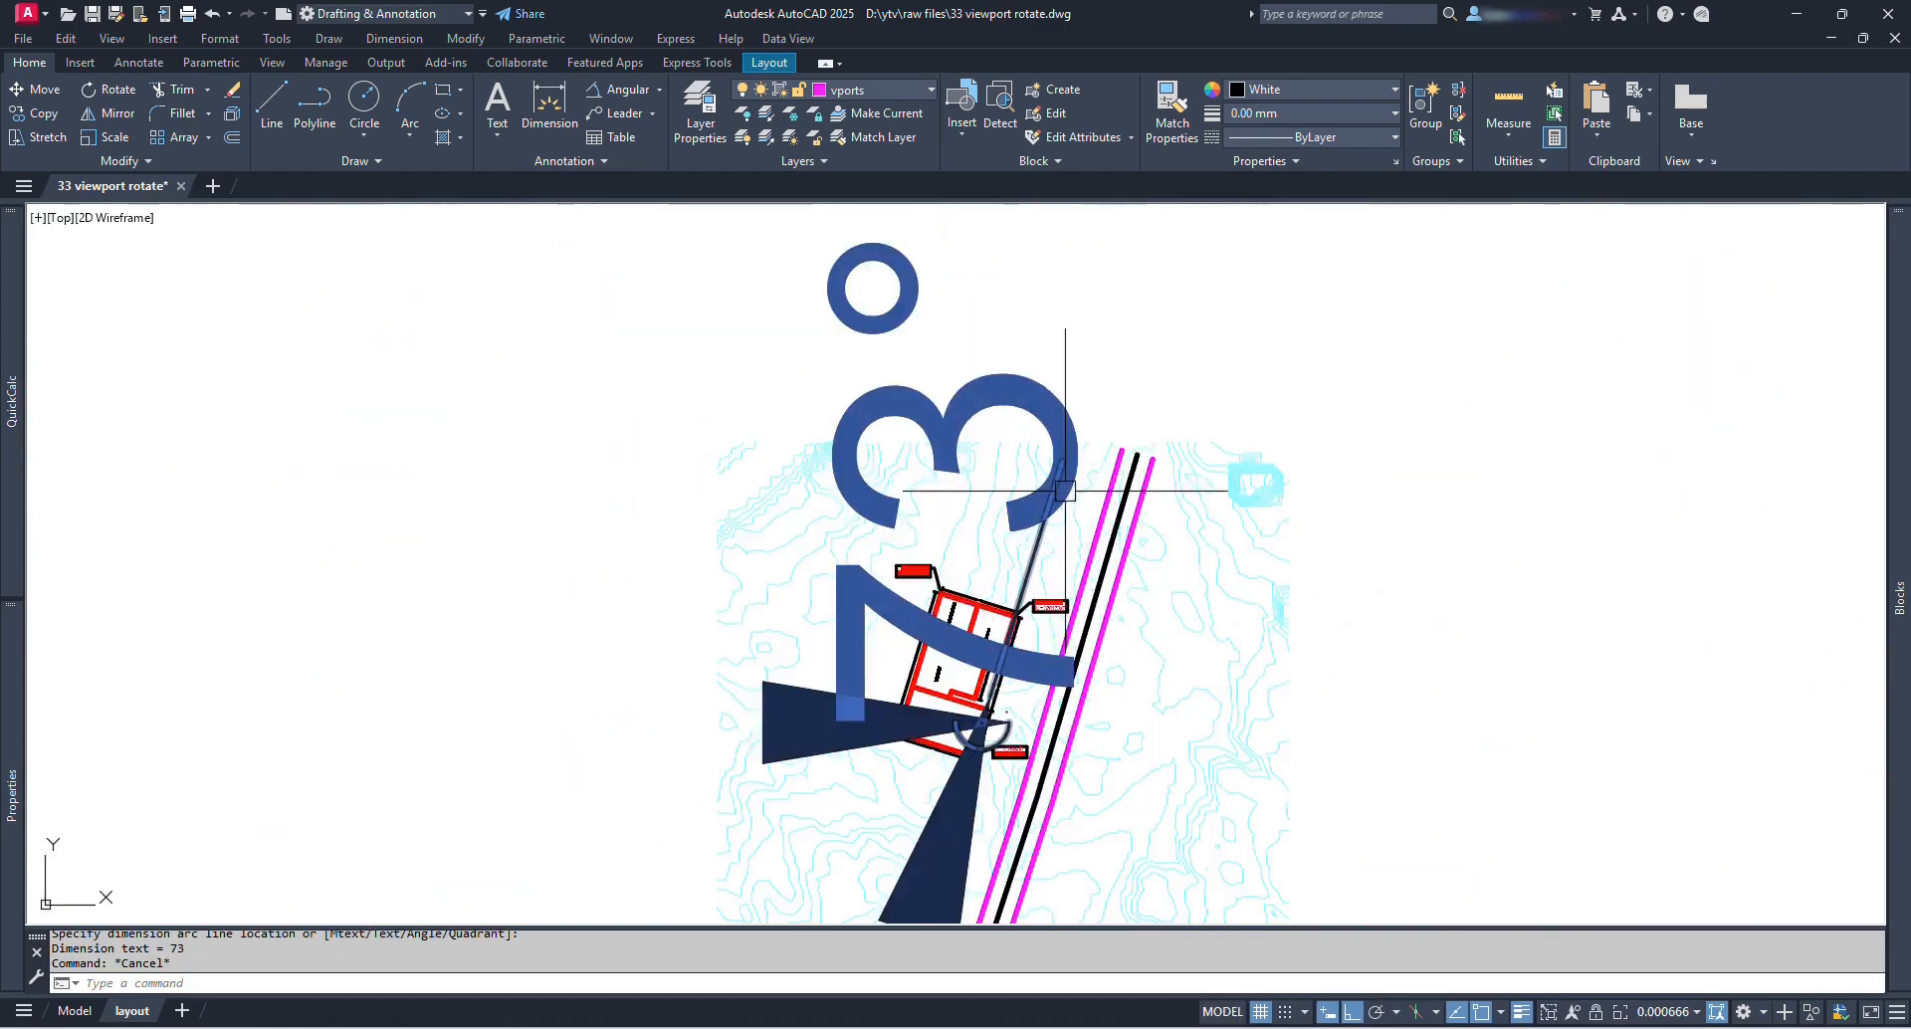
scroll(1040, 493, "down", 3)
left_click(1002, 360)
type("e")
key("Return")
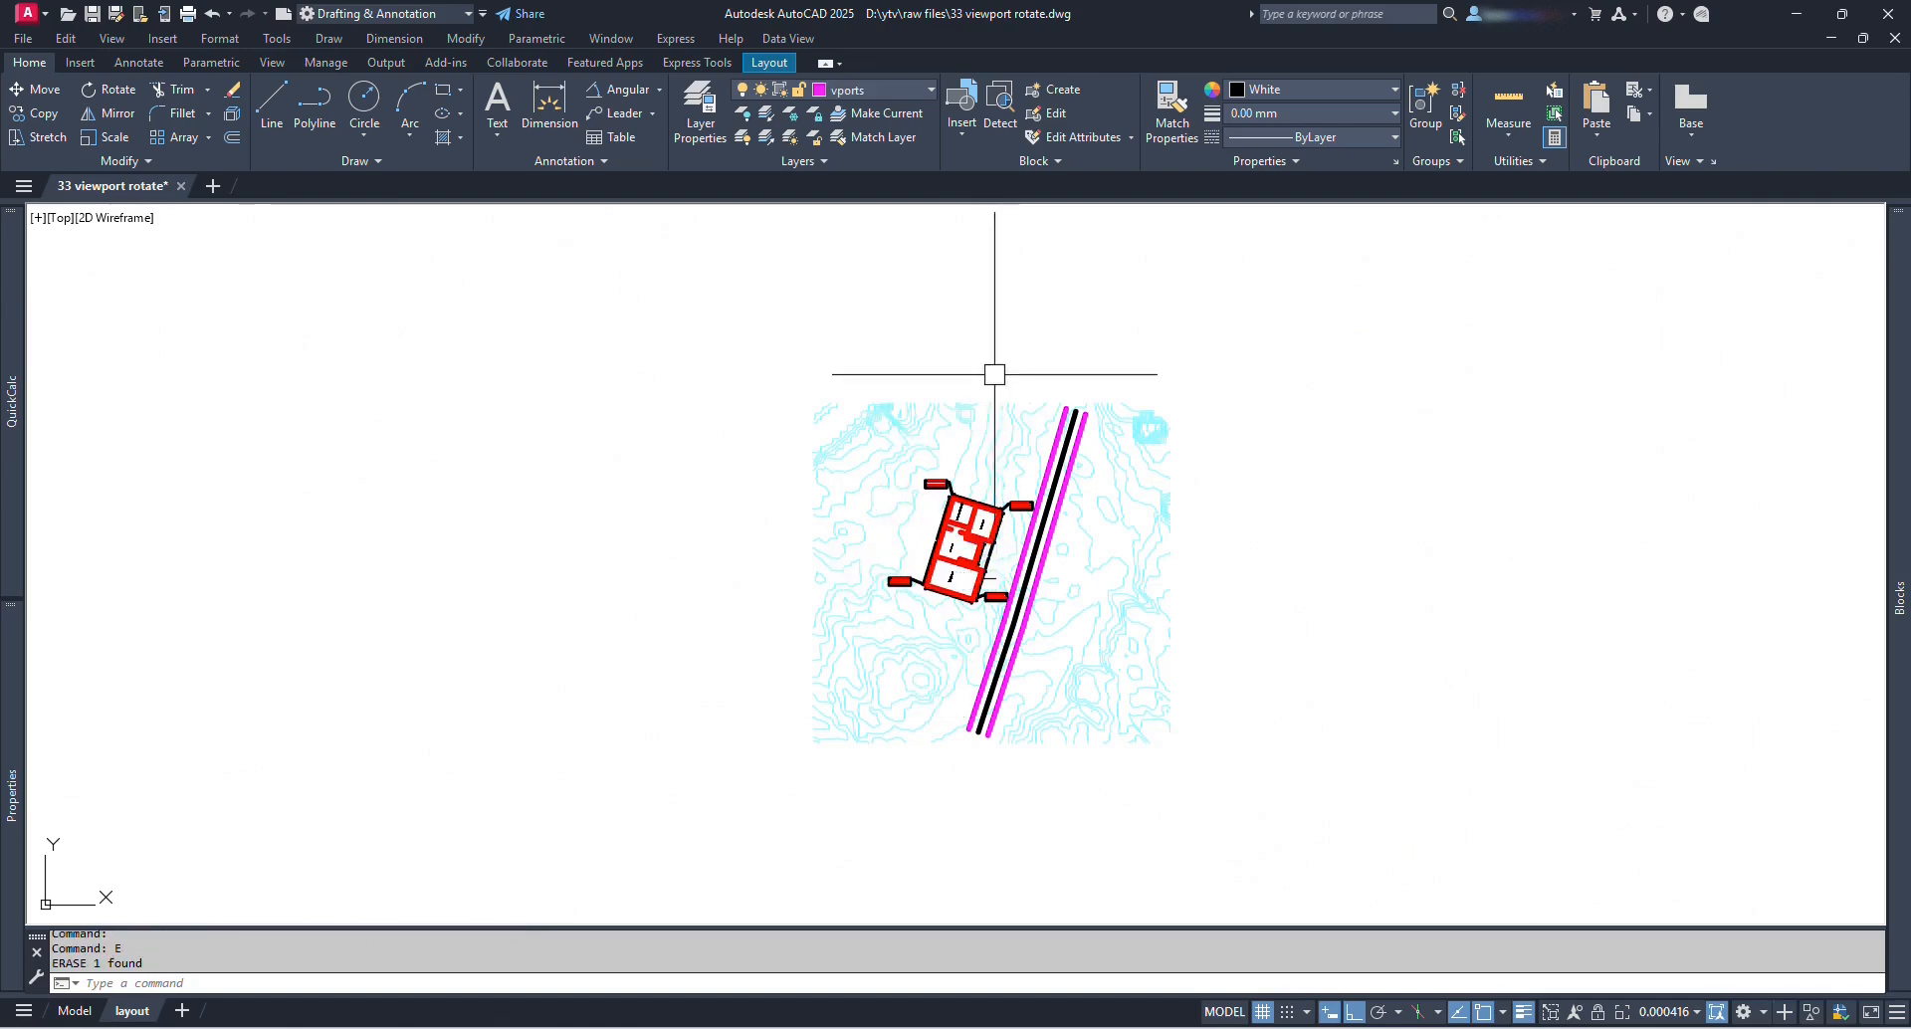
scroll(969, 531, "up", 7)
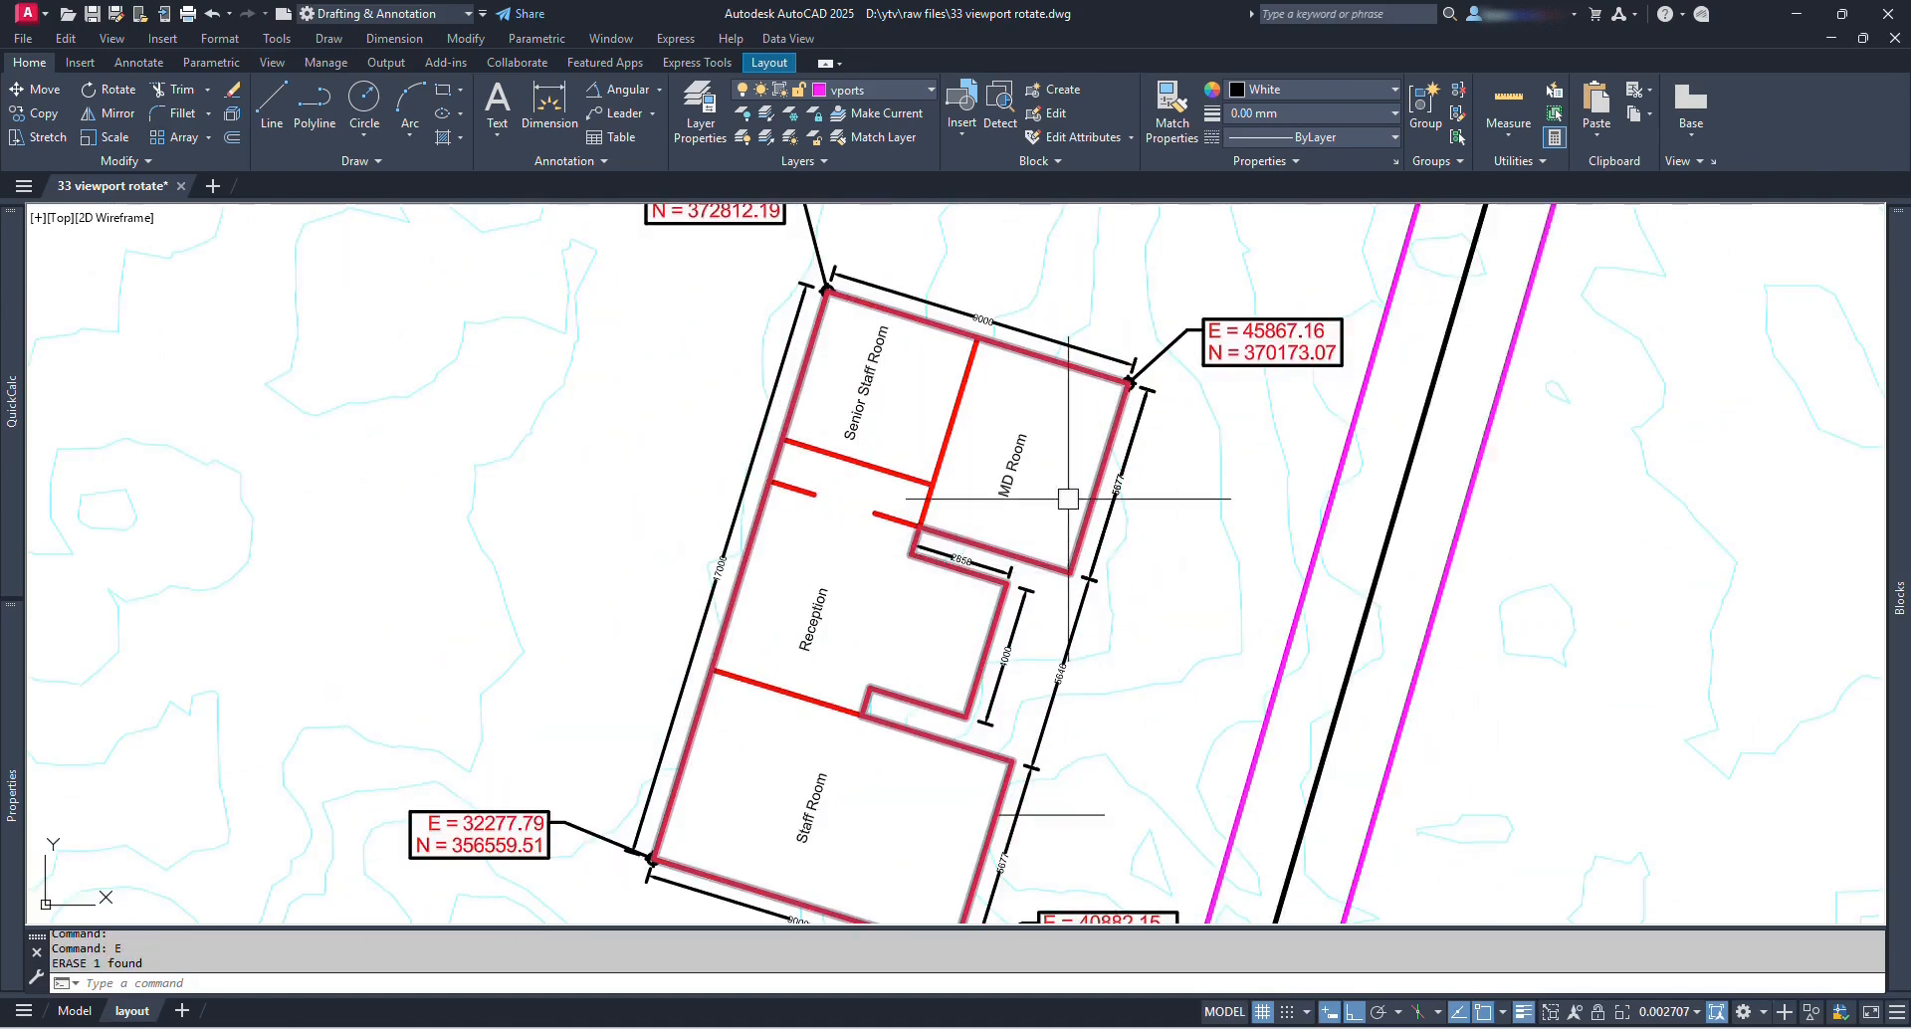
type("ps")
key("Return")
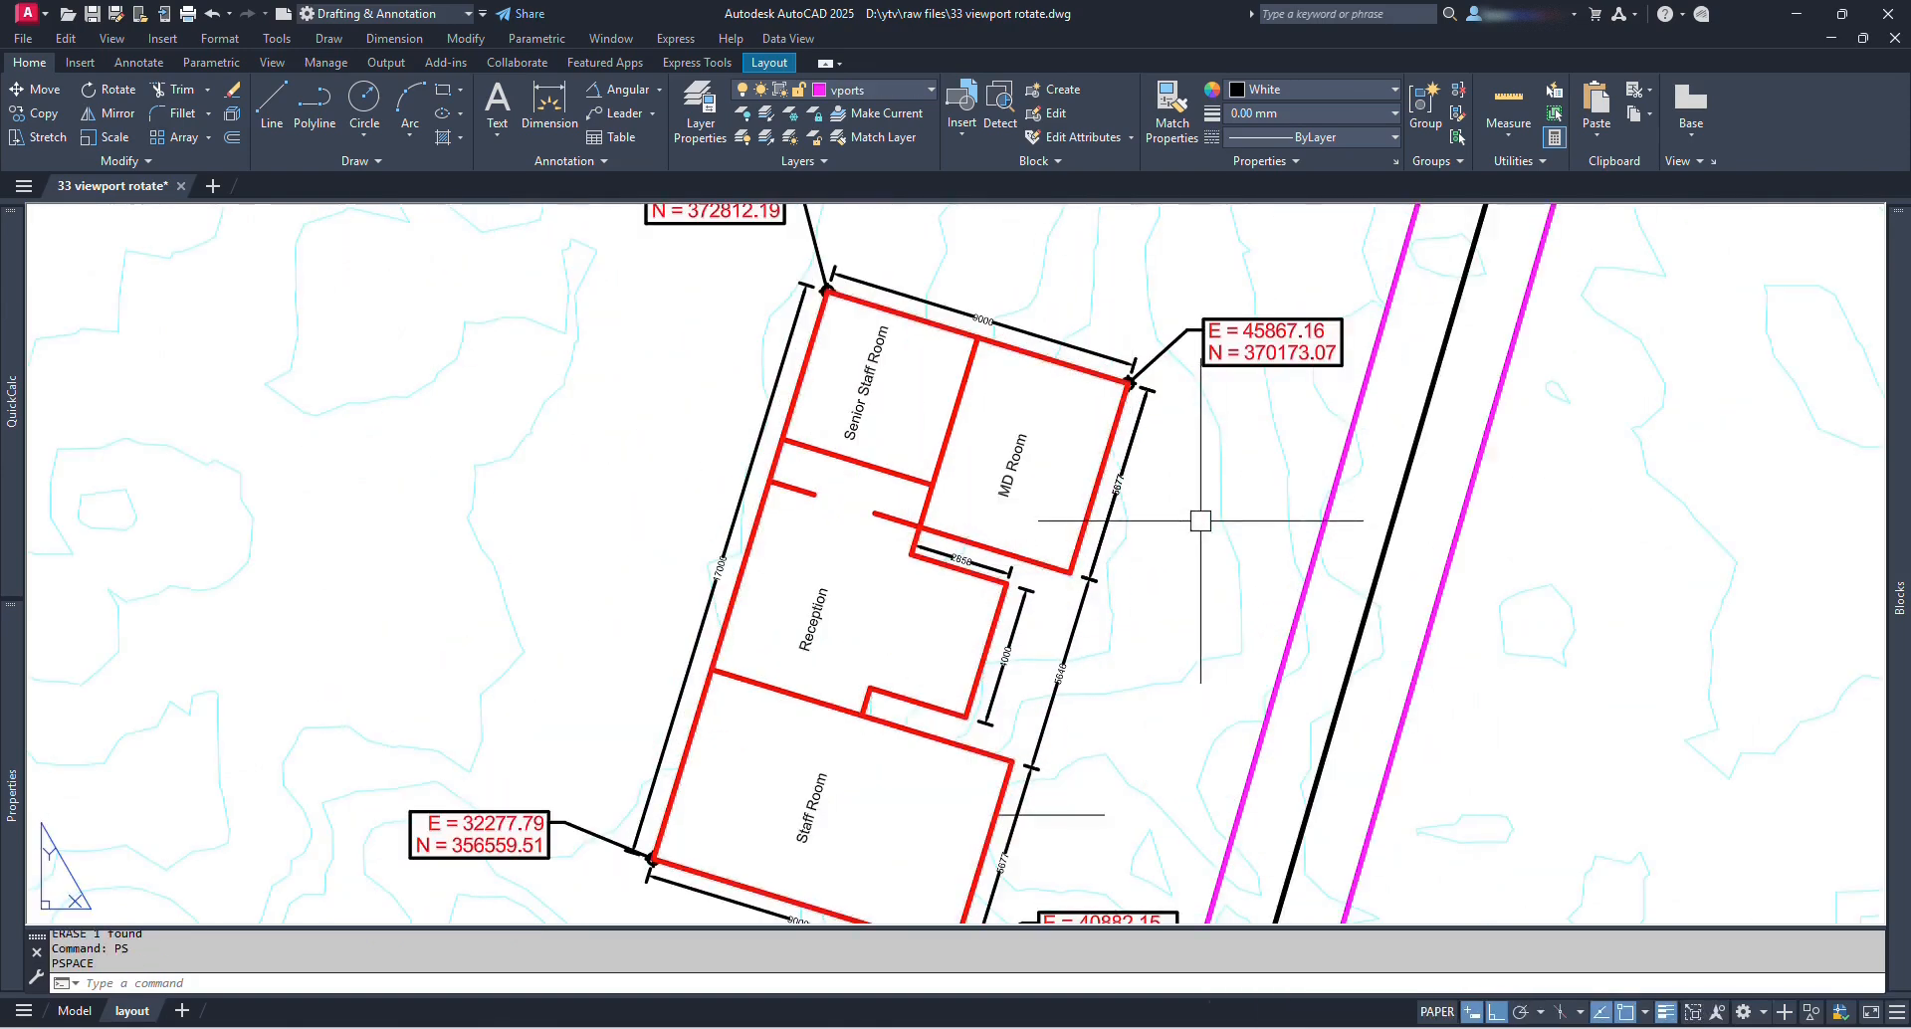
Step: Enlarge and recentre the copied viewport's model view around the building and road, returning to paper space
scroll(952, 566, "up", 4)
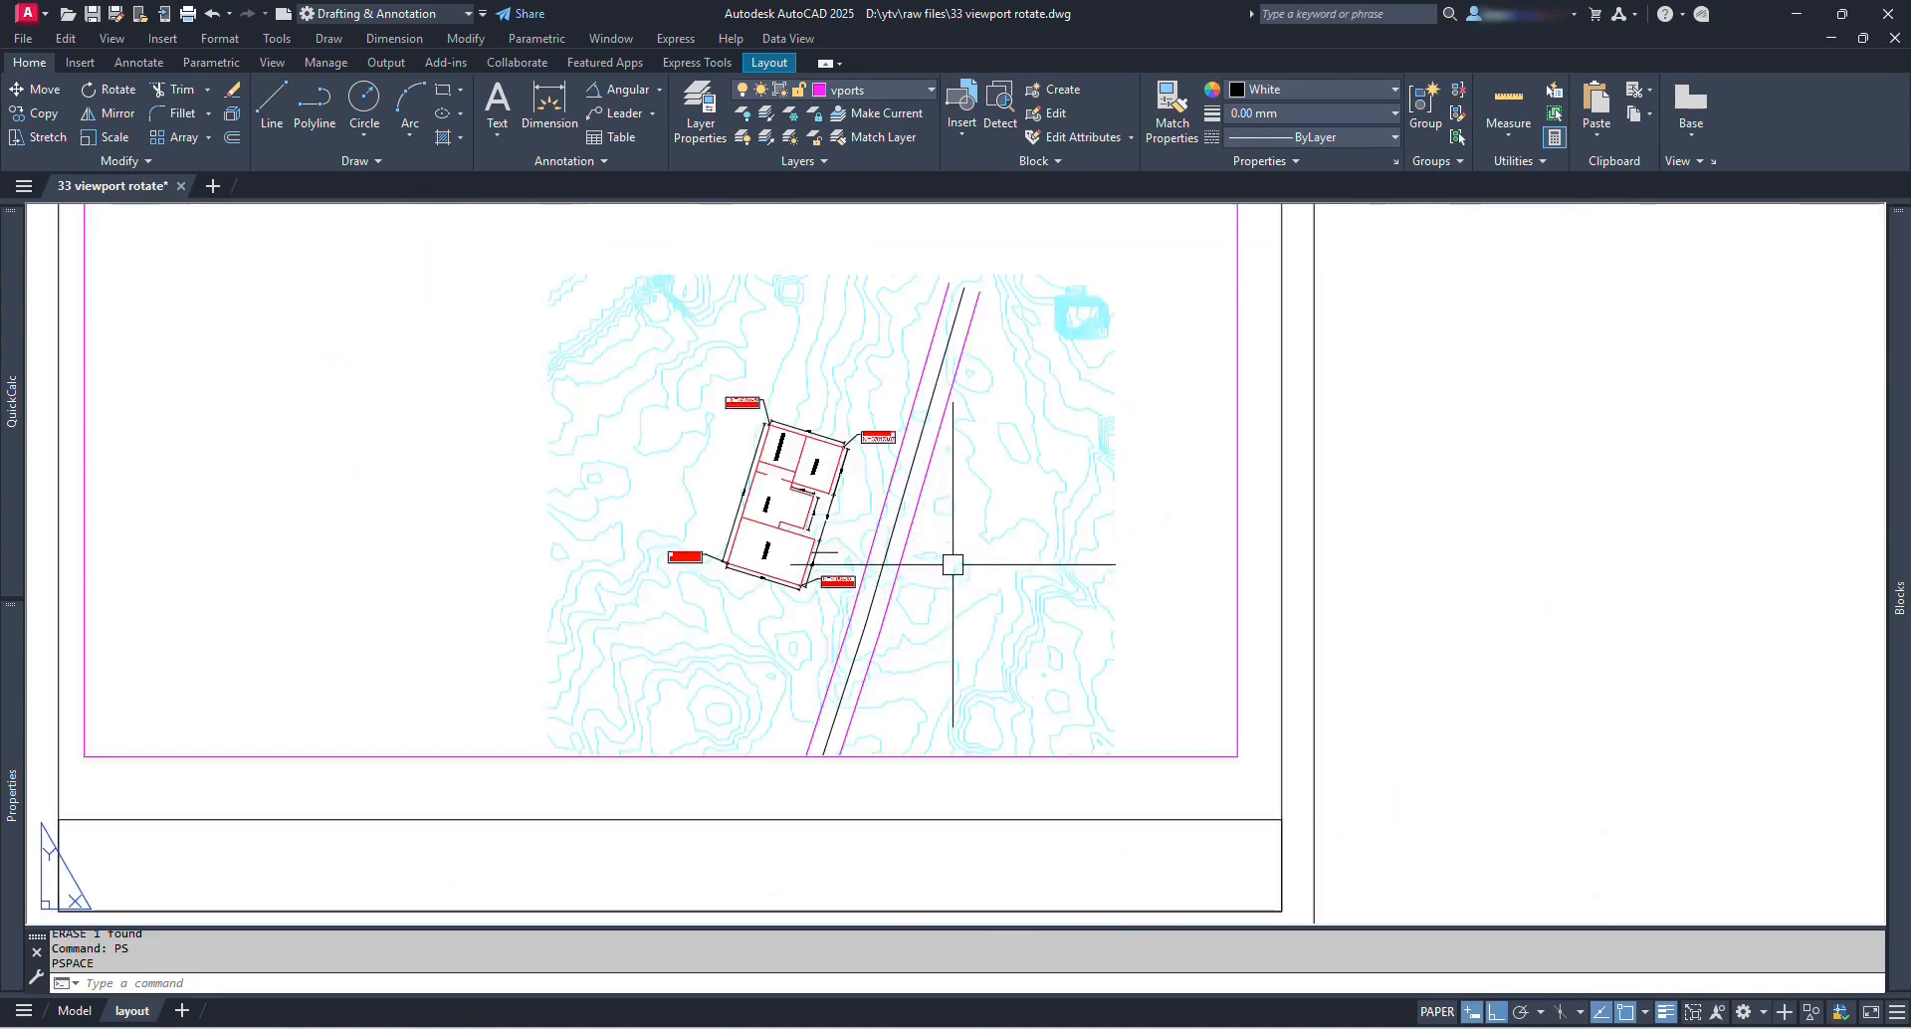
scroll(1010, 550, "down", 2)
middle_click_drag(1111, 564, 1101, 559)
scroll(1101, 559, "up", 2)
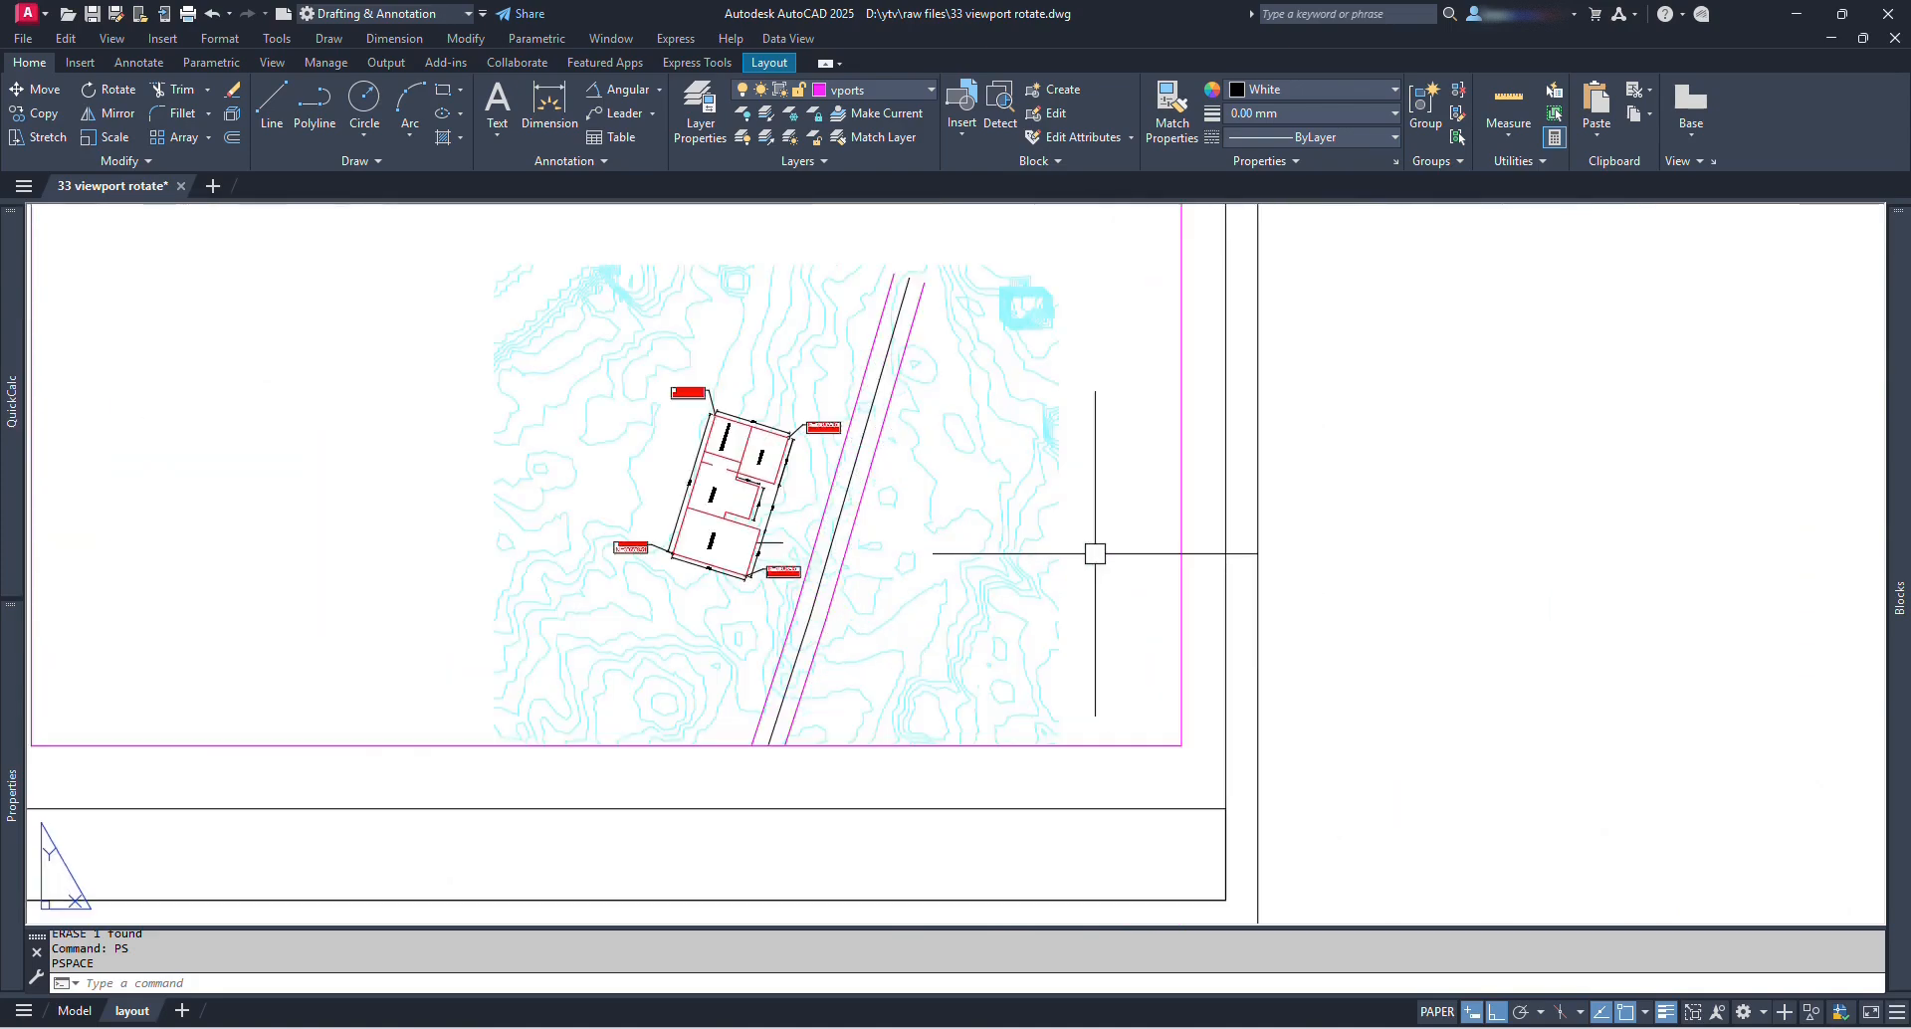
double_click(1096, 550)
scroll(916, 543, "up", 3)
middle_click_drag(916, 543, 713, 399)
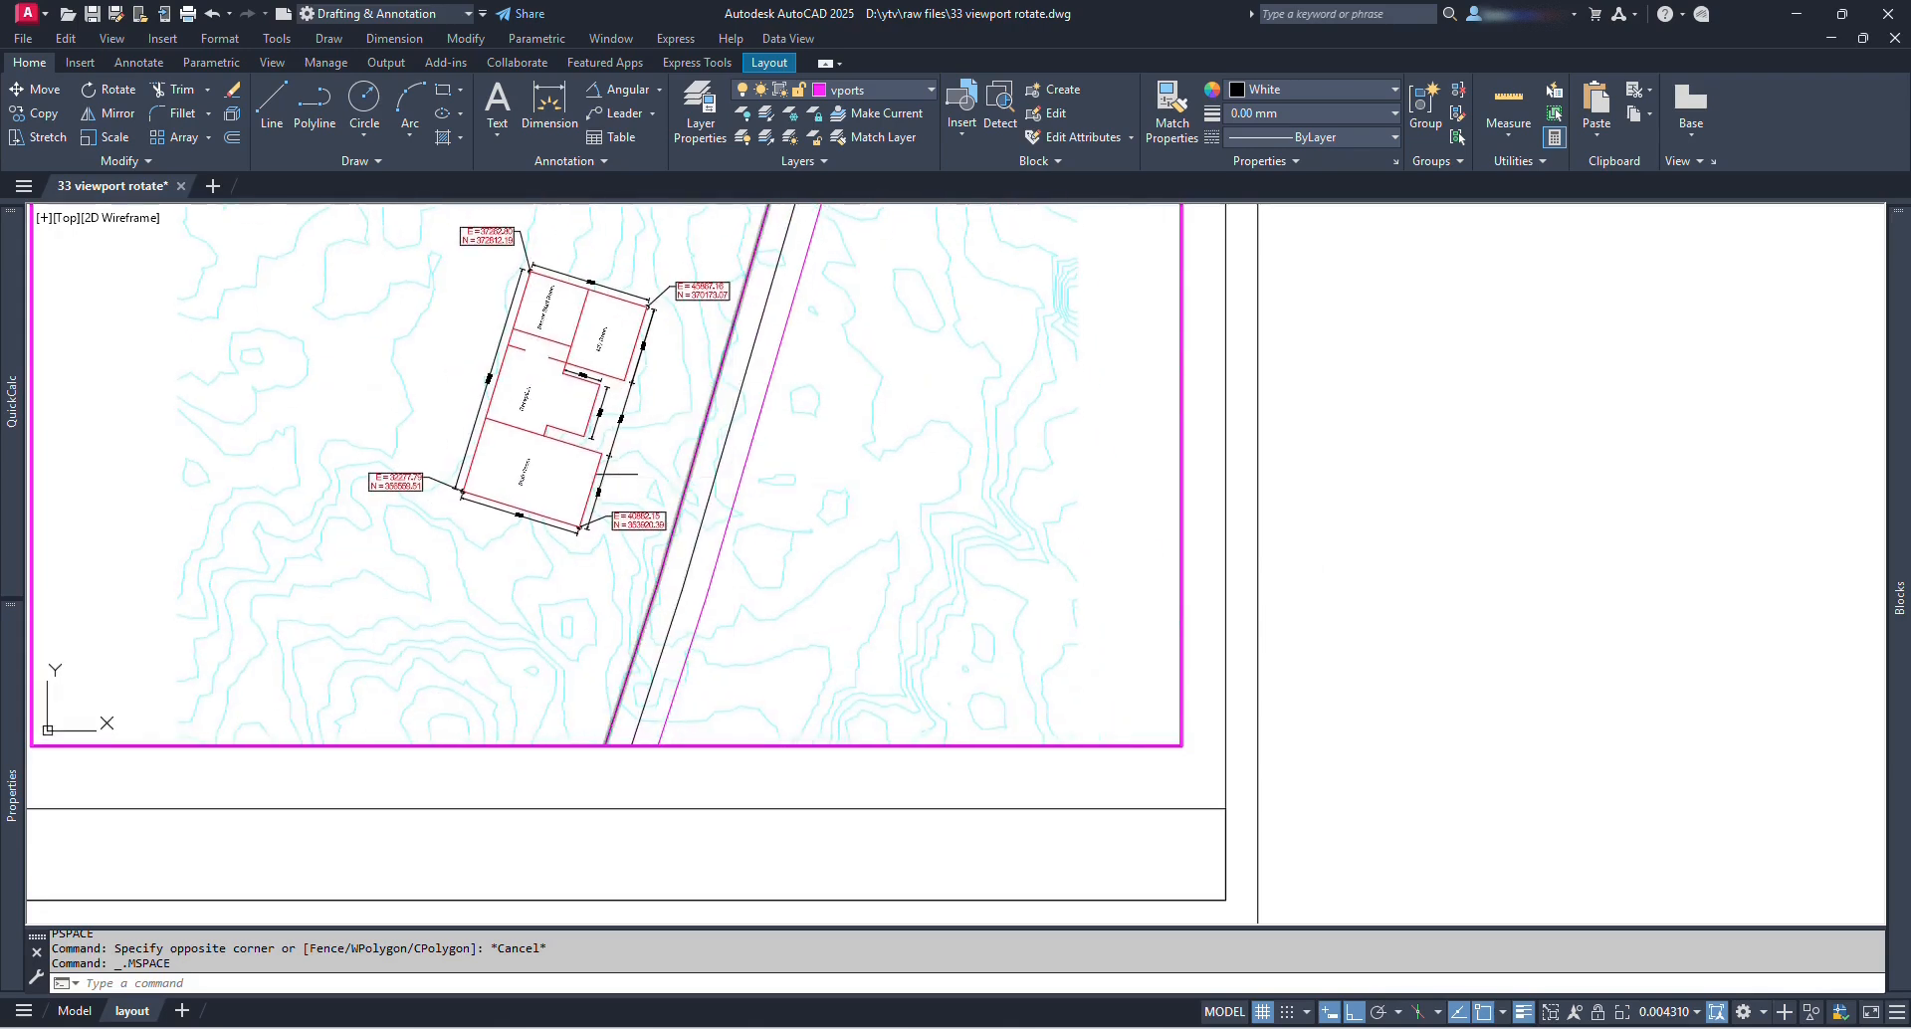
double_click(1489, 435)
Step: Rotate the copied viewport's view clockwise about the building's middle with MVSETUP's Rotate view, laying the road horizontally below the building
scroll(1362, 551, "down", 2)
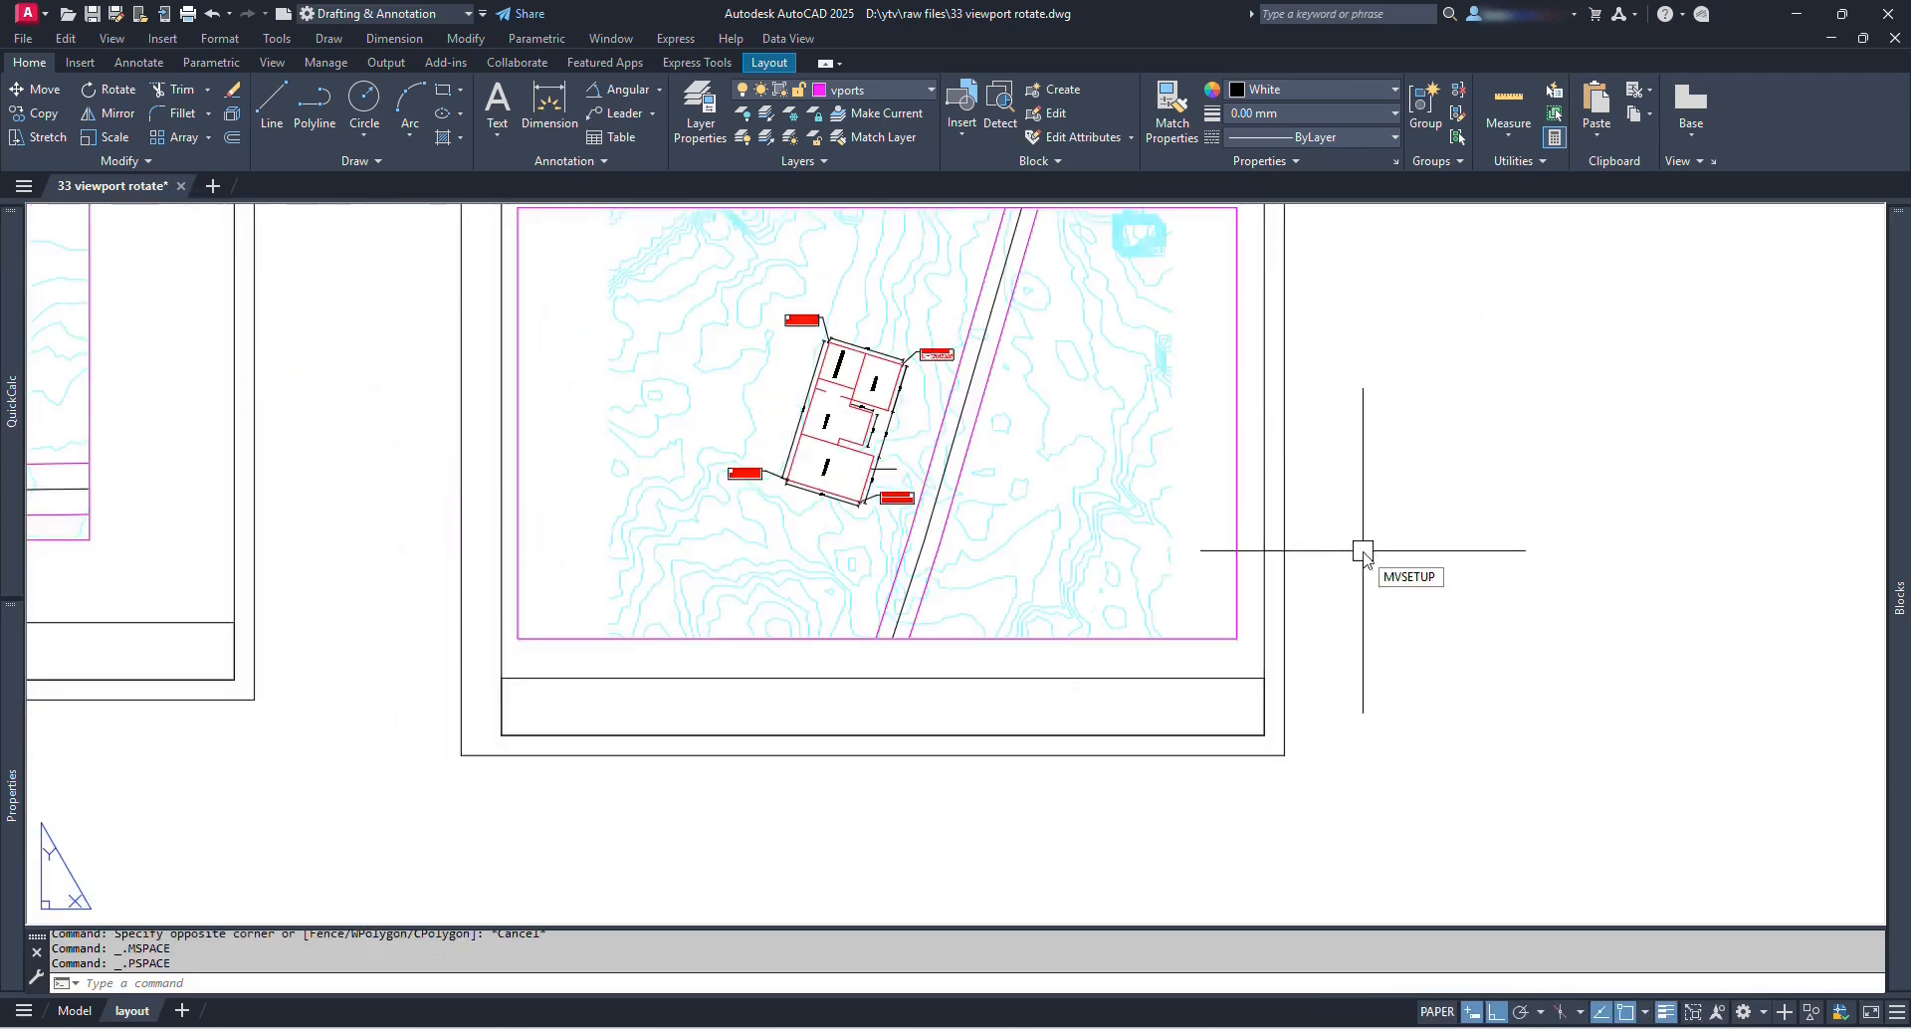
key("Return")
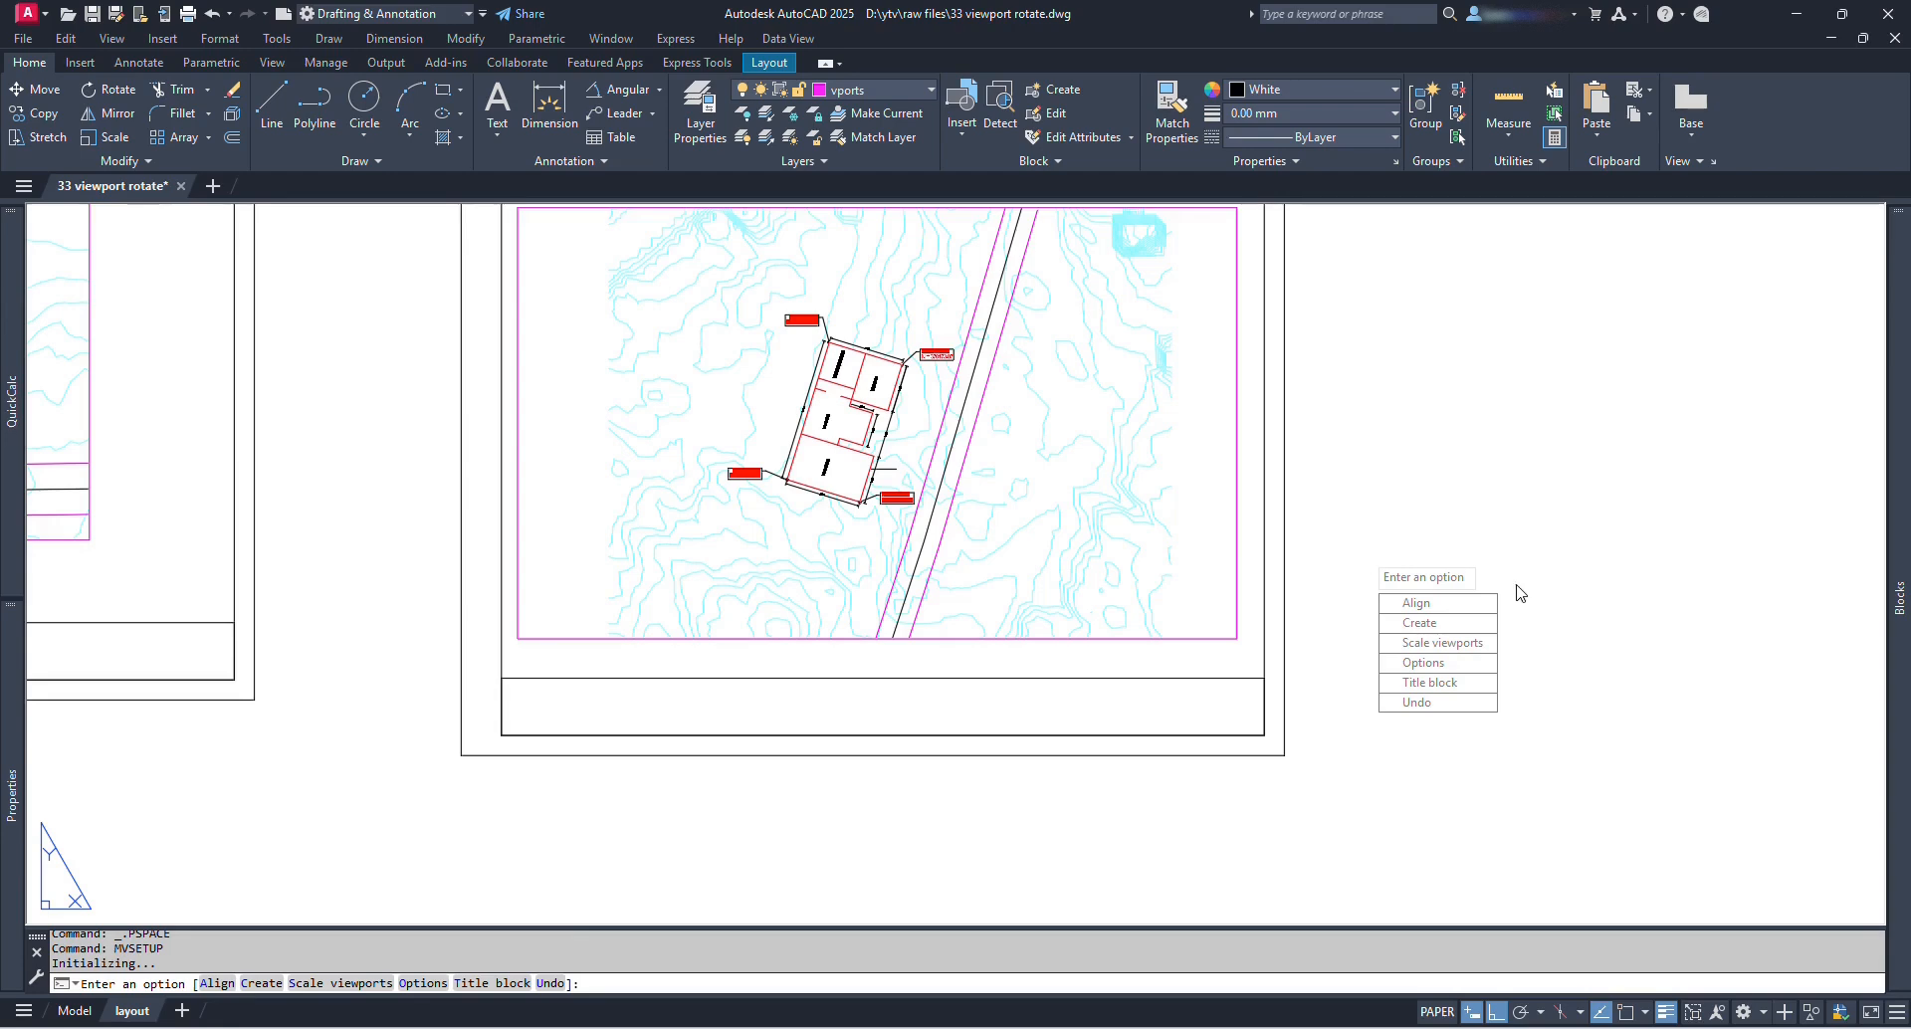
left_click(1431, 605)
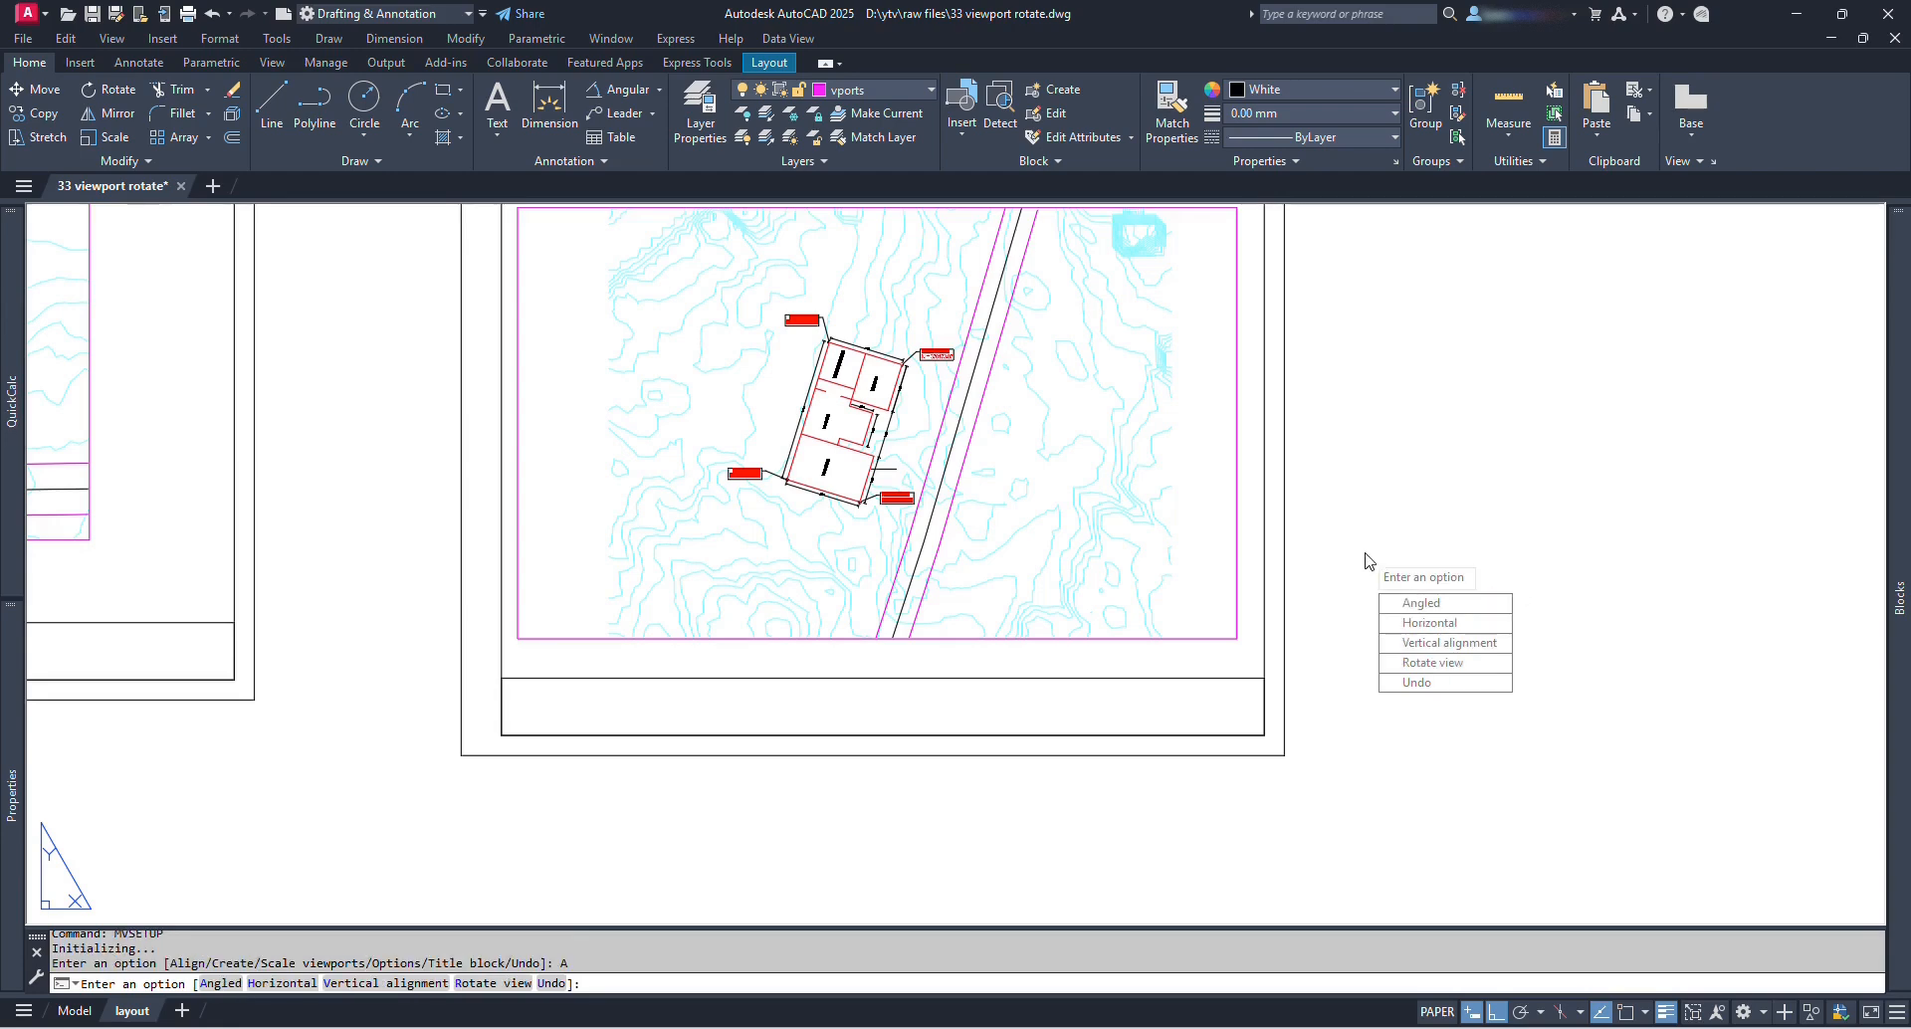
left_click(1454, 665)
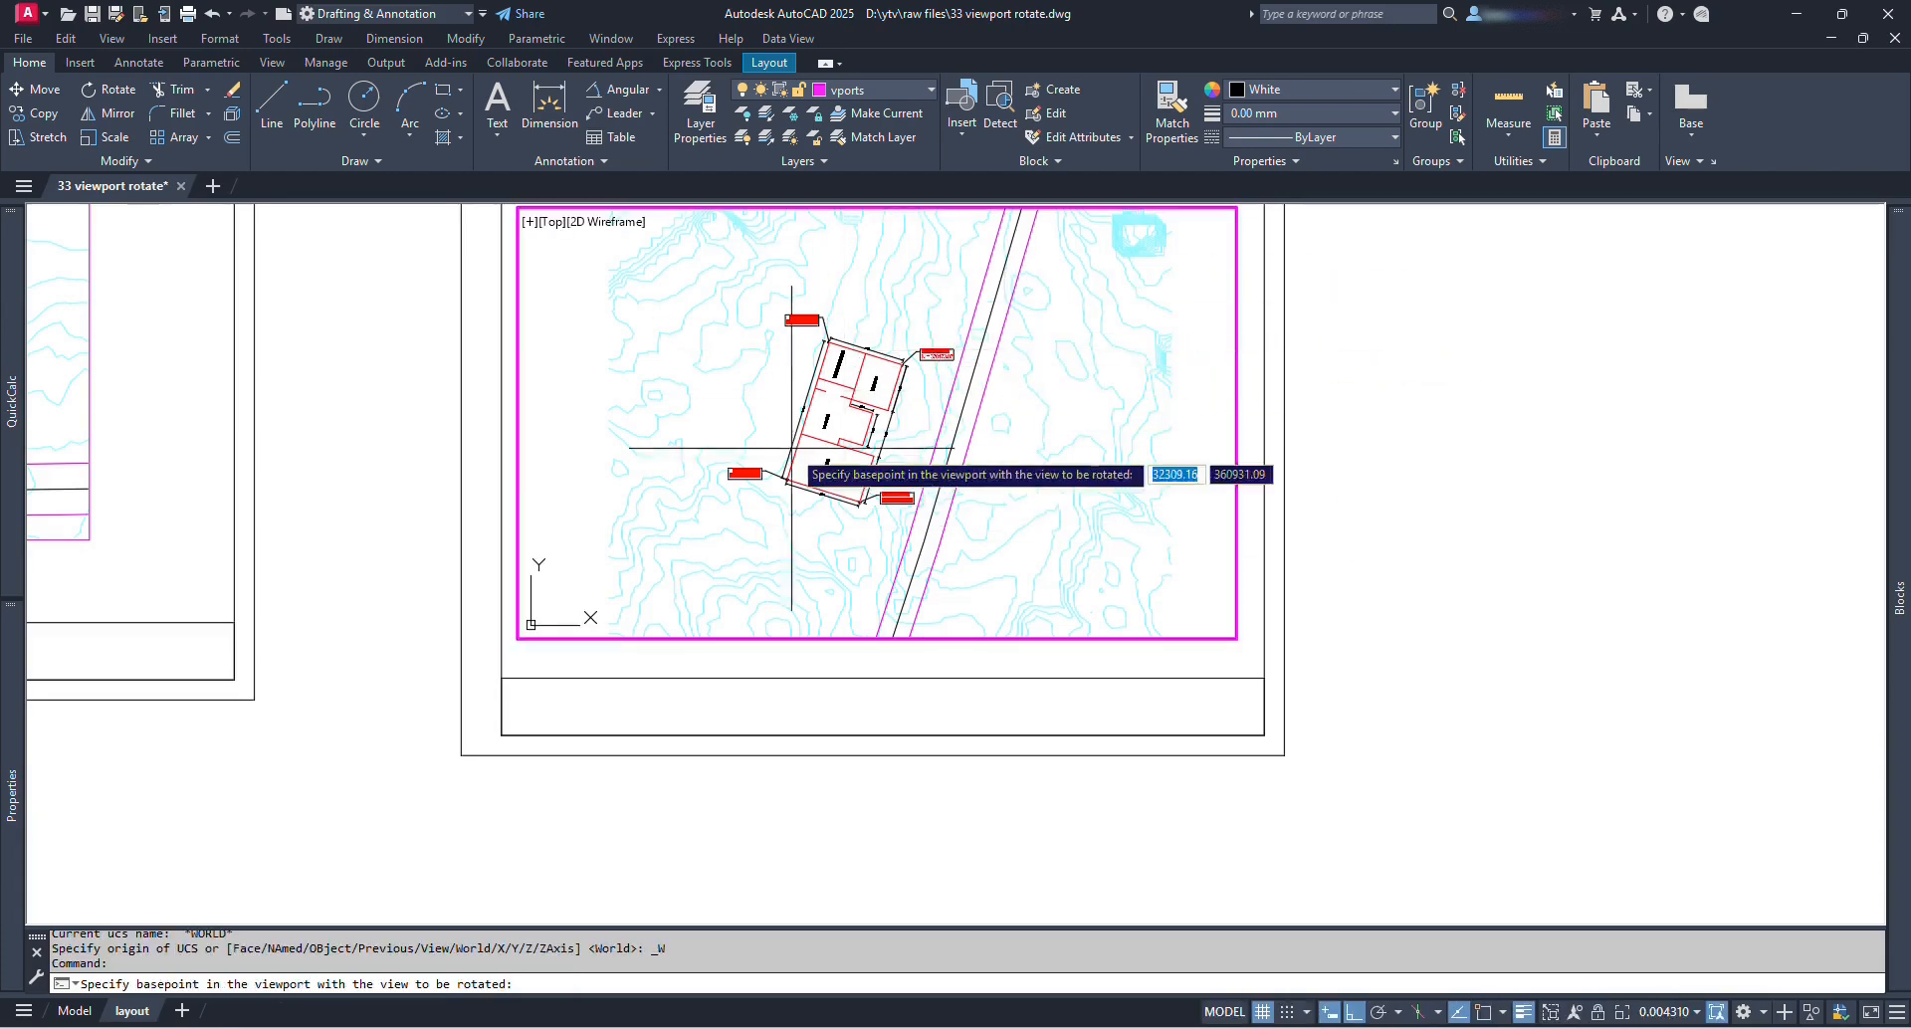
left_click(853, 423)
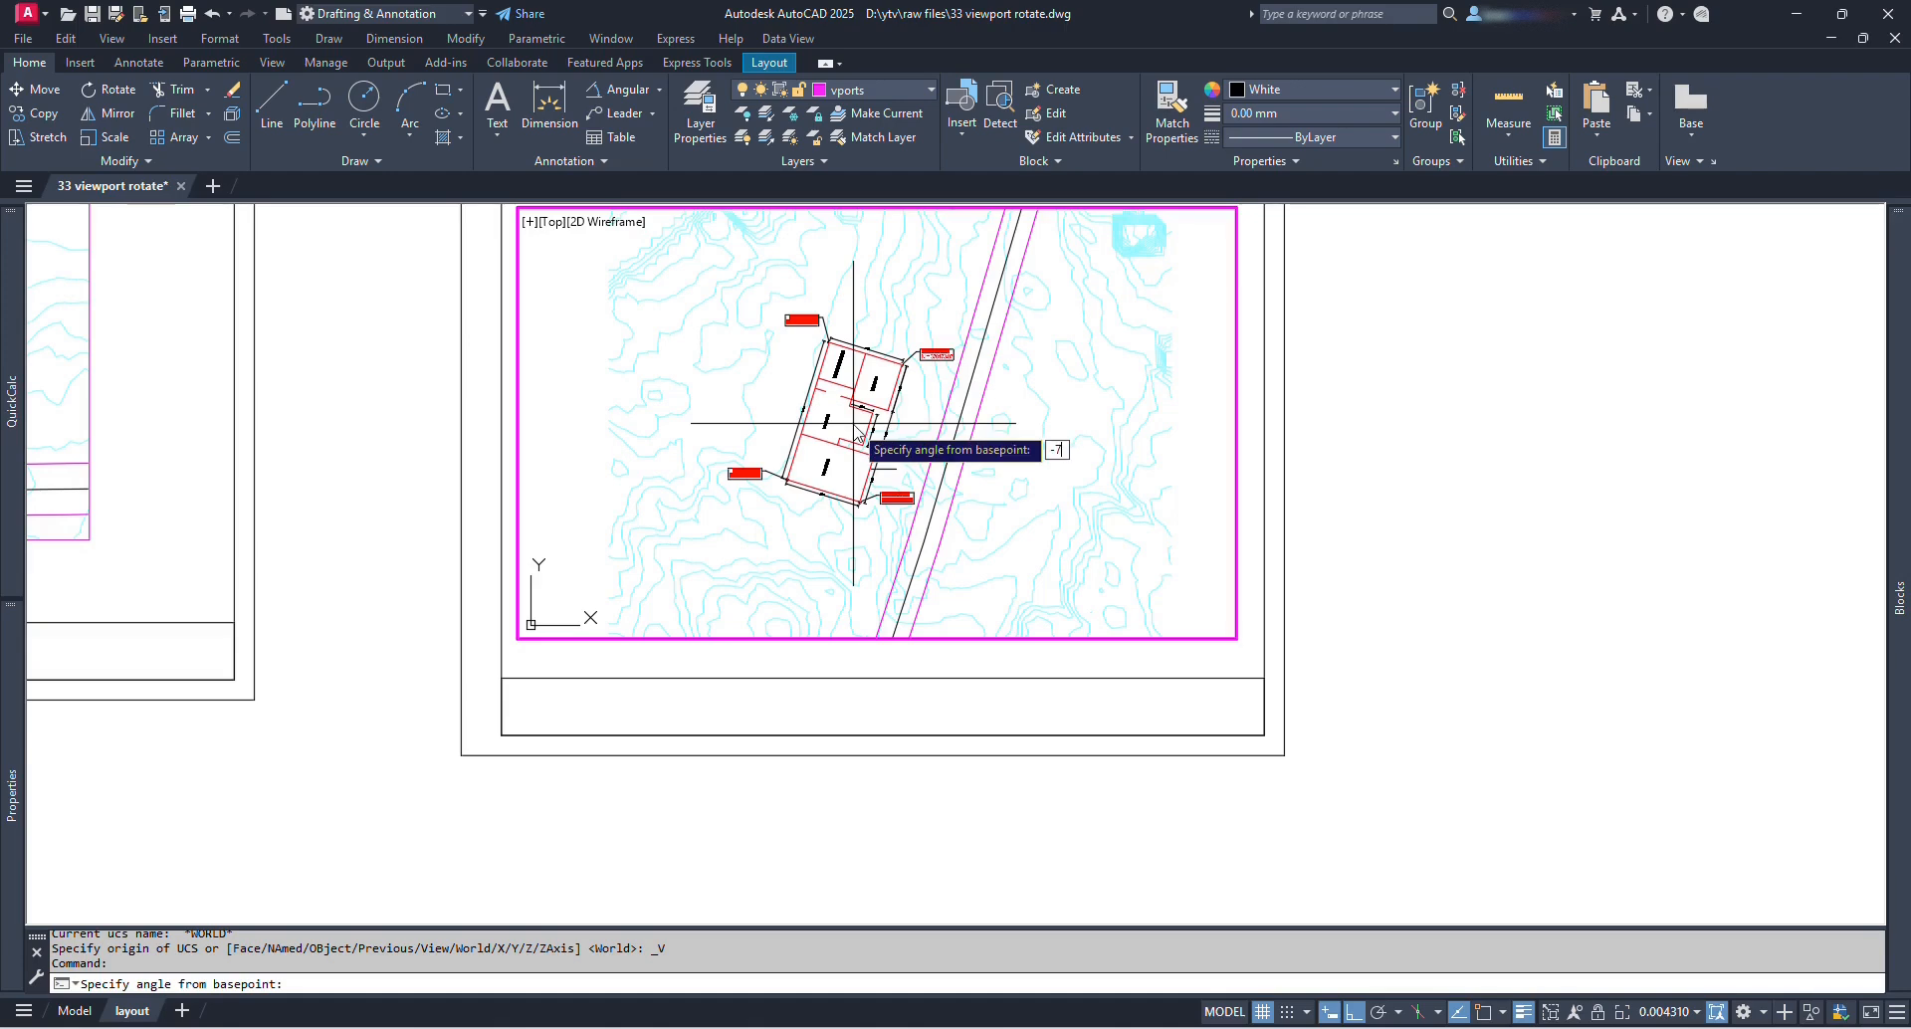
left_click(861, 435)
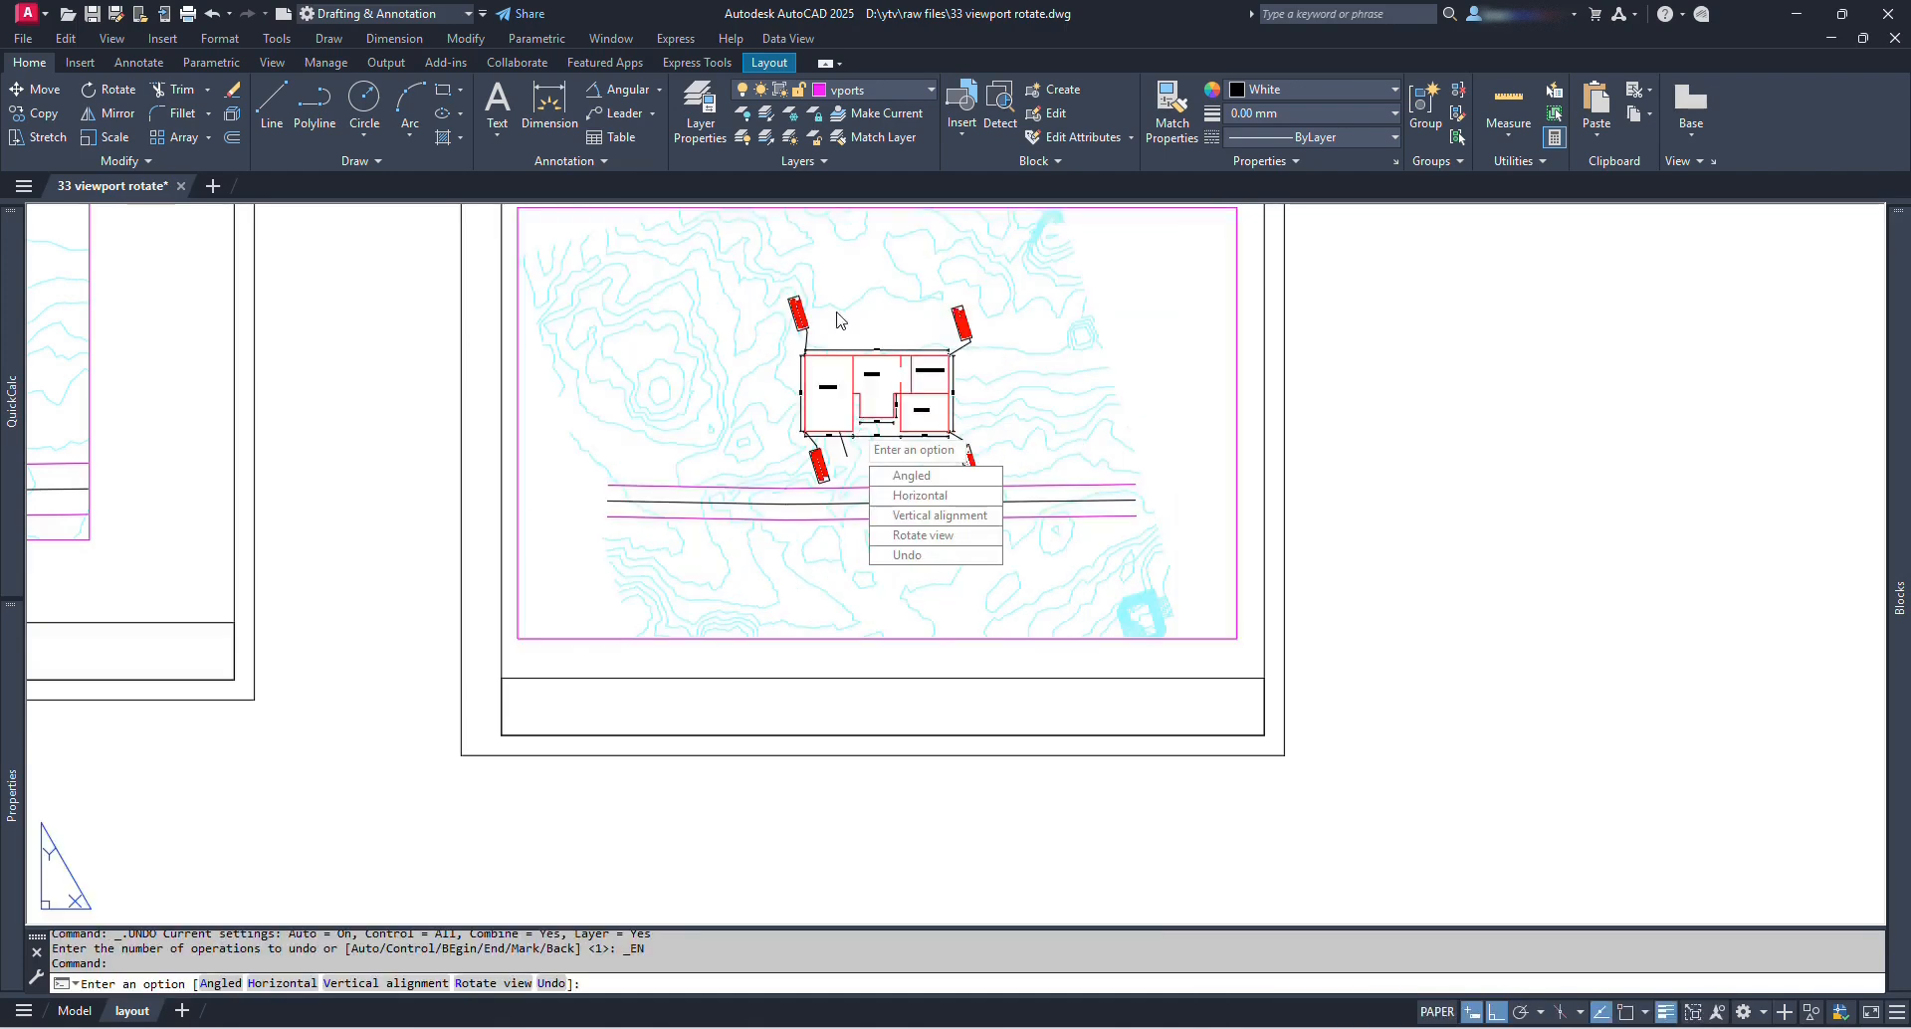
key("Escape")
Step: Enlarge the model view around the building inside the rotated viewport and return to paper space
double_click(1168, 398)
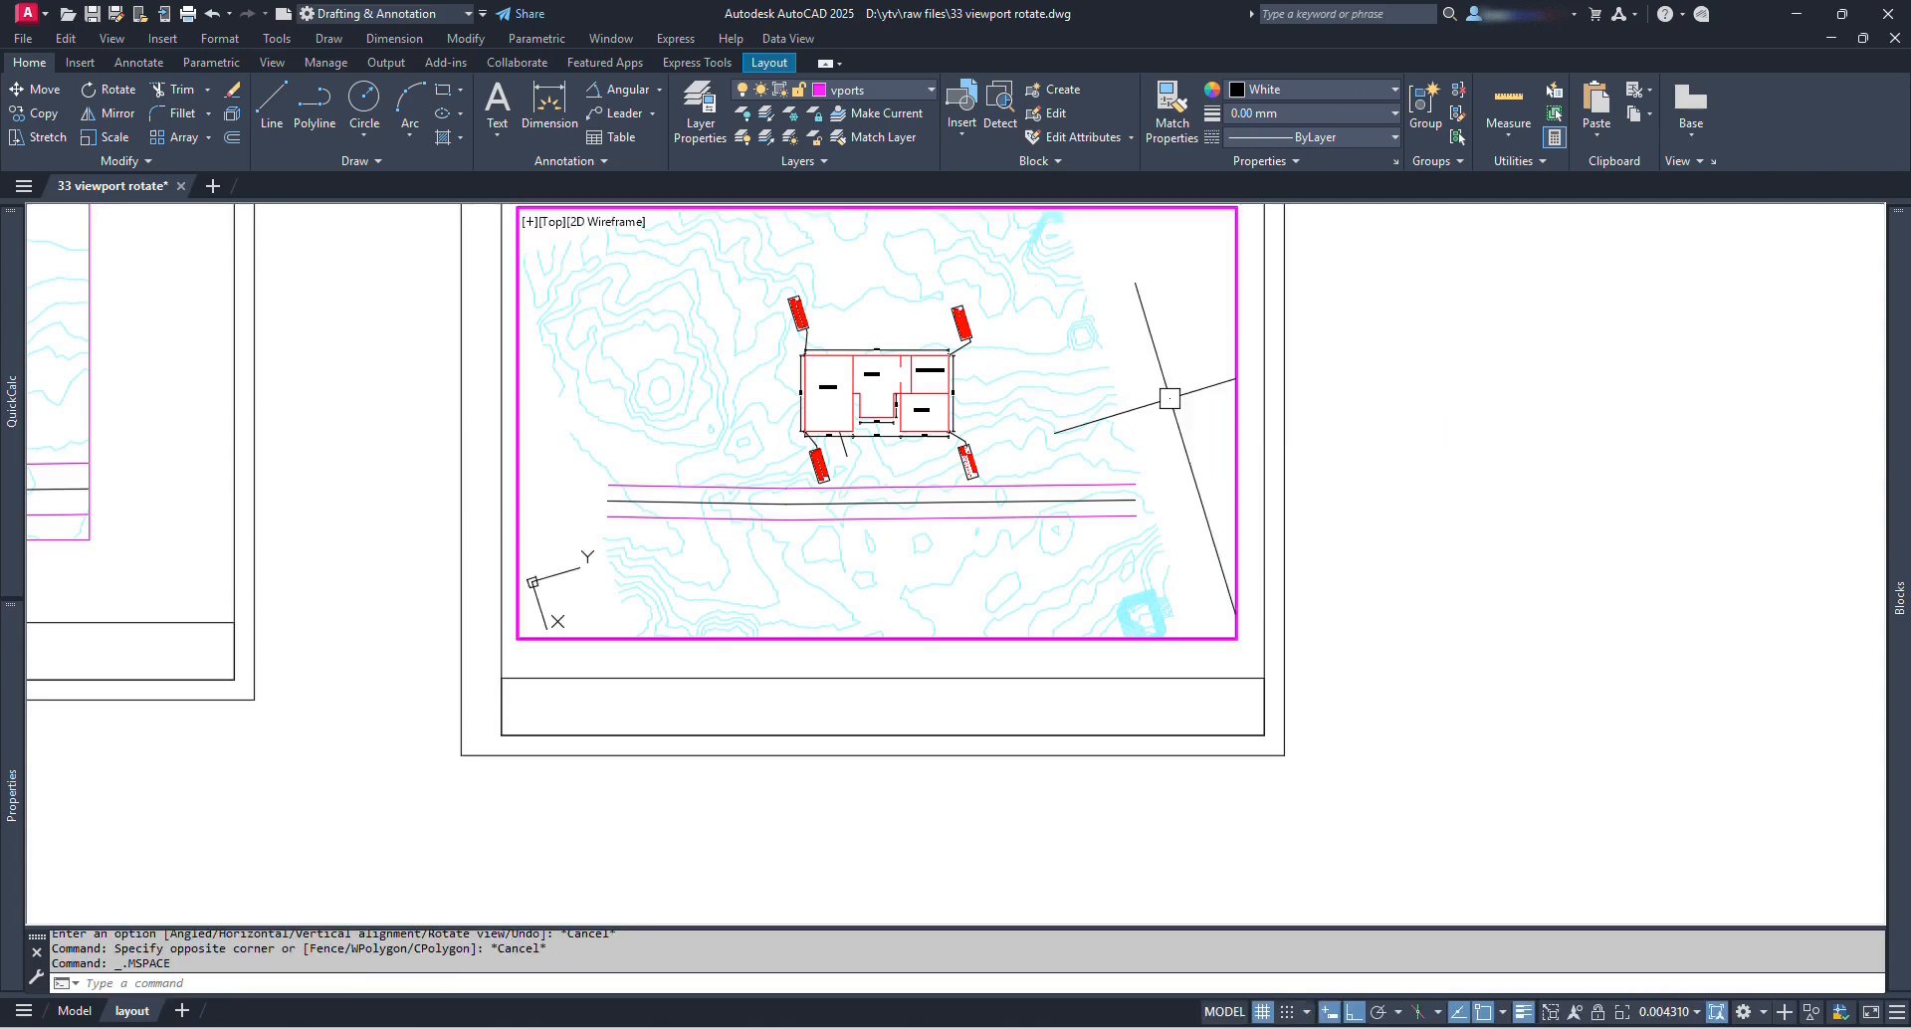
scroll(864, 365, "up", 2)
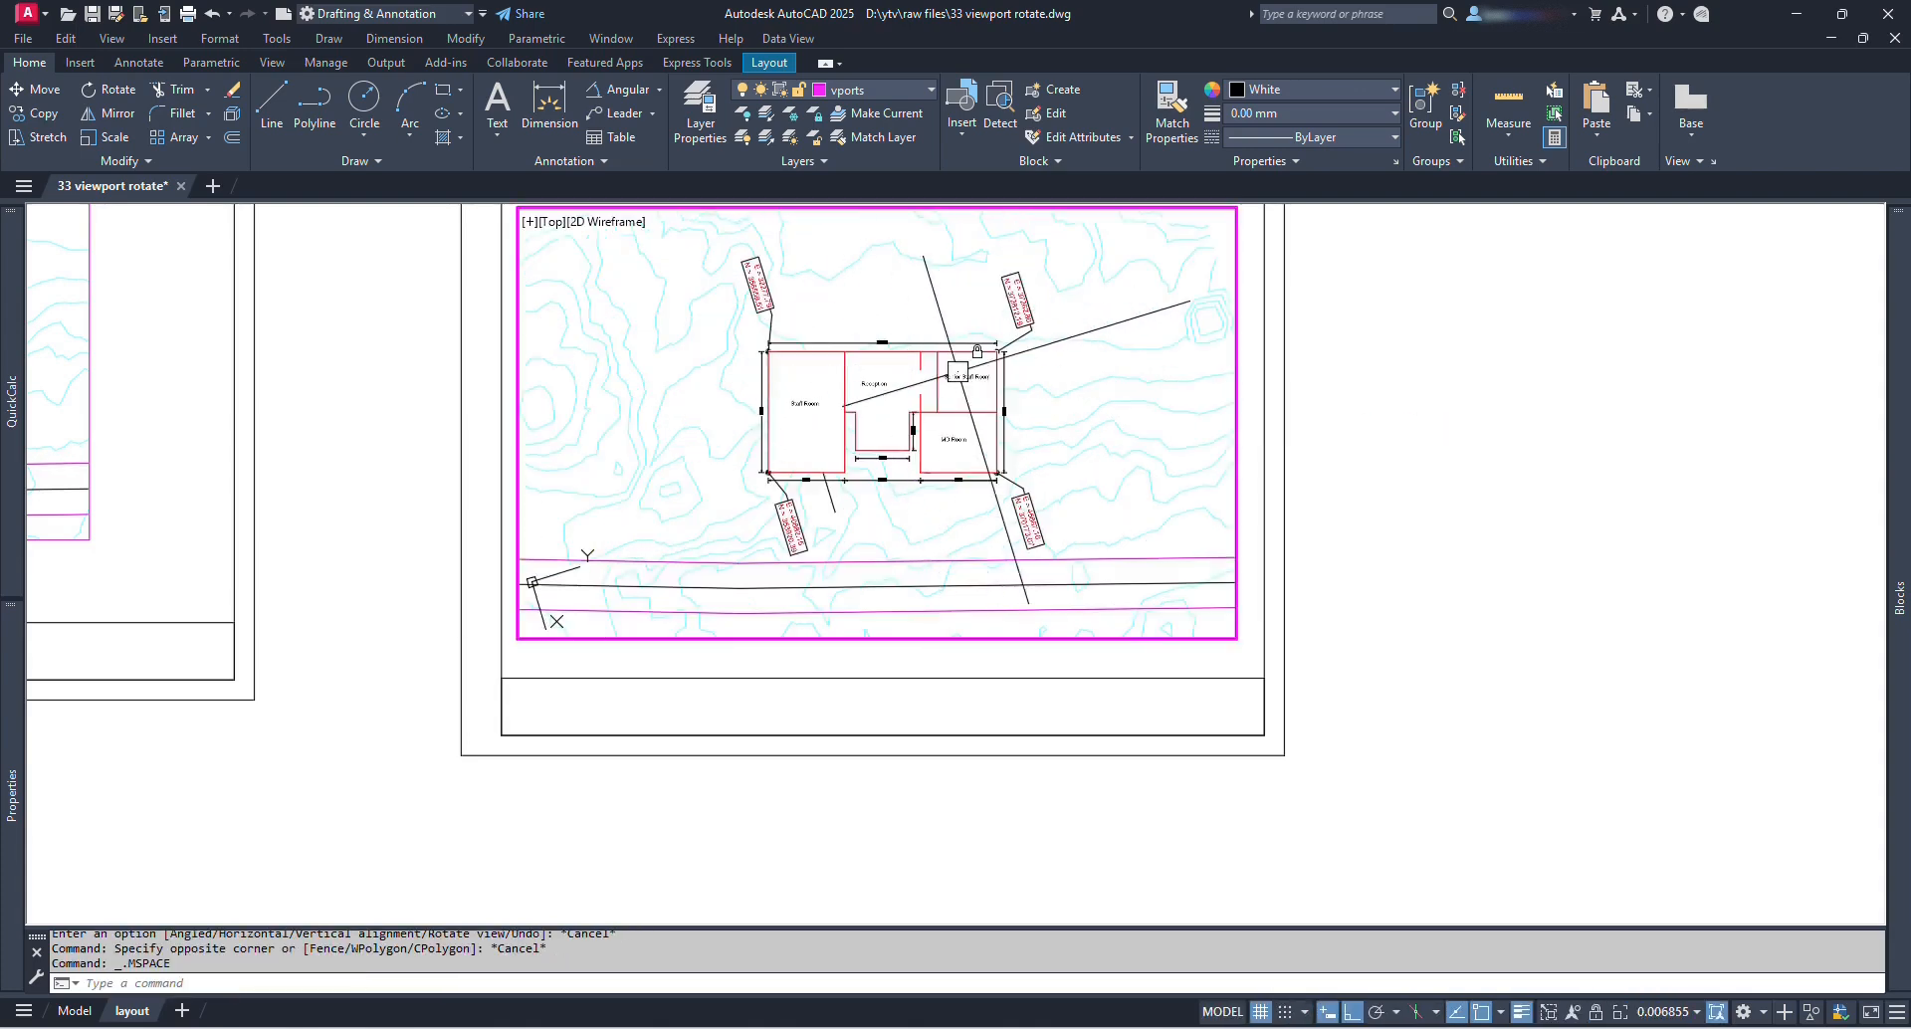
double_click(1500, 453)
Step: Lock the display of the rotated viewport by setting Display locked to Yes
left_click(1088, 639)
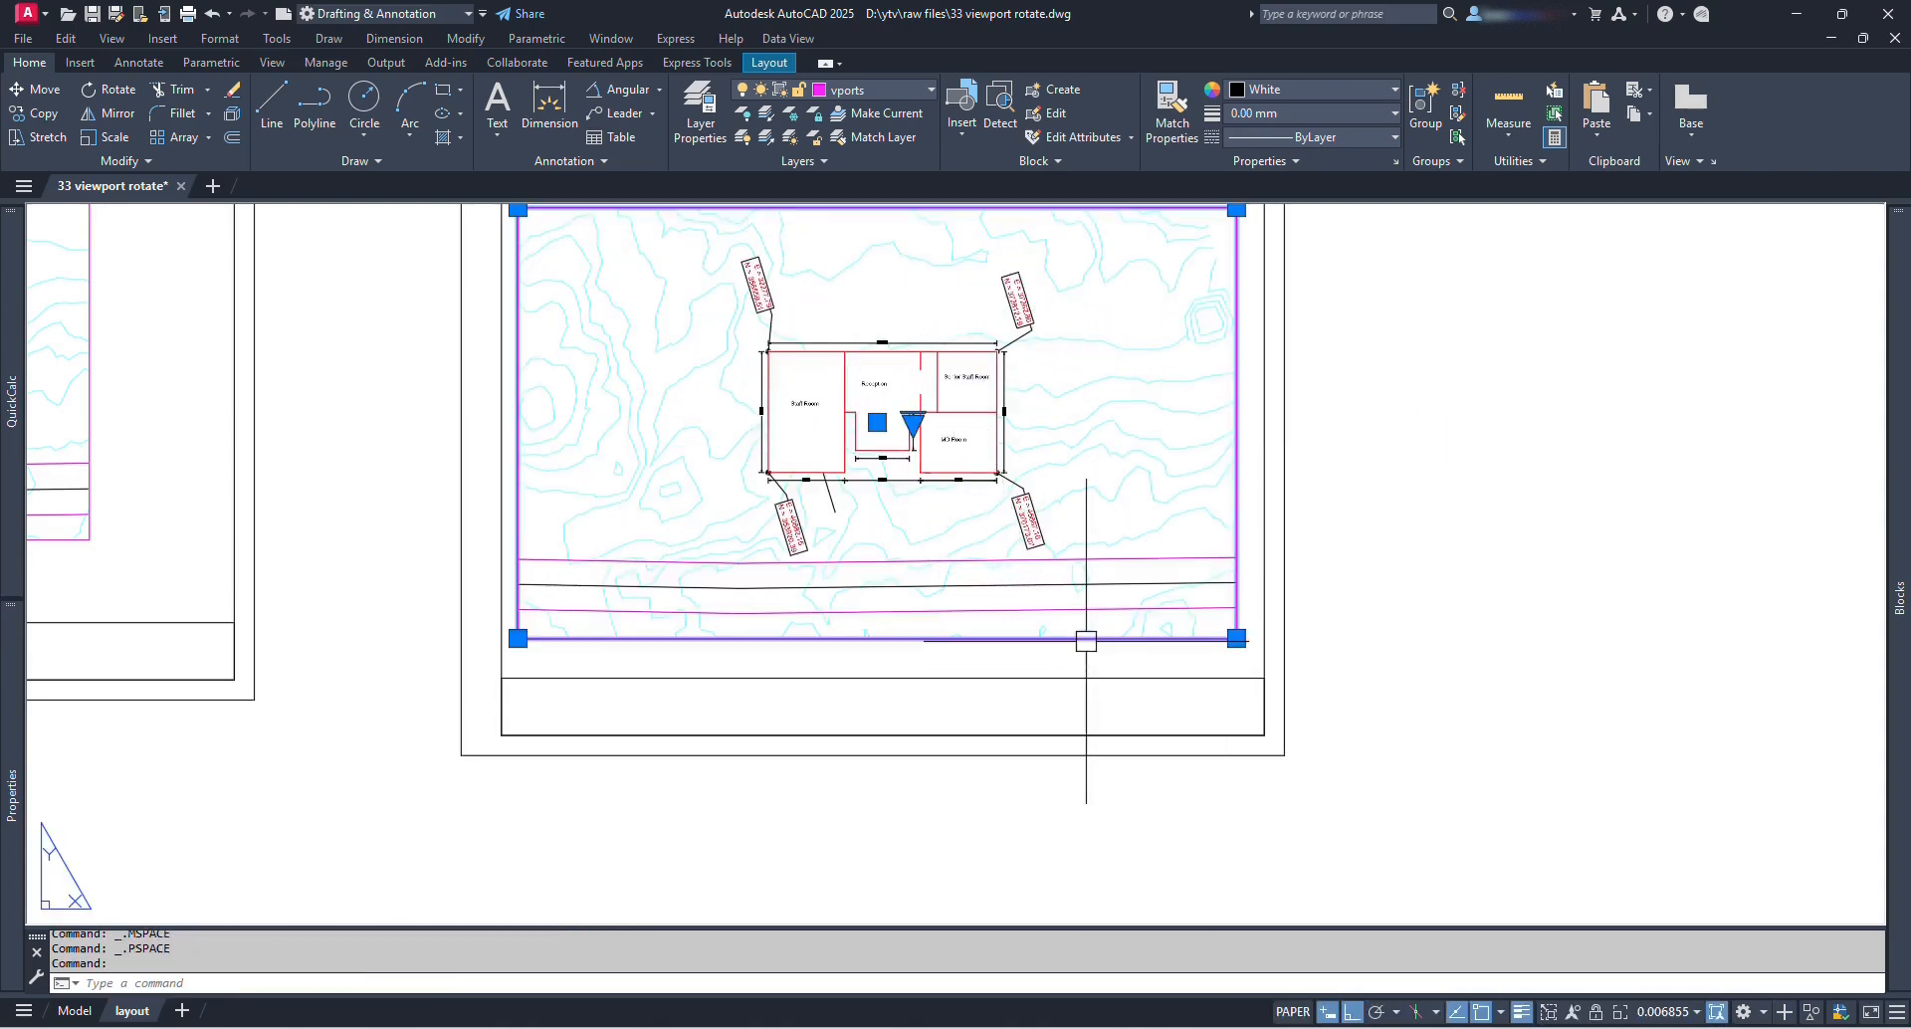
mouse_move(18, 709)
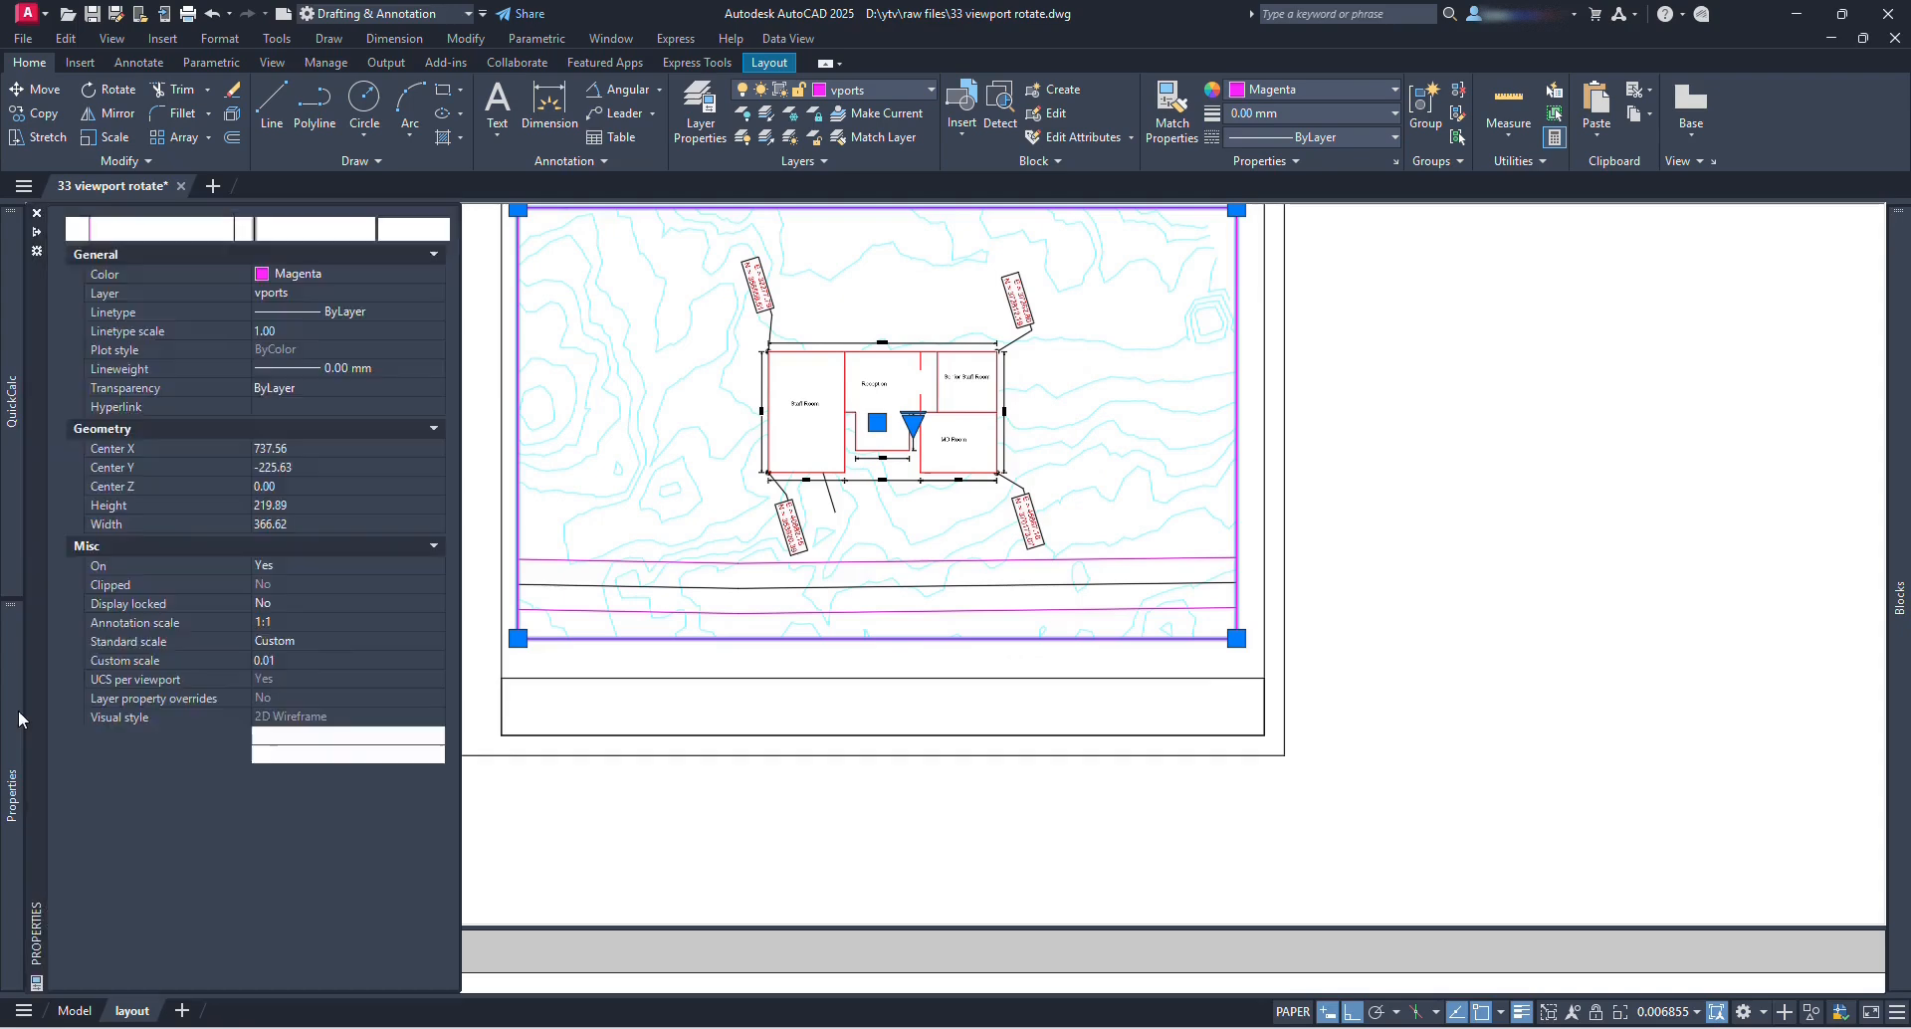
left_click(341, 604)
left_click(308, 623)
key("Escape")
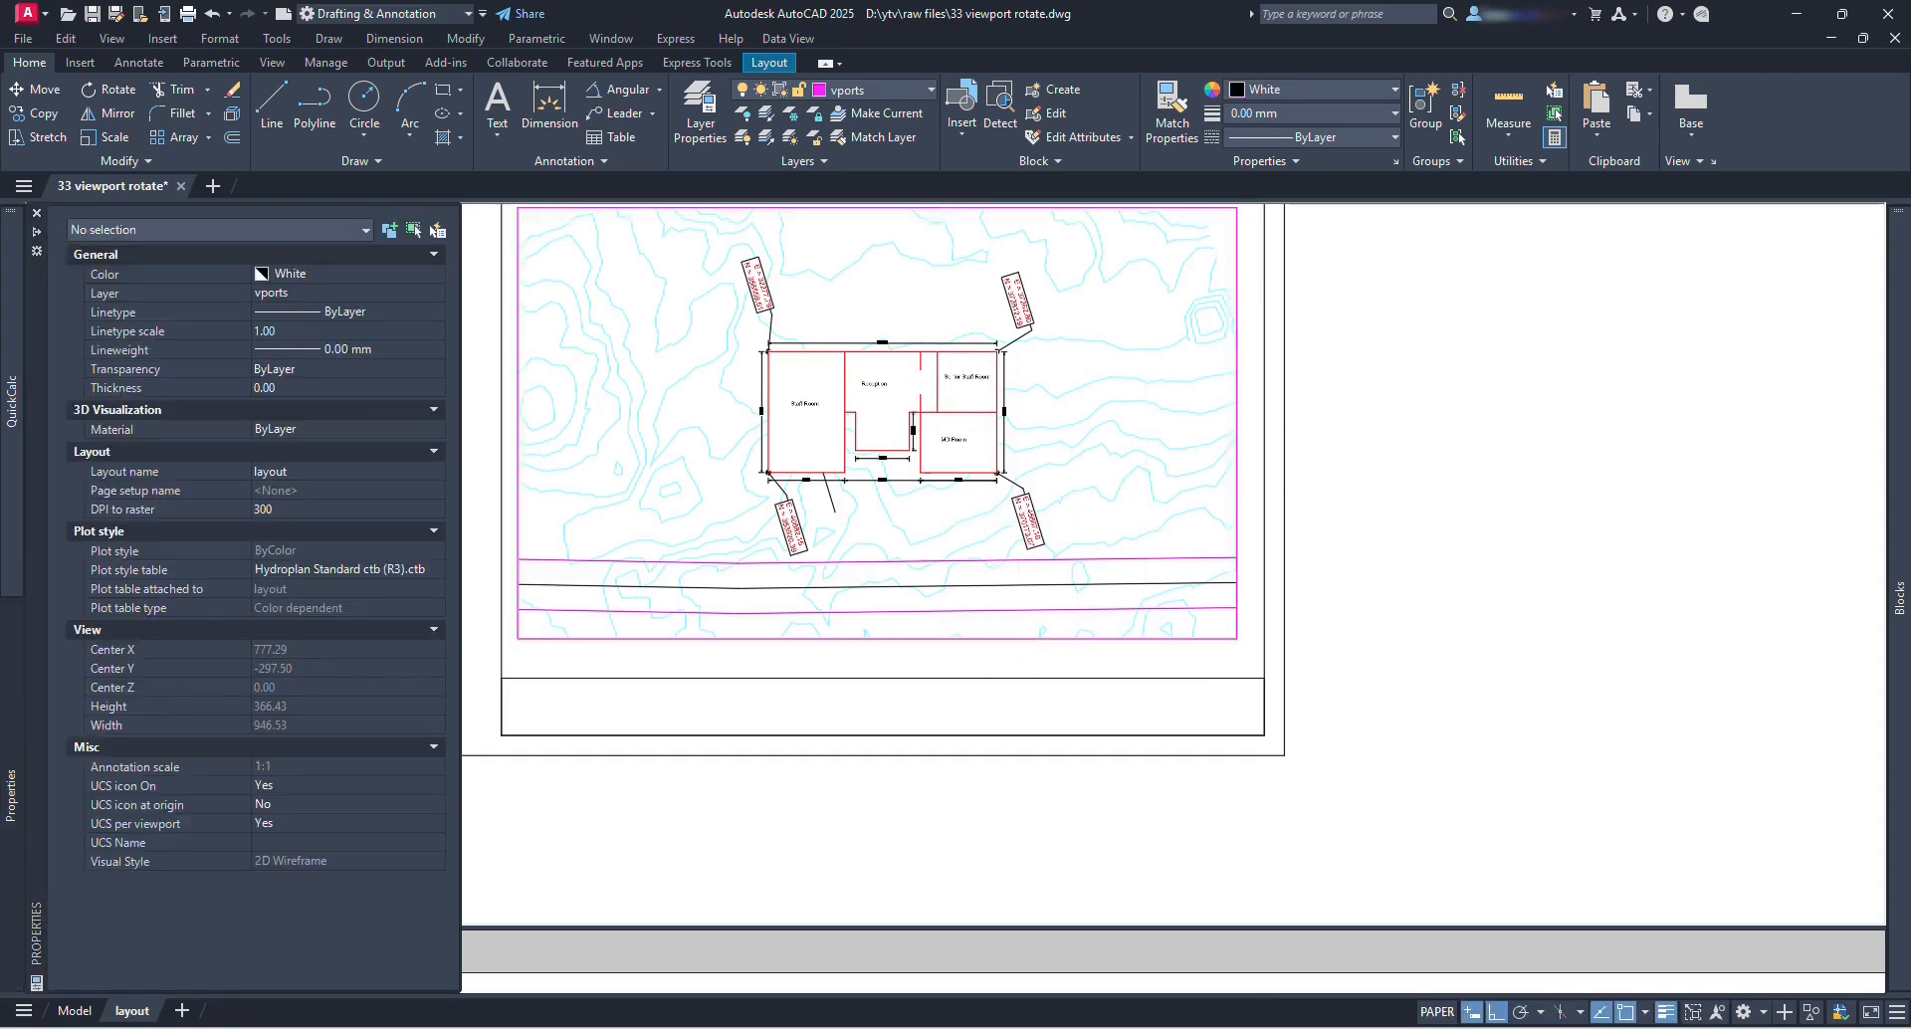
Step: Inside the locked viewport, use ID to read the coordinates of the Senior Staff Room's labelled outer corner, and return to paper space
scroll(1024, 293, "up", 6)
double_click(1066, 542)
type("id")
key("Return")
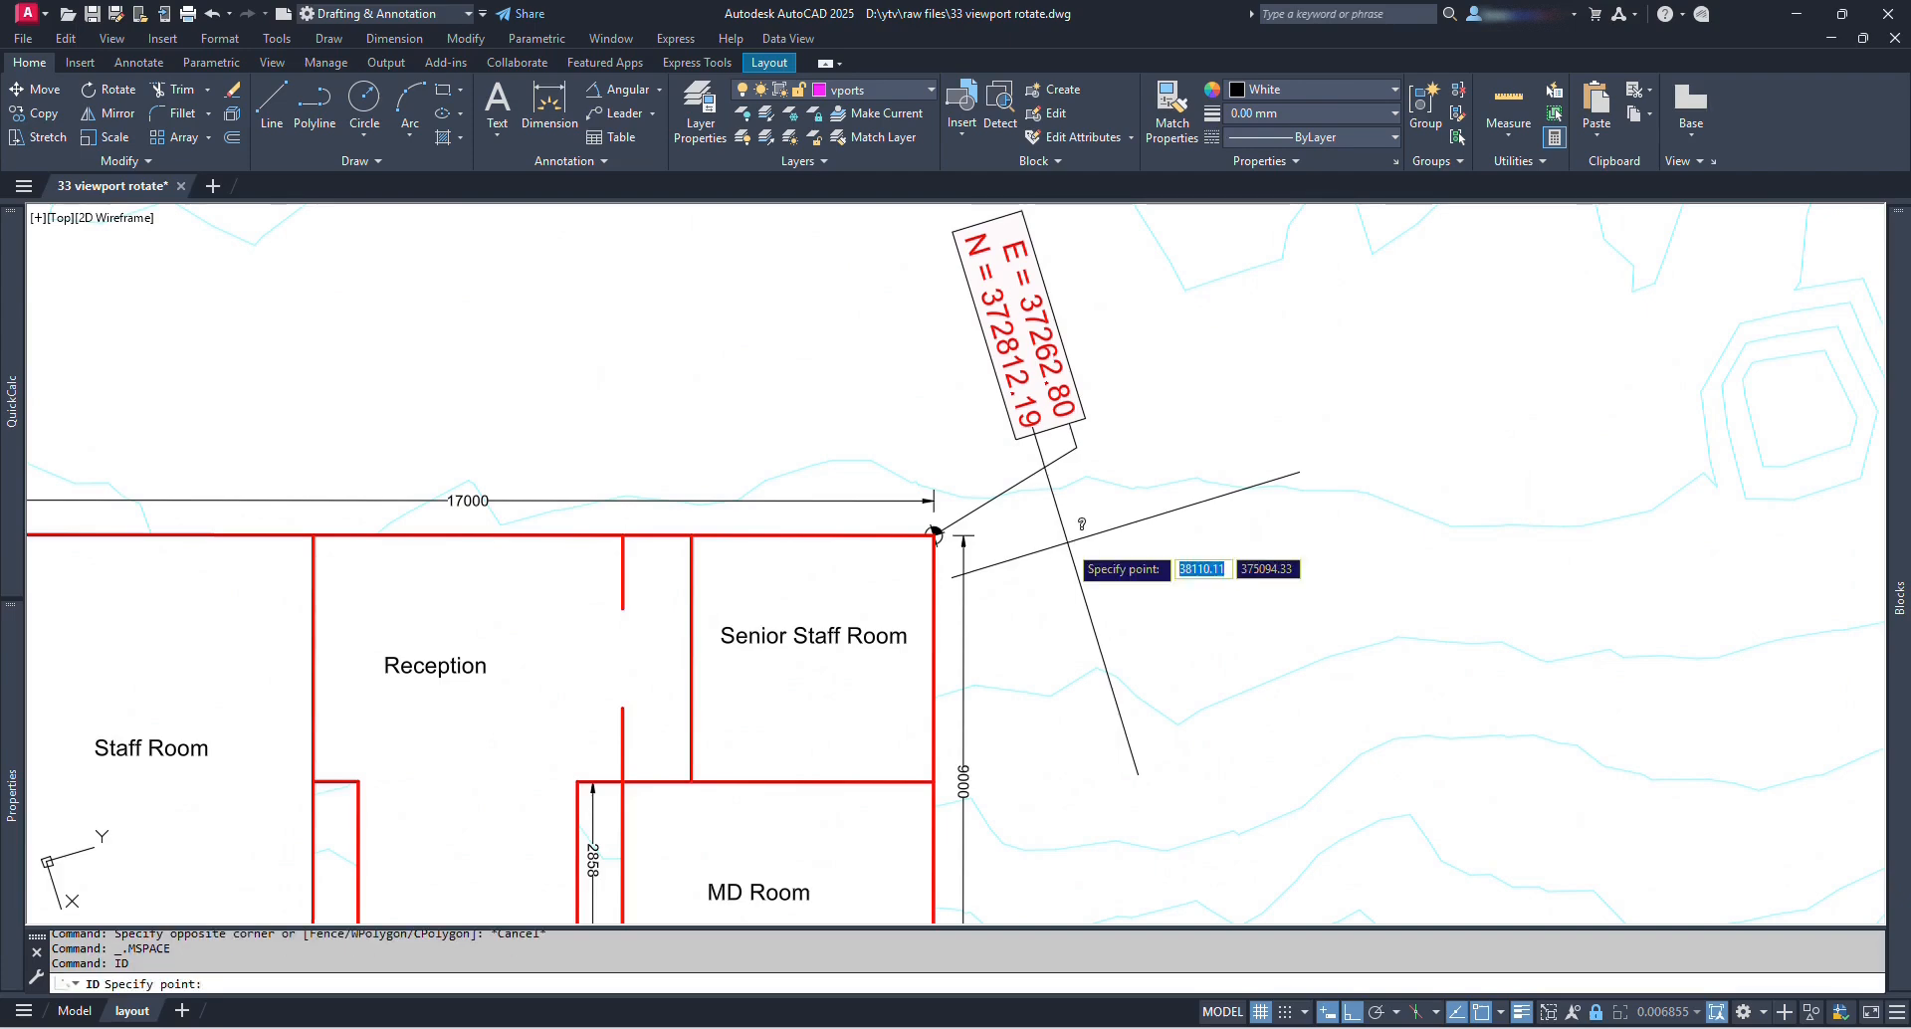
left_click(936, 535)
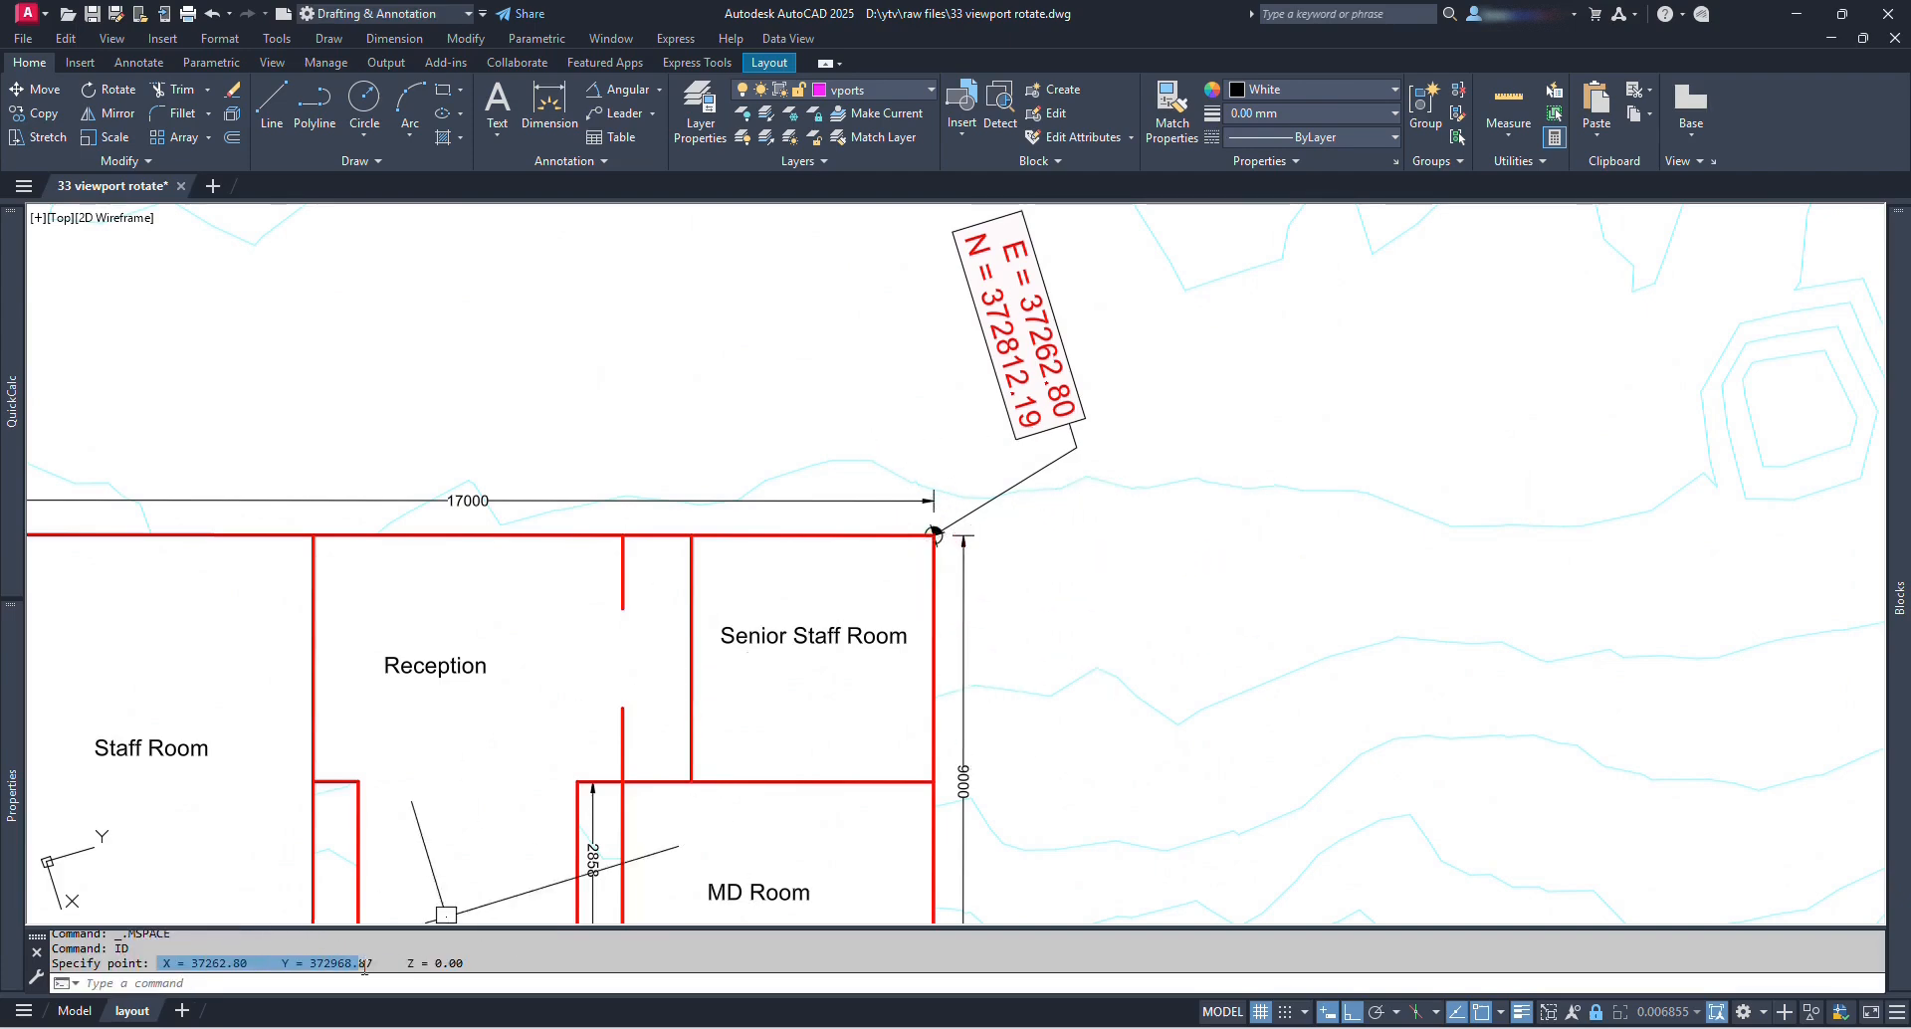
key("Escape")
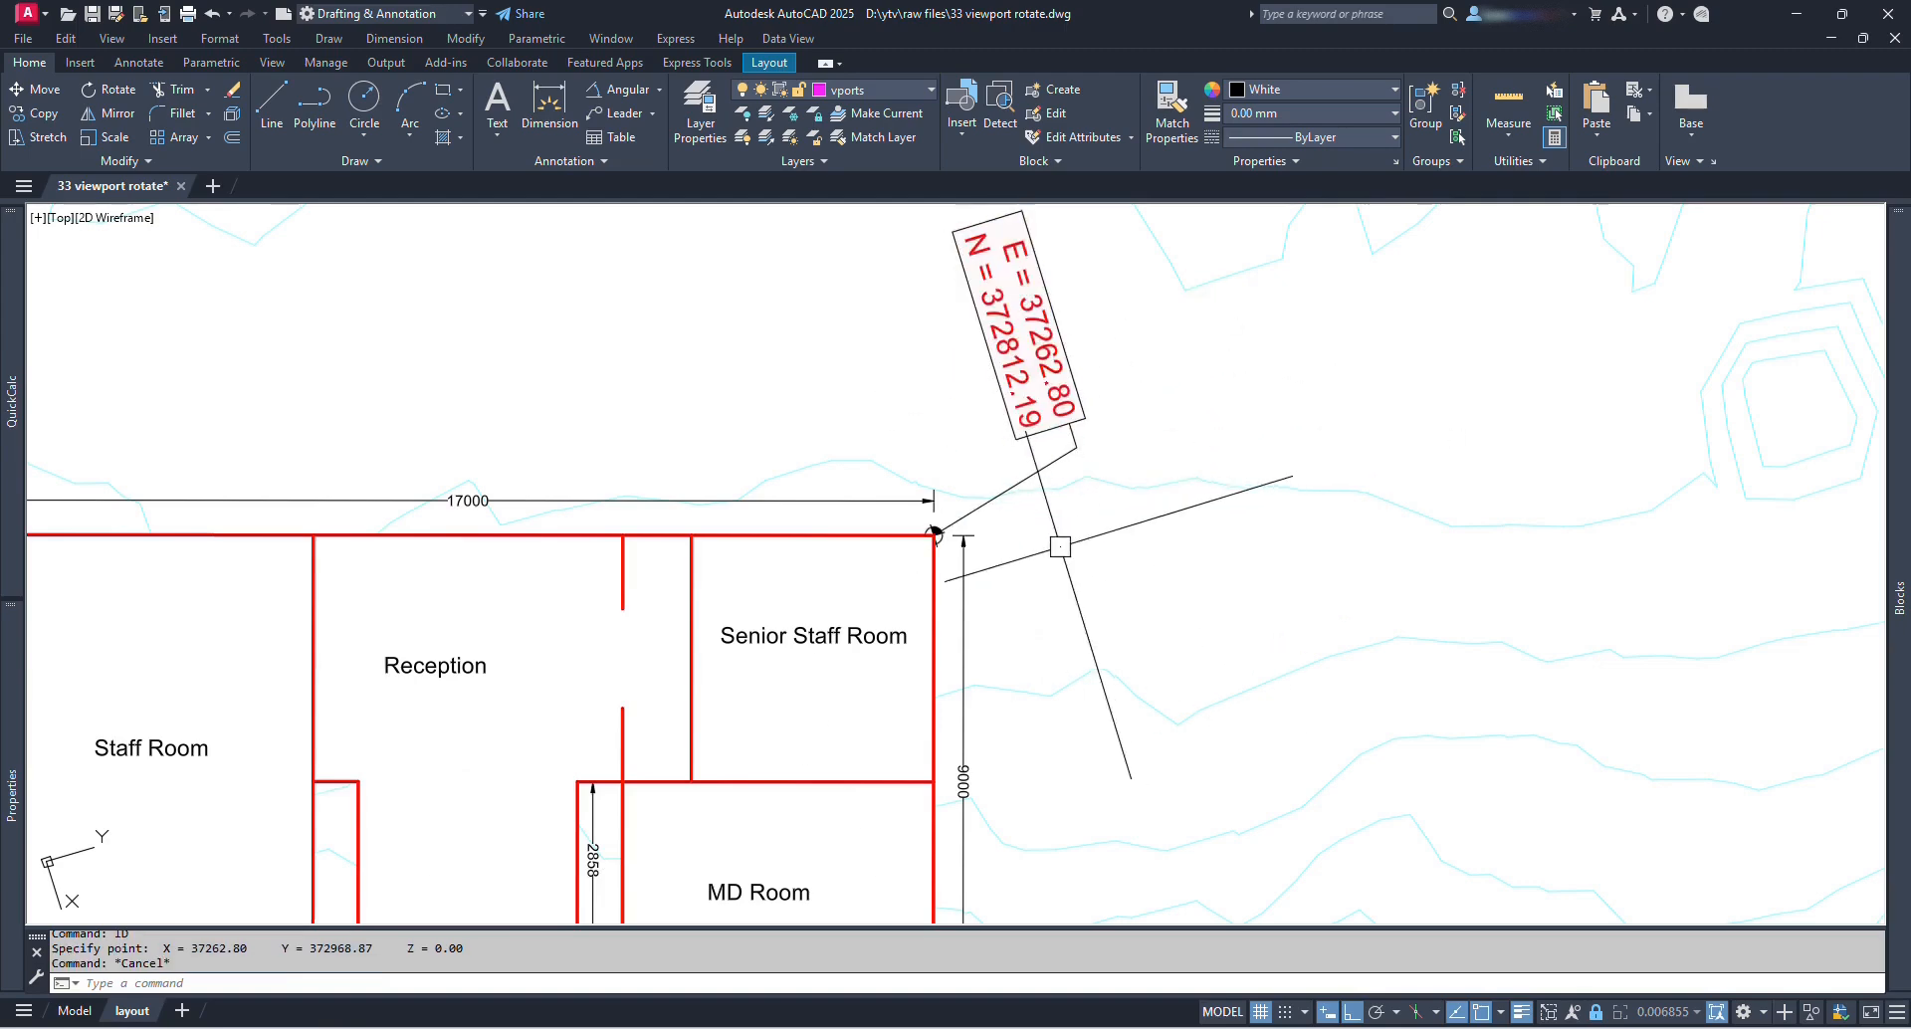
scroll(936, 535, "down", 4)
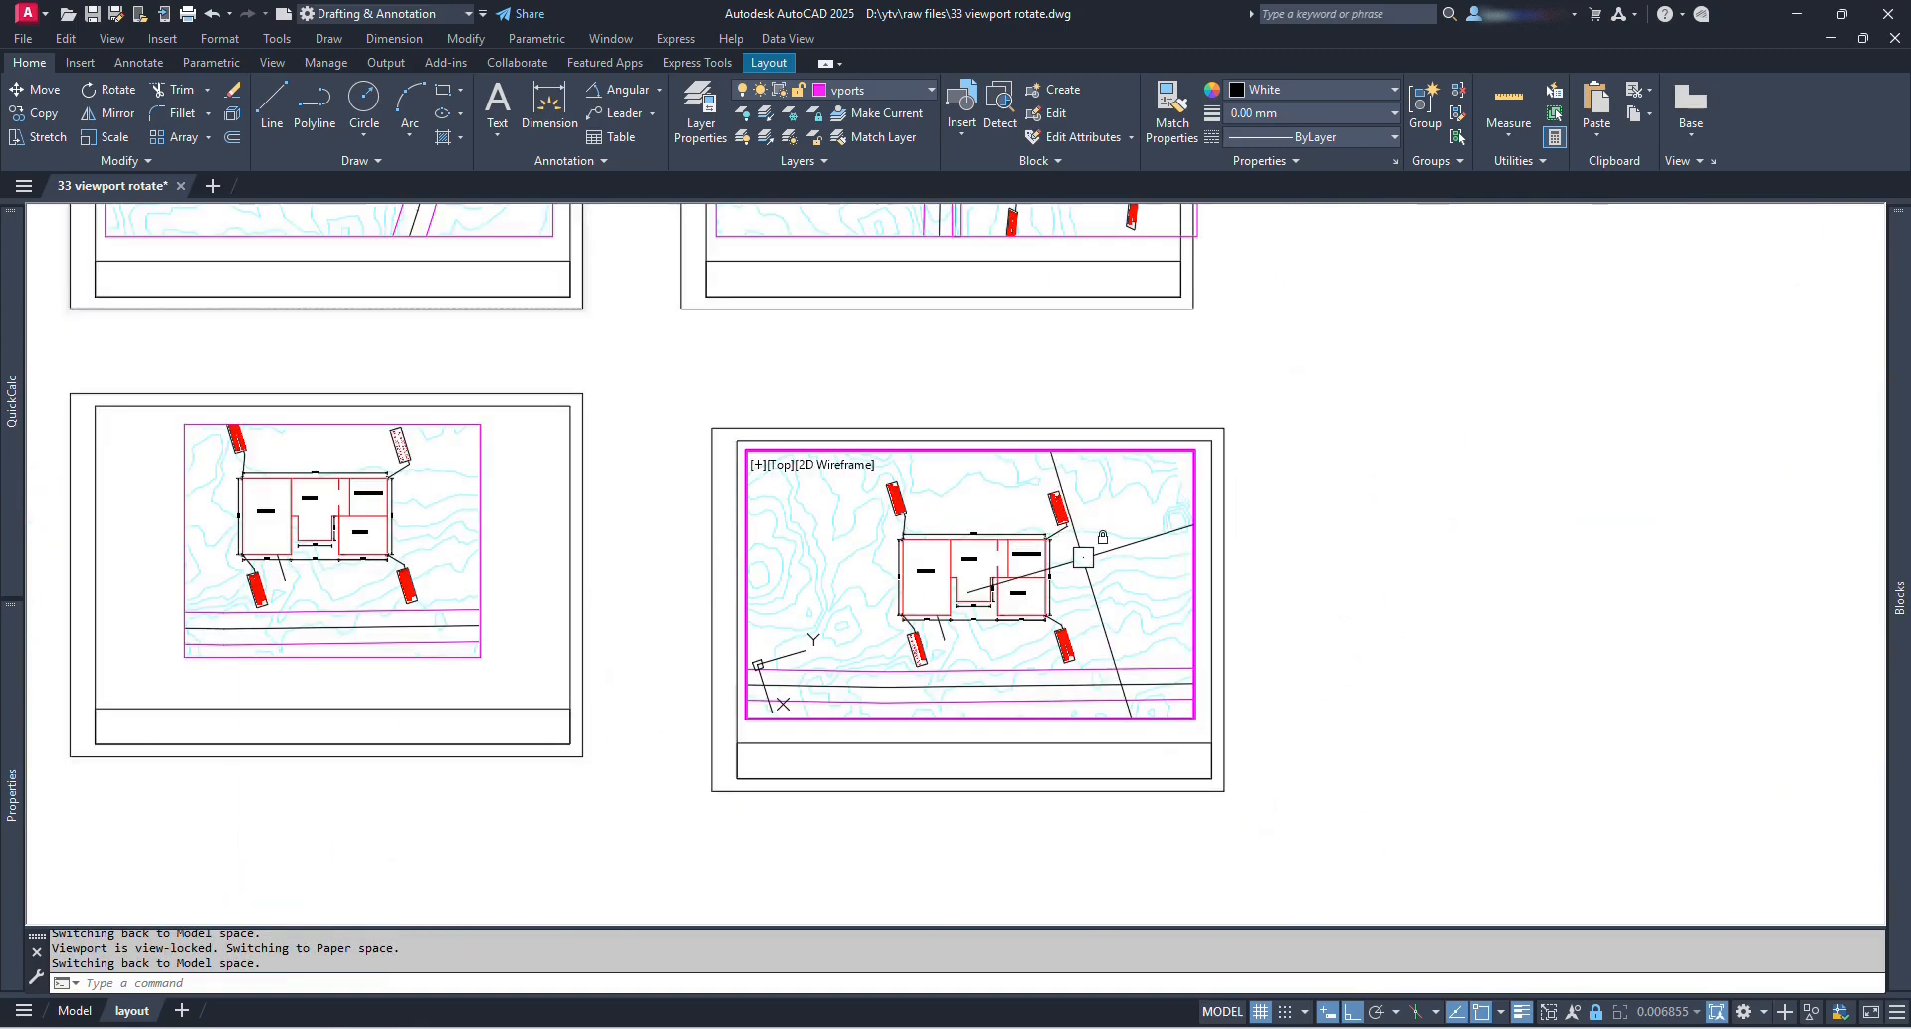
double_click(1424, 547)
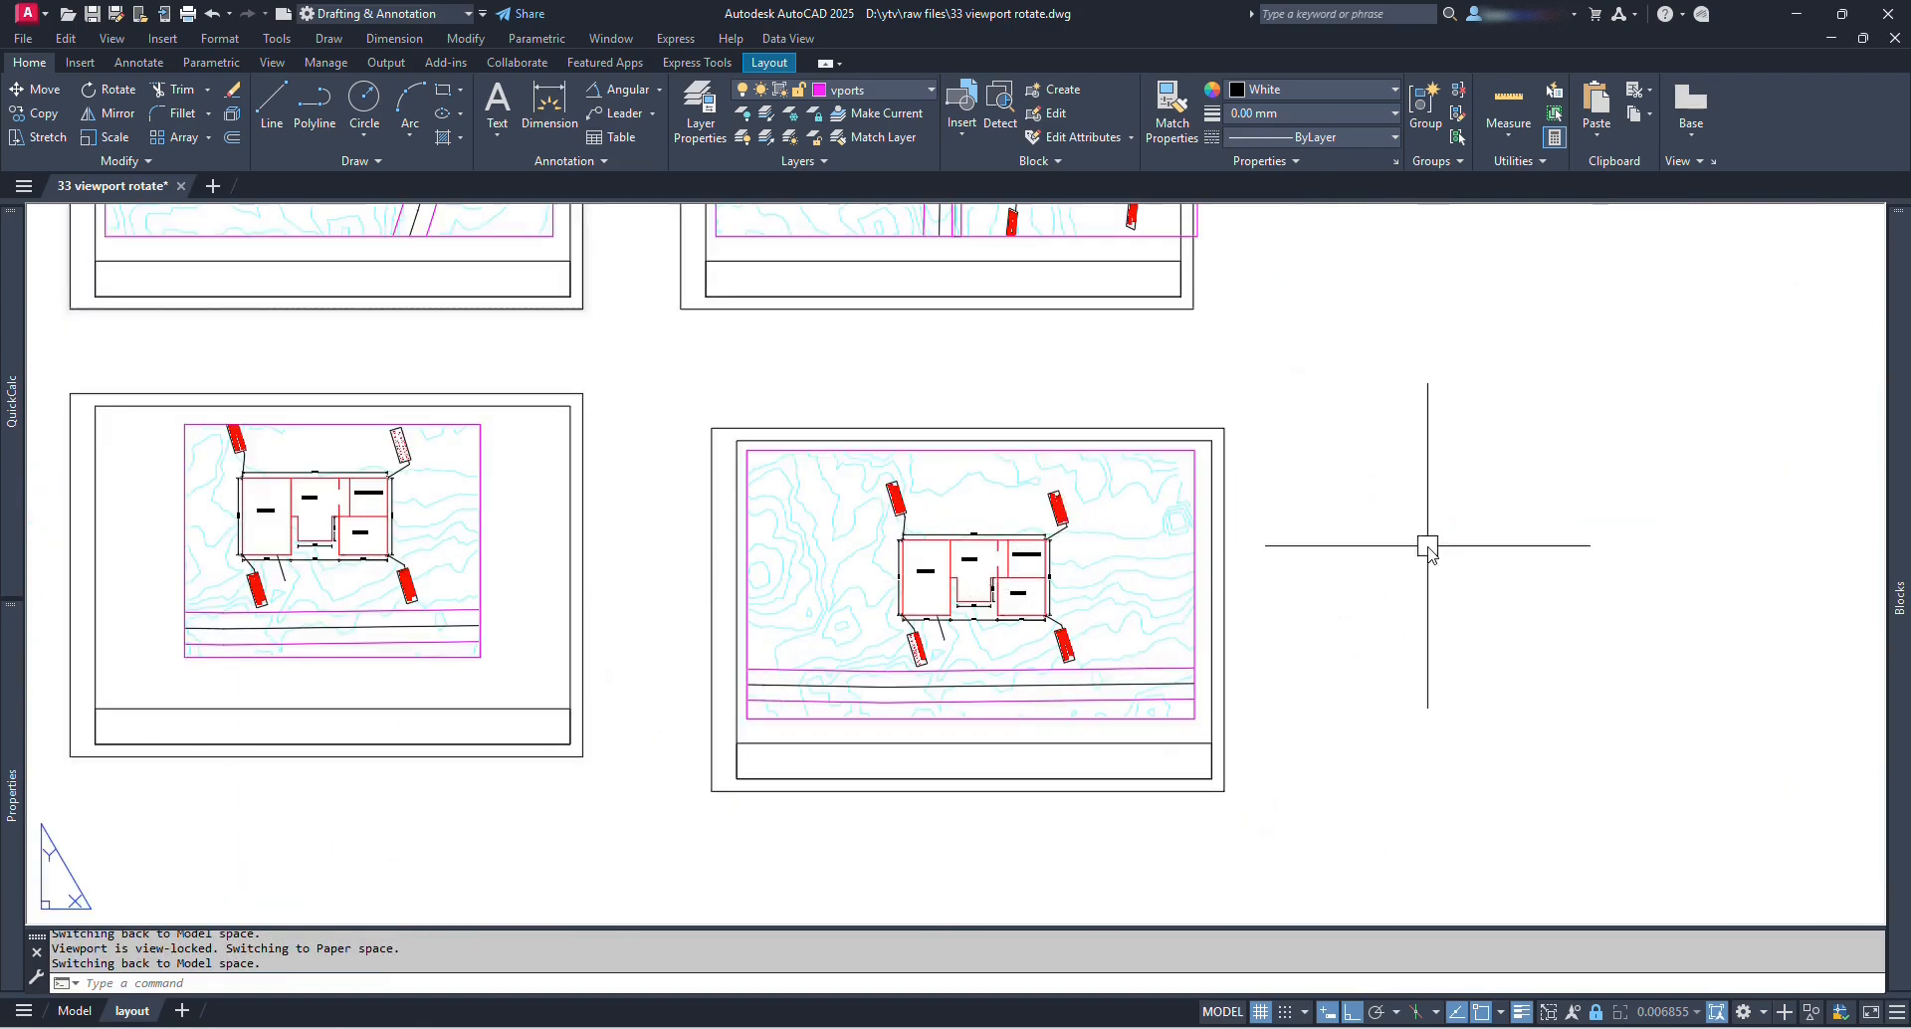
Step: Unlock the rotated viewport by setting Display locked to No
left_click(1102, 721)
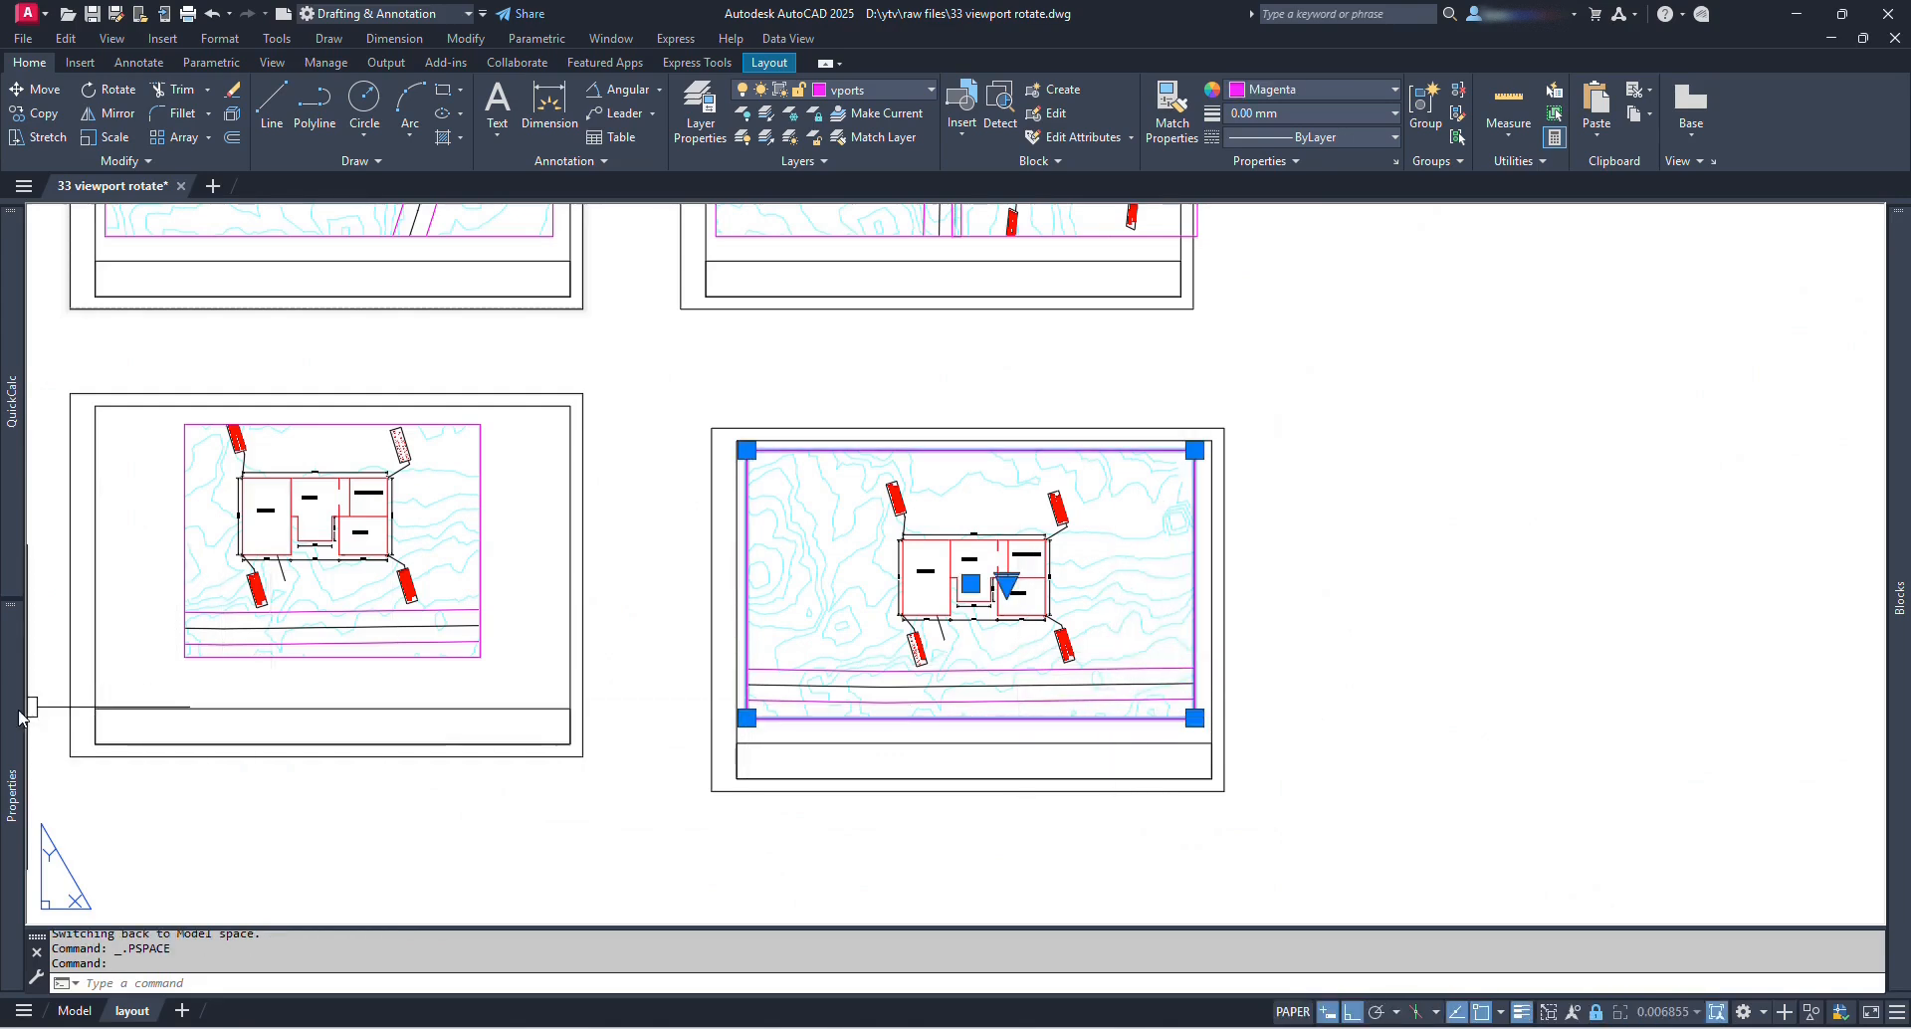
mouse_move(16, 718)
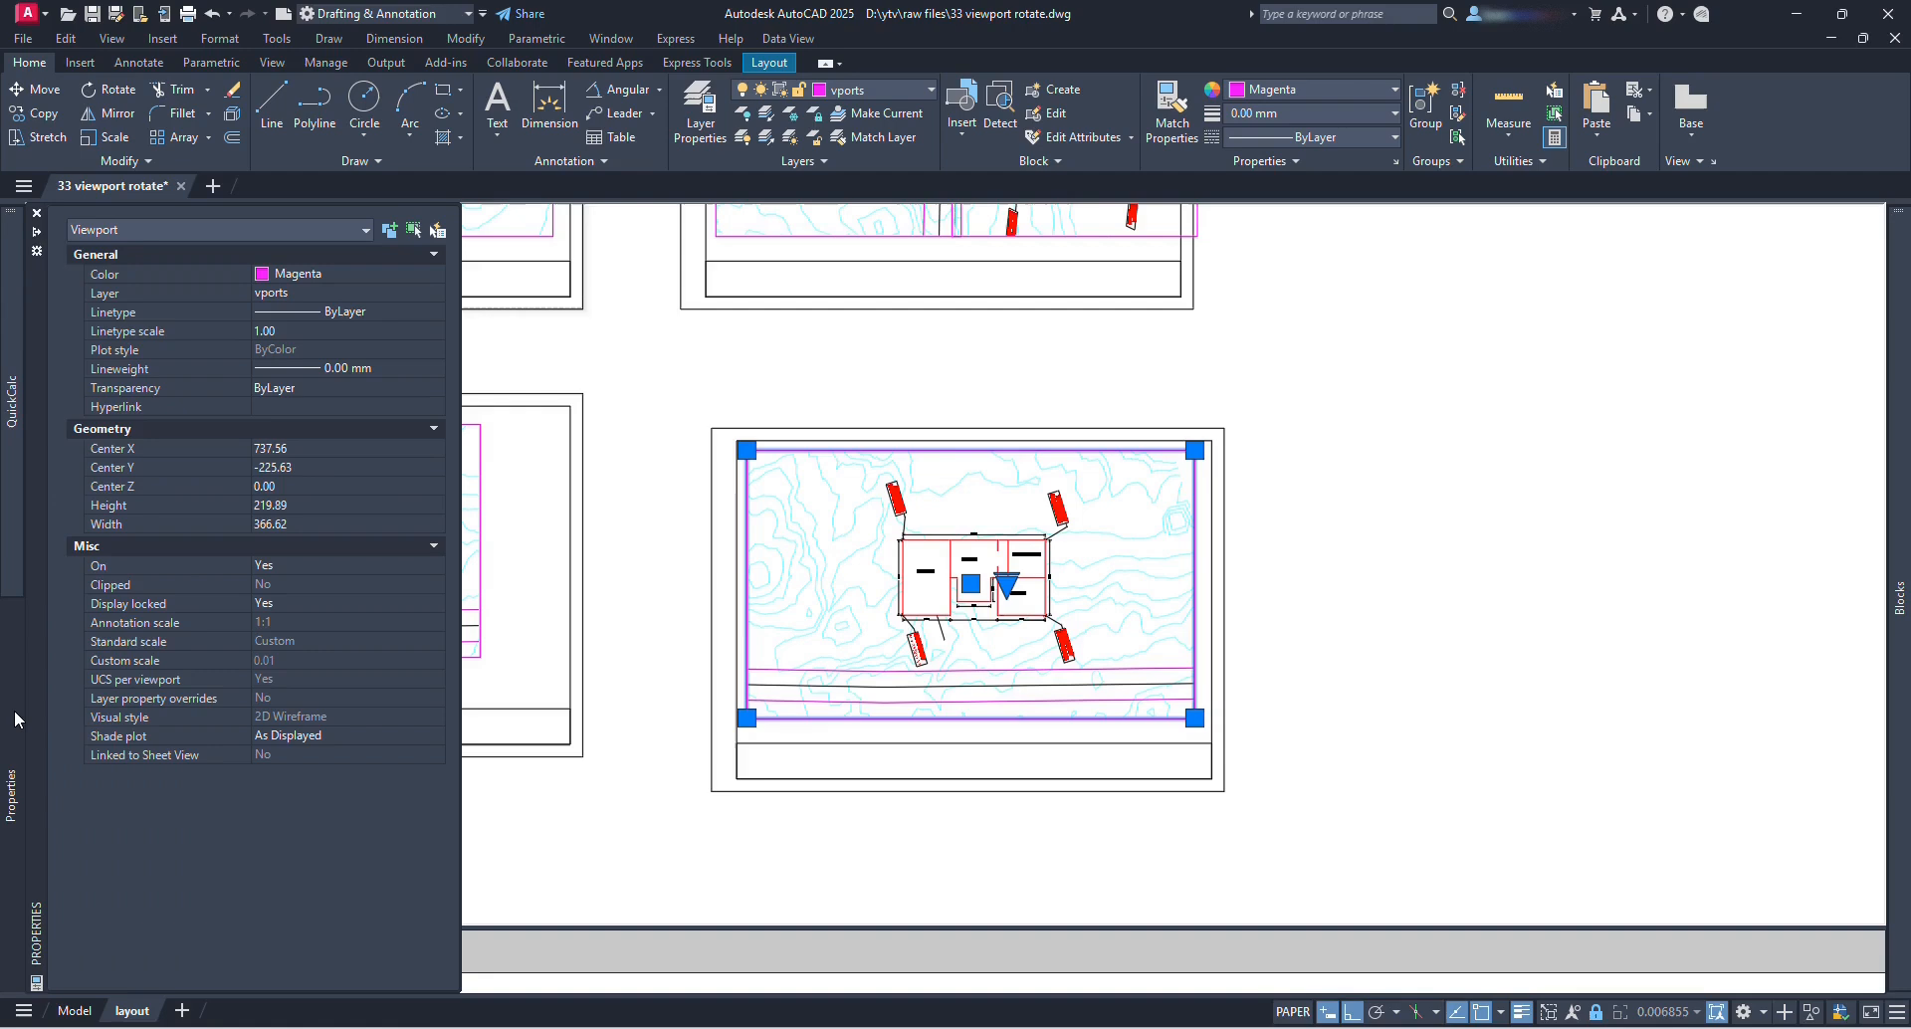
left_click(341, 601)
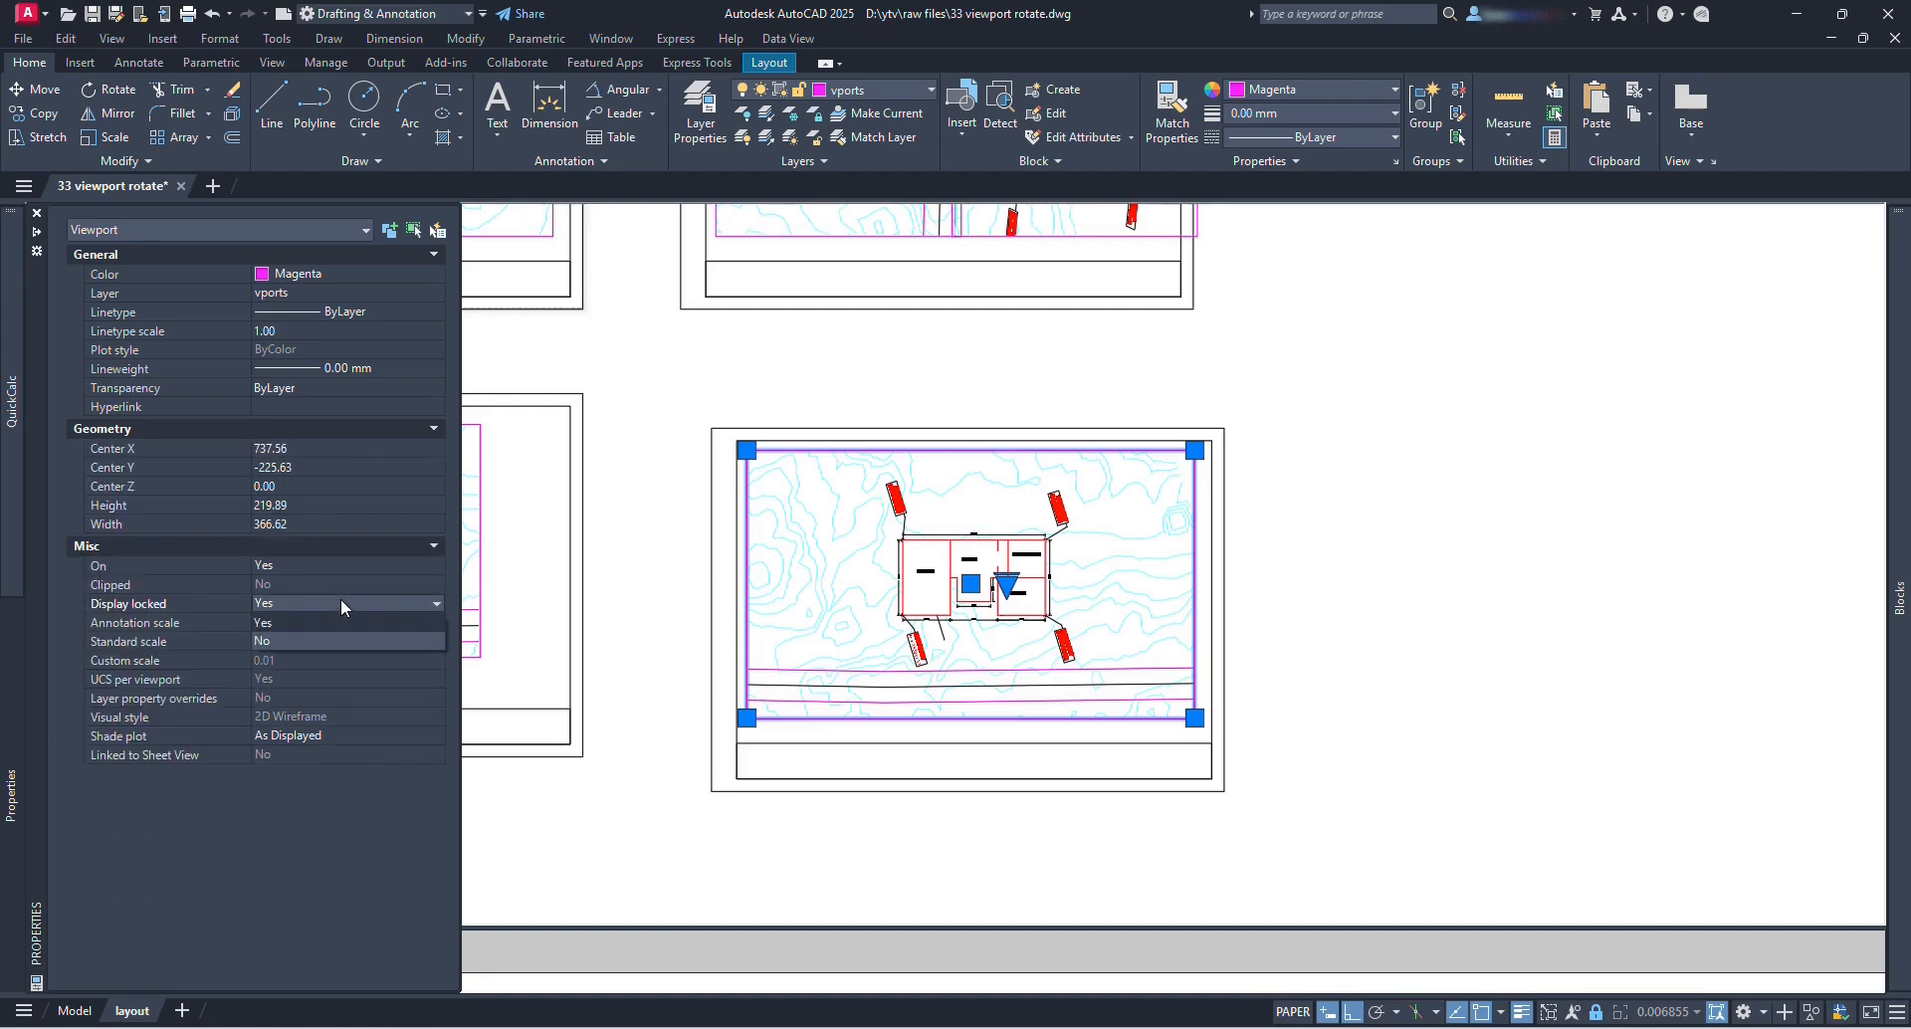
left_click(303, 641)
key("Escape")
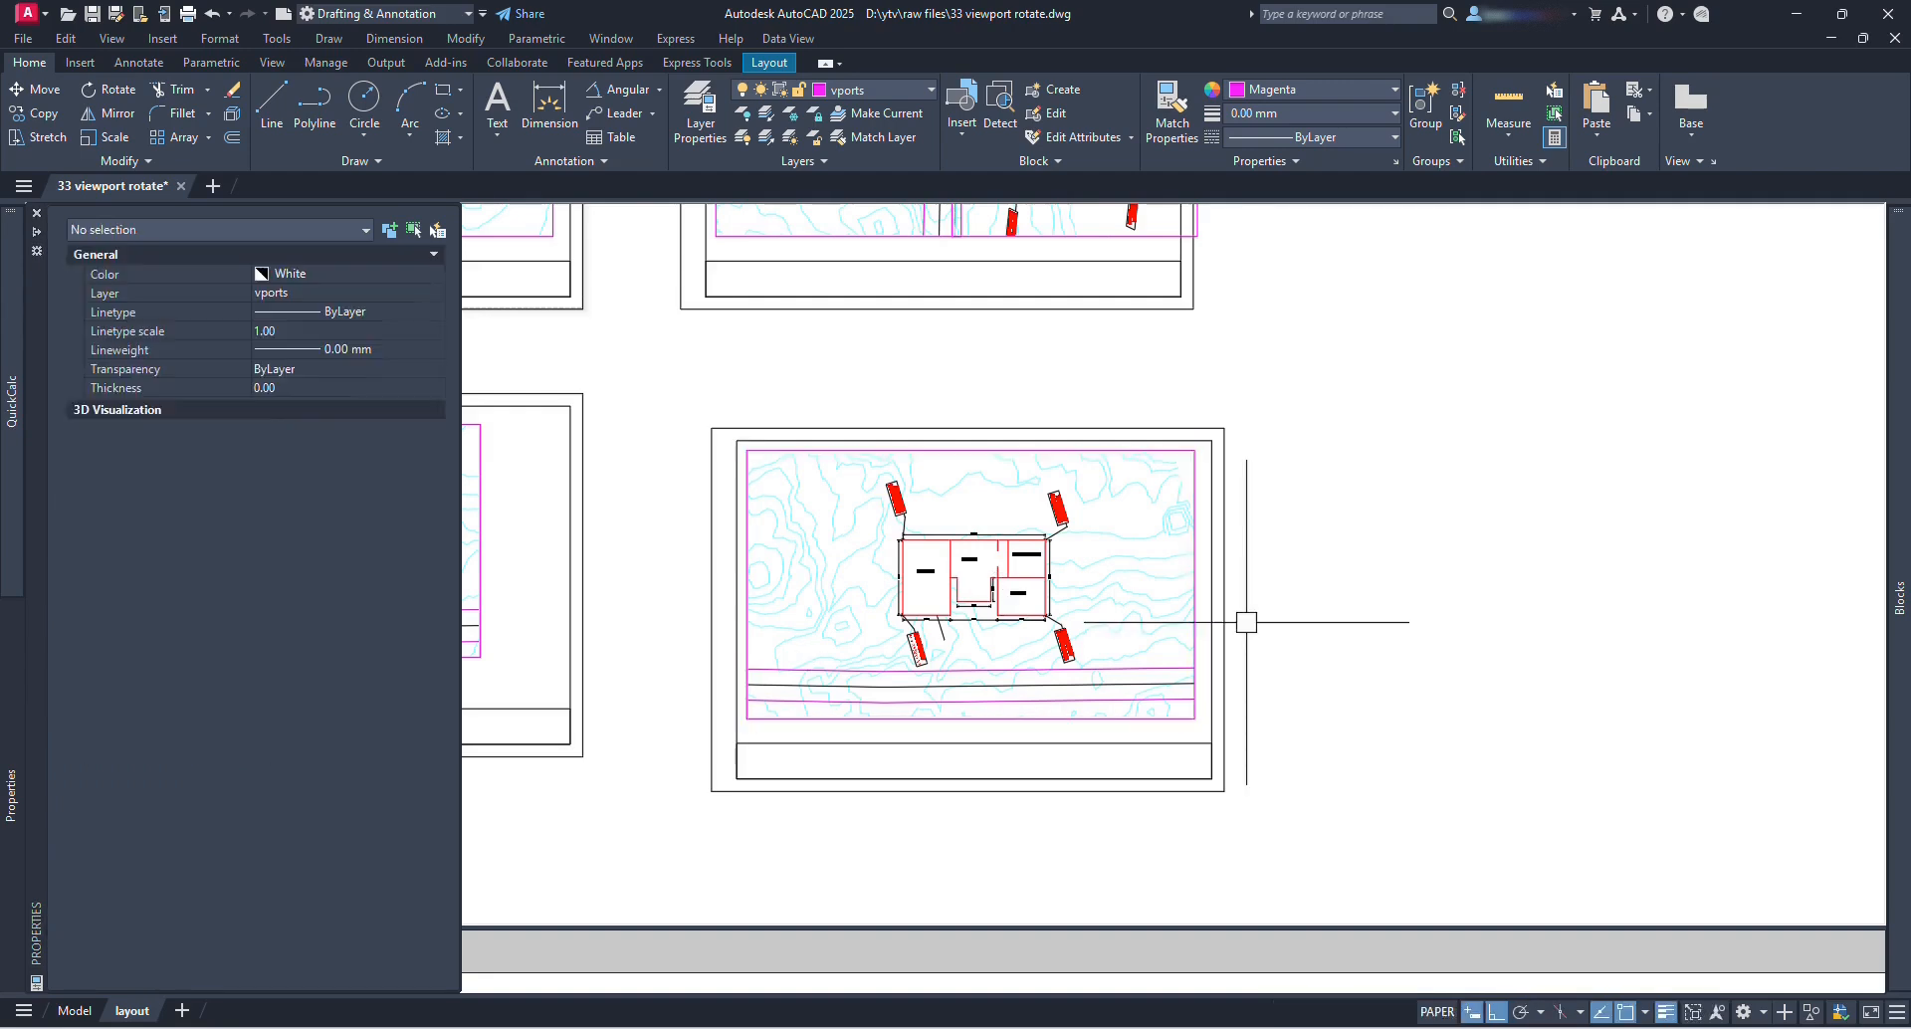
Step: Try rotating the viewport's view about the building's middle with MVSETUP's Rotate view so world X points up, and undo that rotation
middle_click_drag(1298, 672, 1359, 670)
scroll(1166, 657, "up", 2)
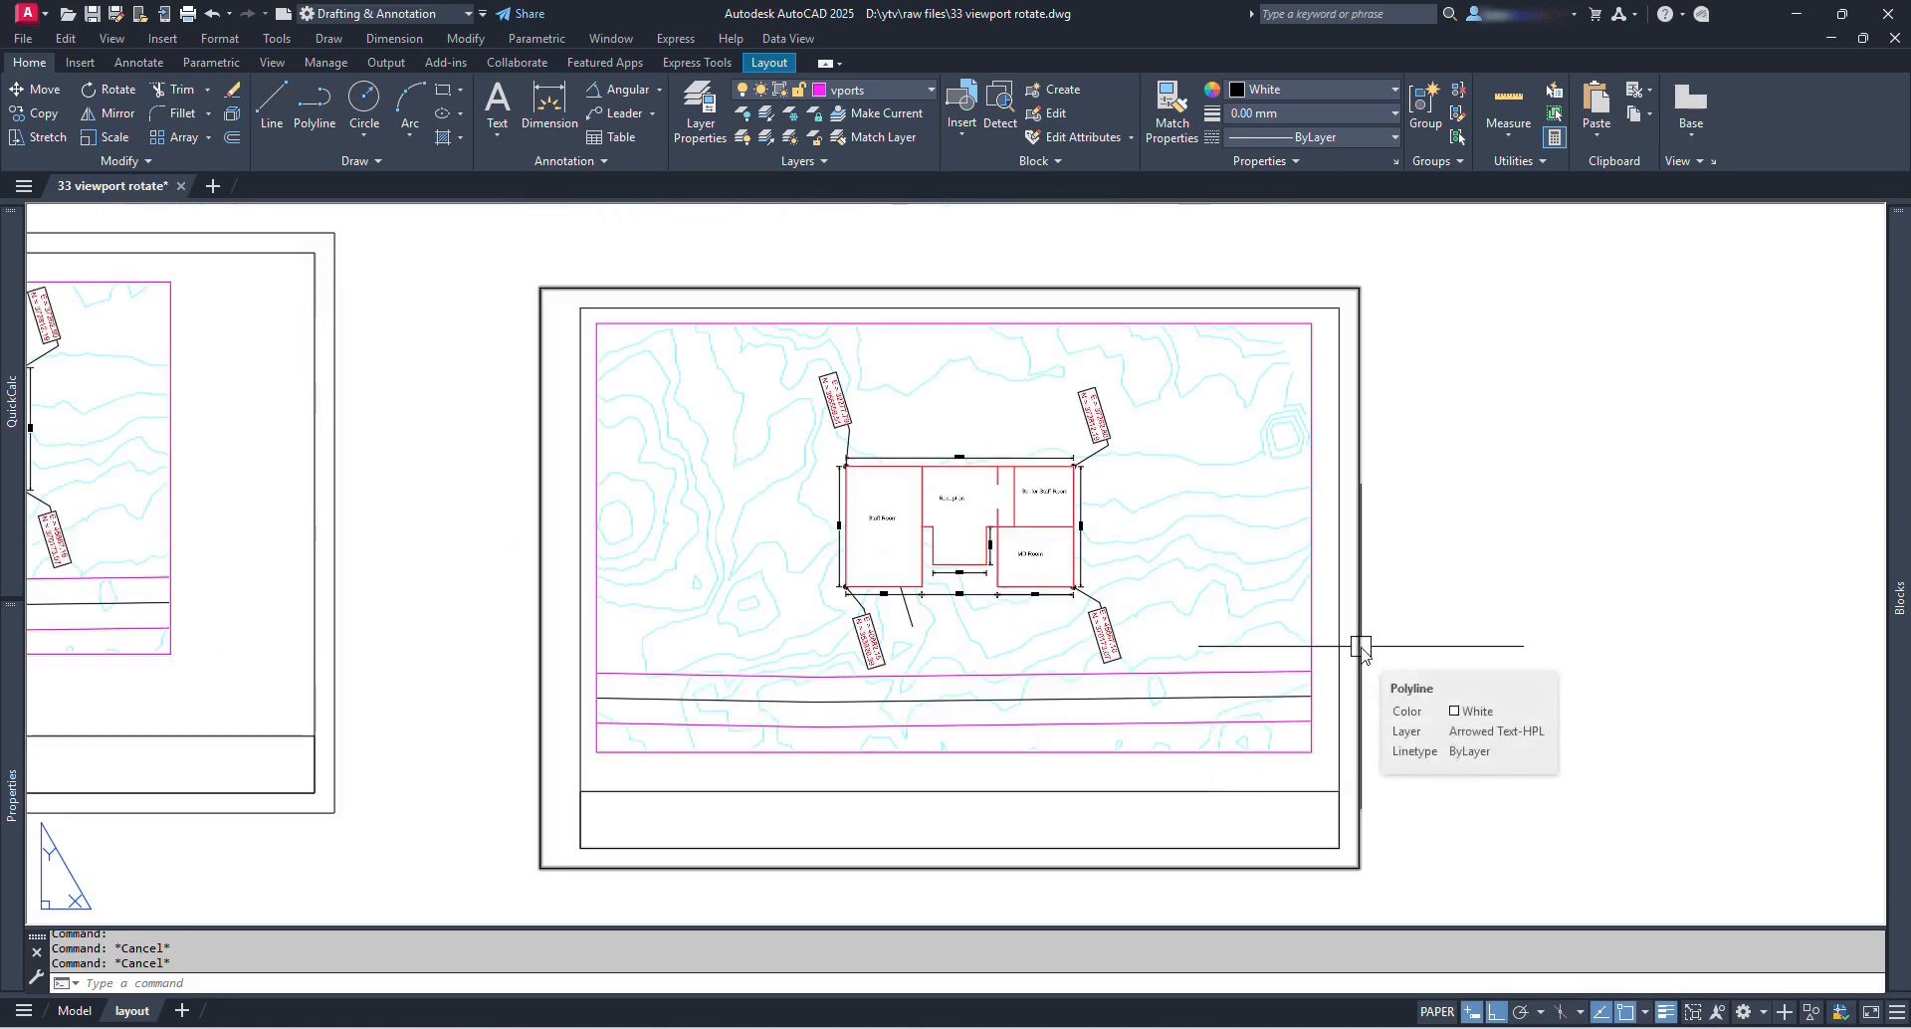
type("mvsetup")
key("Return")
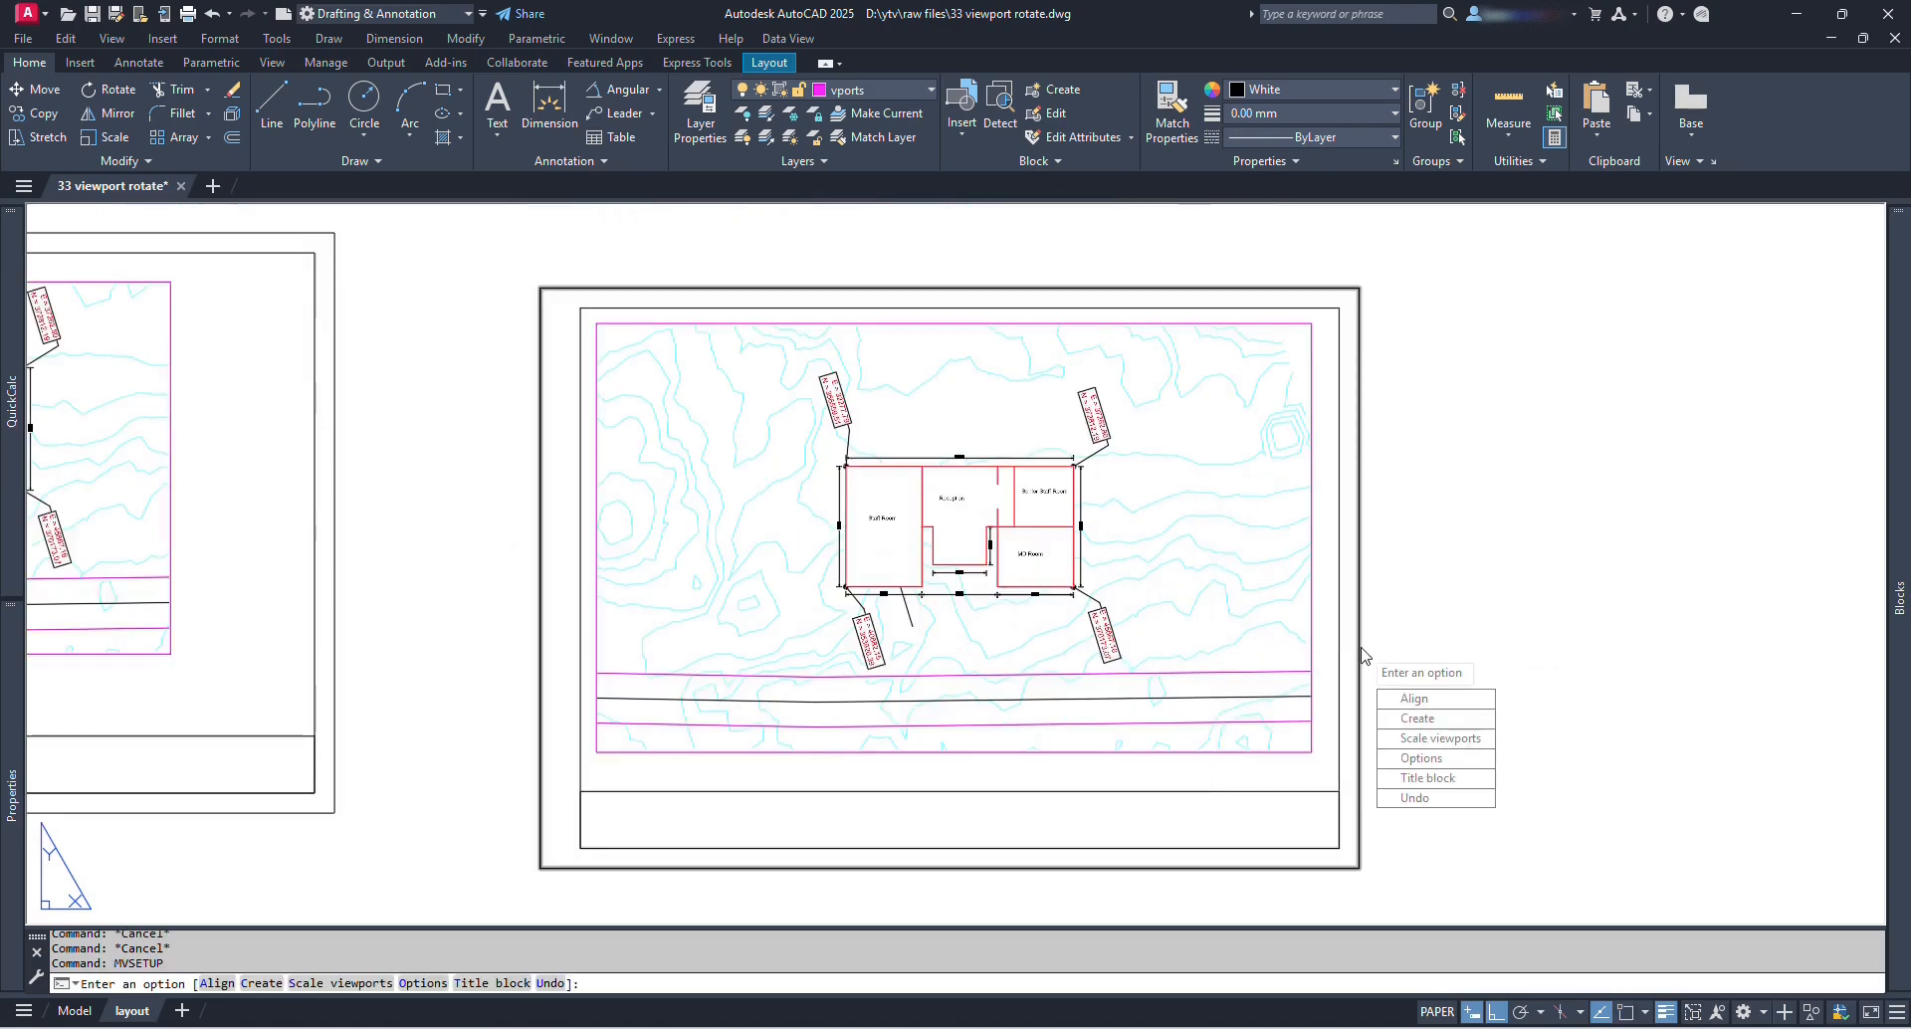
left_click(1424, 700)
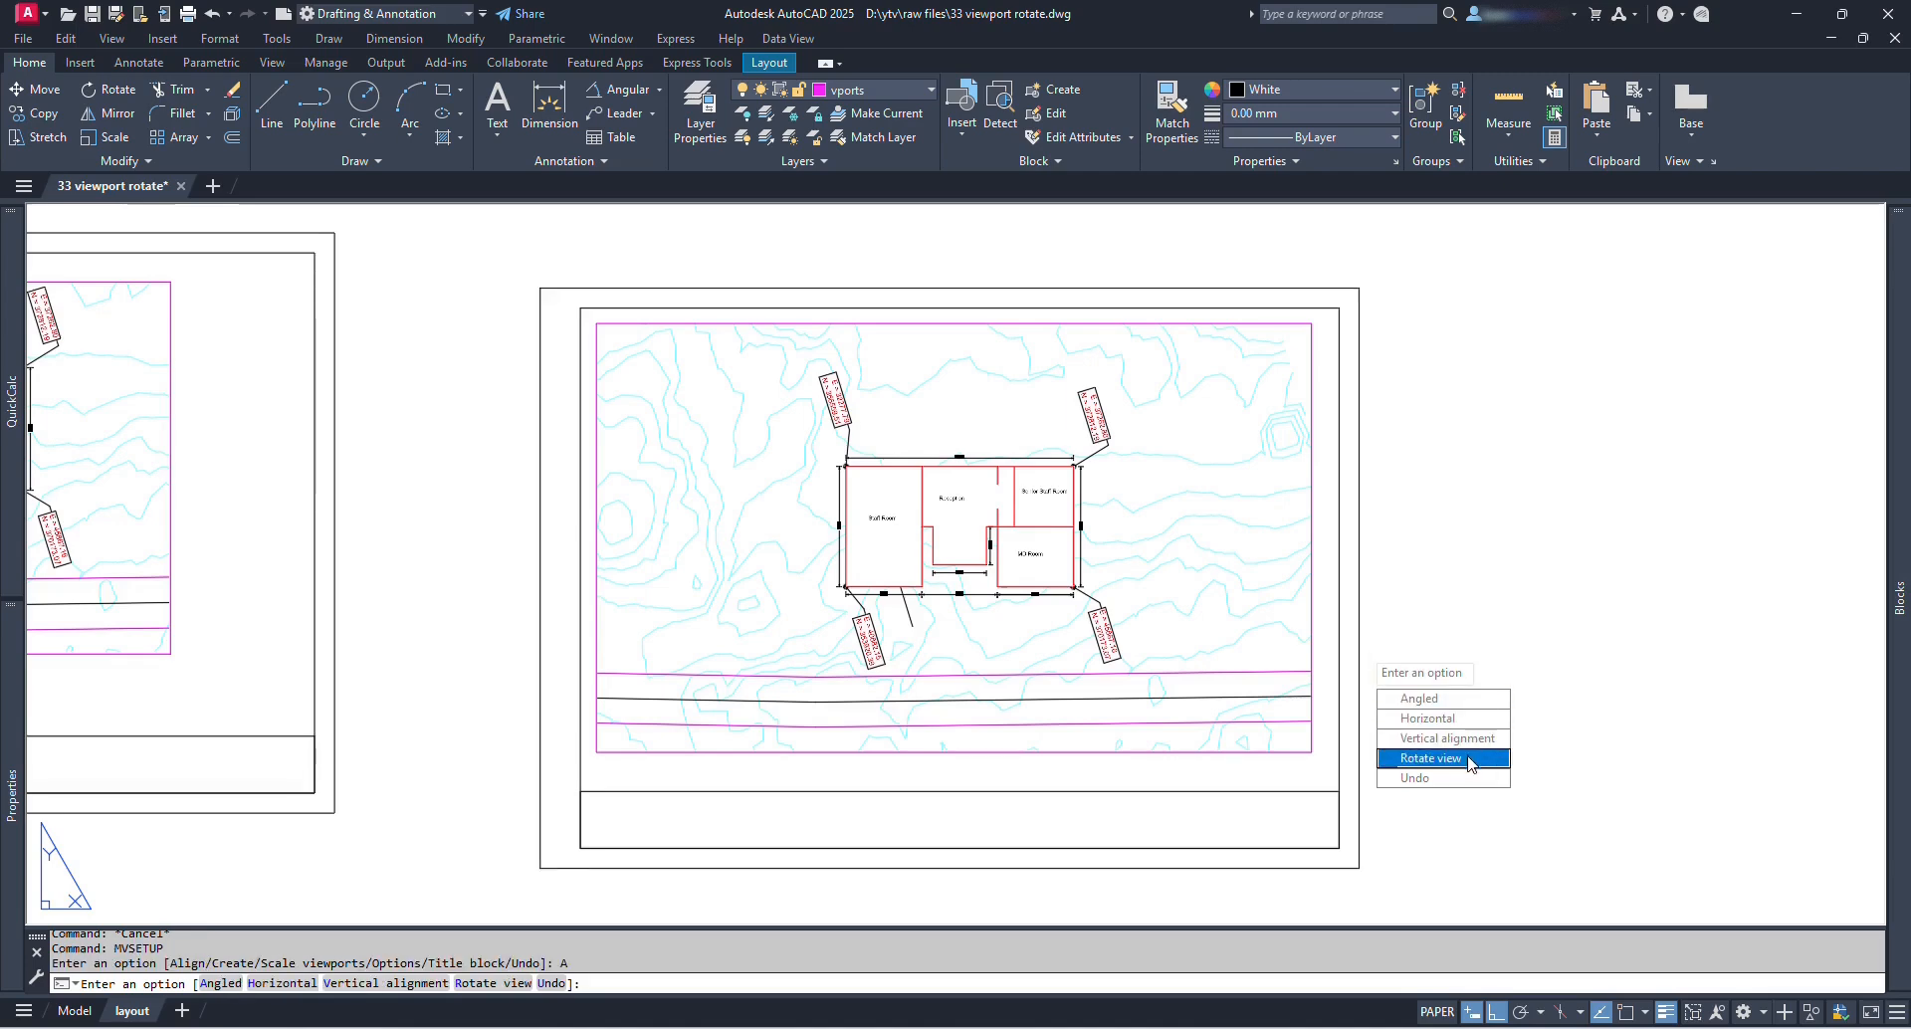
left_click(1473, 759)
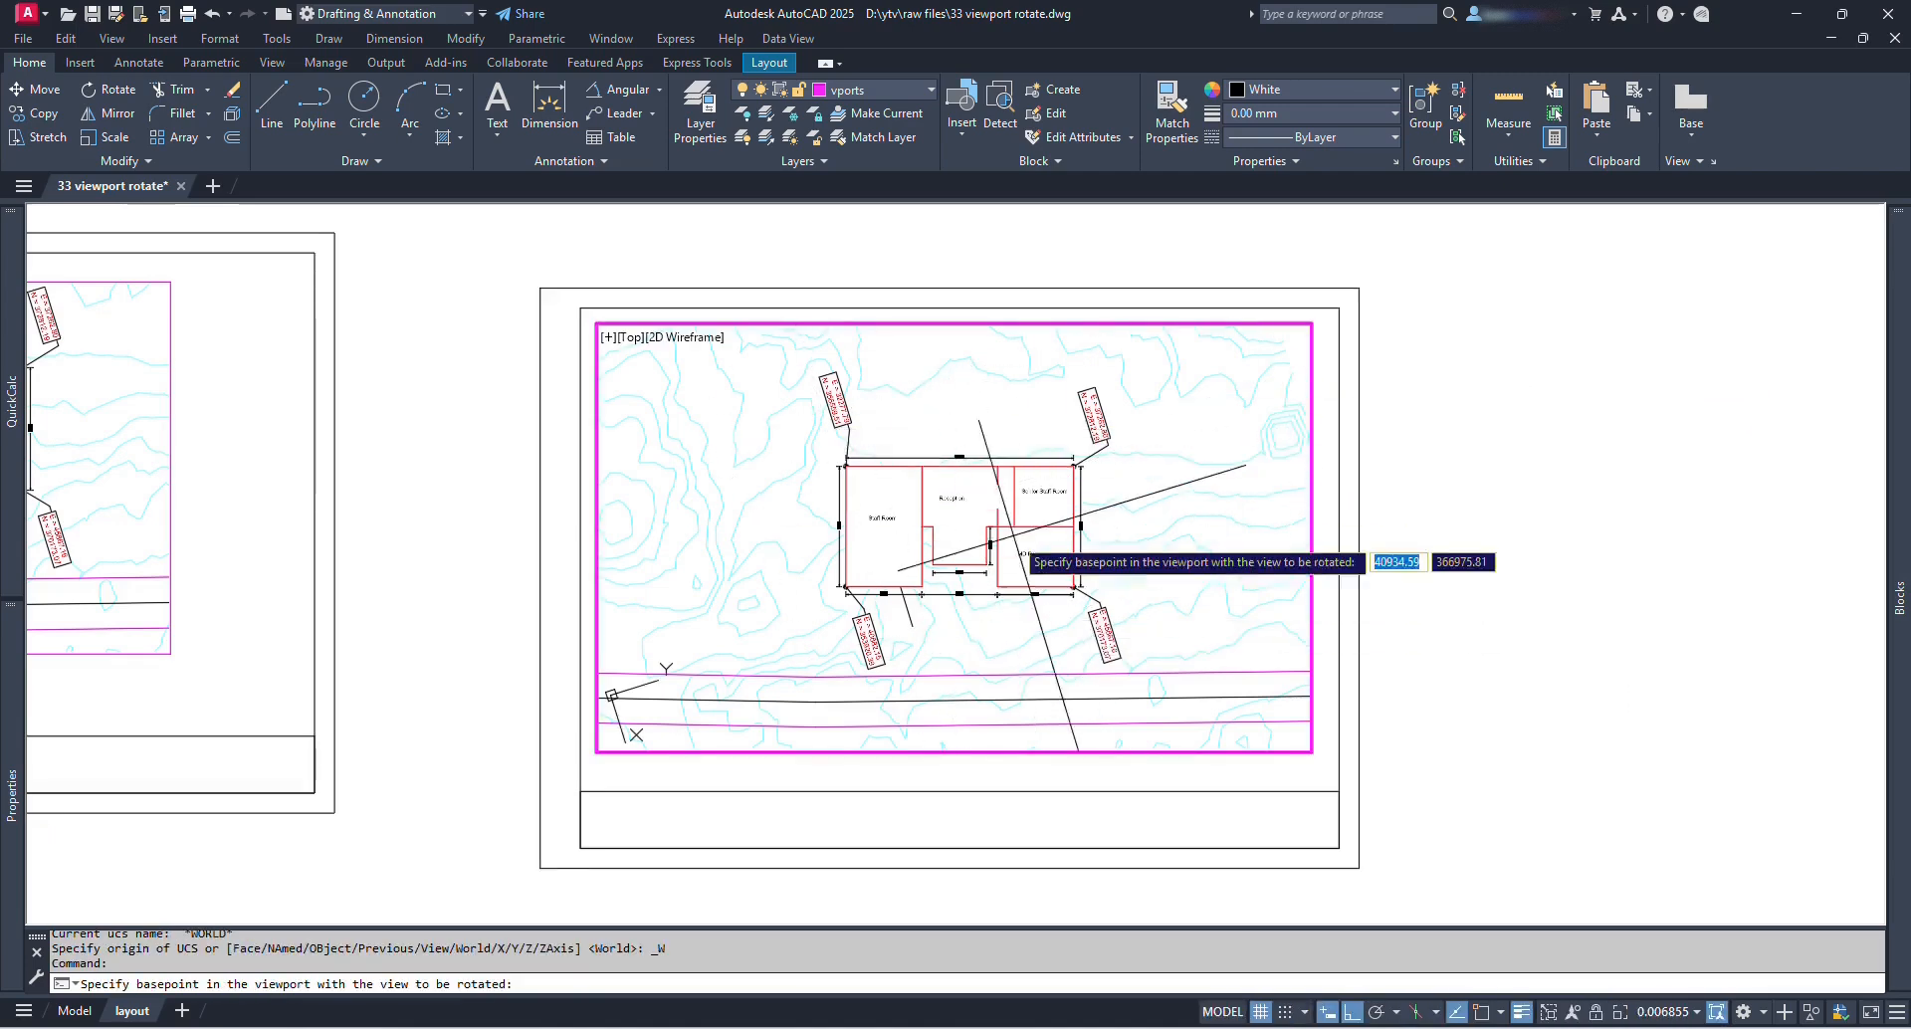
left_click(966, 517)
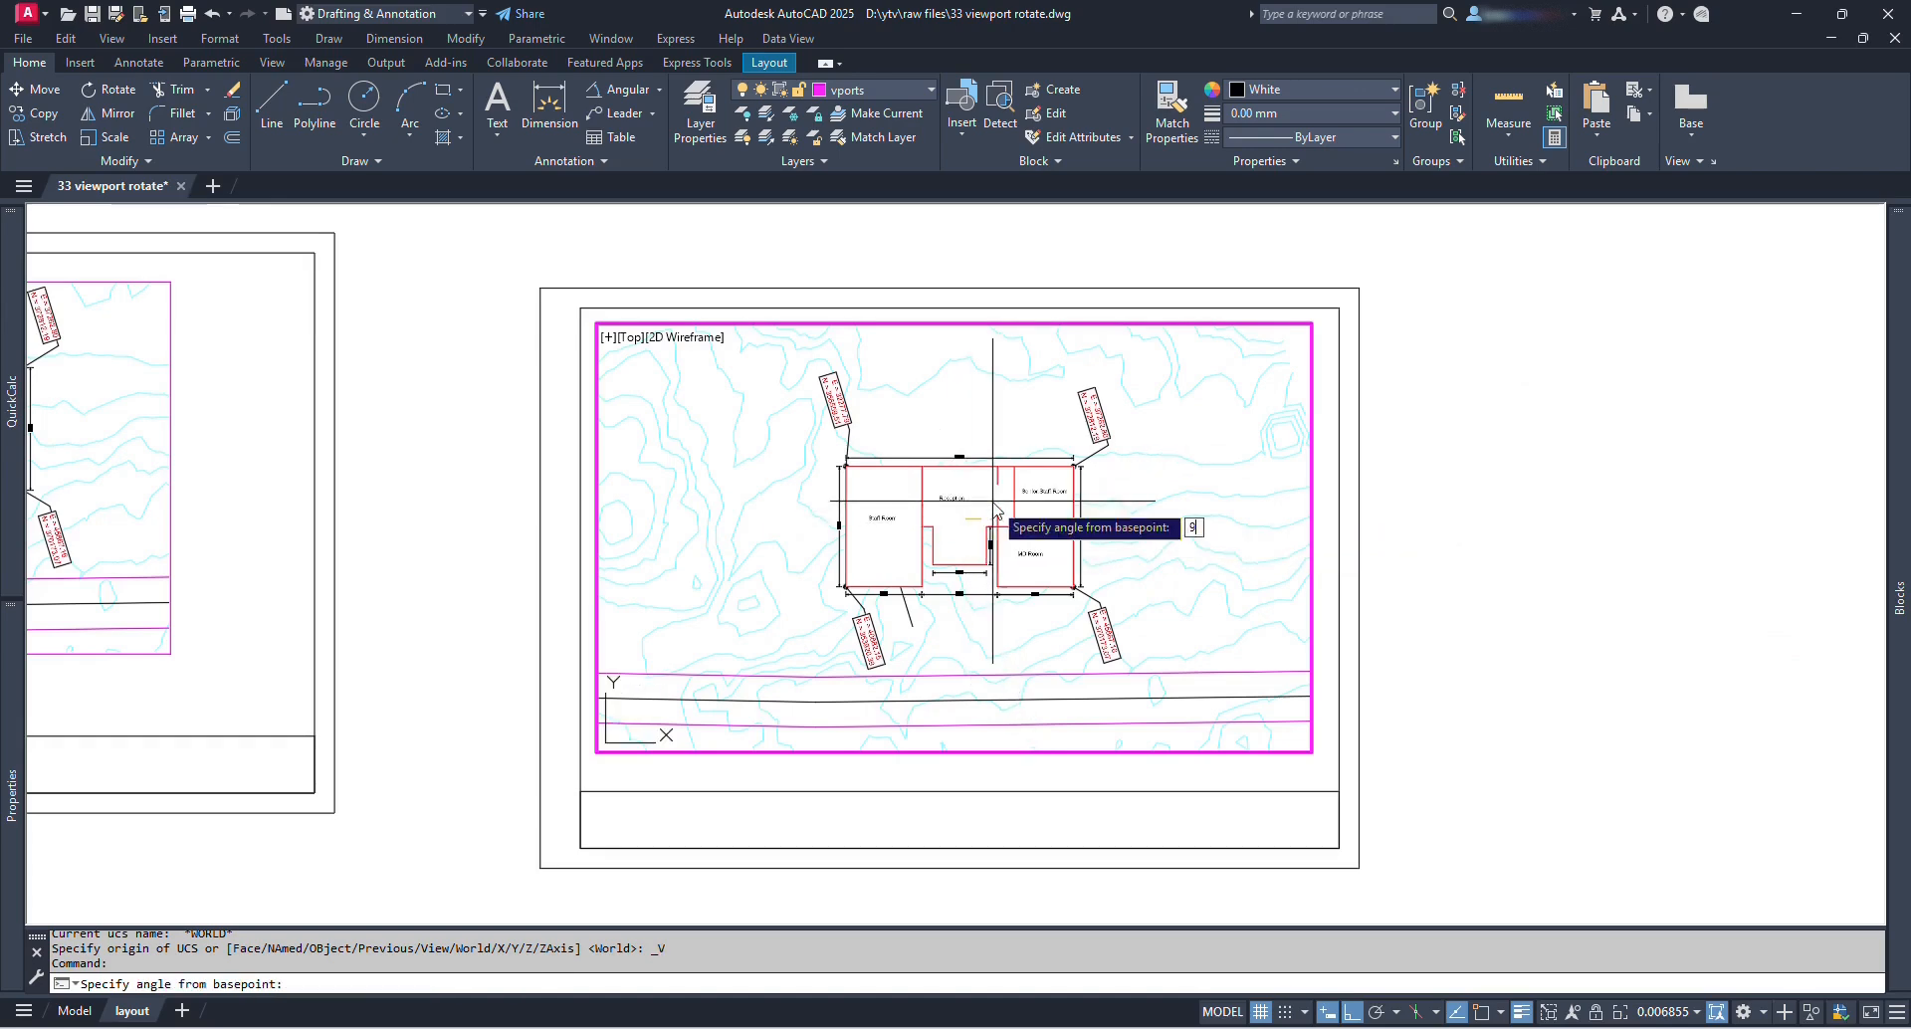
left_click(996, 511)
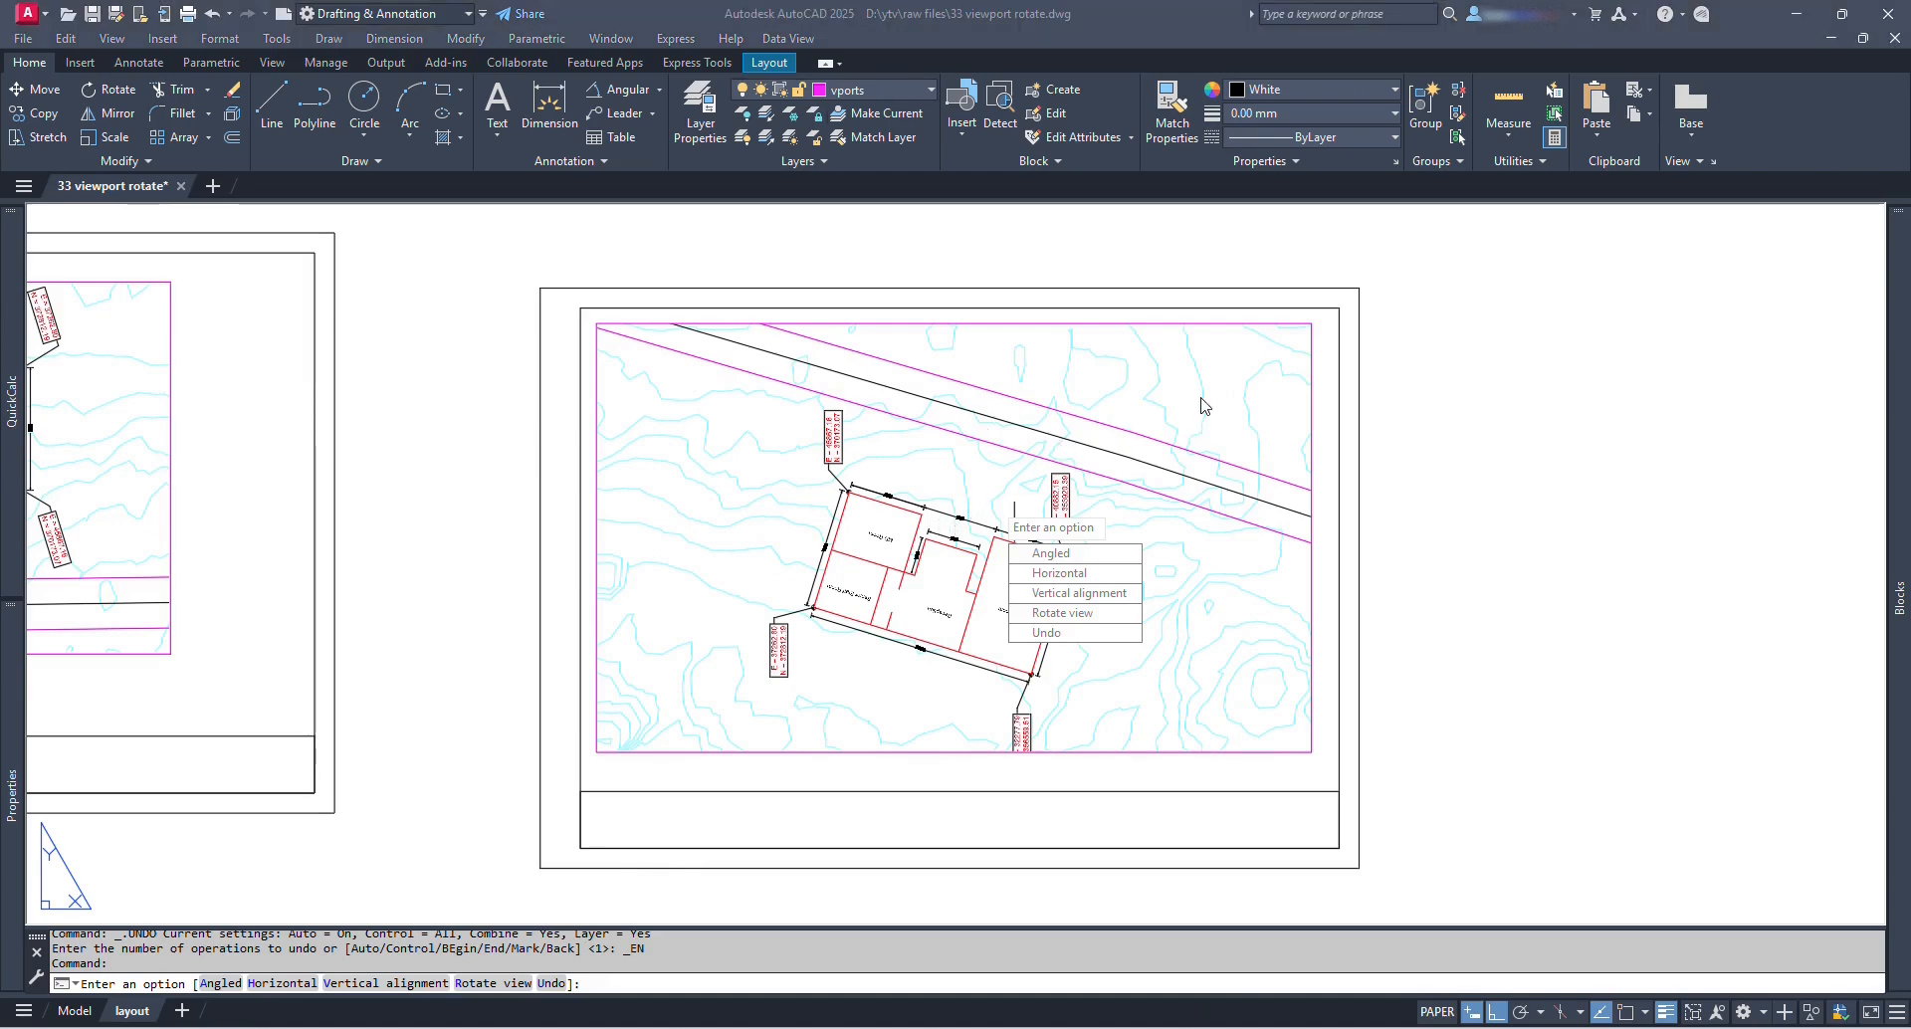
key("Escape")
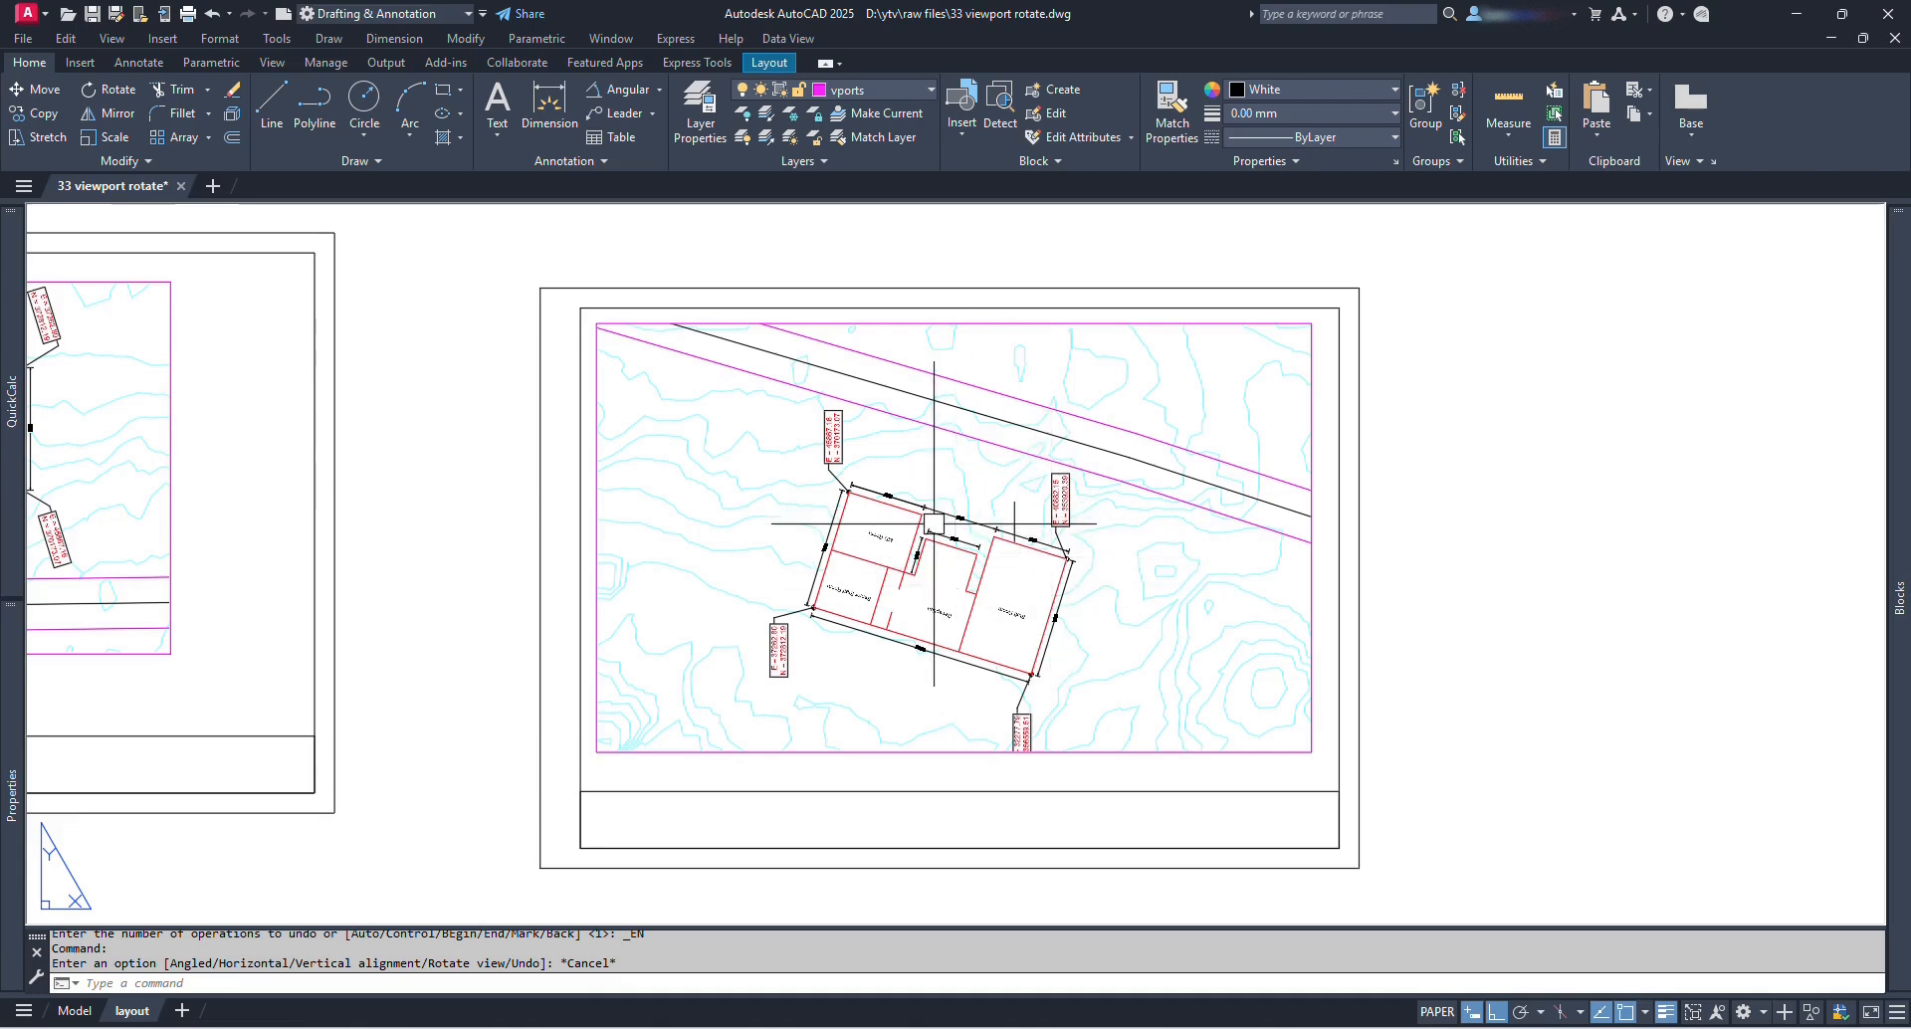
double_click(911, 687)
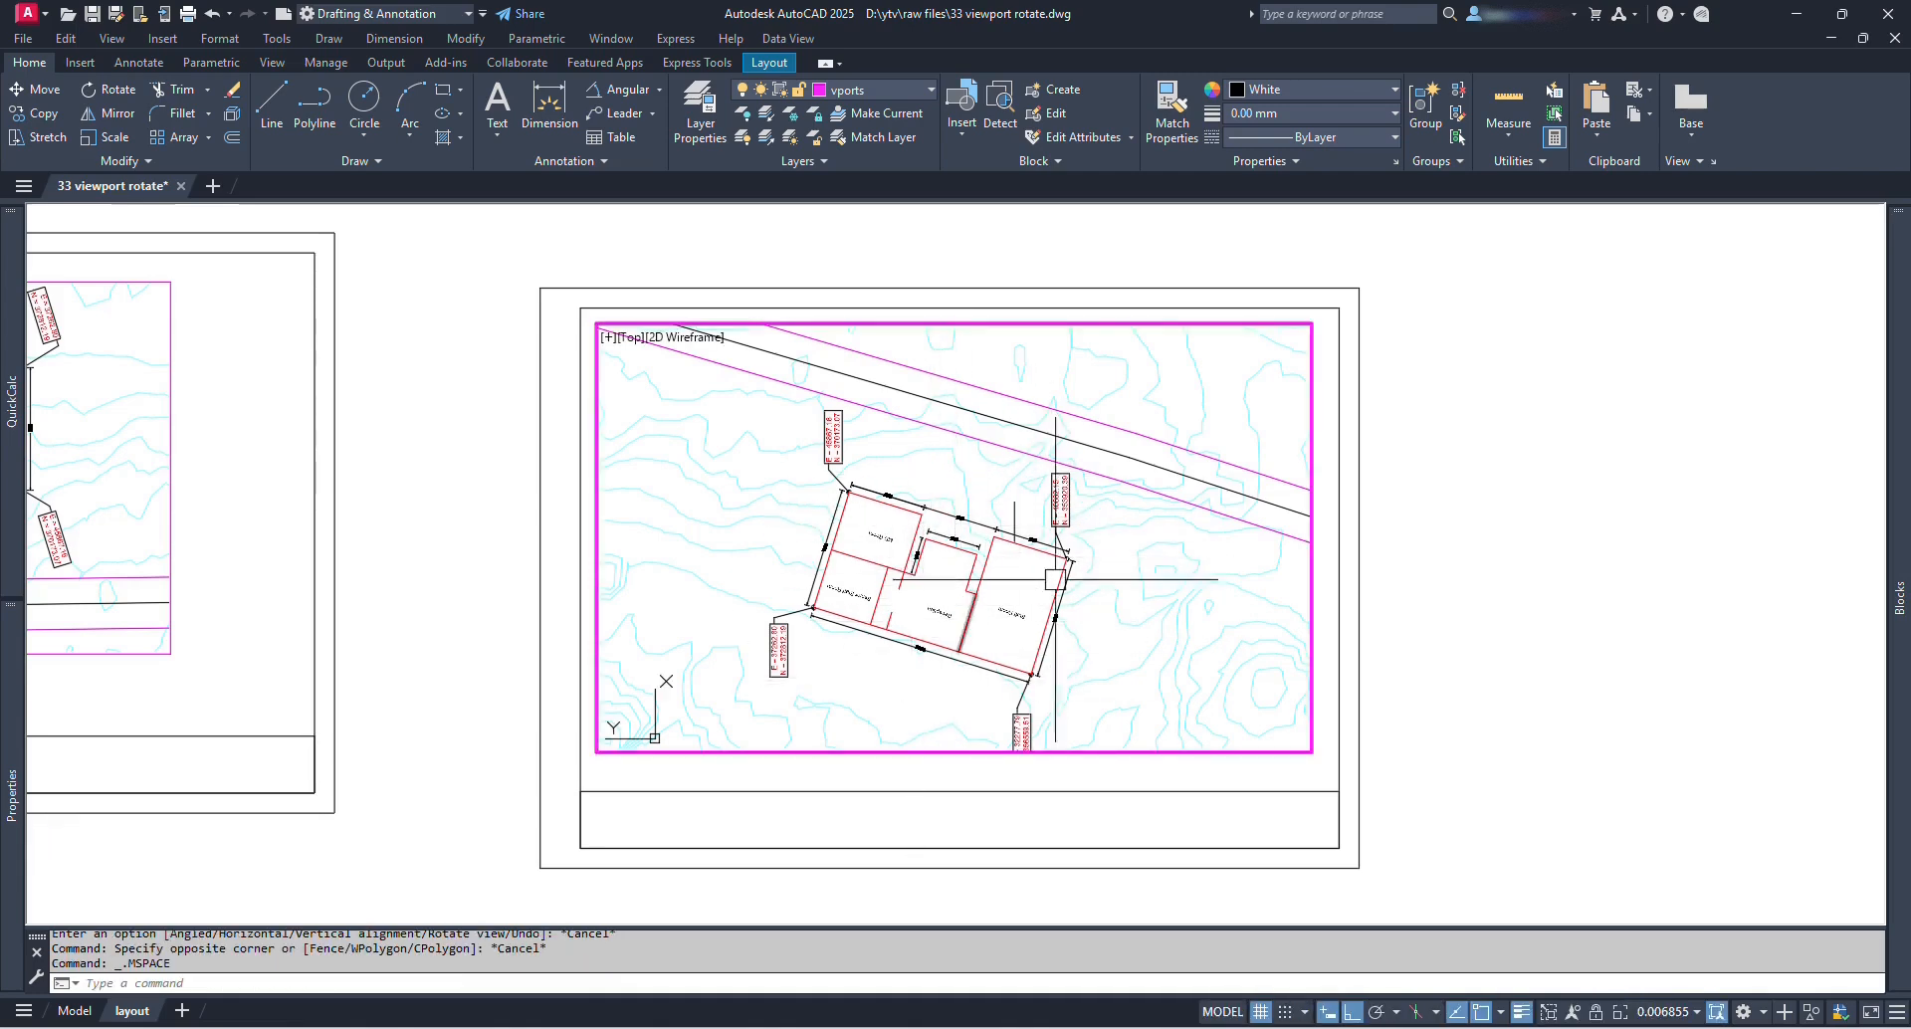
key("ctrl+z")
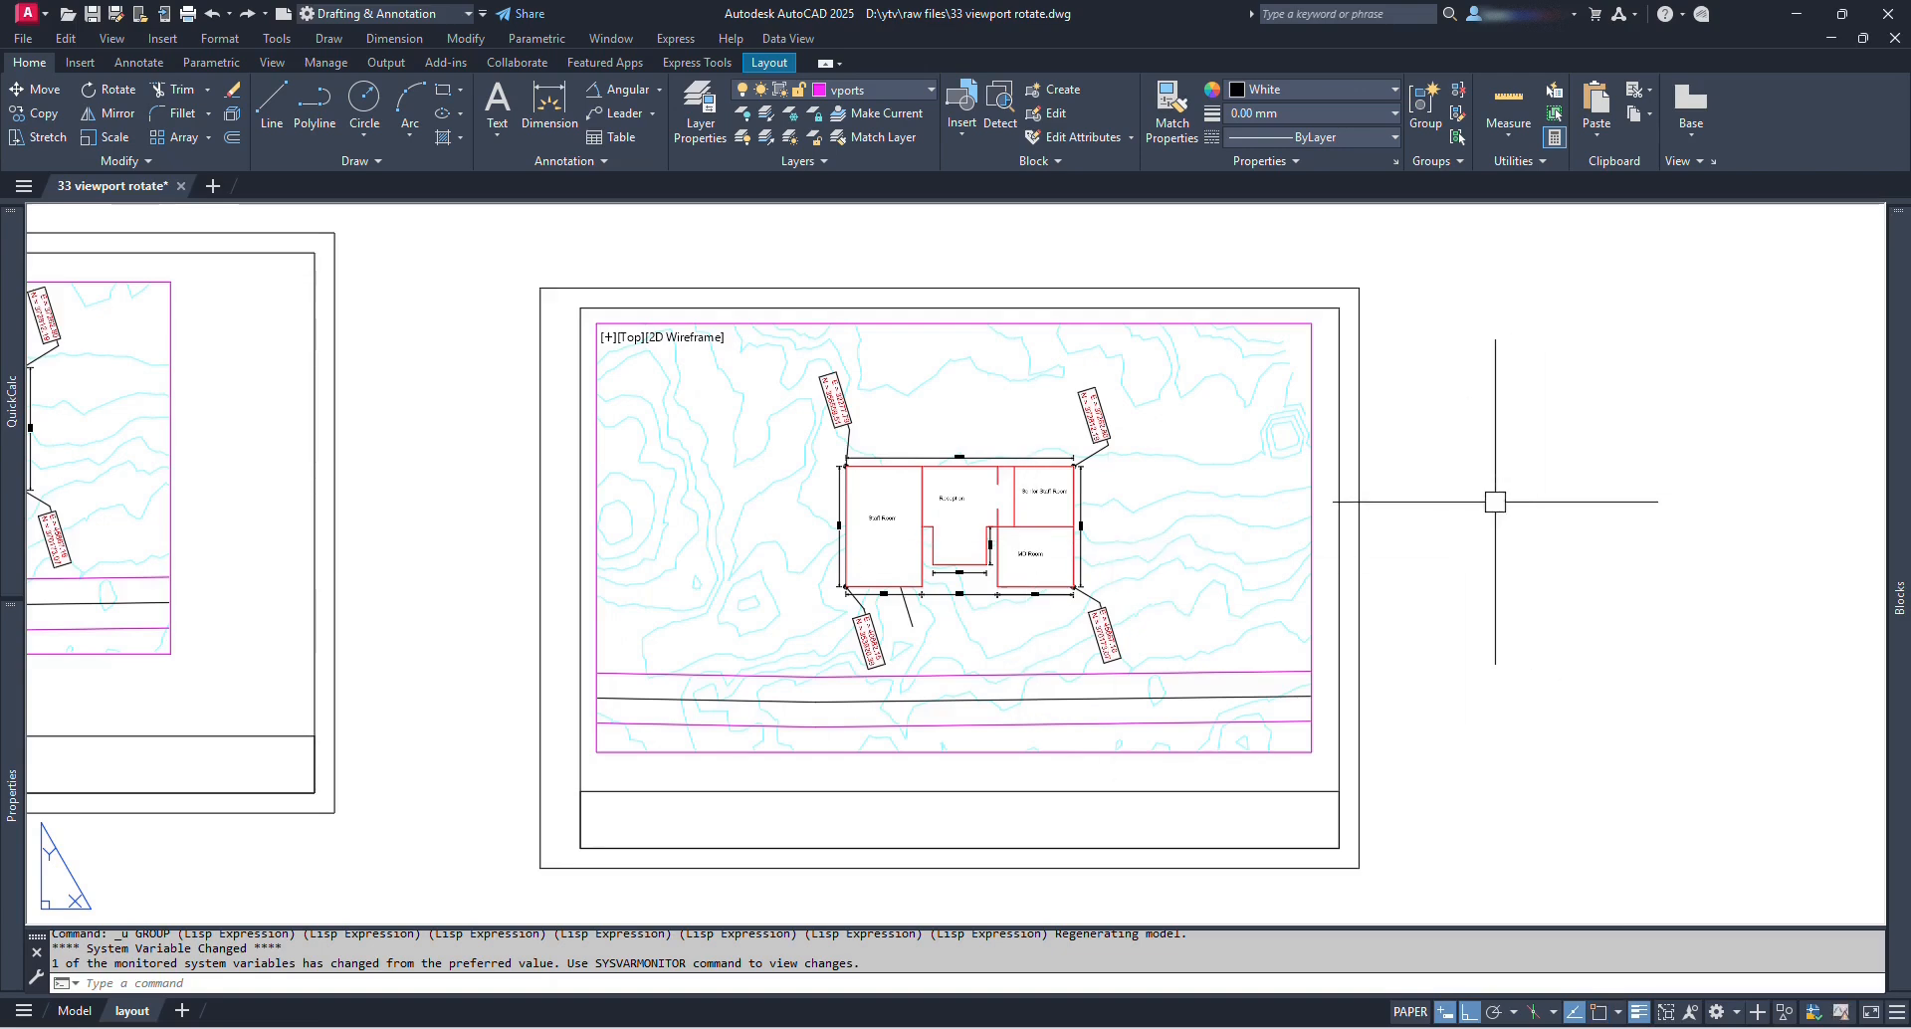
Step: Rotate the viewport's view about the building's middle with MVSETUP's Rotate view so the building and road stand vertically
type("up")
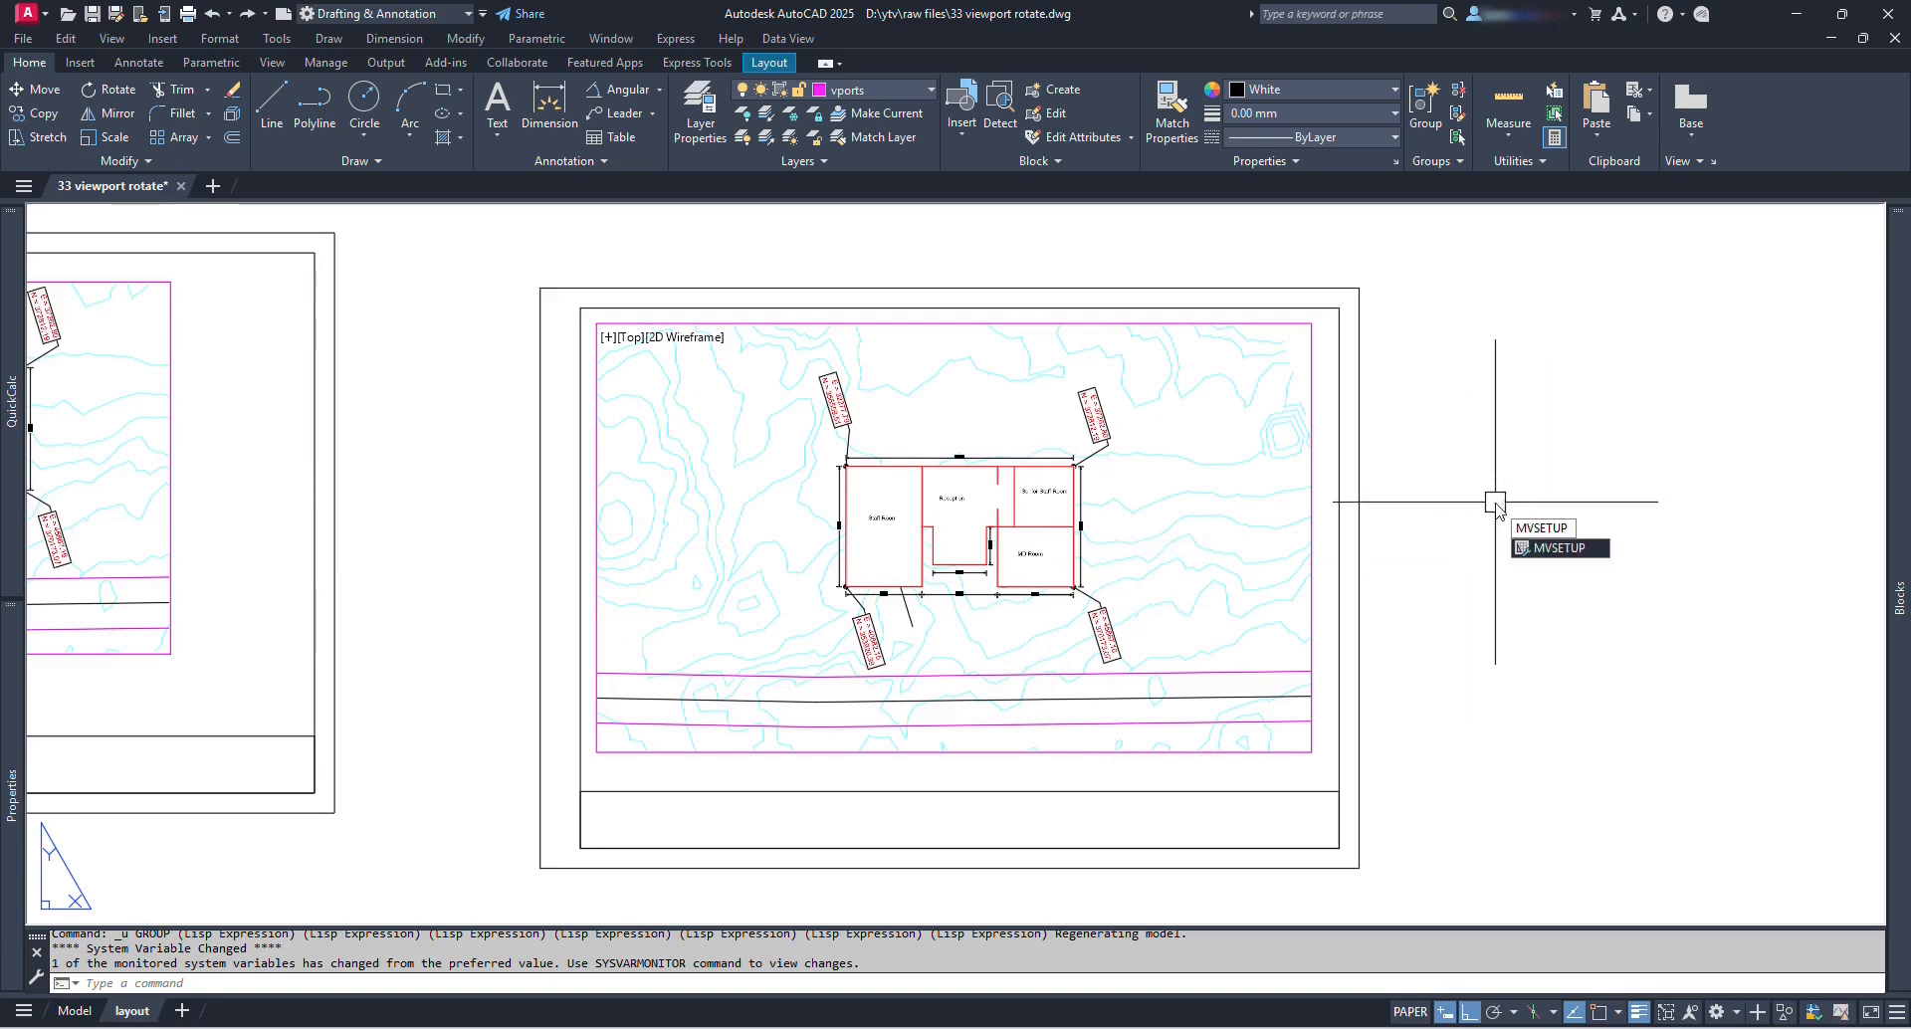
key("Return")
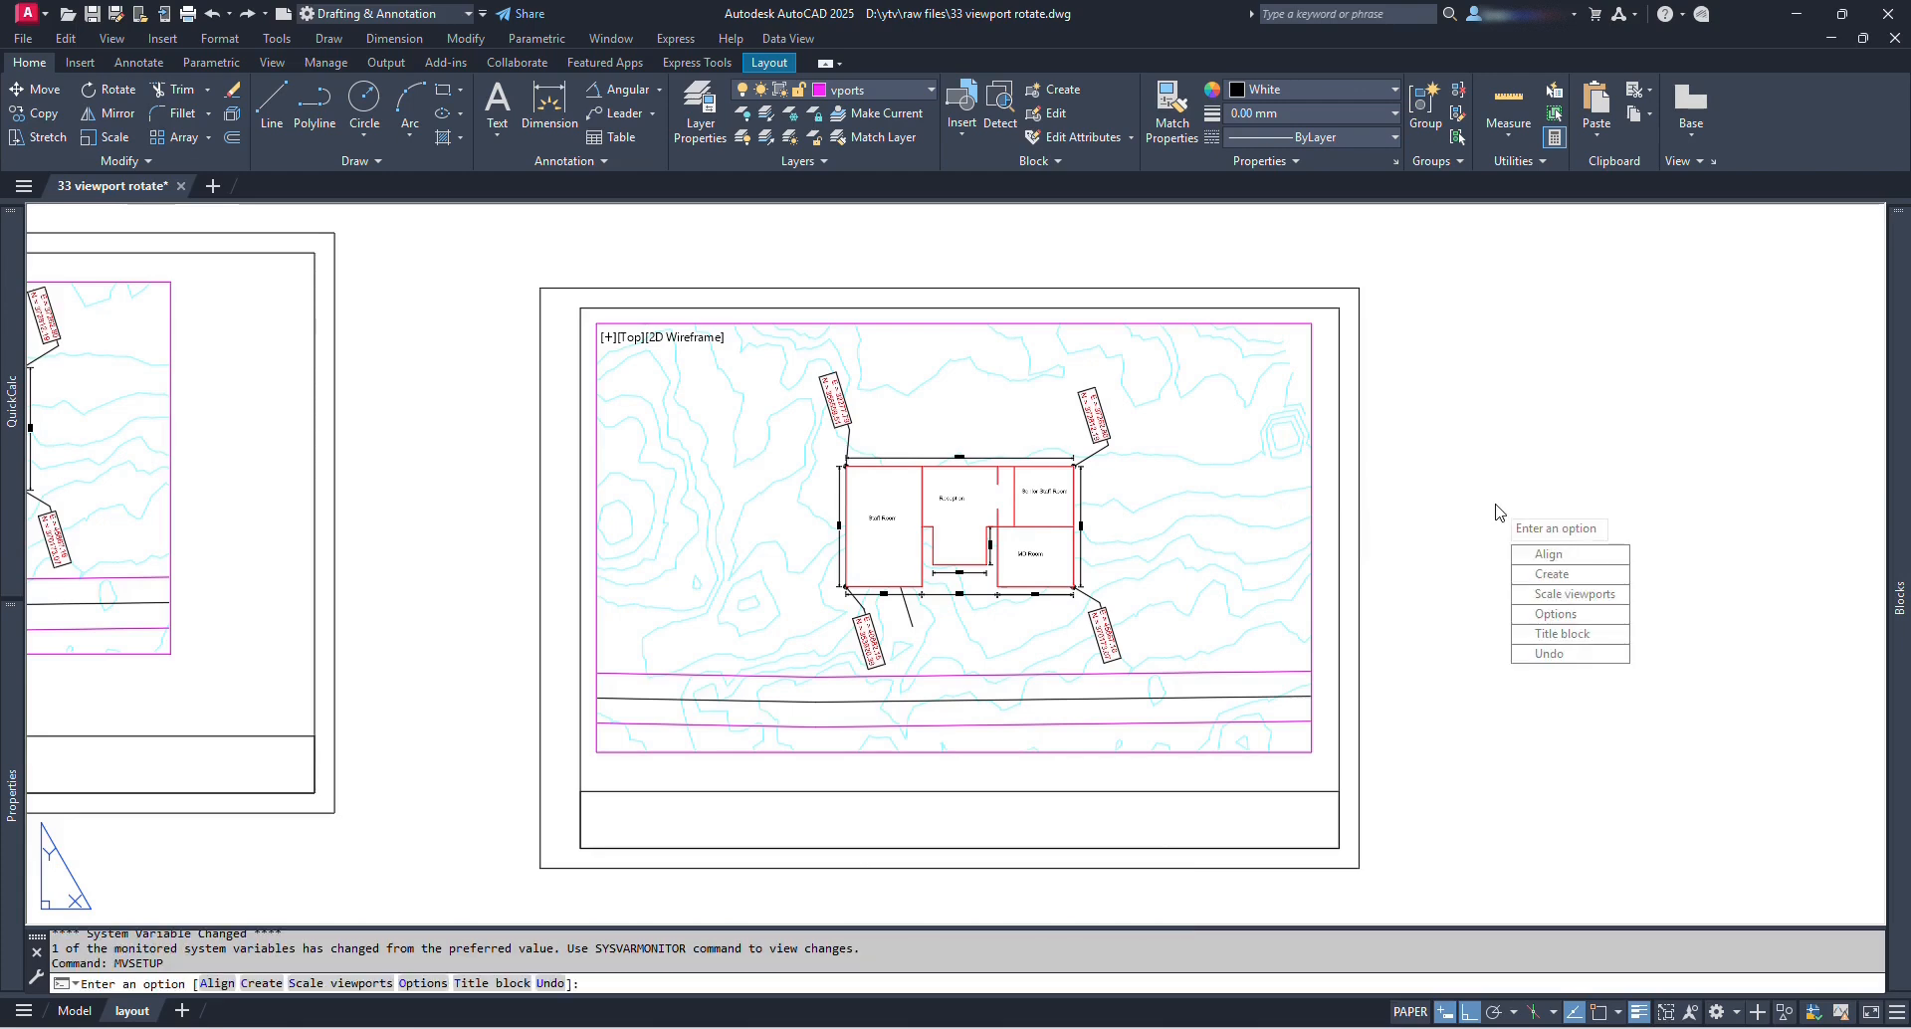
left_click(1580, 555)
left_click(1564, 614)
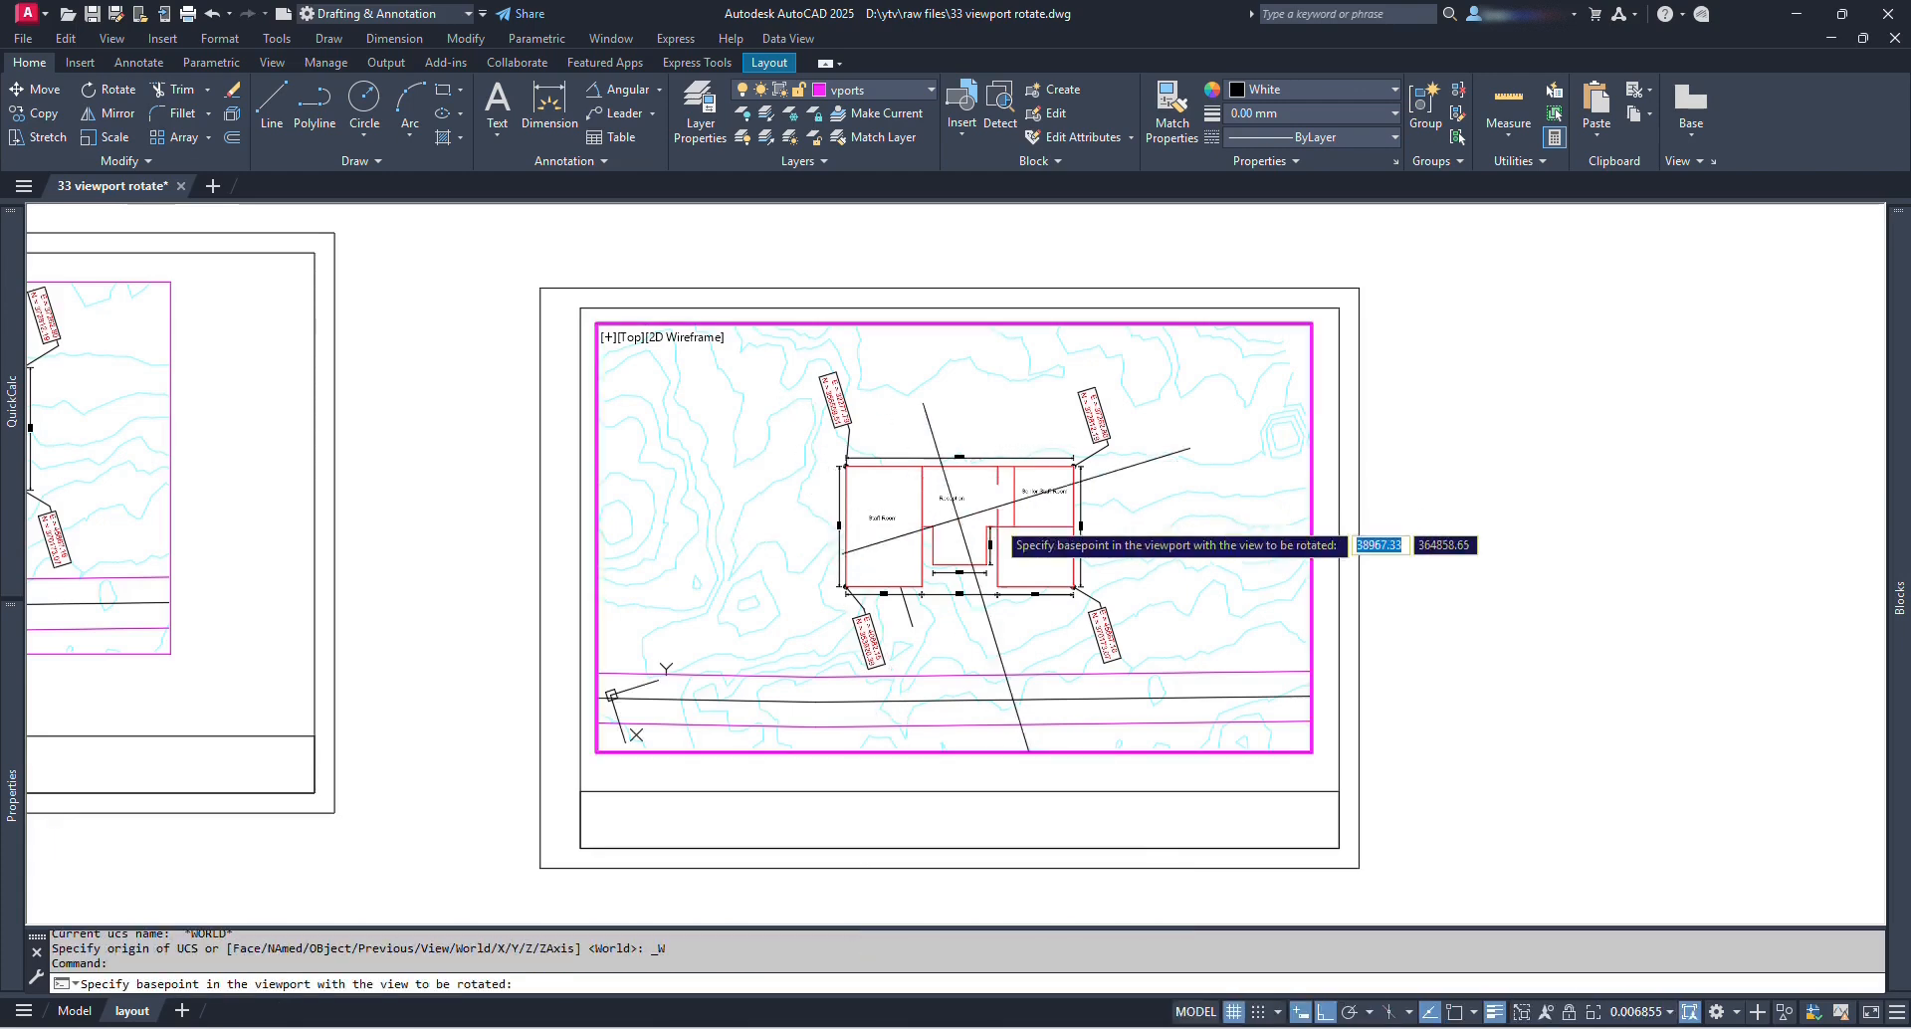
left_click(961, 528)
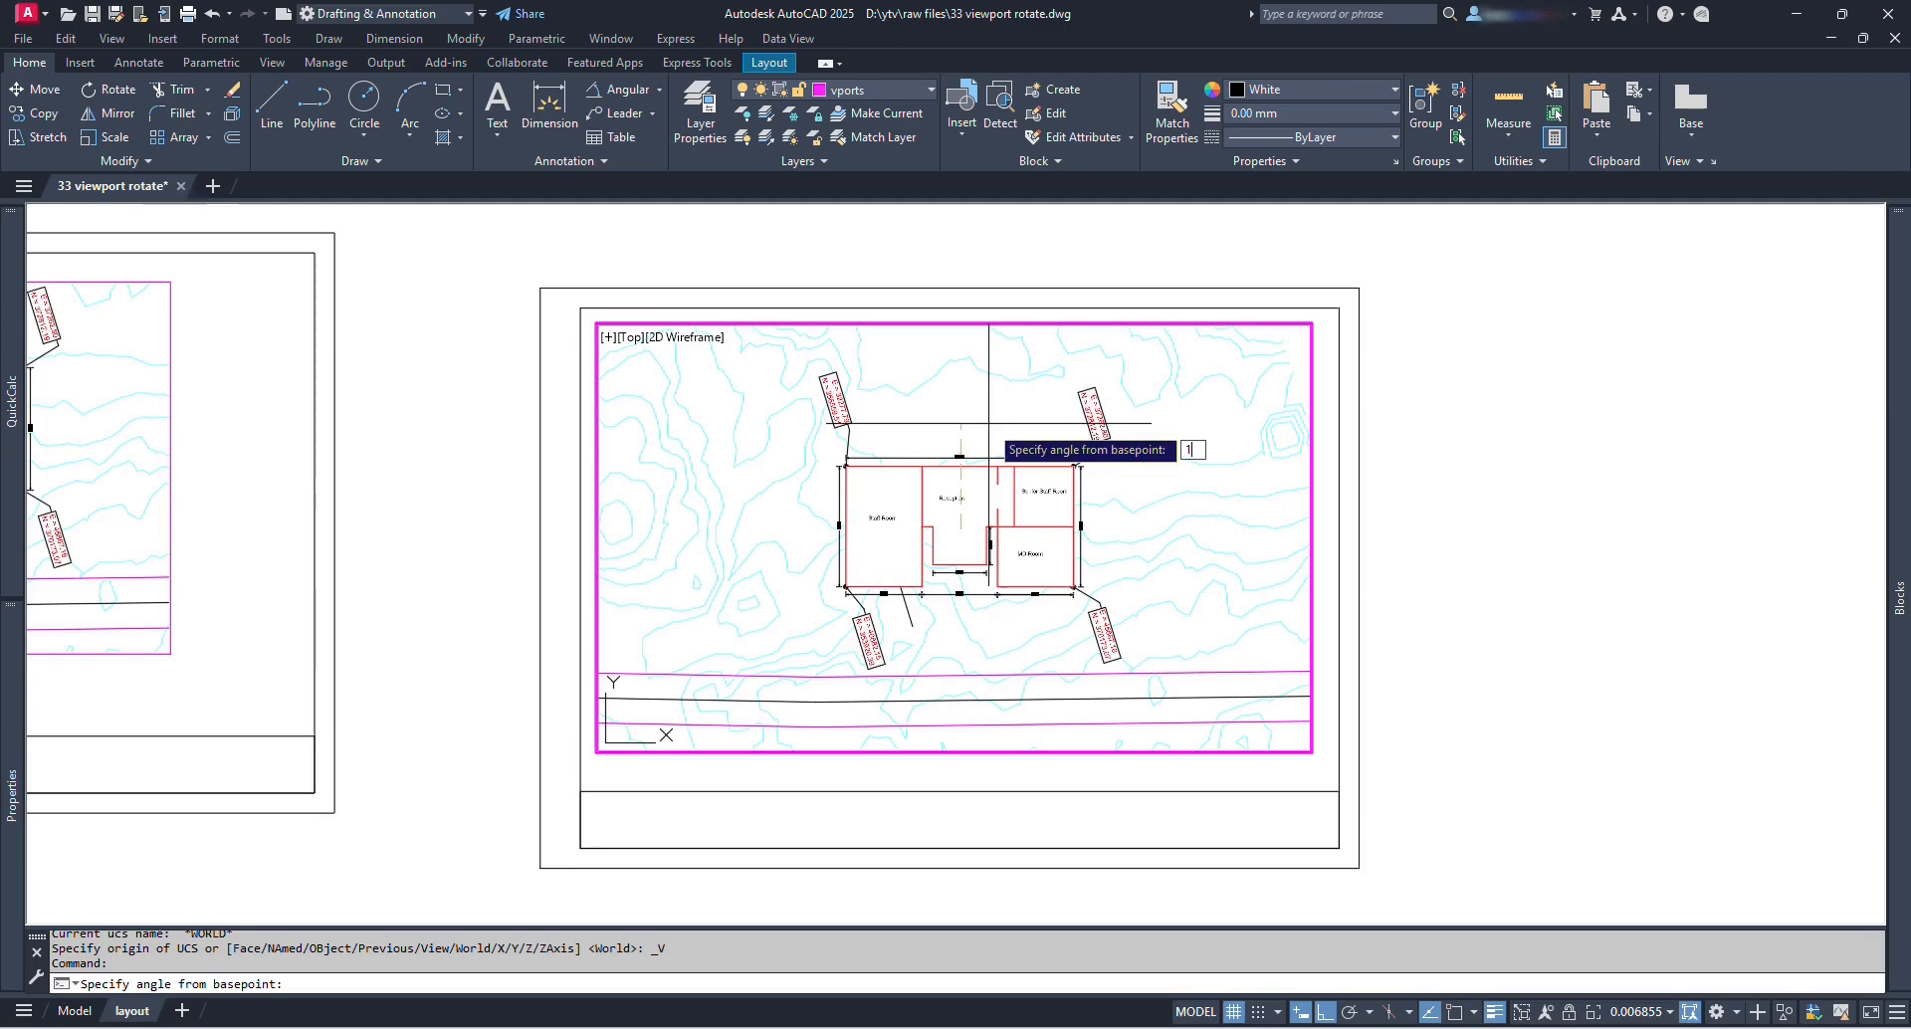
key("Return")
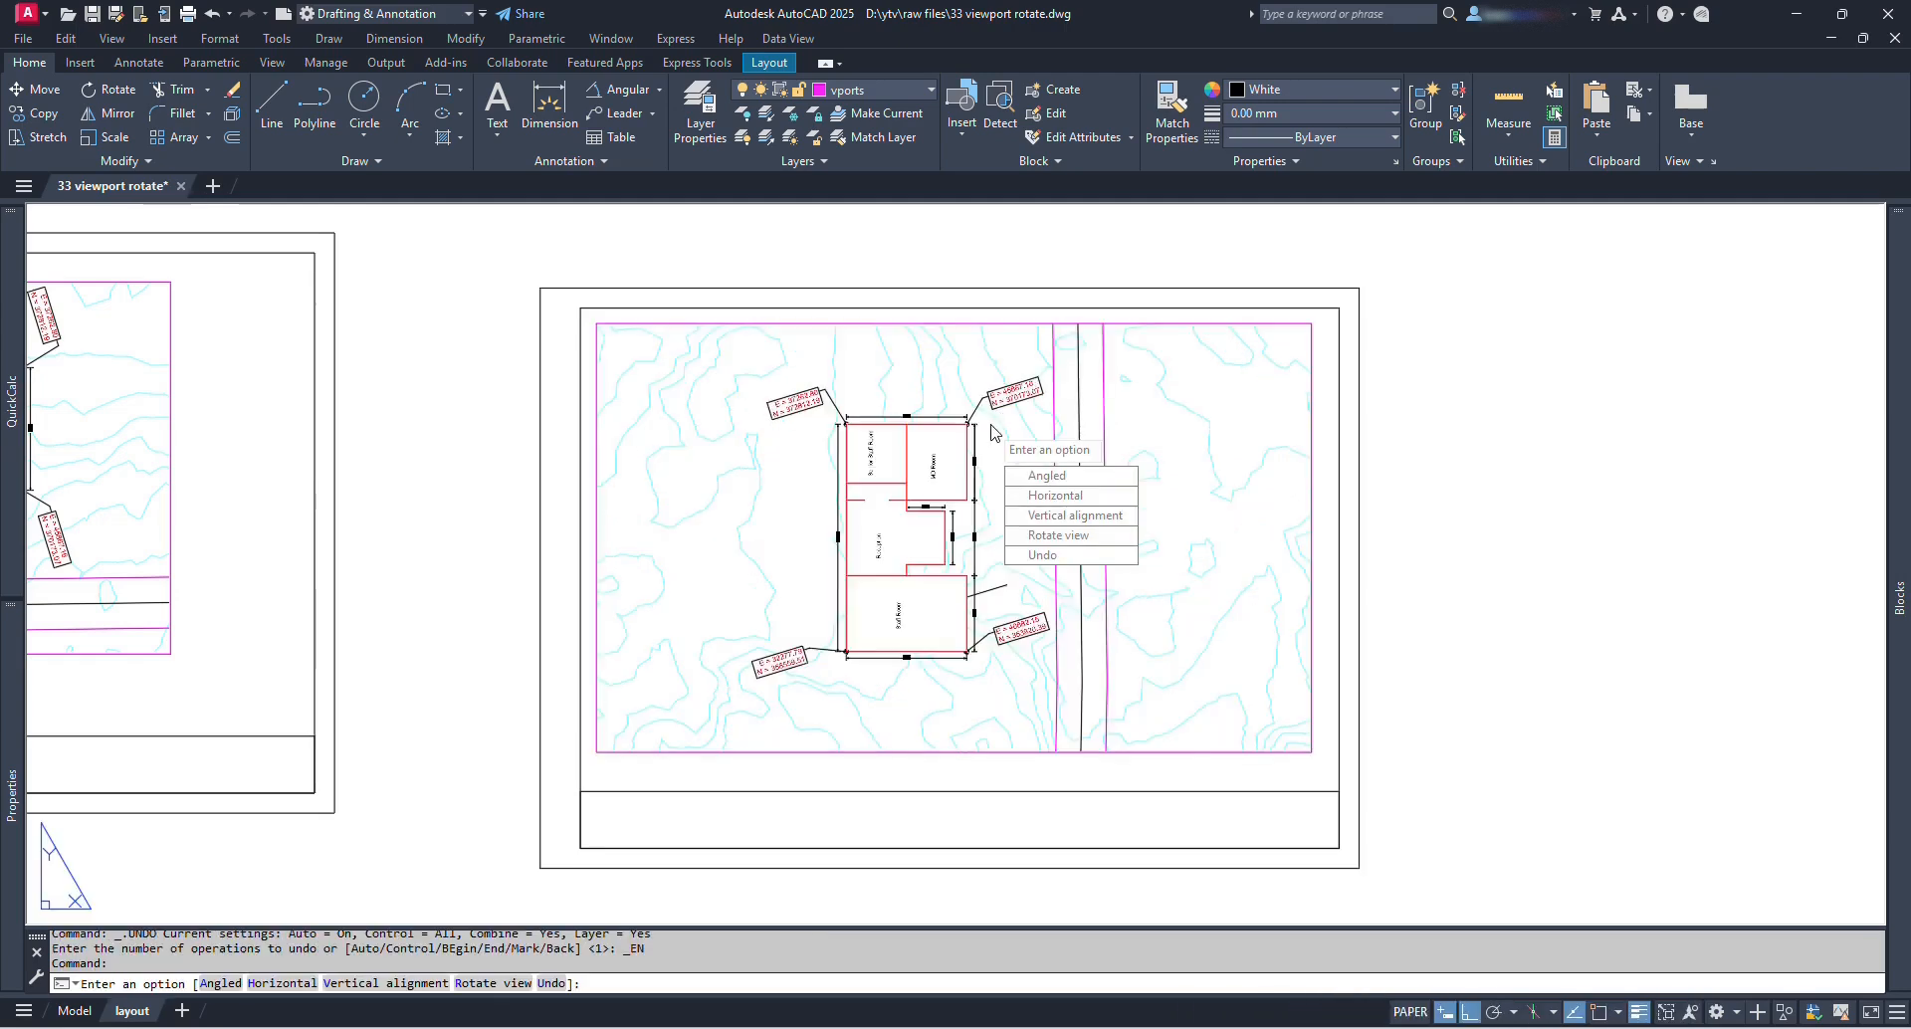
key("Escape")
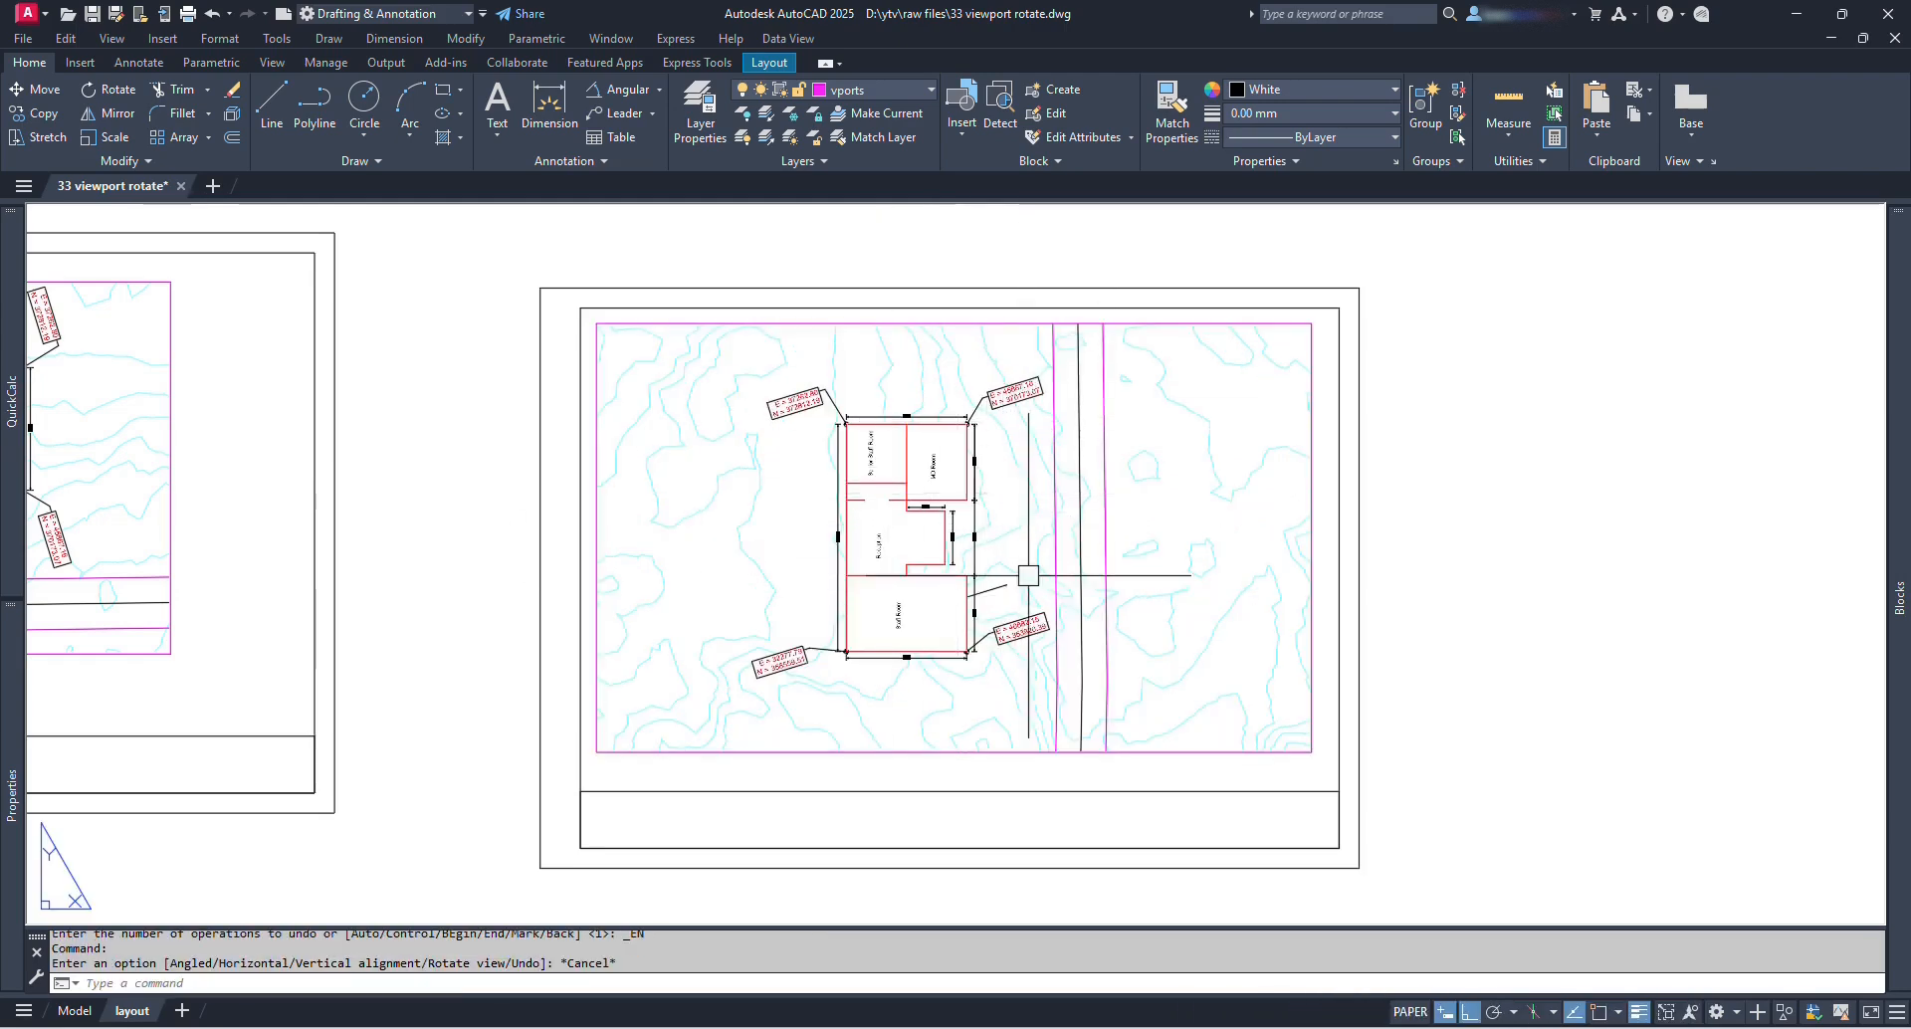
Step: Shift the view inside the unlocked viewport so the building sits left and the road is near the middle, and return to paper space
left_click(998, 479)
key("Escape")
double_click(1059, 555)
middle_click_drag(1059, 554, 935, 559)
double_click(1579, 547)
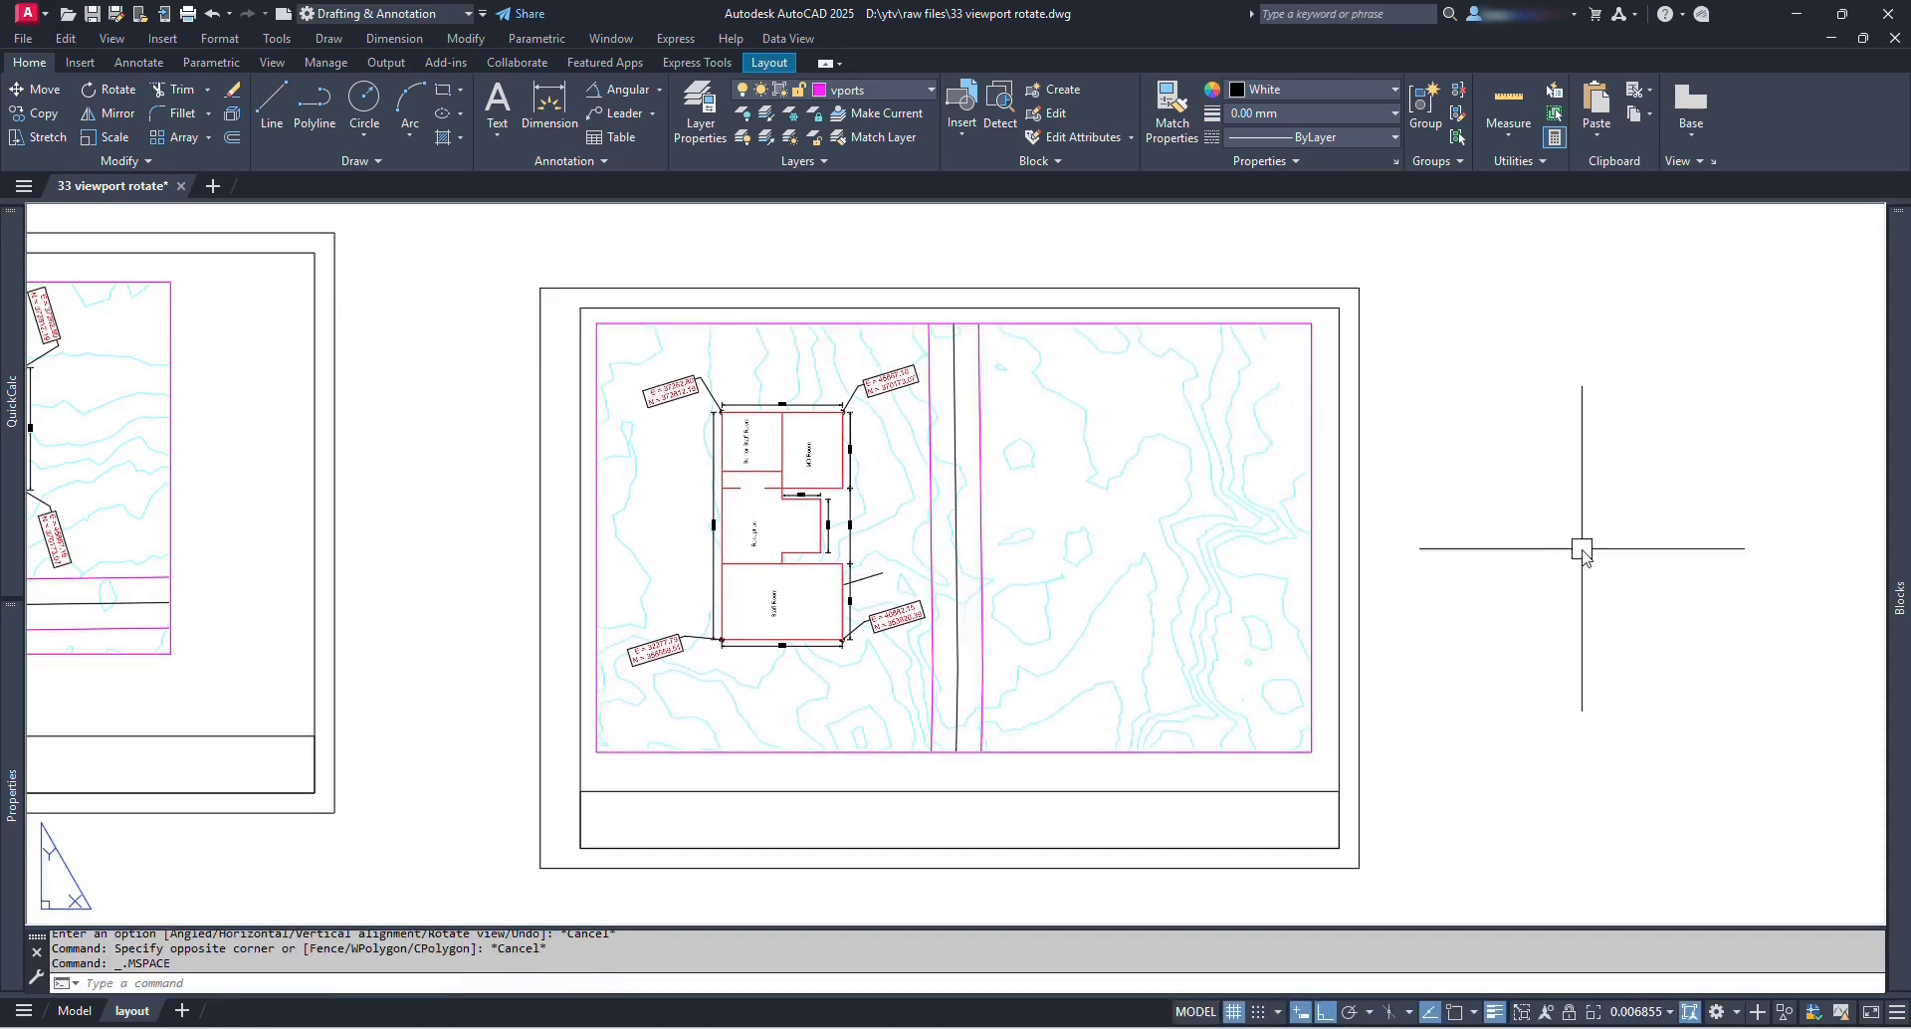
left_click(1312, 752)
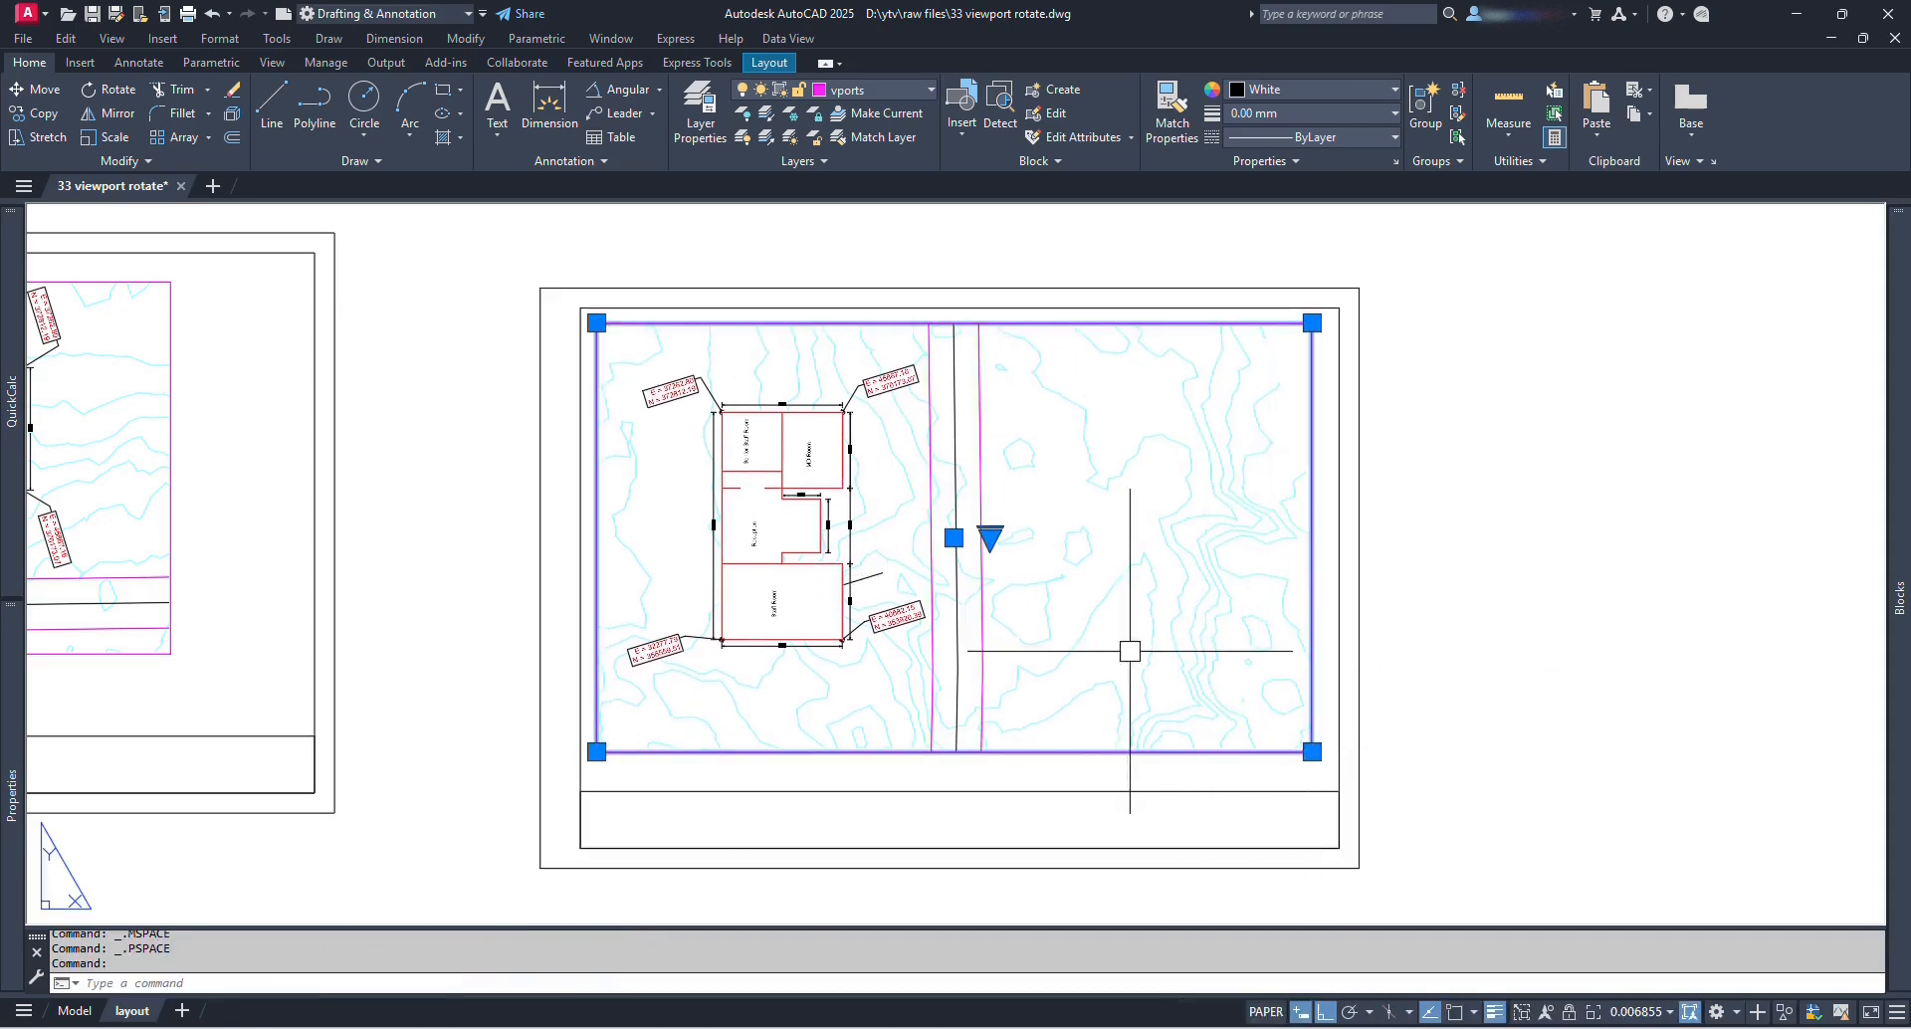
key("Escape")
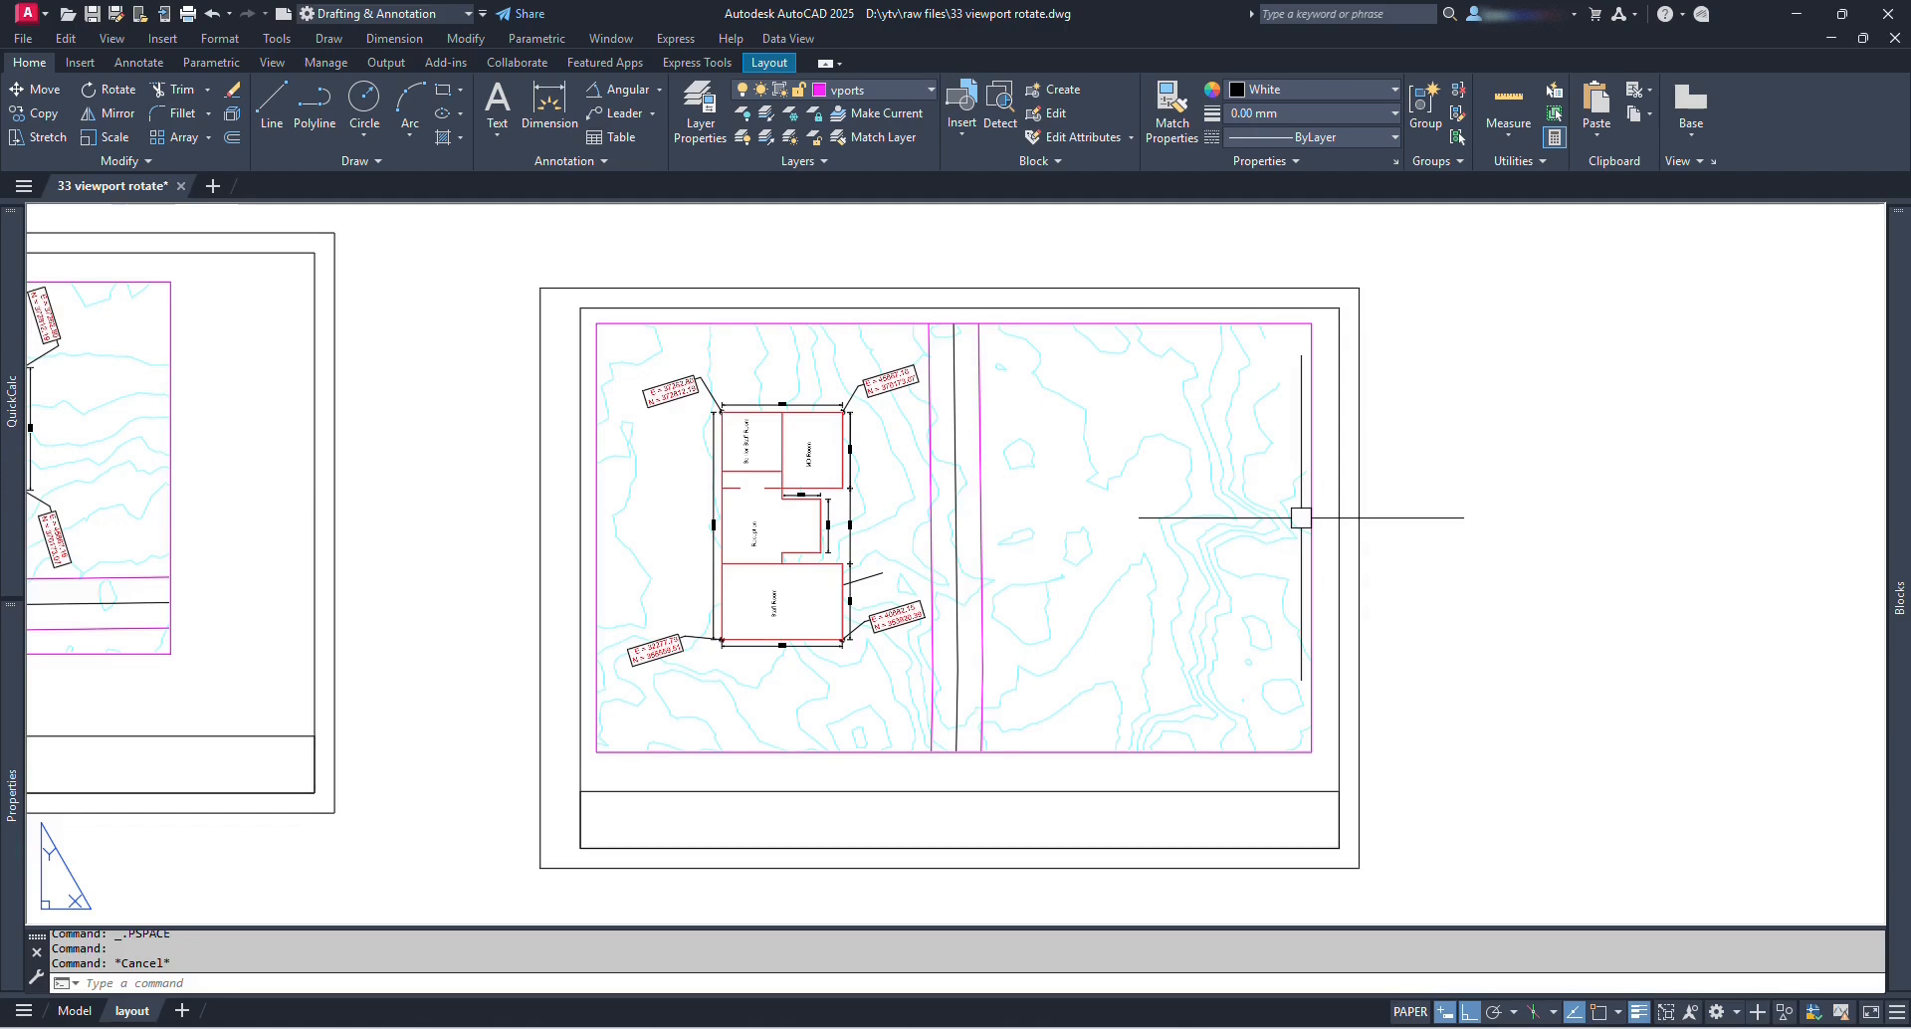
Step: Rotate the viewport's view to angle 0 with MVSETUP's Rotate view about a point just right of the road
key("Return")
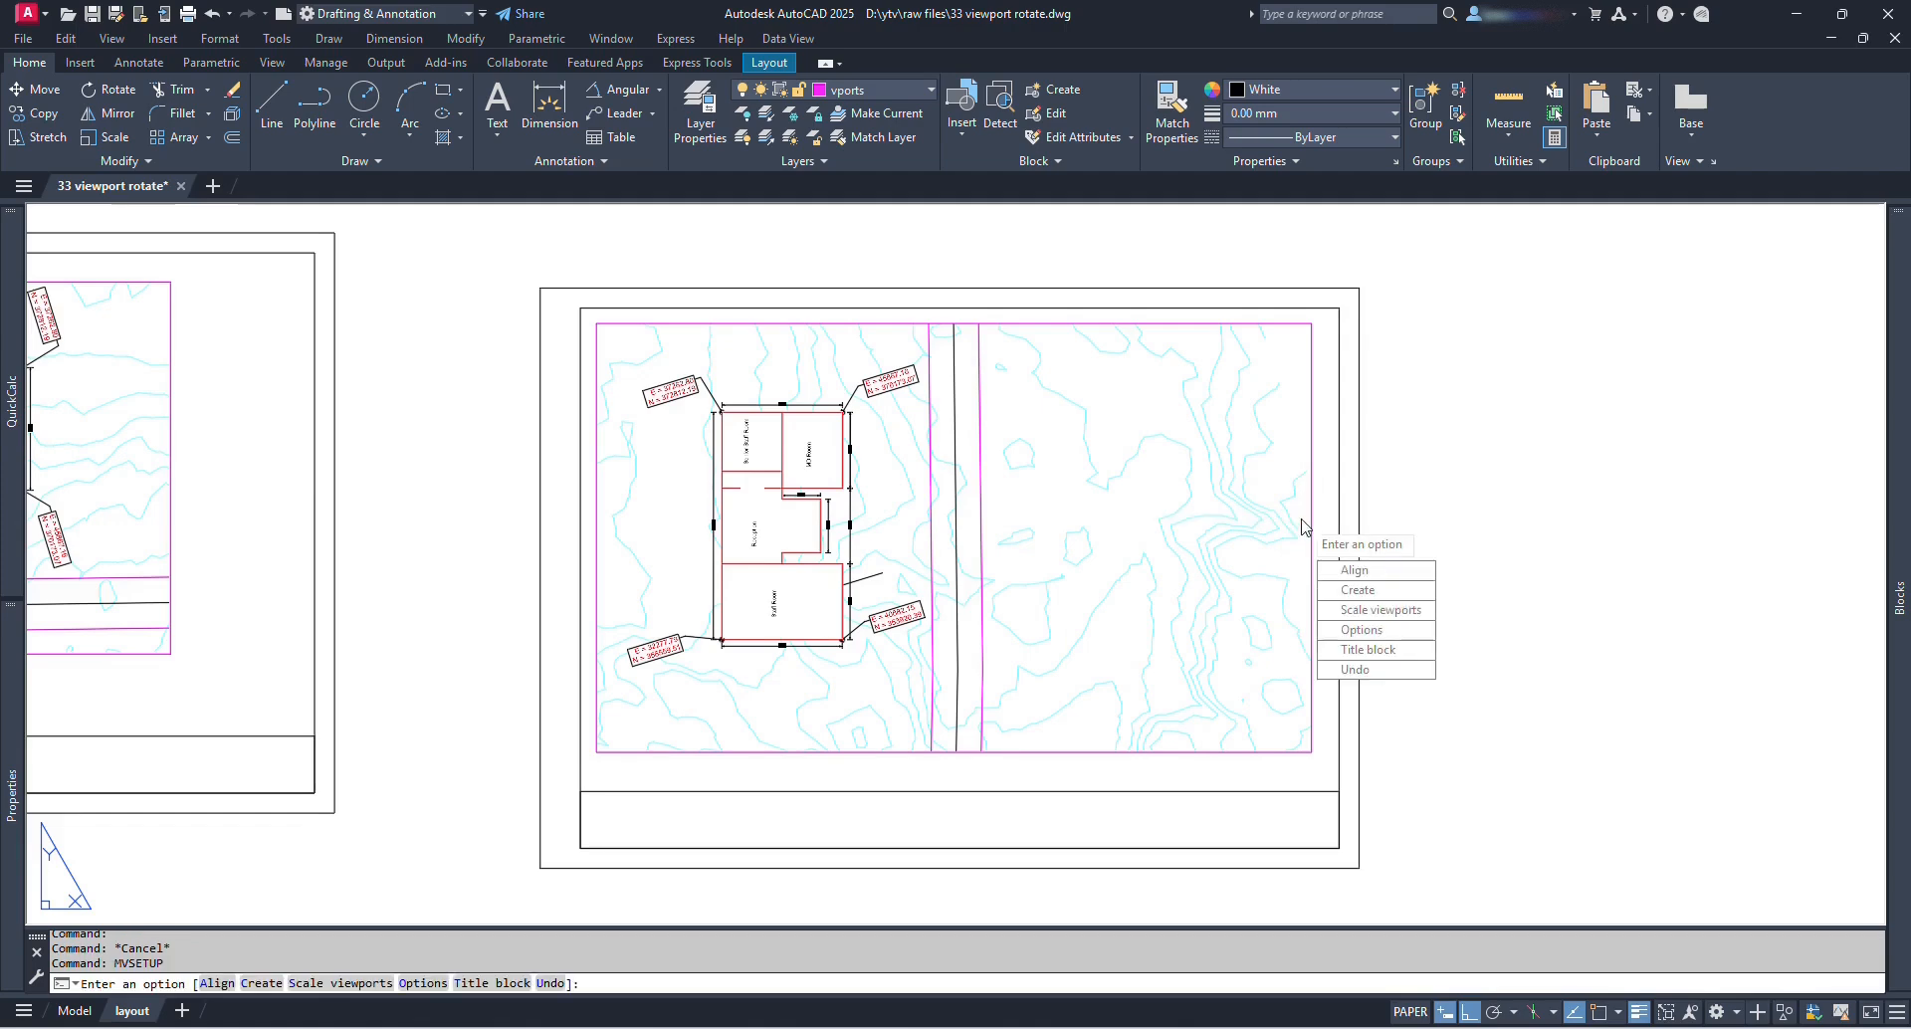
left_click(1377, 569)
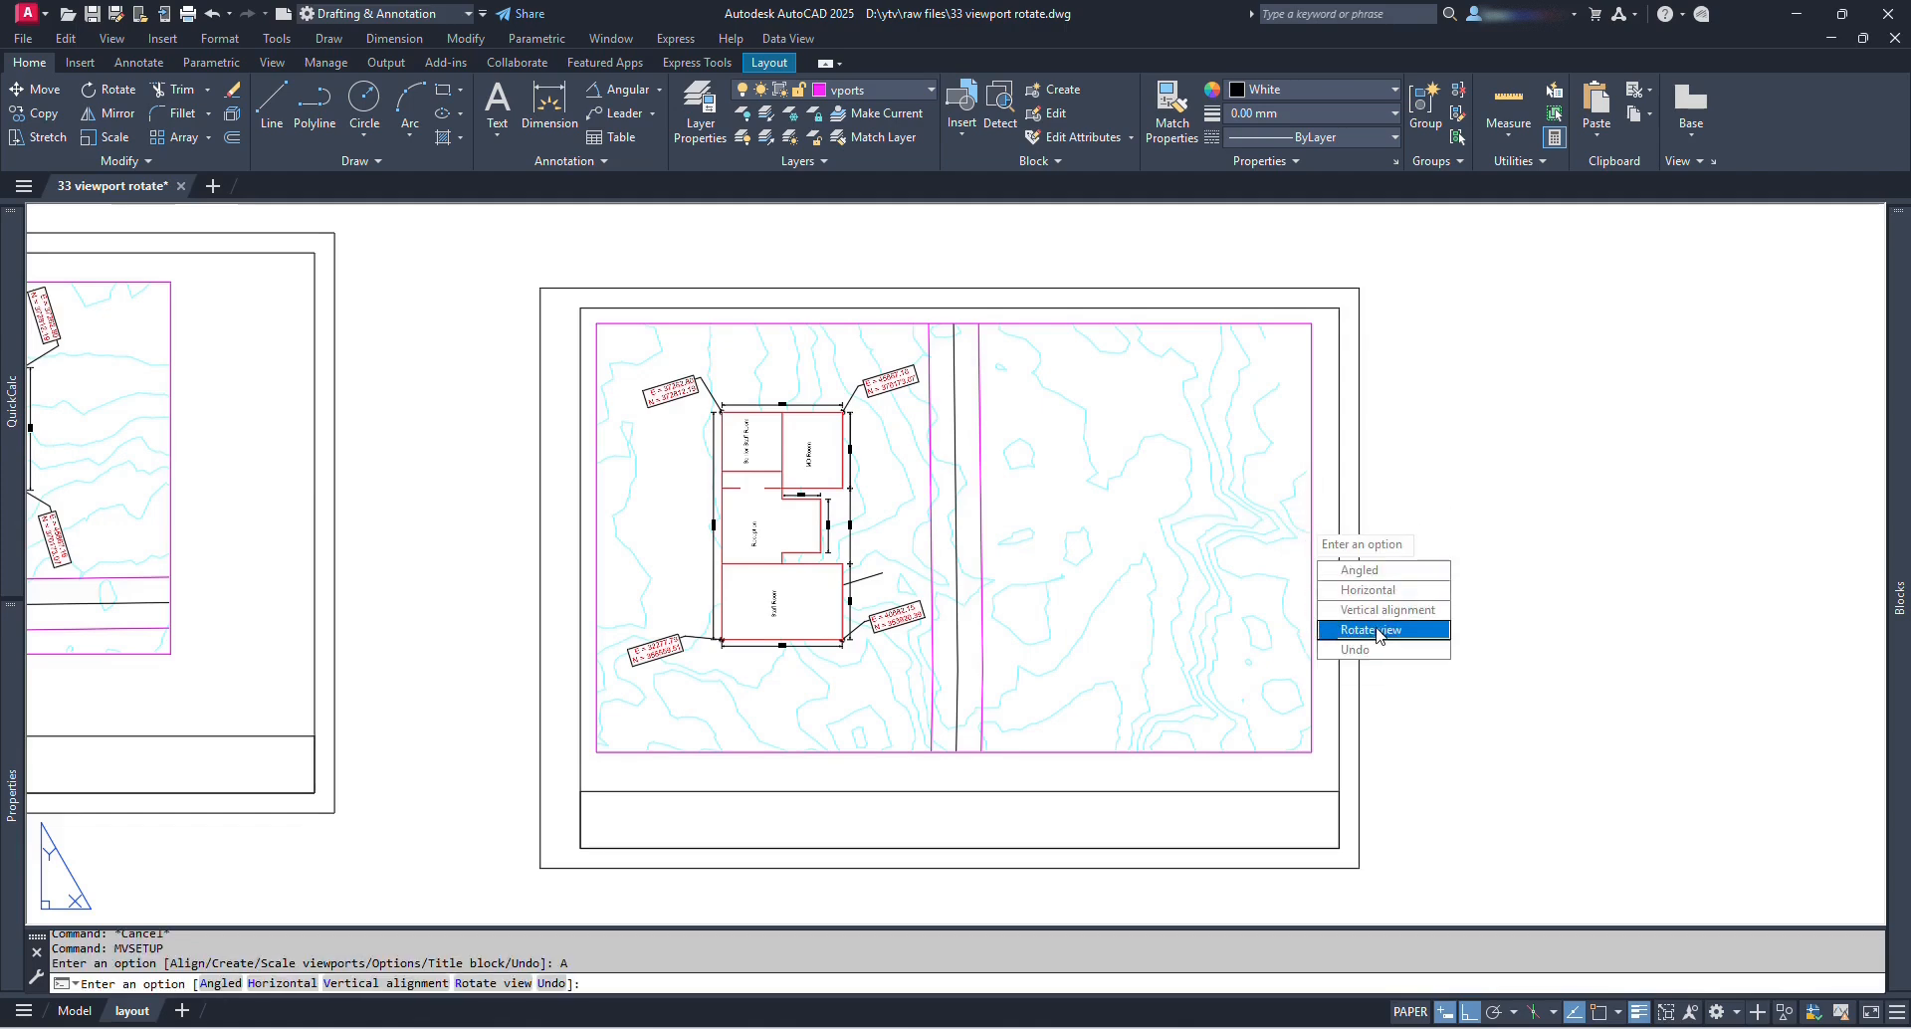
left_click(1380, 629)
left_click(1036, 523)
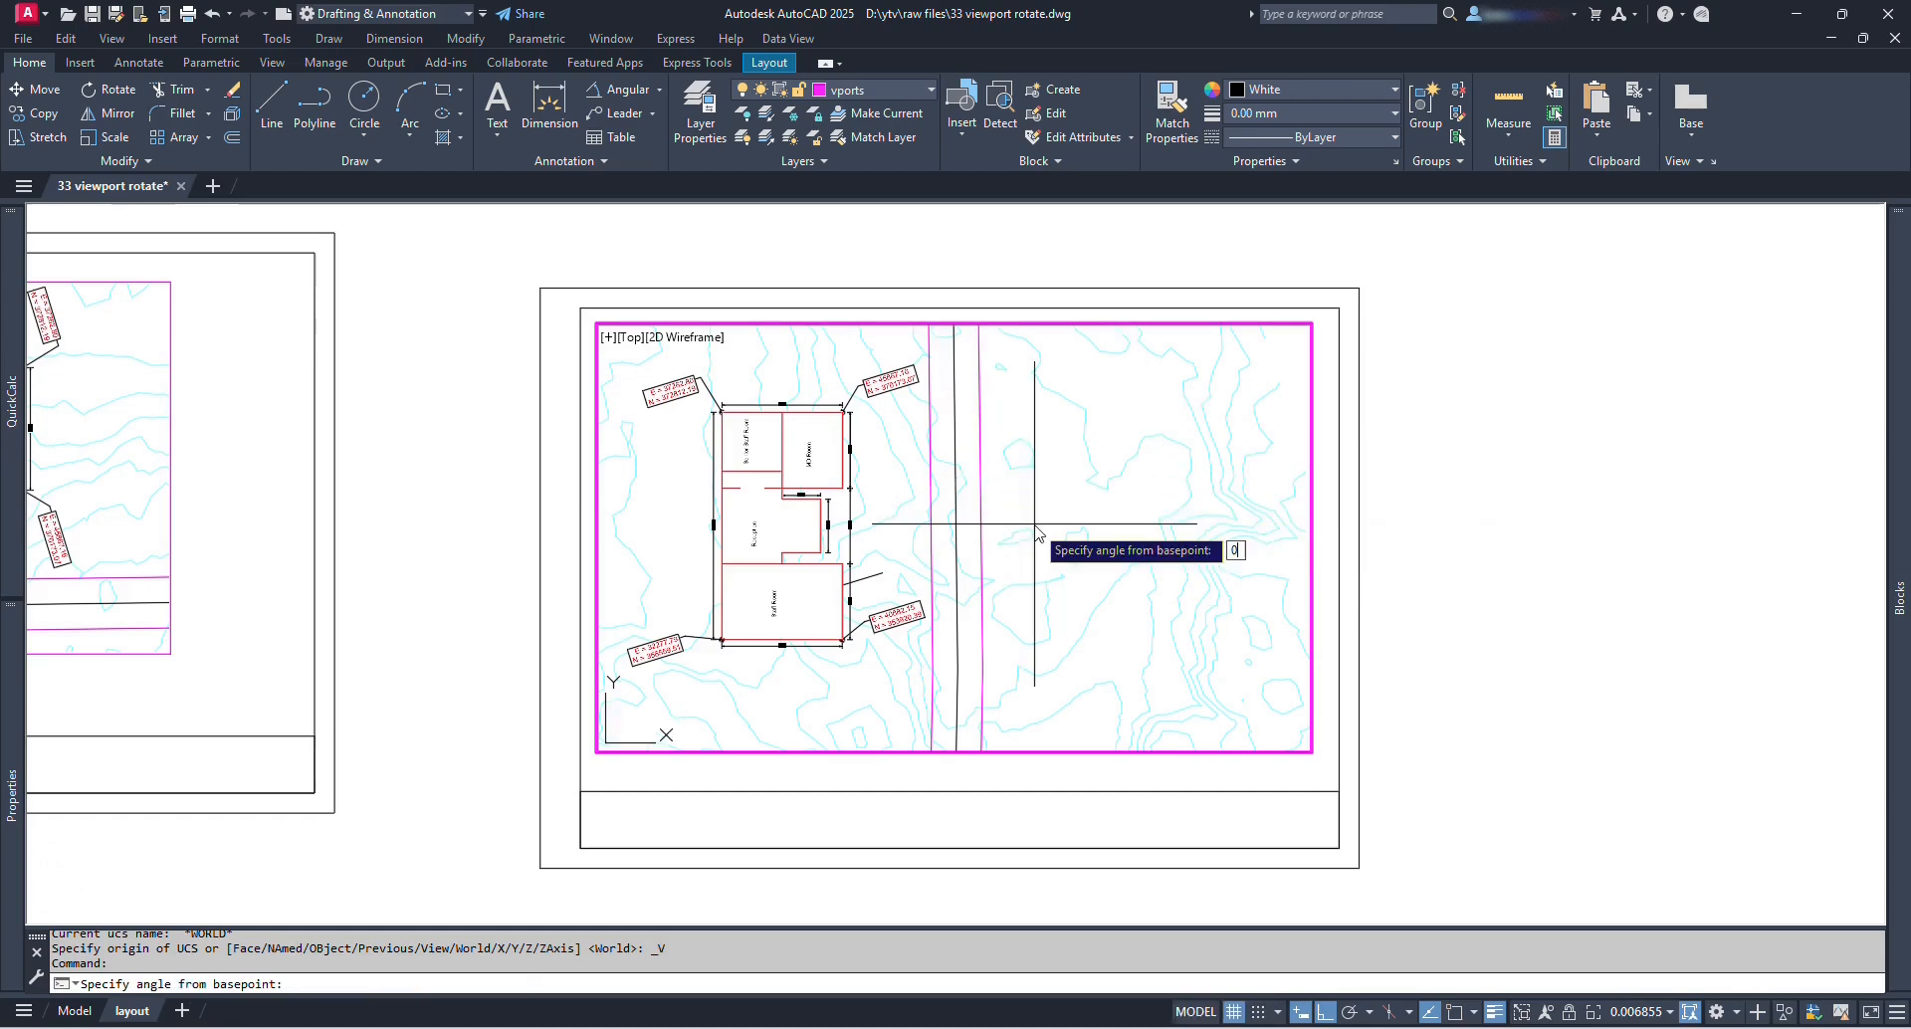
key("Return")
key("Escape")
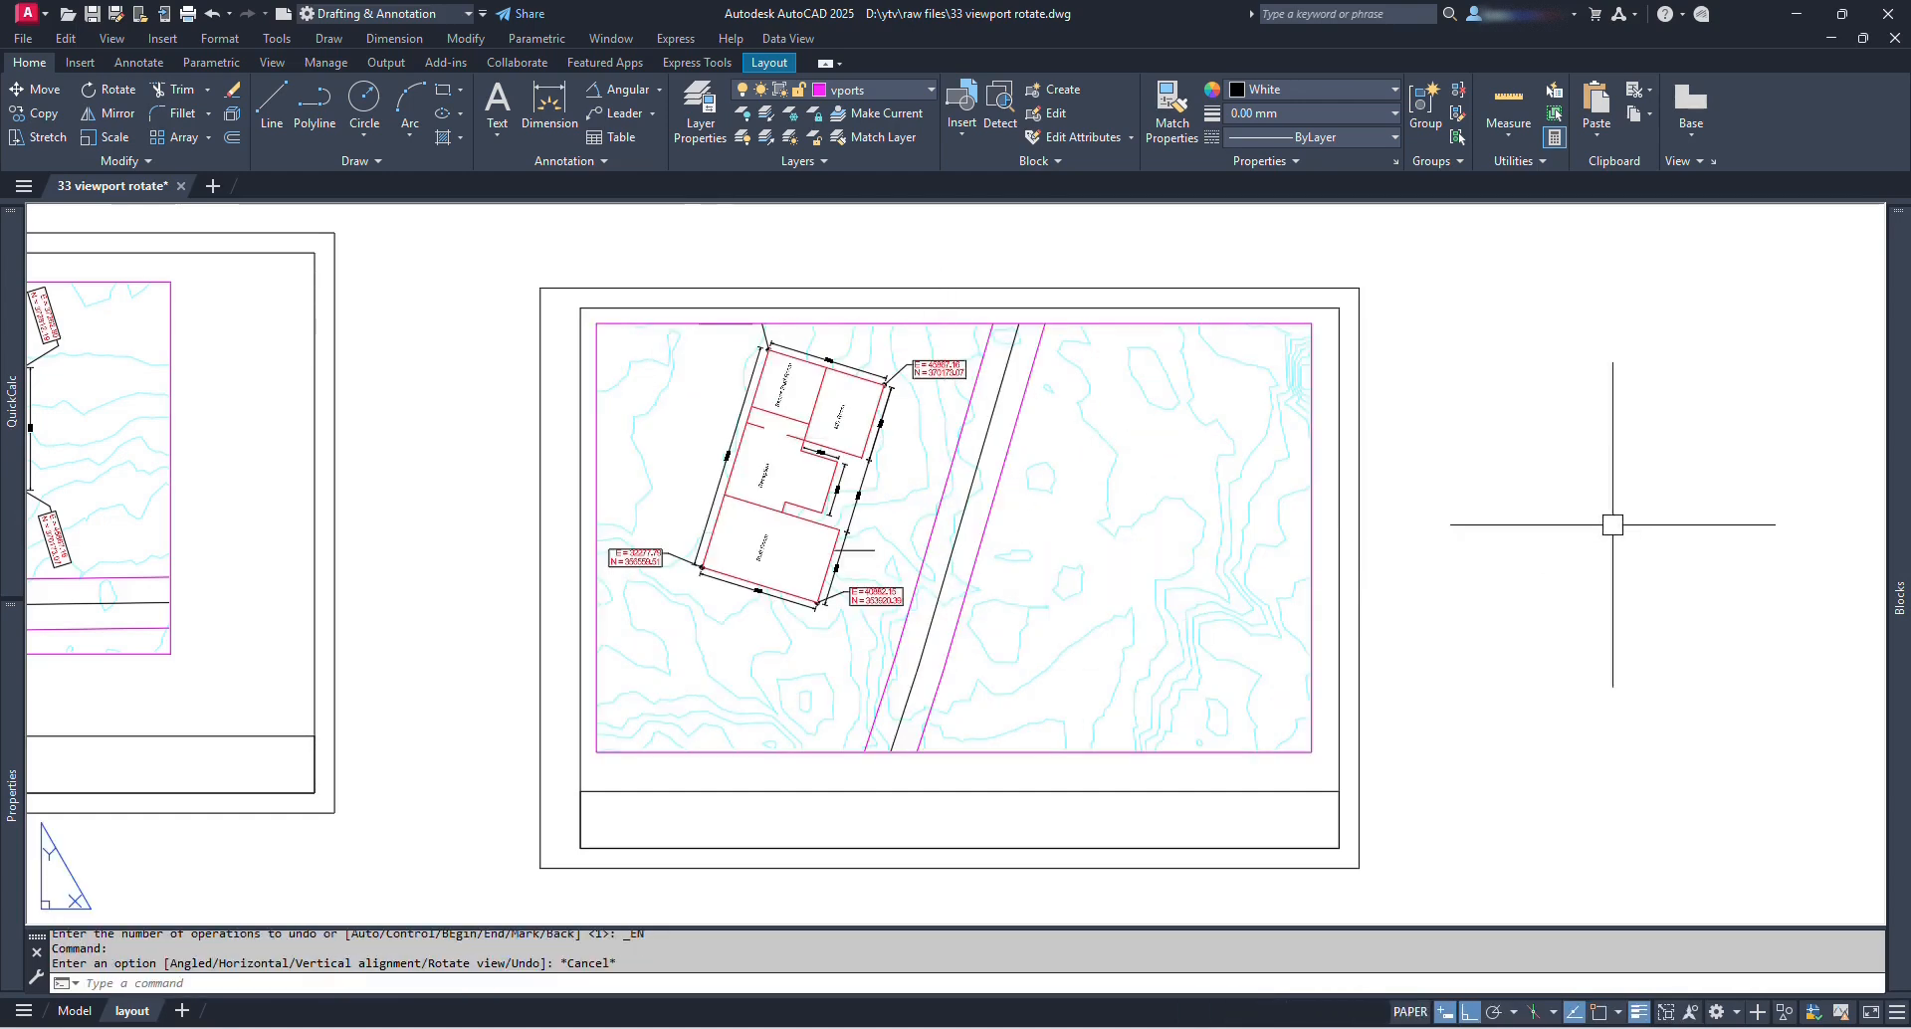
Step: Shift the view inside the lower-right sheet's viewport so the whole building and all its coordinate labels fit, and return to paper space
scroll(1337, 520, "down", 2)
middle_click_drag(866, 473, 945, 739)
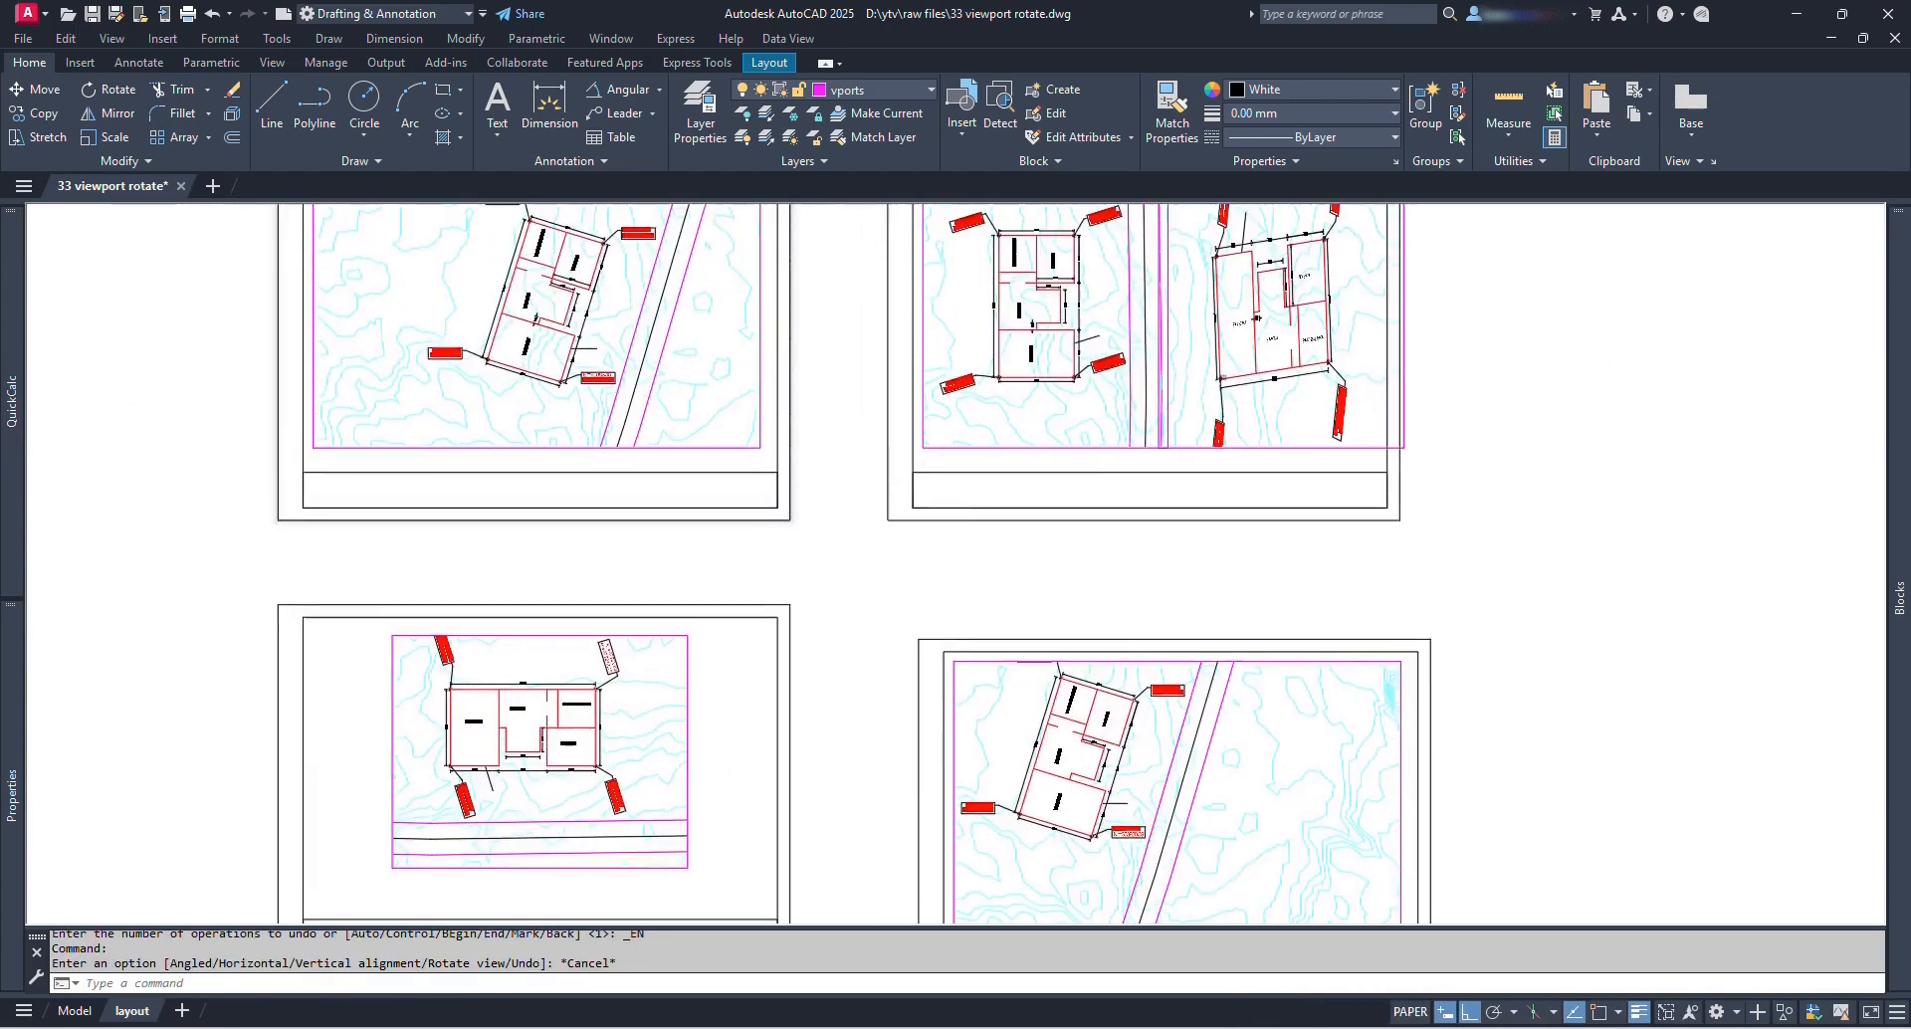
left_click(709, 453)
left_click(1323, 664)
key("Escape")
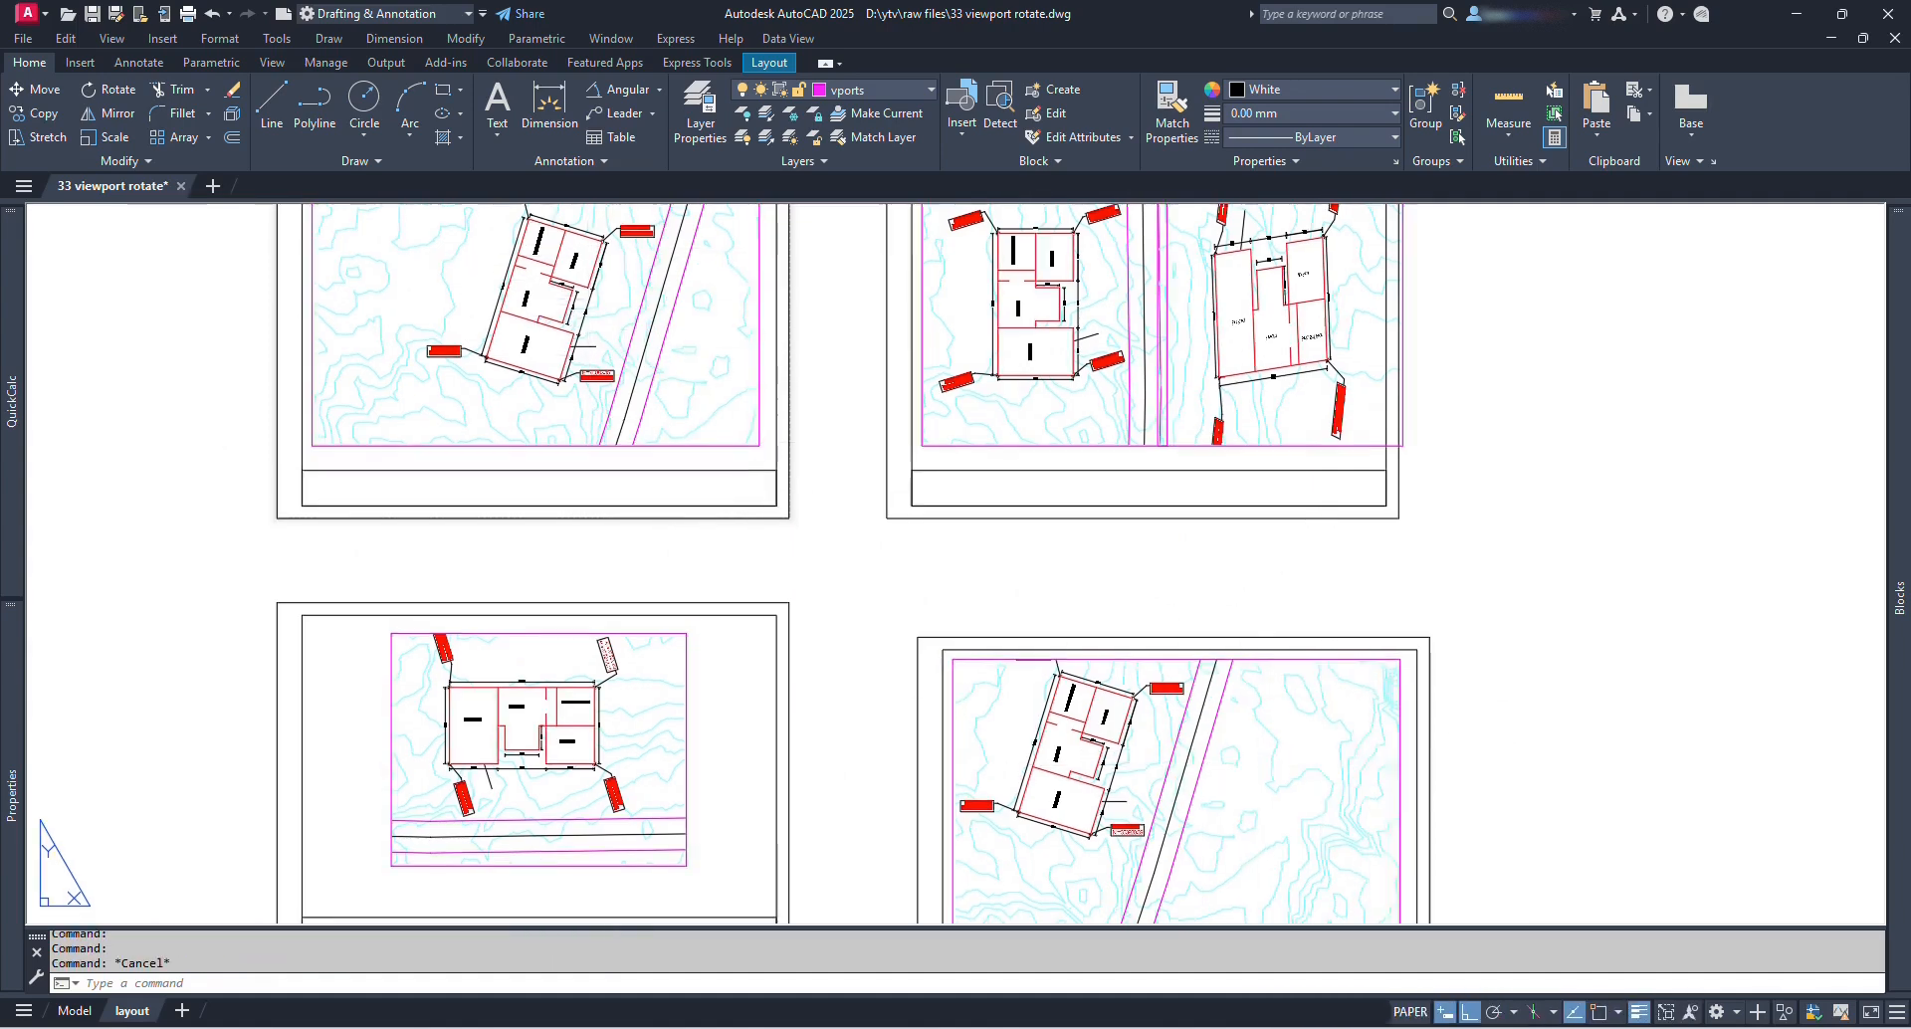
middle_click_drag(1250, 781, 1182, 627)
double_click(1182, 628)
middle_click_drag(1083, 586, 1165, 636)
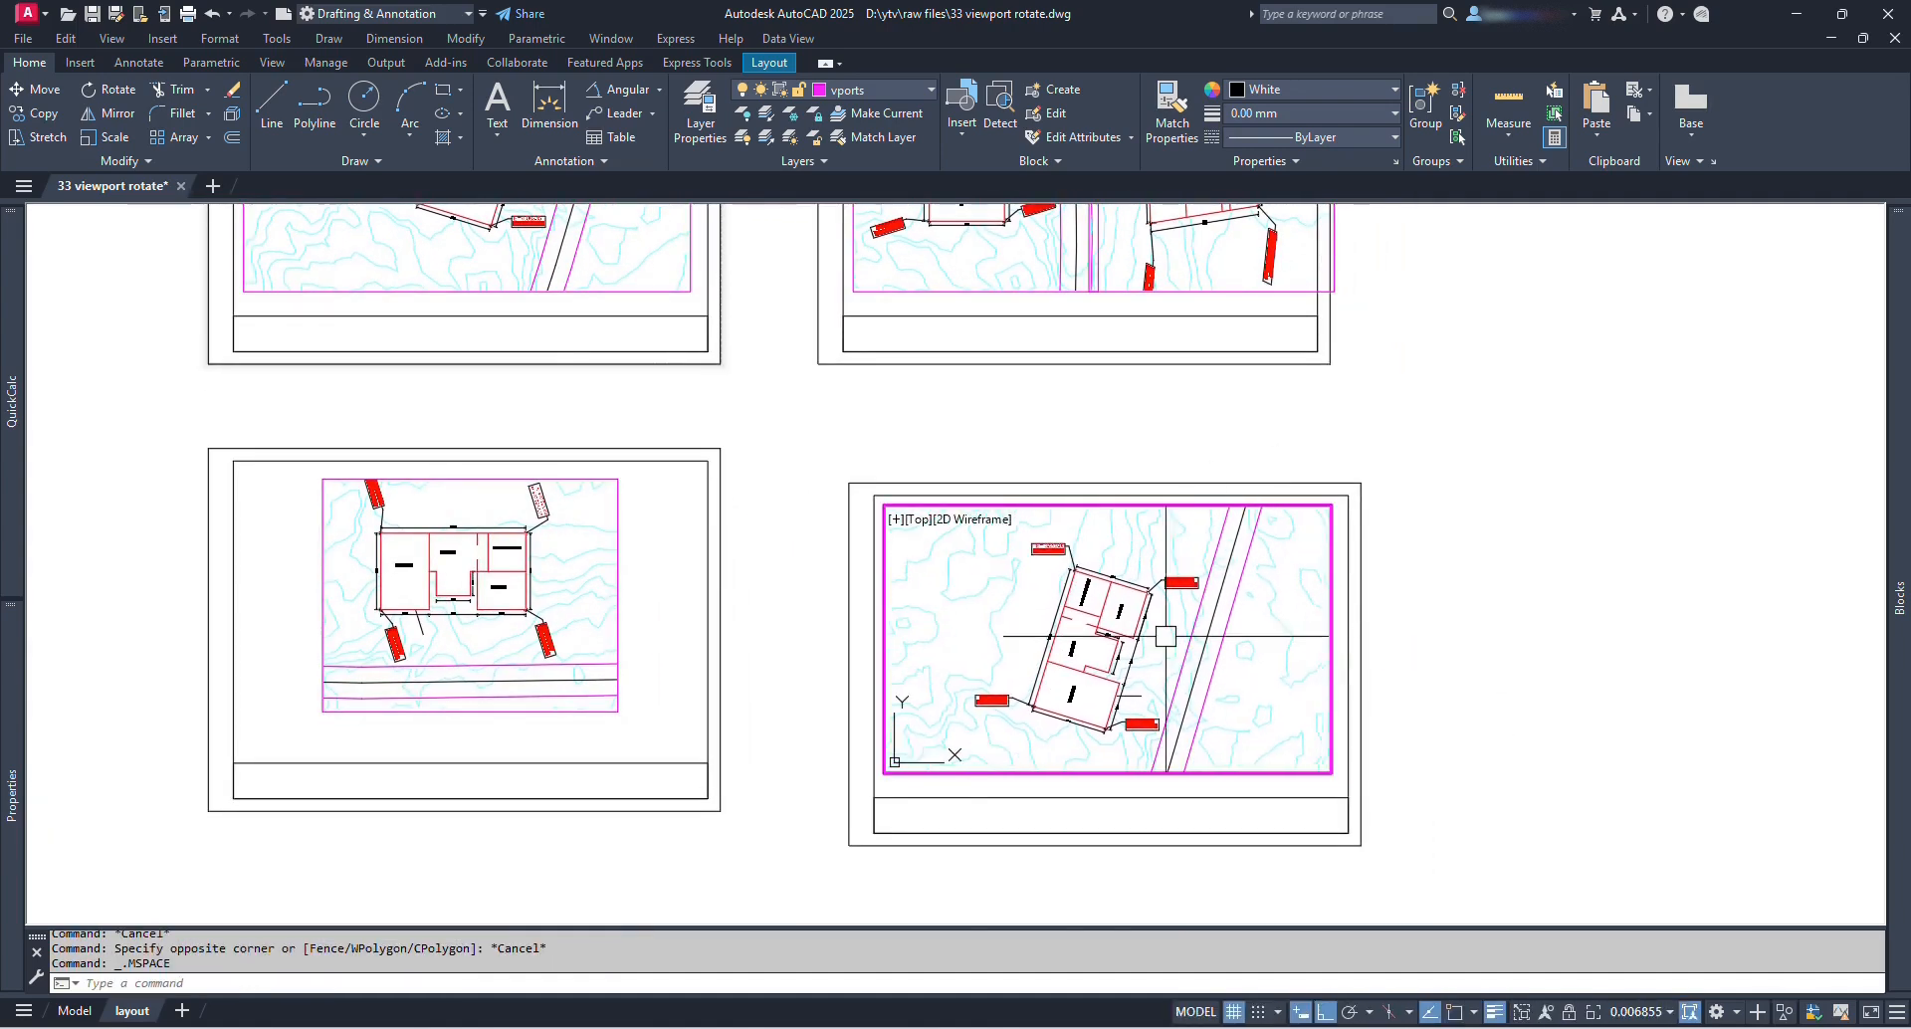
double_click(1511, 559)
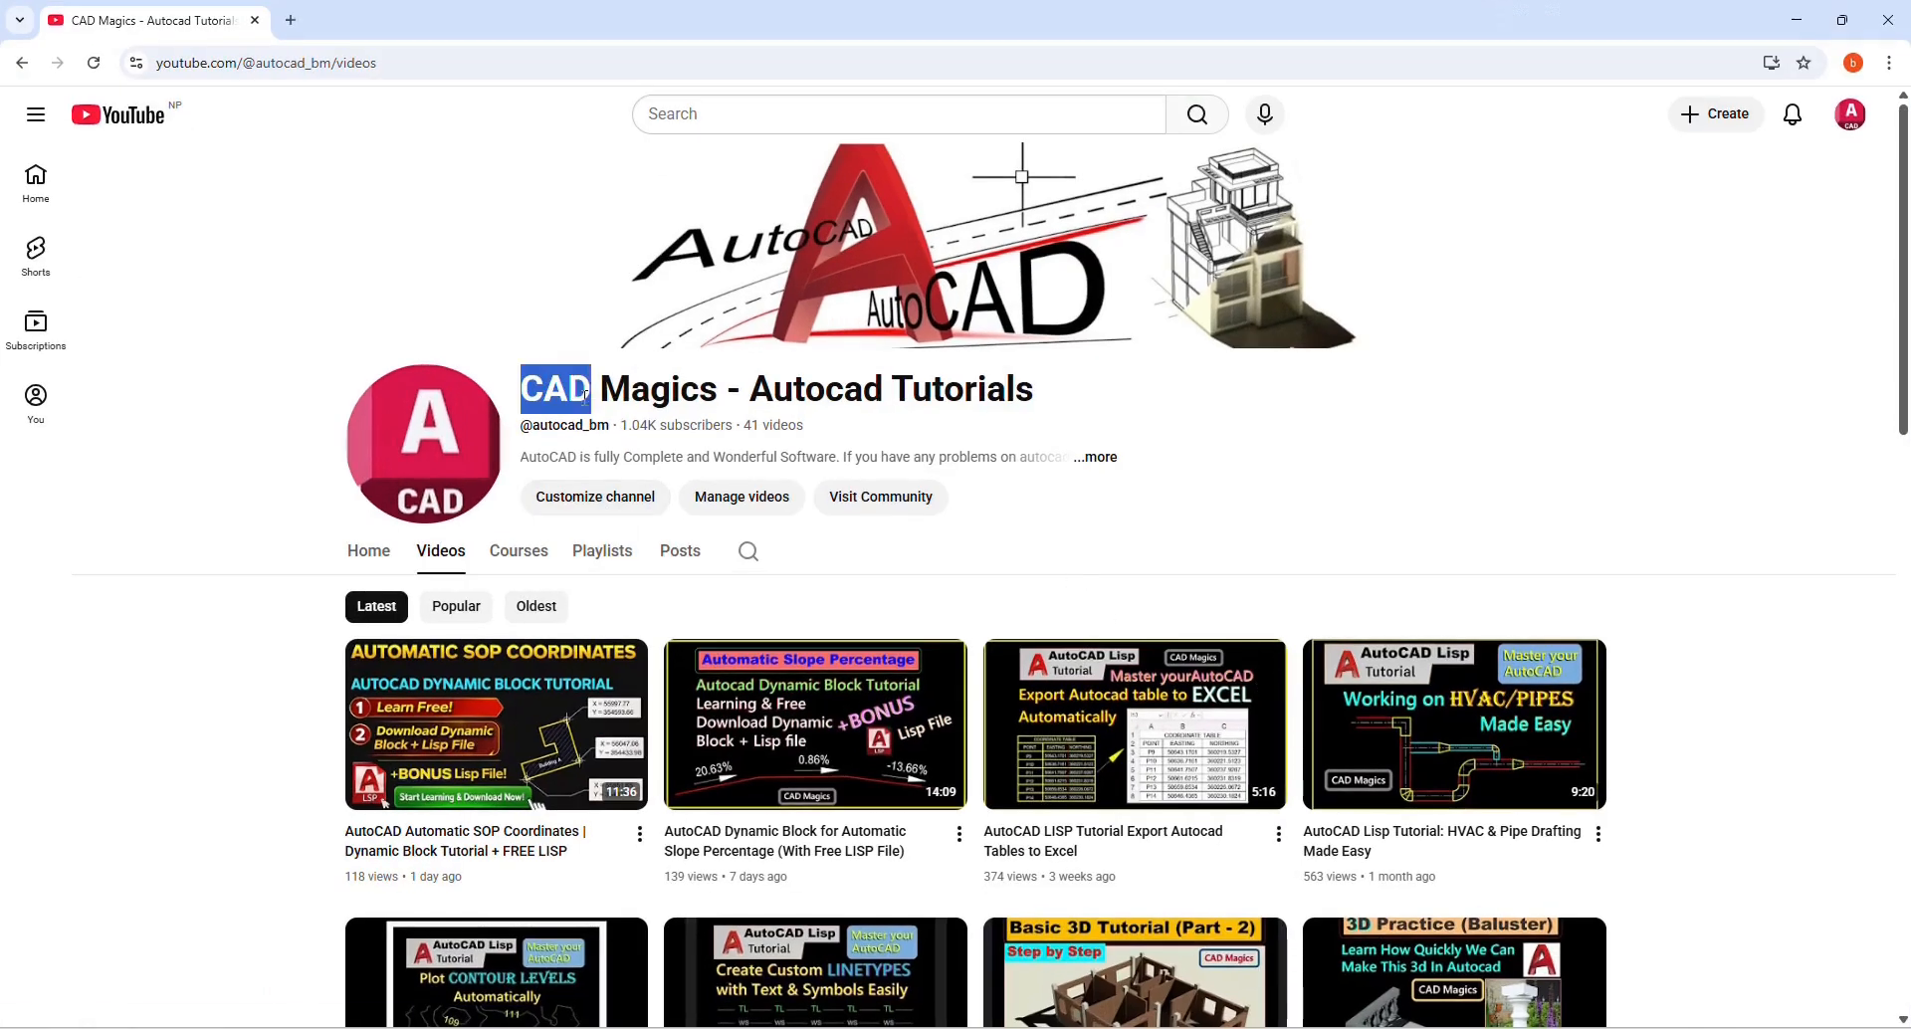
Step: Look through the full video list of the CAD Magics YouTube channel in the browser, and switch back to AutoCAD
left_click_drag(784, 398, 1053, 408)
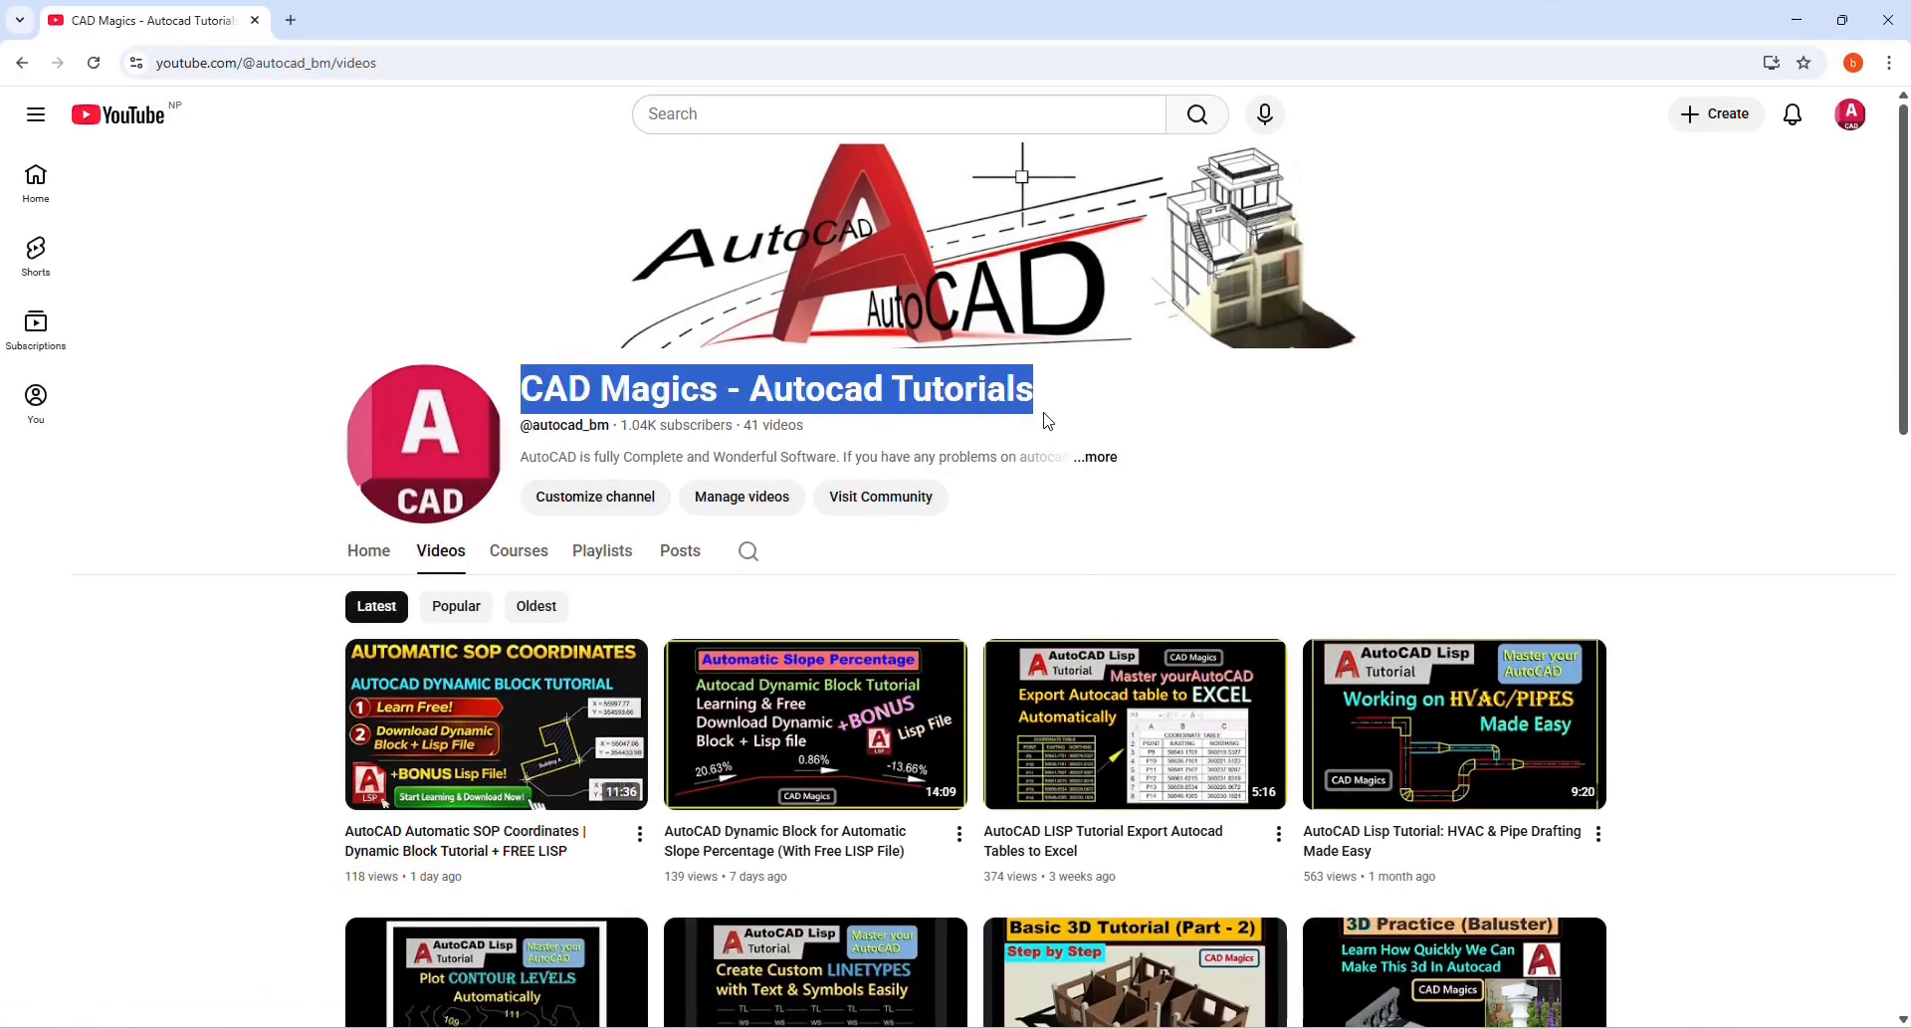
left_click(1778, 653)
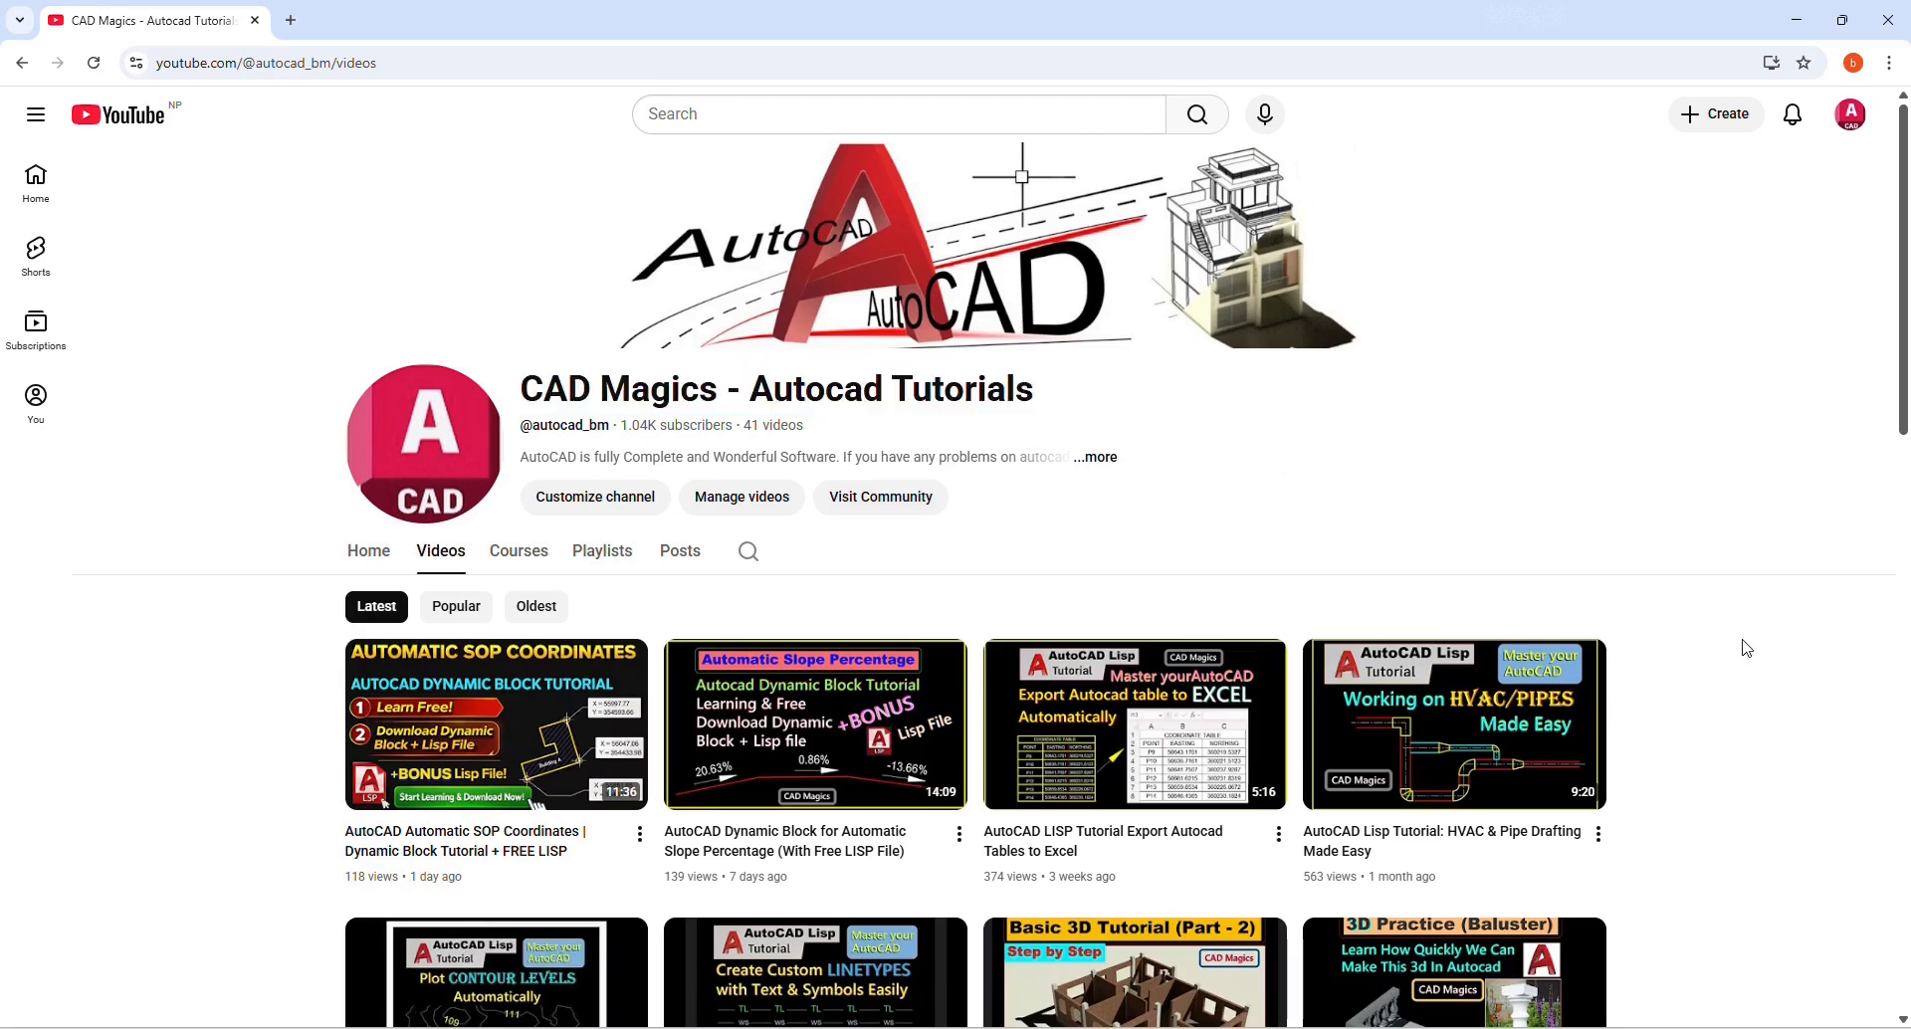
scroll(1742, 645, "down", 3)
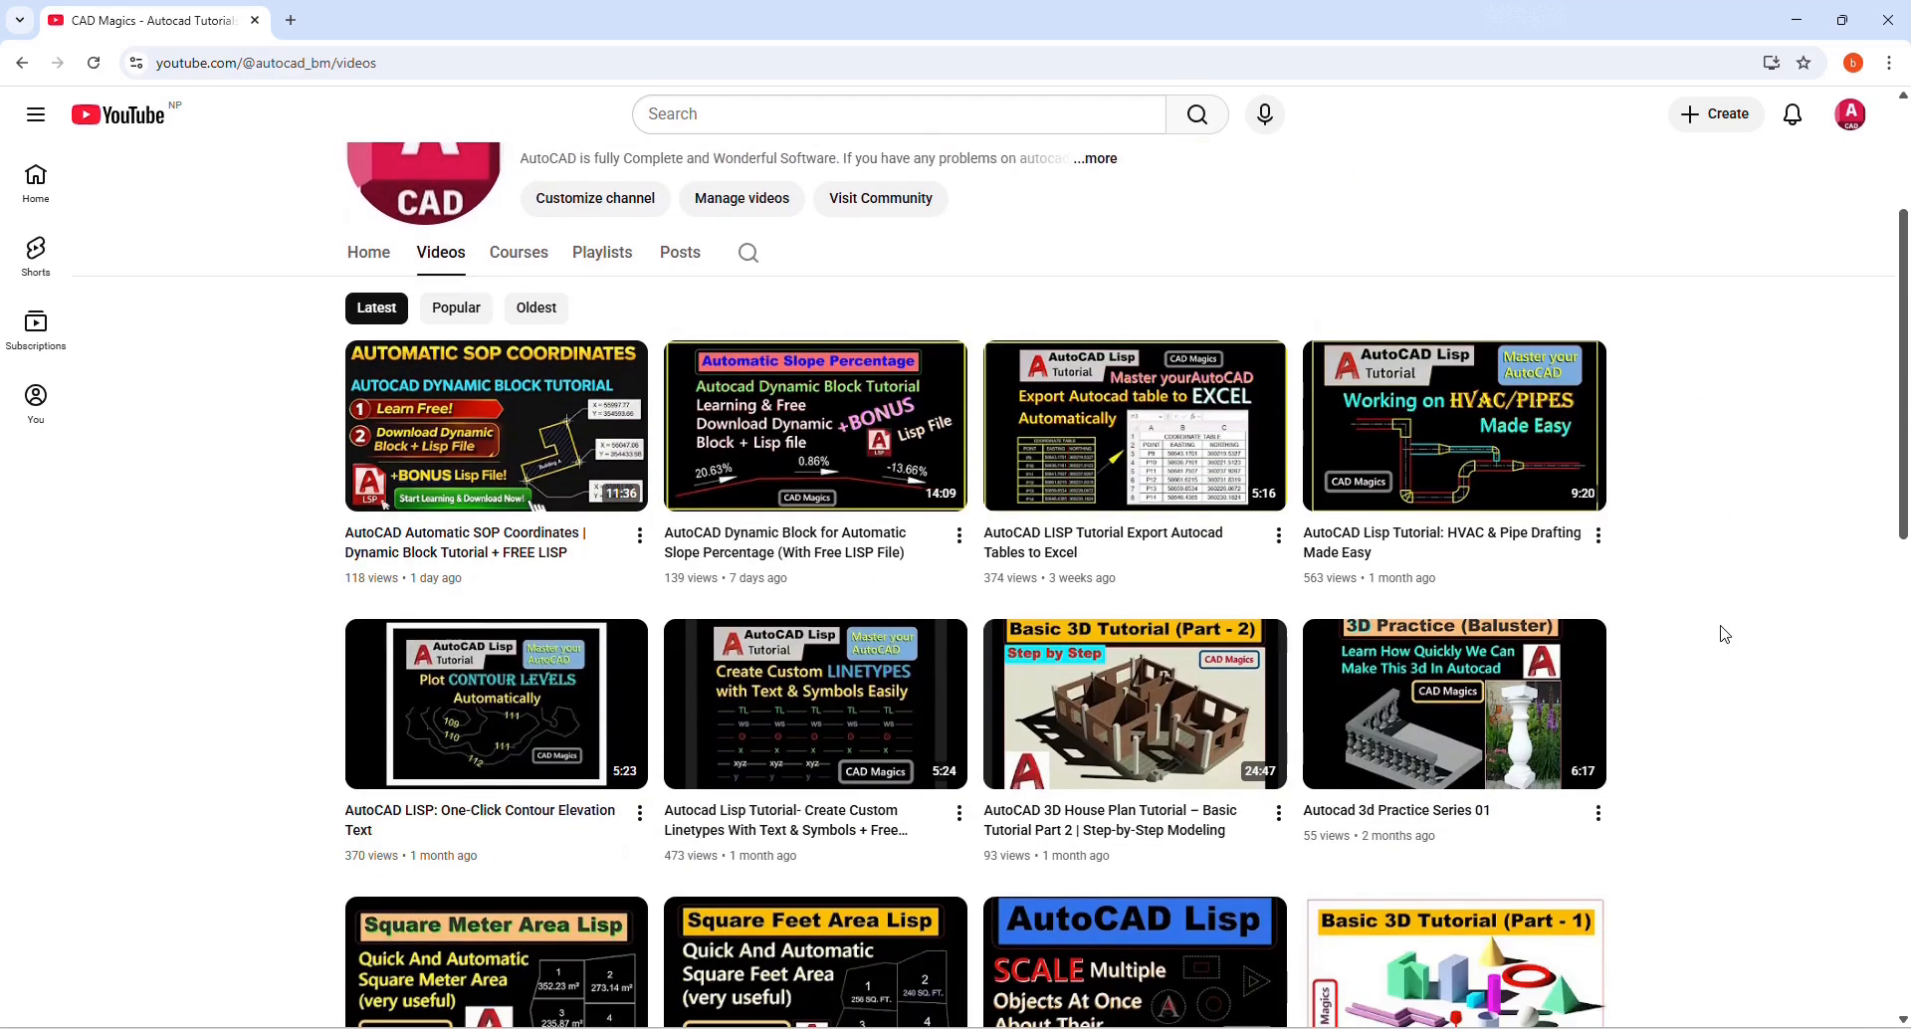
scroll(1725, 635, "down", 5)
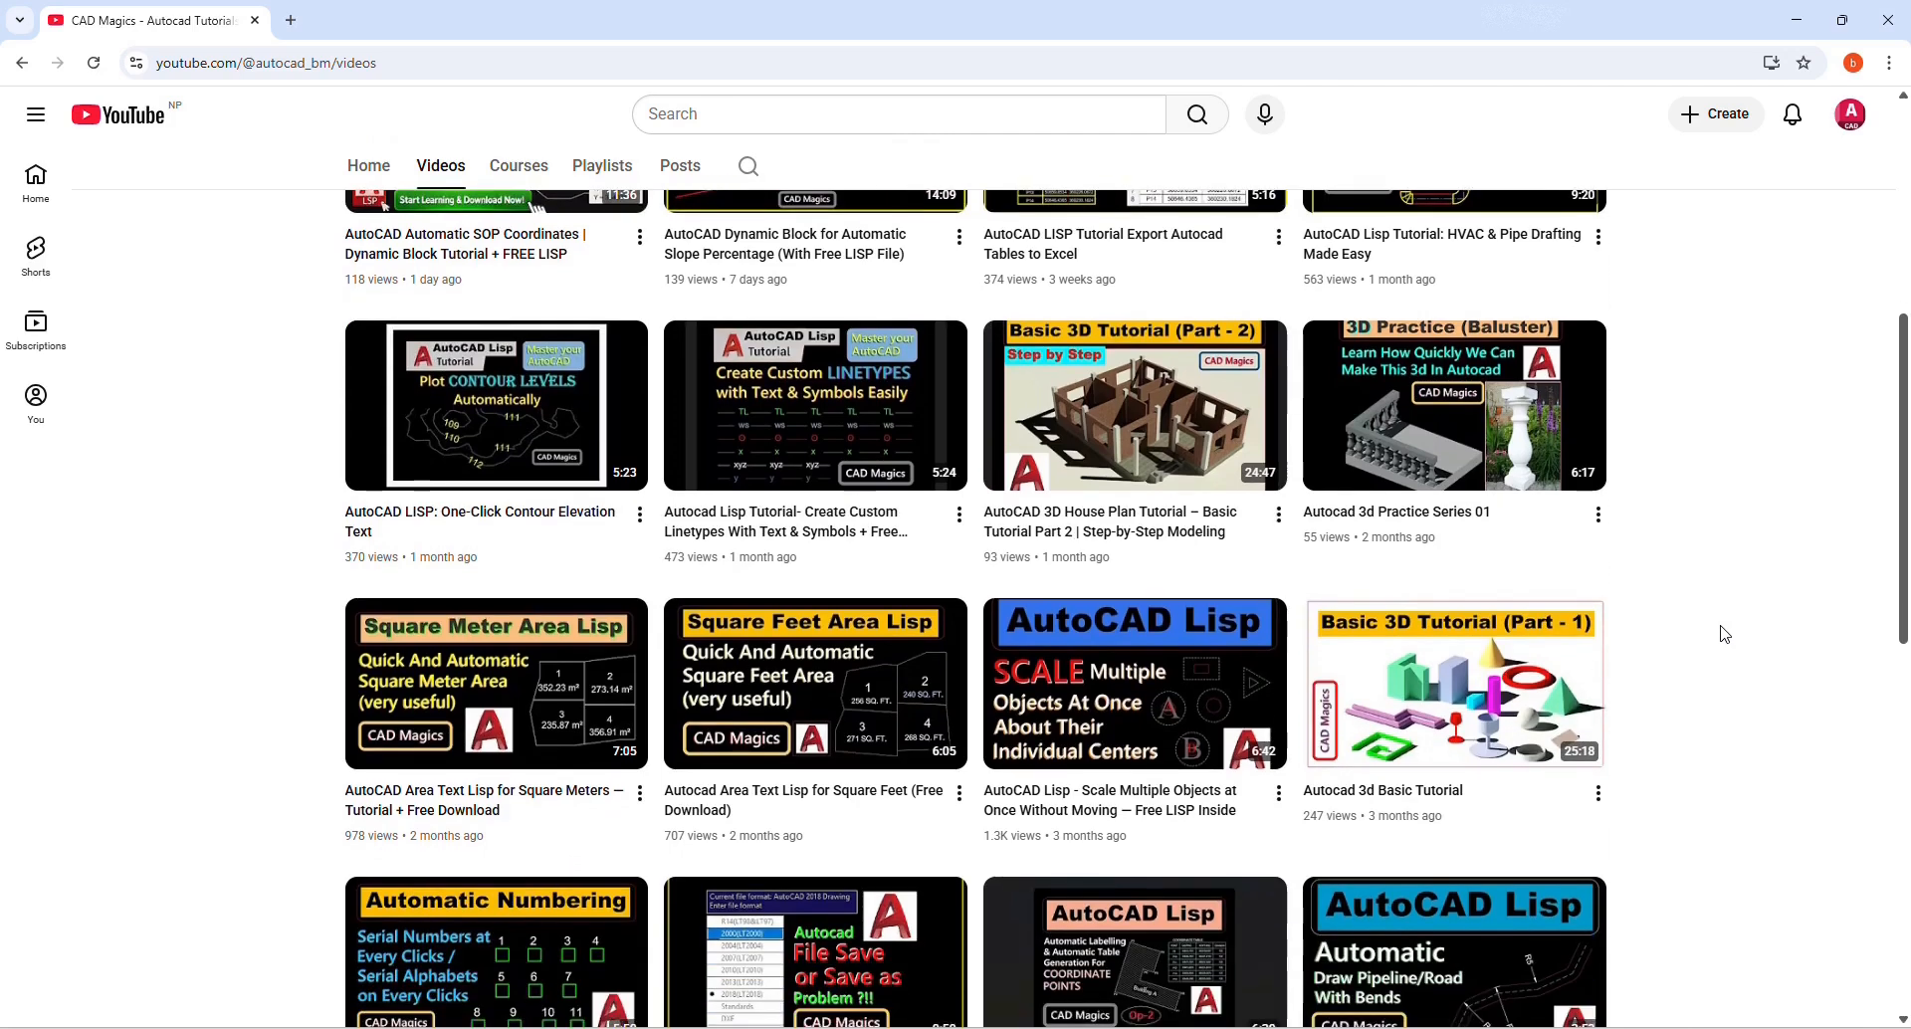
scroll(1725, 634, "down", 2)
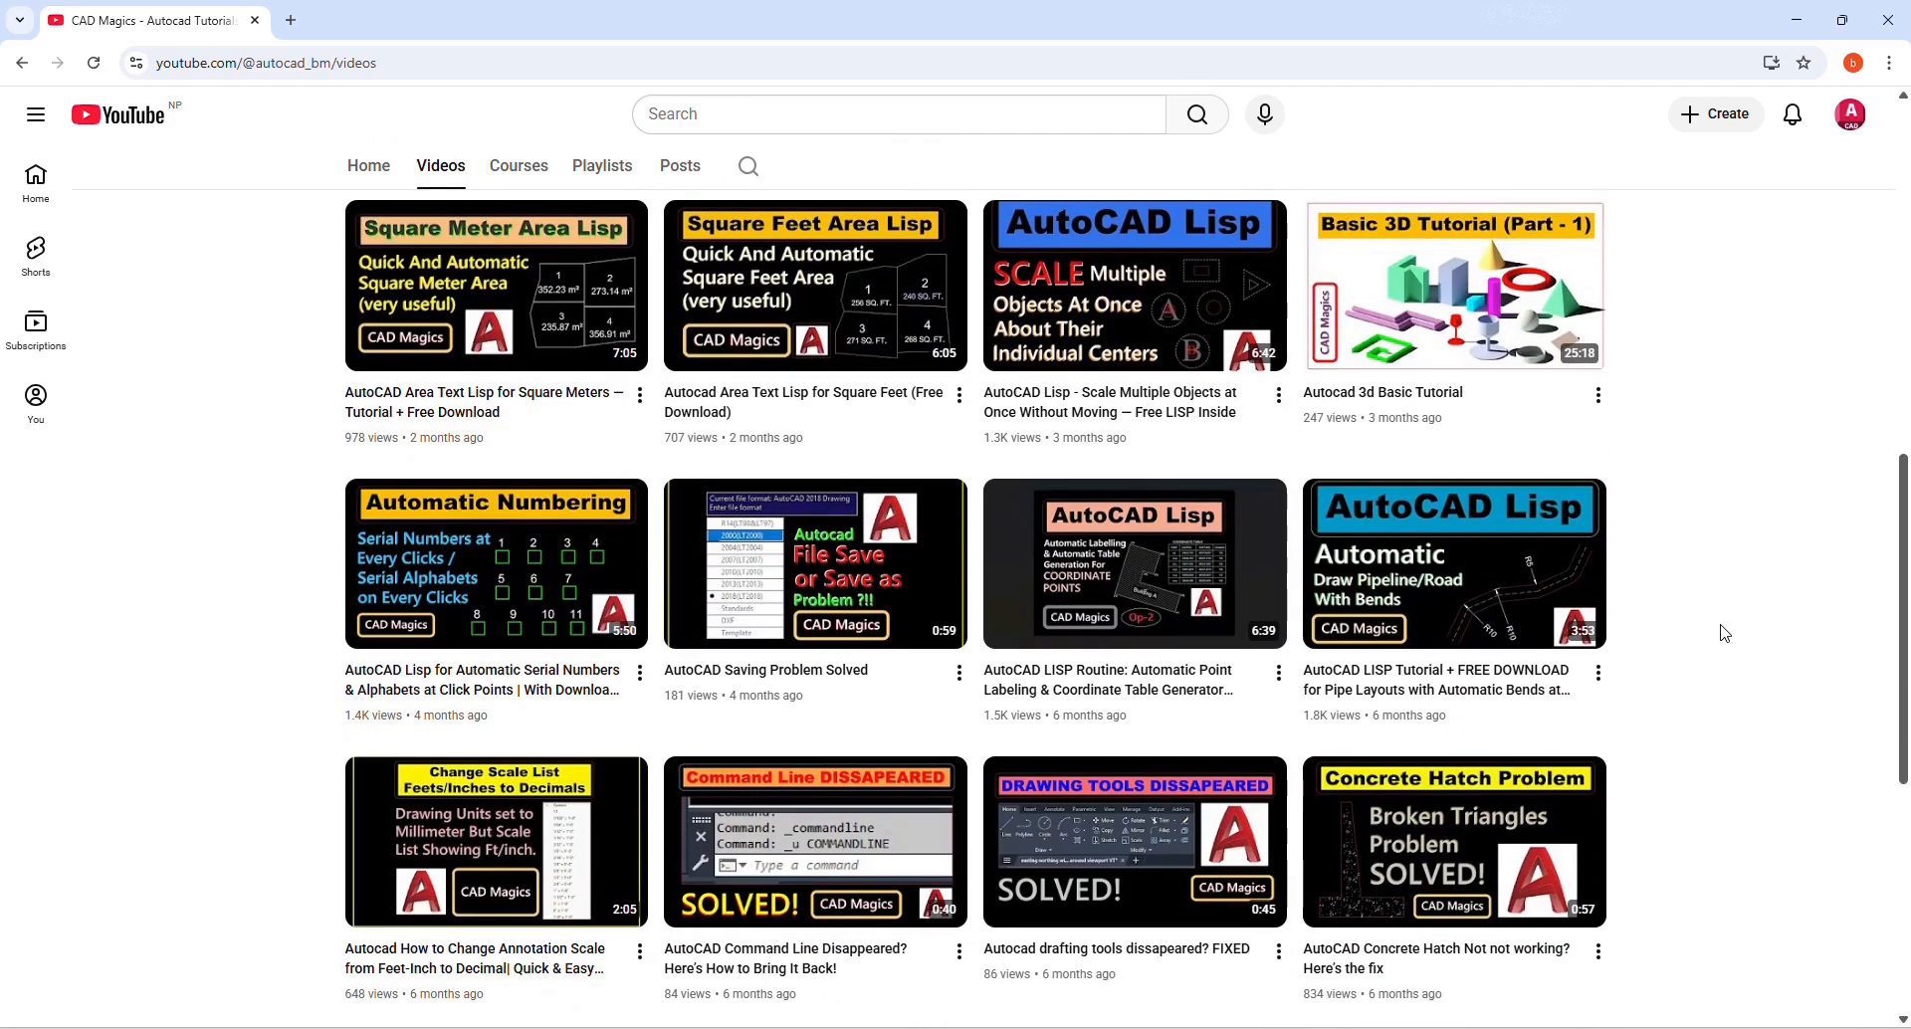
scroll(1726, 634, "down", 4)
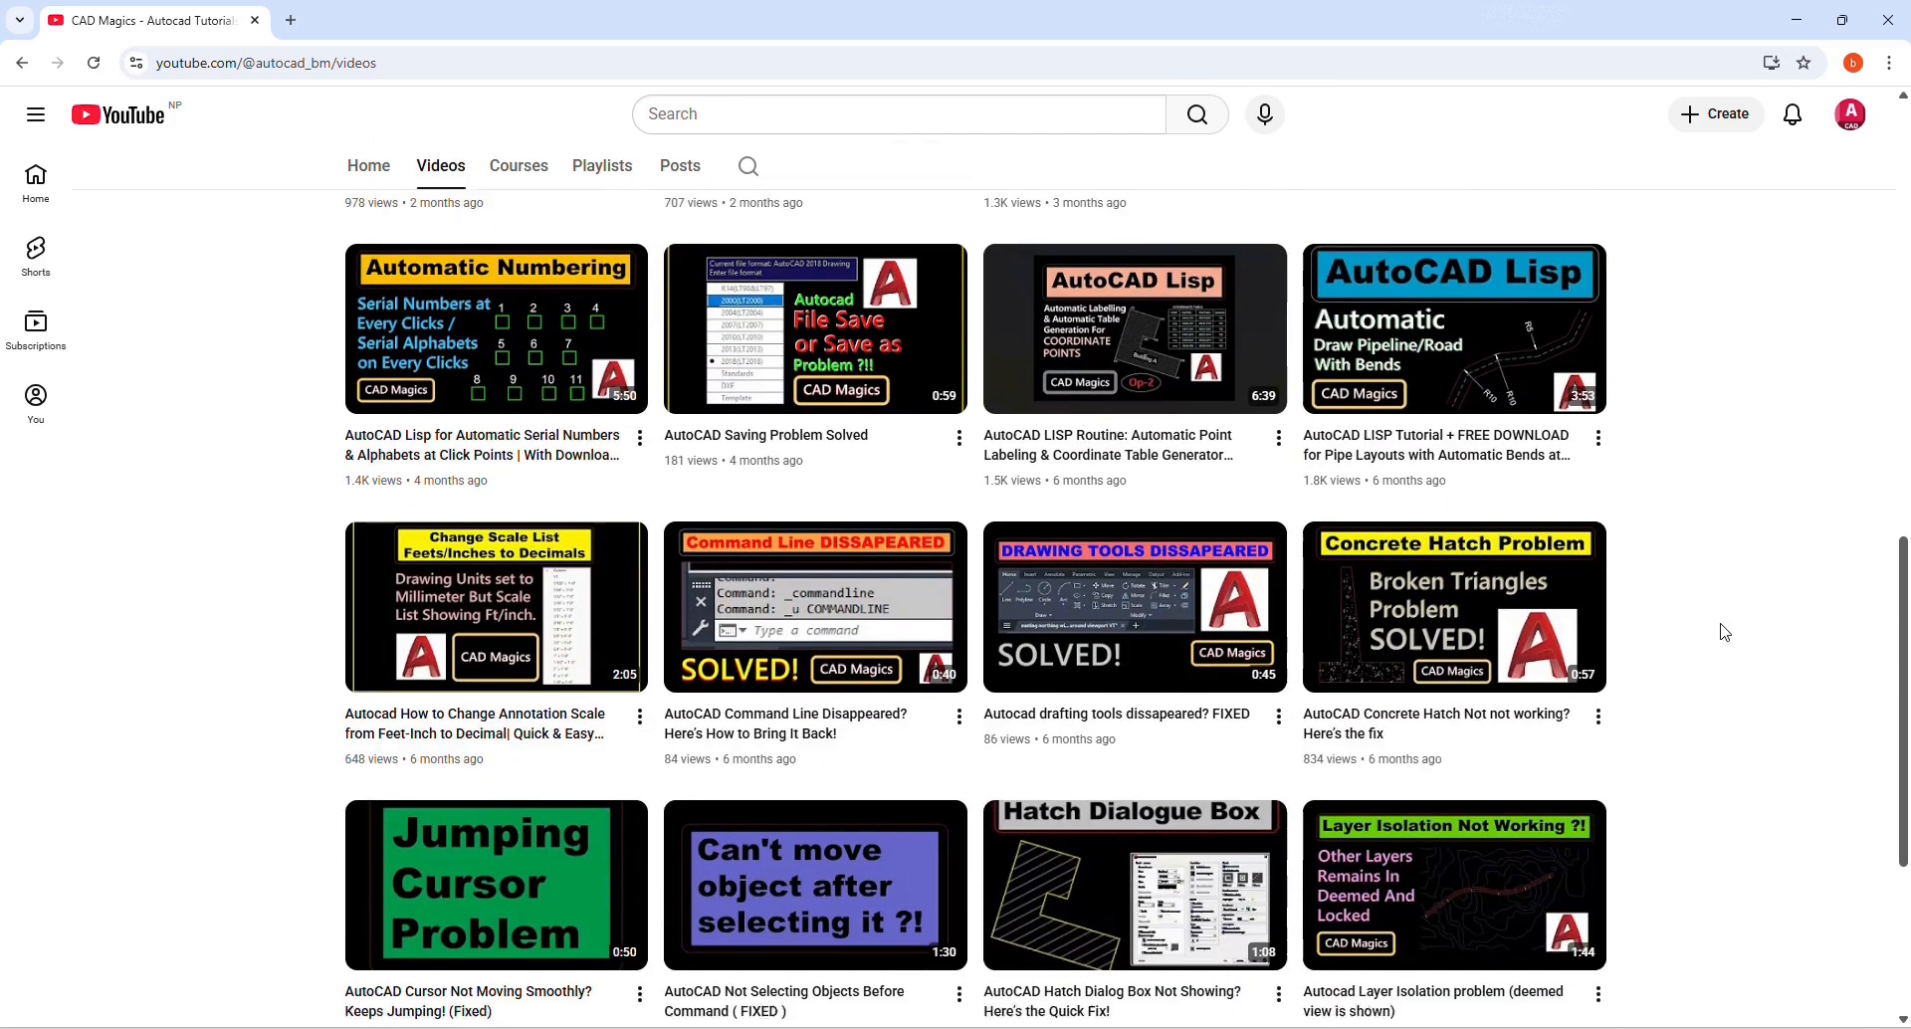
scroll(1725, 634, "down", 2)
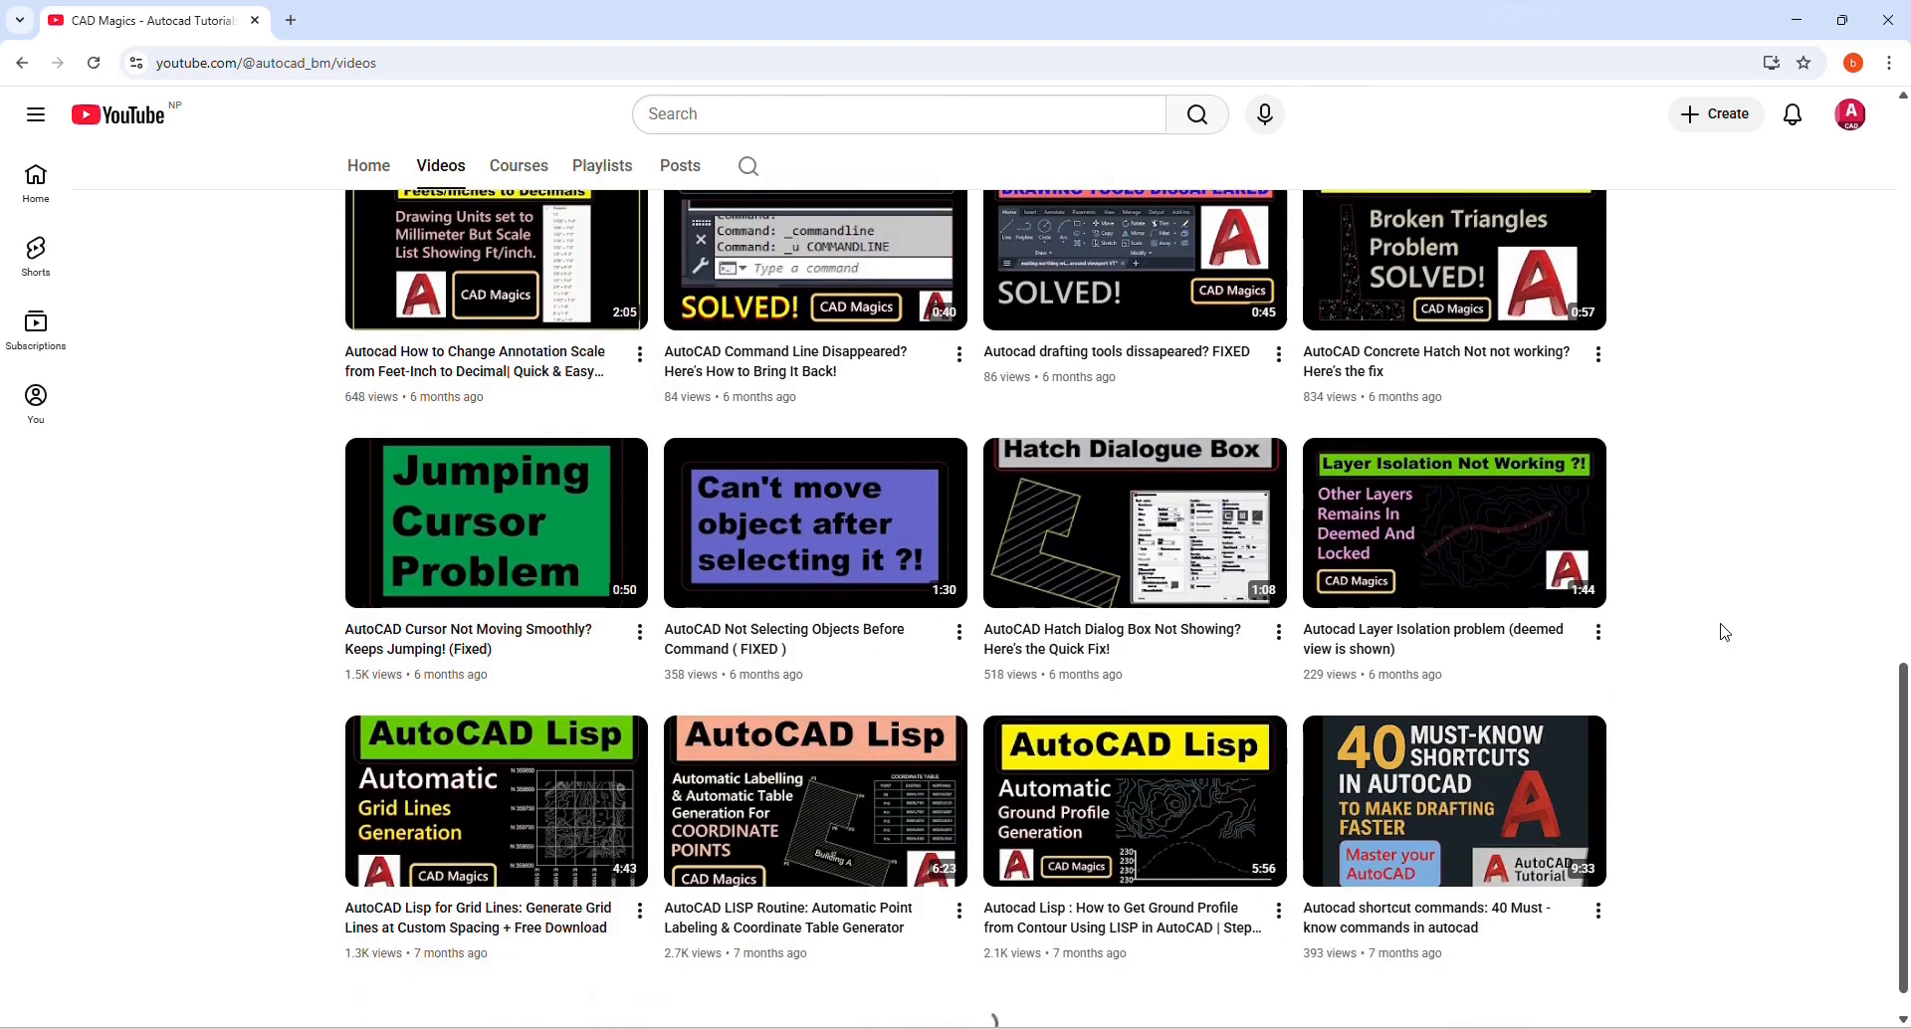
scroll(1725, 633, "down", 2)
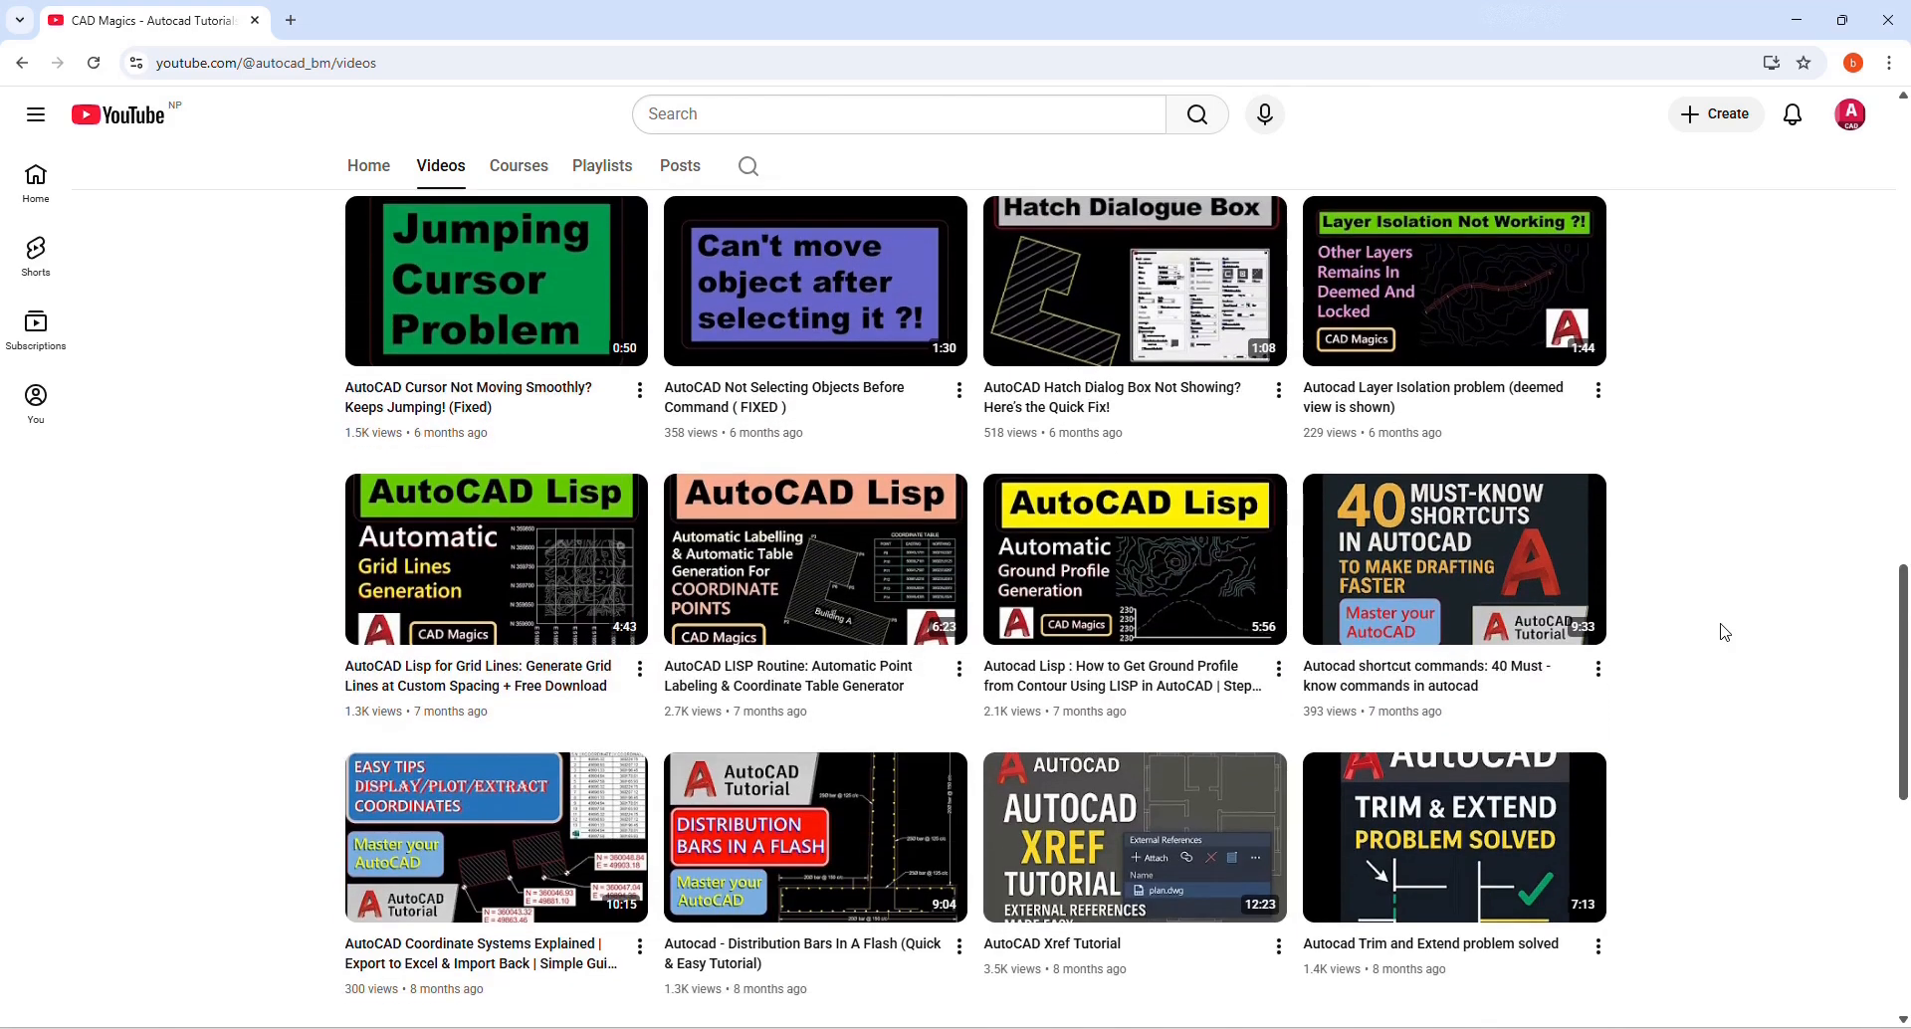
scroll(1726, 634, "down", 5)
scroll(1726, 633, "down", 3)
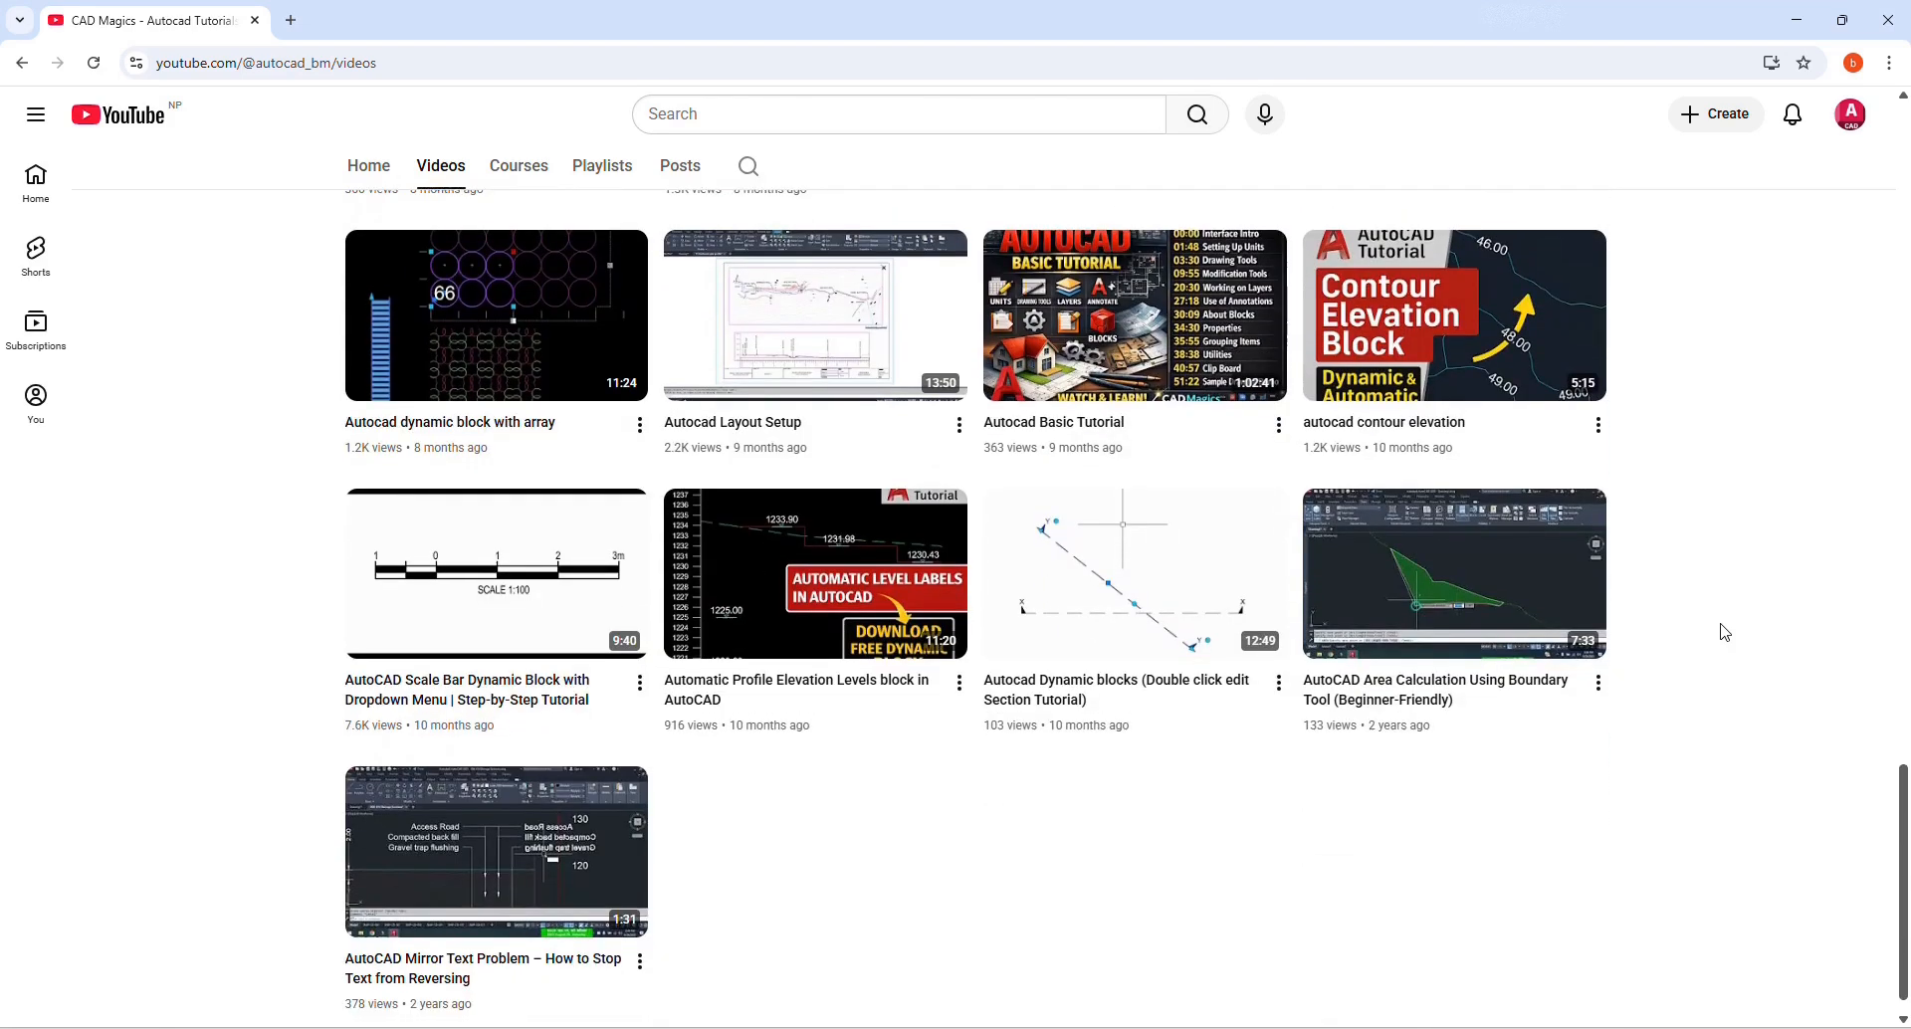
left_click_drag(1905, 627, 1904, 189)
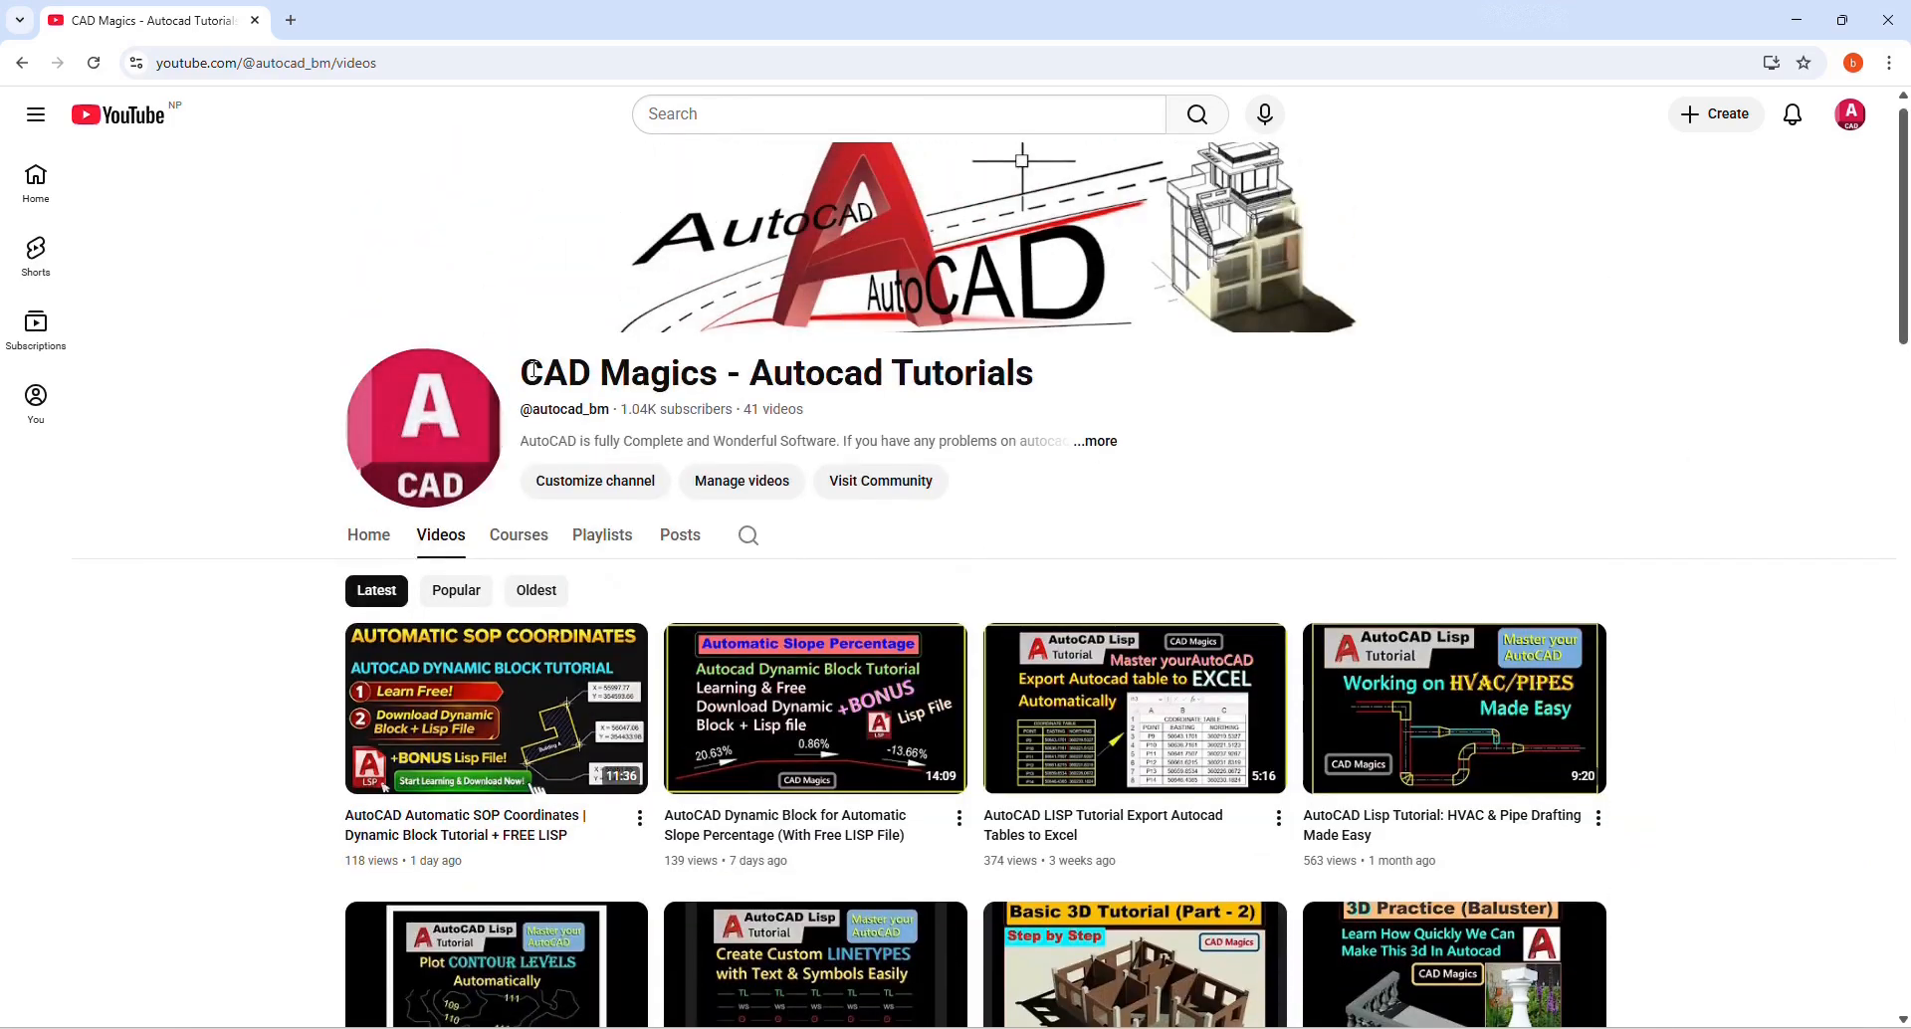
left_click_drag(517, 374, 912, 370)
left_click(1379, 462)
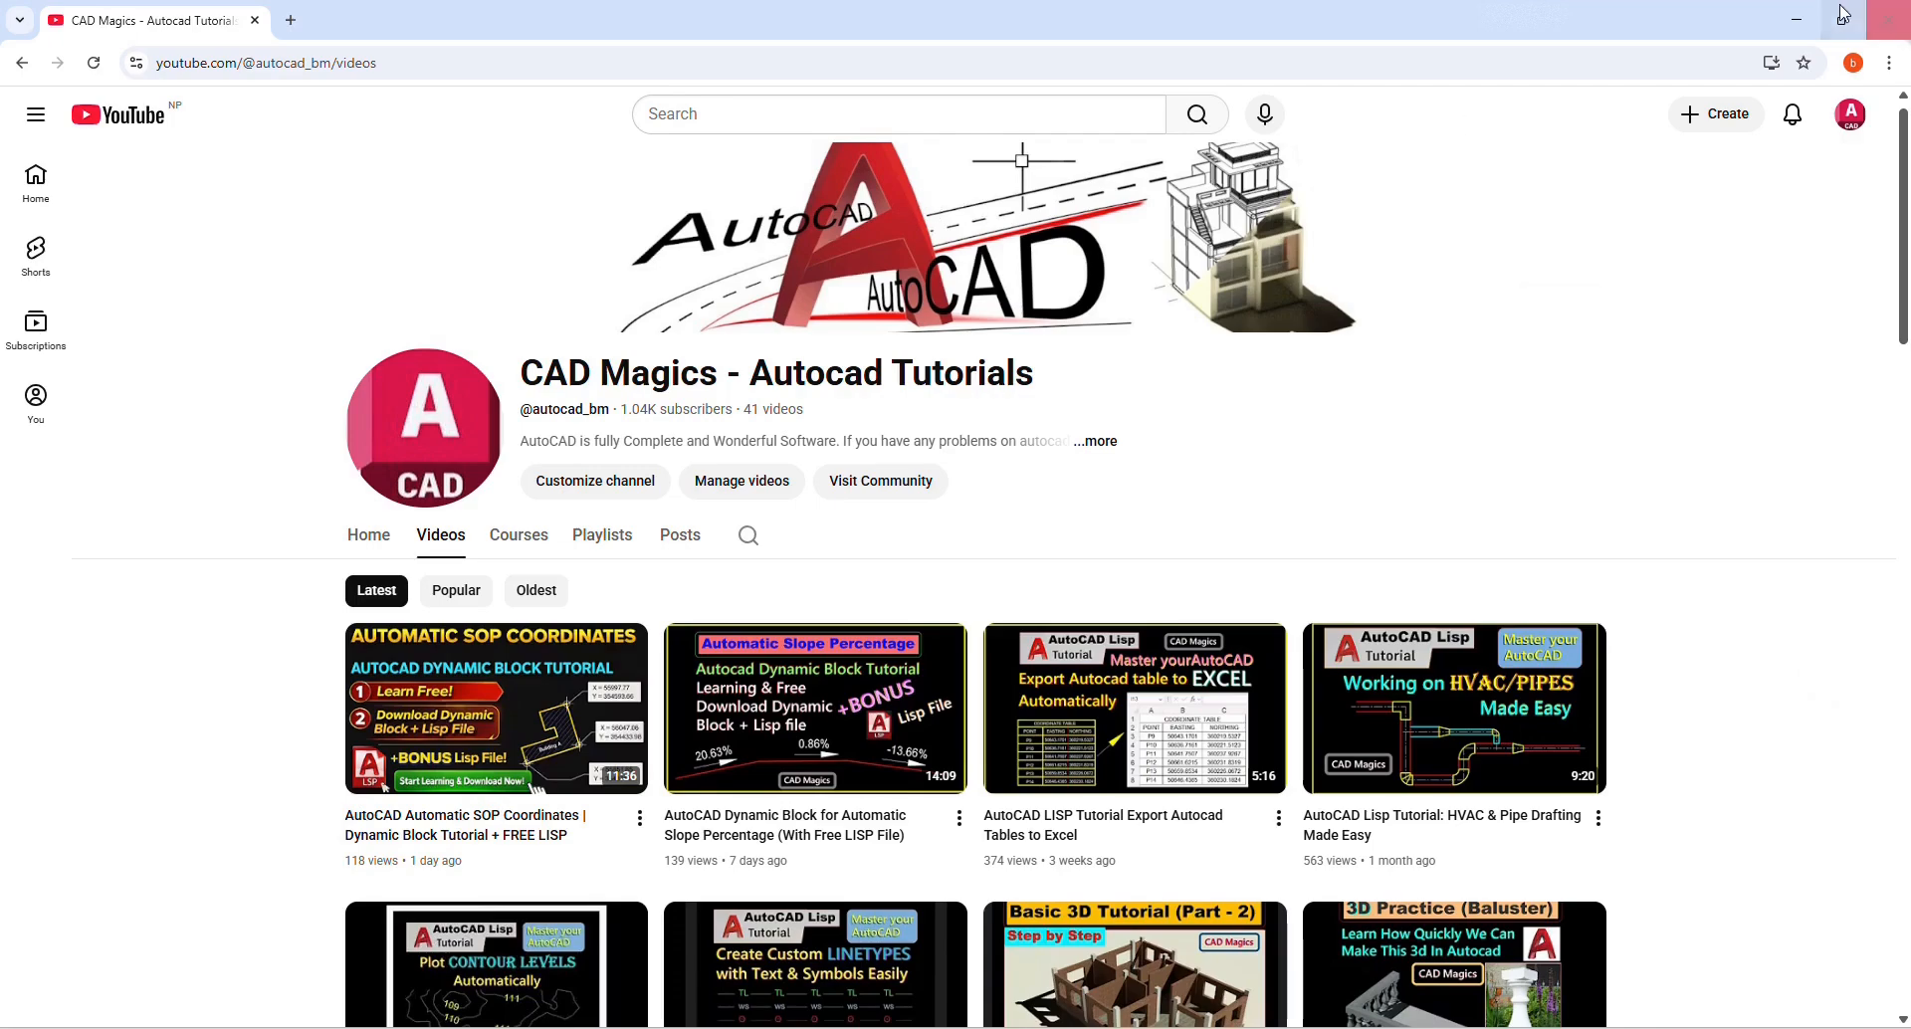
left_click(1797, 20)
Step: Copy the upper-left sheet with its border, title strip and viewport into the empty space to its left
middle_click_drag(1469, 556, 1343, 510)
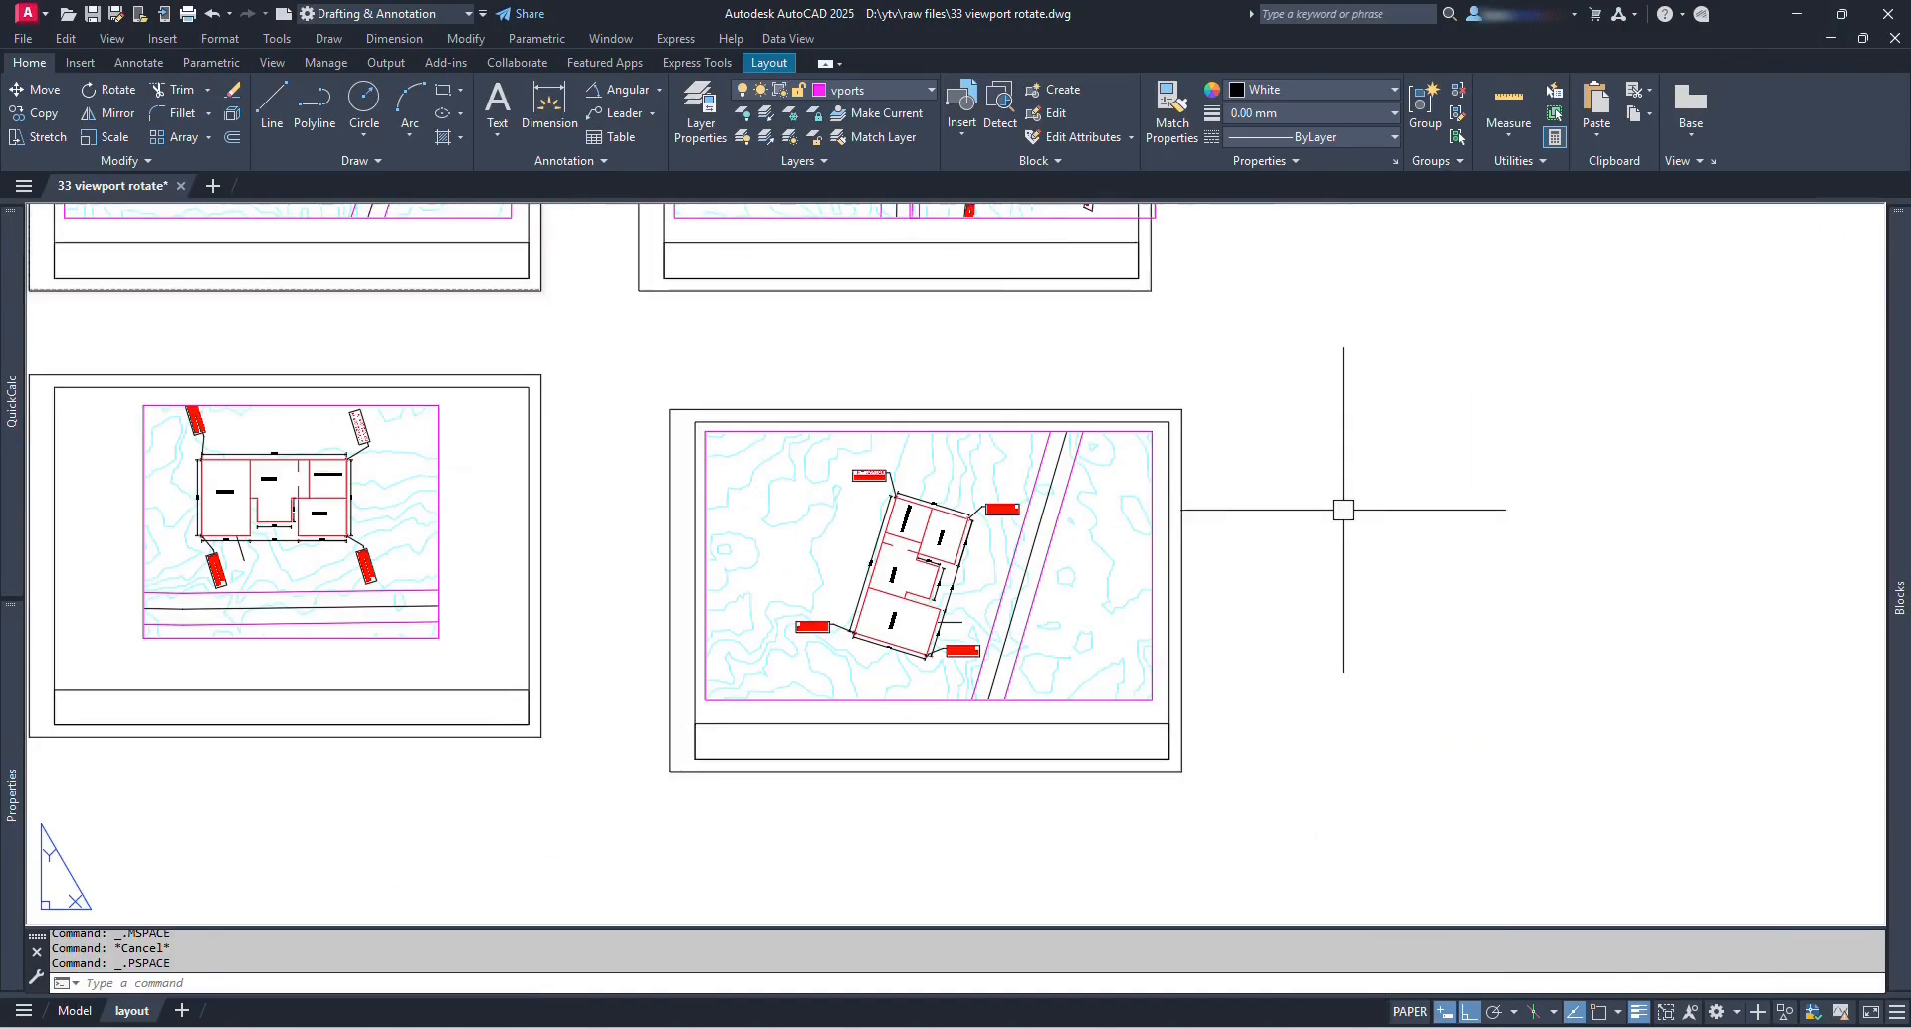
scroll(1079, 512, "down", 3)
middle_click_drag(1207, 464, 1186, 444)
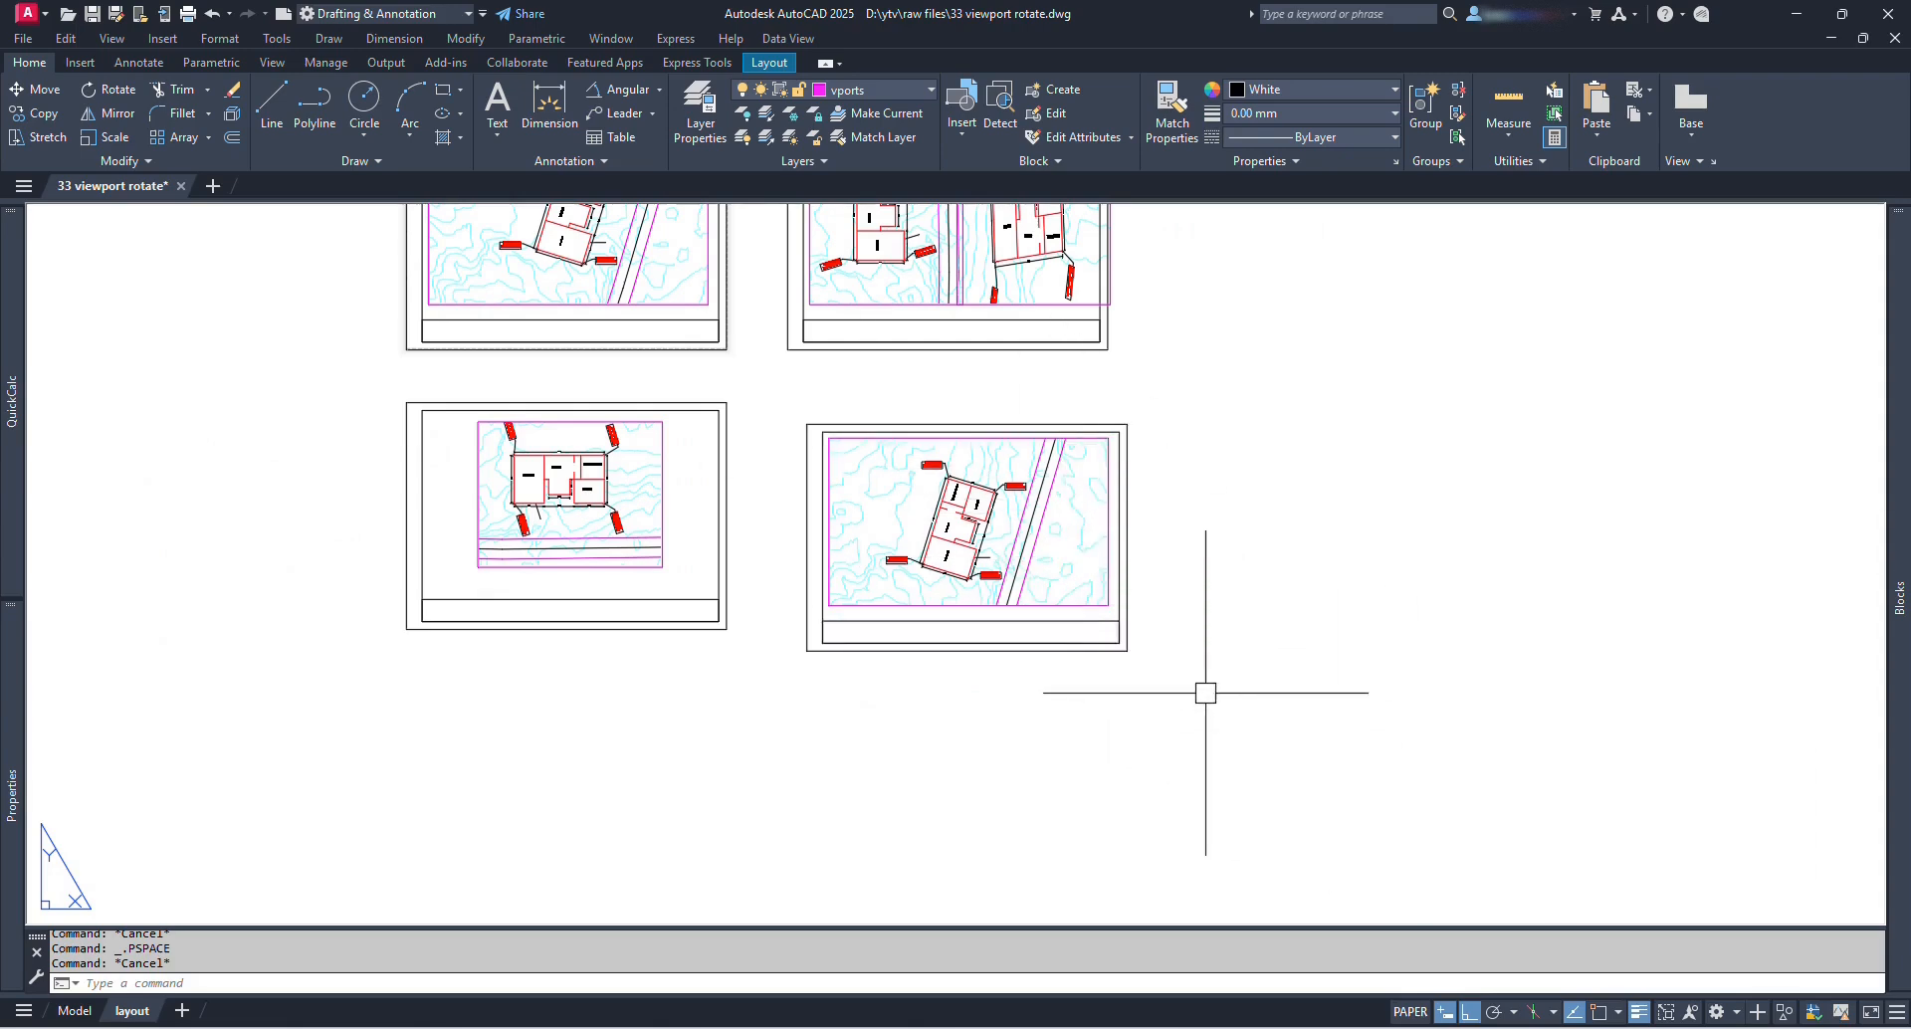
middle_click_drag(806, 405, 1364, 641)
left_click(1283, 629)
left_click(715, 209)
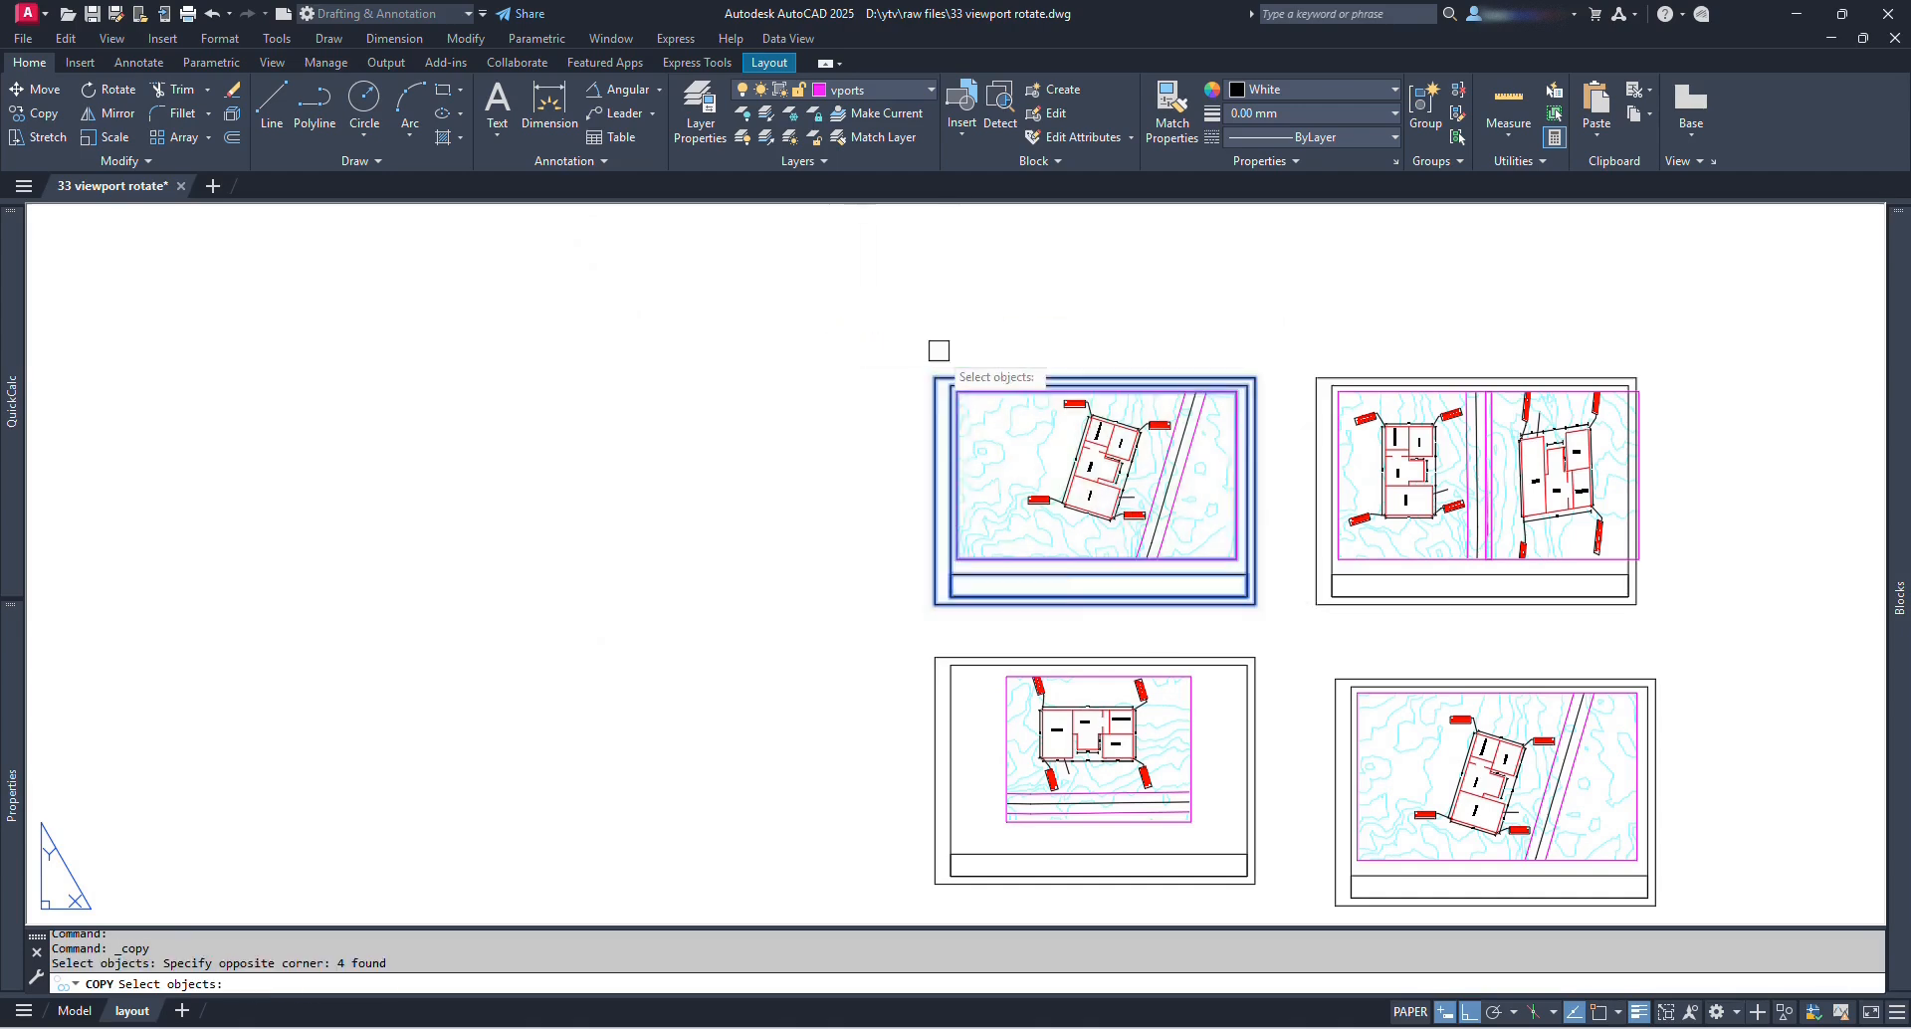
key("Return")
left_click(1087, 504)
left_click(675, 503)
key("Escape")
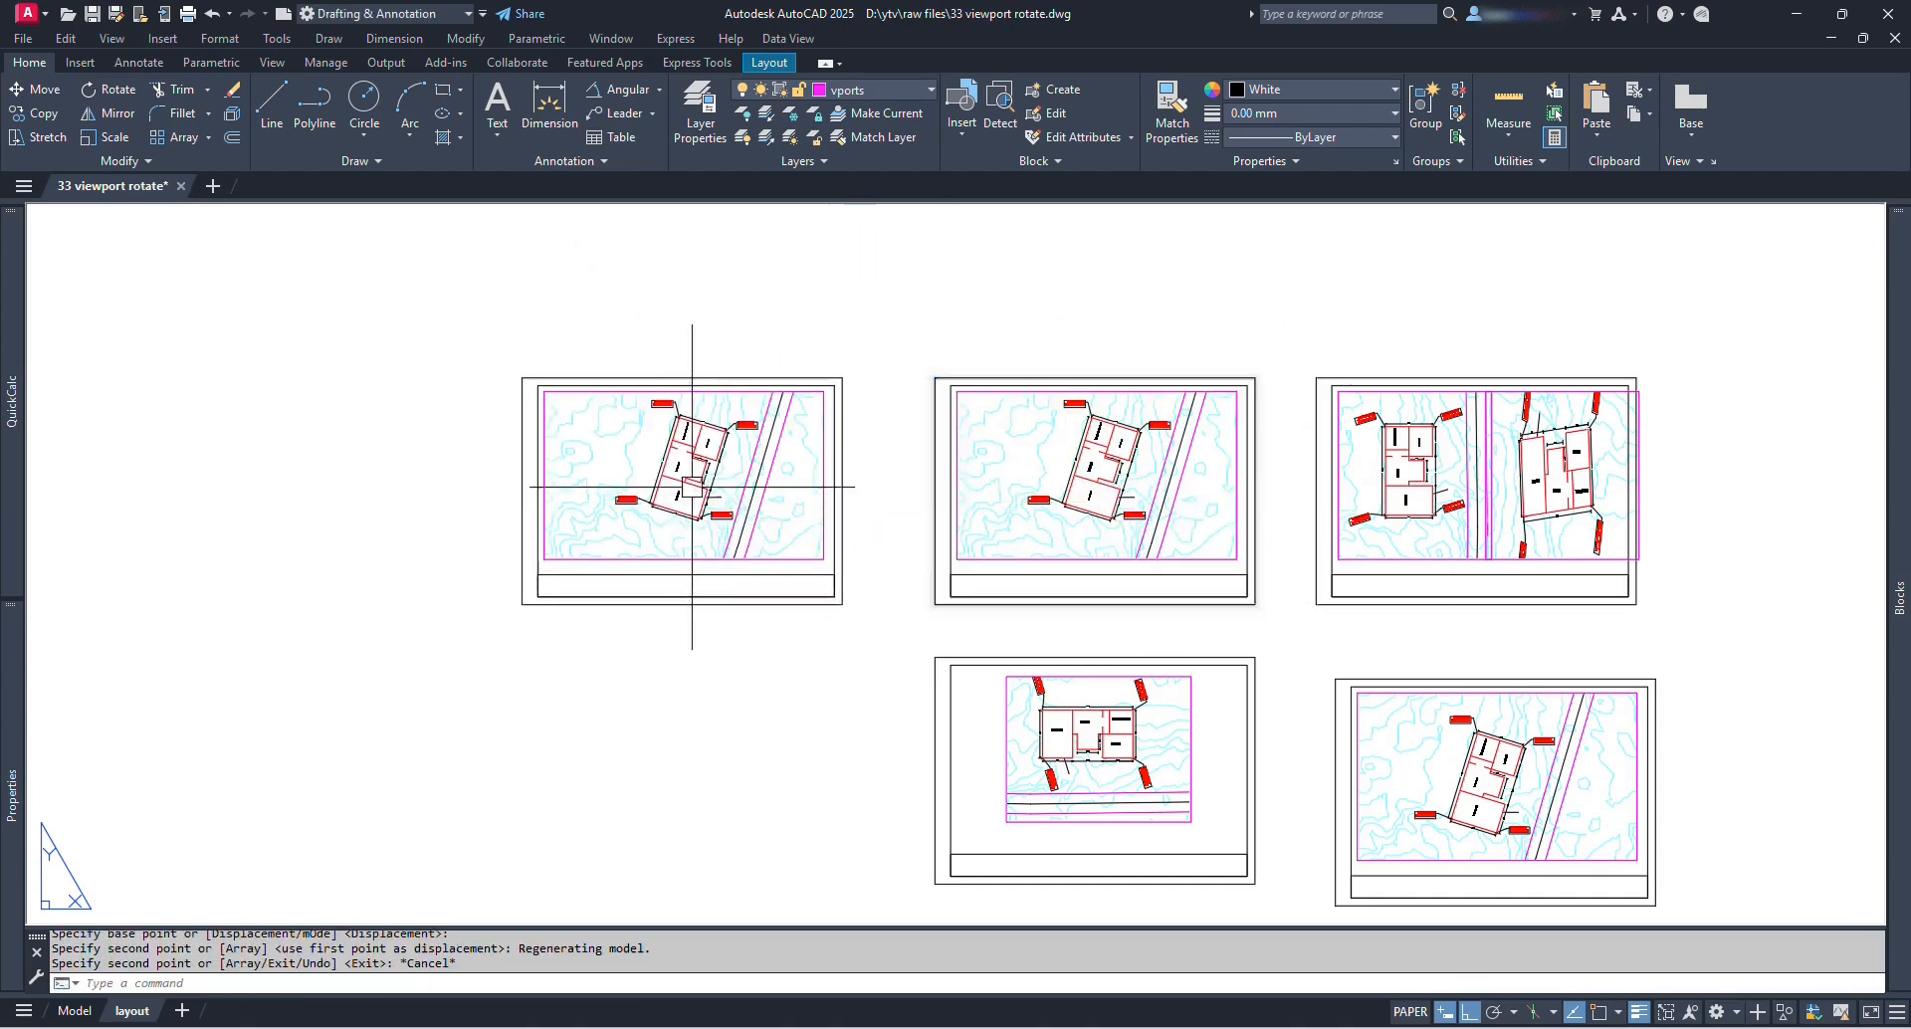
Step: Inspect the building outline and its coordinate labels inside the copied sheet's viewport, and return to paper space
left_click(674, 42)
left_click(674, 42)
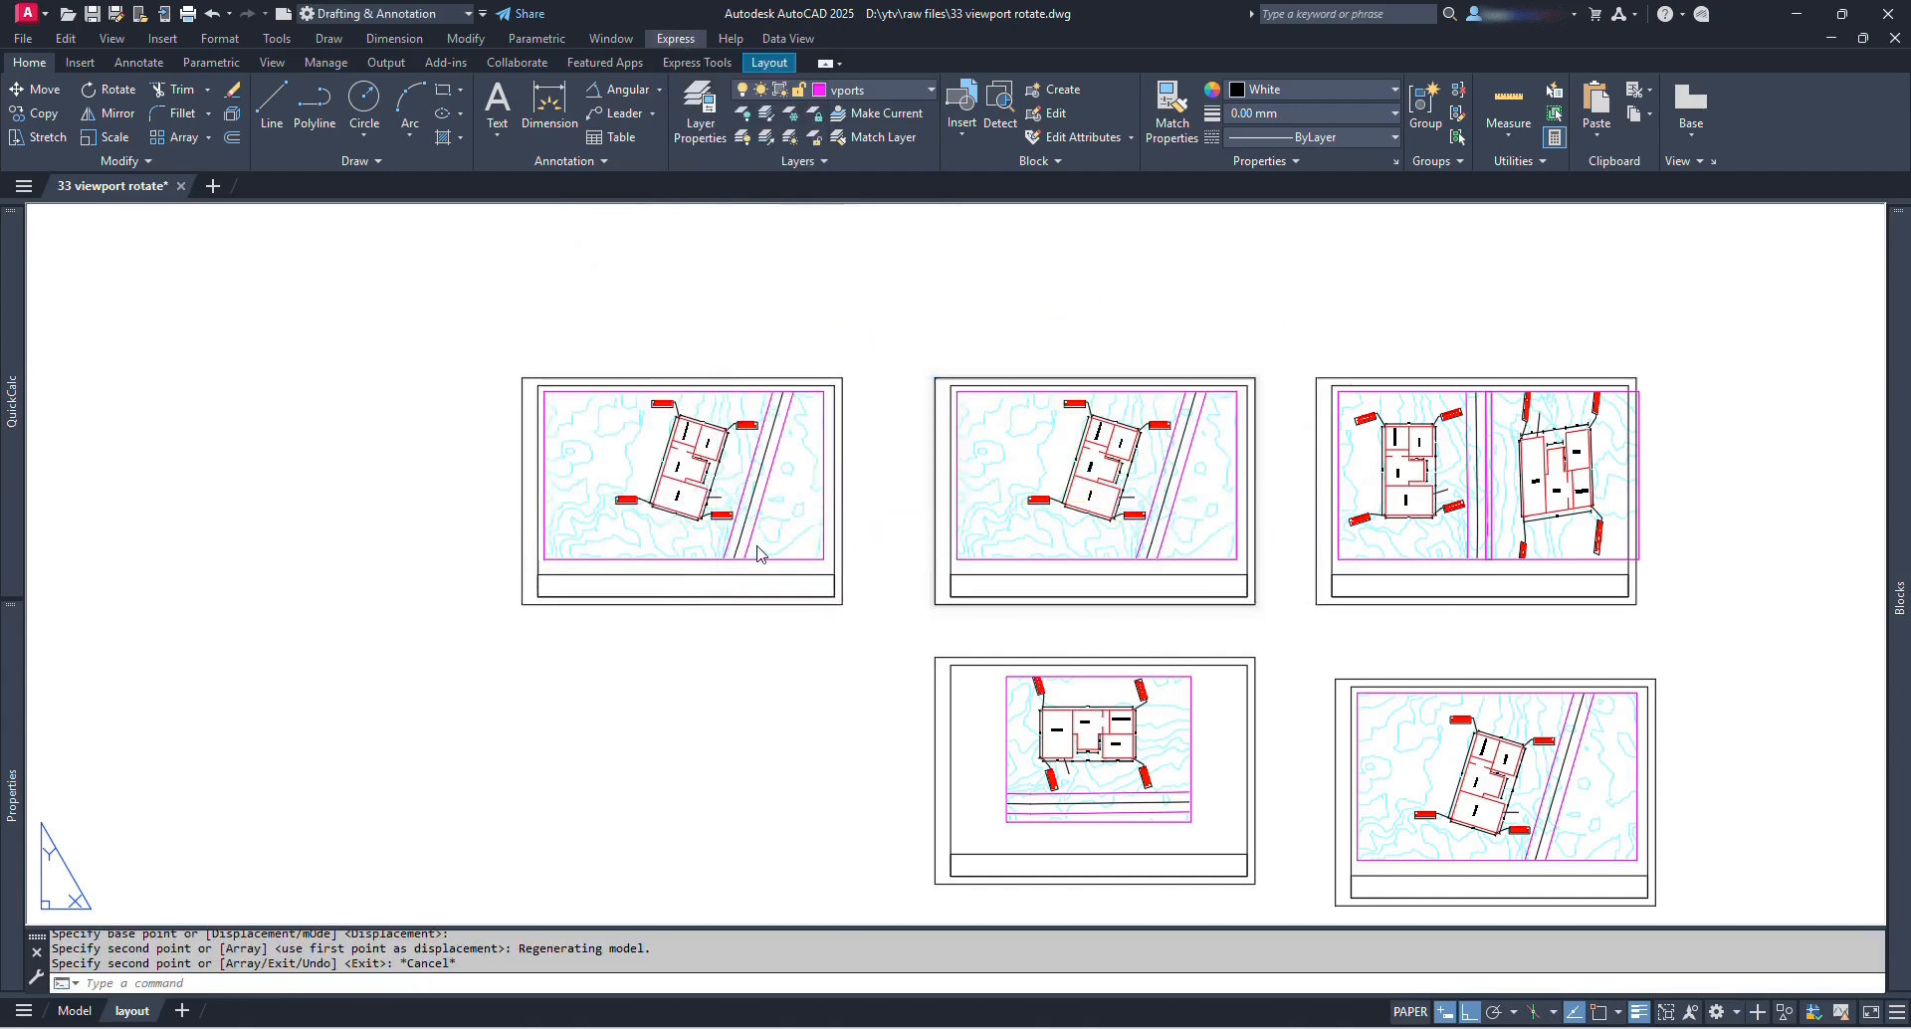
left_click(695, 456)
scroll(653, 462, "up", 6)
key("Escape")
key("Escape")
double_click(723, 460)
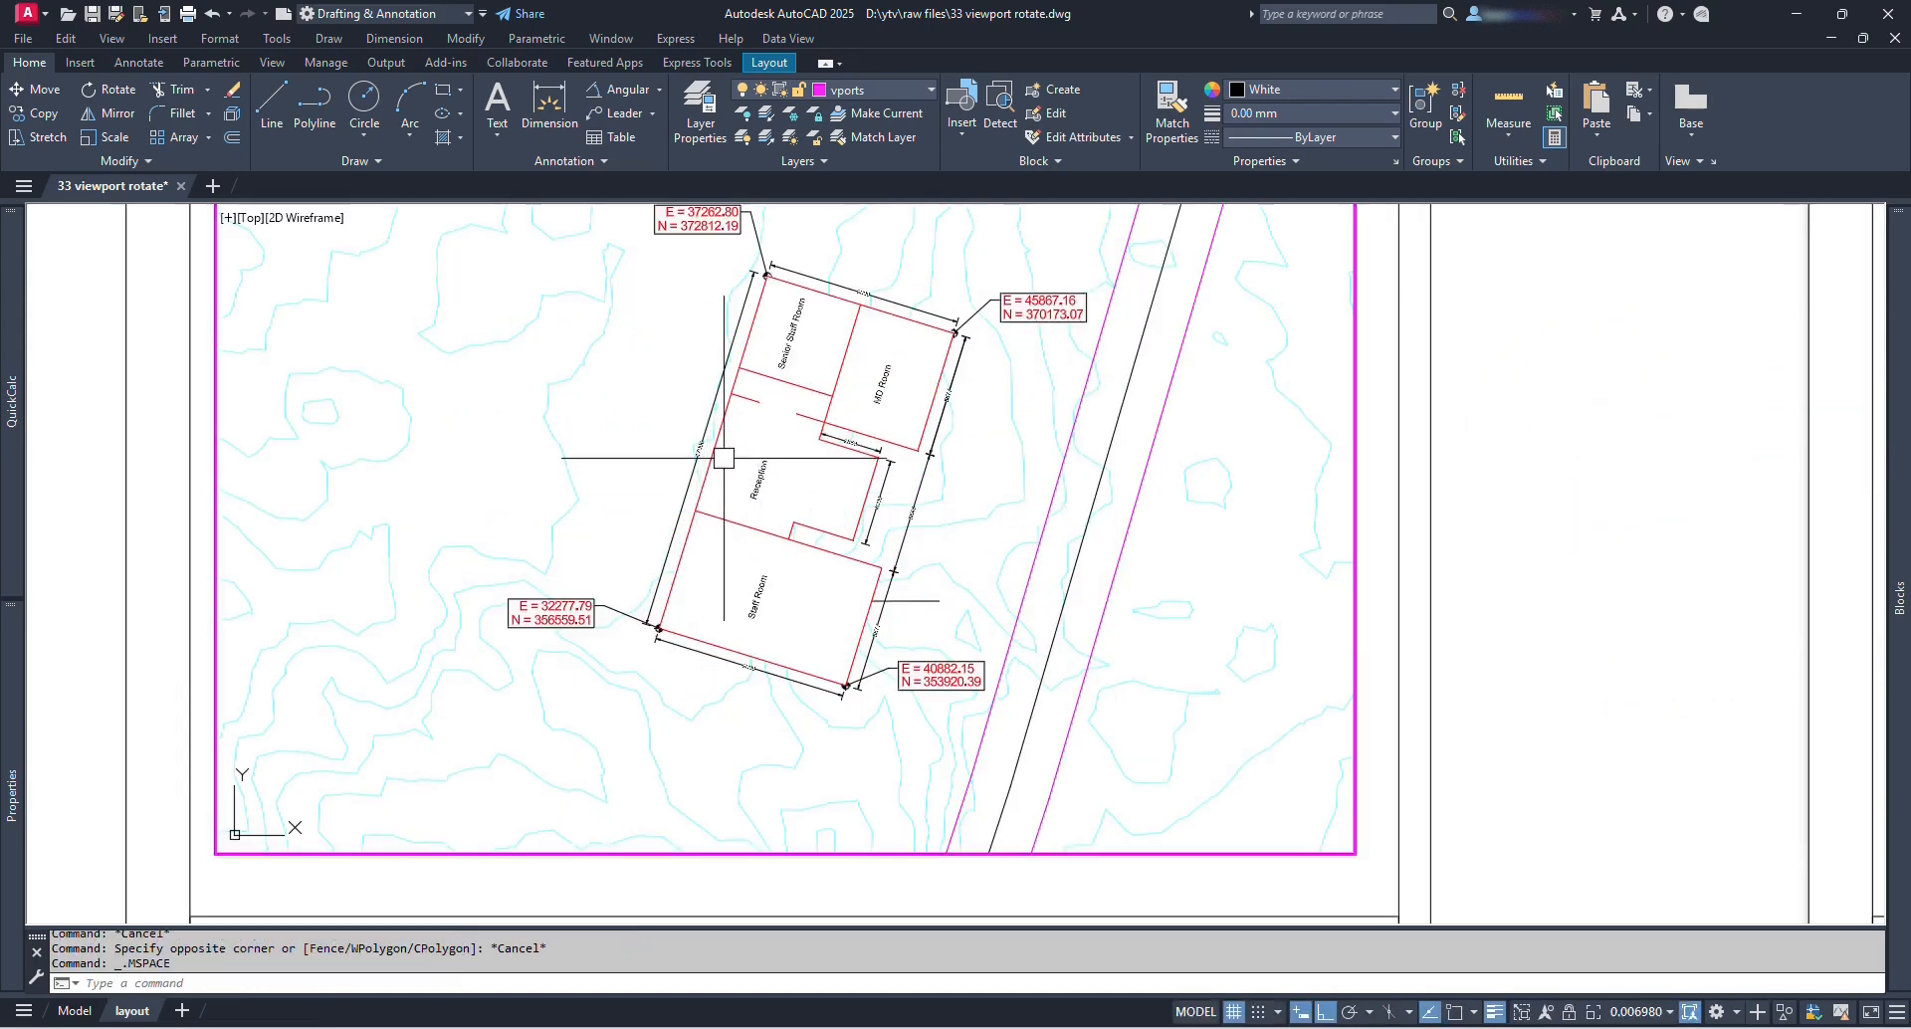
left_click(713, 451)
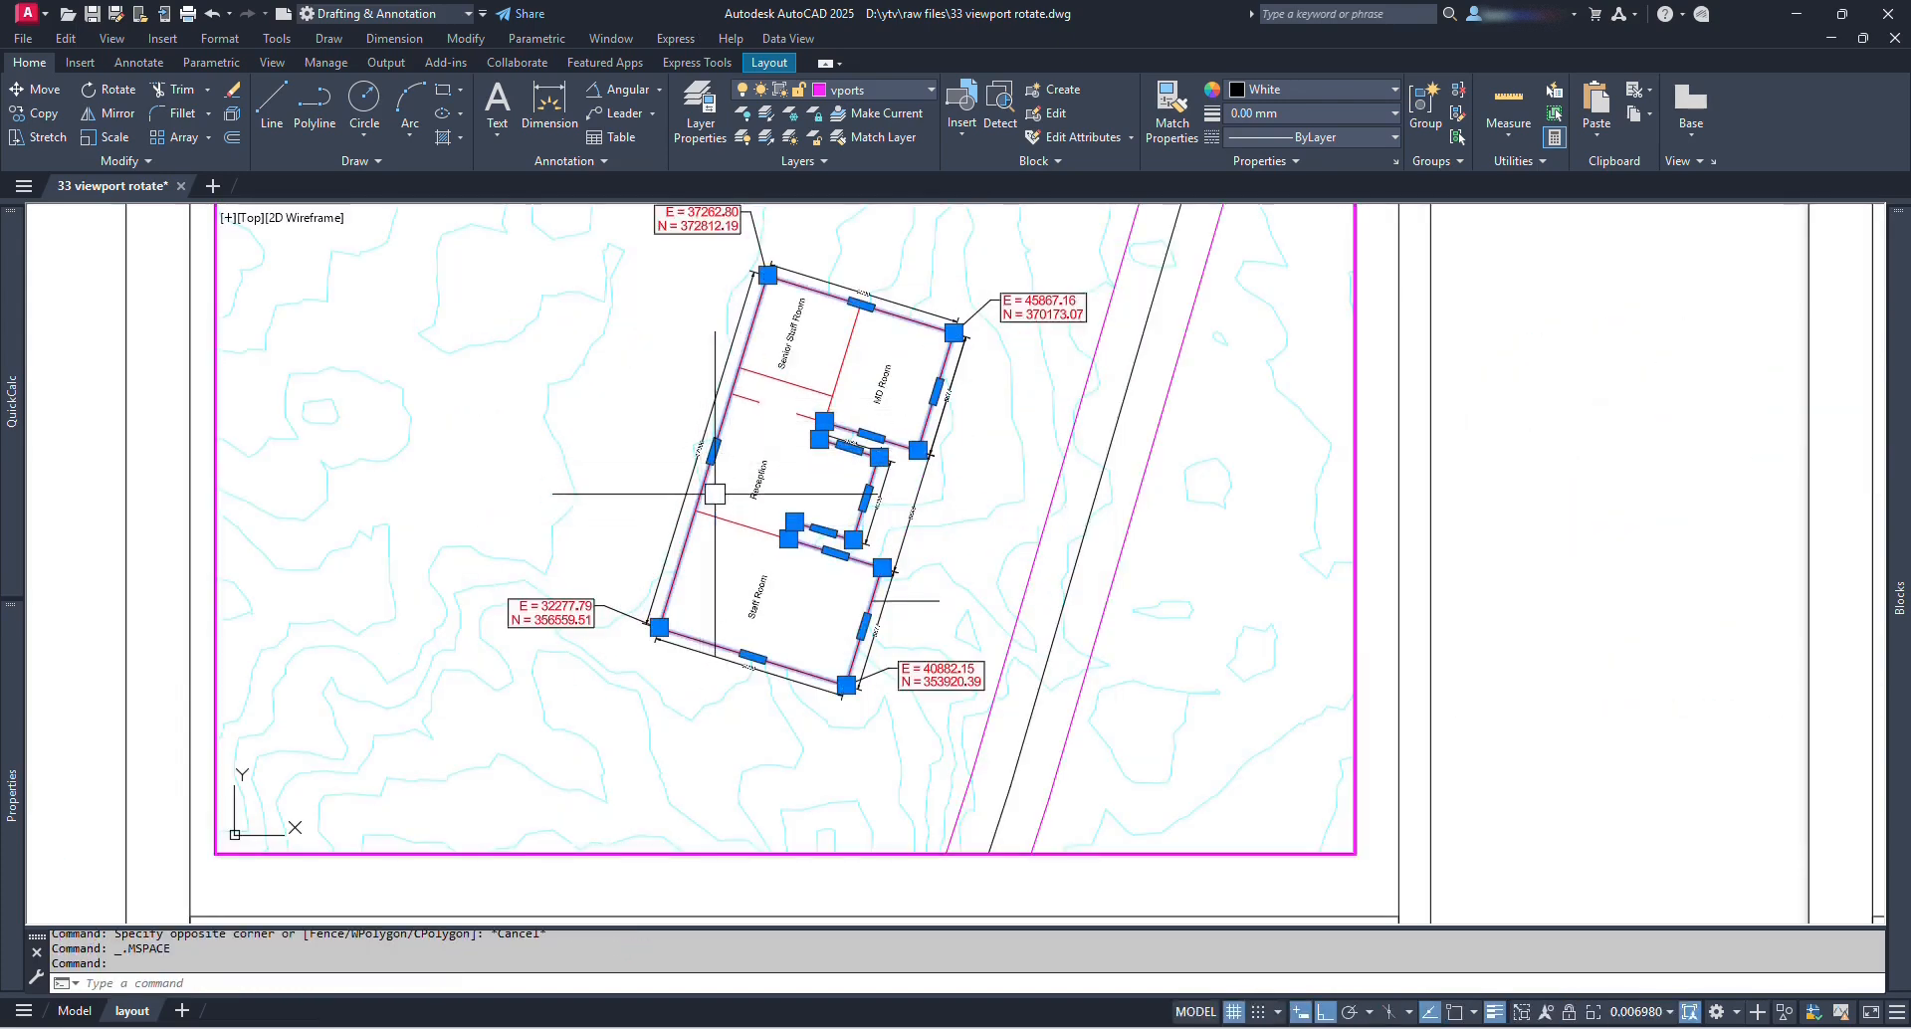
key("Escape")
double_click(110, 431)
scroll(760, 405, "down", 5)
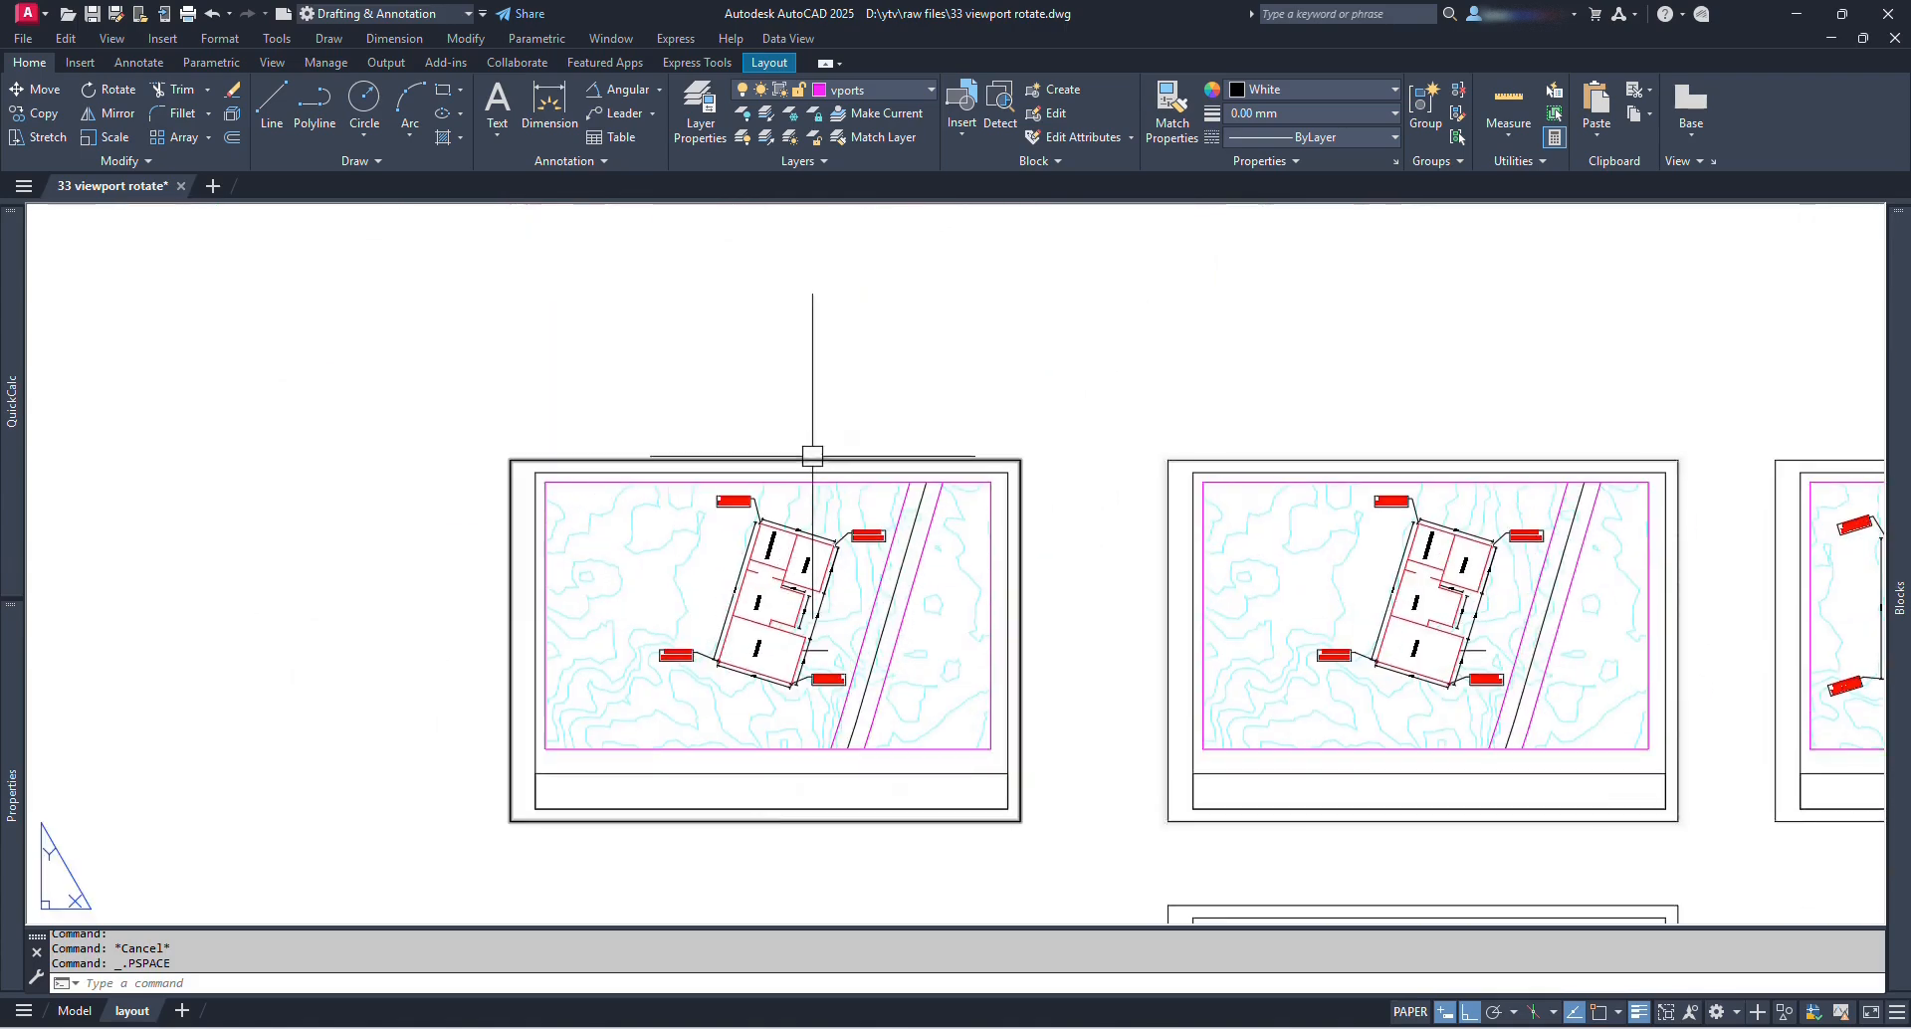
left_click(812, 459)
scroll(743, 598, "up", 2)
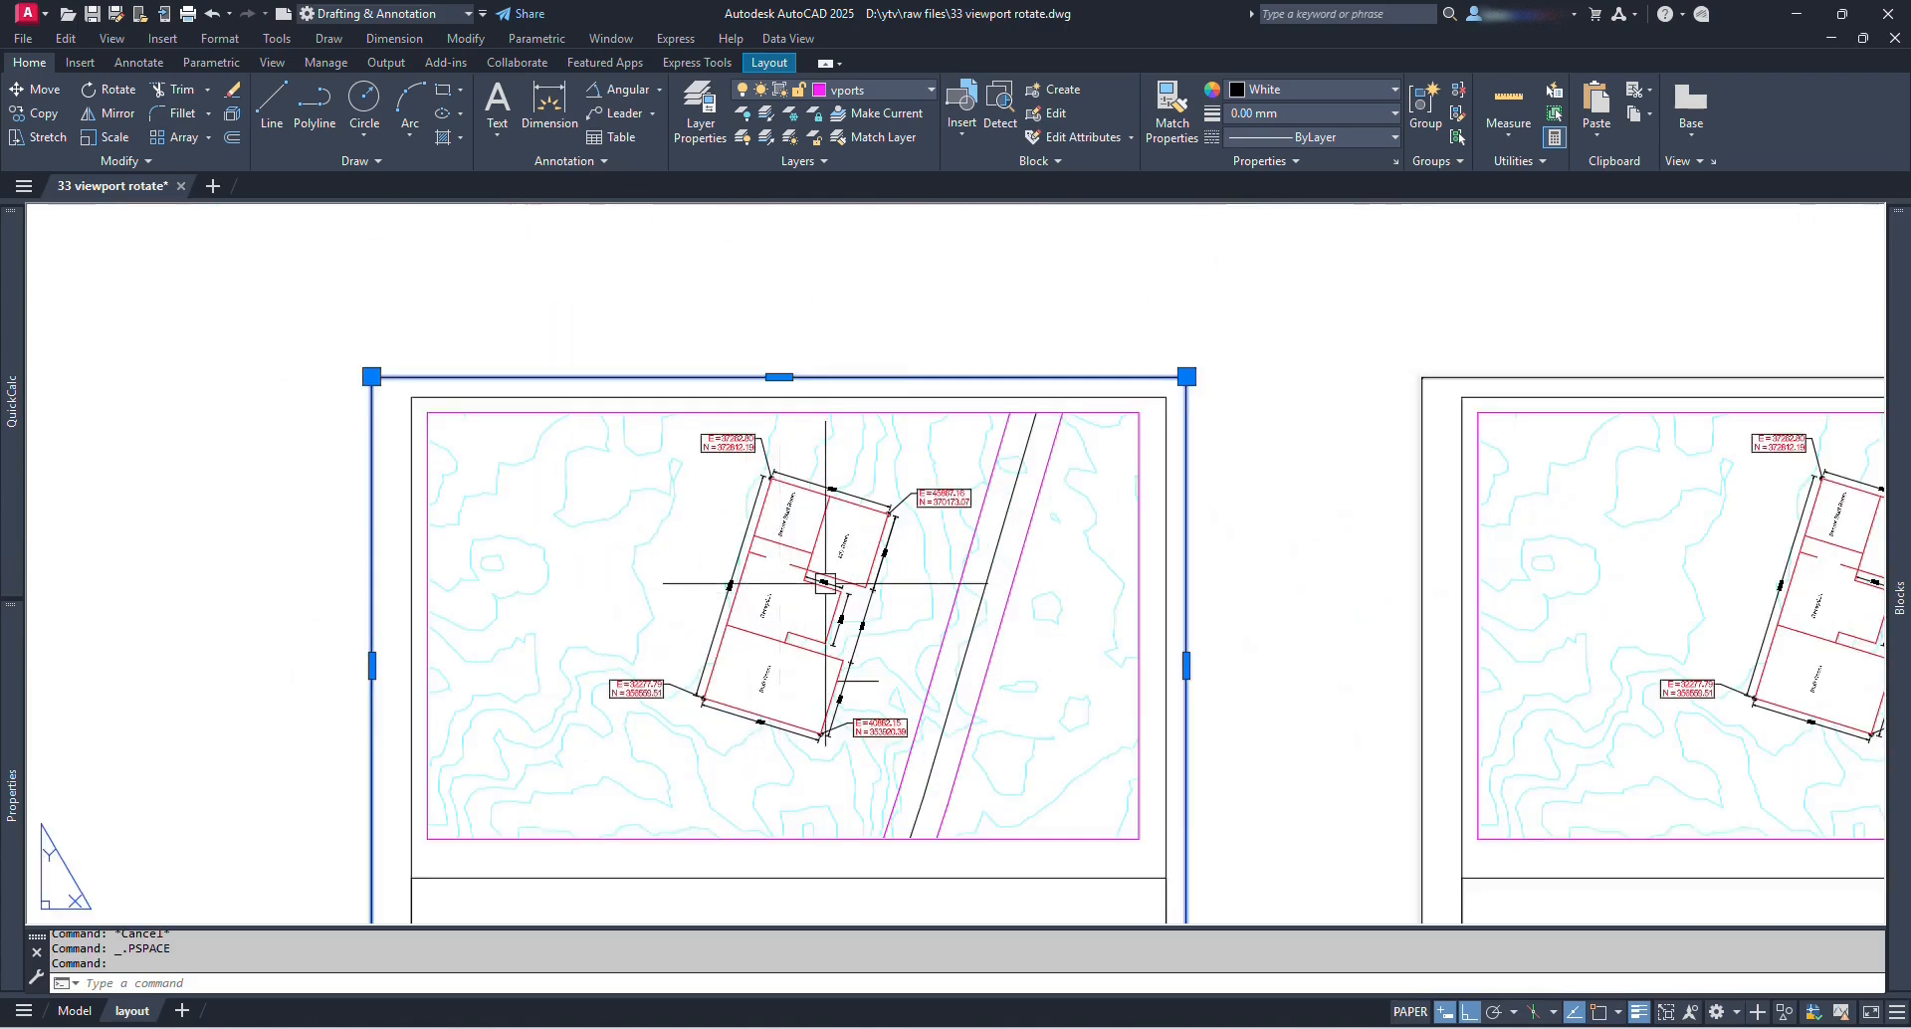
key("Escape")
left_click(398, 559)
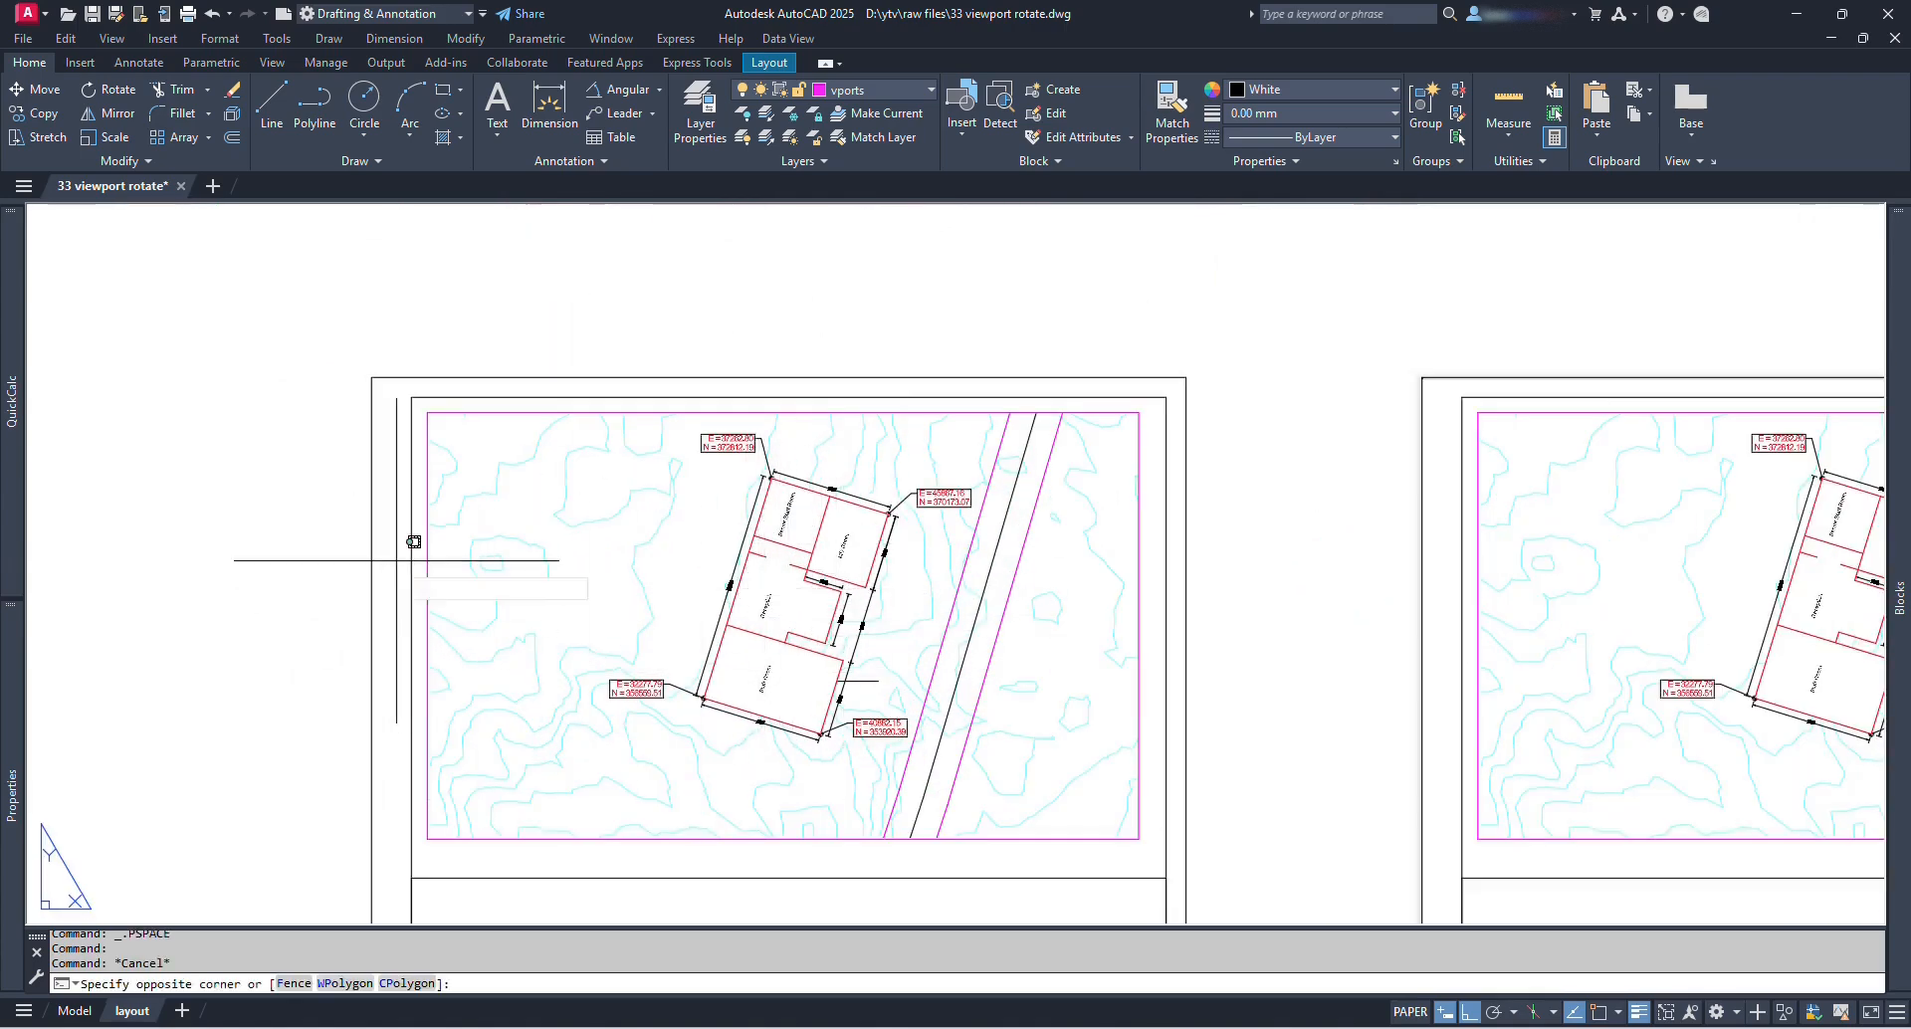
left_click(369, 546)
key("Escape")
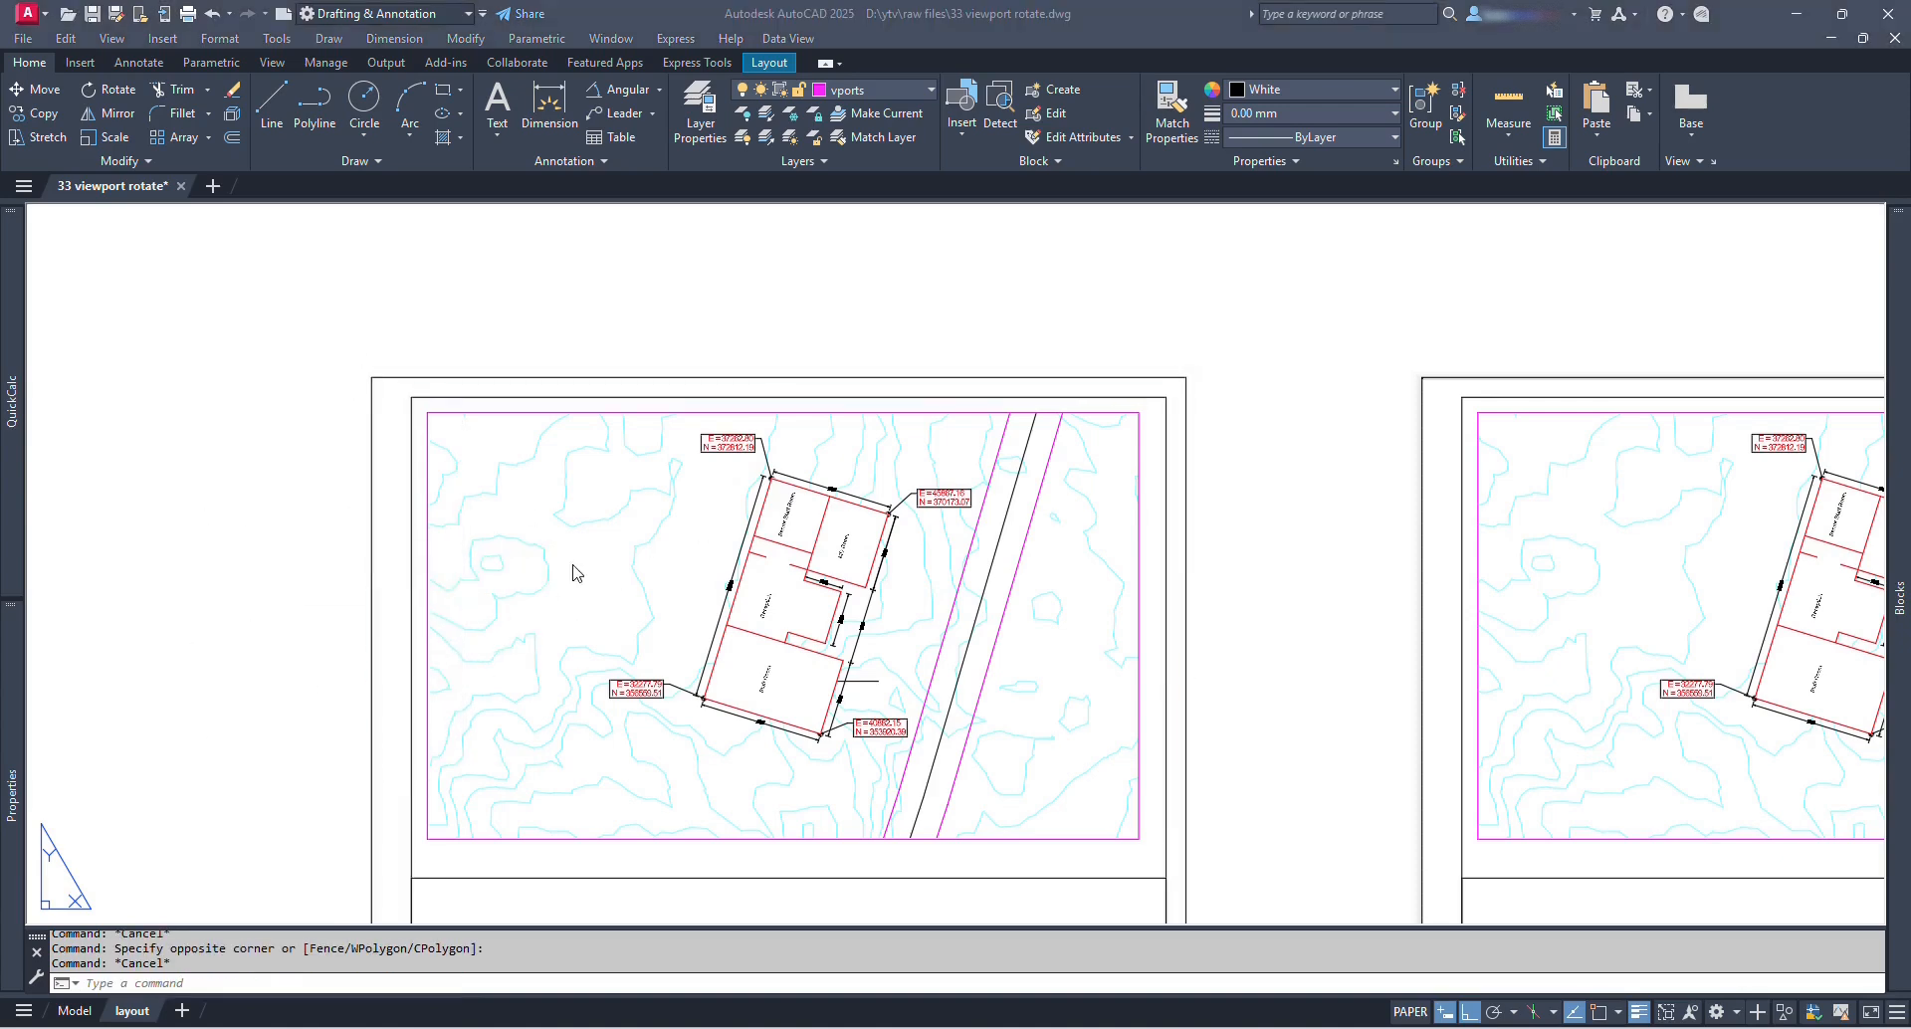
Step: Rotate the leftmost sheet's view with Align Space, matching two points on the building's long Staff Room–Reception wall to the sheet's upper inner border line
middle_click_drag(951, 710, 967, 650)
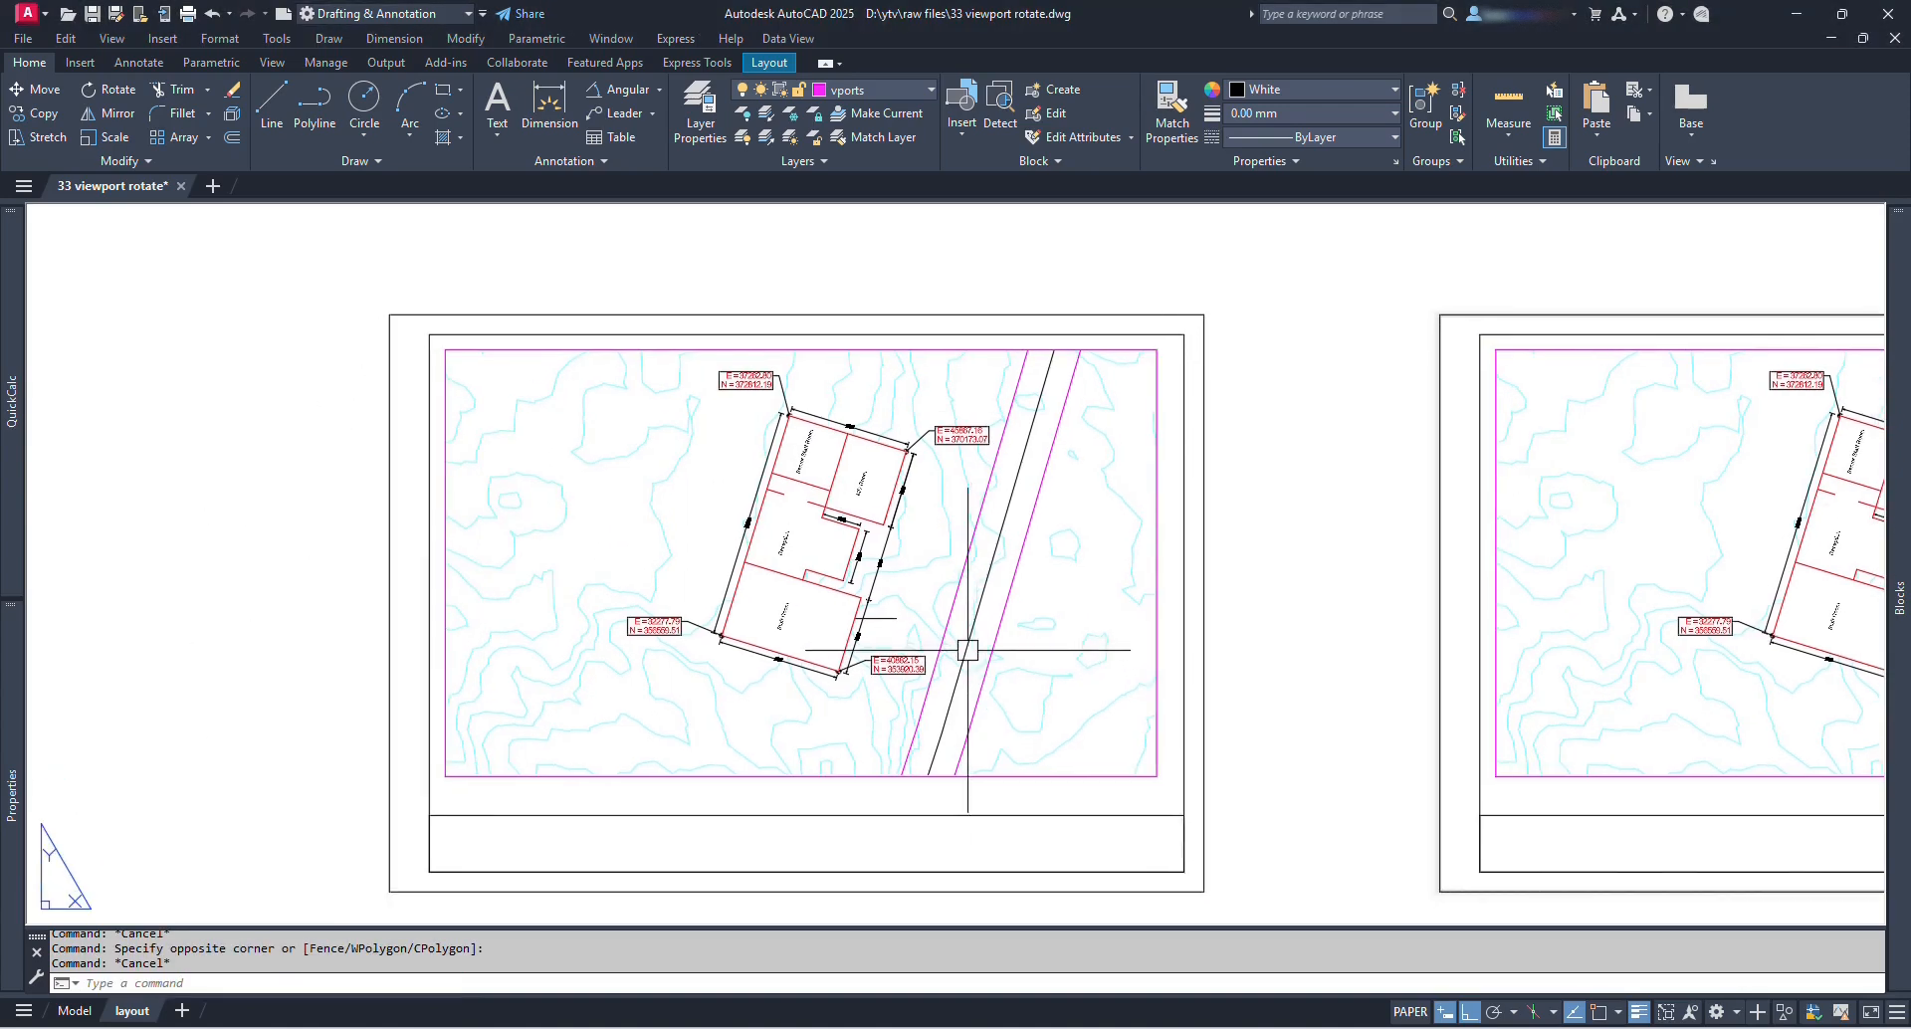
left_click(682, 39)
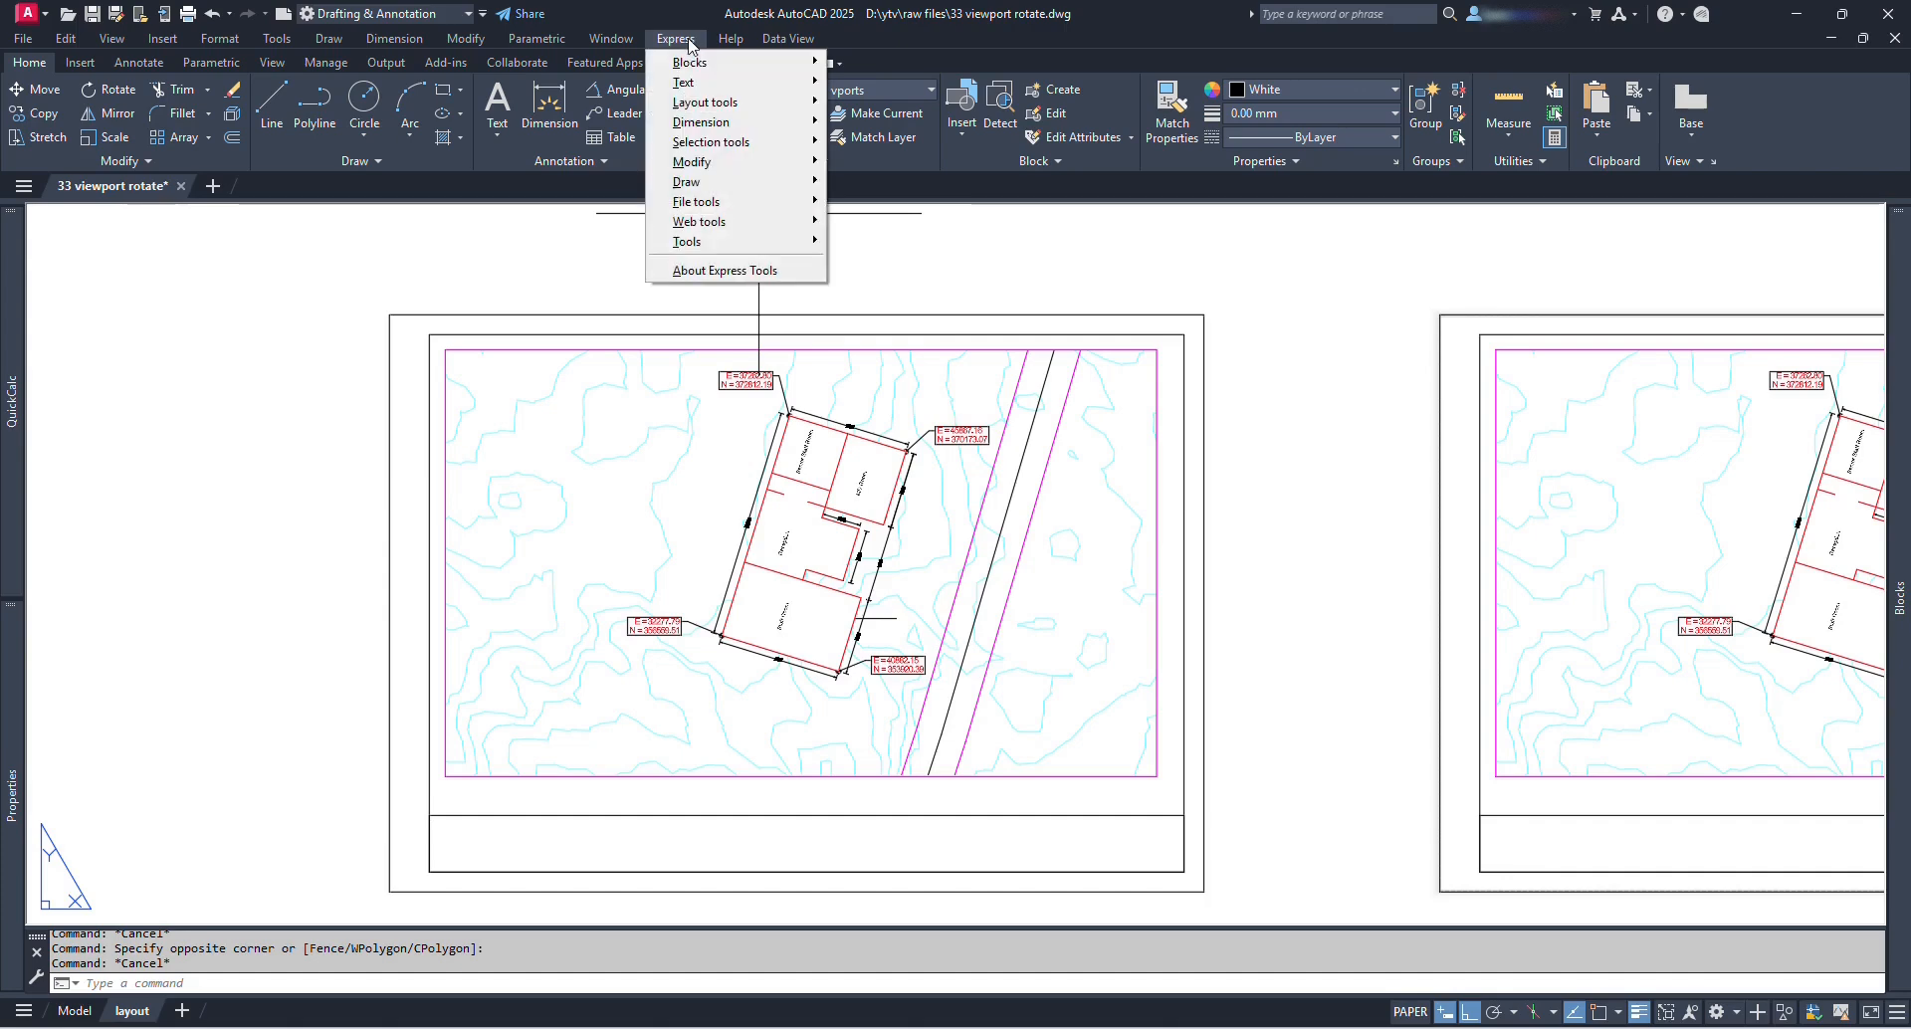
mouse_move(717, 102)
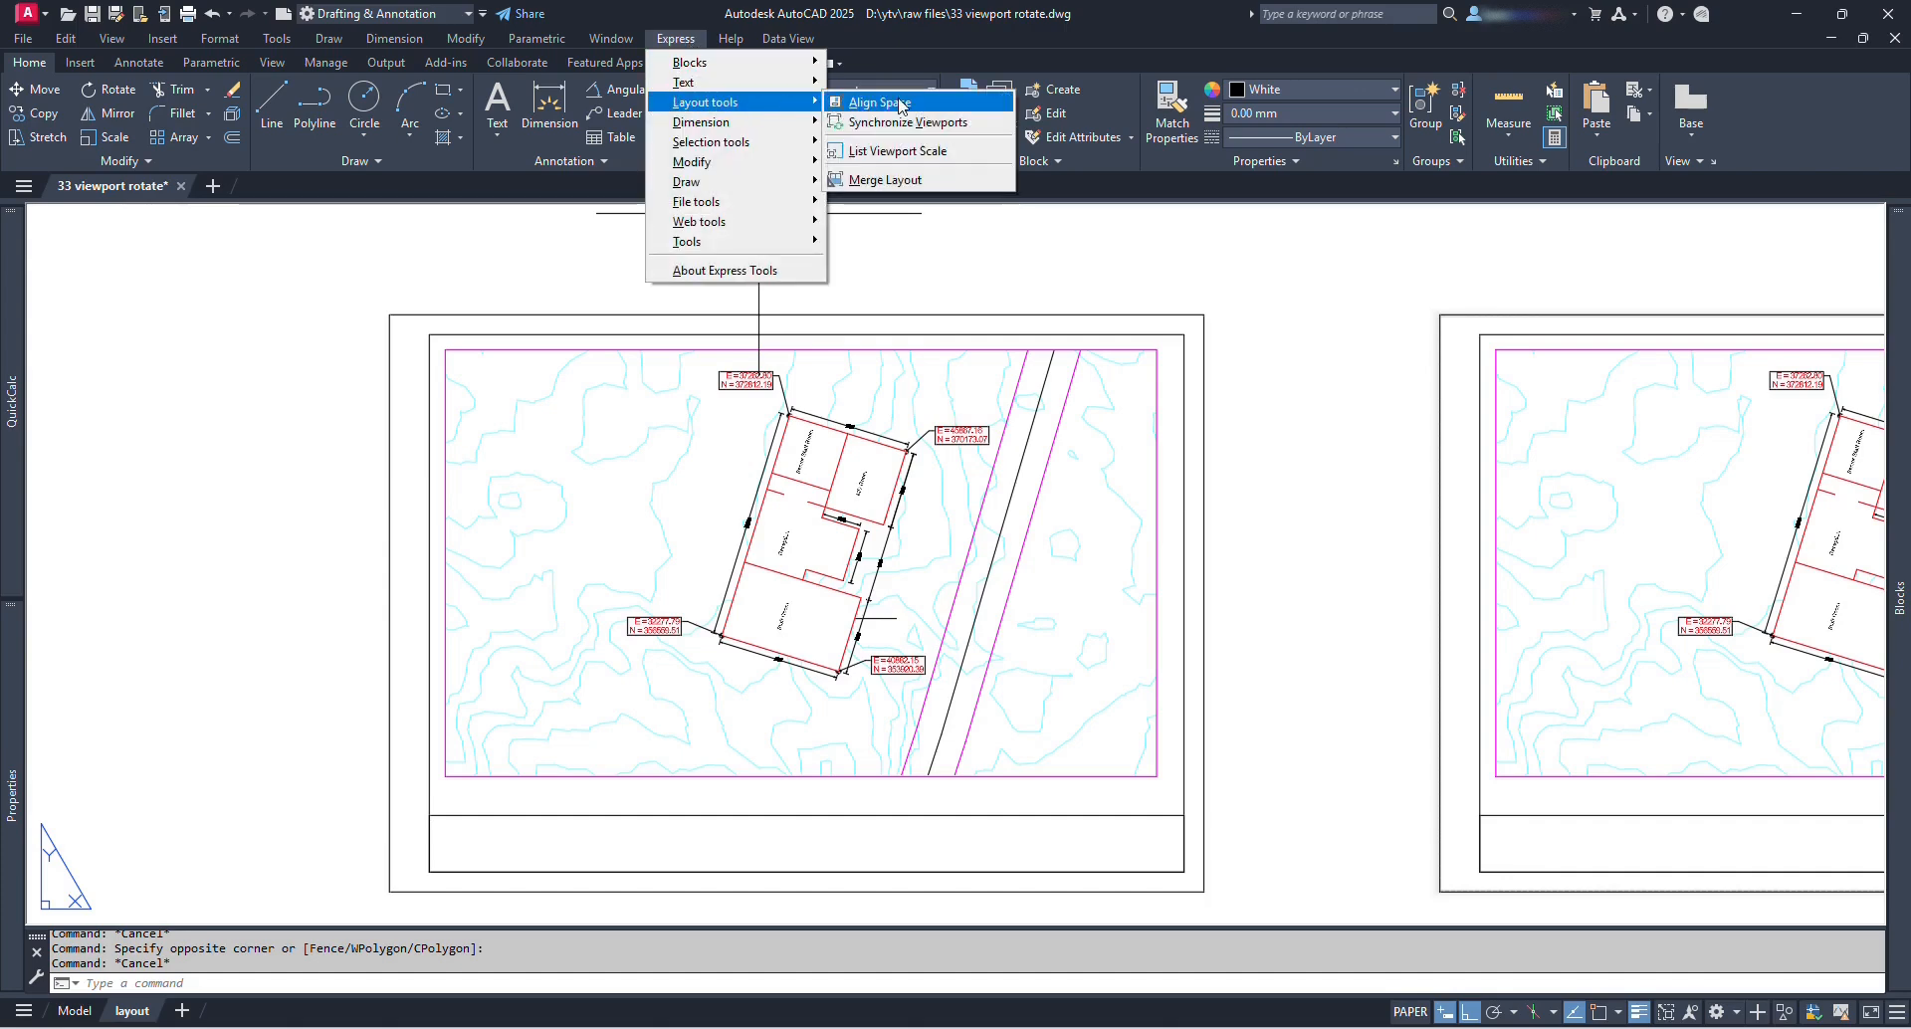
left_click(879, 102)
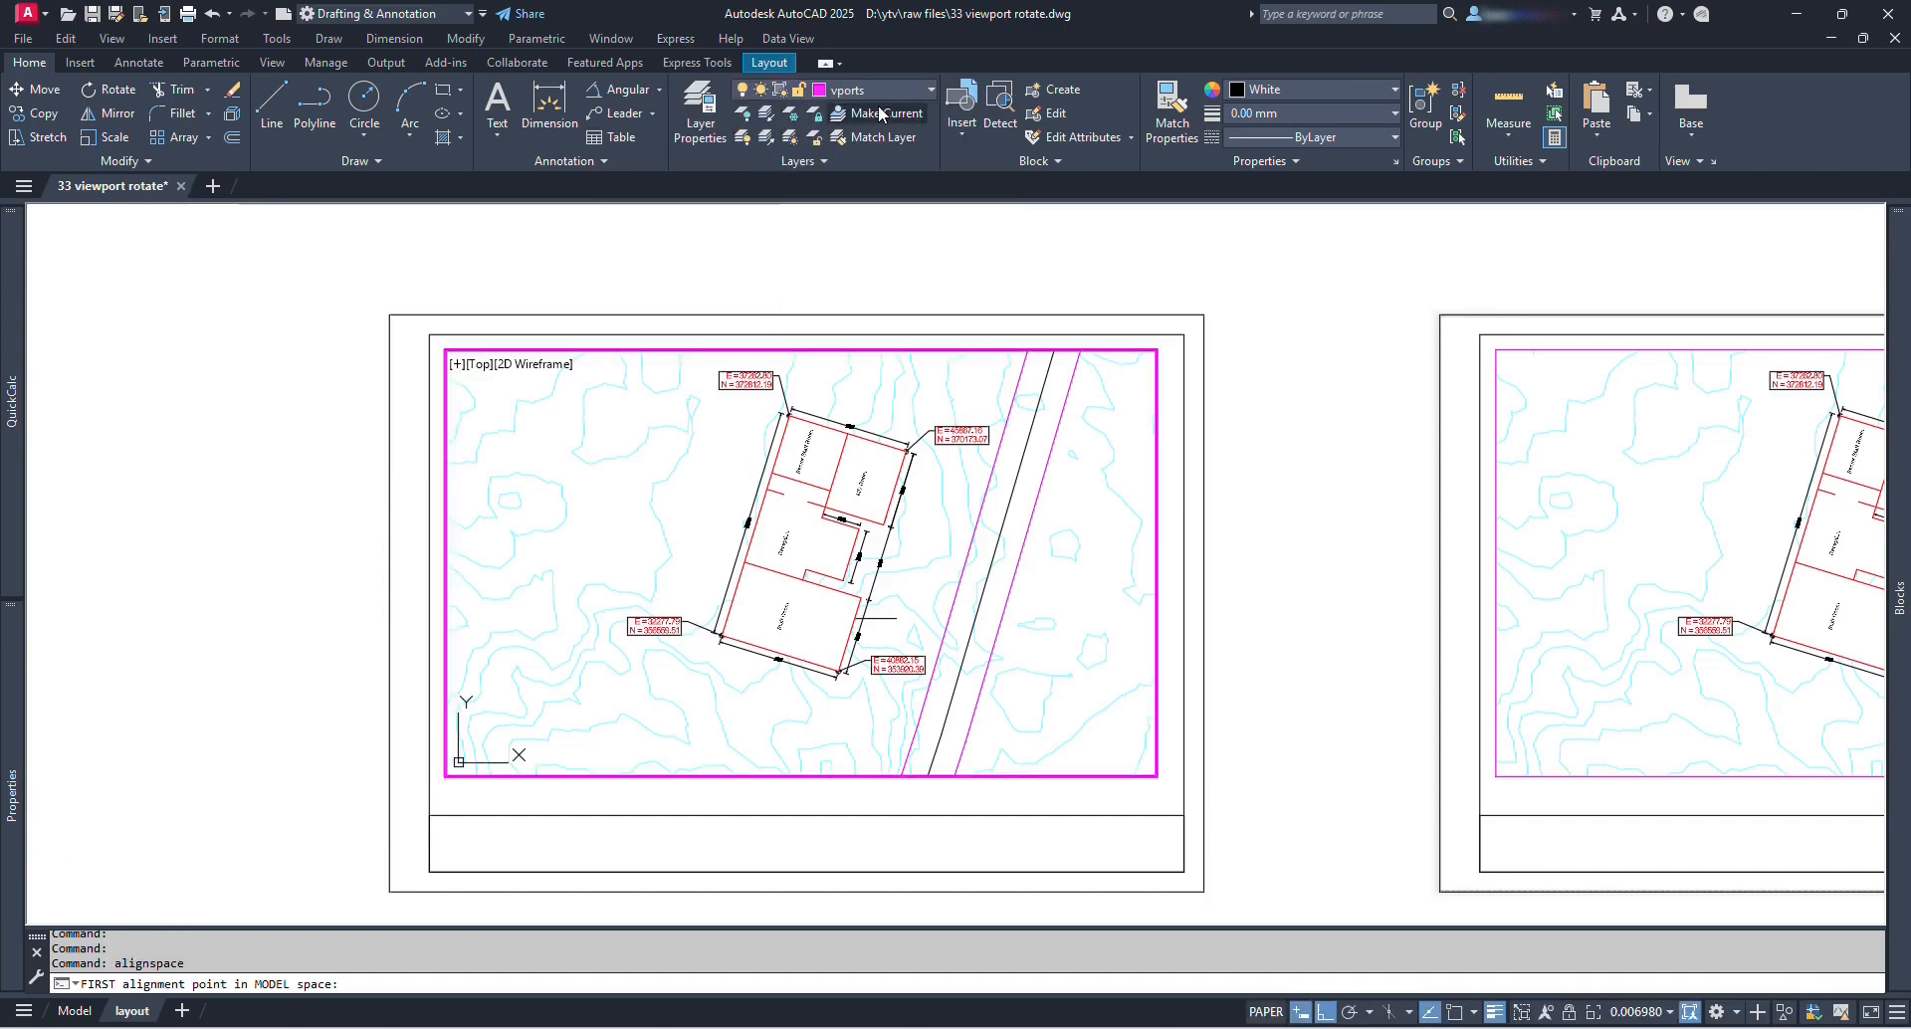
scroll(737, 620, "up", 4)
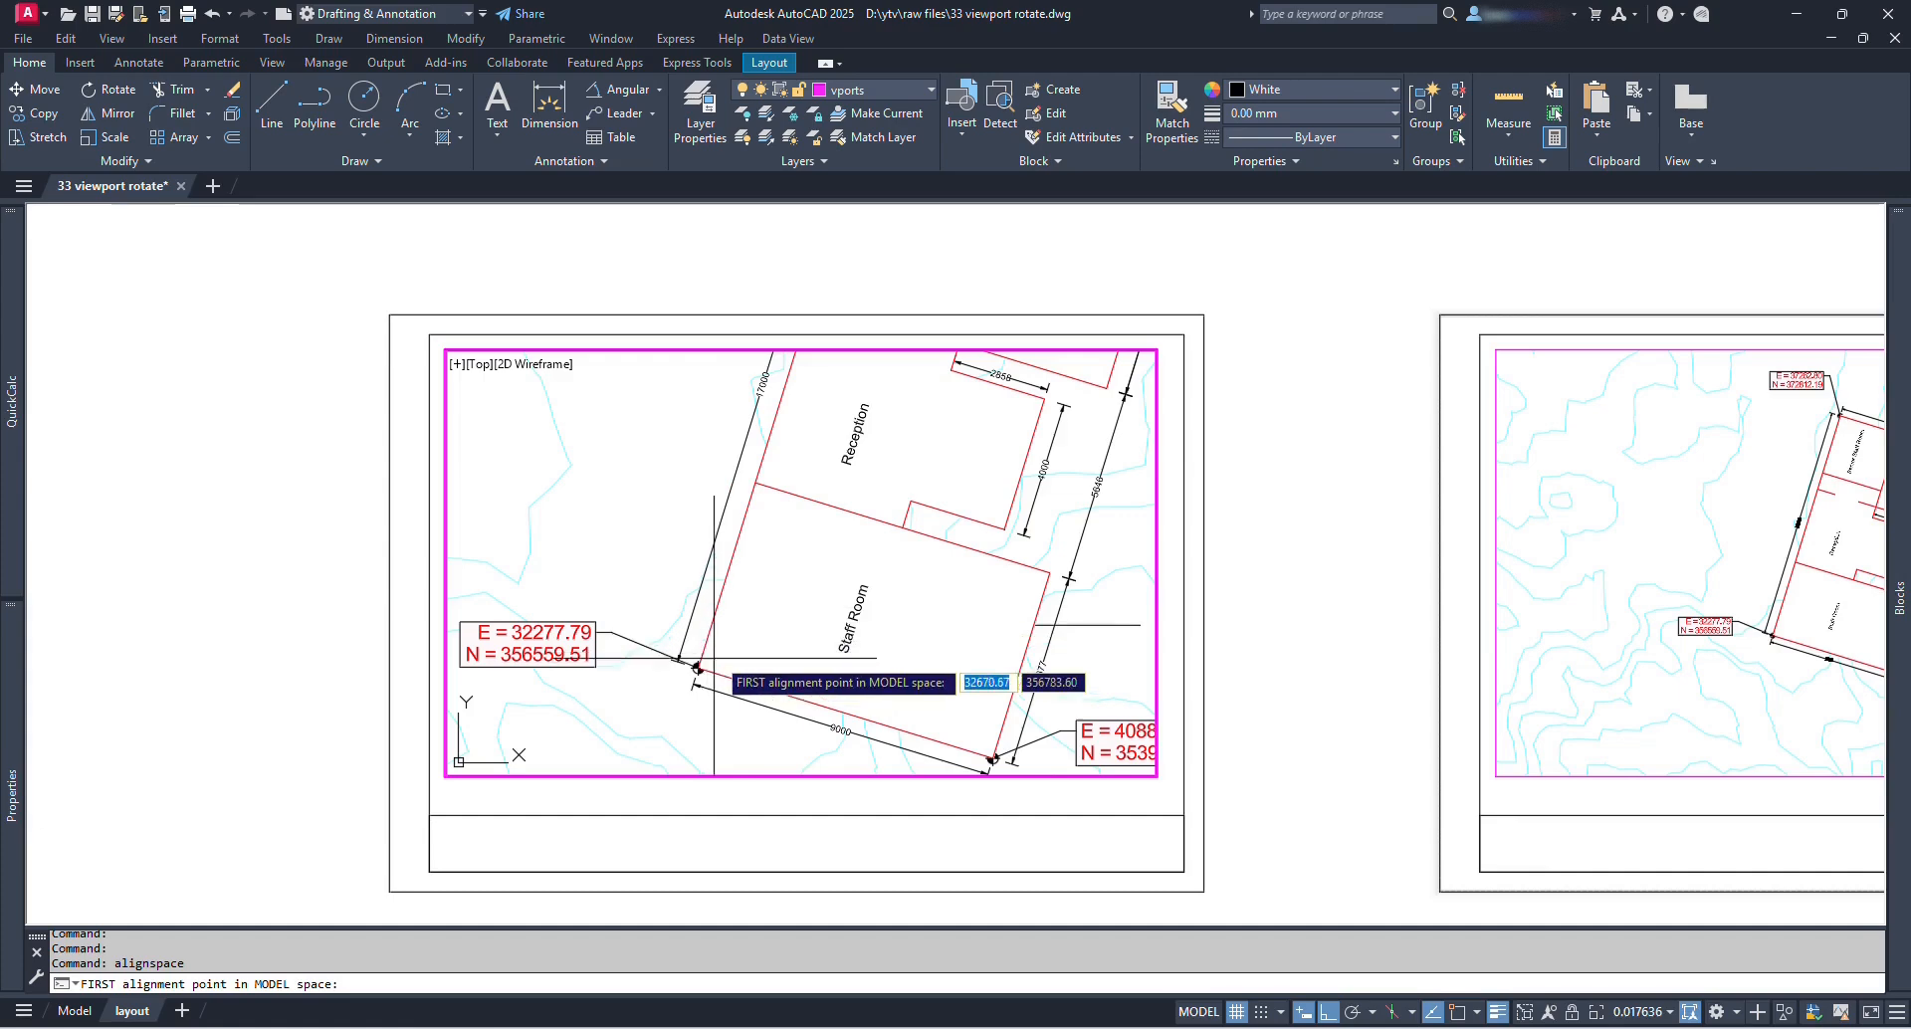
key("F3")
left_click(709, 627)
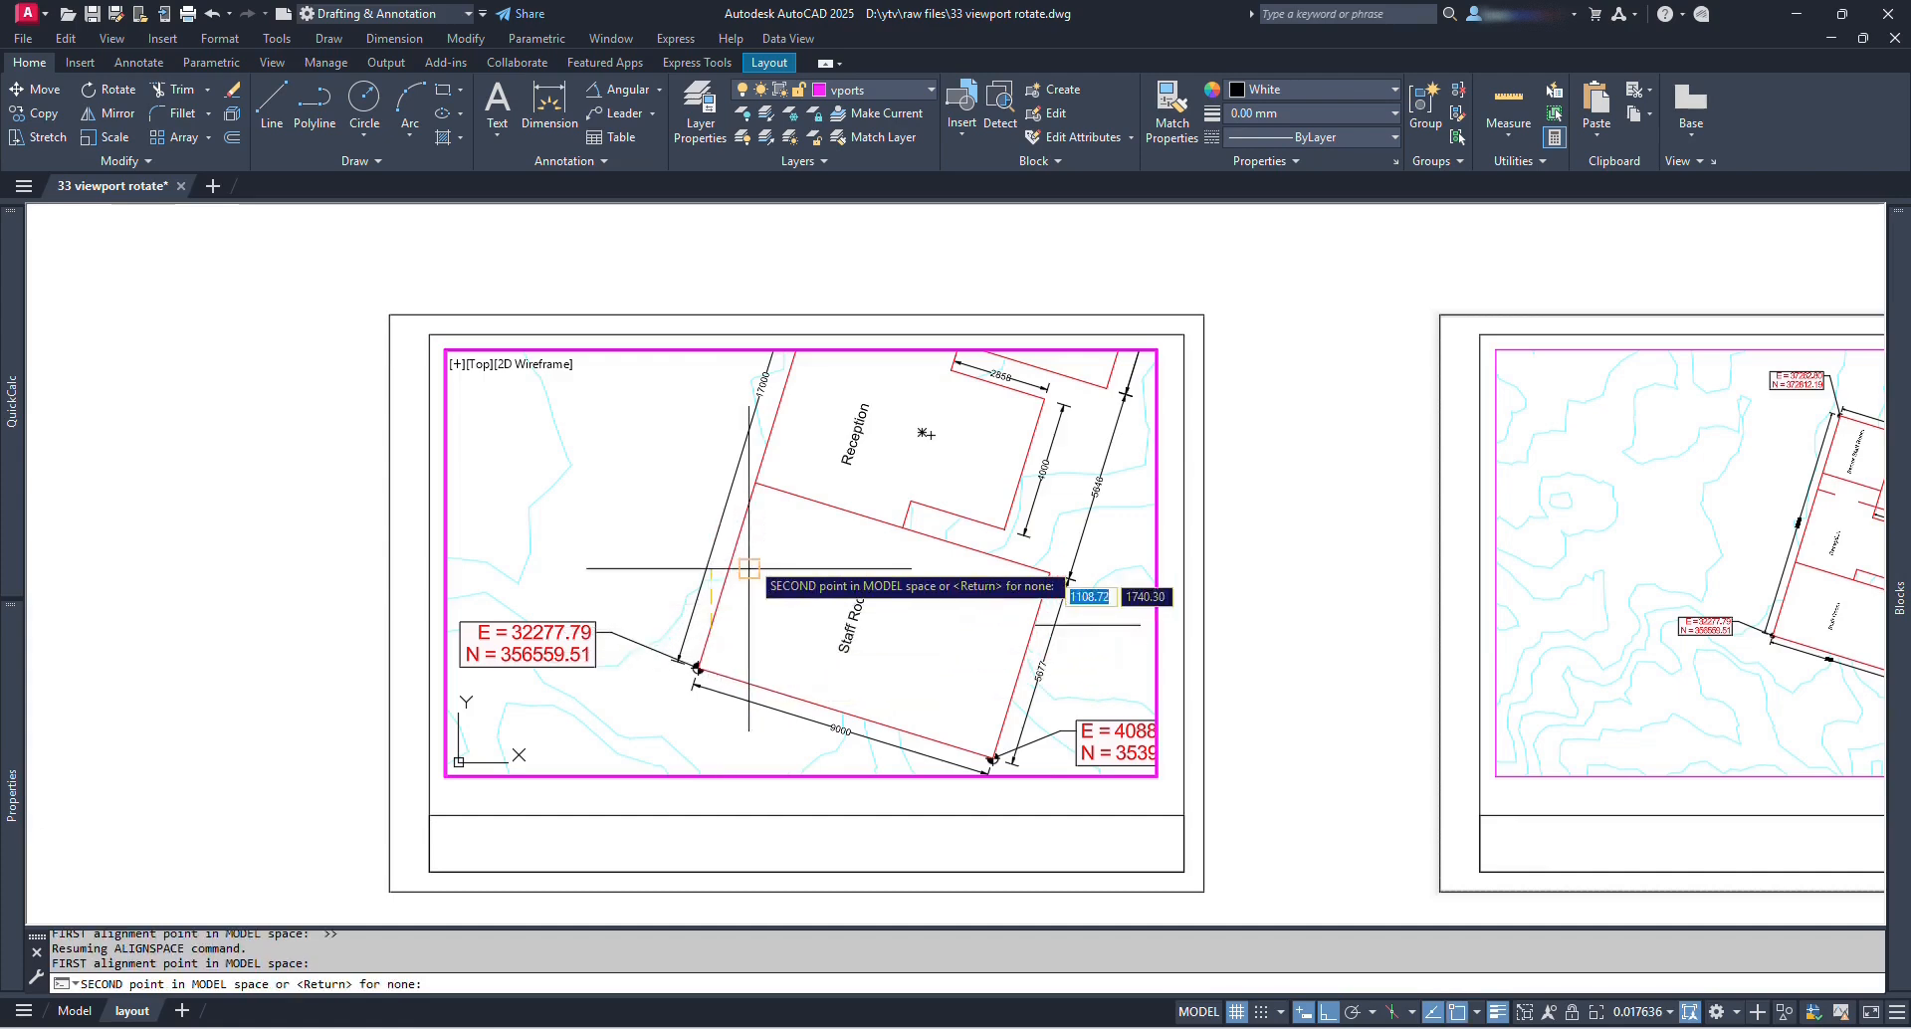
key("Return")
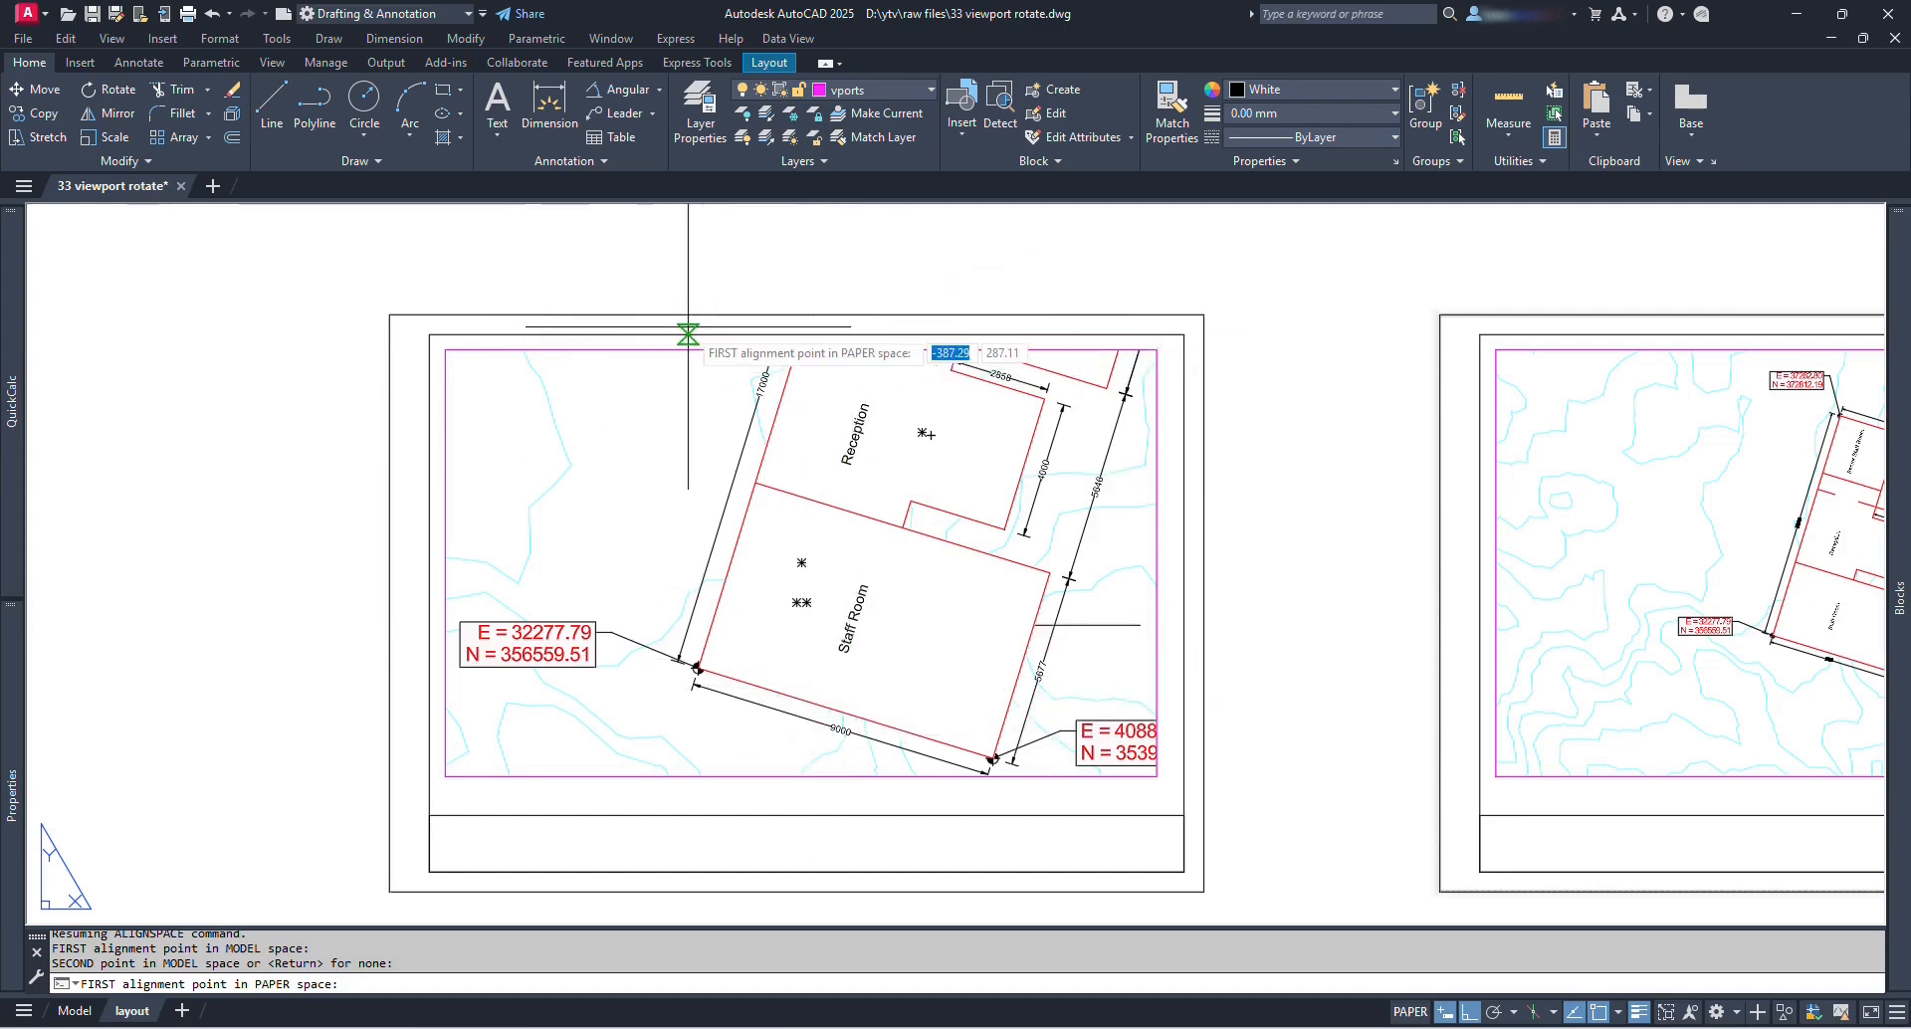
left_click(677, 334)
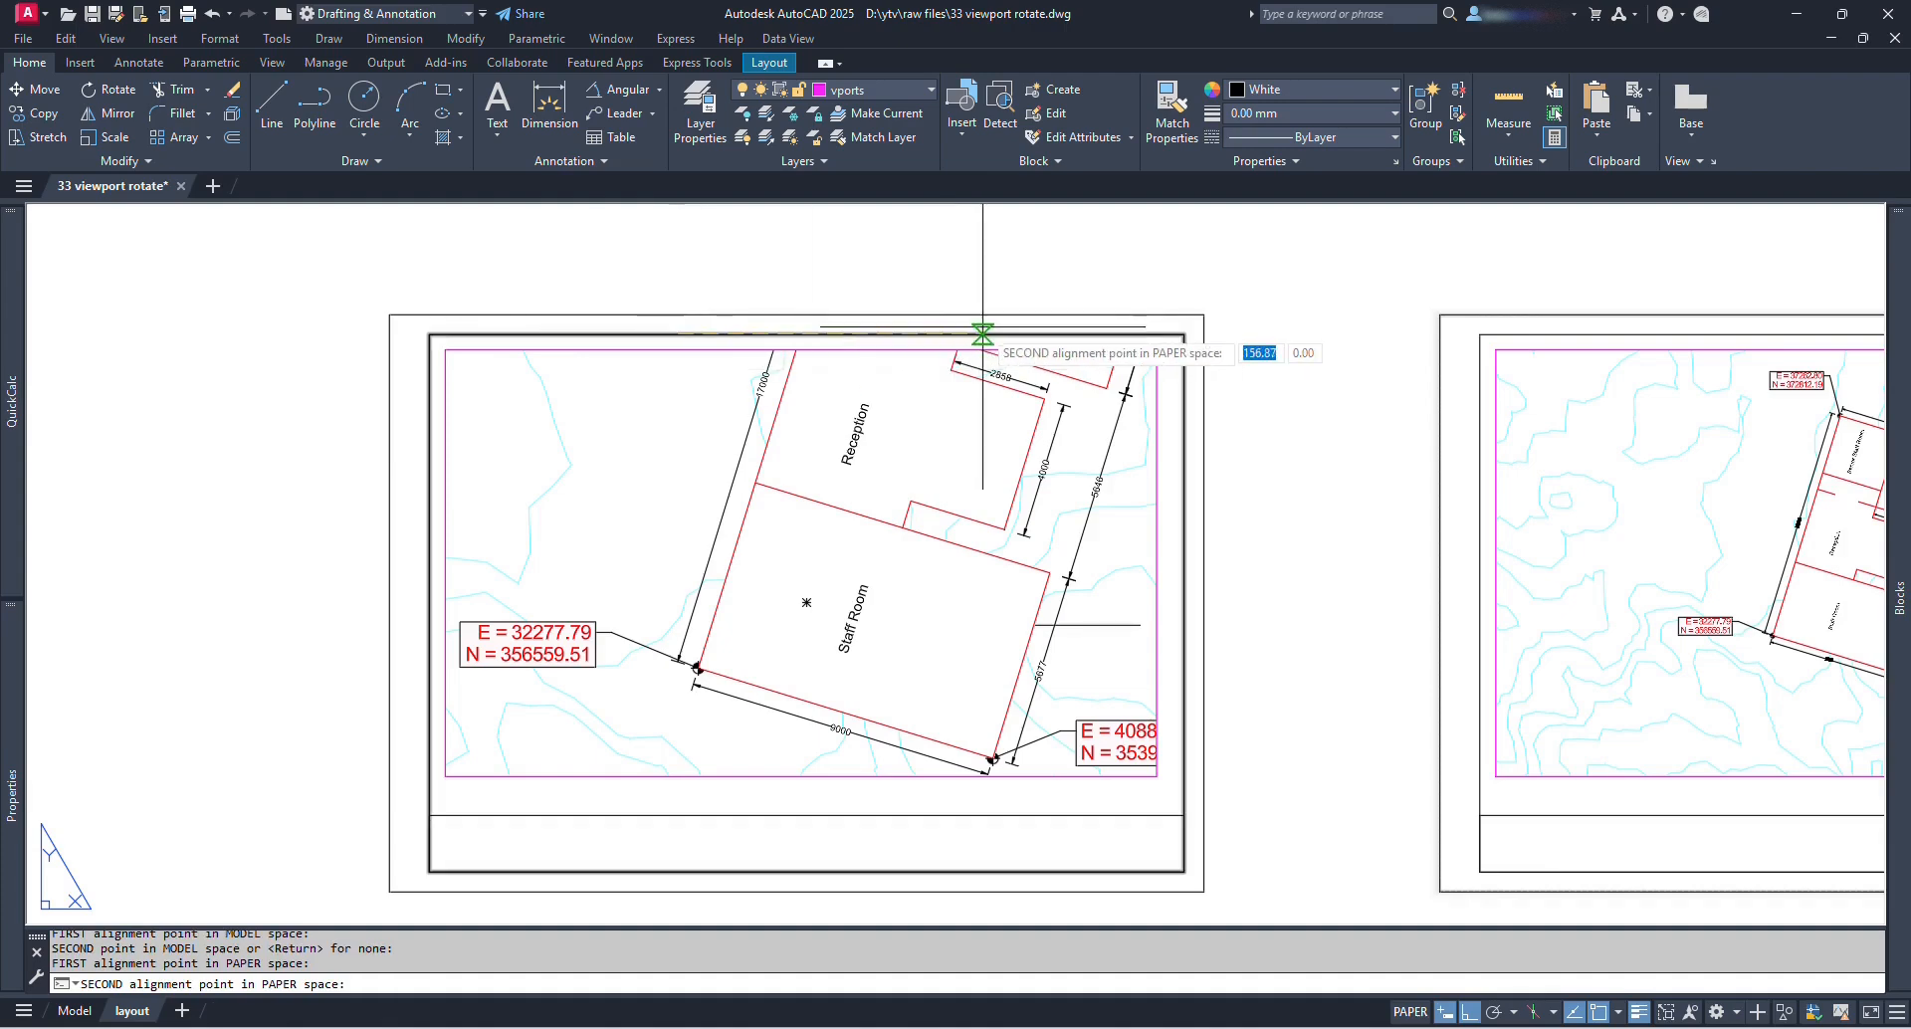
left_click(1025, 334)
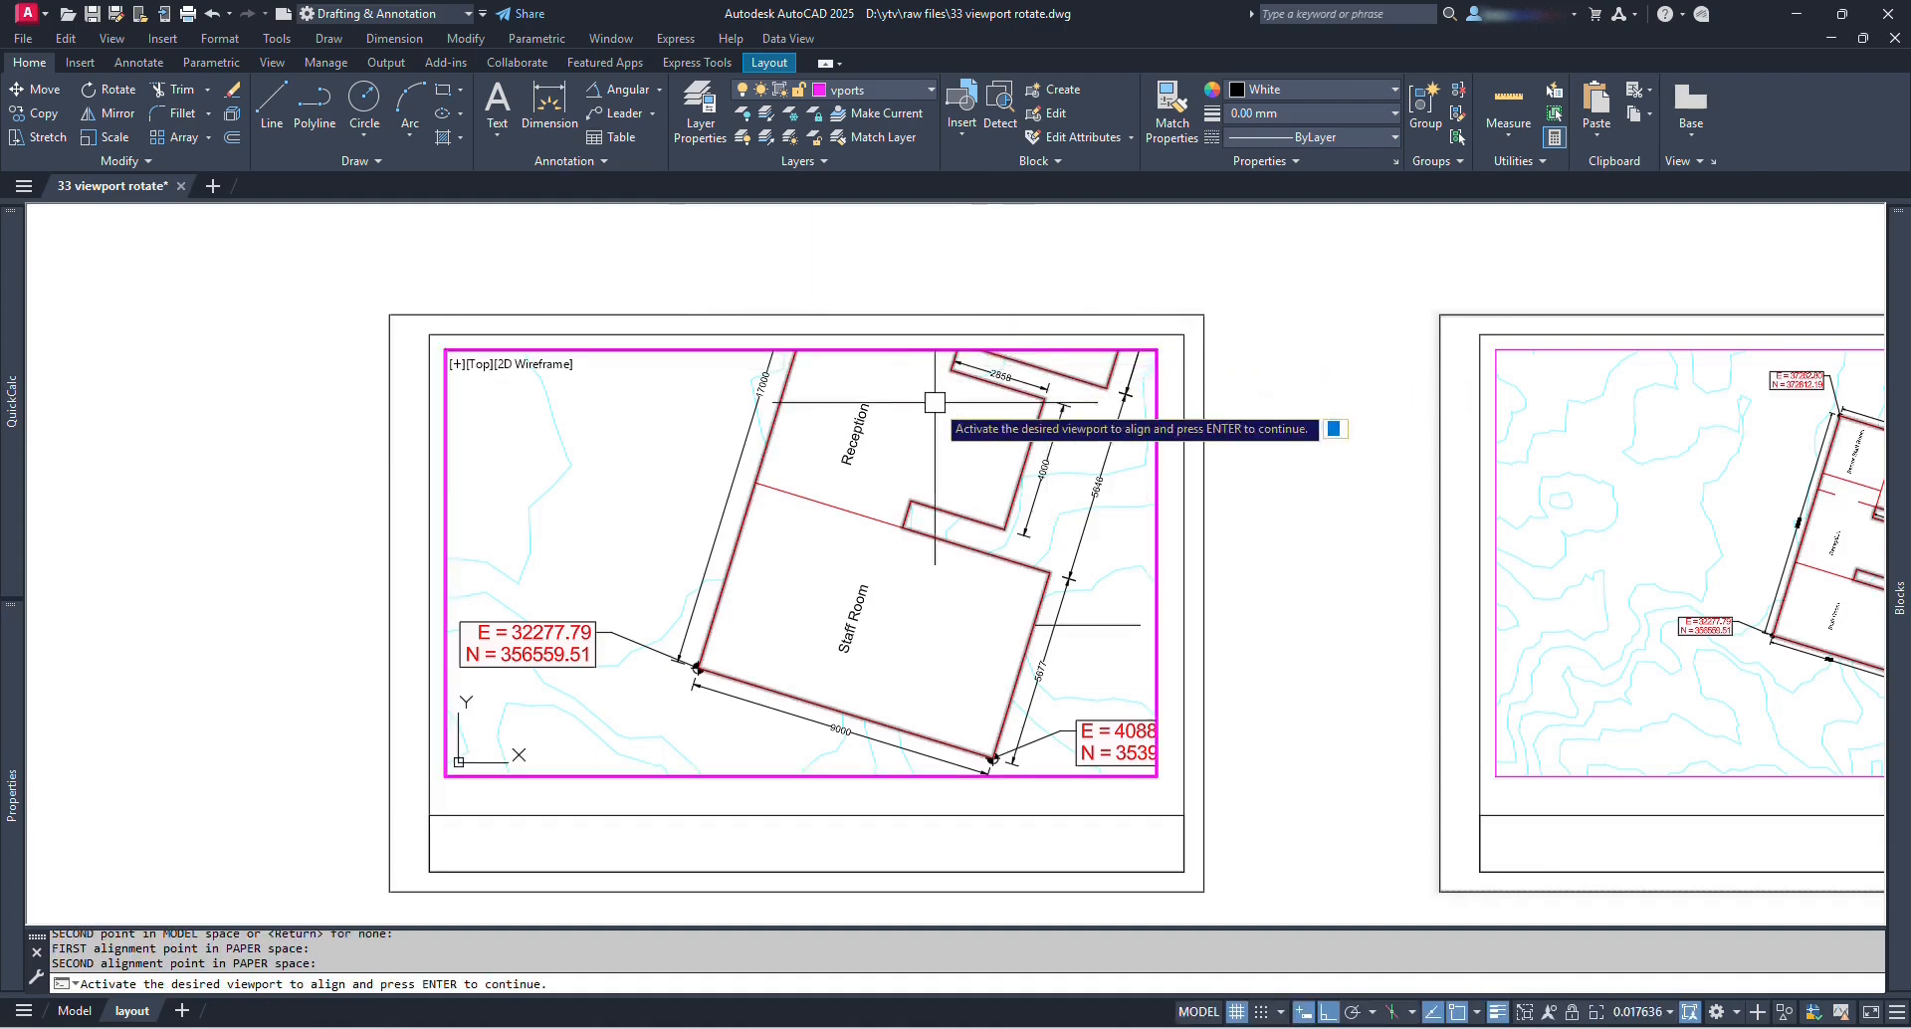
key("Return")
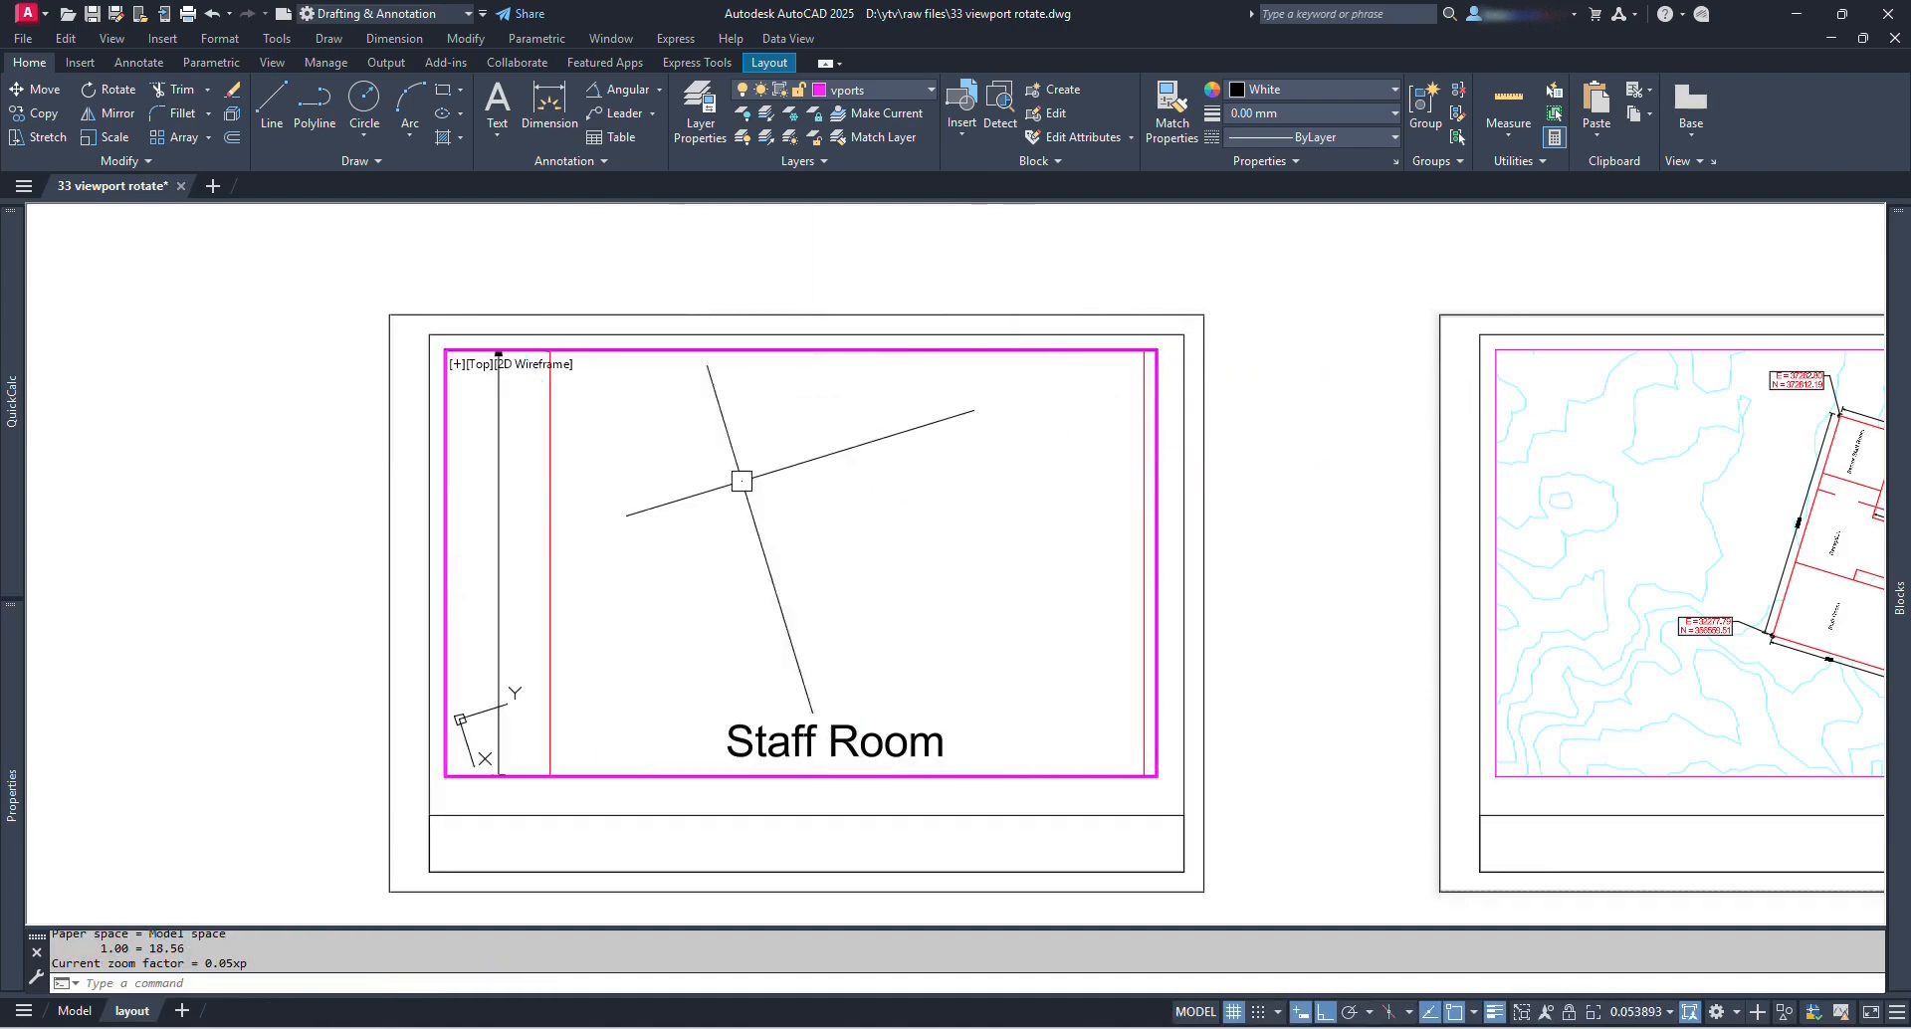
Step: Fit the whole horizontal building and its coordinate labels inside the leftmost sheet's viewport, and return to paper space
scroll(789, 528, "down", 4)
scroll(946, 546, "up", 3)
scroll(818, 503, "down", 3)
middle_click_drag(960, 542, 819, 515)
double_click(1101, 256)
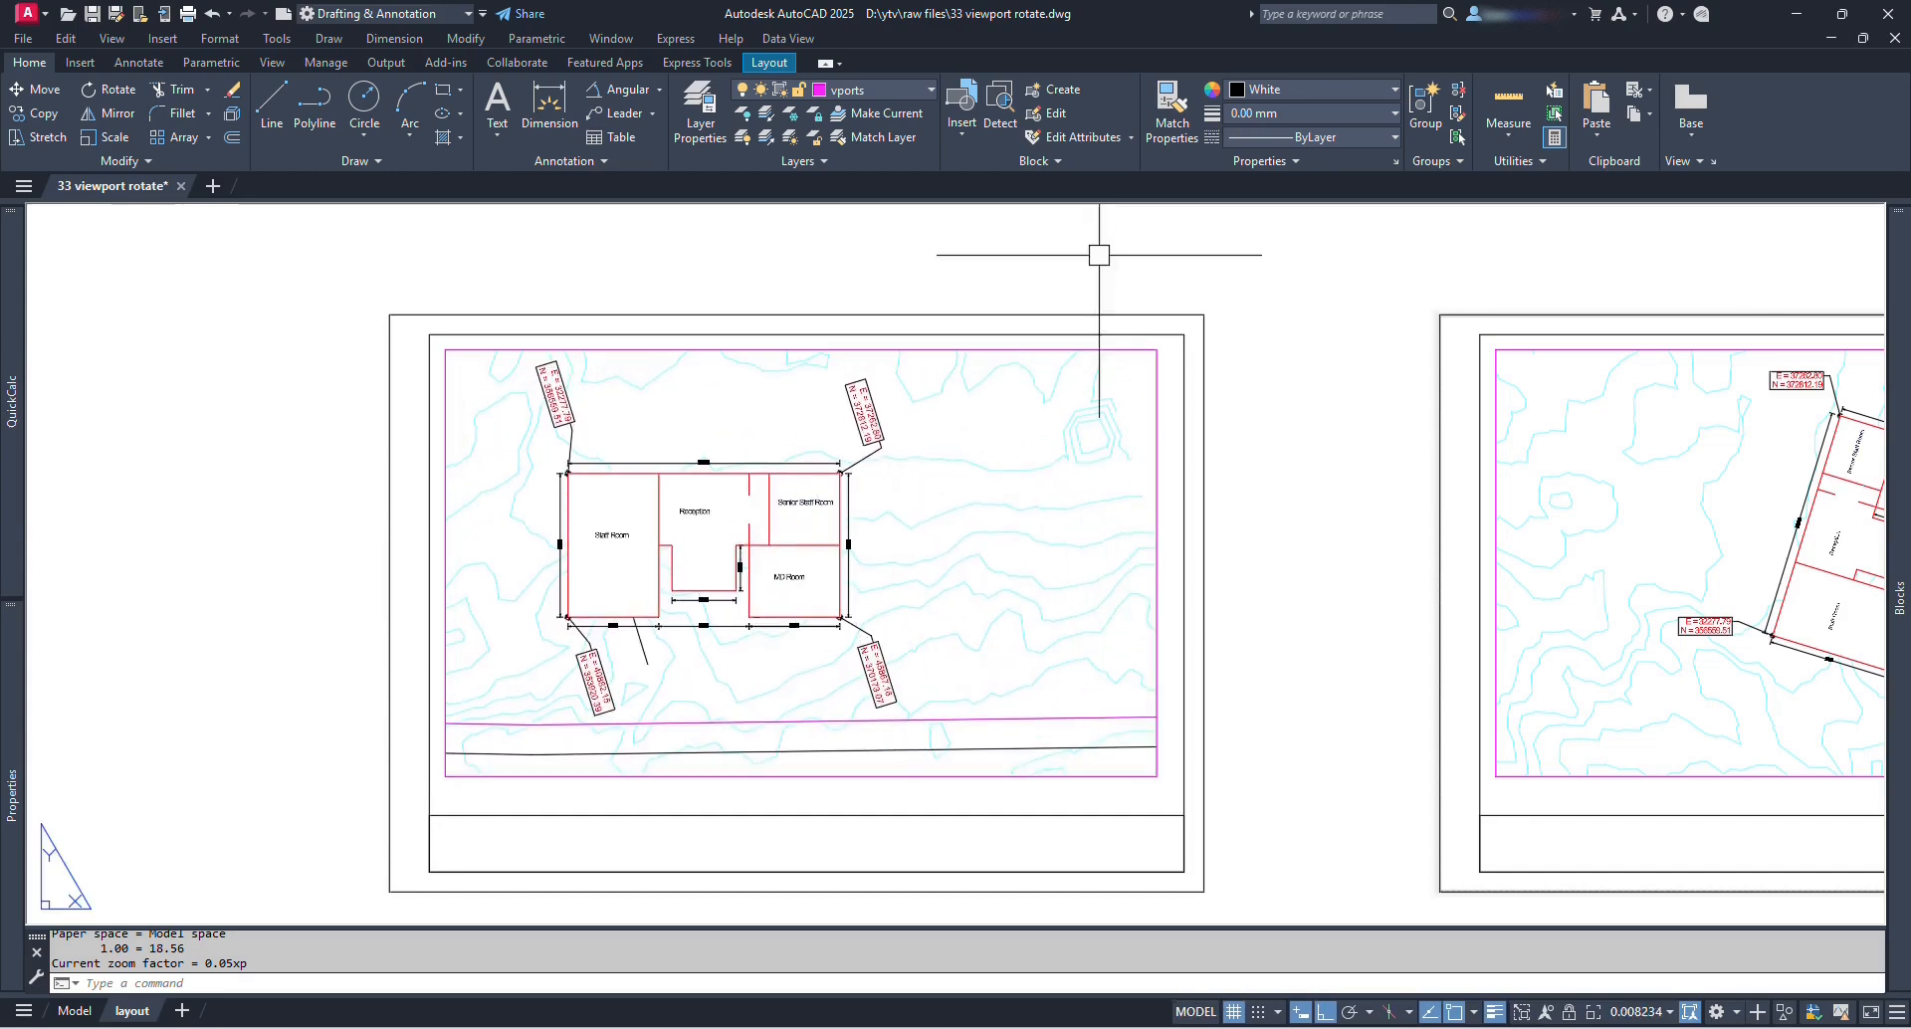
Step: Check the leftmost sheet's viewport properties, including its scale settings, and clear the selection
left_click(1158, 405)
mouse_move(26, 701)
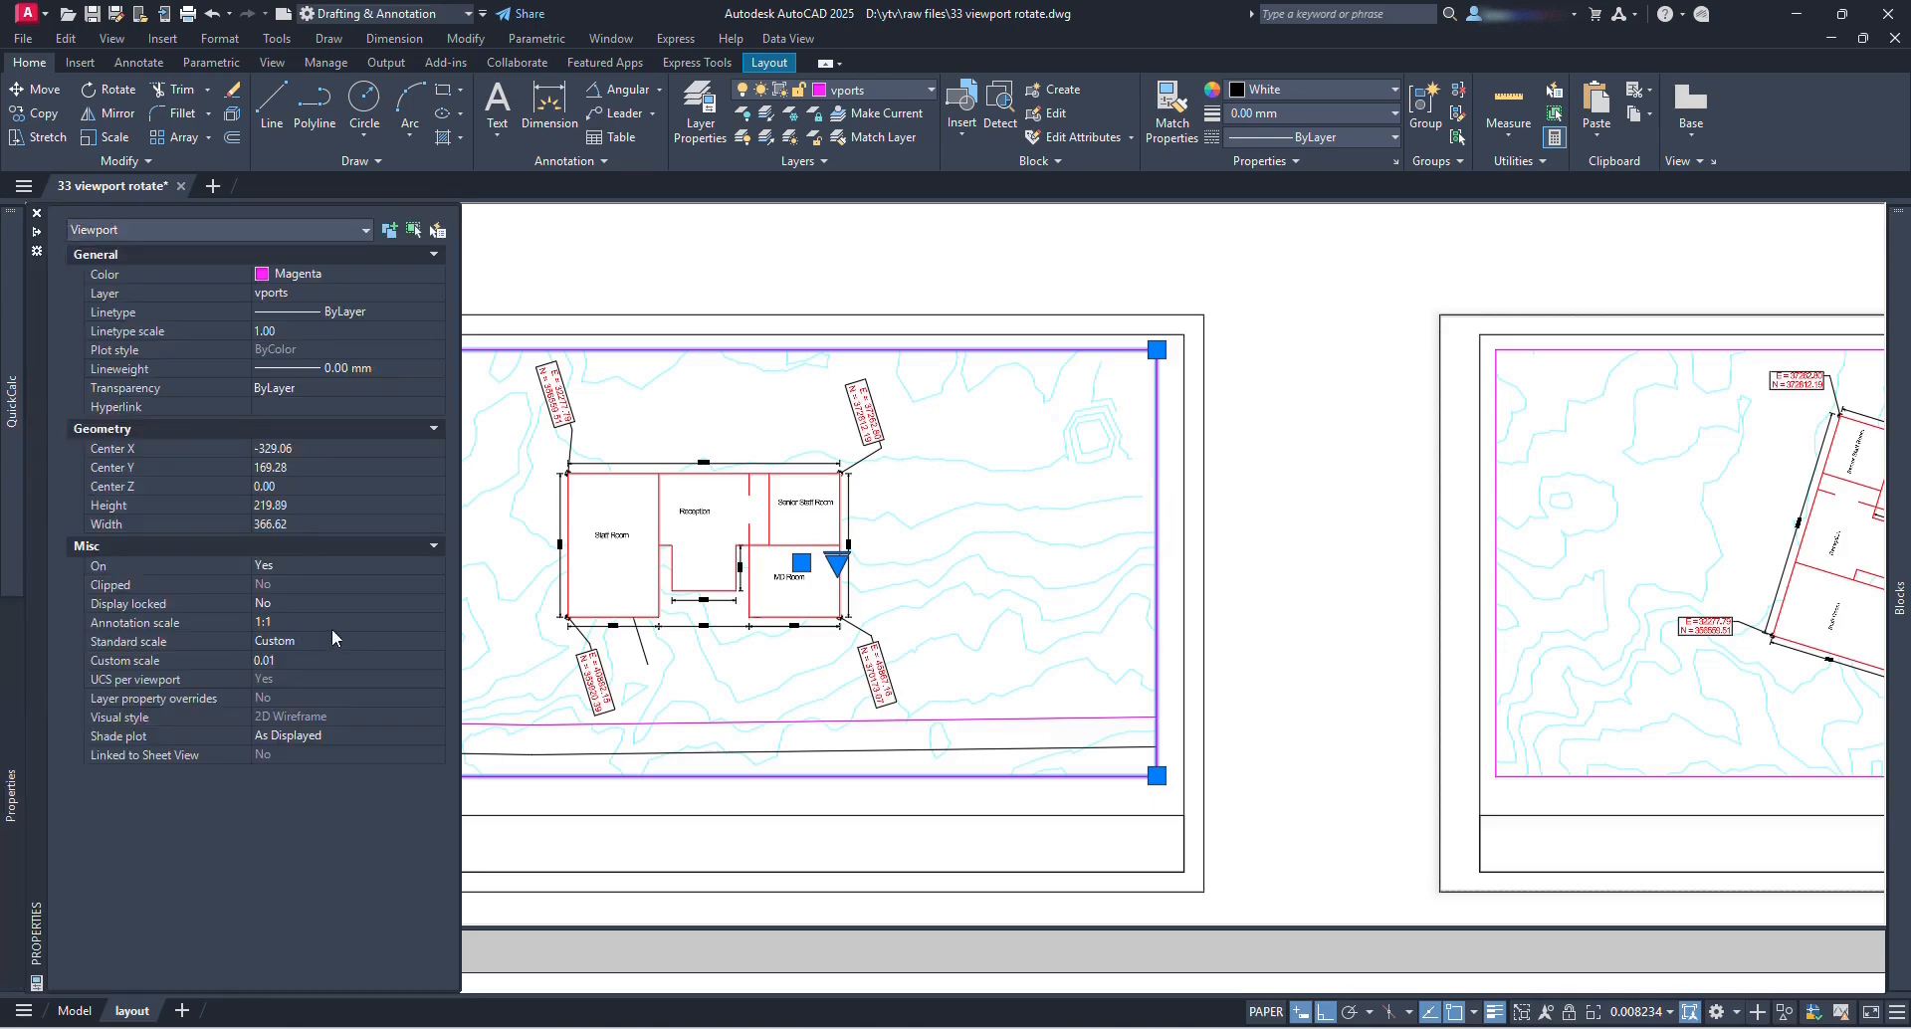
key("Escape")
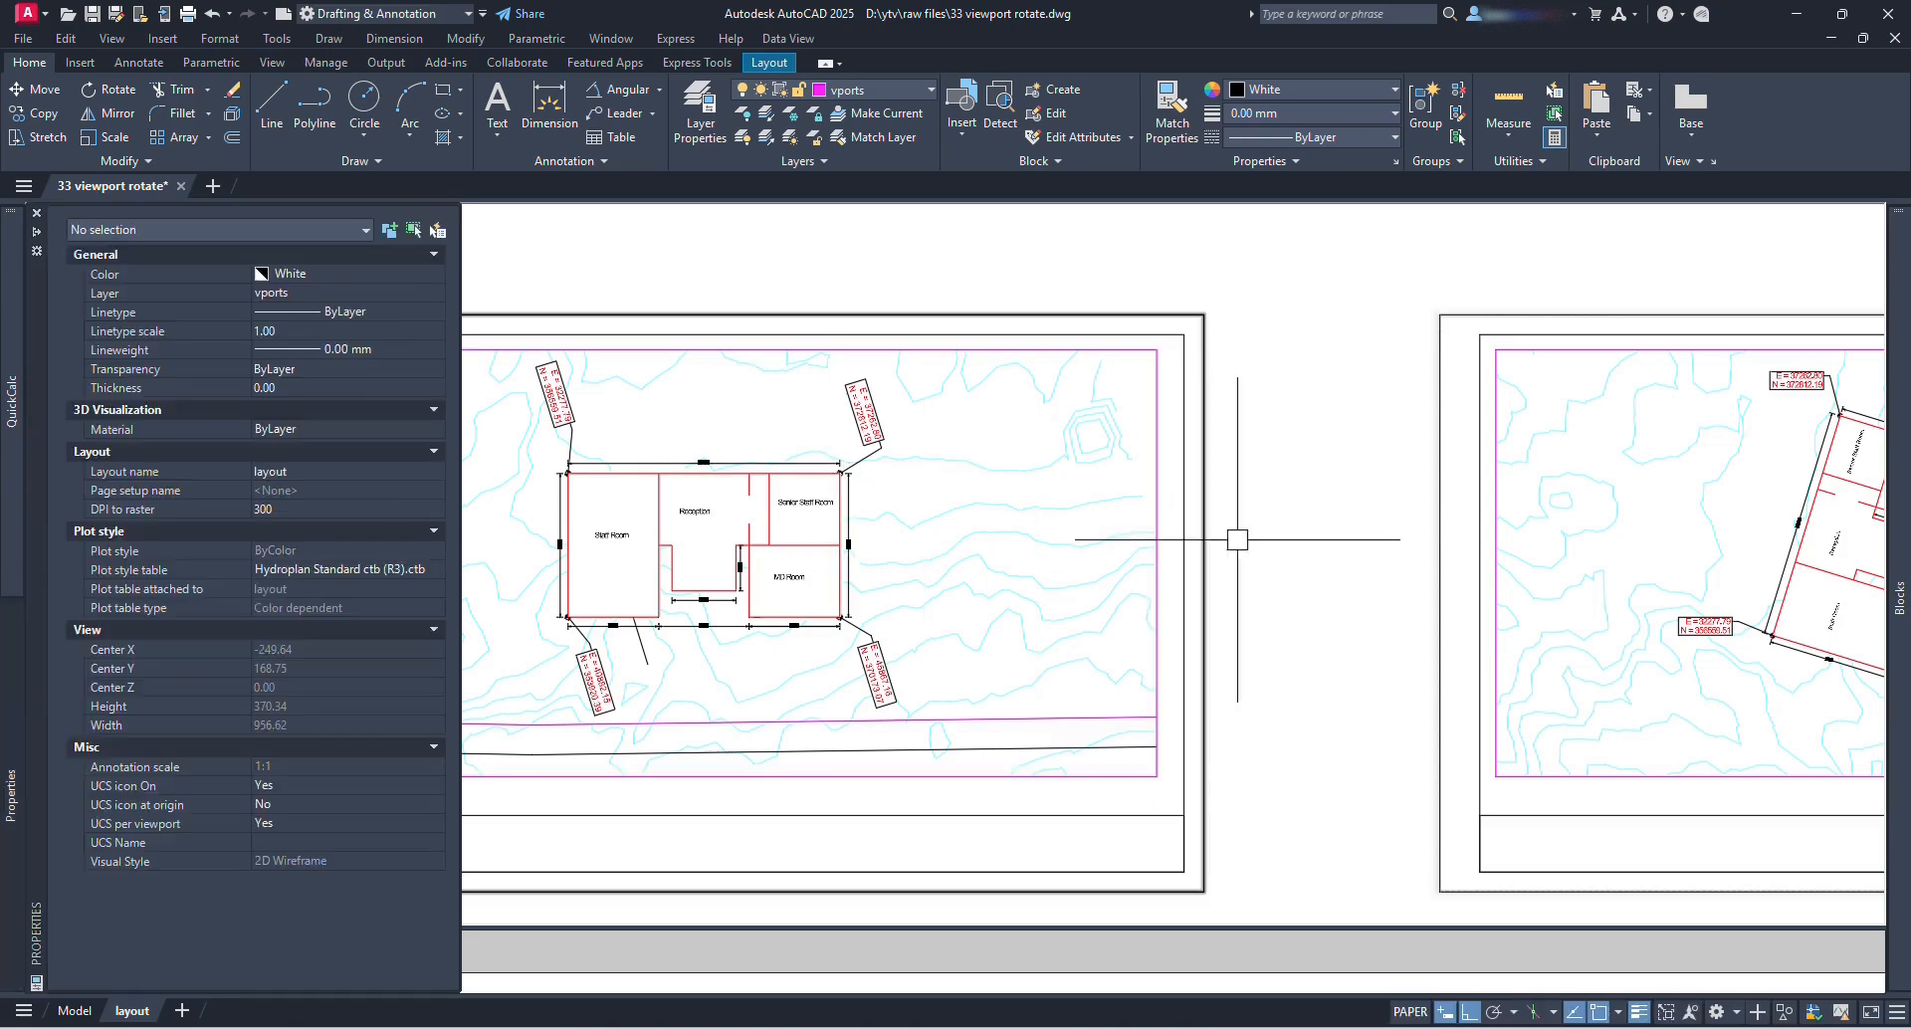
middle_click_drag(1201, 558, 1227, 570)
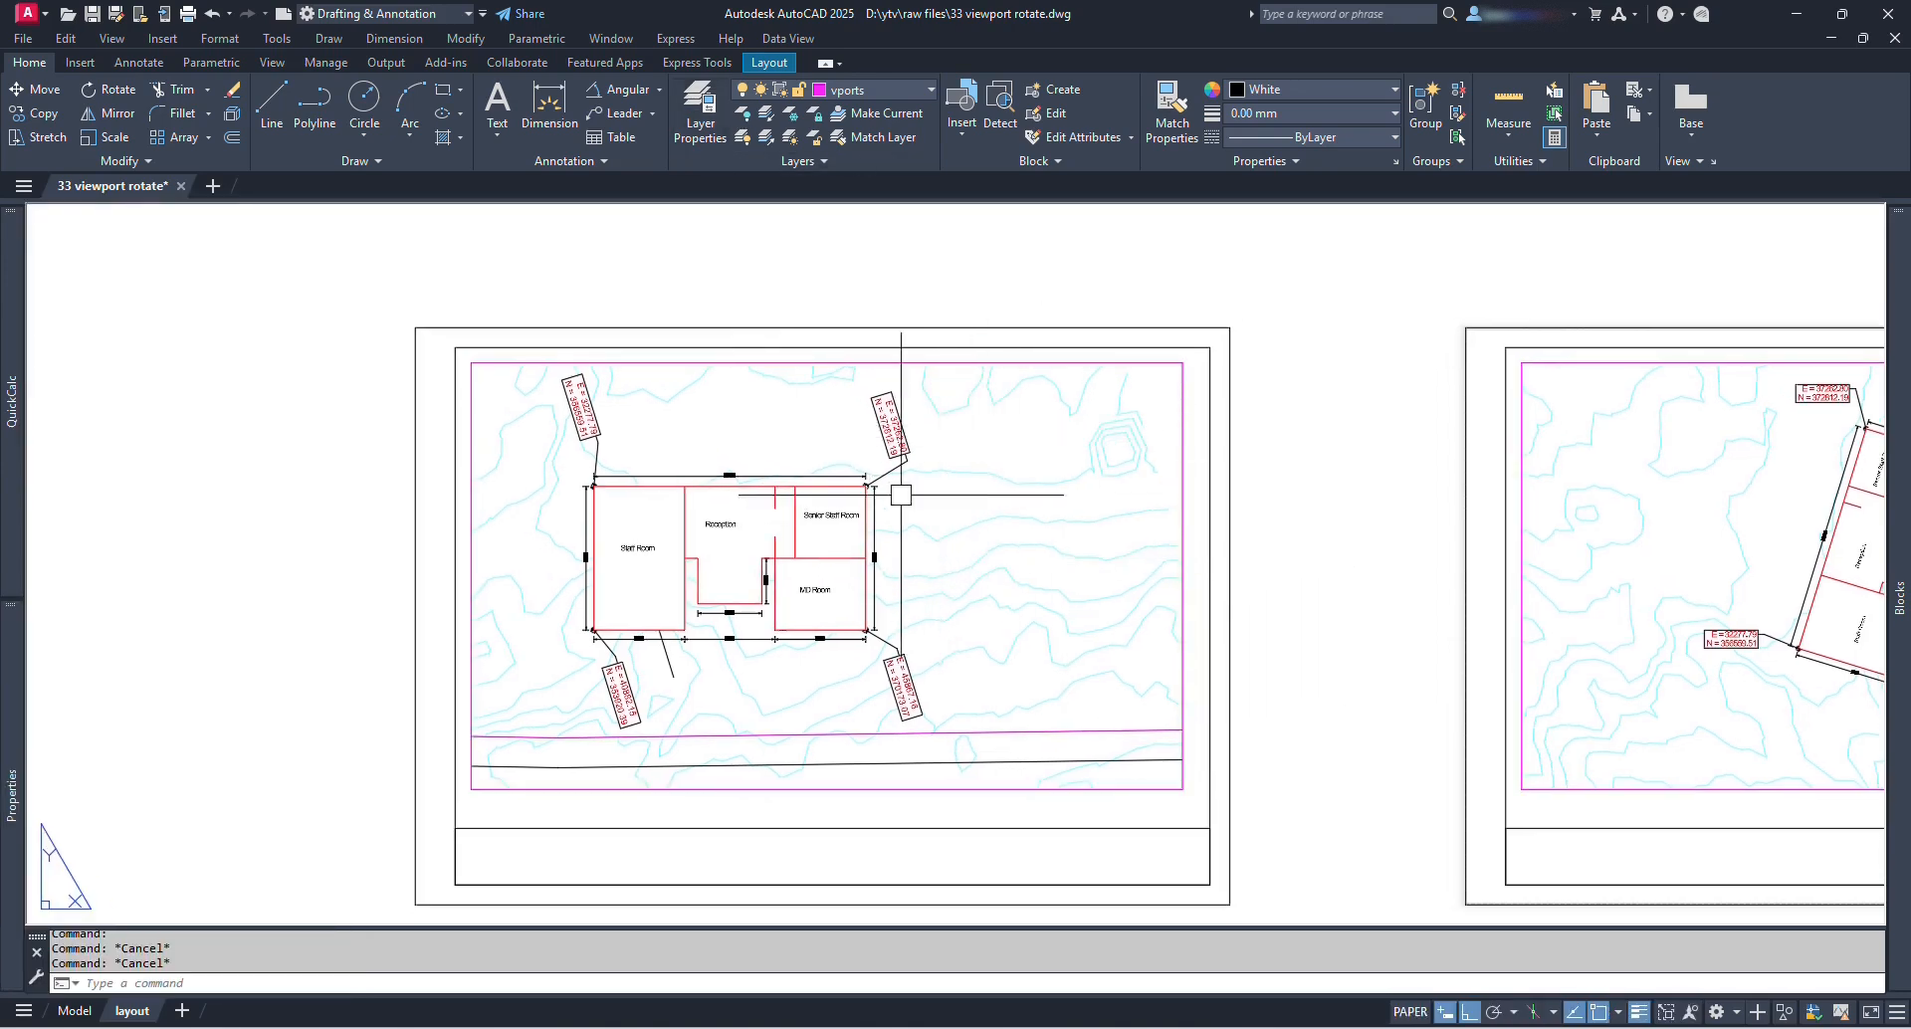
Step: Realign the same view with Align Space, matching two points on the Staff Room's lower wall to the sheet's left inner border line
left_click(676, 38)
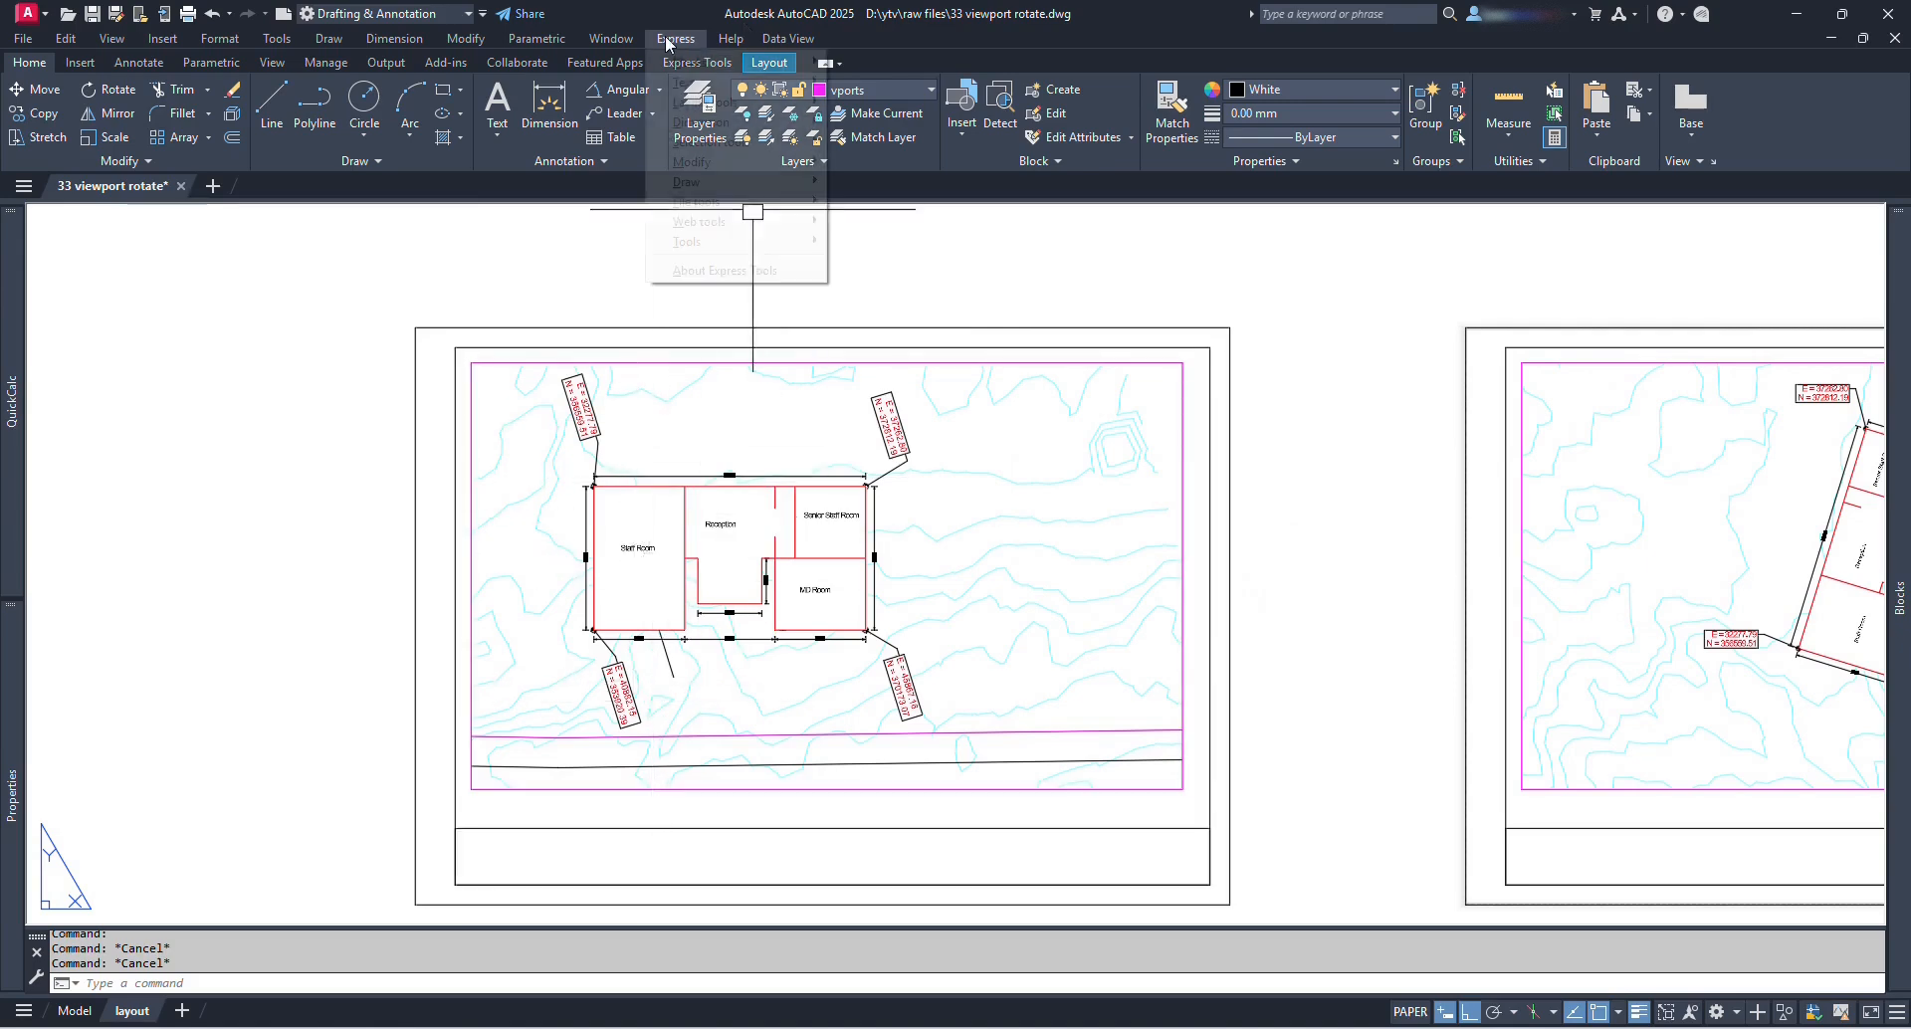
mouse_move(694, 102)
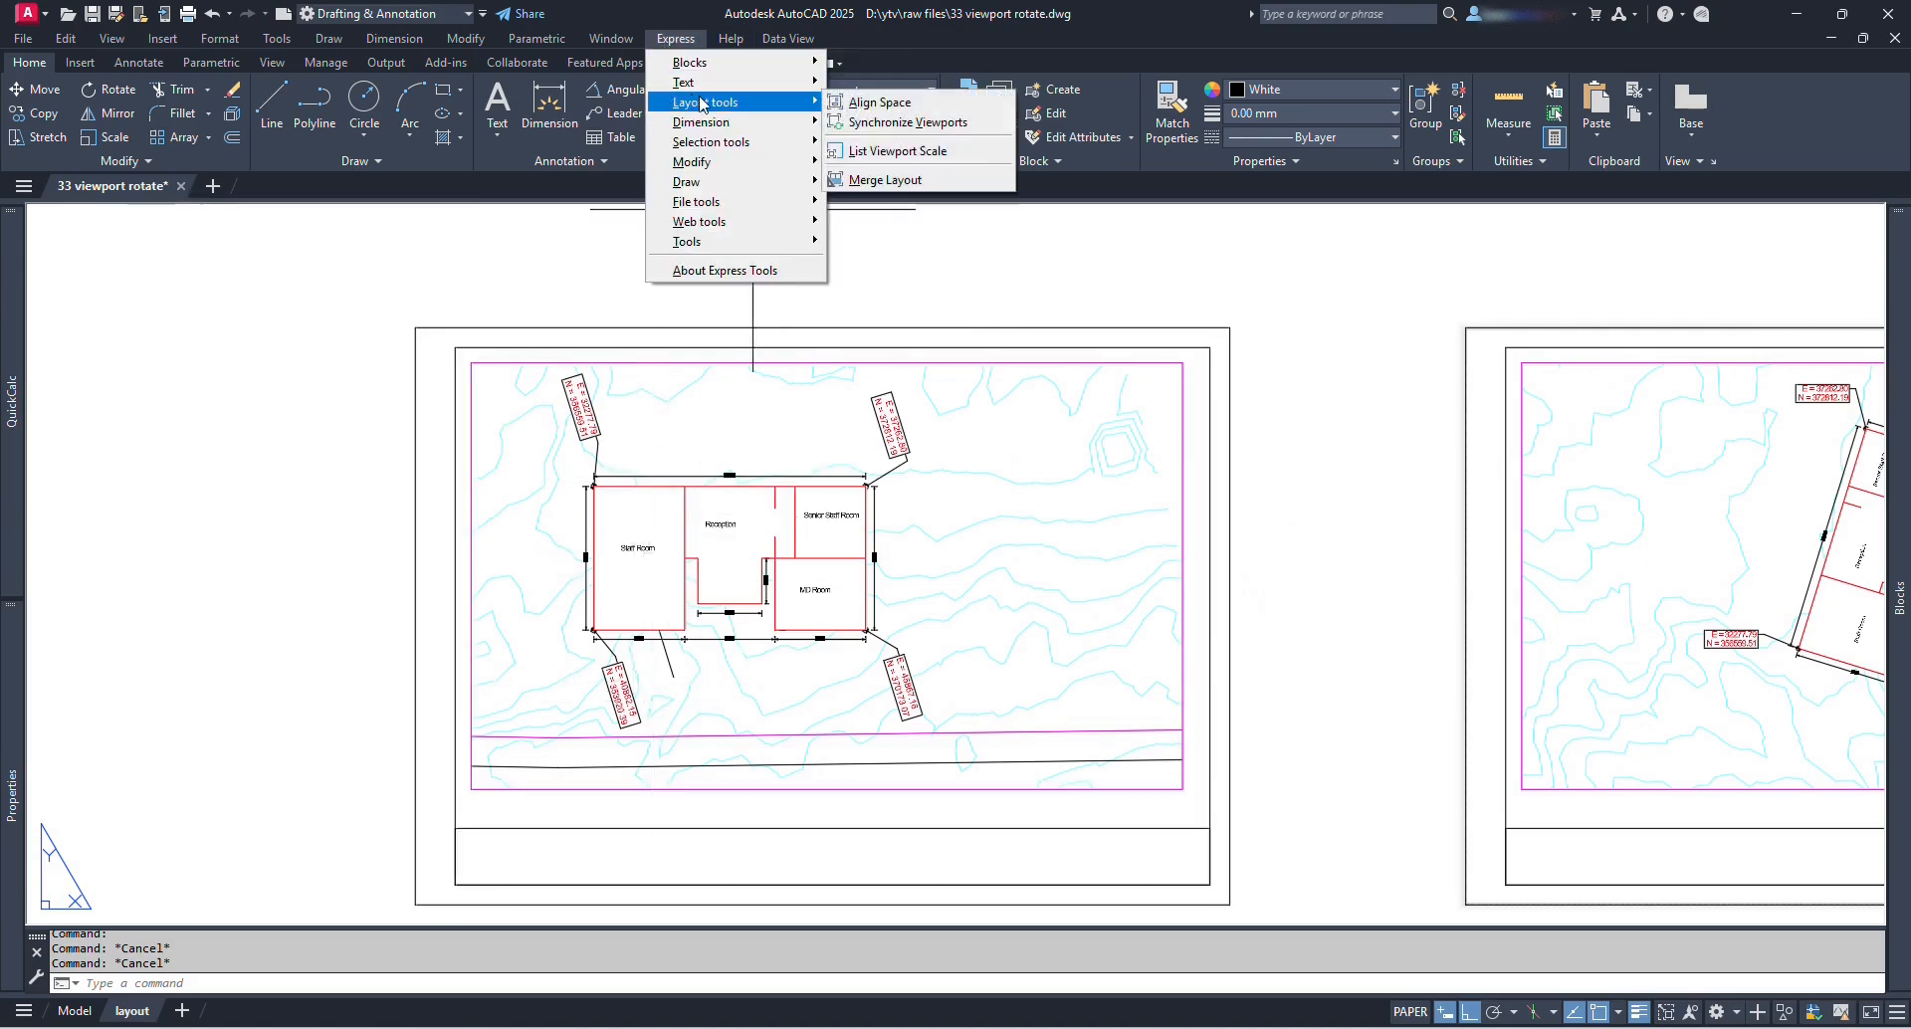
left_click(878, 101)
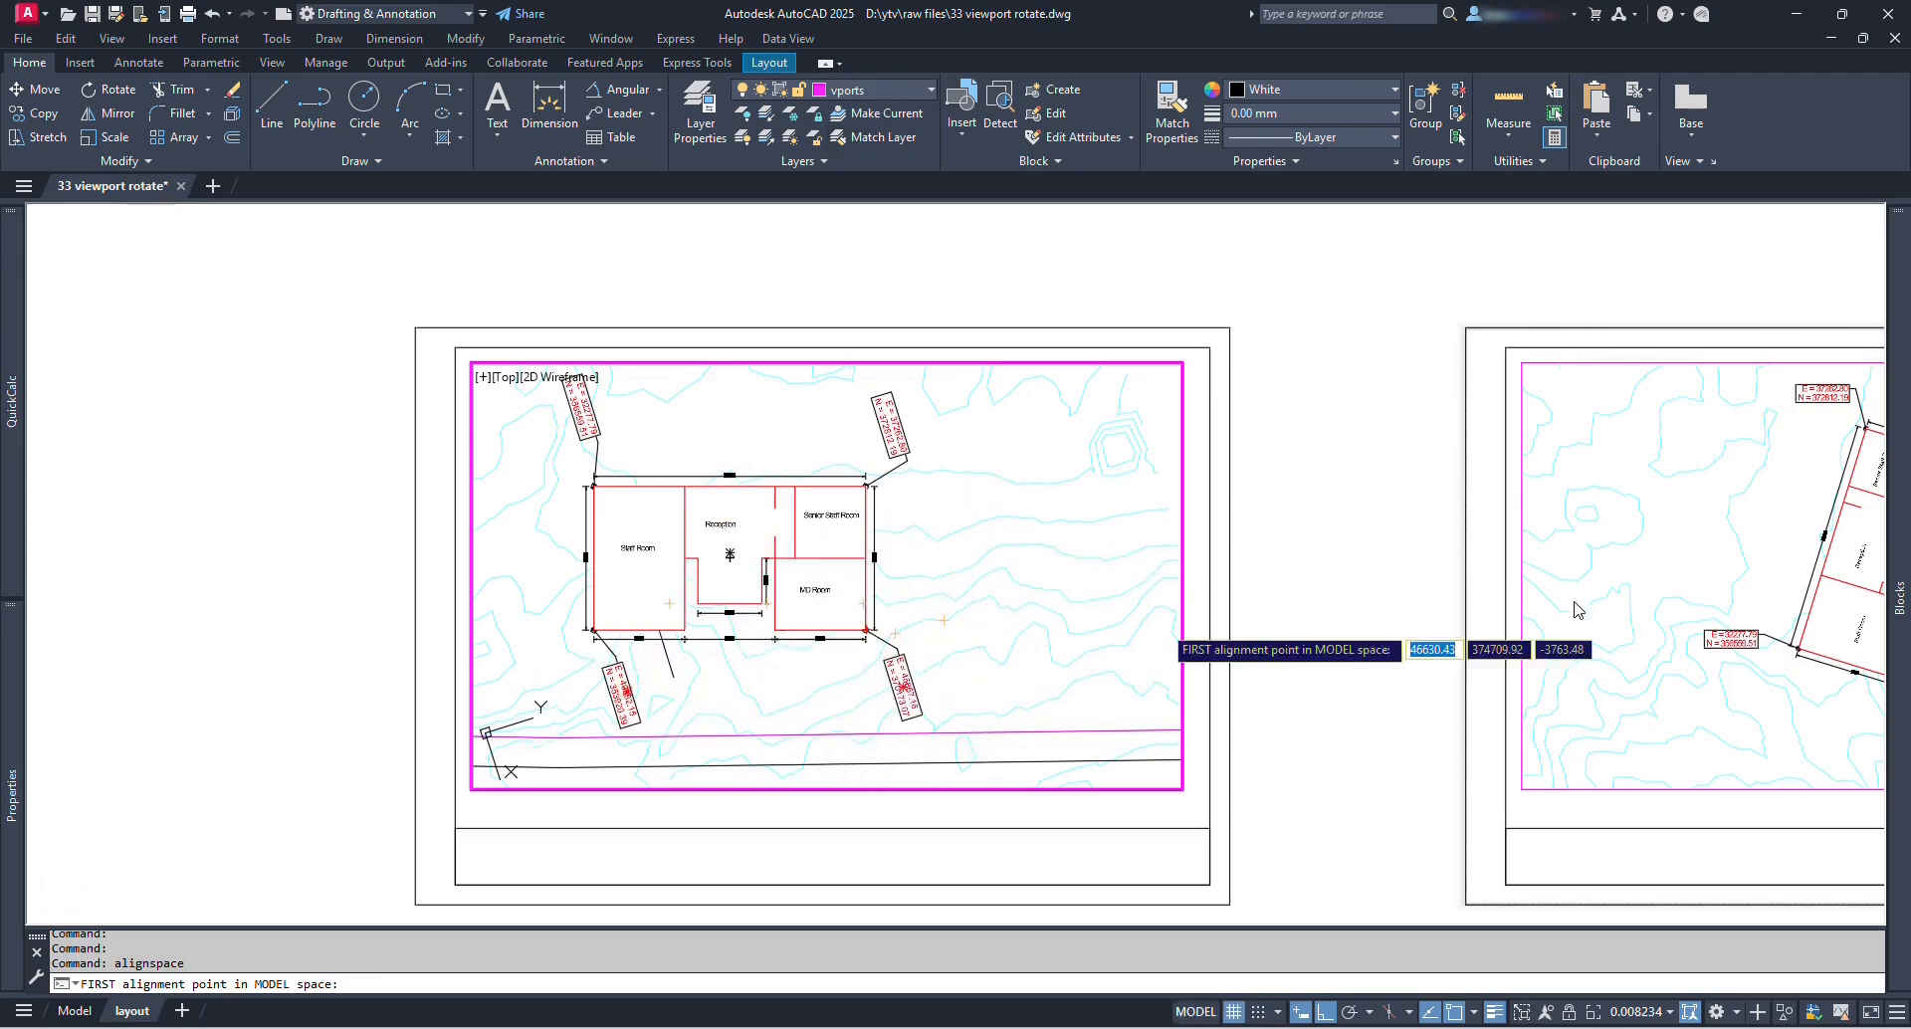
scroll(864, 638, "up", 8)
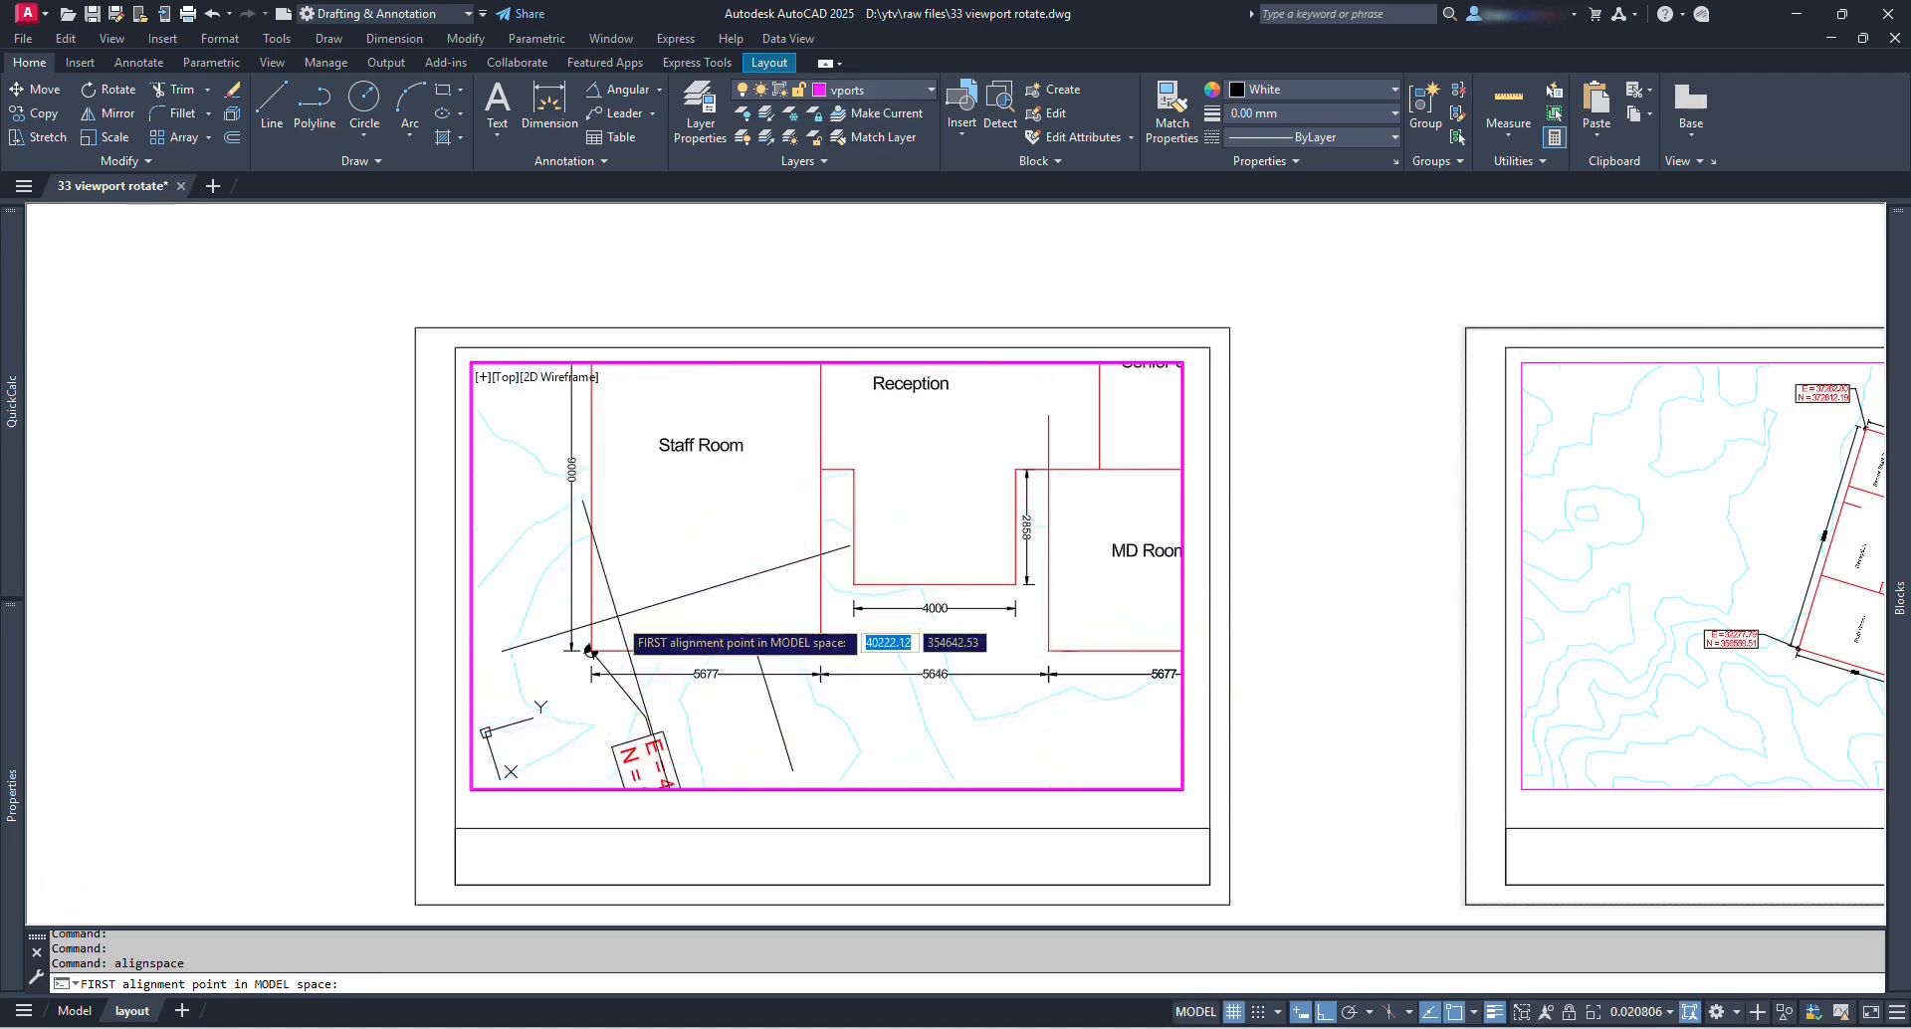
left_click(690, 631)
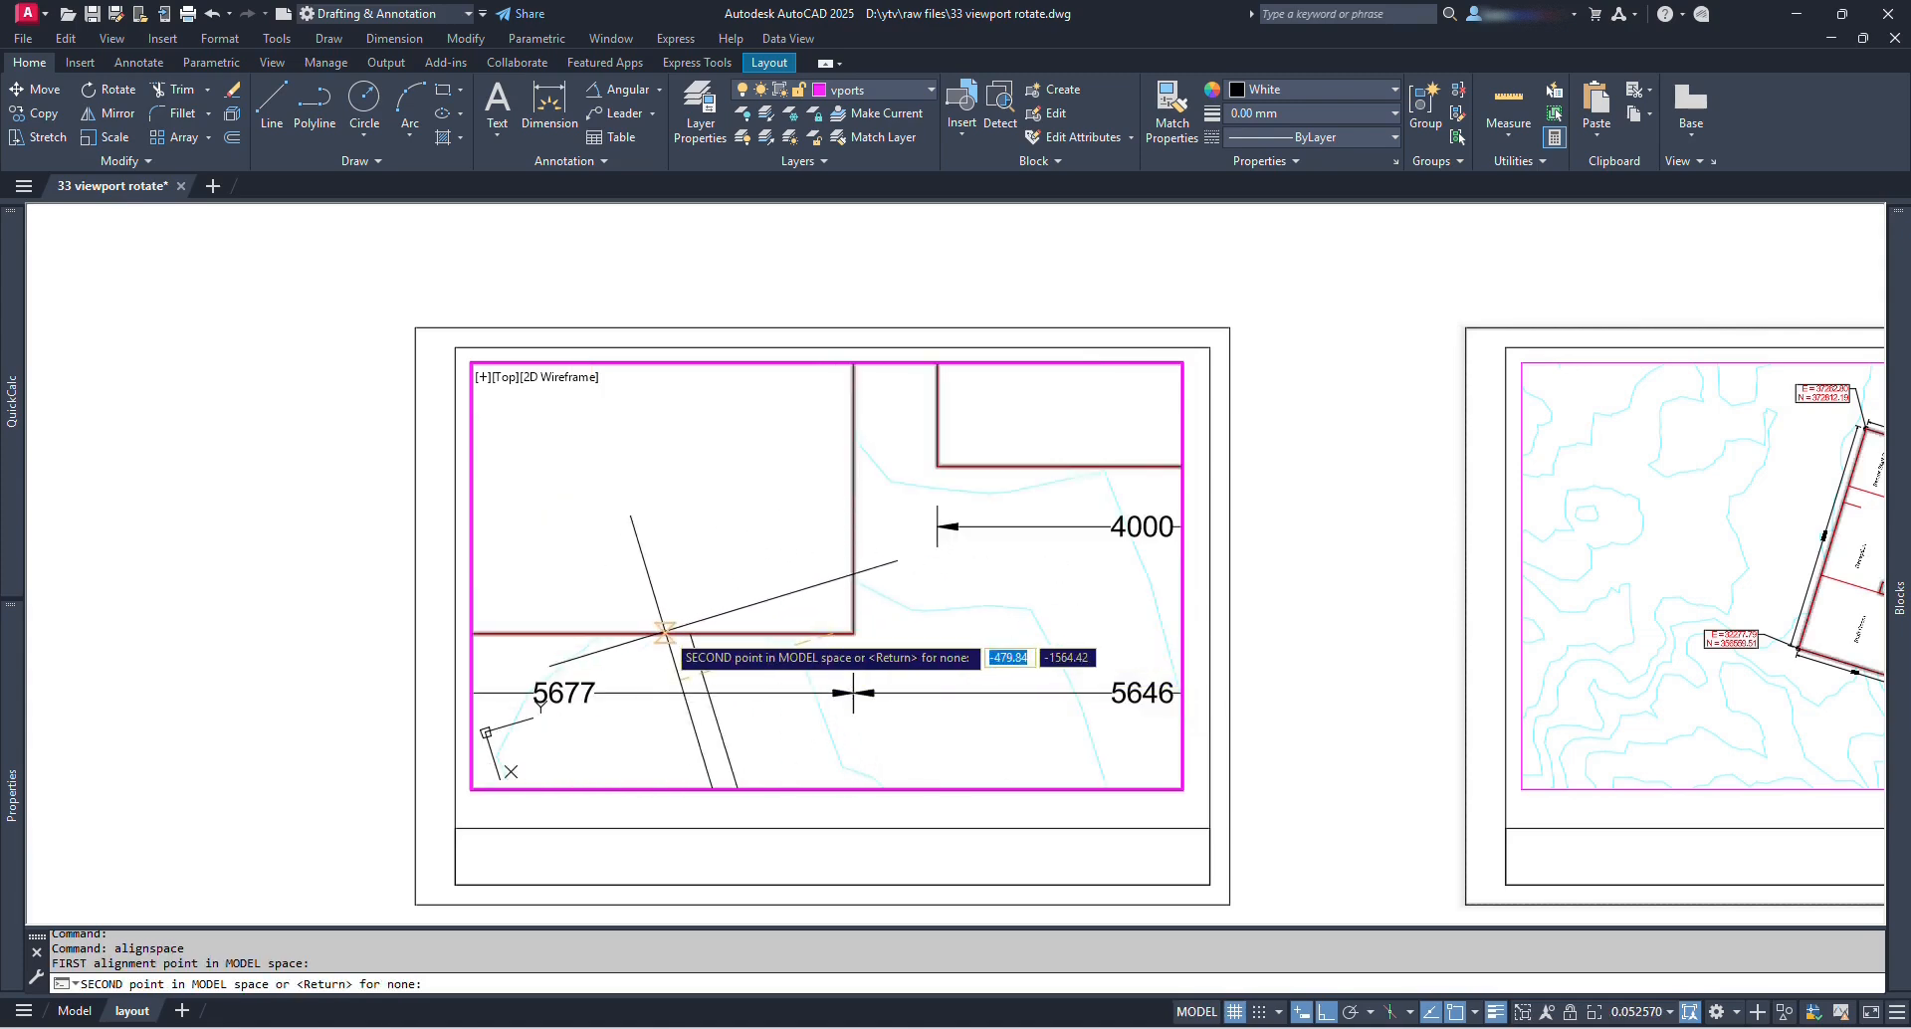
key("Return")
left_click(455, 663)
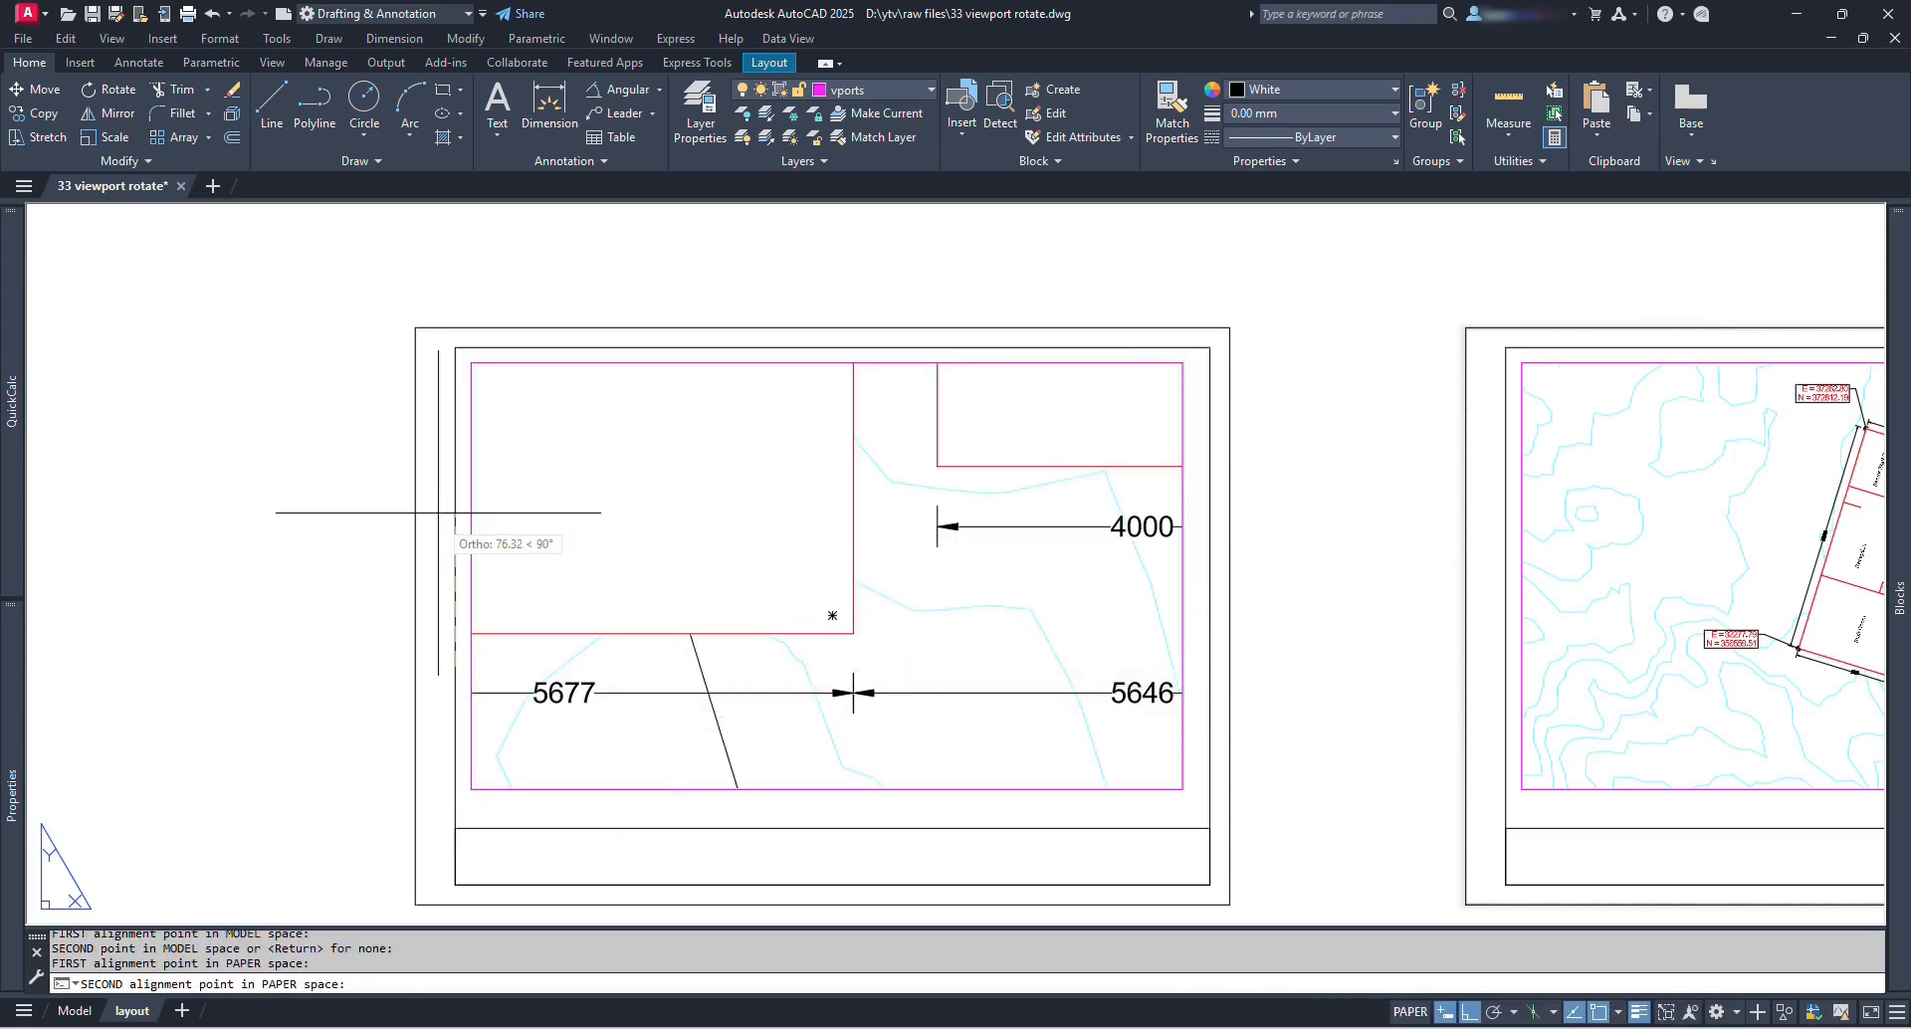
left_click(455, 498)
key("Return")
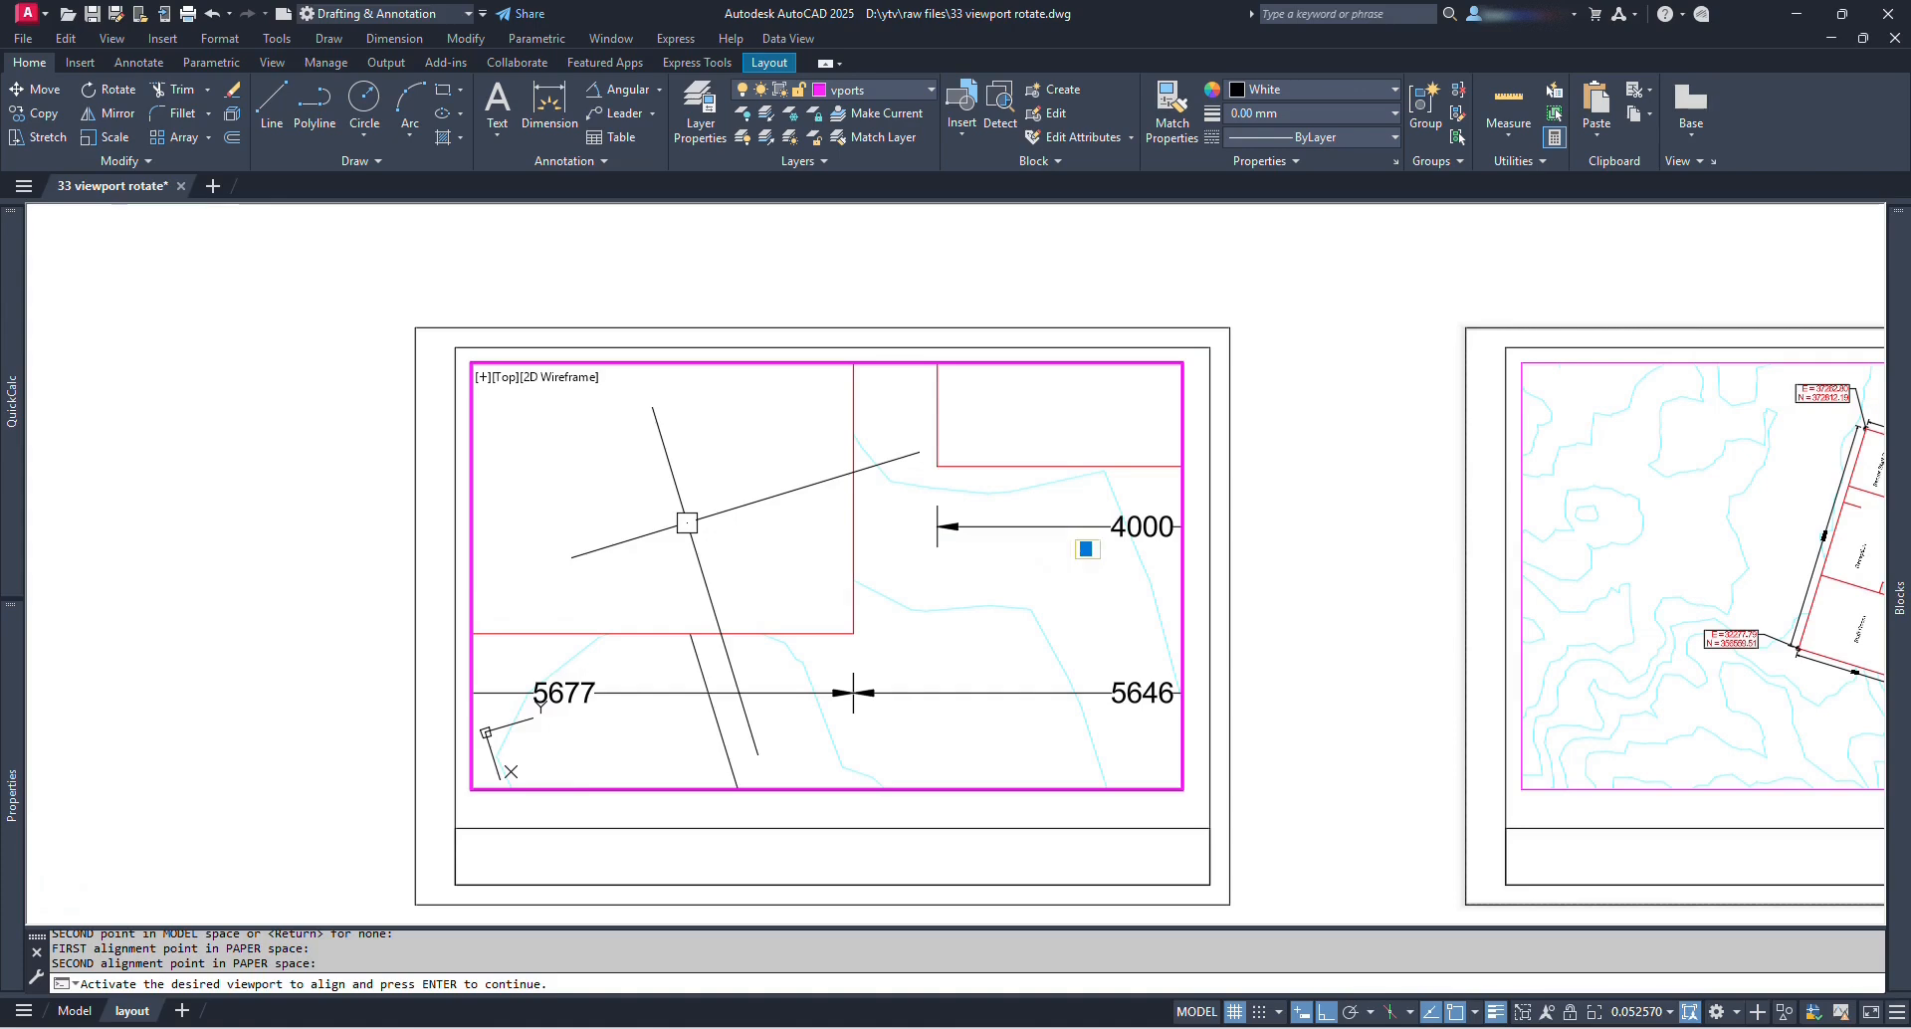
Step: Zoom out and shift the upright building view to show all its coordinate labels, and return to paper space
scroll(664, 544, "down", 2)
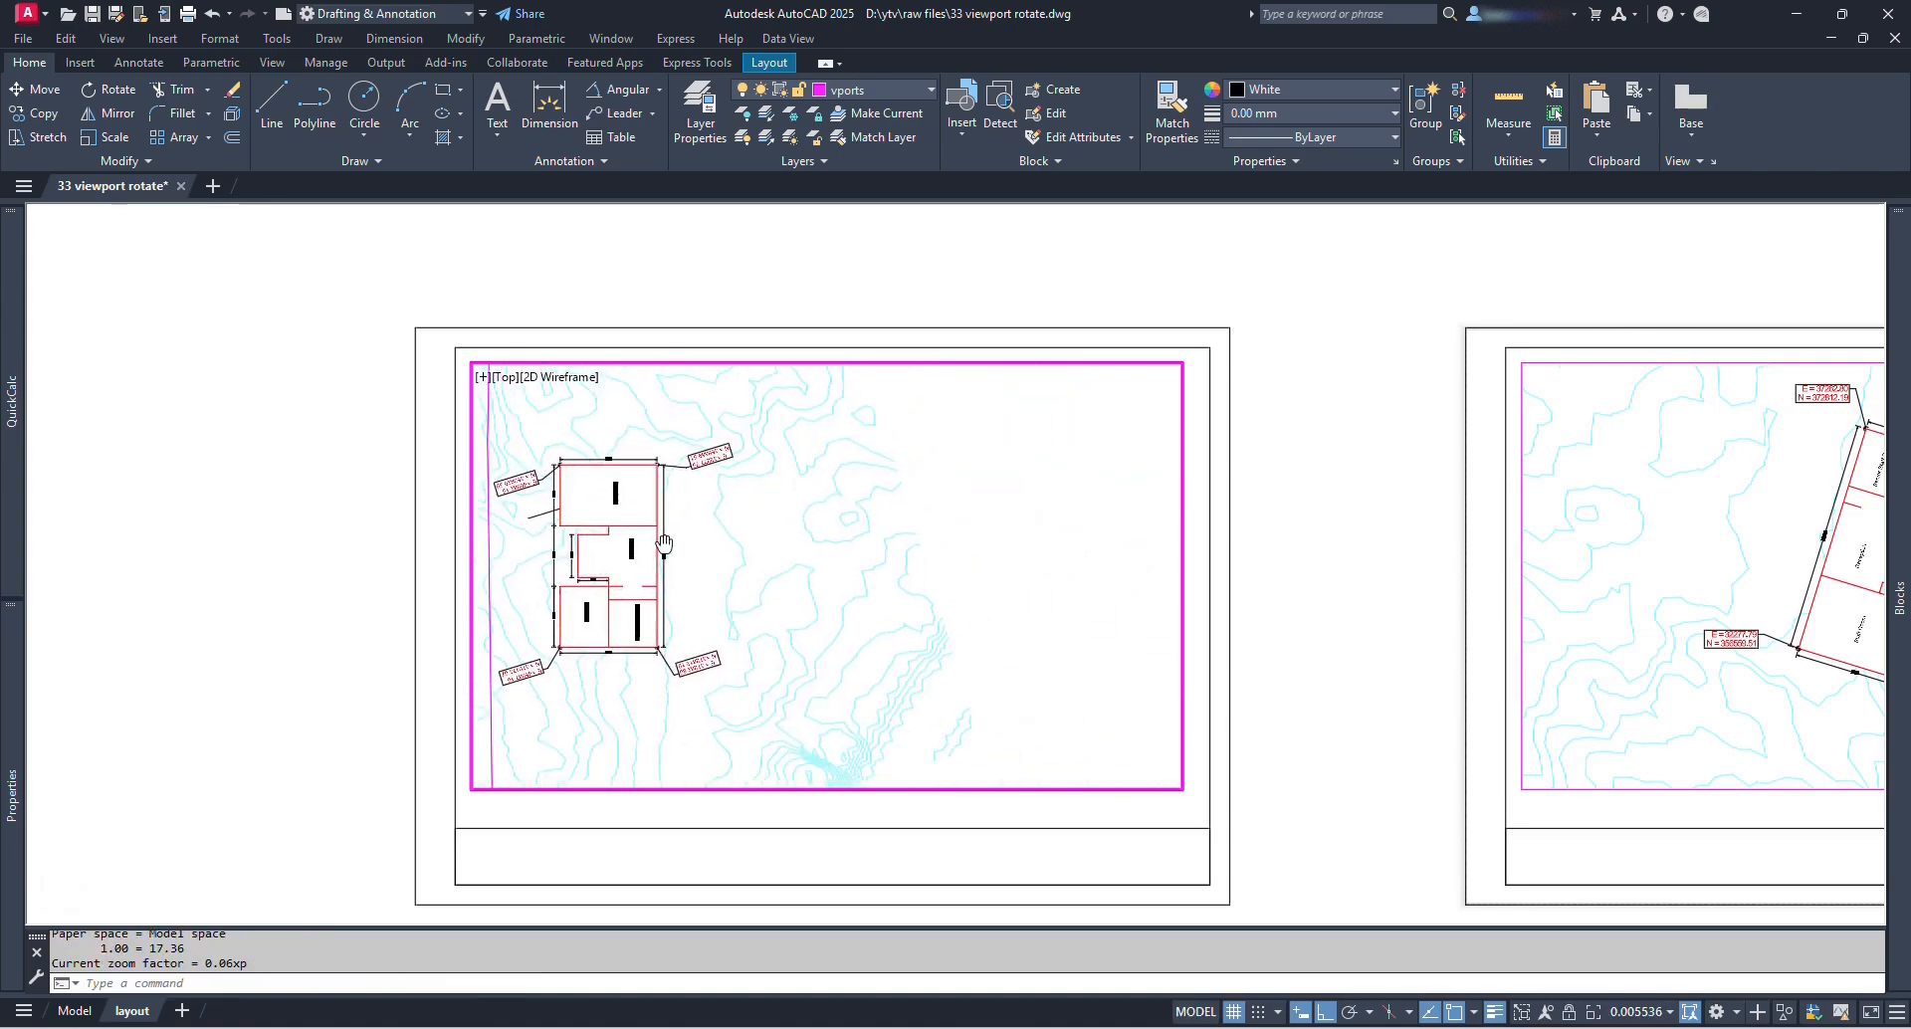
middle_click_drag(664, 544, 652, 551)
double_click(811, 290)
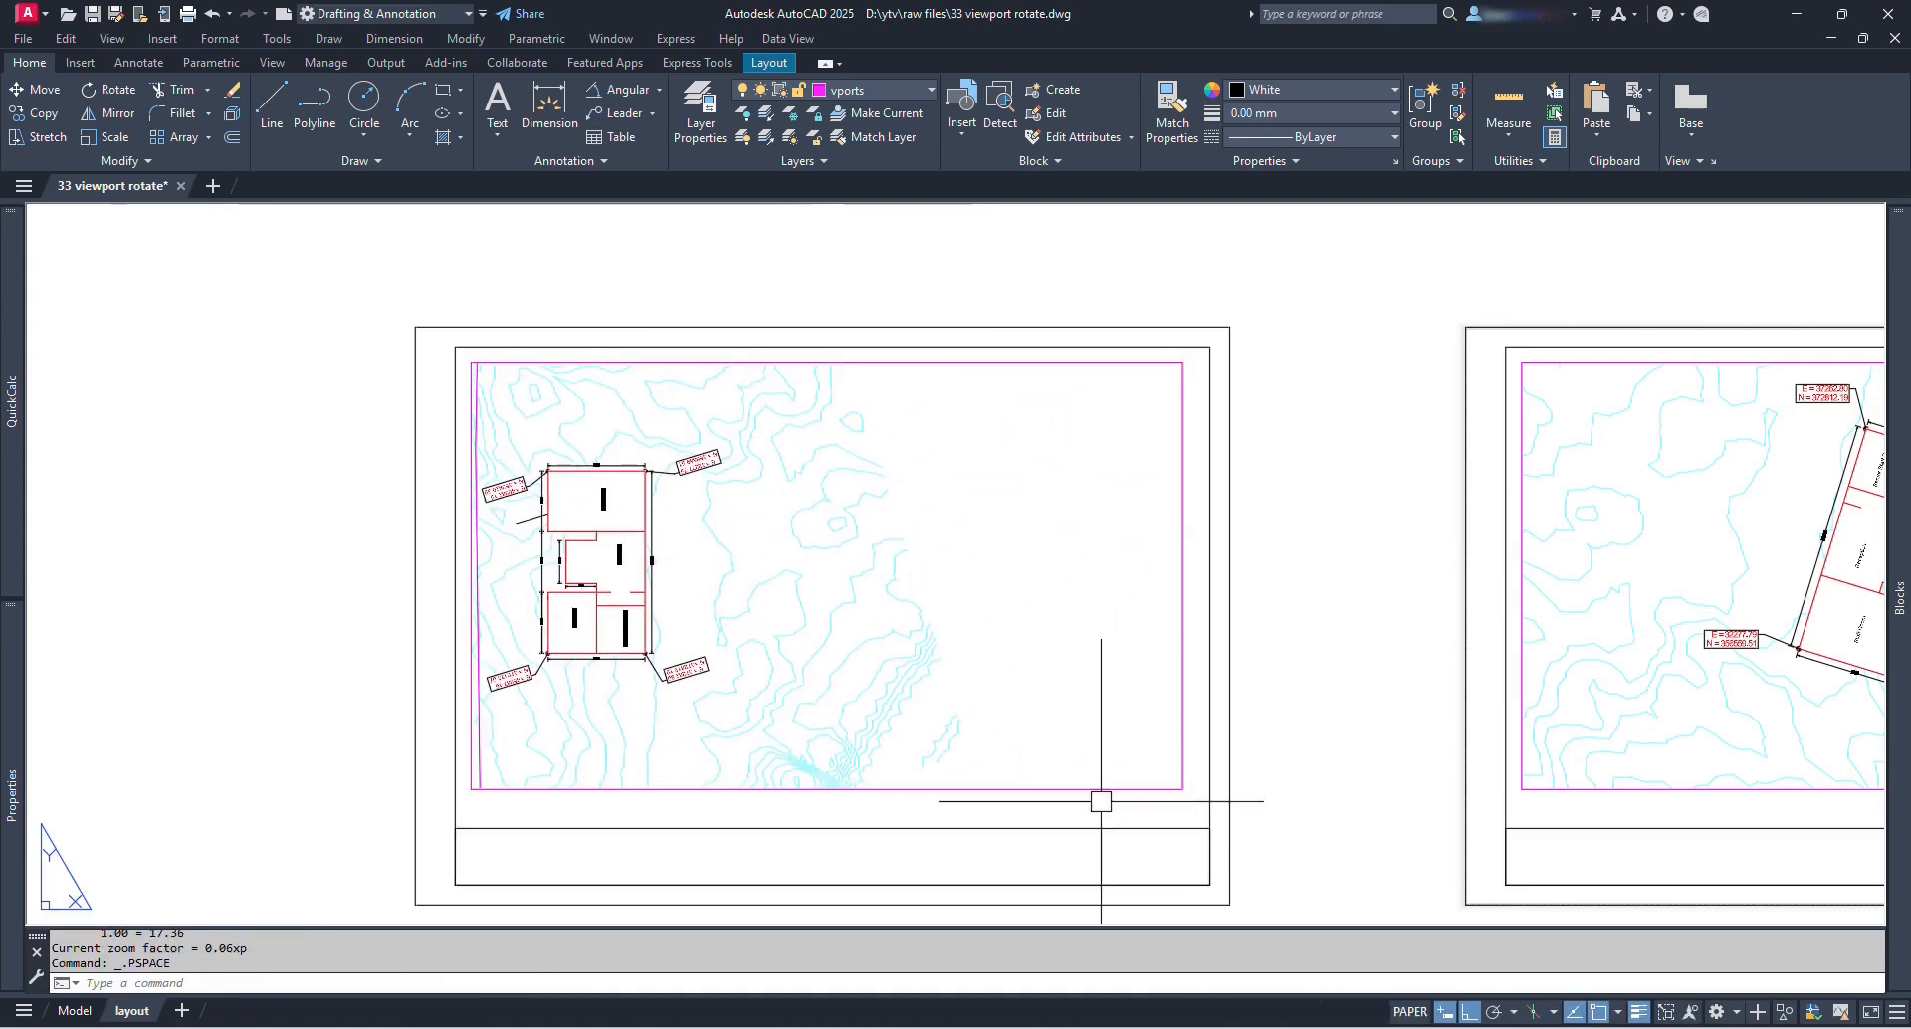
Step: Stretch the viewport's lower-right corner inward so its frame narrows to just around the upright building
left_click(1155, 789)
left_click(1182, 789)
left_click(742, 790)
scroll(796, 667, "down", 2)
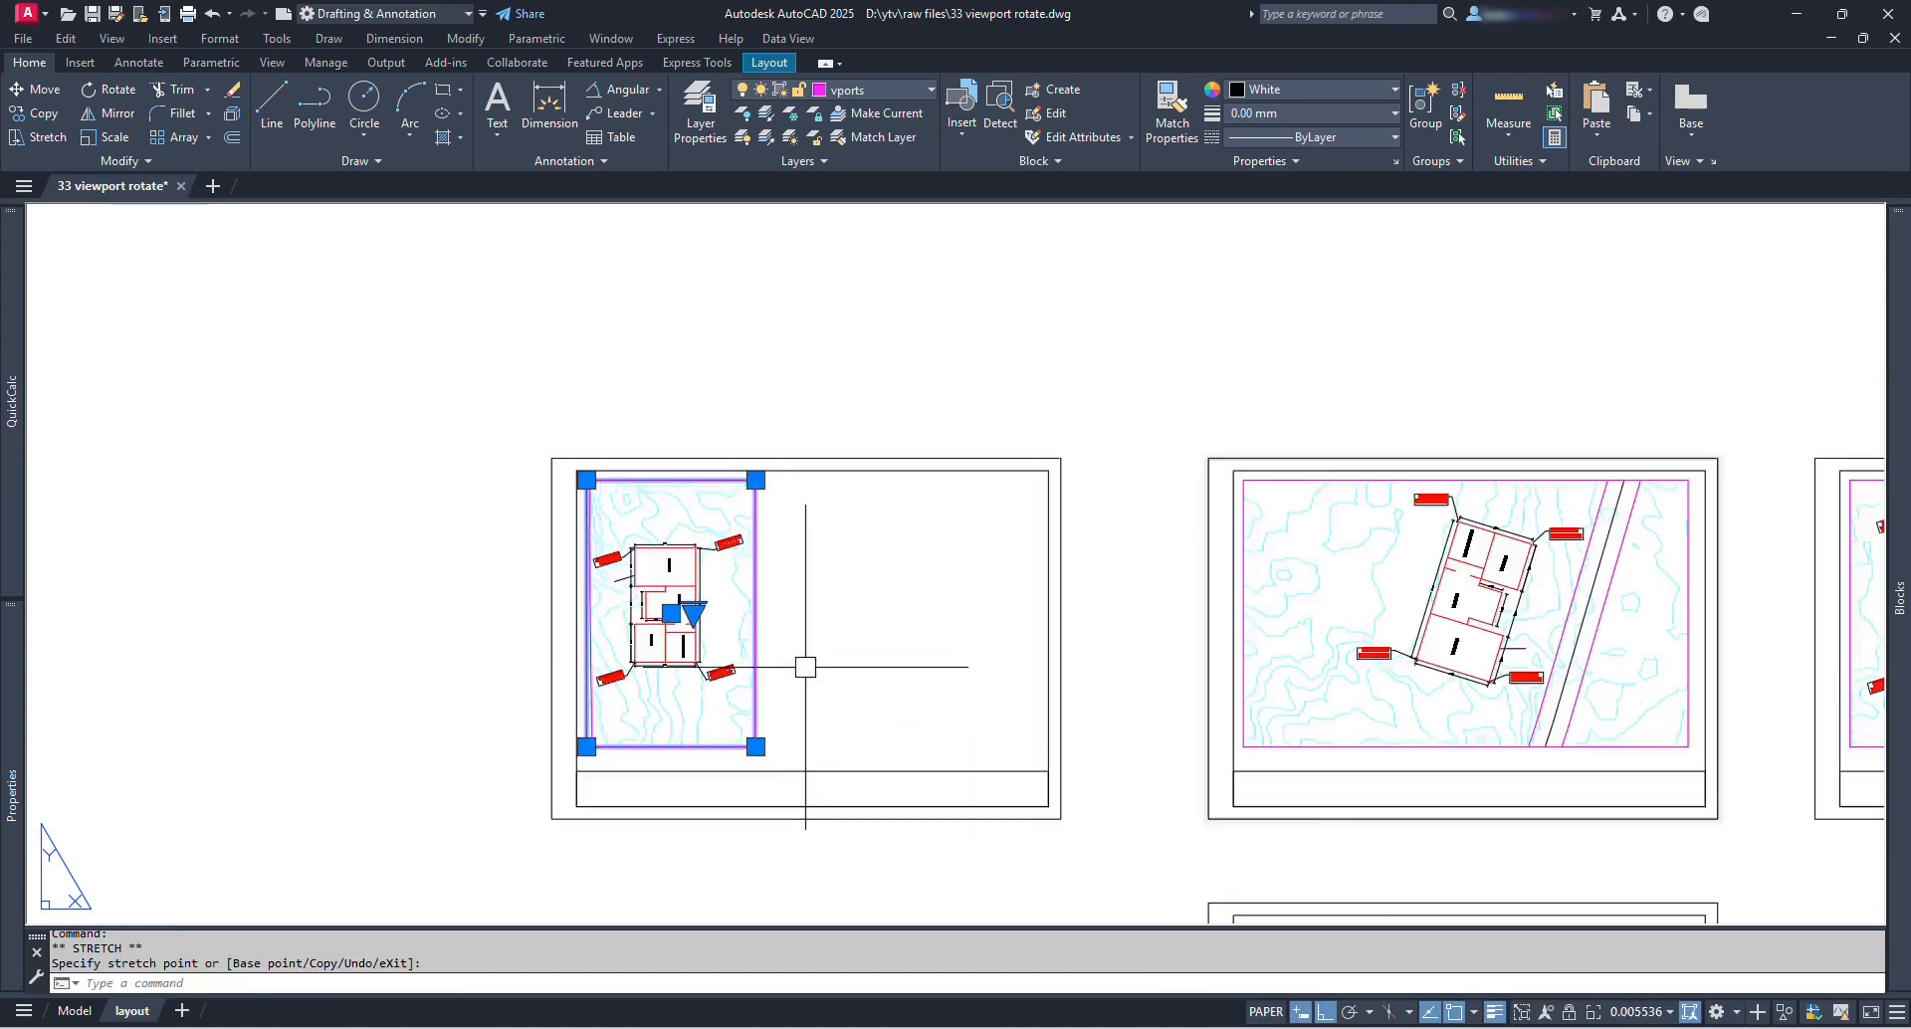
Step: Move the narrowed viewport to the middle of the sheet's drawing area
middle_click_drag(802, 663, 1032, 636)
type("m")
key("Return")
left_click(1058, 604)
left_click(973, 585)
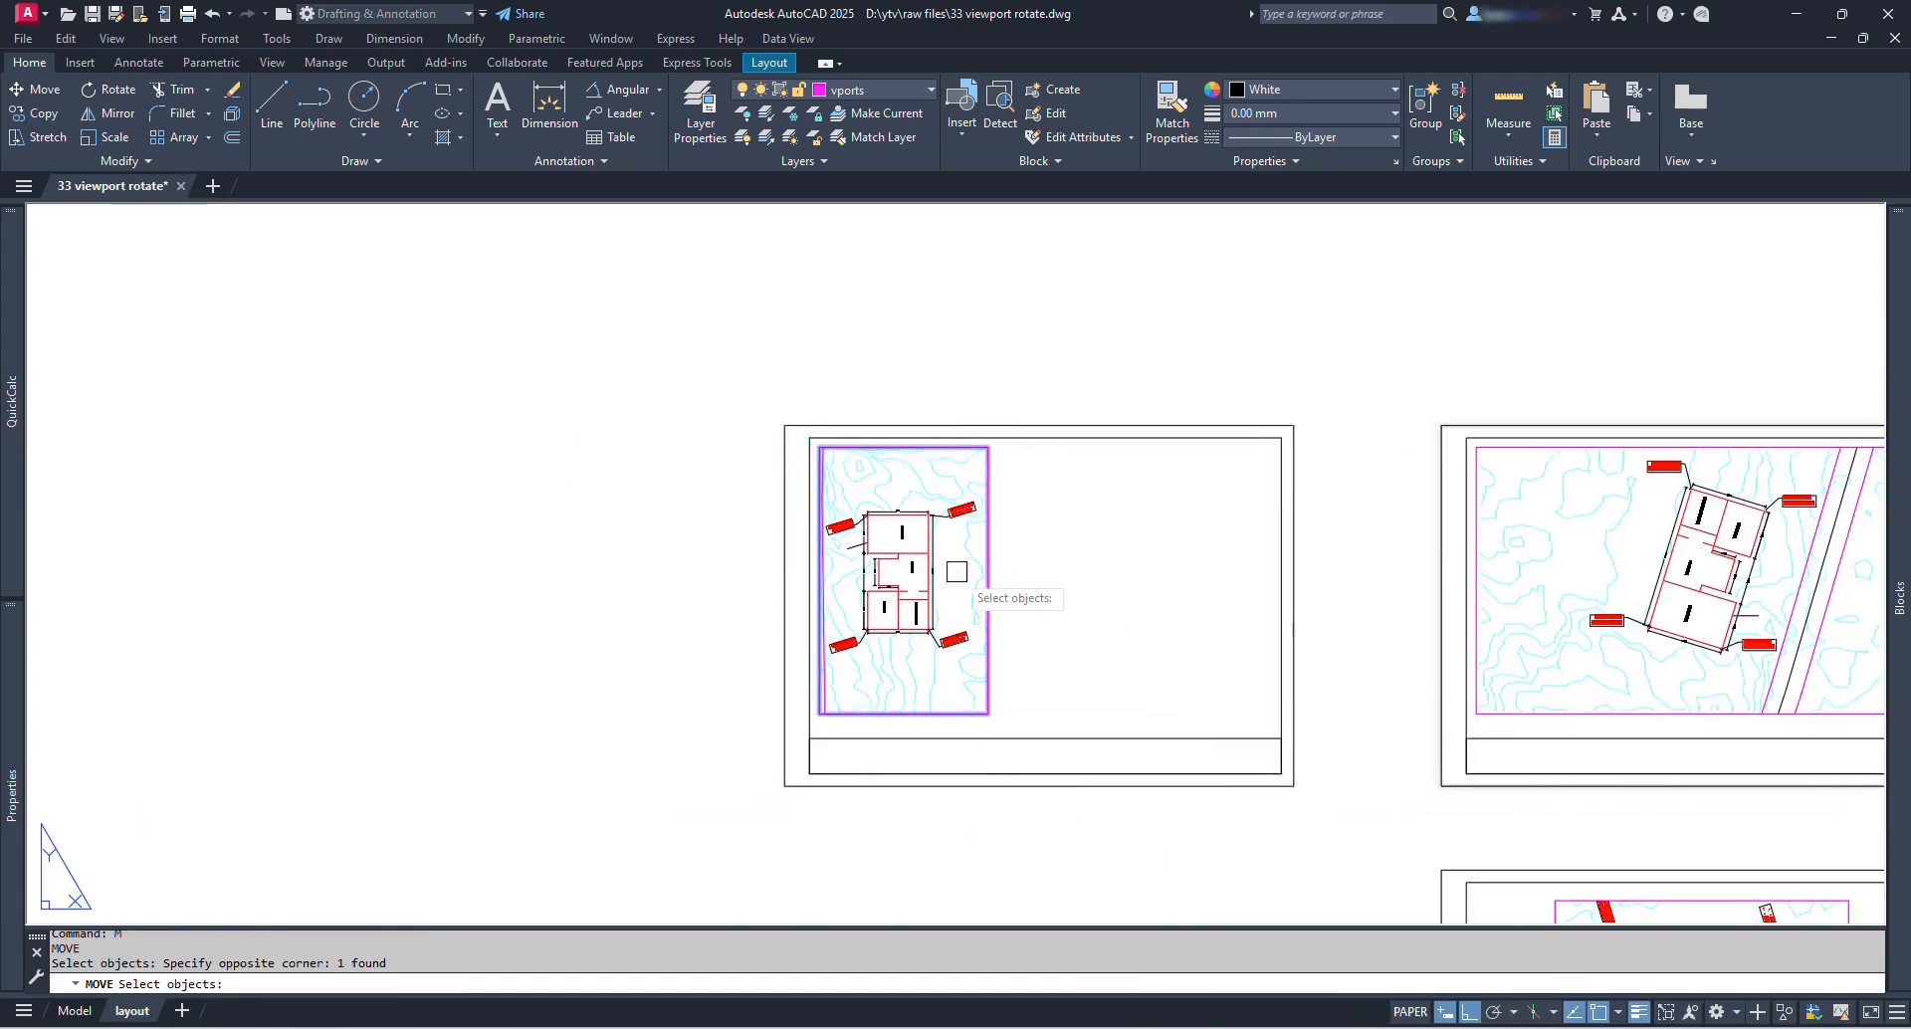
key("Return")
left_click(1039, 584)
left_click(1135, 631)
key("Escape")
scroll(1143, 619, "up", 3)
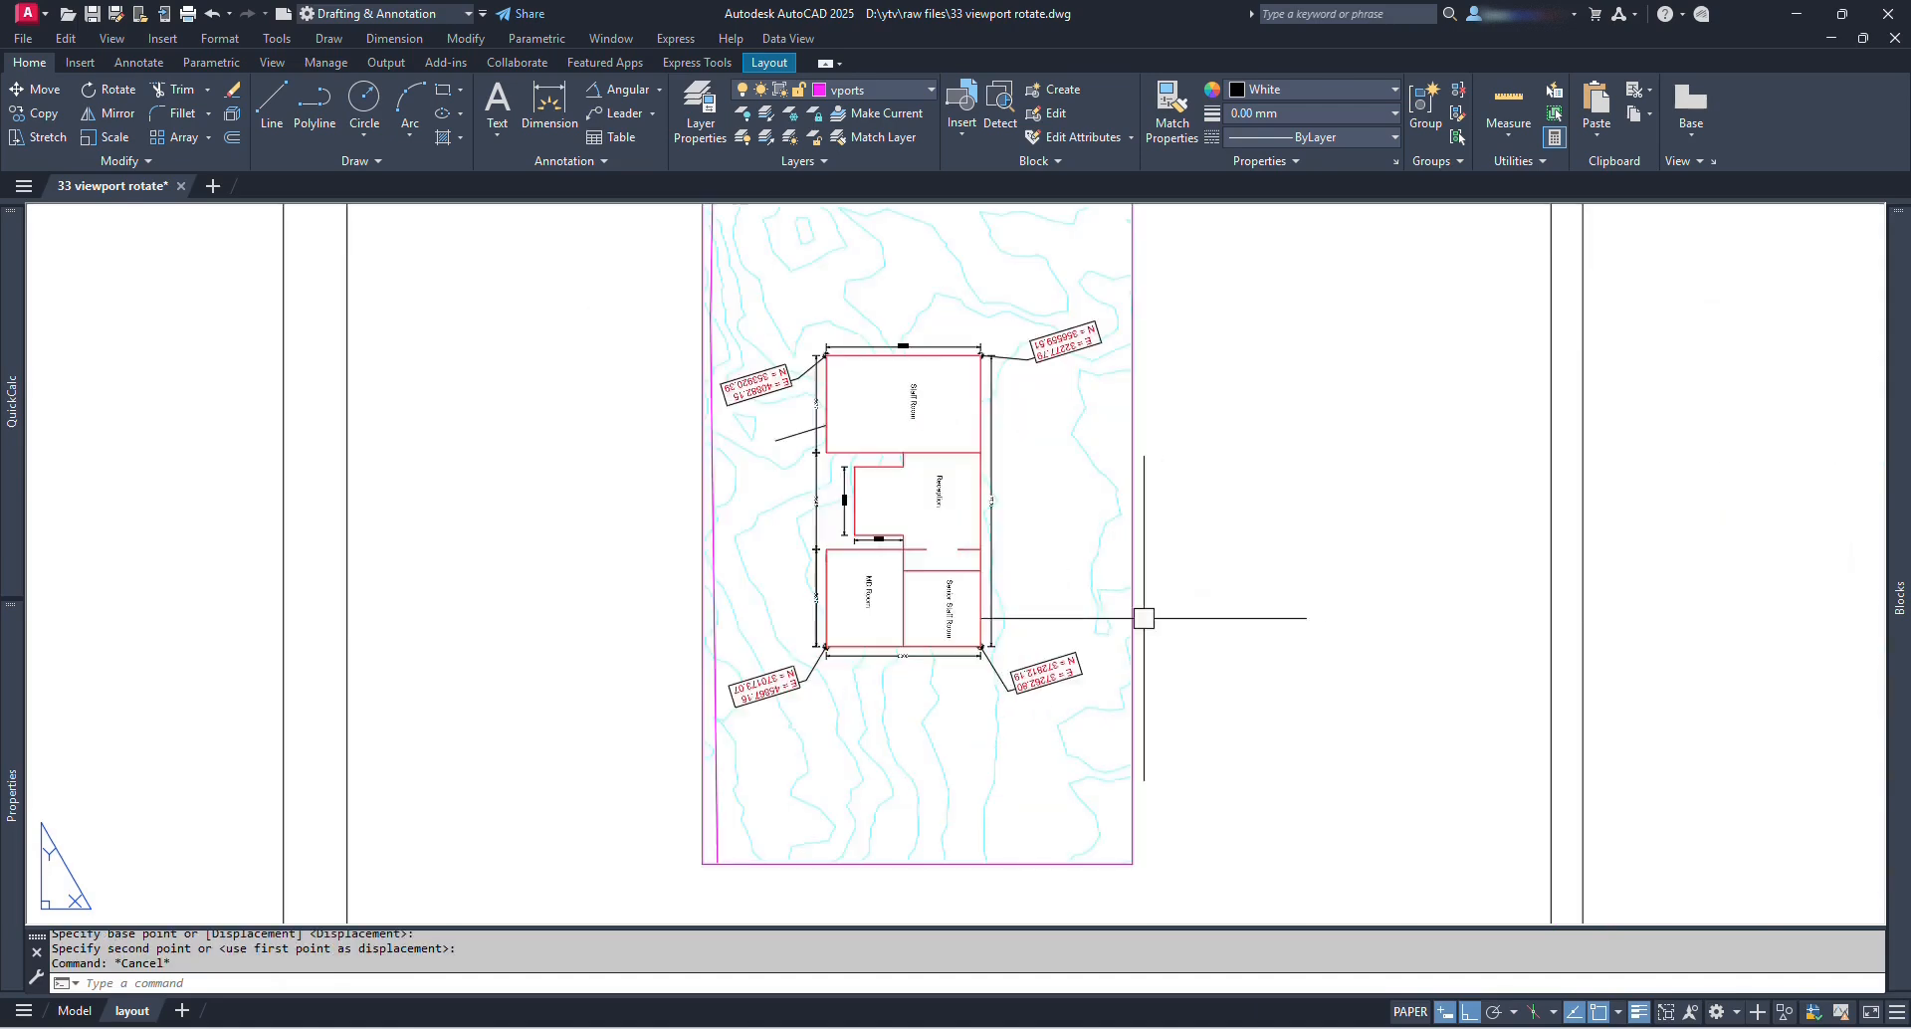
scroll(986, 621, "down", 3)
scroll(1096, 588, "up", 3)
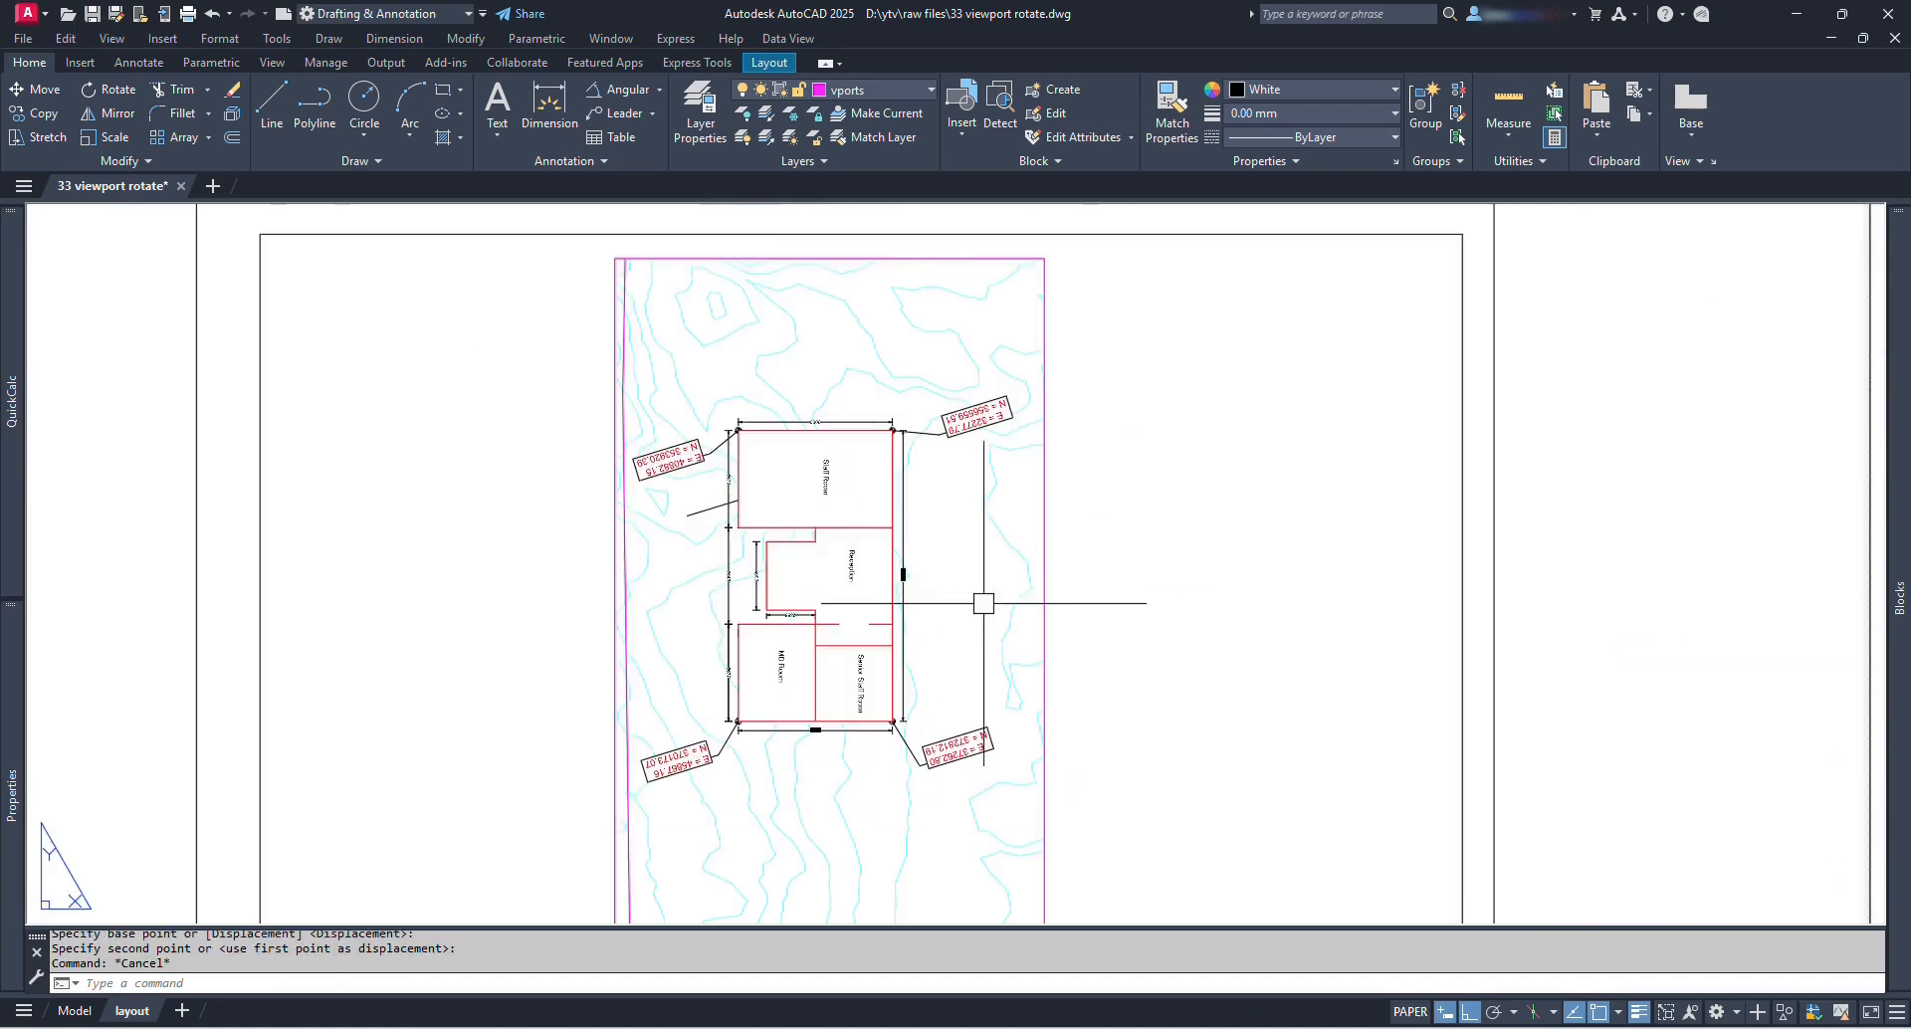
middle_click_drag(1014, 730, 1041, 668)
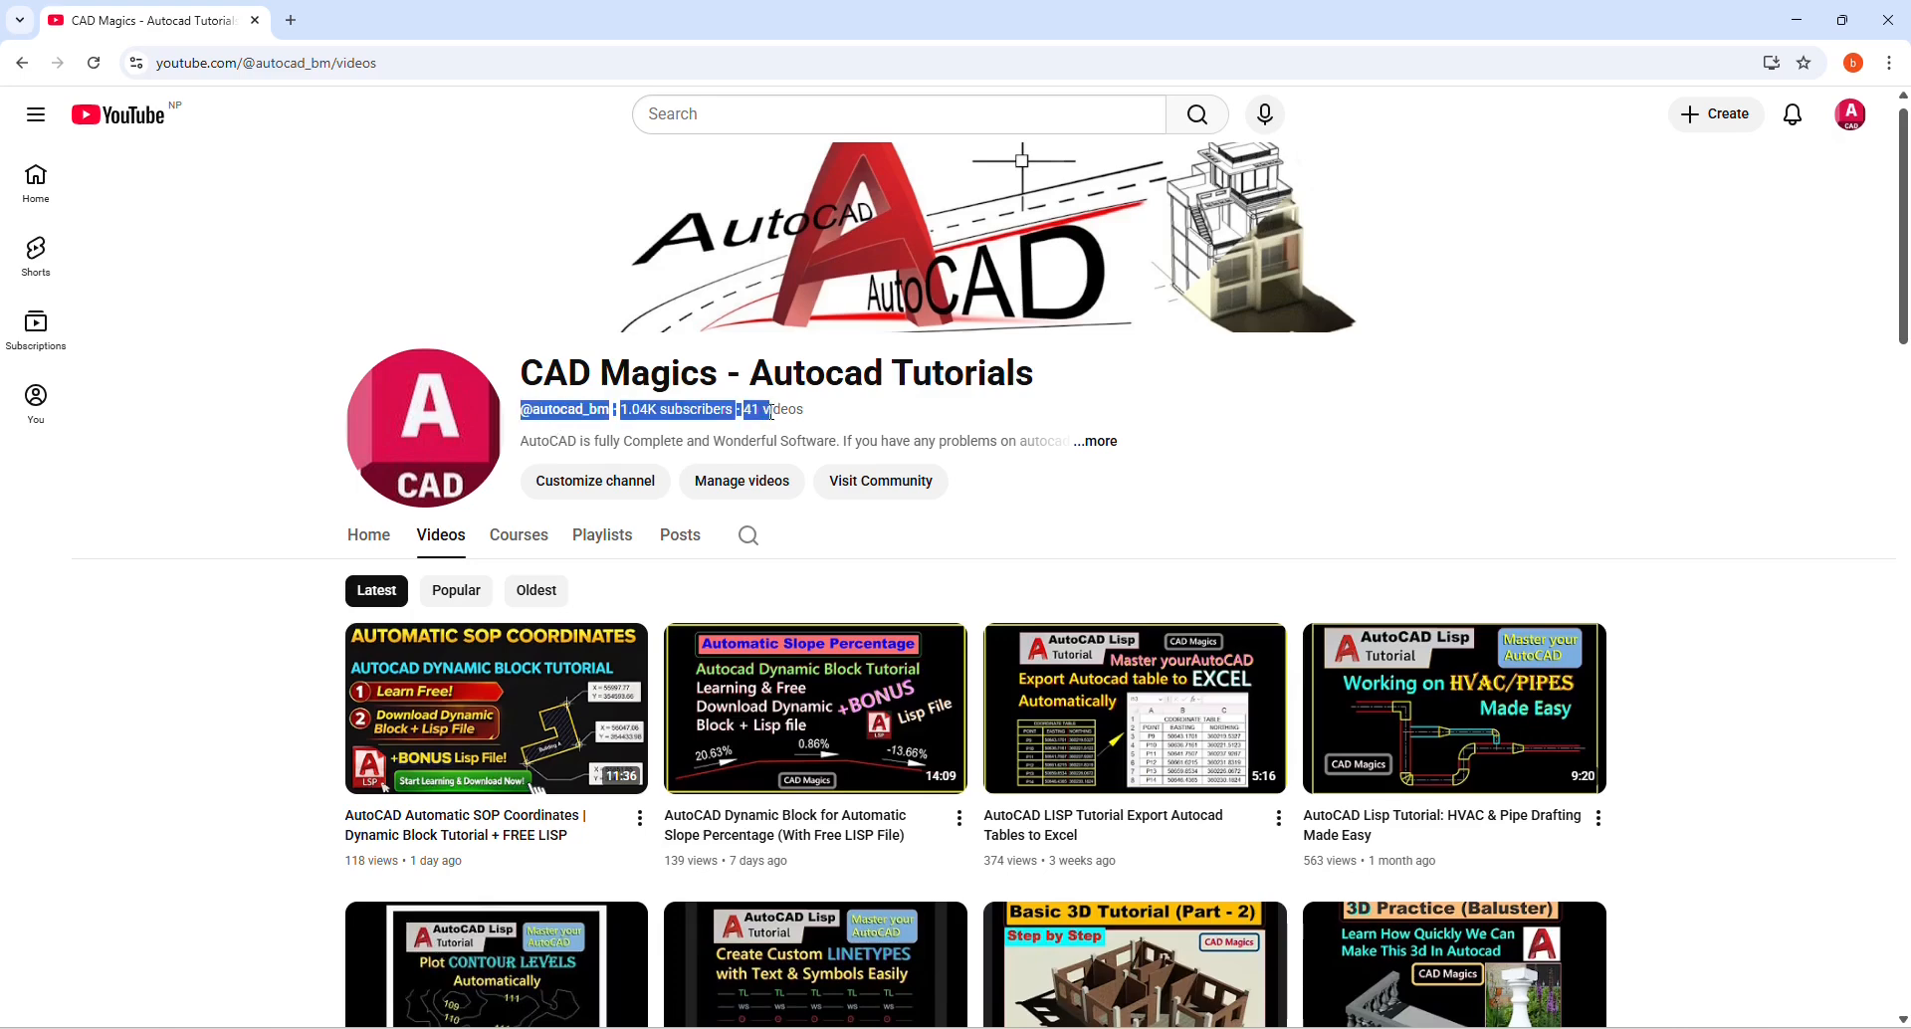
Step: Look through the video list of the CAD Magics YouTube channel in the browser
left_click_drag(527, 387, 1031, 380)
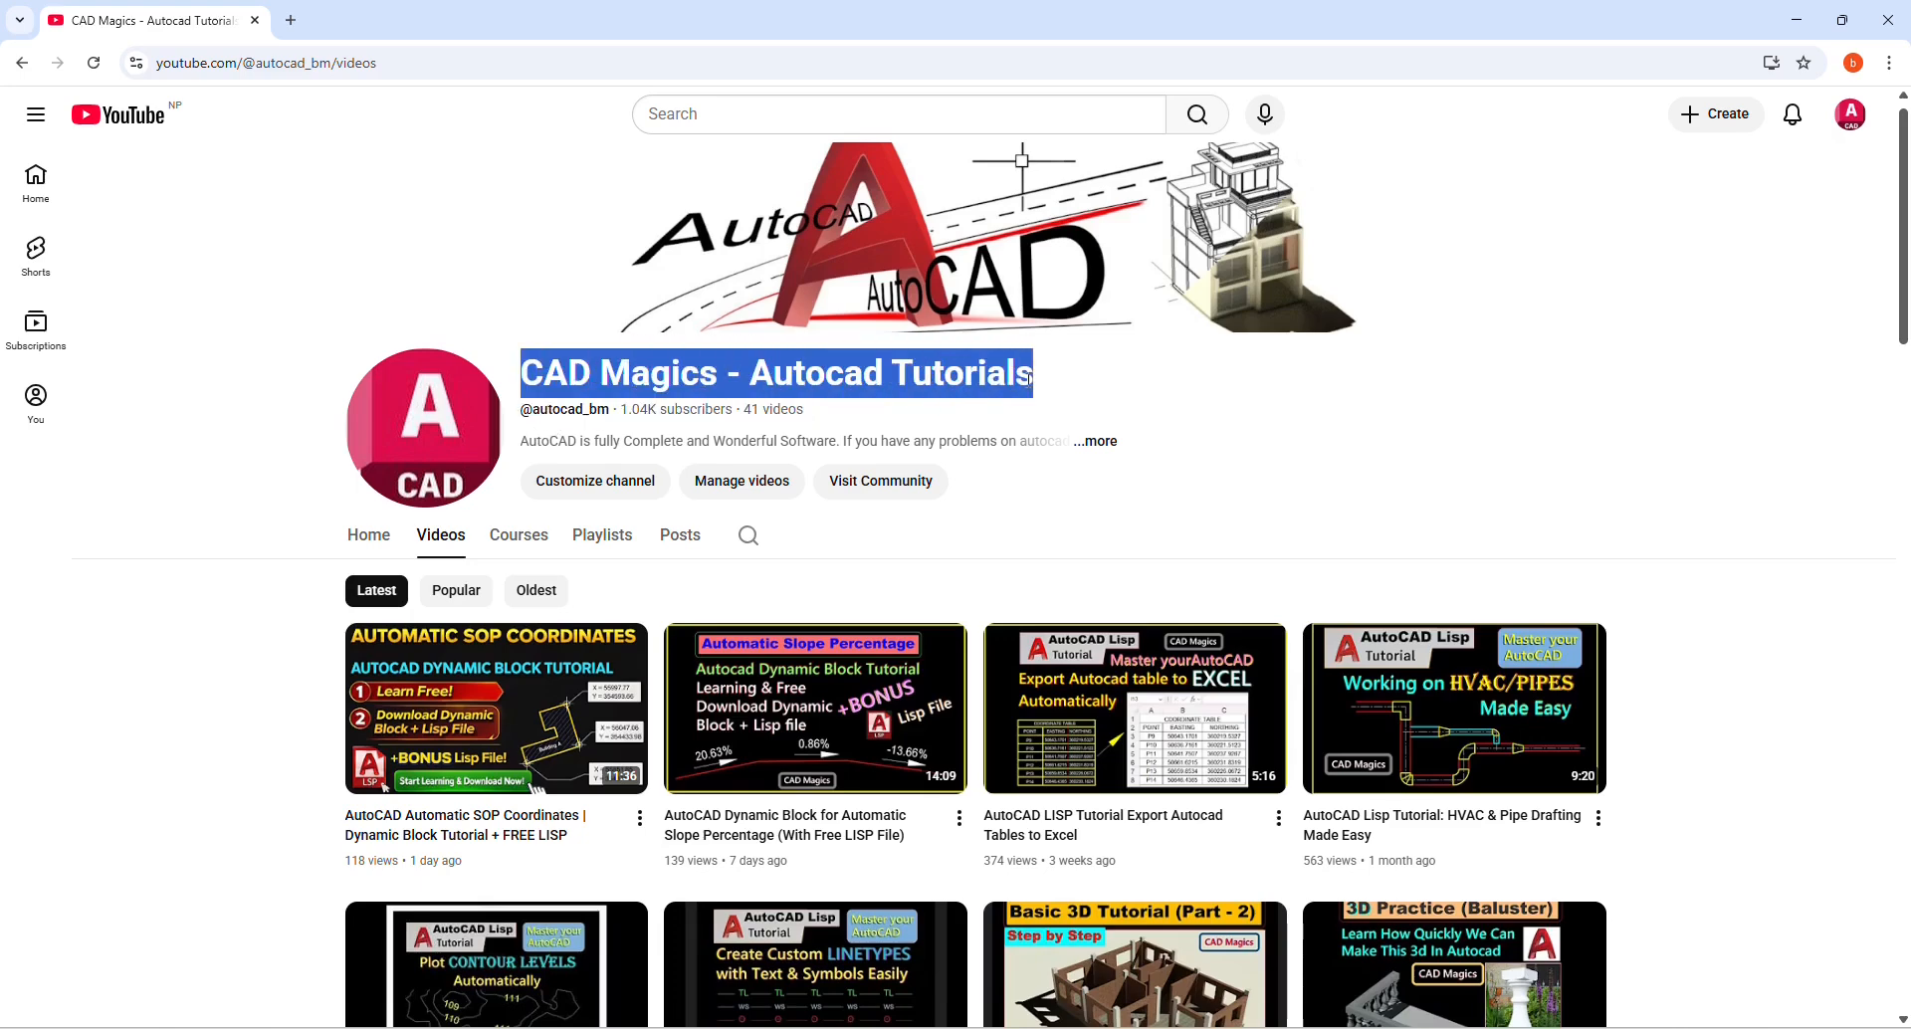
scroll(1627, 546, "down", 5)
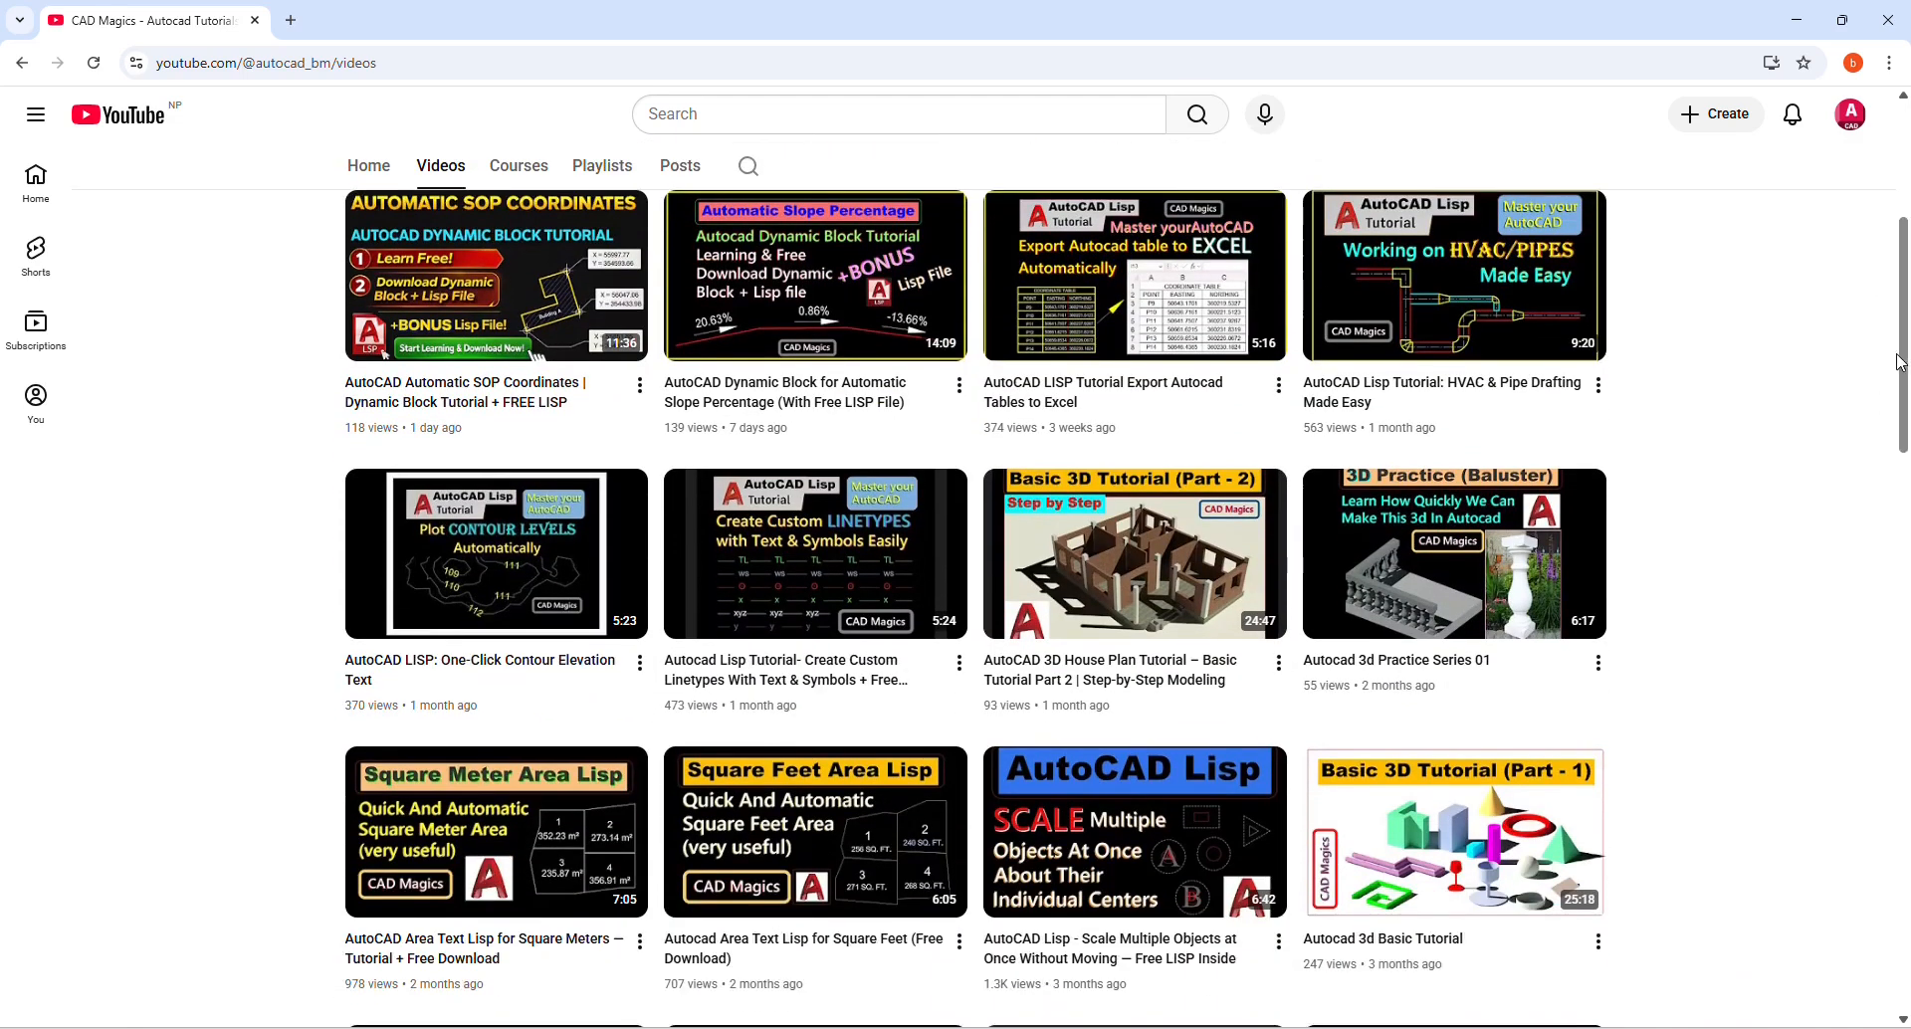
left_click_drag(1902, 363, 1870, 530)
scroll(1870, 530, "down", 5)
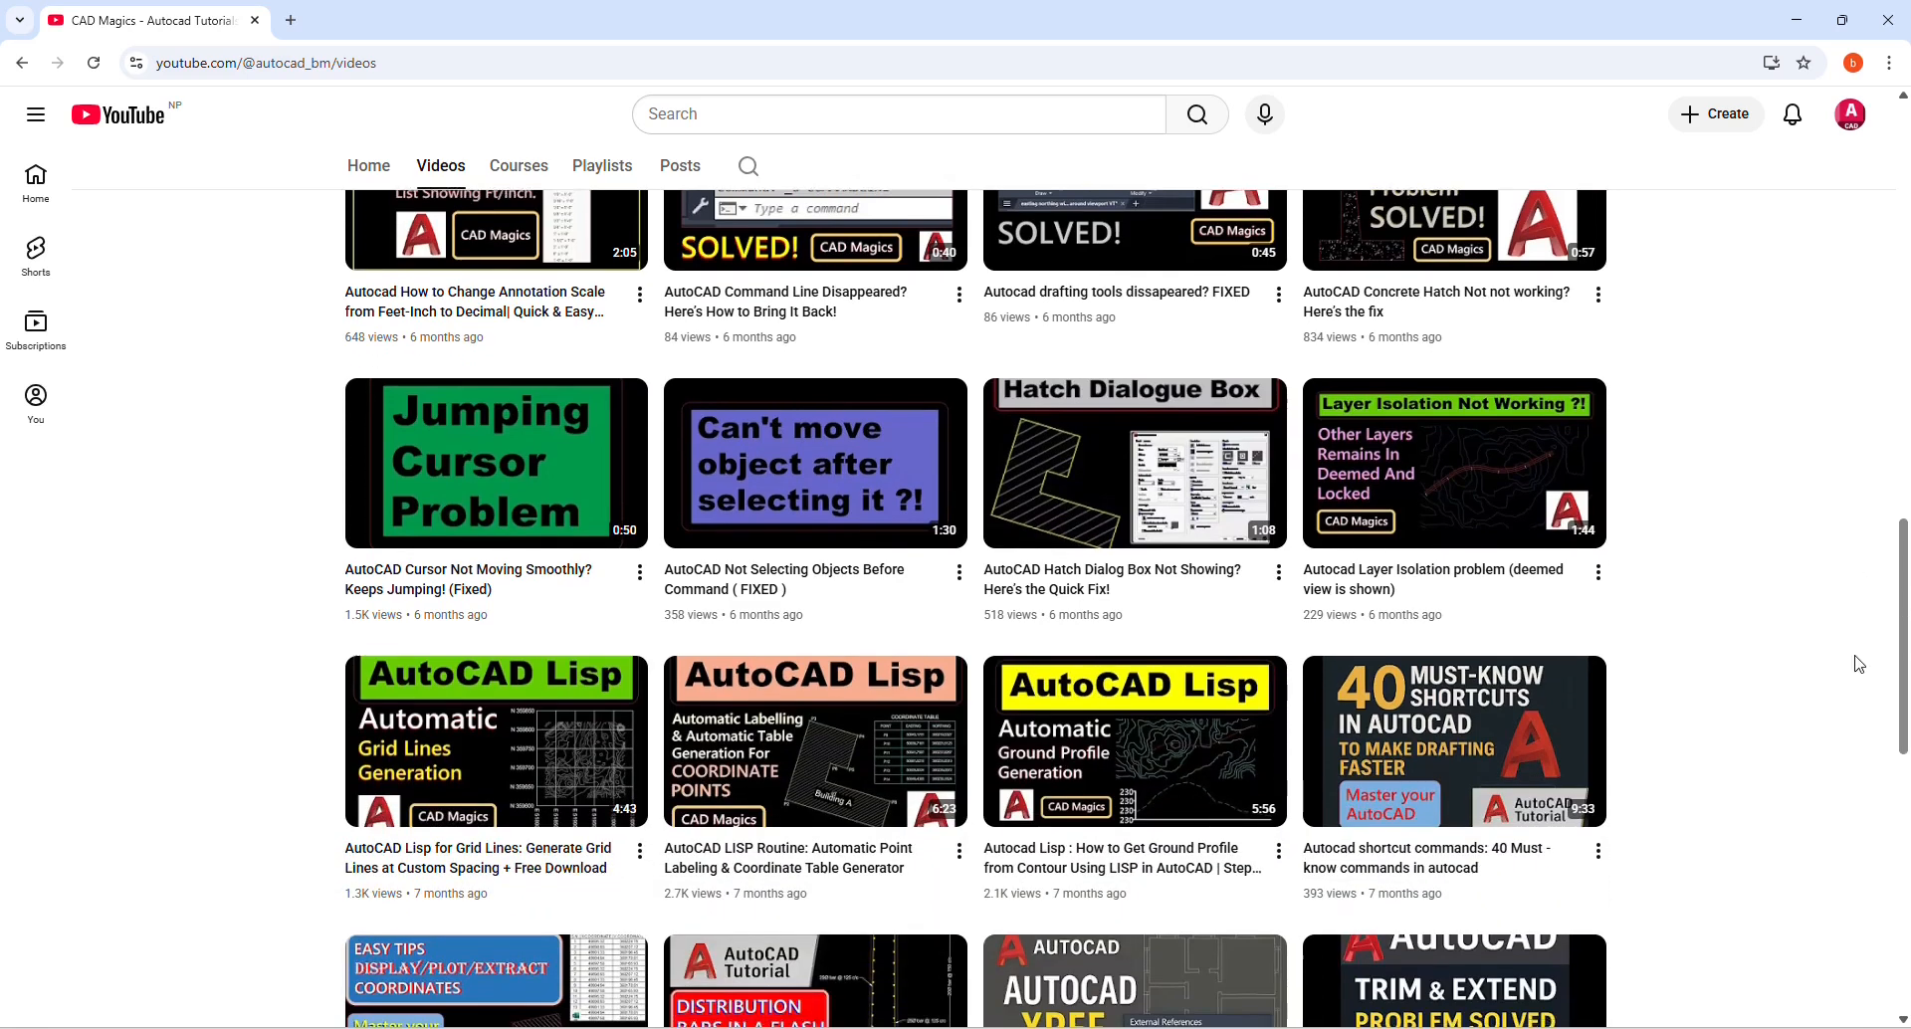